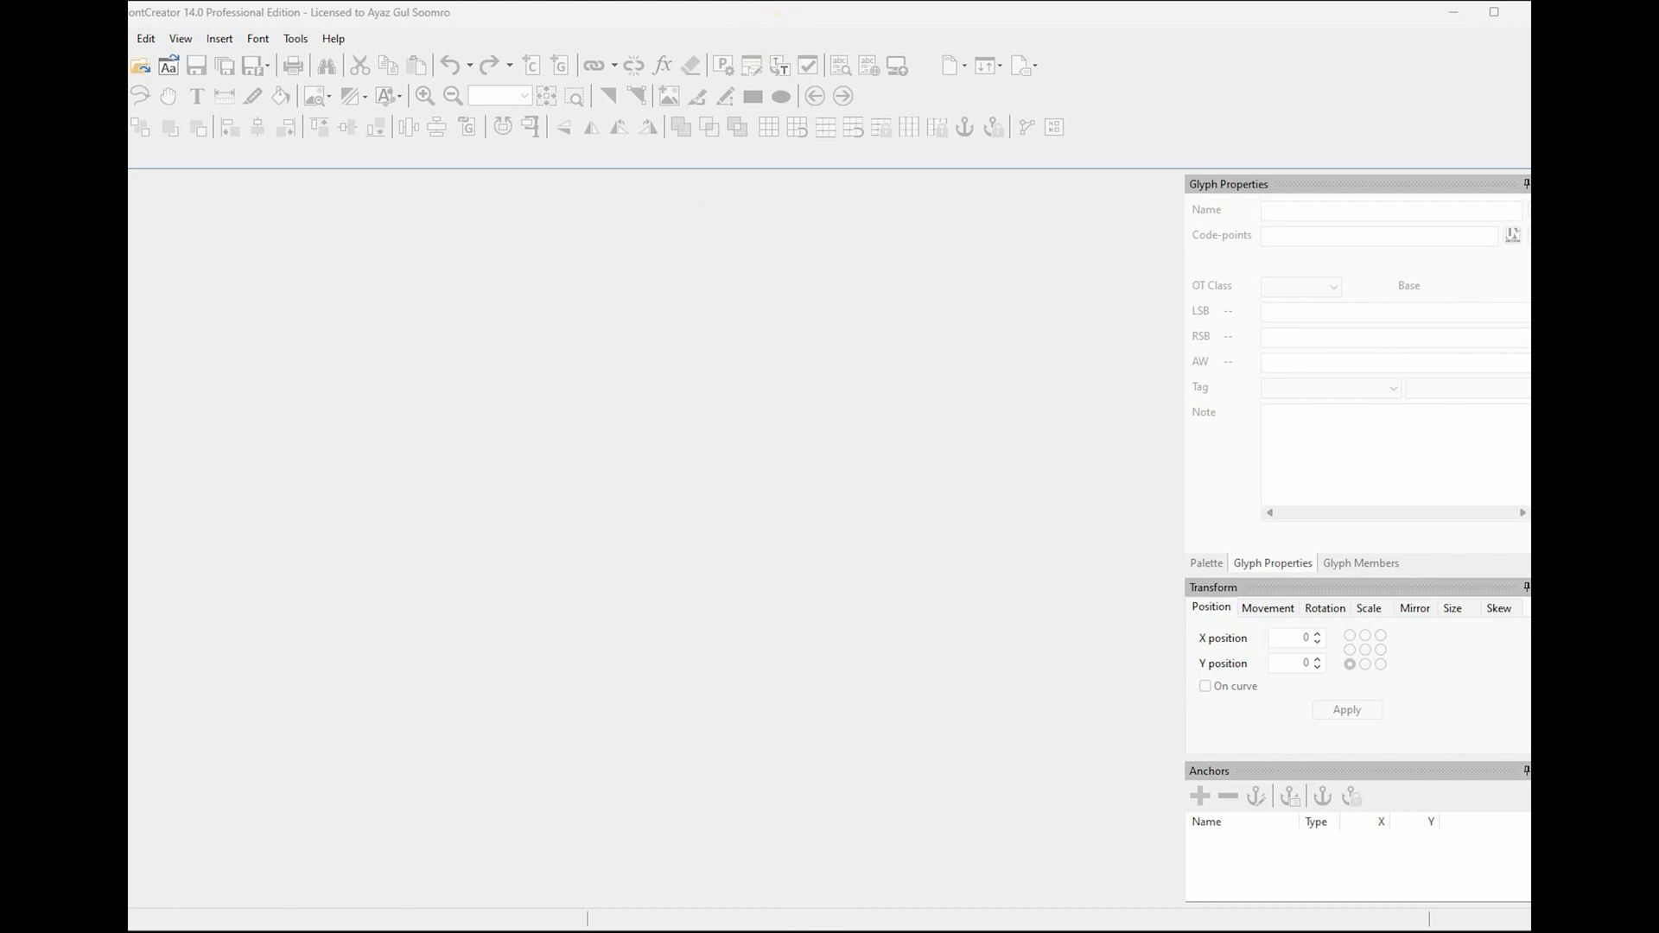
Step: Switch to the List of Contents document in LibreOffice Writer and review the course topics around Import Glyph (Artwork)
click(769, 864)
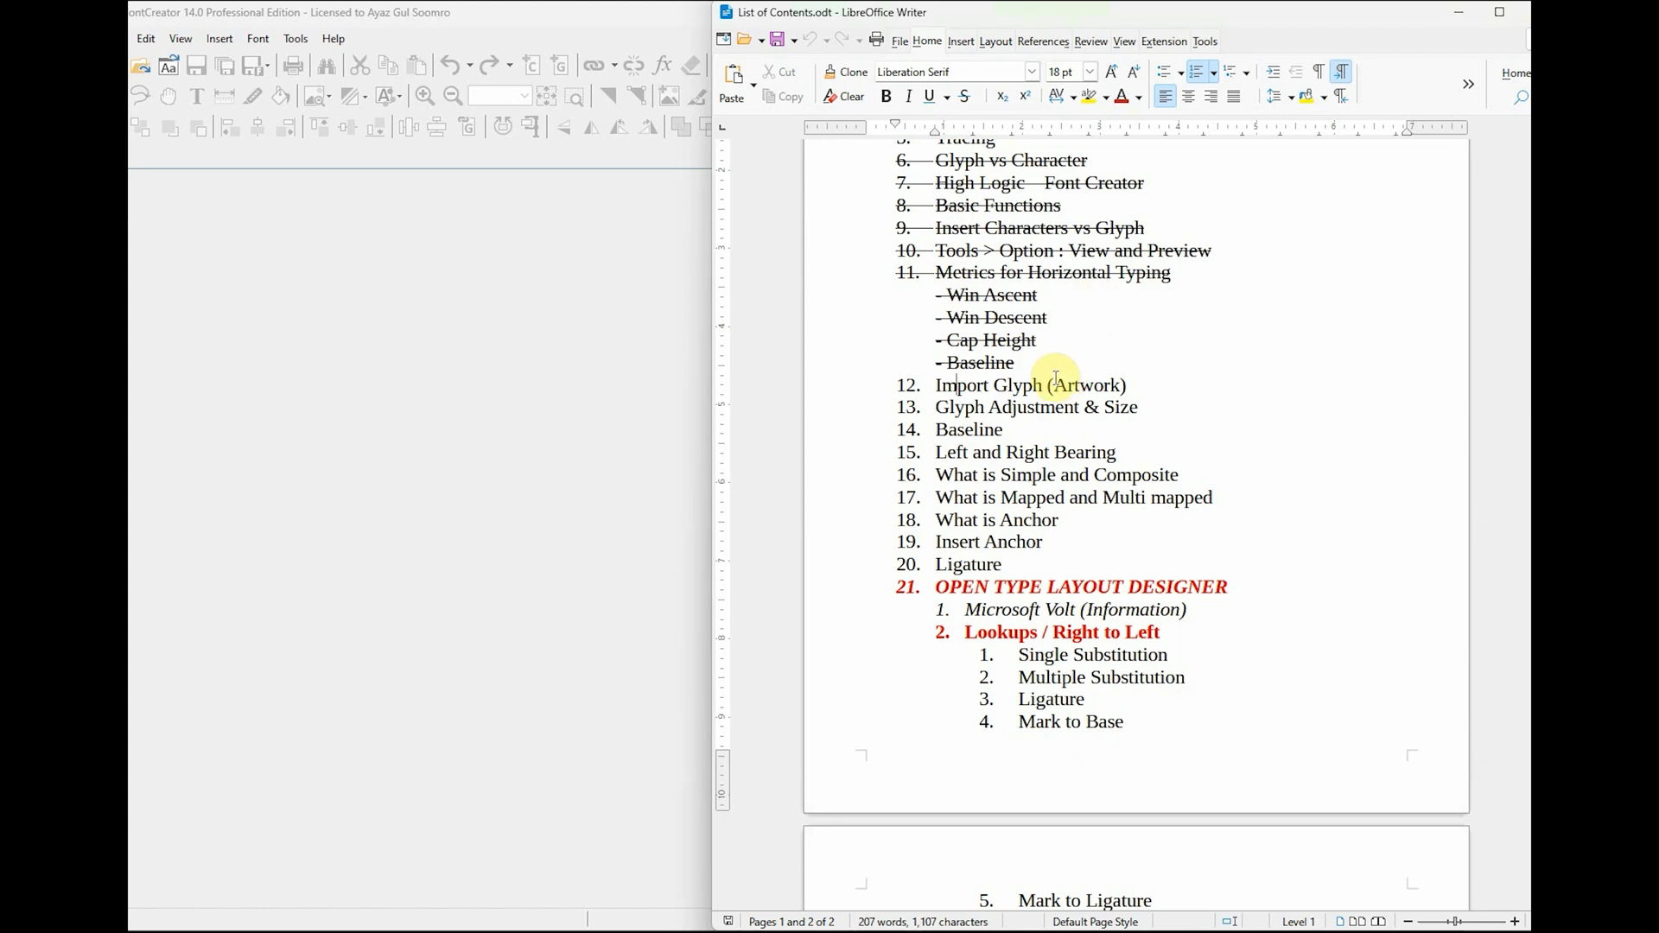
scroll(1080, 429, up, 5)
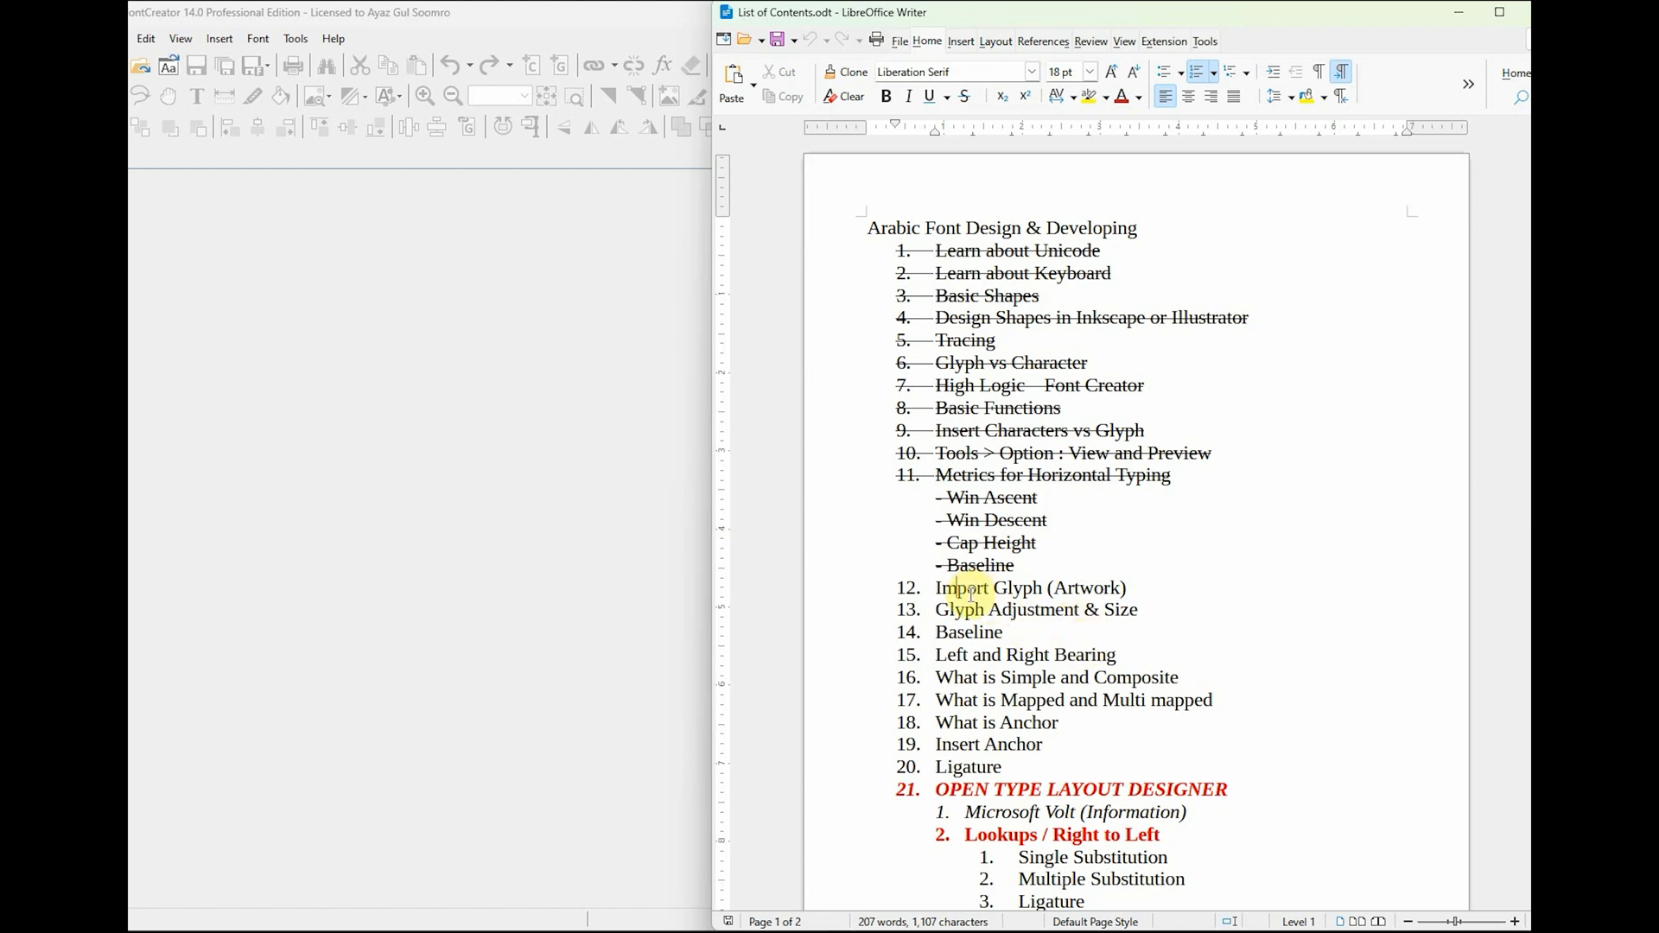
drag(936, 590, 1045, 587)
click(1011, 590)
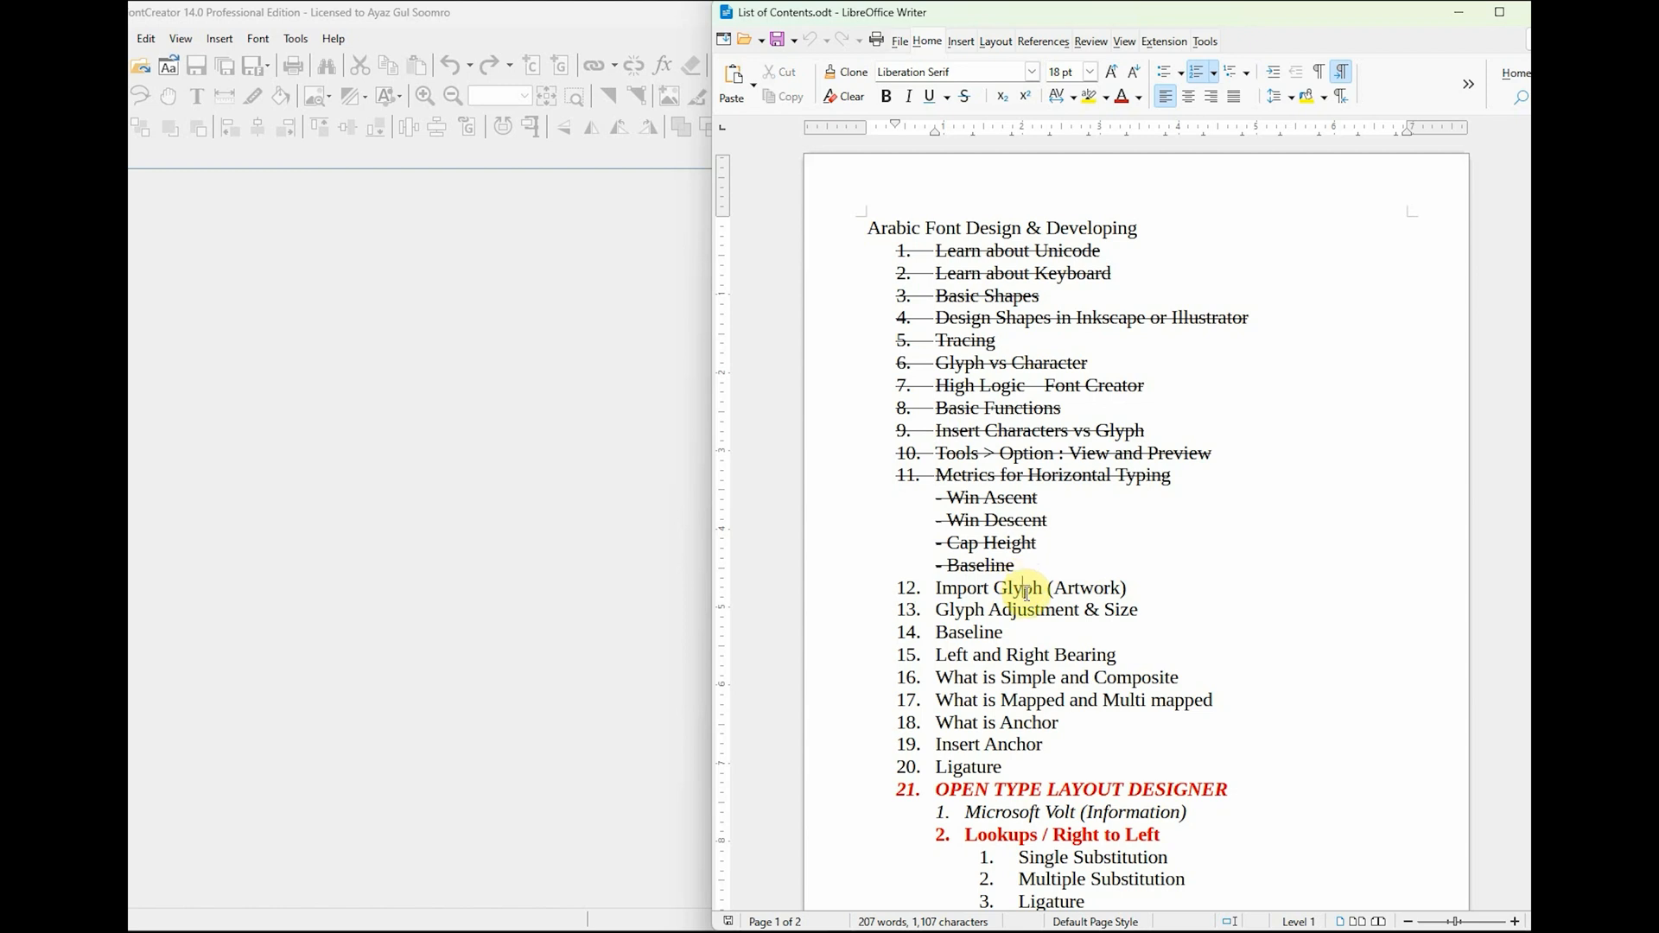
Step: Switch back to FontCreator, start a new font project and clear its font family name
click(660, 21)
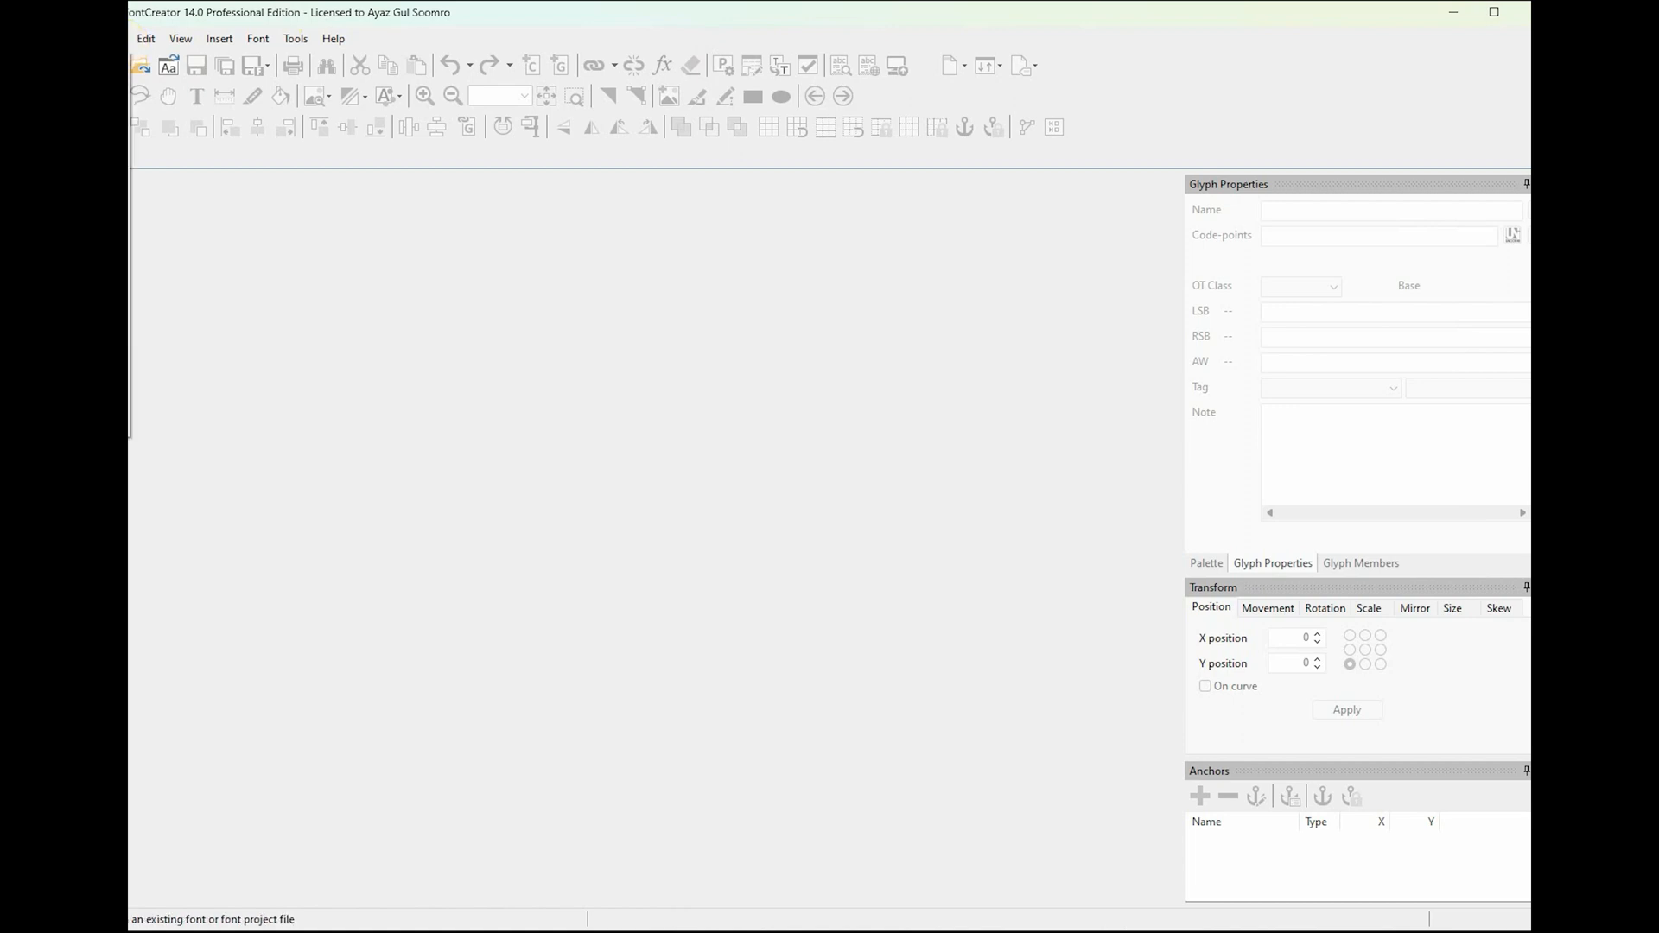
key(ctrl+n)
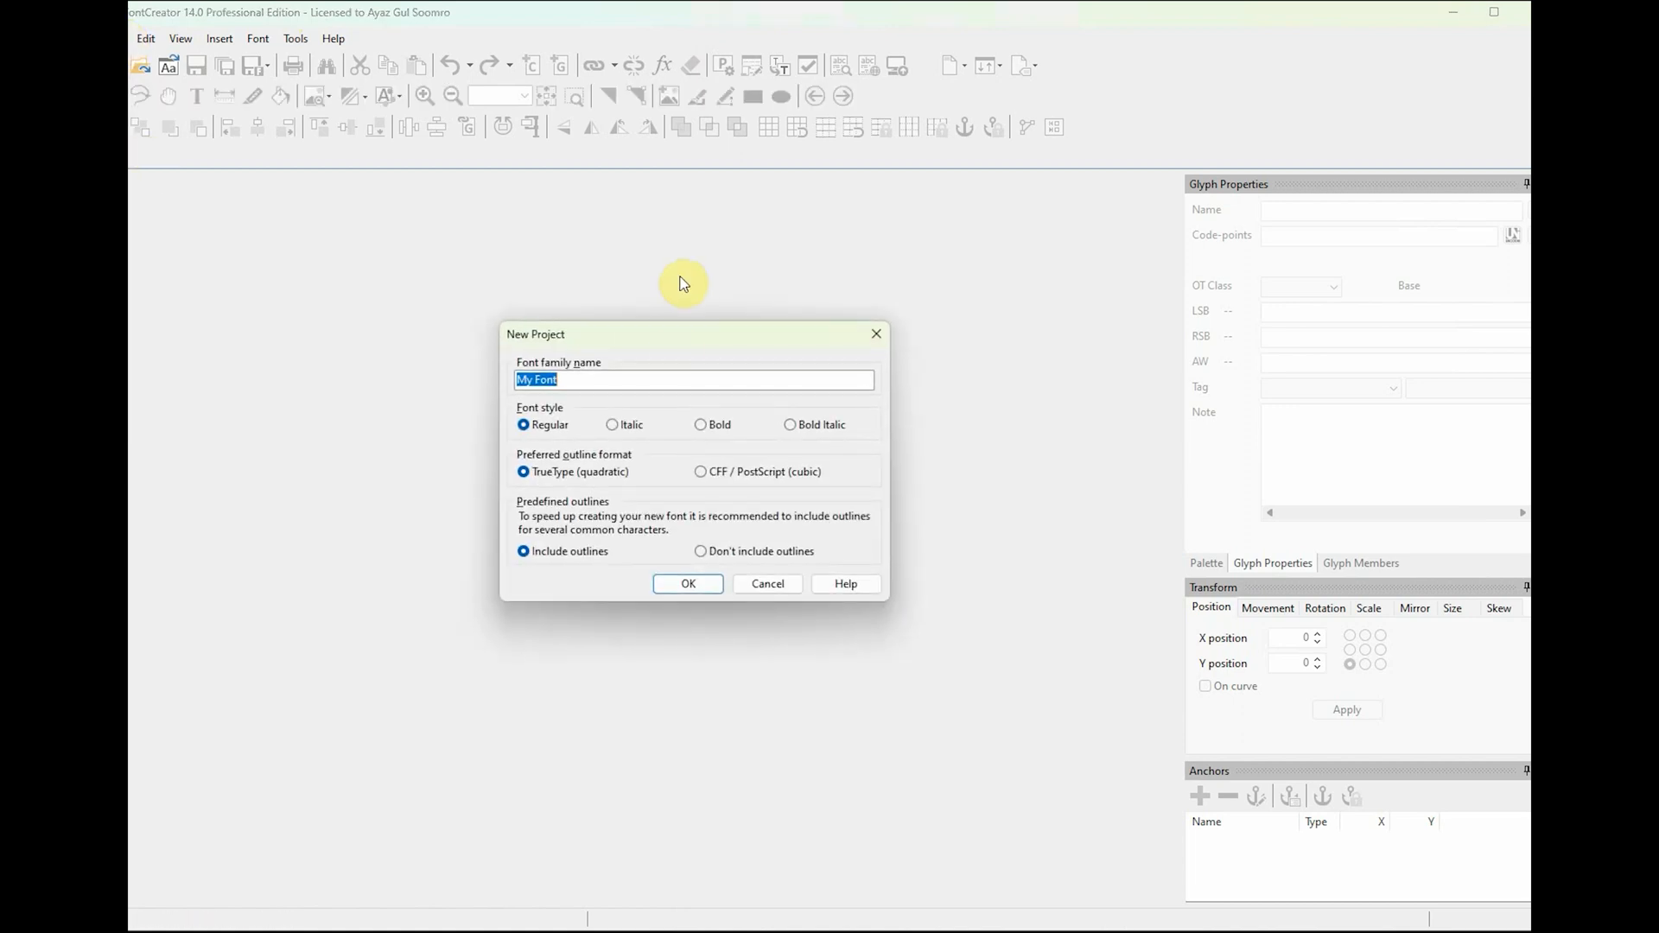
click(592, 382)
double_click(617, 382)
text(الكتاب)
key(BackSpace)
key(ctrl+a)
key(BackSpace)
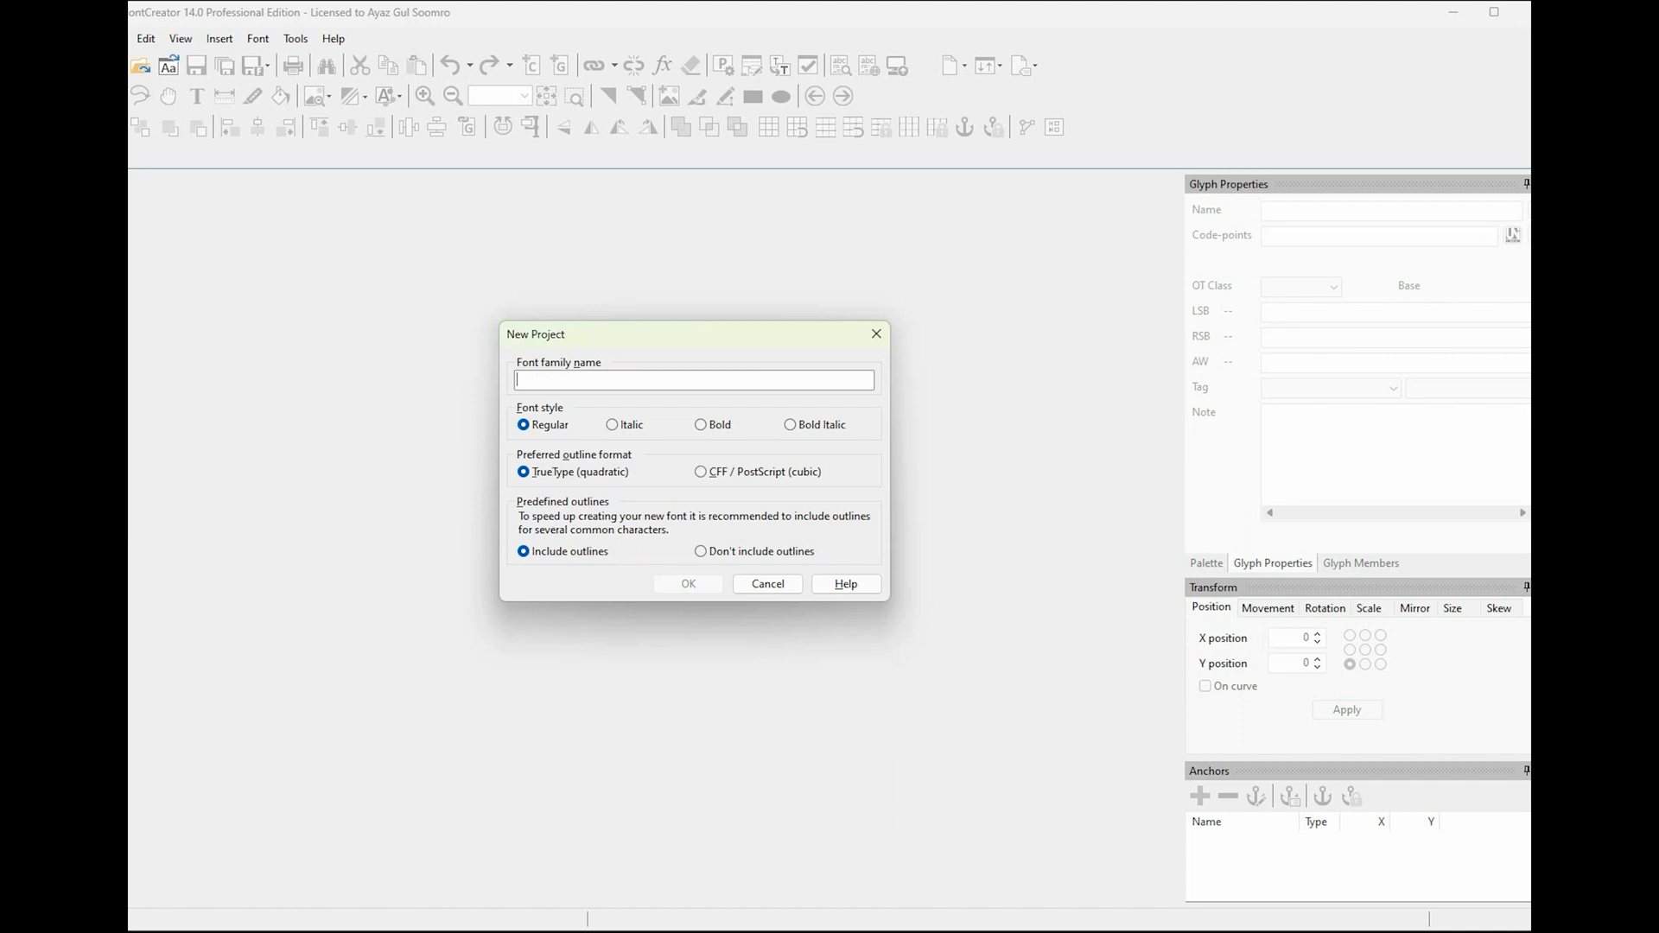
Step: Change the keyboard language to English and enter "Al Karatachi -" as the font family name
key(super+space)
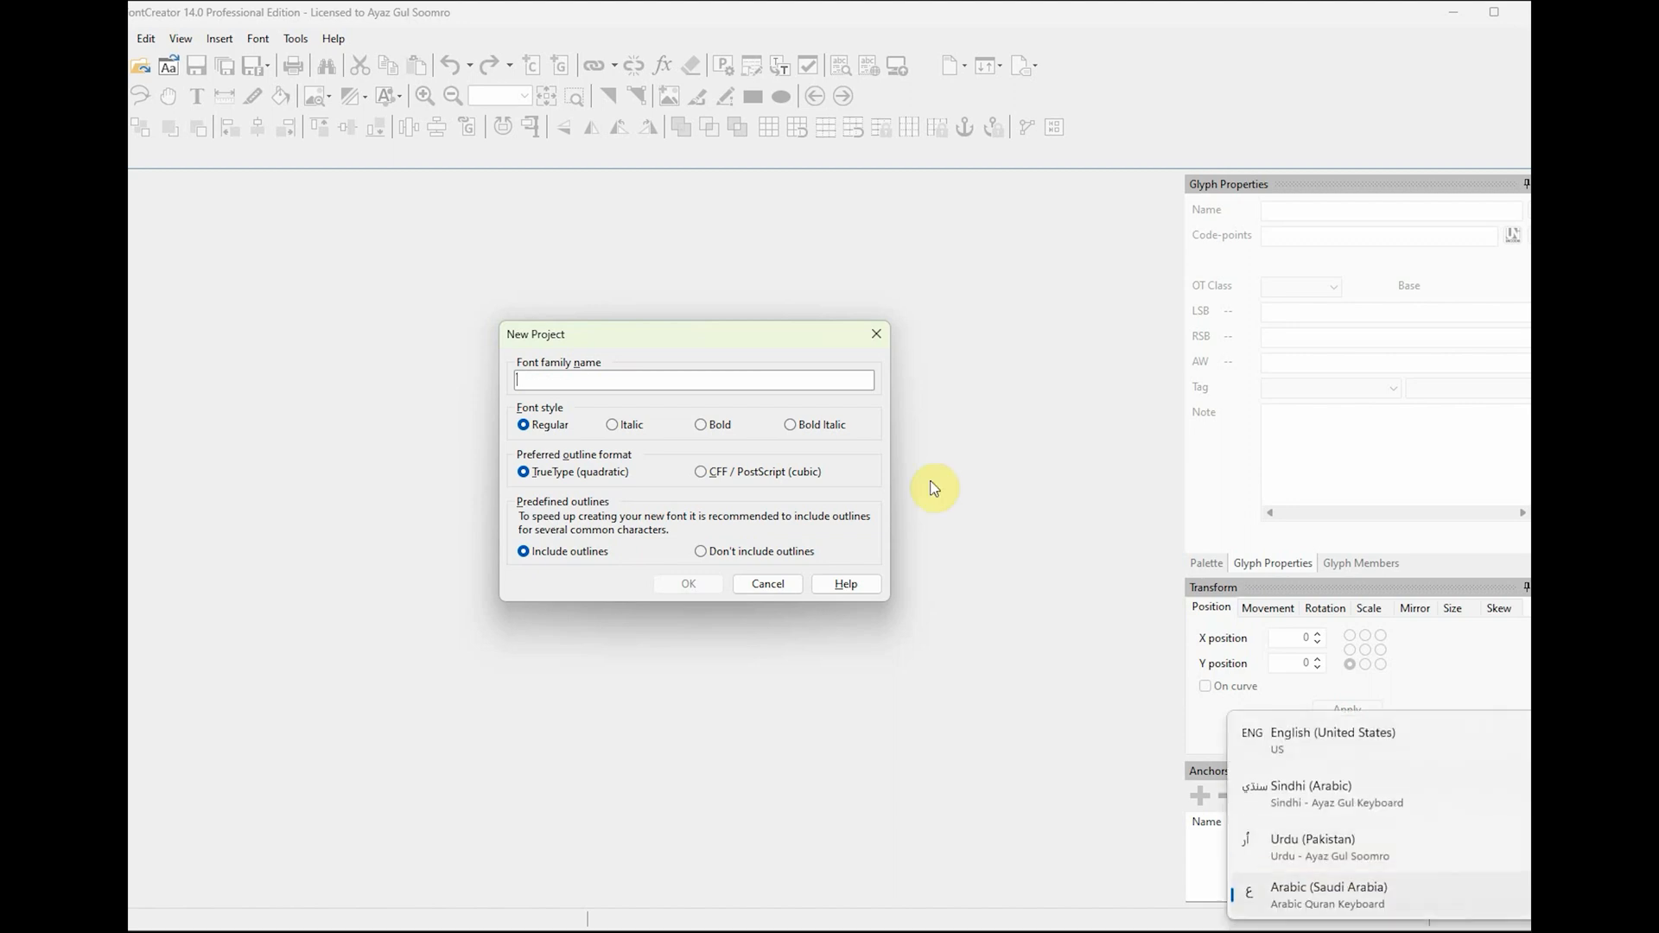
text(A)
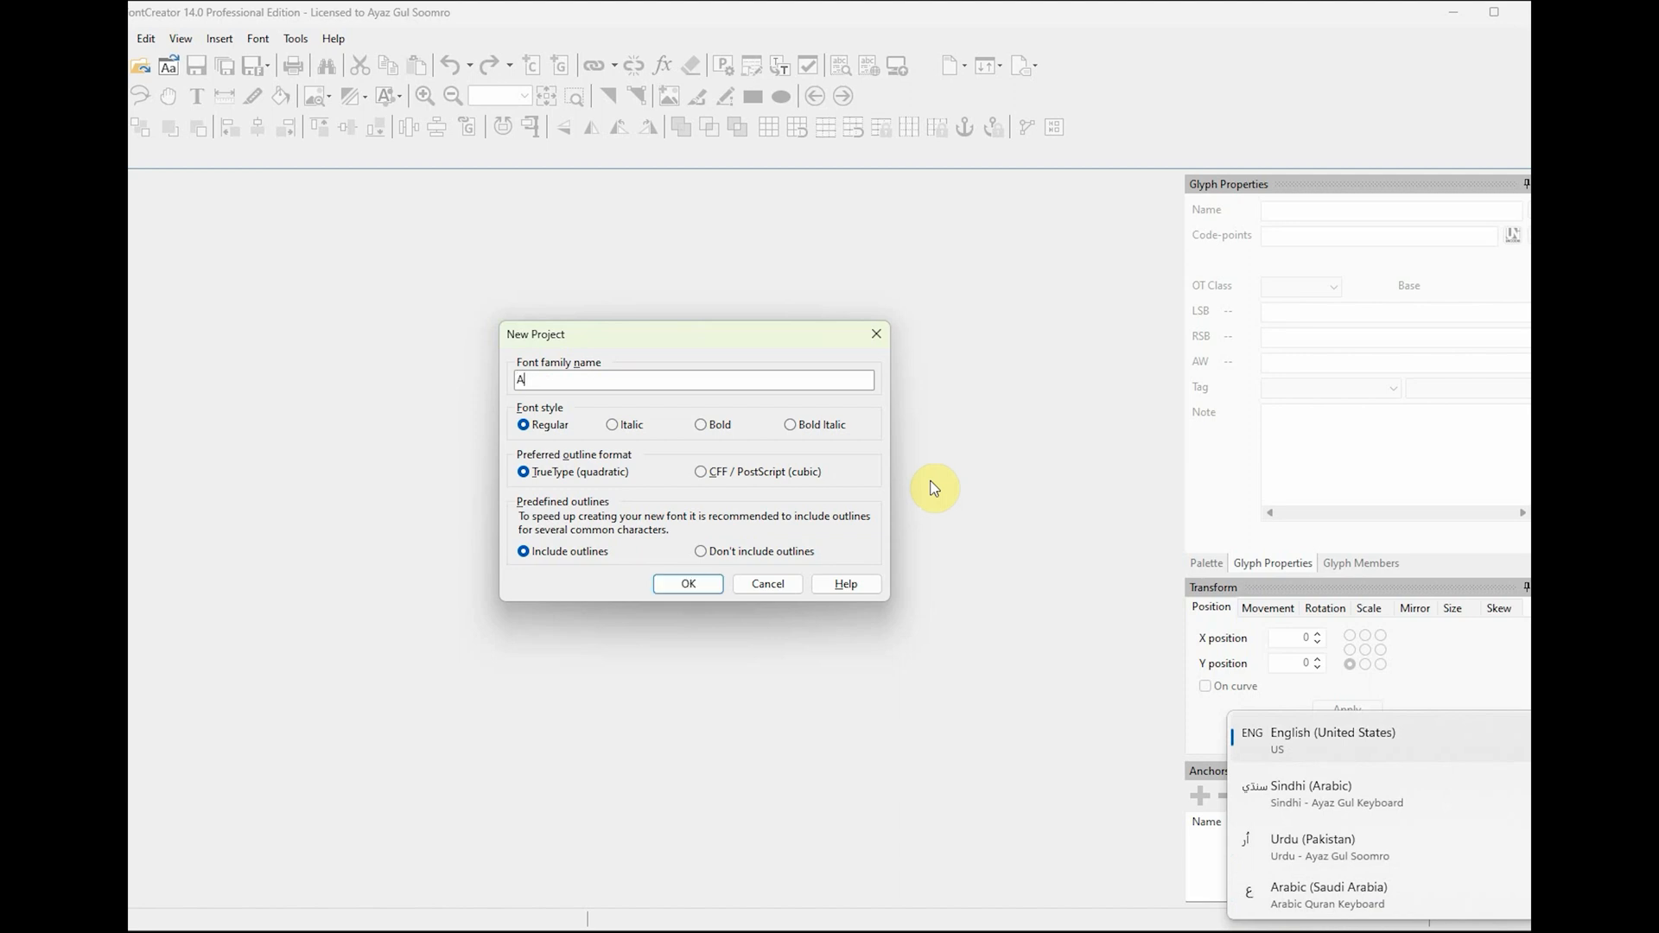
text(l Kara)
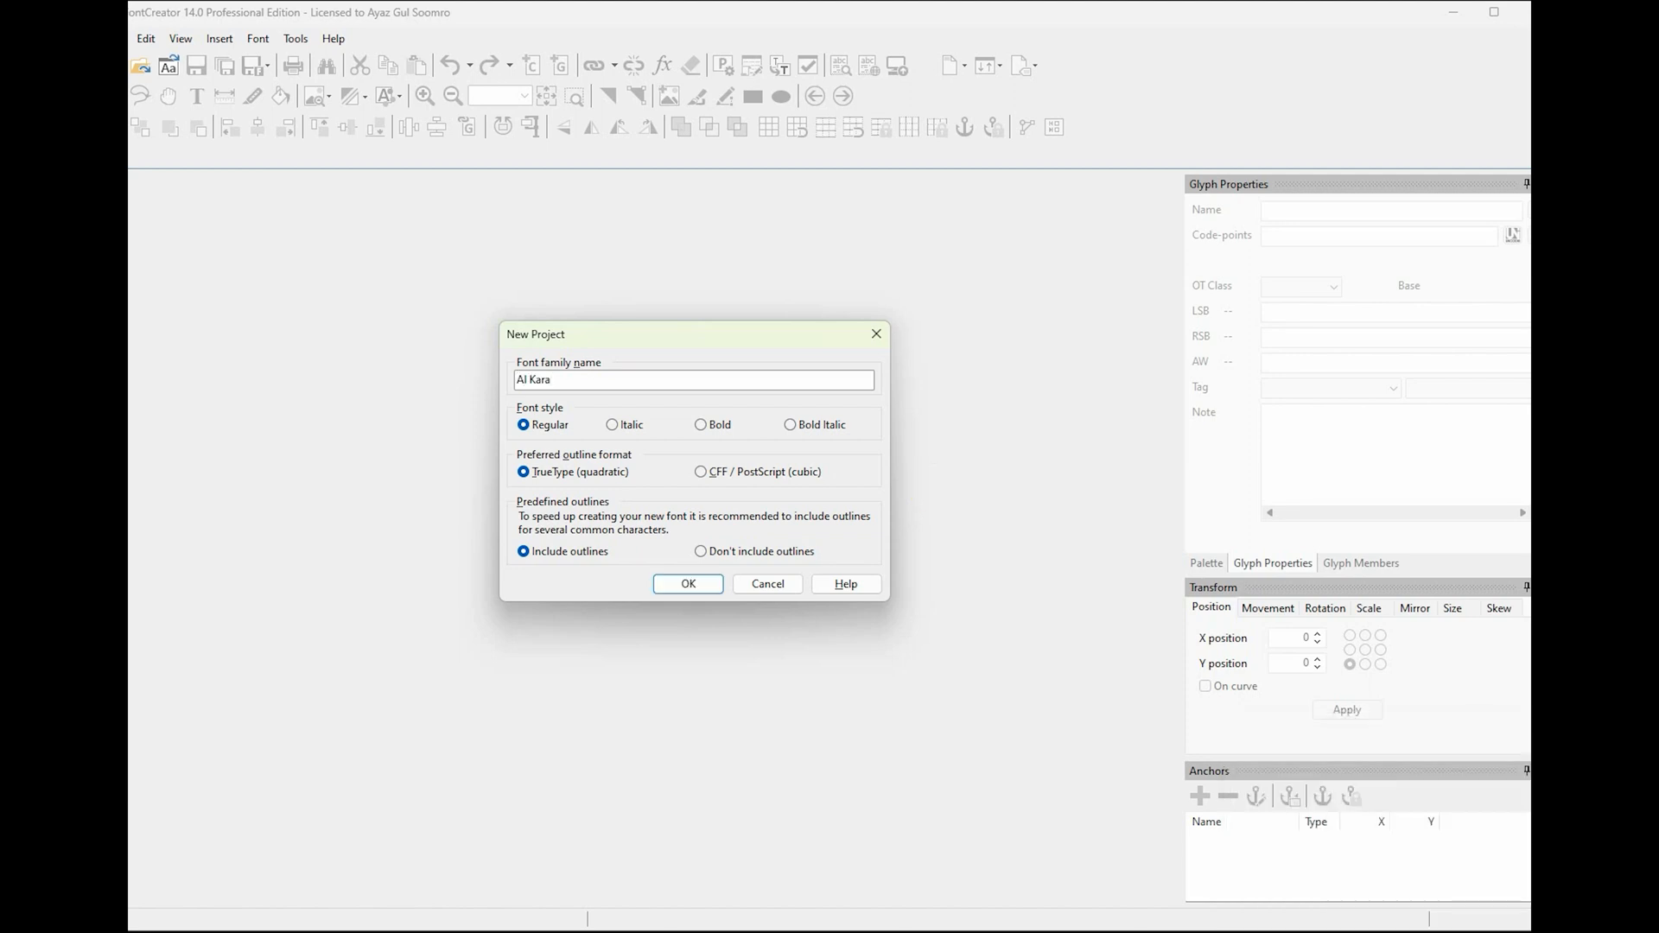
text(tchi)
text(-)
text( a)
key(BackSpace)
key(BackSpace)
Step: Append the Arabic name "الكراتشي" to the font family name and create the project
key(super+space)
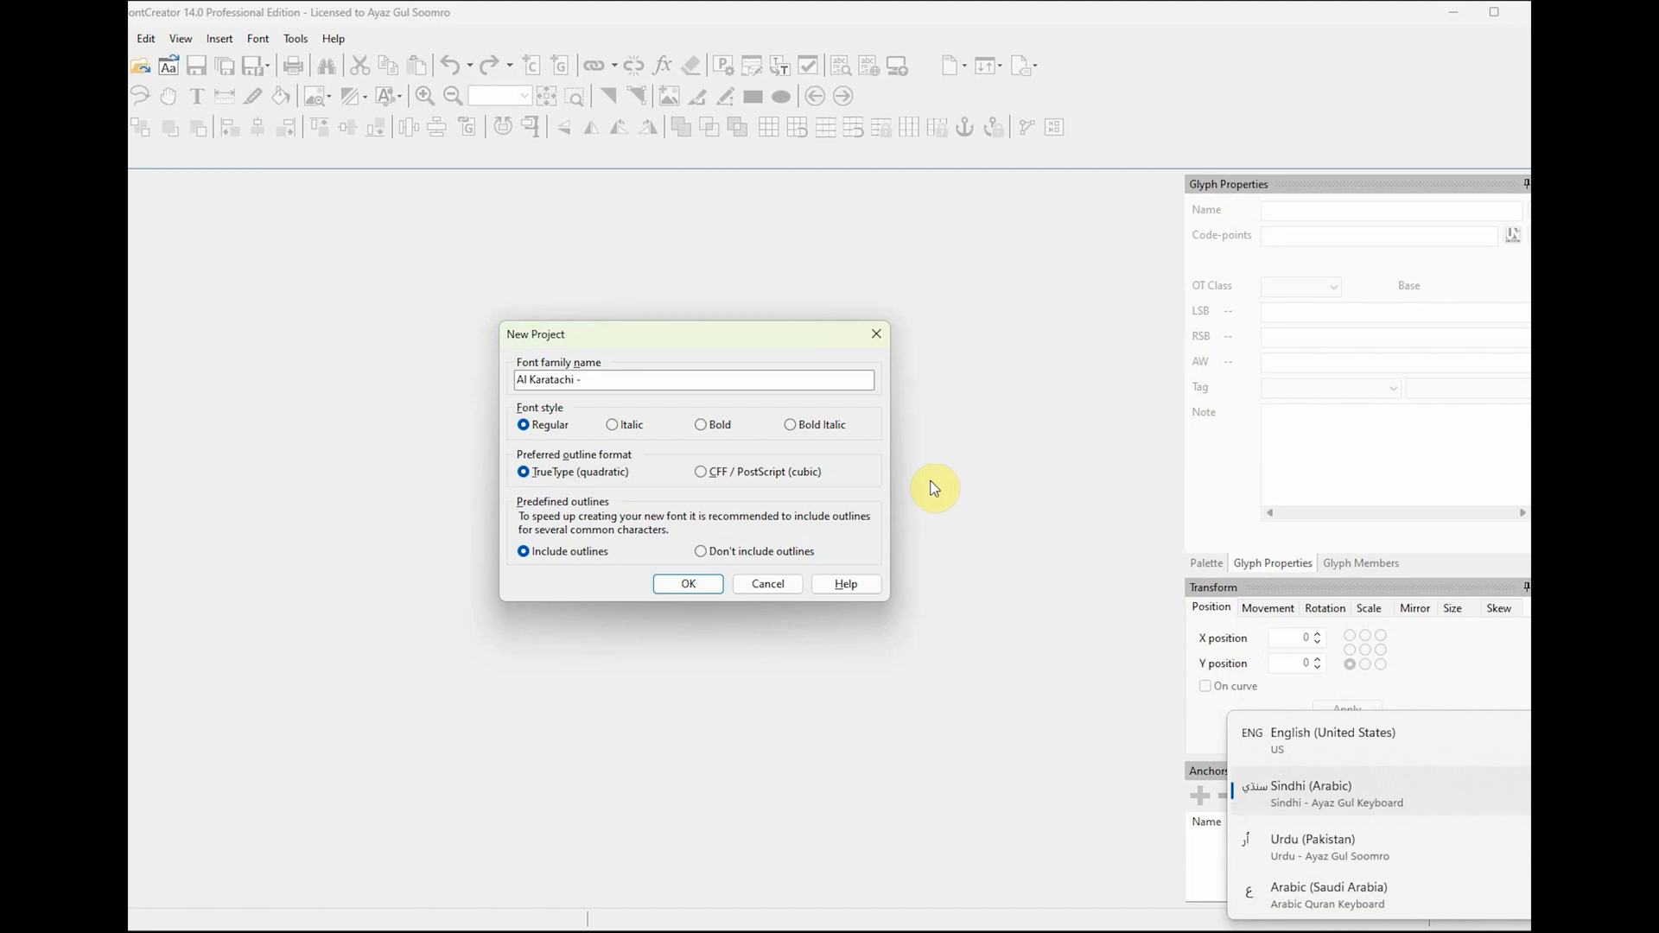
key(super+space)
text(ال)
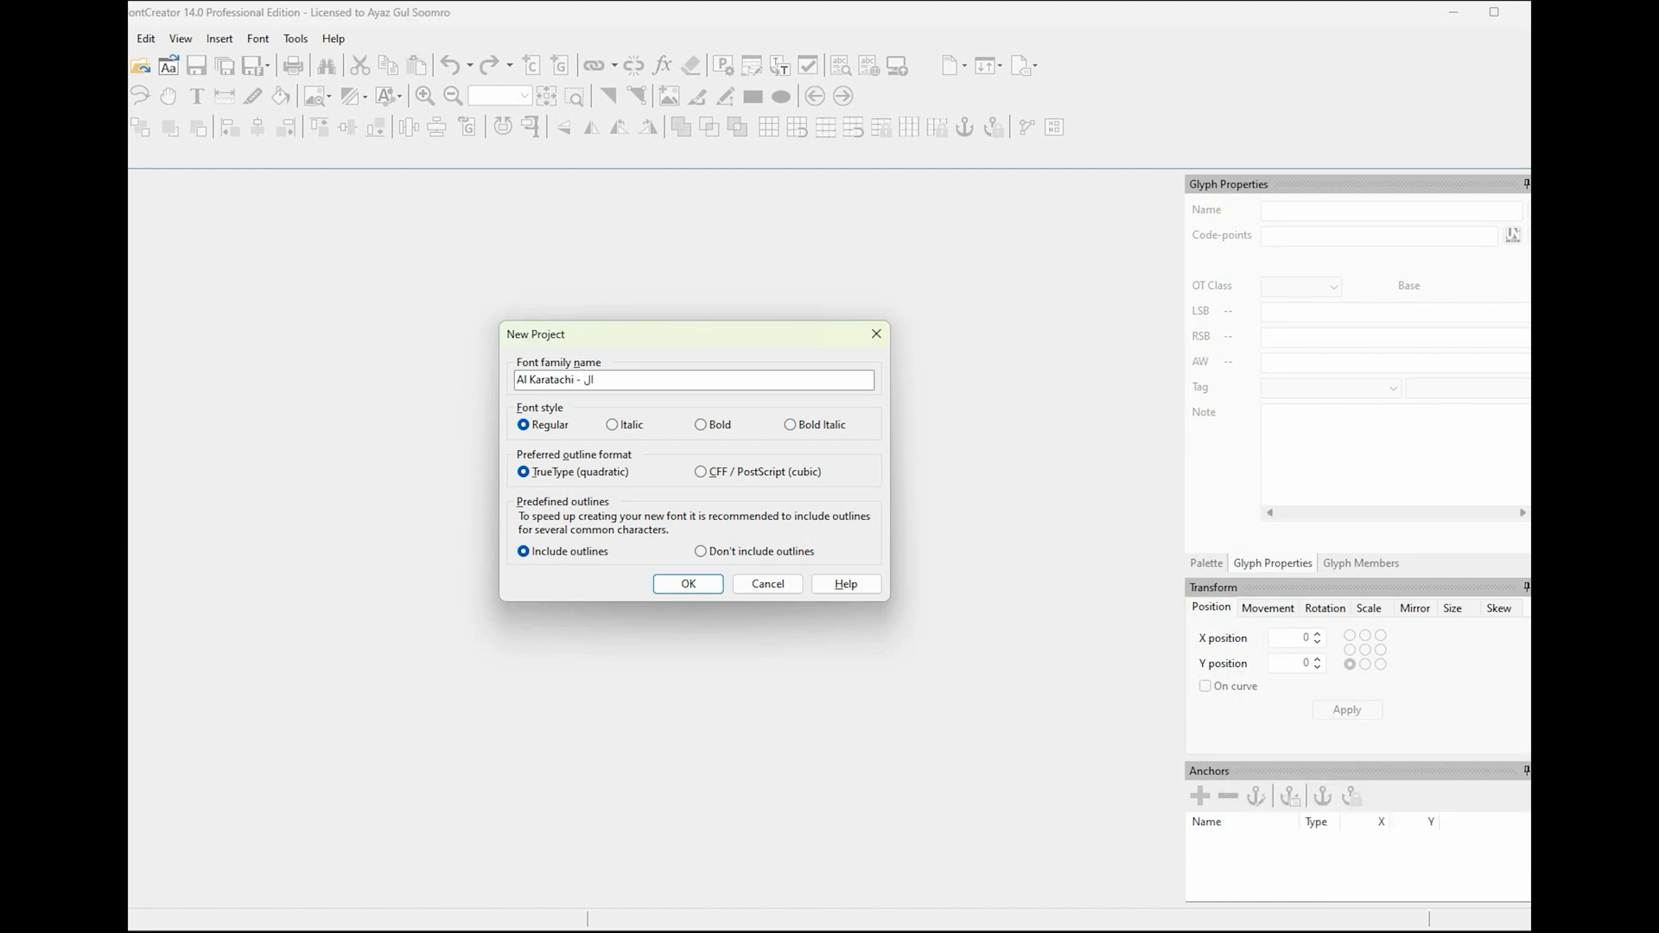
text(کراتشی)
click(698, 591)
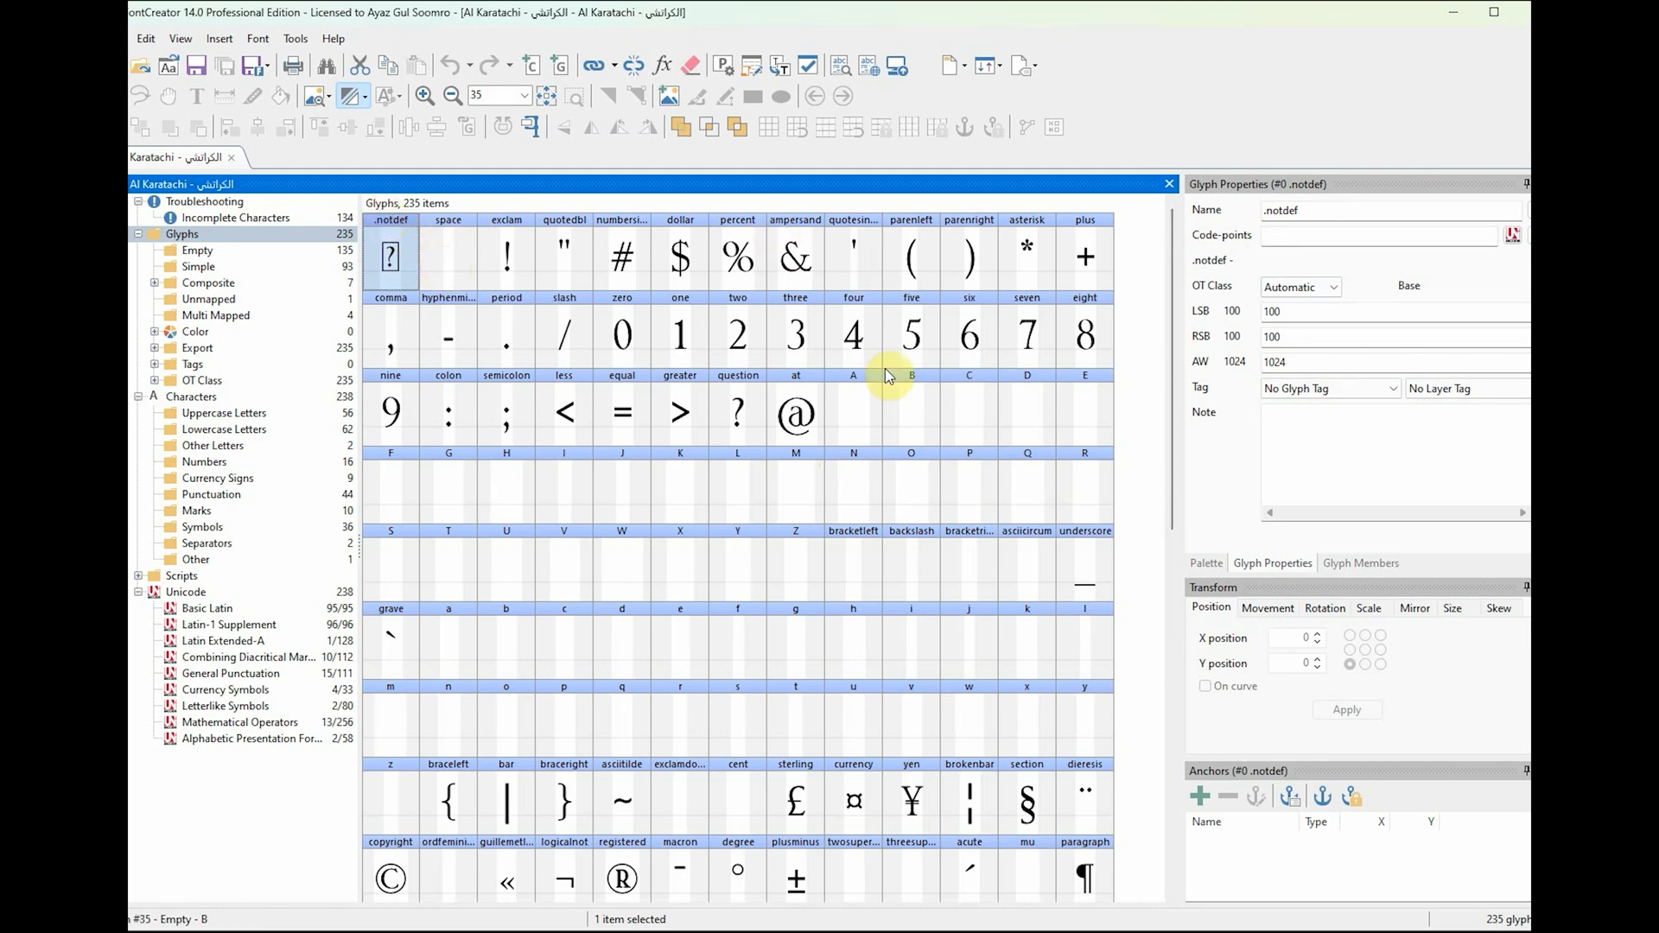
Step: Examine the new font's glyph overview and its Unicode blocks, including Basic Latin, Latin-1 Supplement, Latin Extended-A and Combining Diacritical Marks
scroll(1016, 391, down, 5)
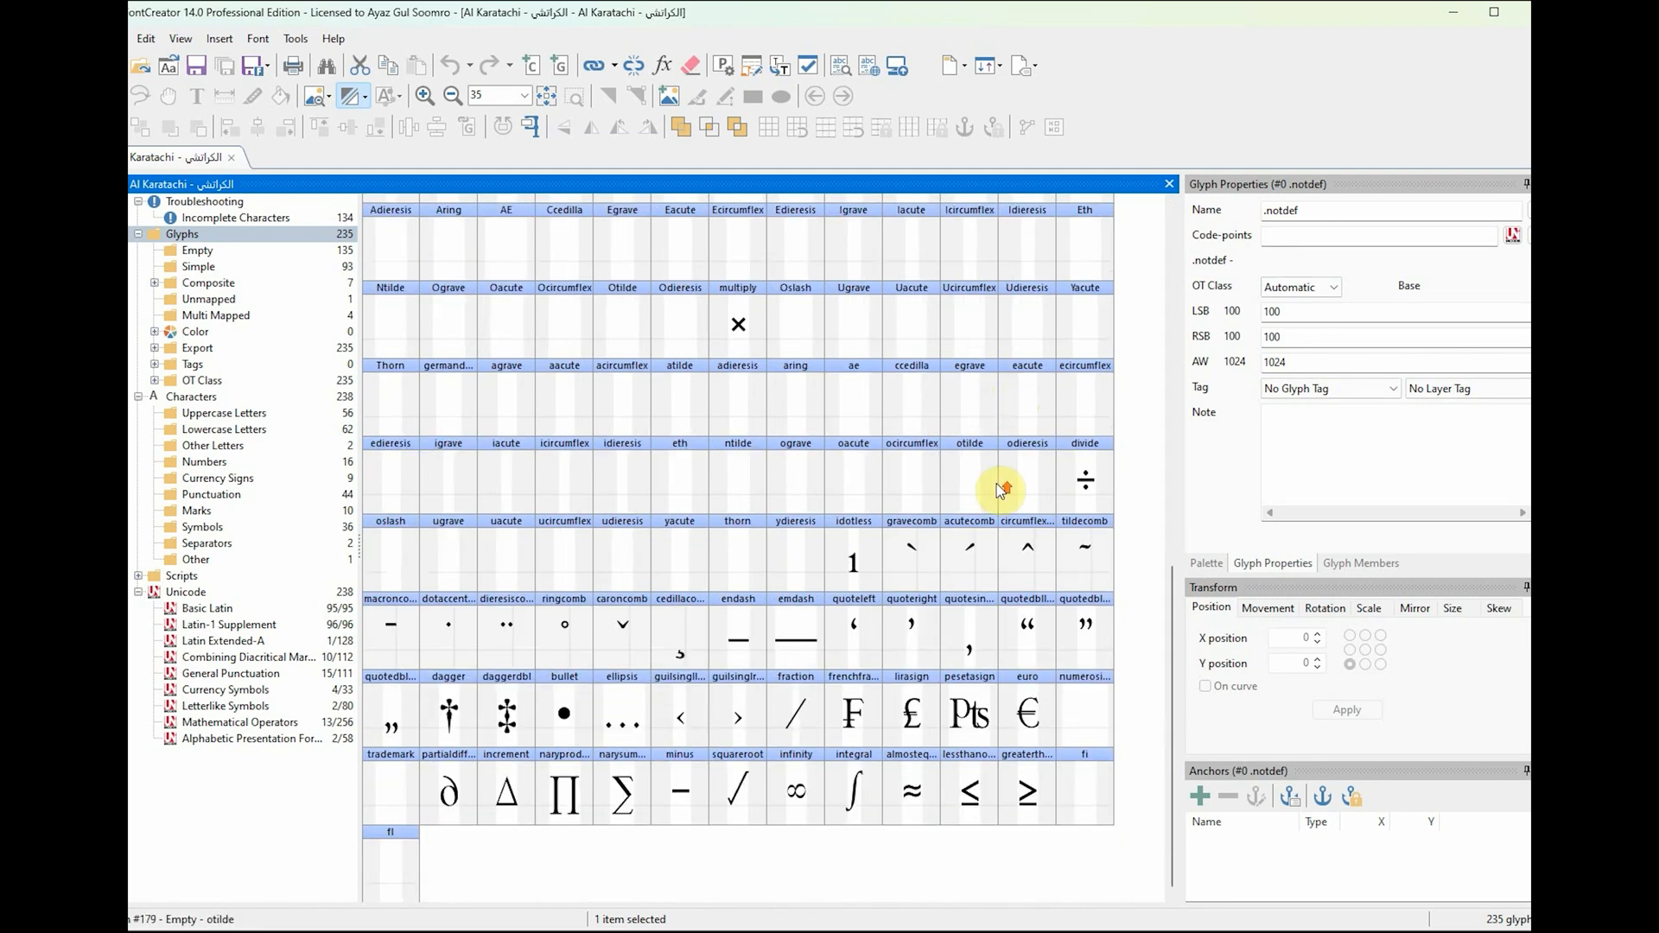
scroll(998, 484, up, 5)
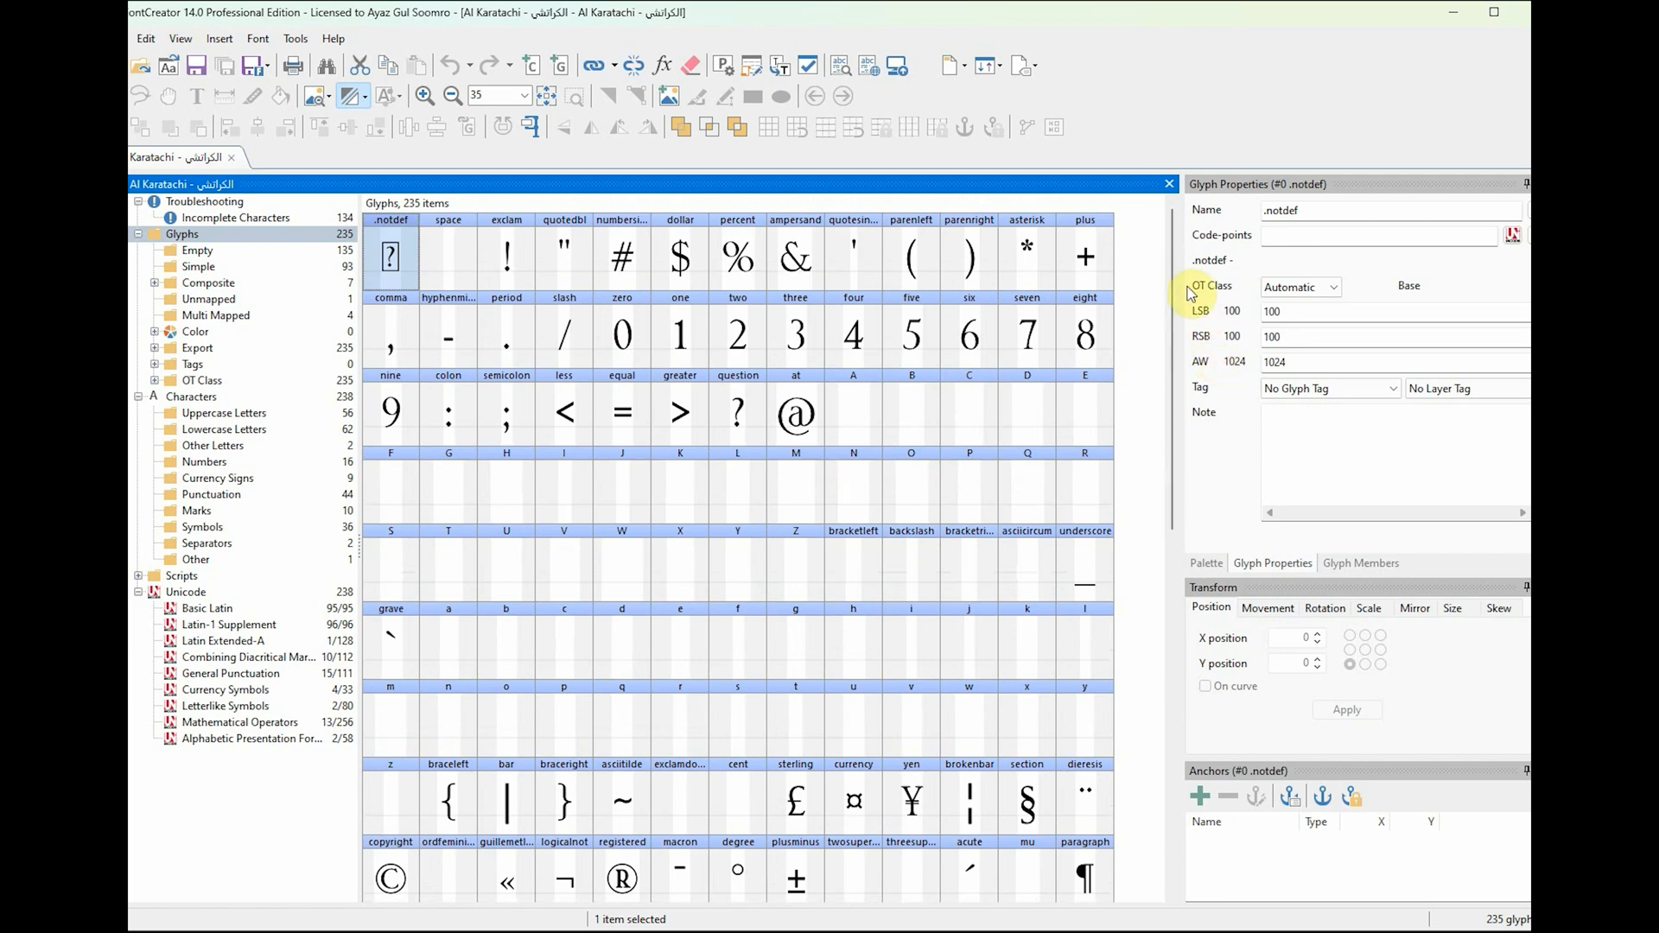
mouse_move(900, 358)
drag(1171, 288, 1177, 437)
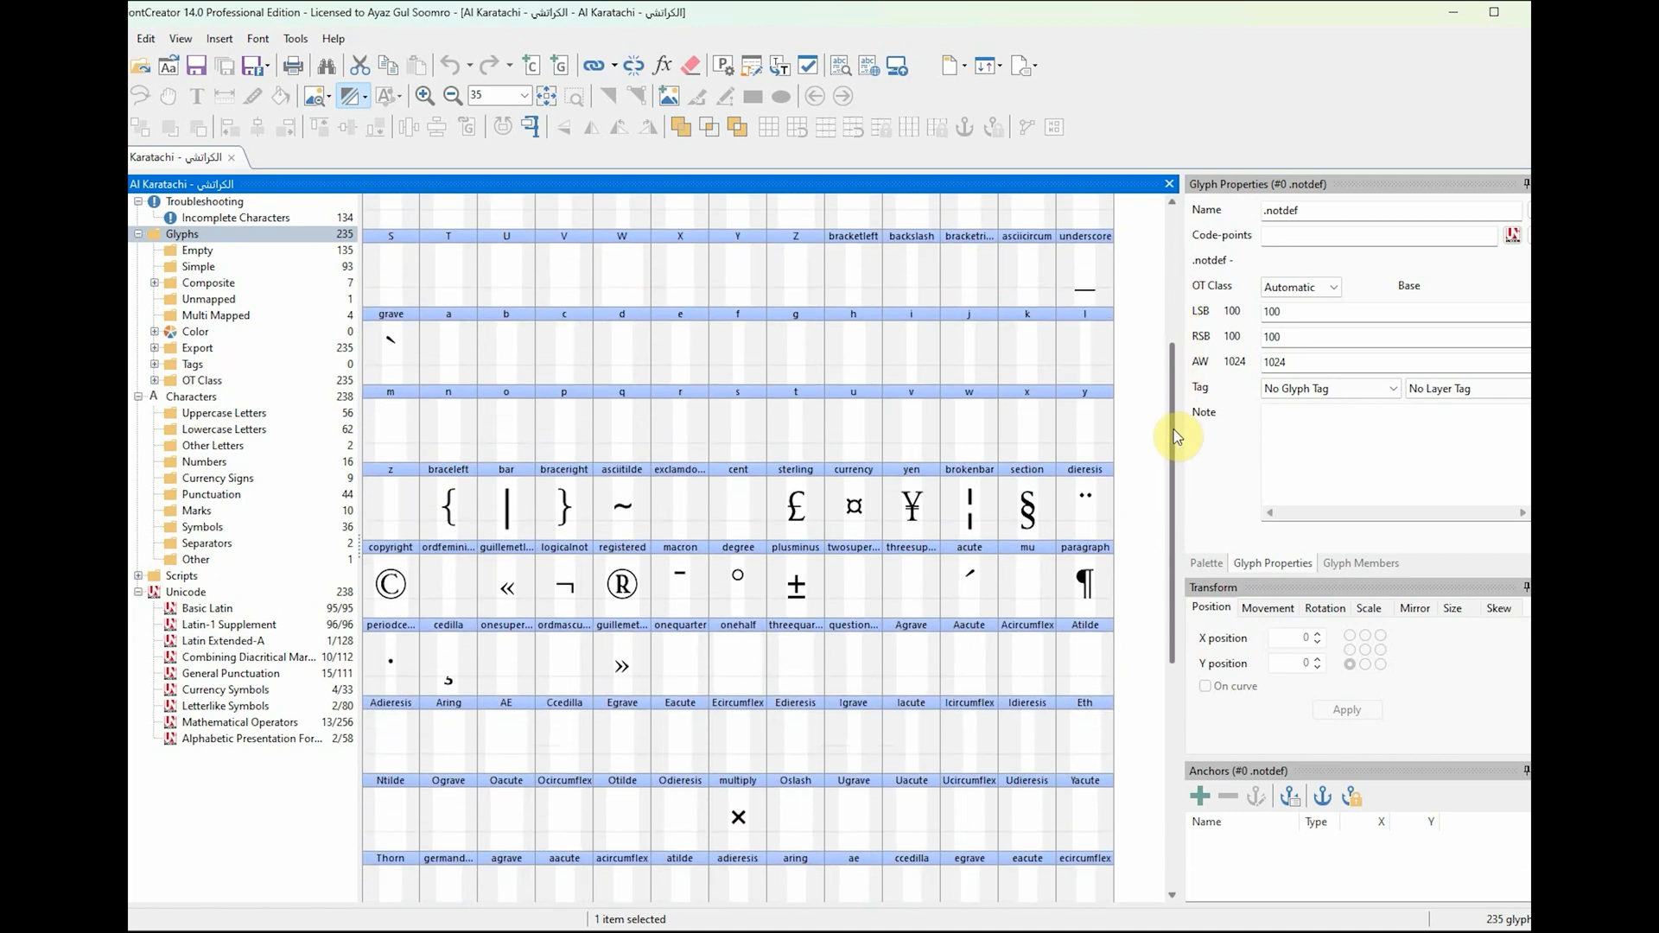
click(209, 609)
click(229, 624)
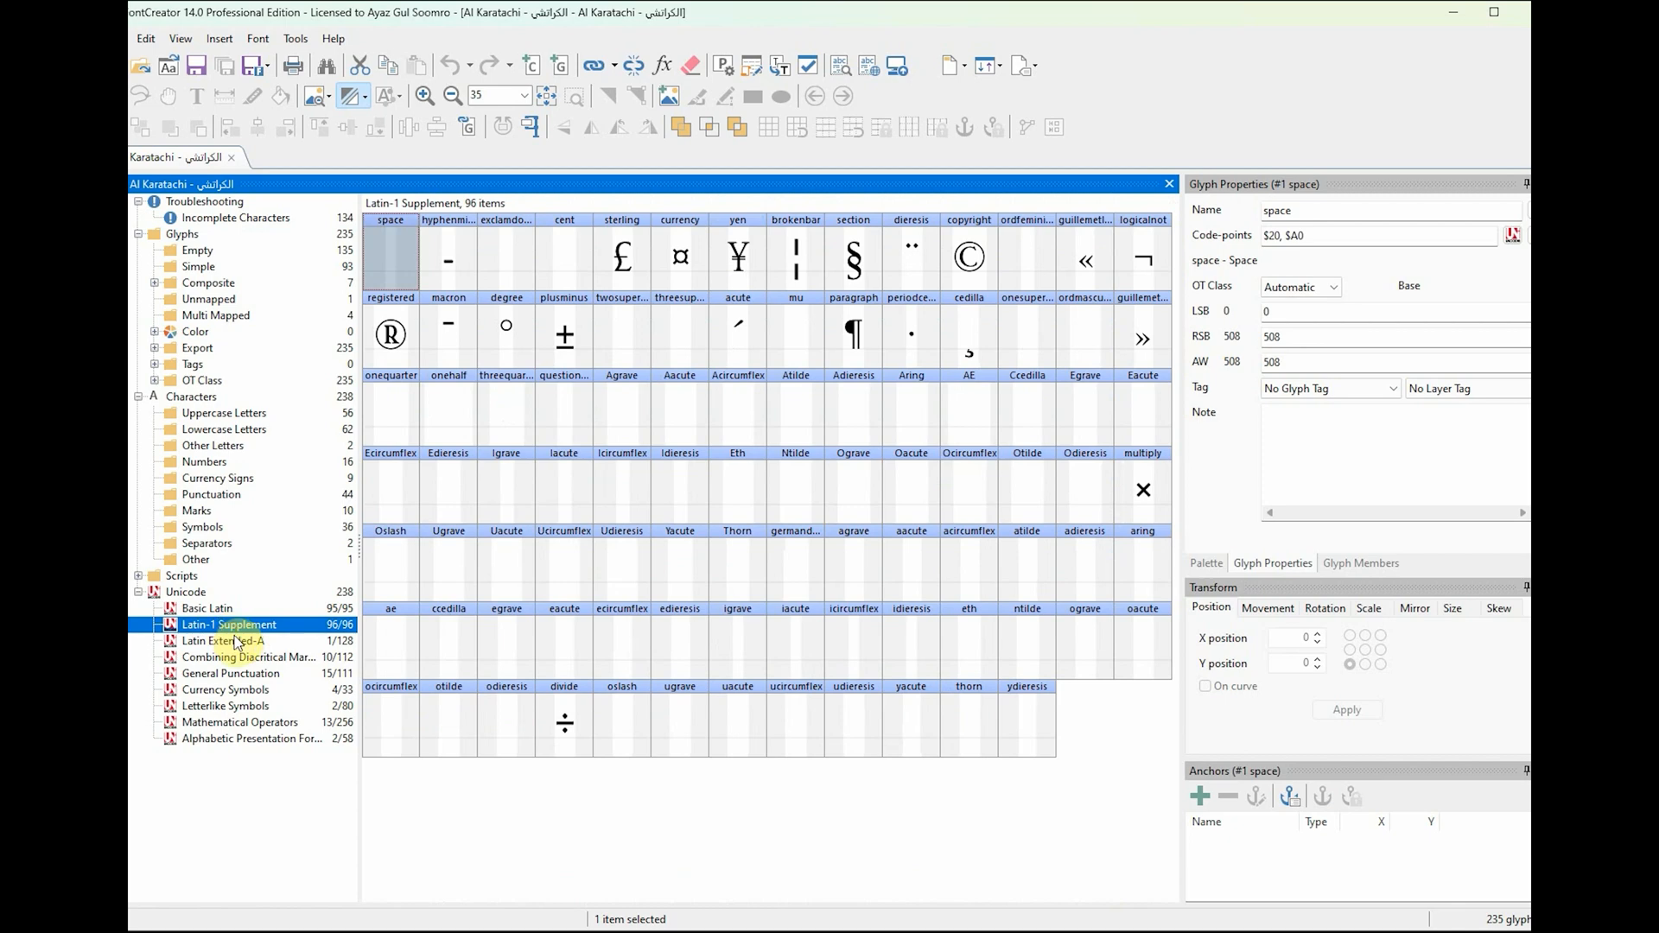
click(285, 642)
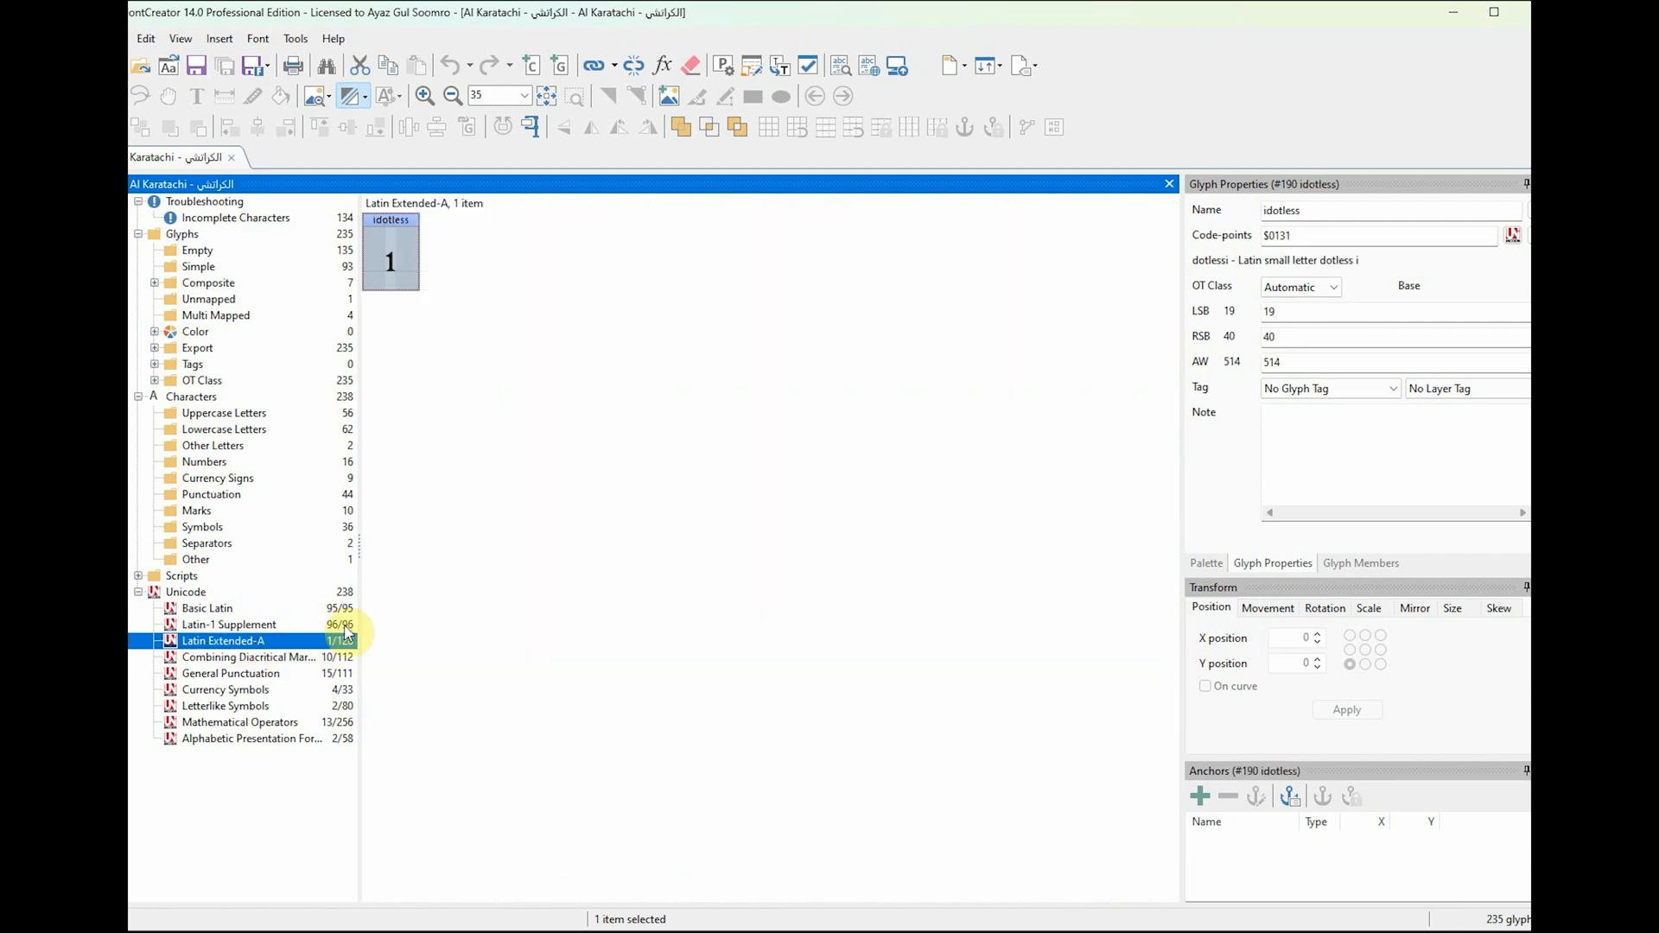
click(301, 657)
click(188, 593)
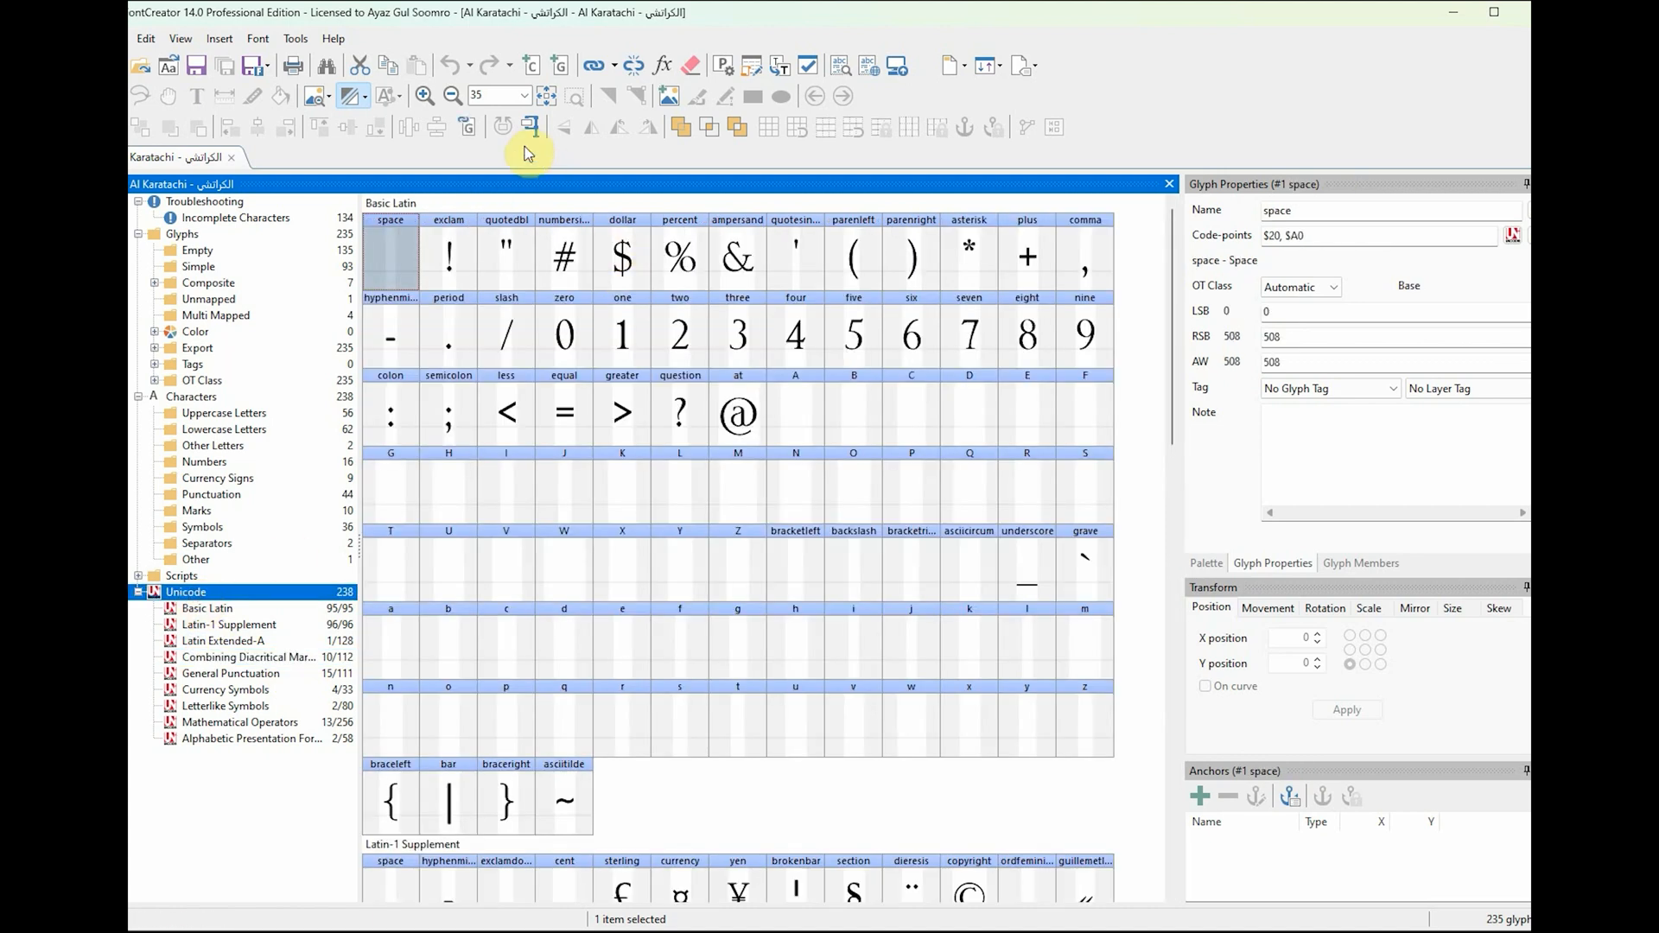
Step: Open the Insert Characters dialog and choose the Arabic Unicode block
click(219, 40)
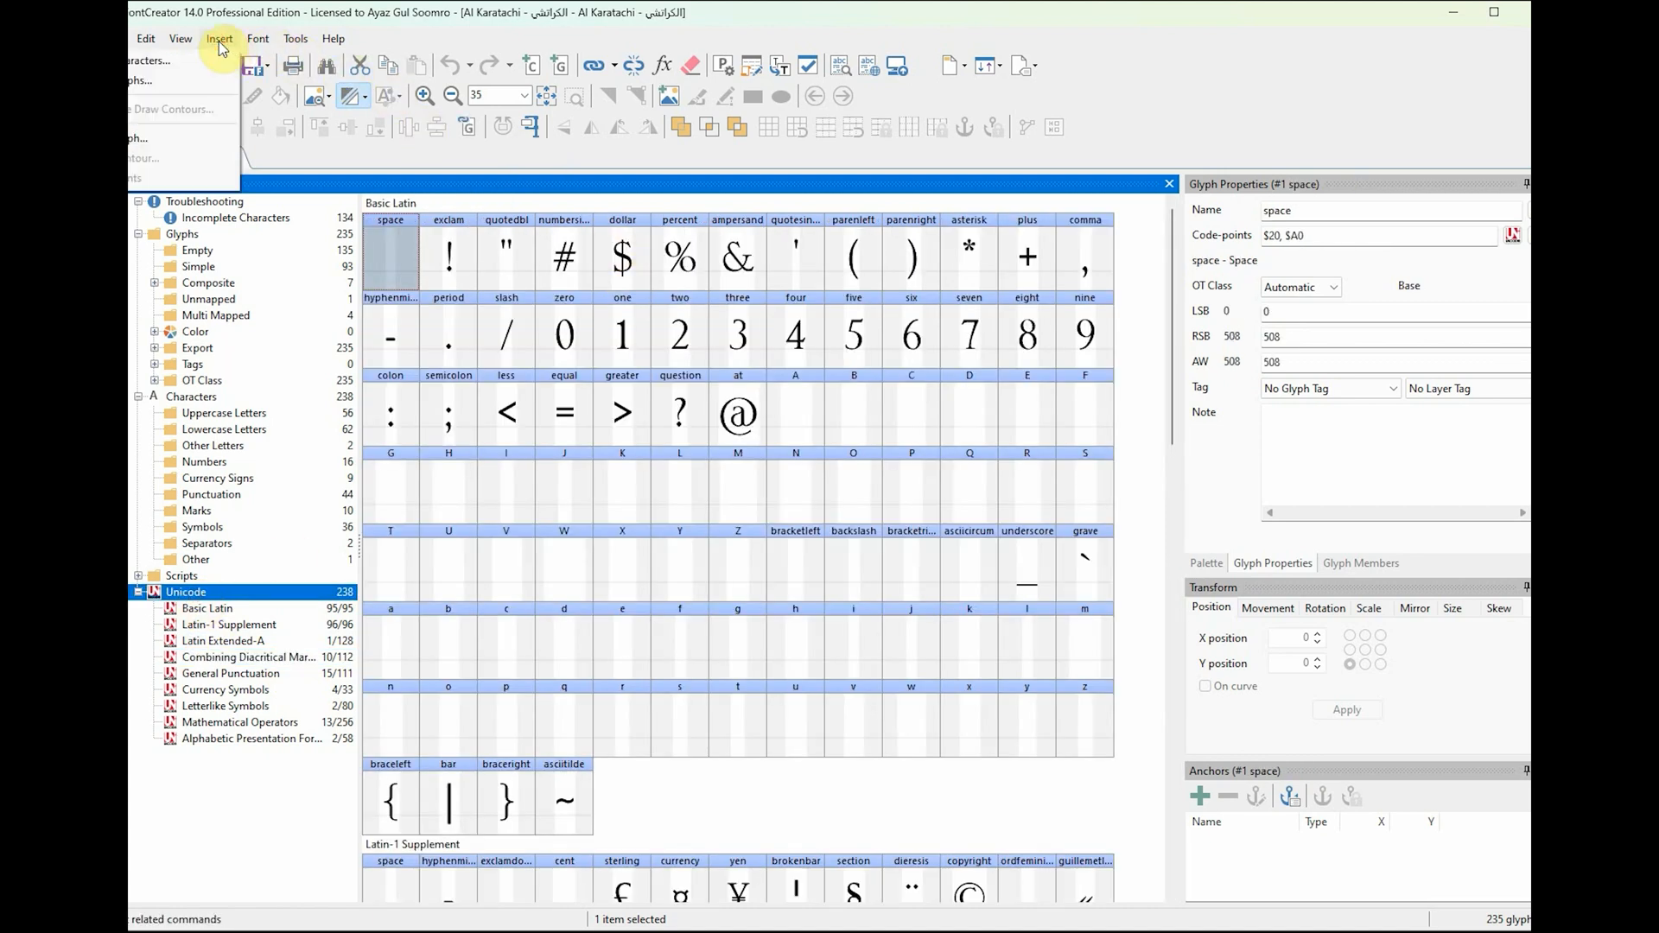
click(177, 60)
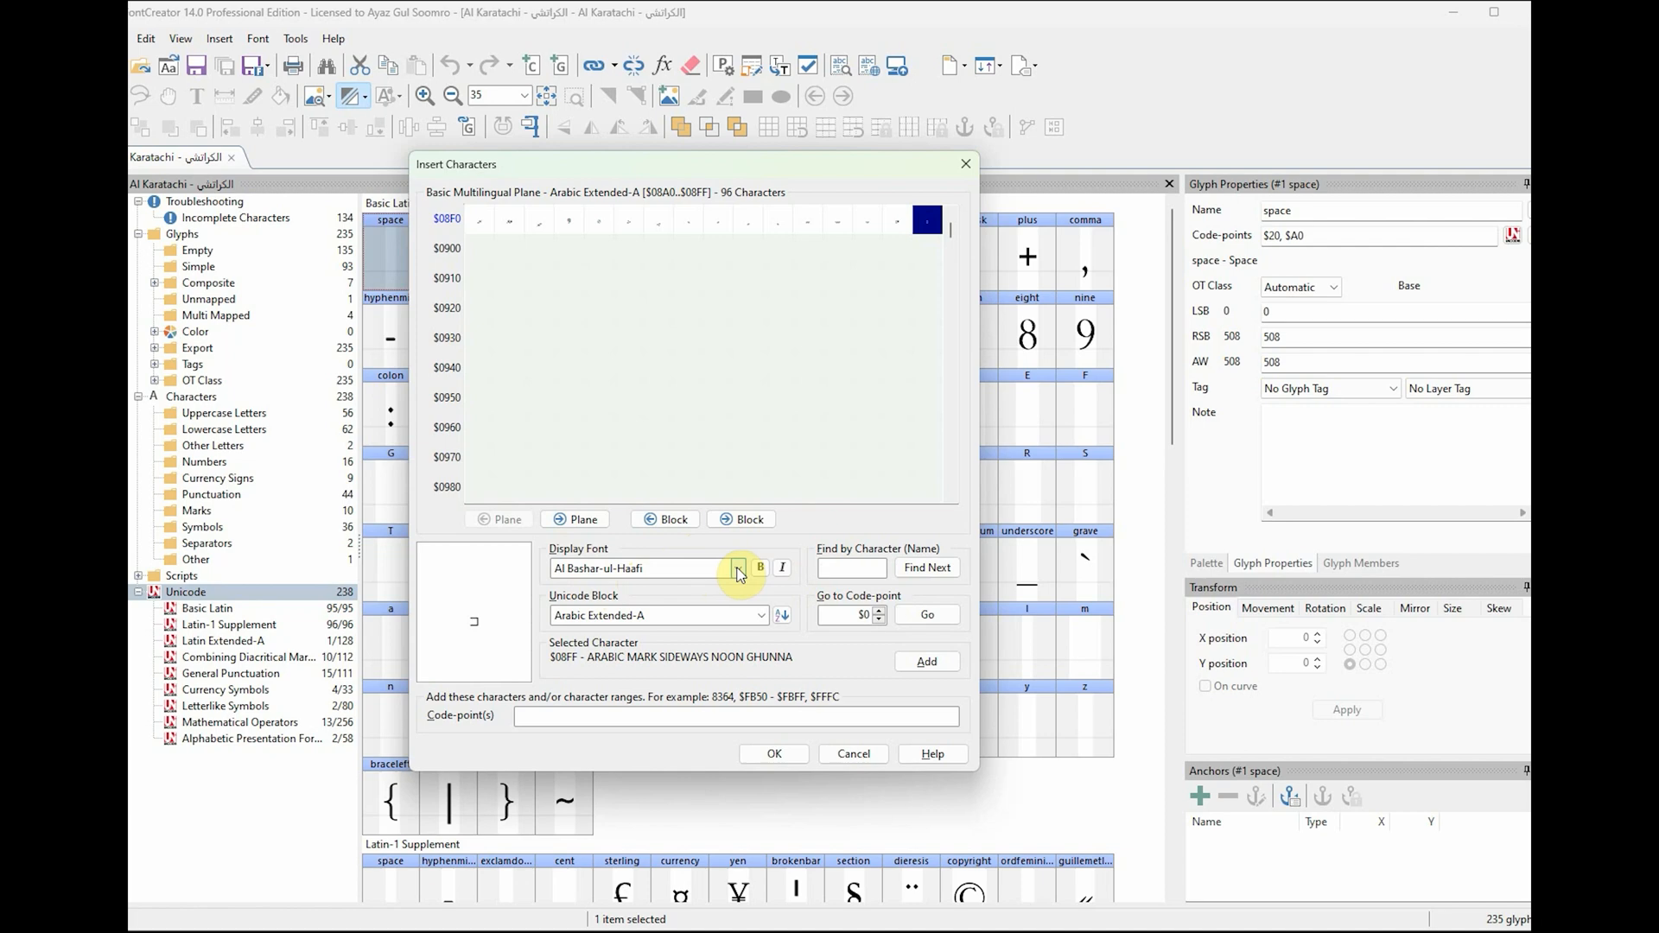
click(759, 615)
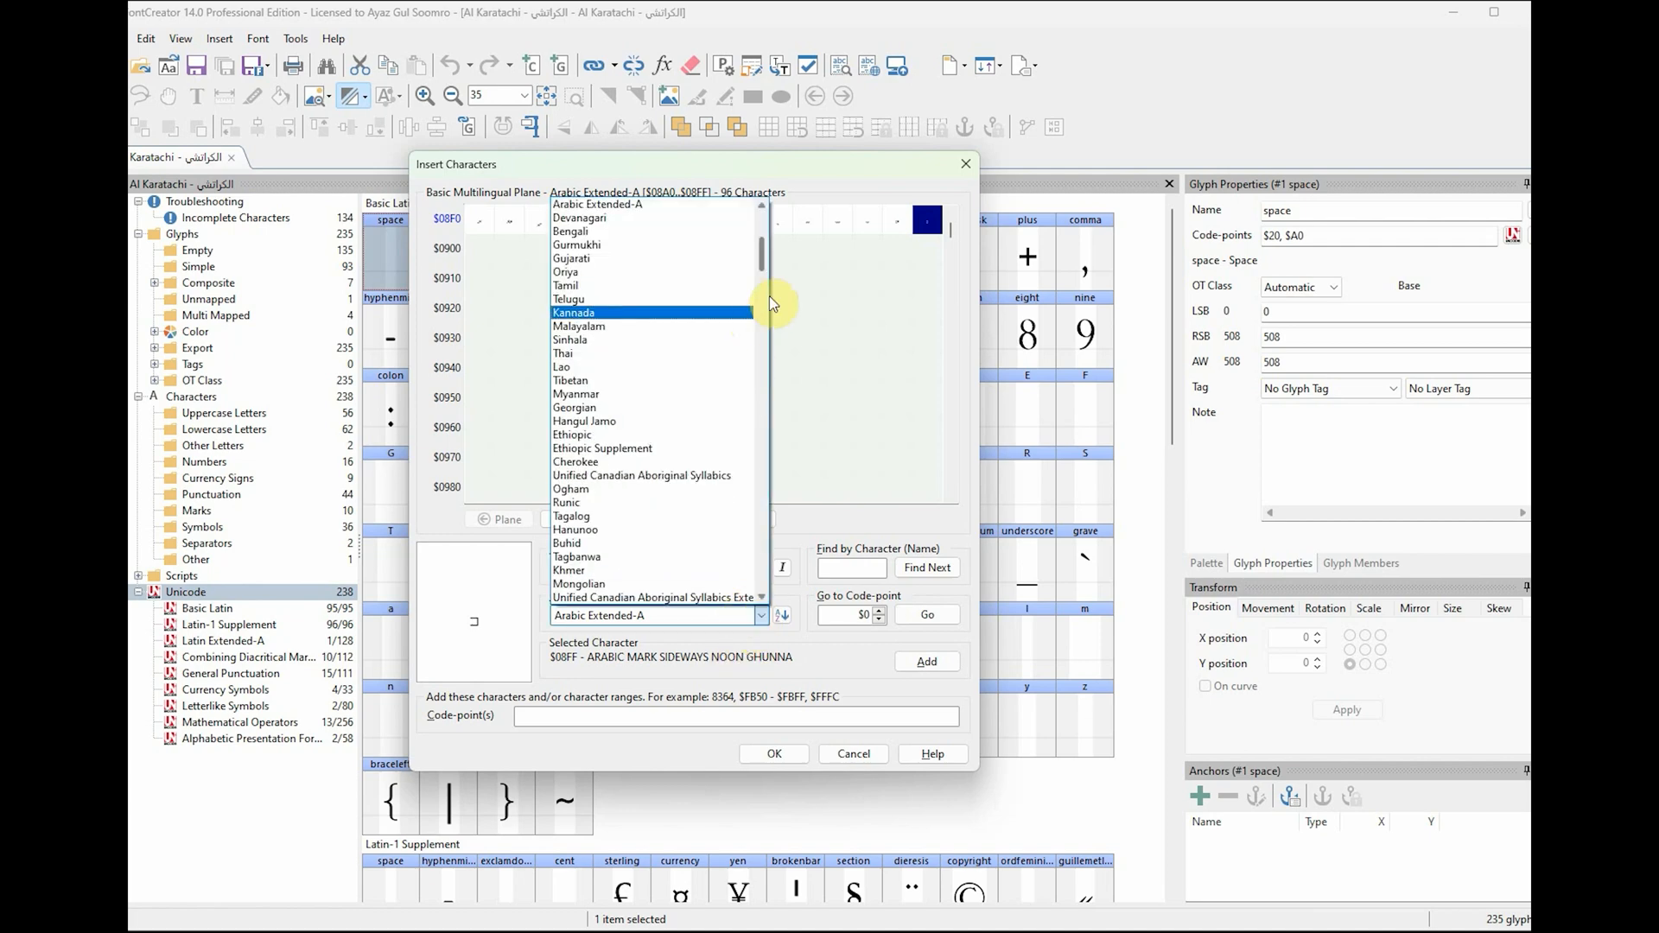
drag(764, 251, 767, 227)
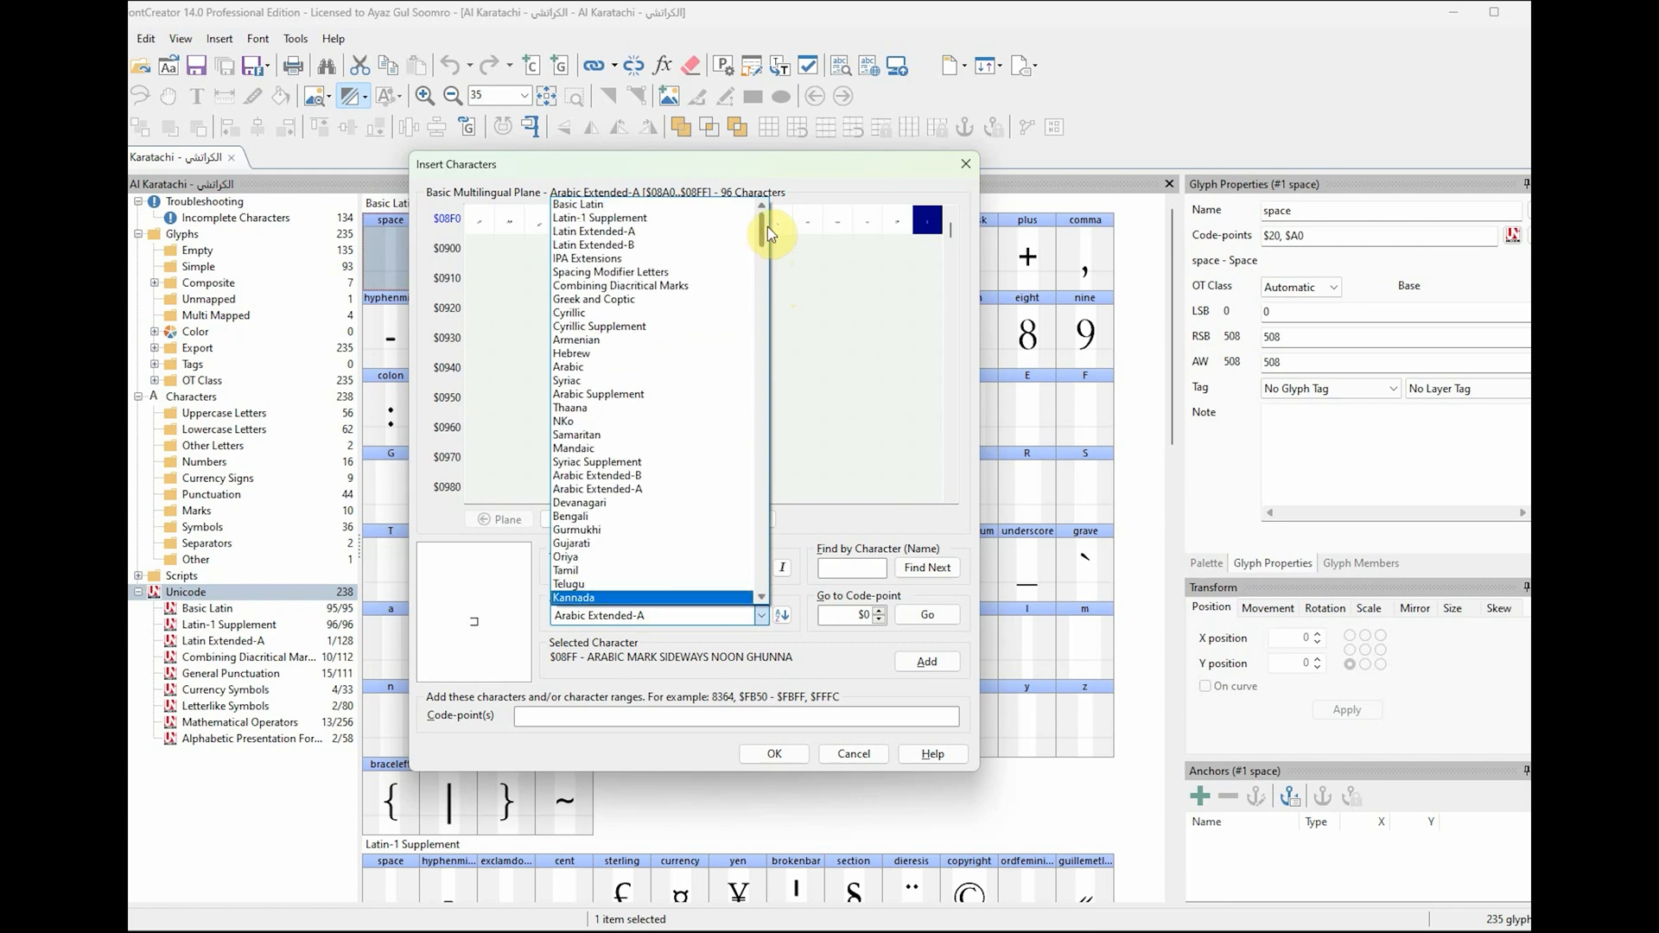
click(604, 367)
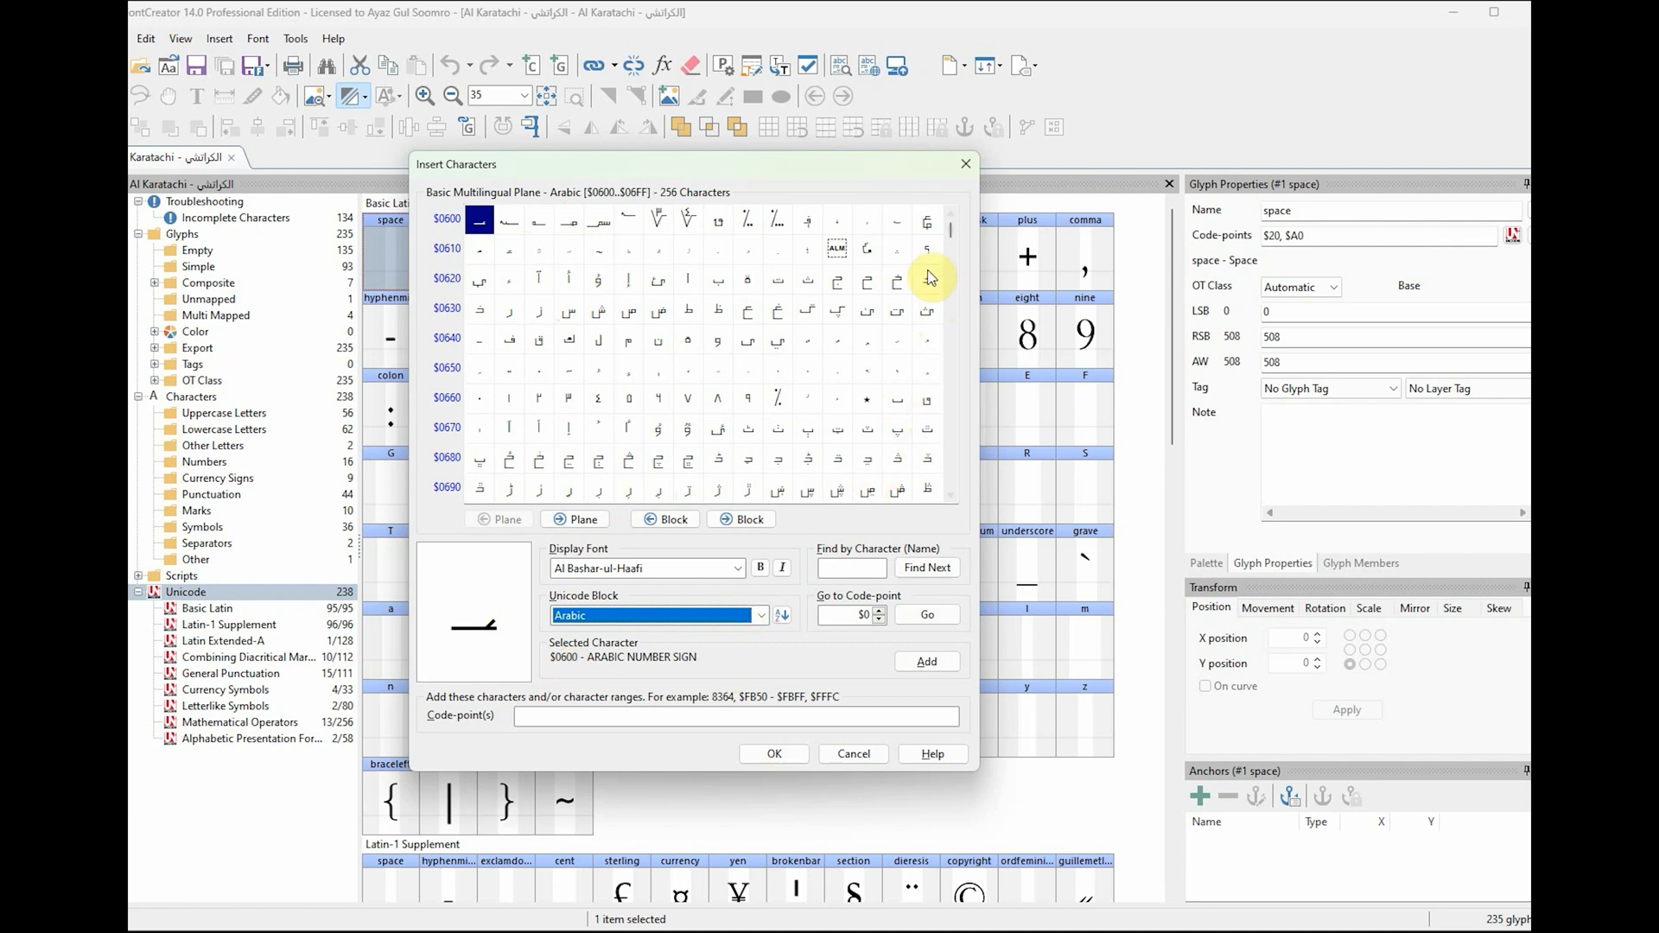
Step: Insert the full Arabic block into the font using the code-point range $0600-$06FF
double_click(482, 228)
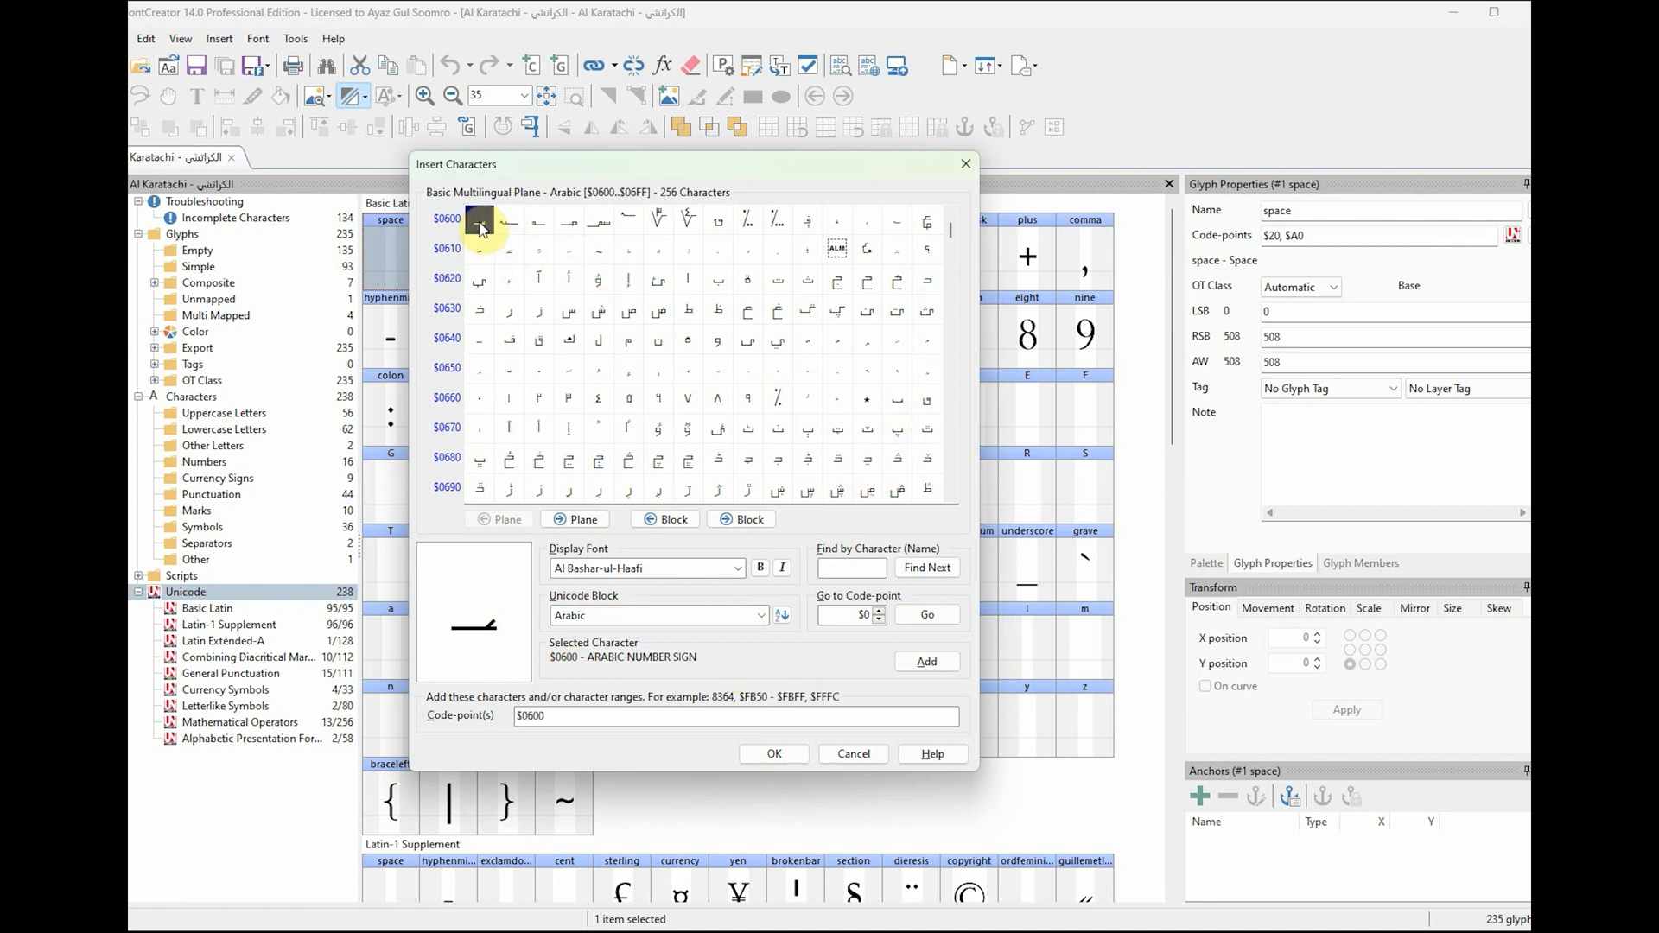
click(951, 497)
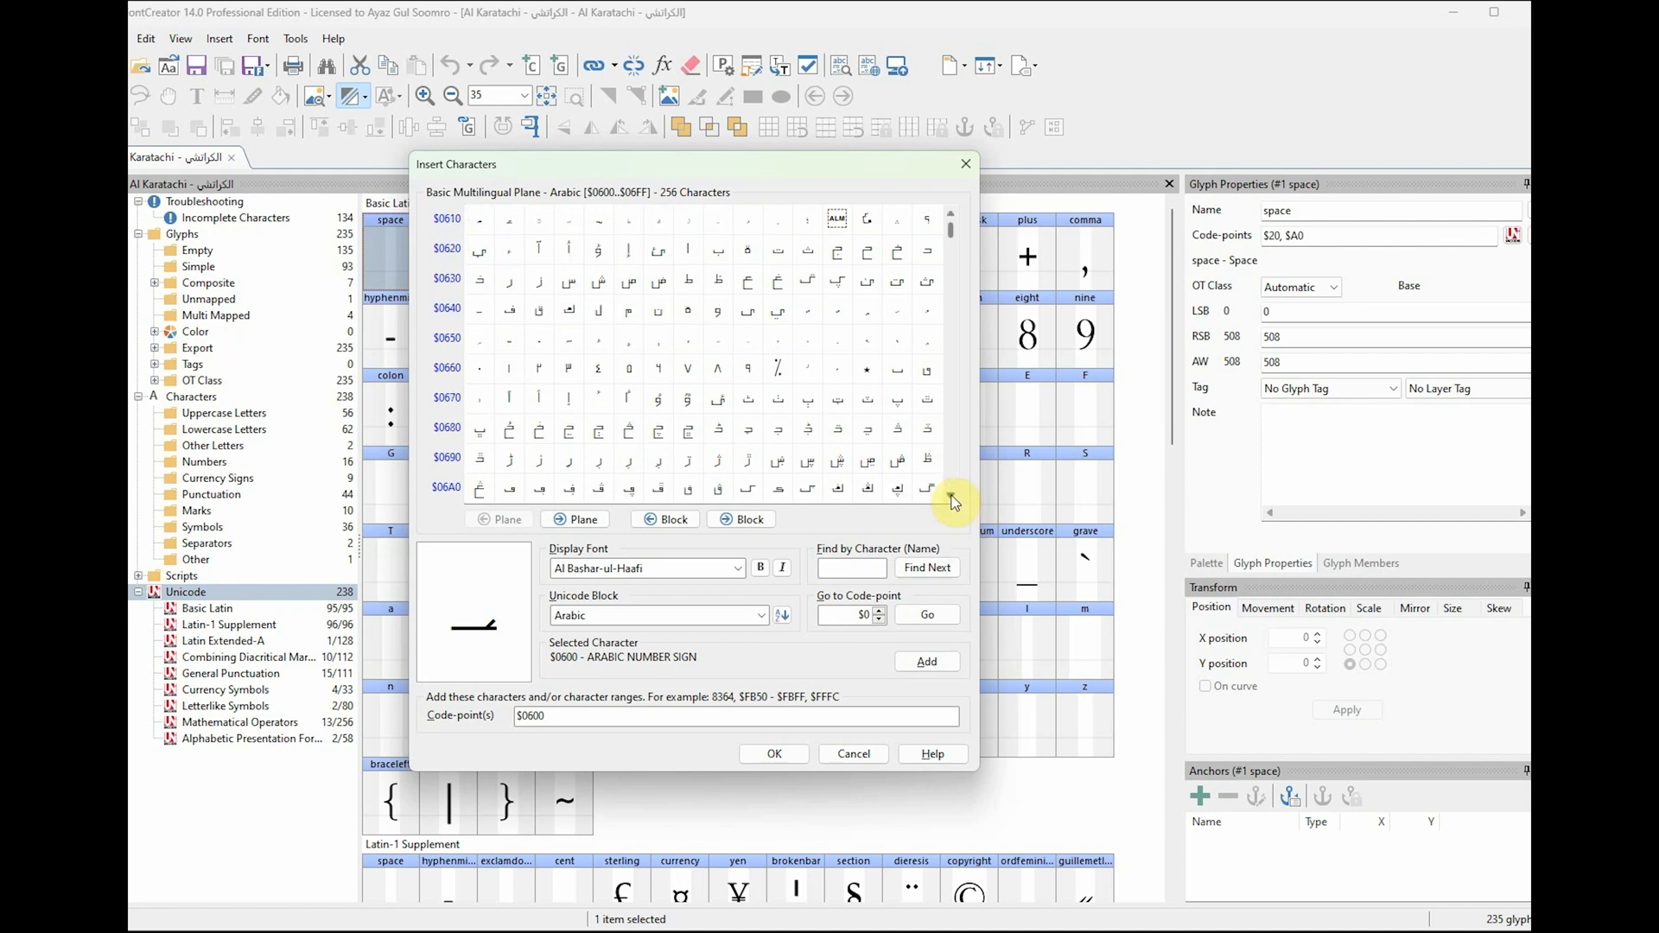
scroll(951, 500, down, 5)
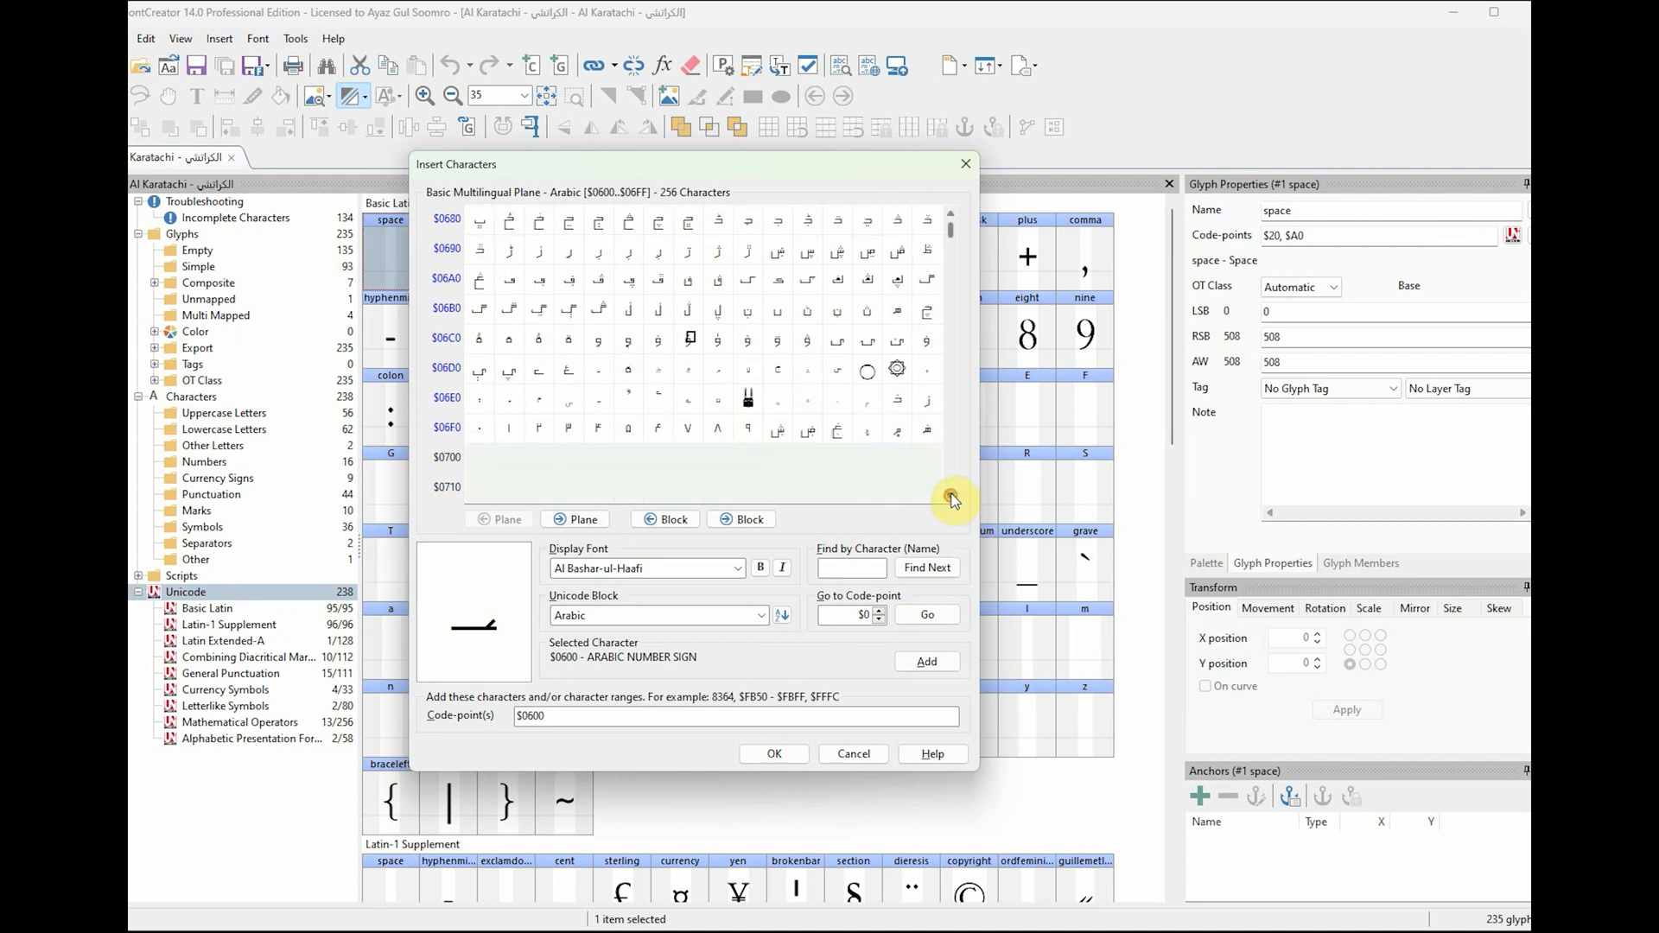
click(927, 432)
double_click(927, 432)
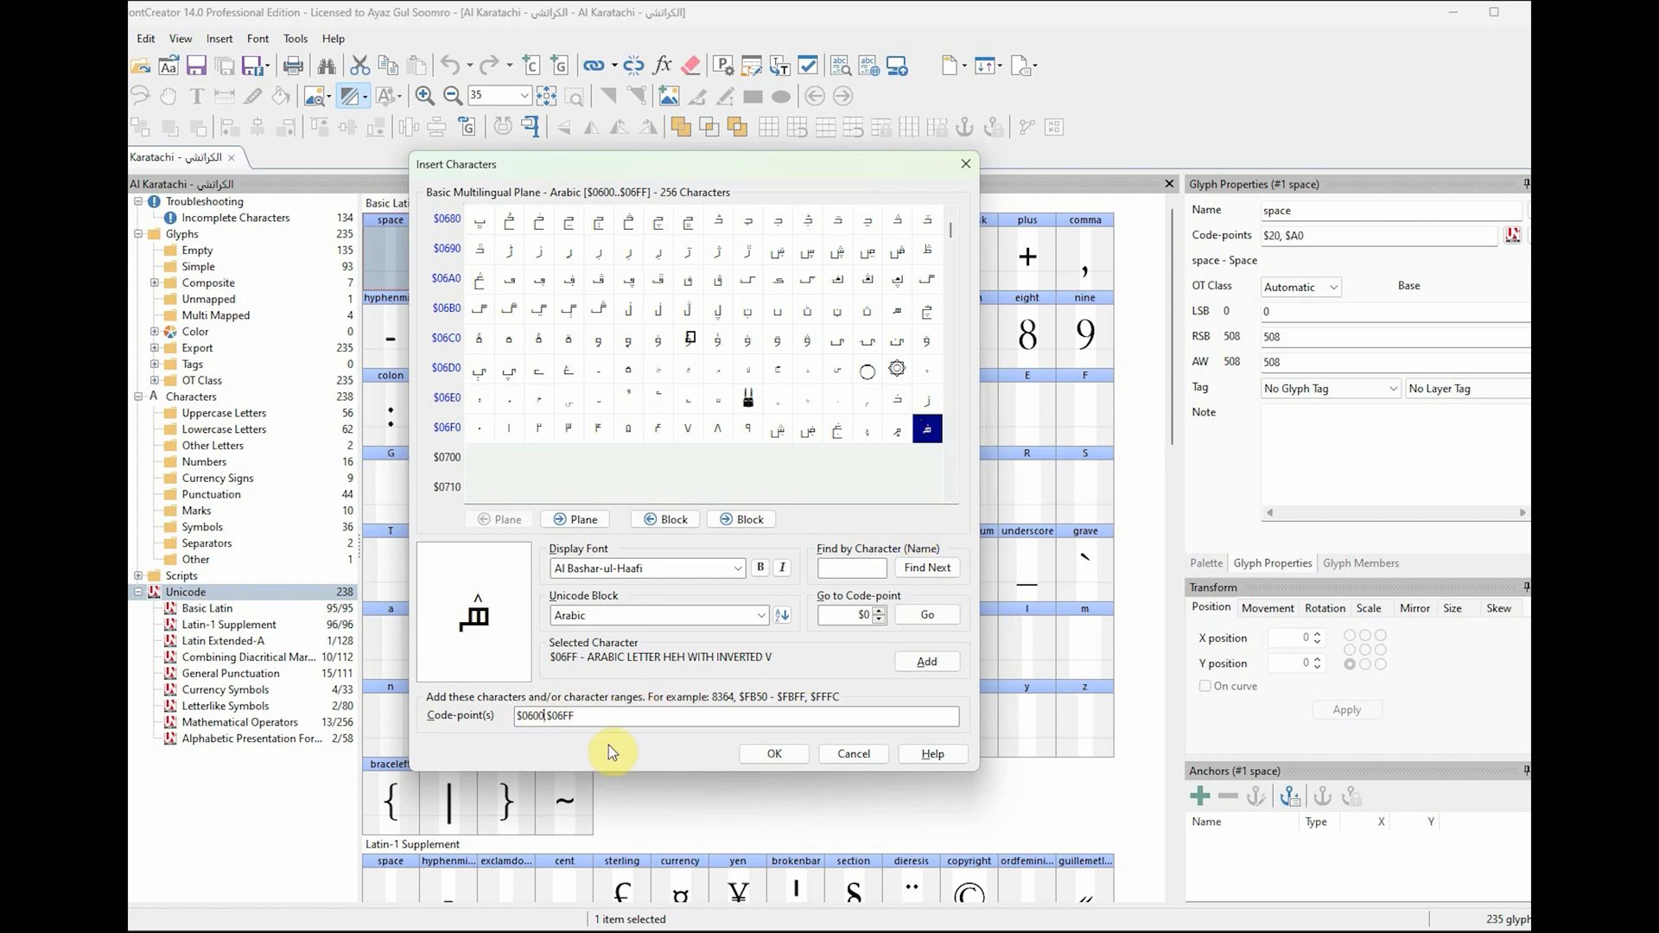
key(shift+Right)
text(-)
click(775, 753)
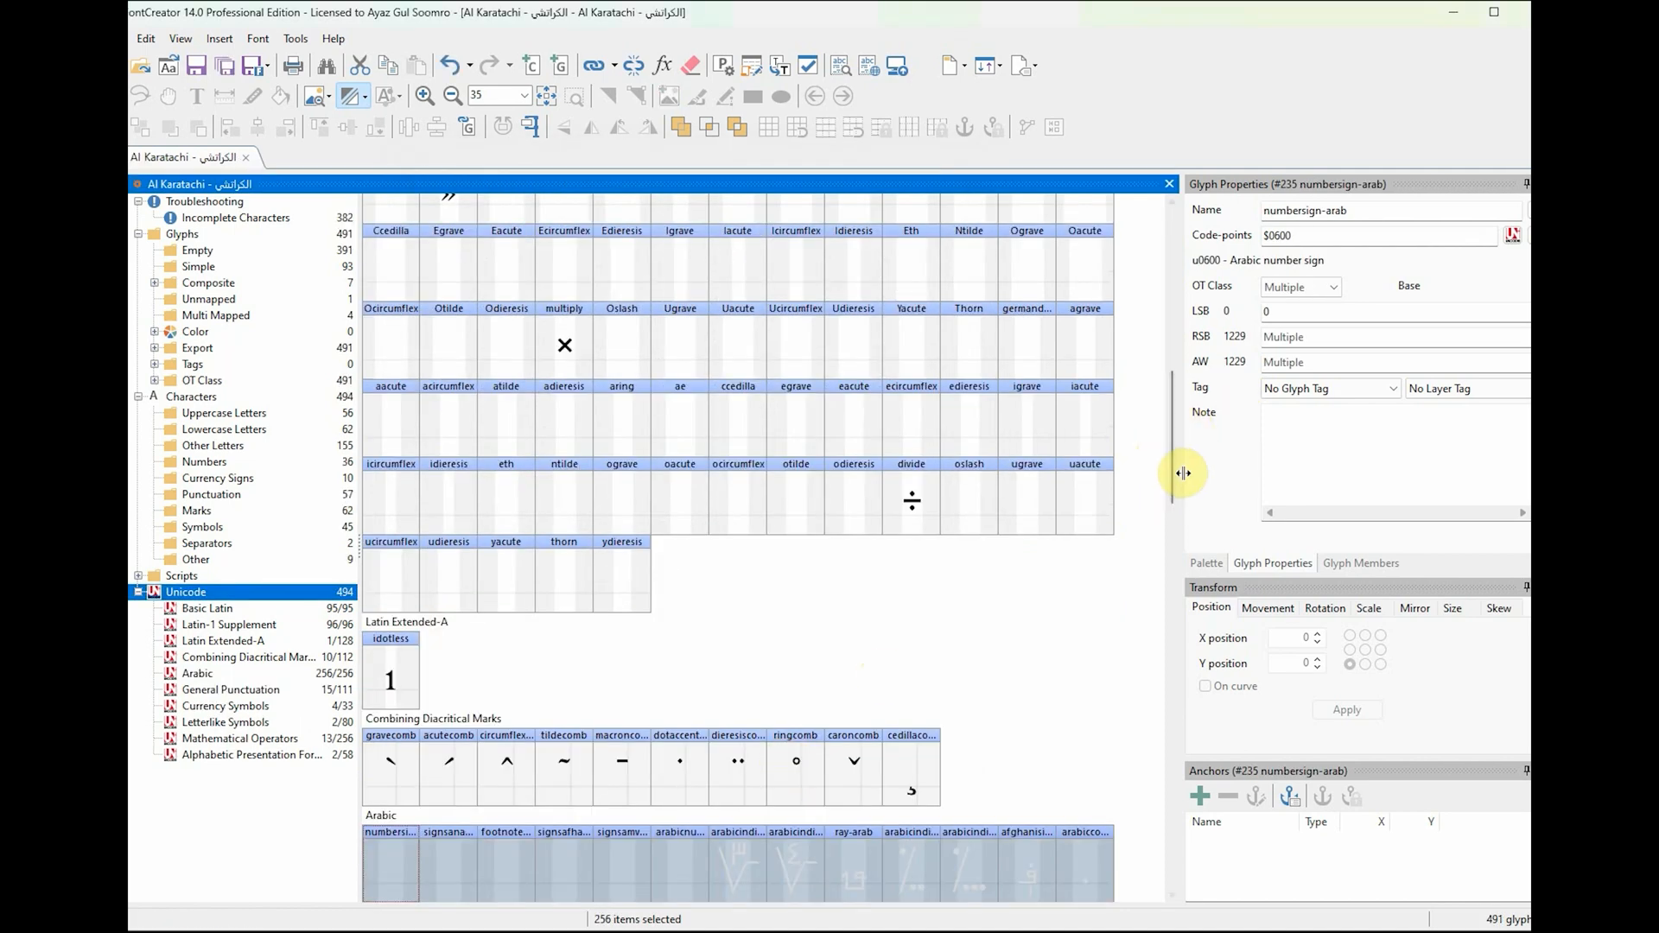
Step: Look through the inserted Arabic glyphs in the Unicode overview
scroll(1171, 441, down, 3)
drag(1172, 441, 1178, 546)
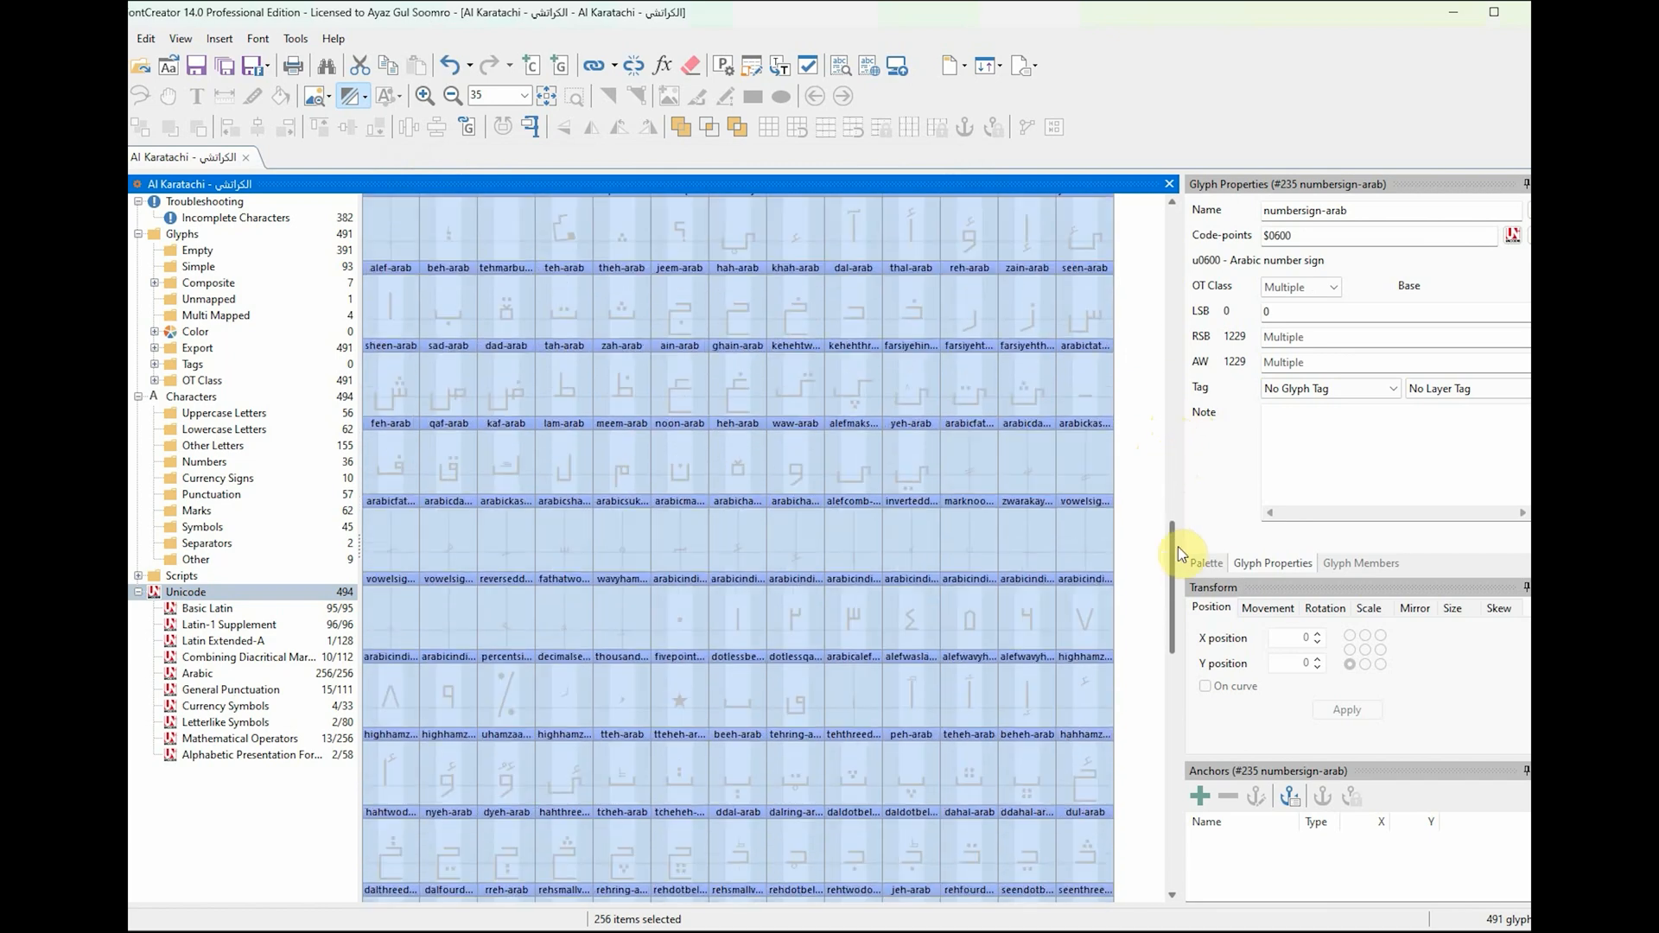
click(869, 522)
scroll(772, 411, up, 9)
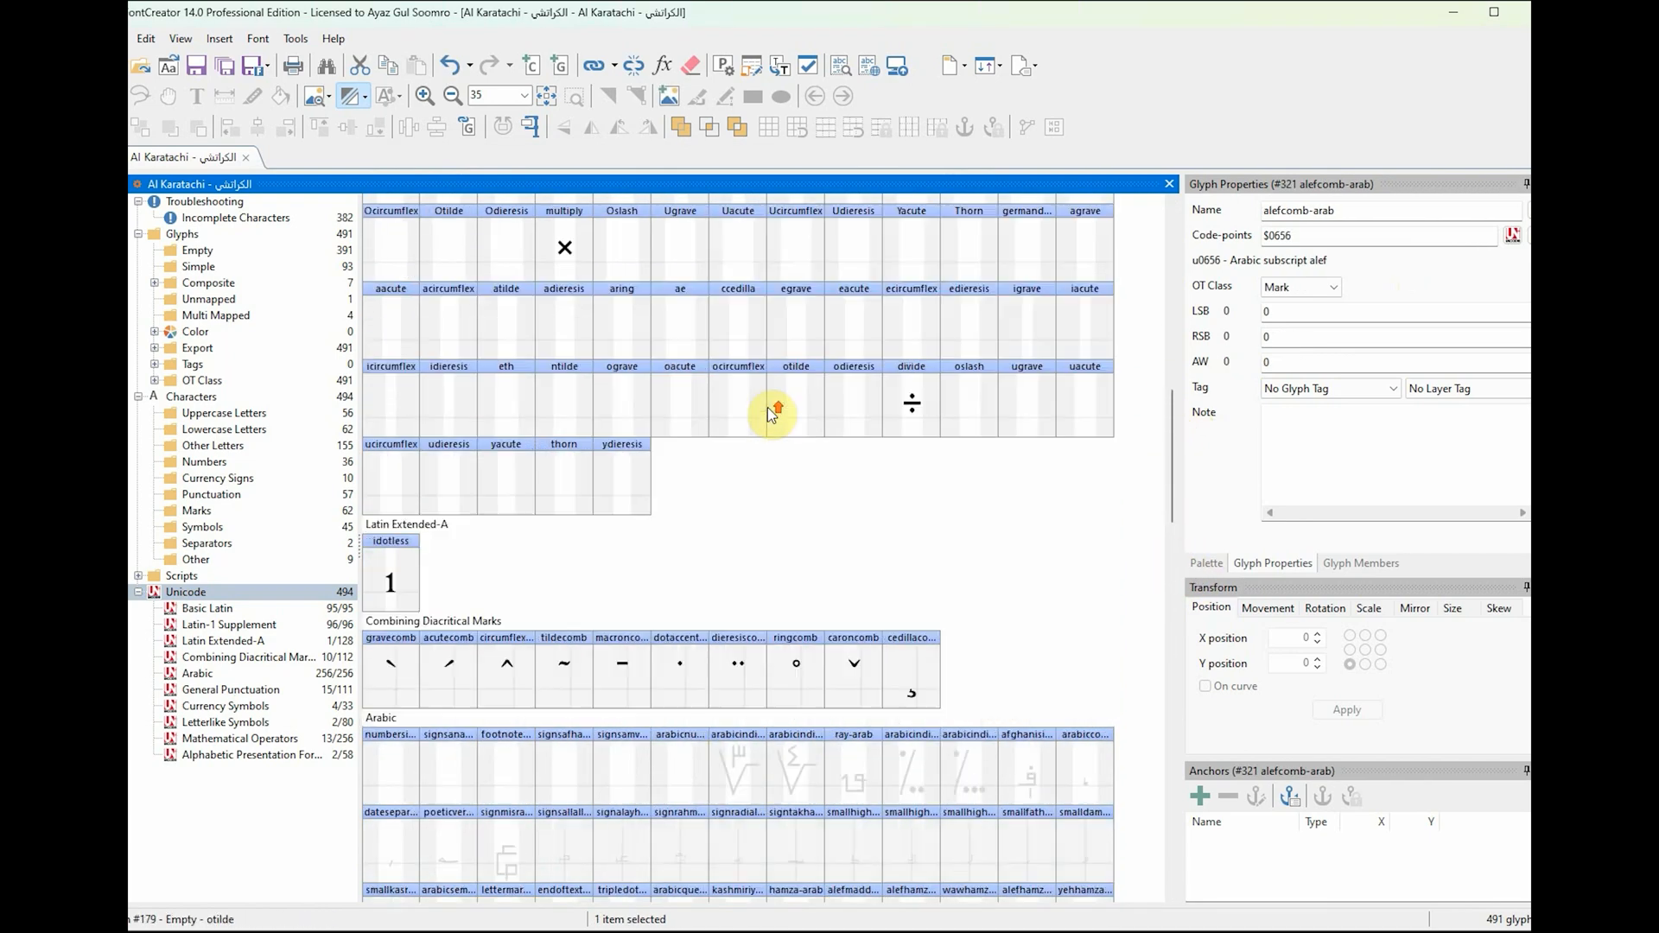
scroll(916, 522, down, 3)
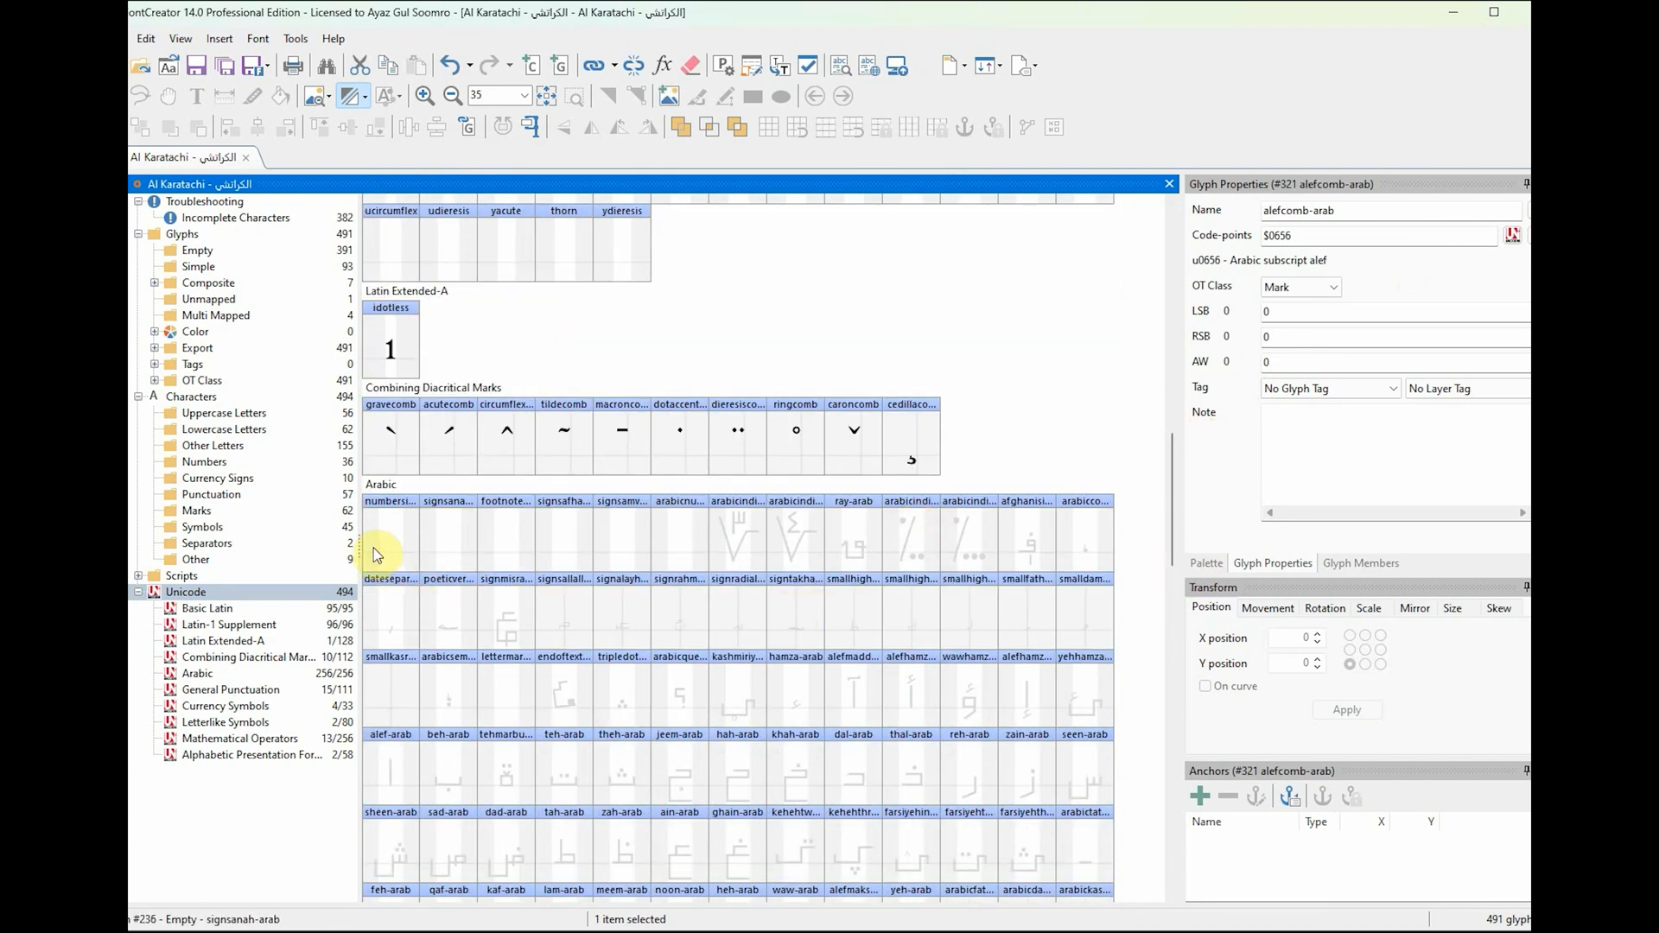
drag(1169, 480, 1171, 752)
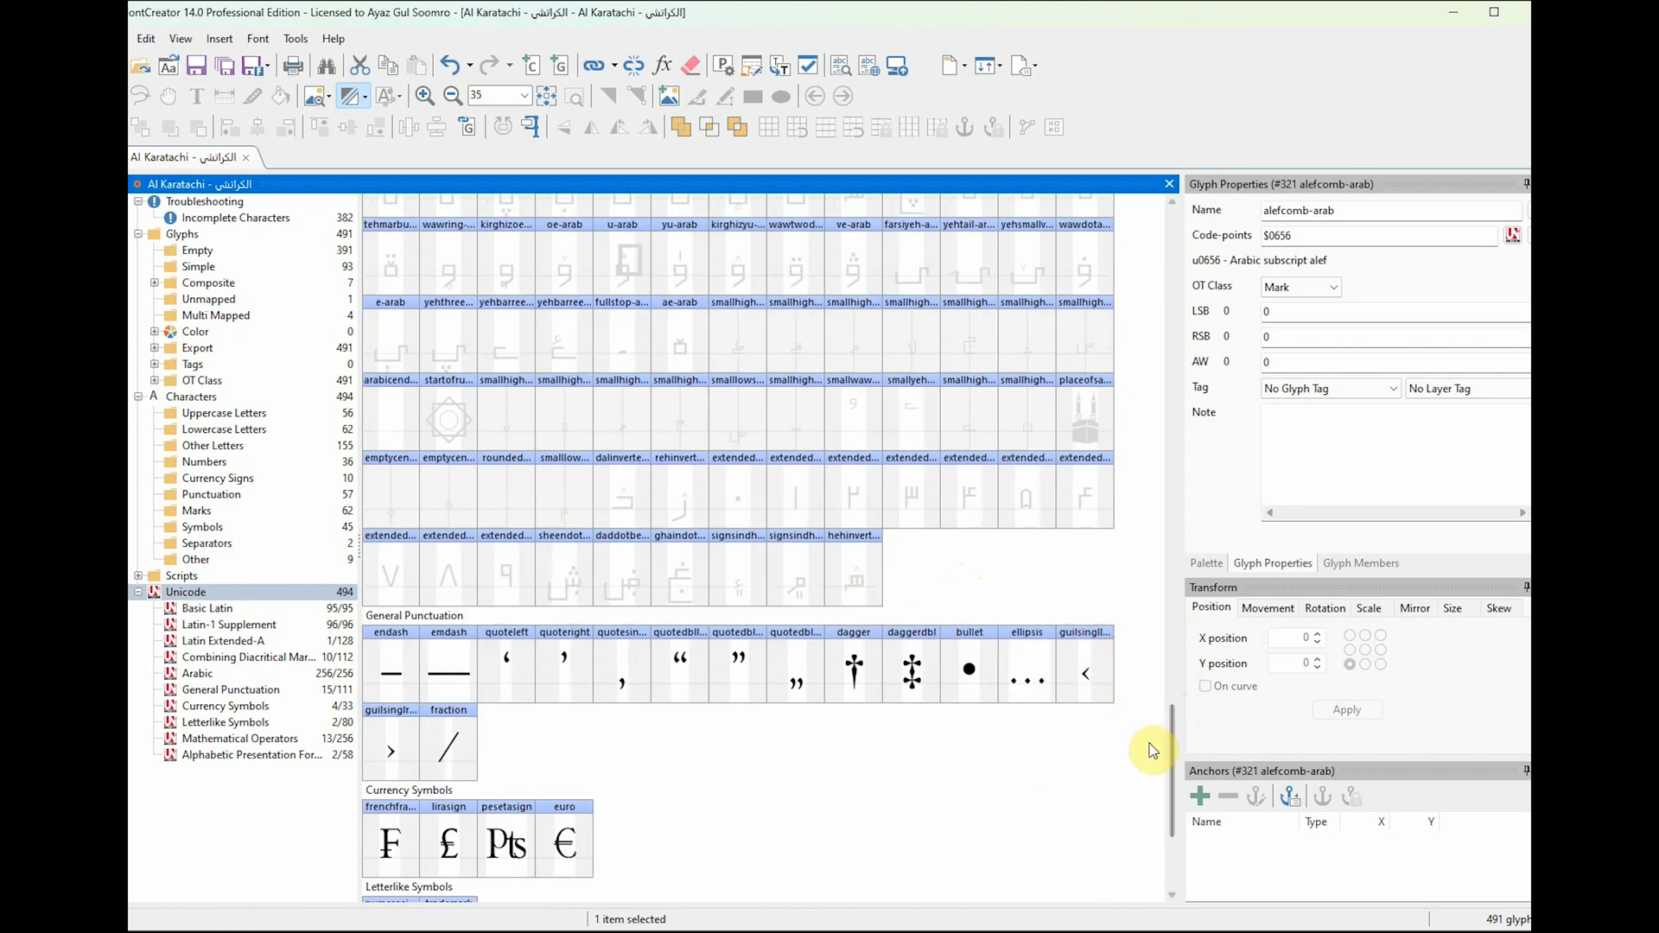
Step: Reopen the Insert Characters dialog and choose the Arabic Supplement Unicode block
click(226, 38)
click(204, 59)
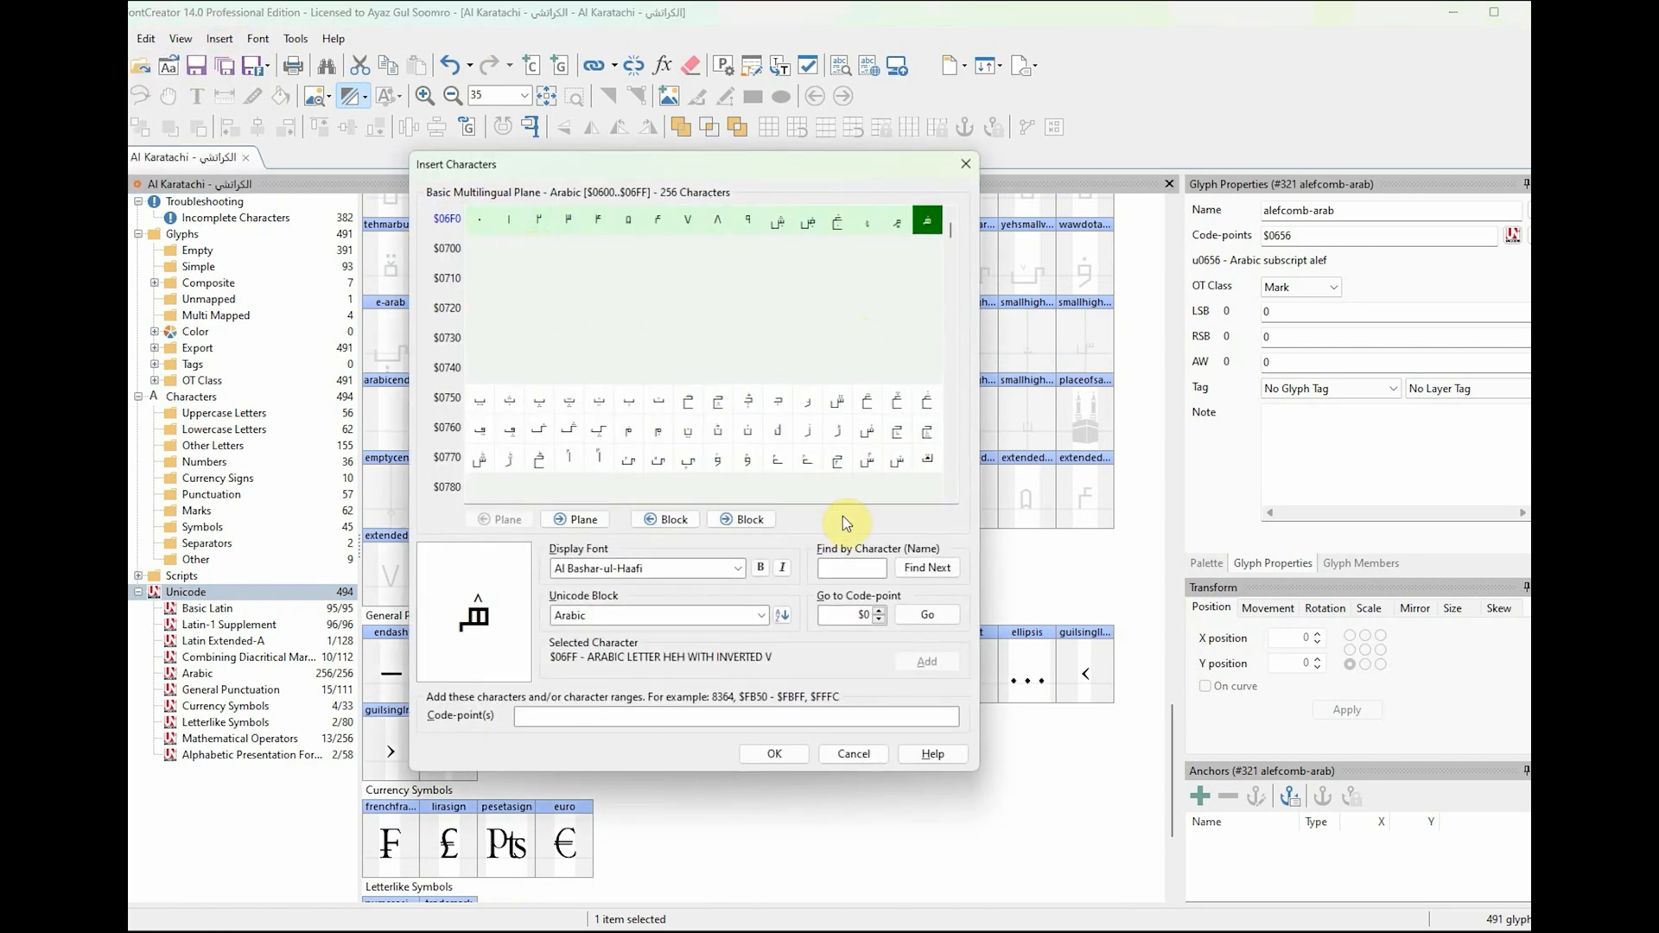
click(764, 615)
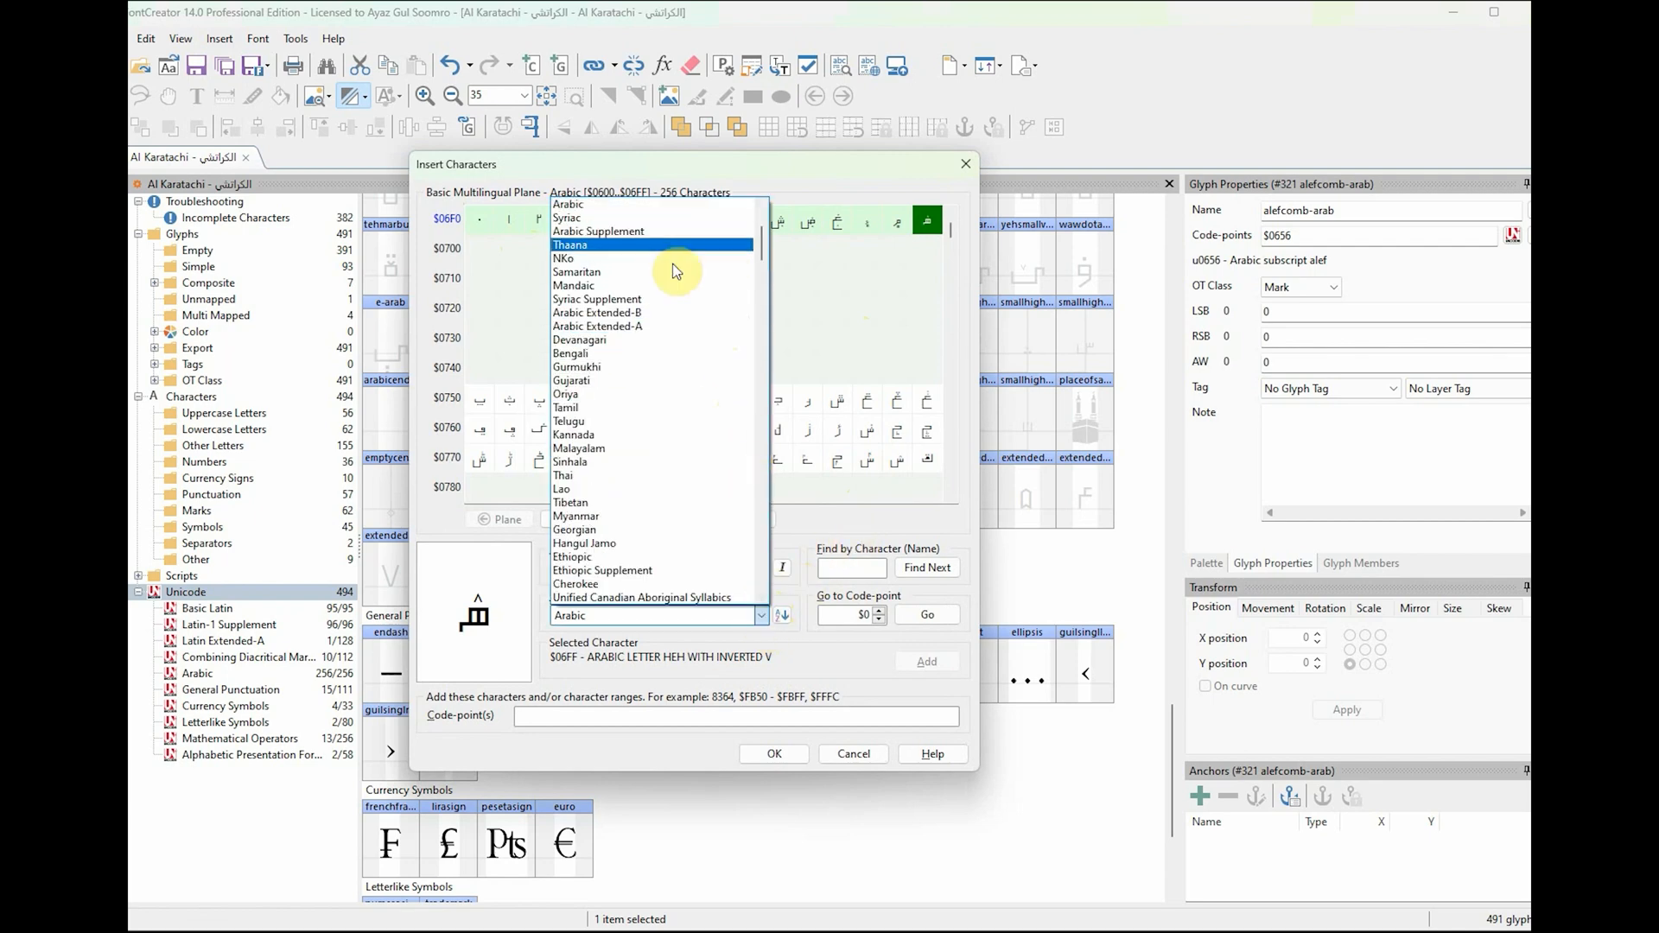
click(620, 230)
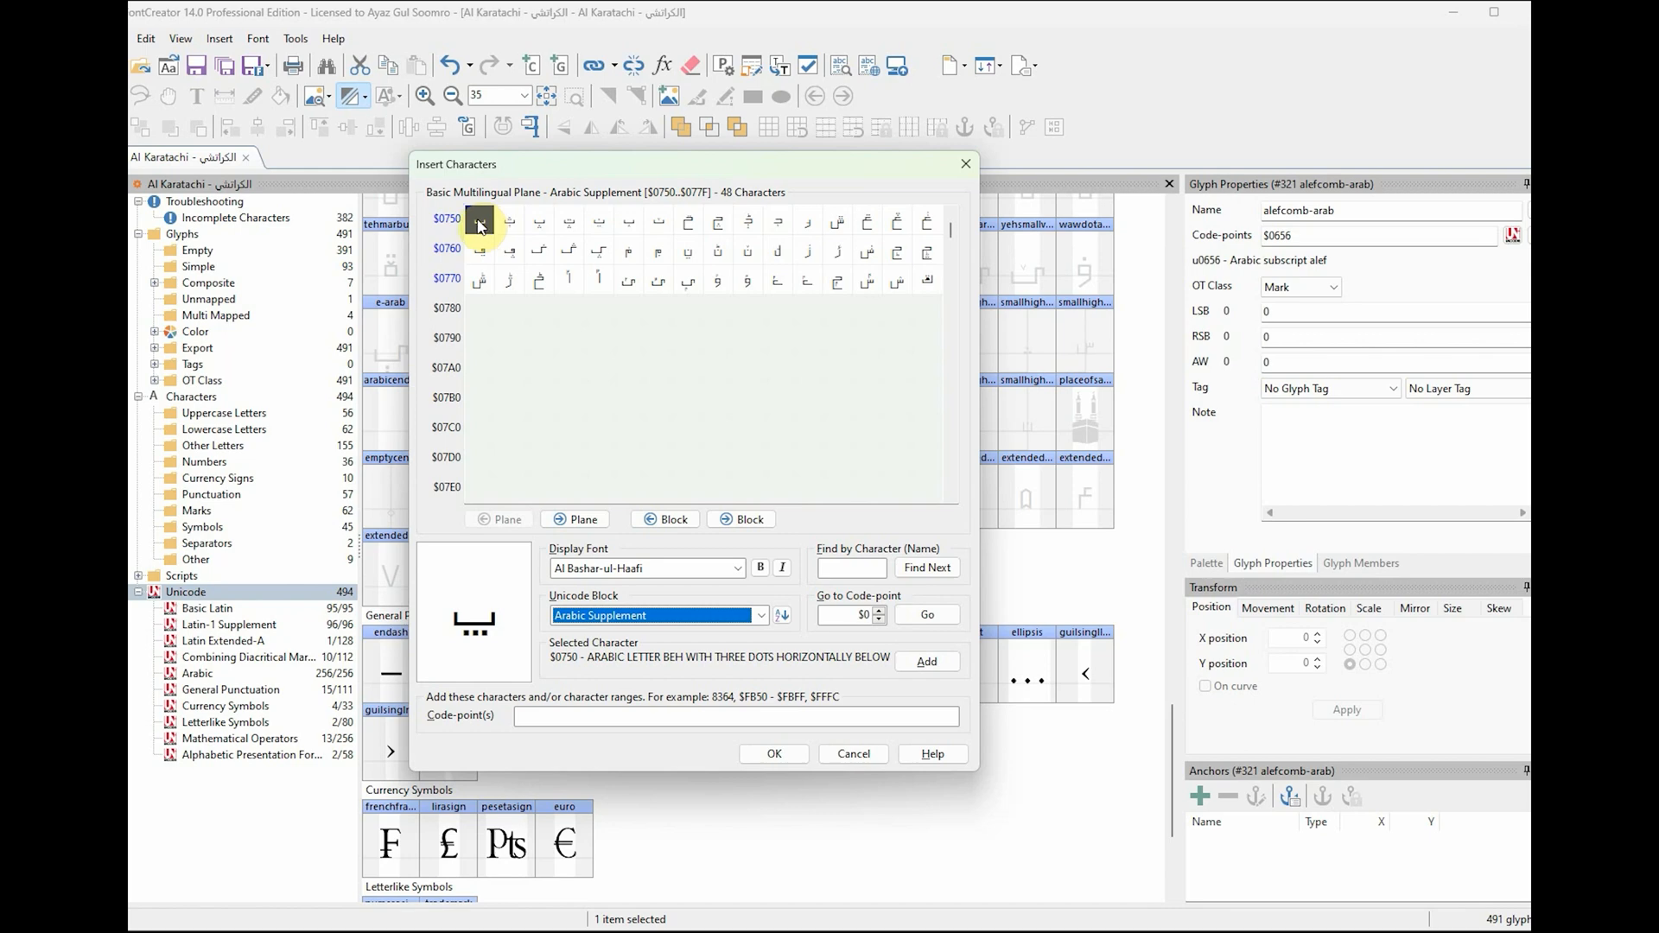
Step: Insert the full Arabic Supplement block into the font using the code-point range $0750-$077F
double_click(482, 228)
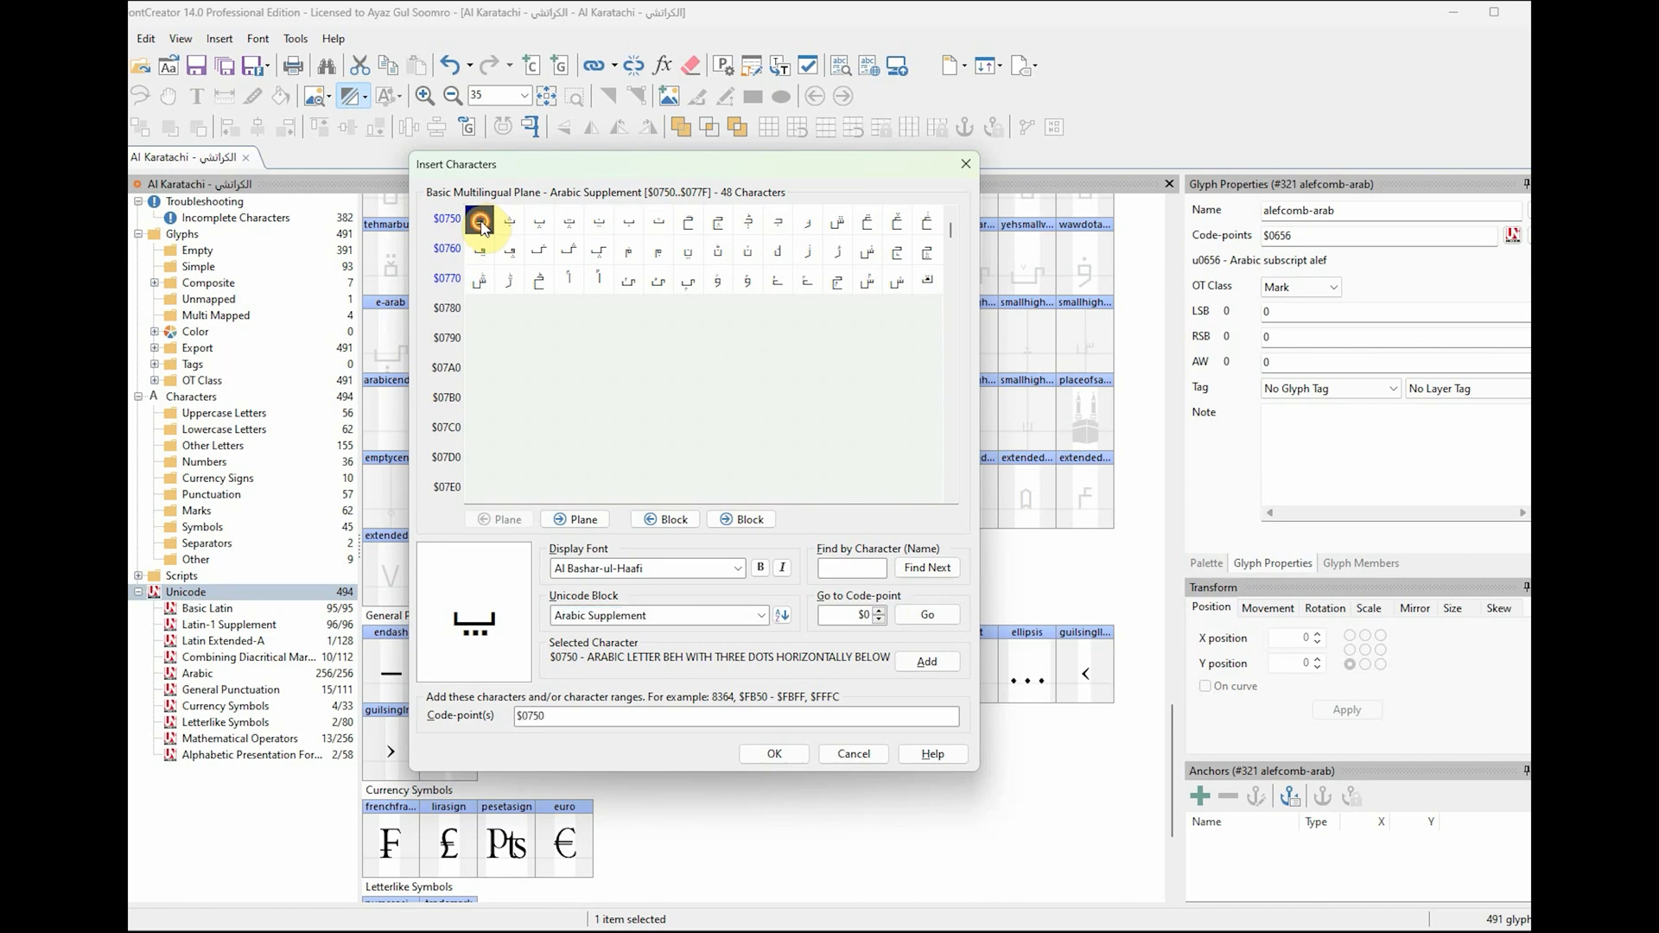
double_click(927, 283)
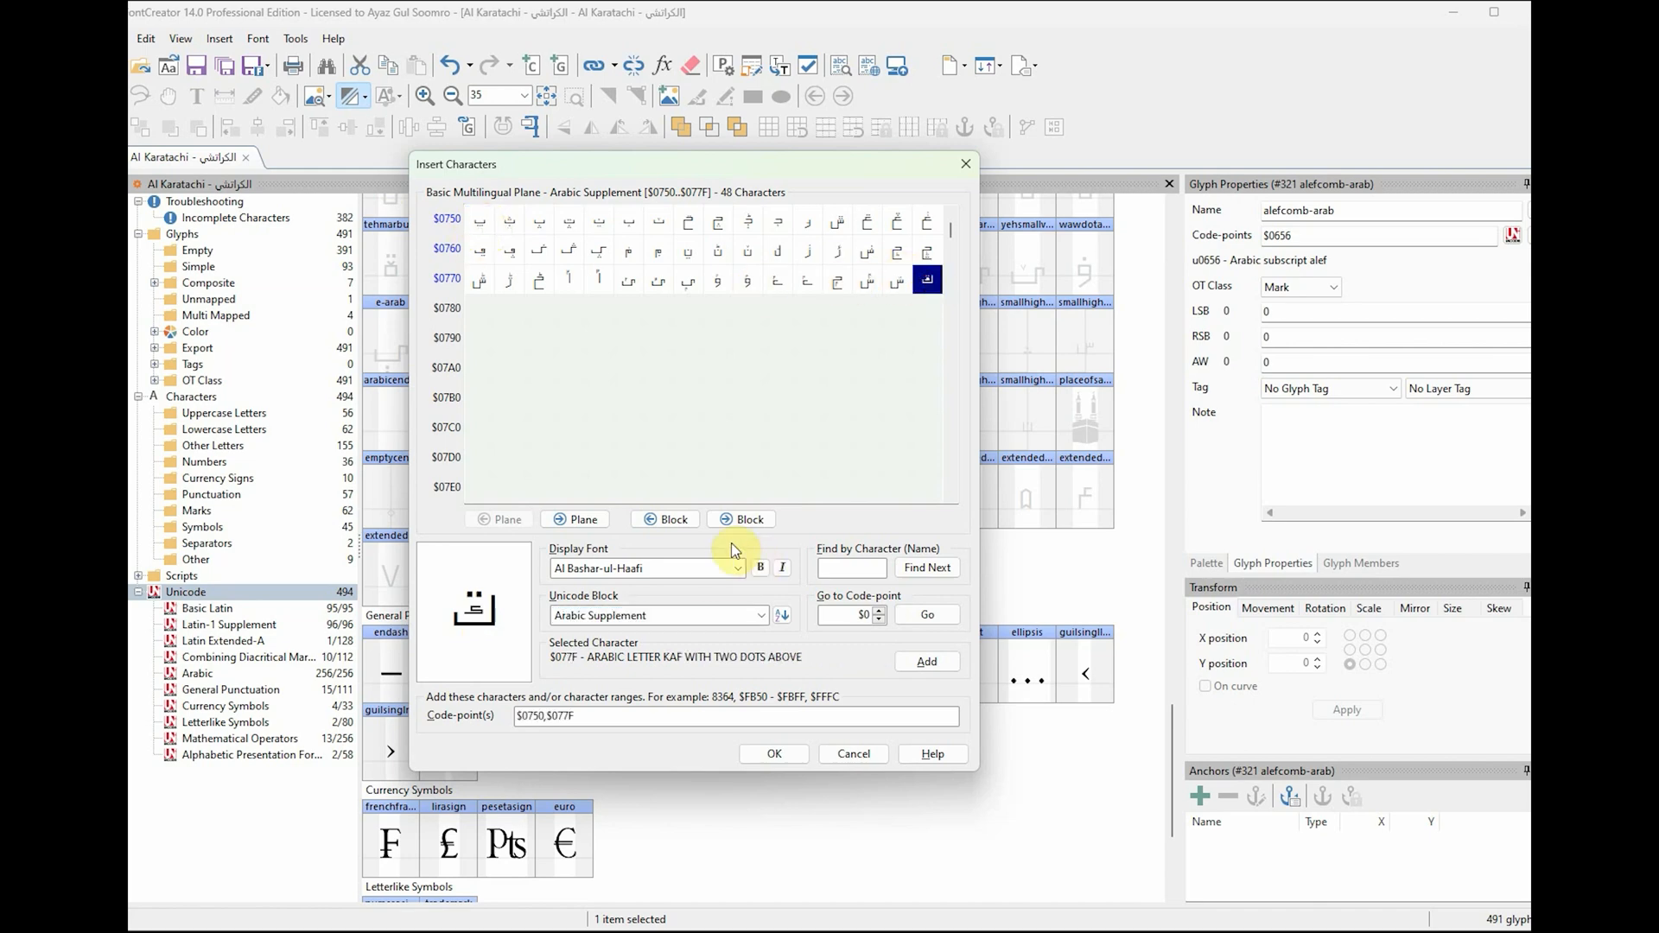
click(549, 716)
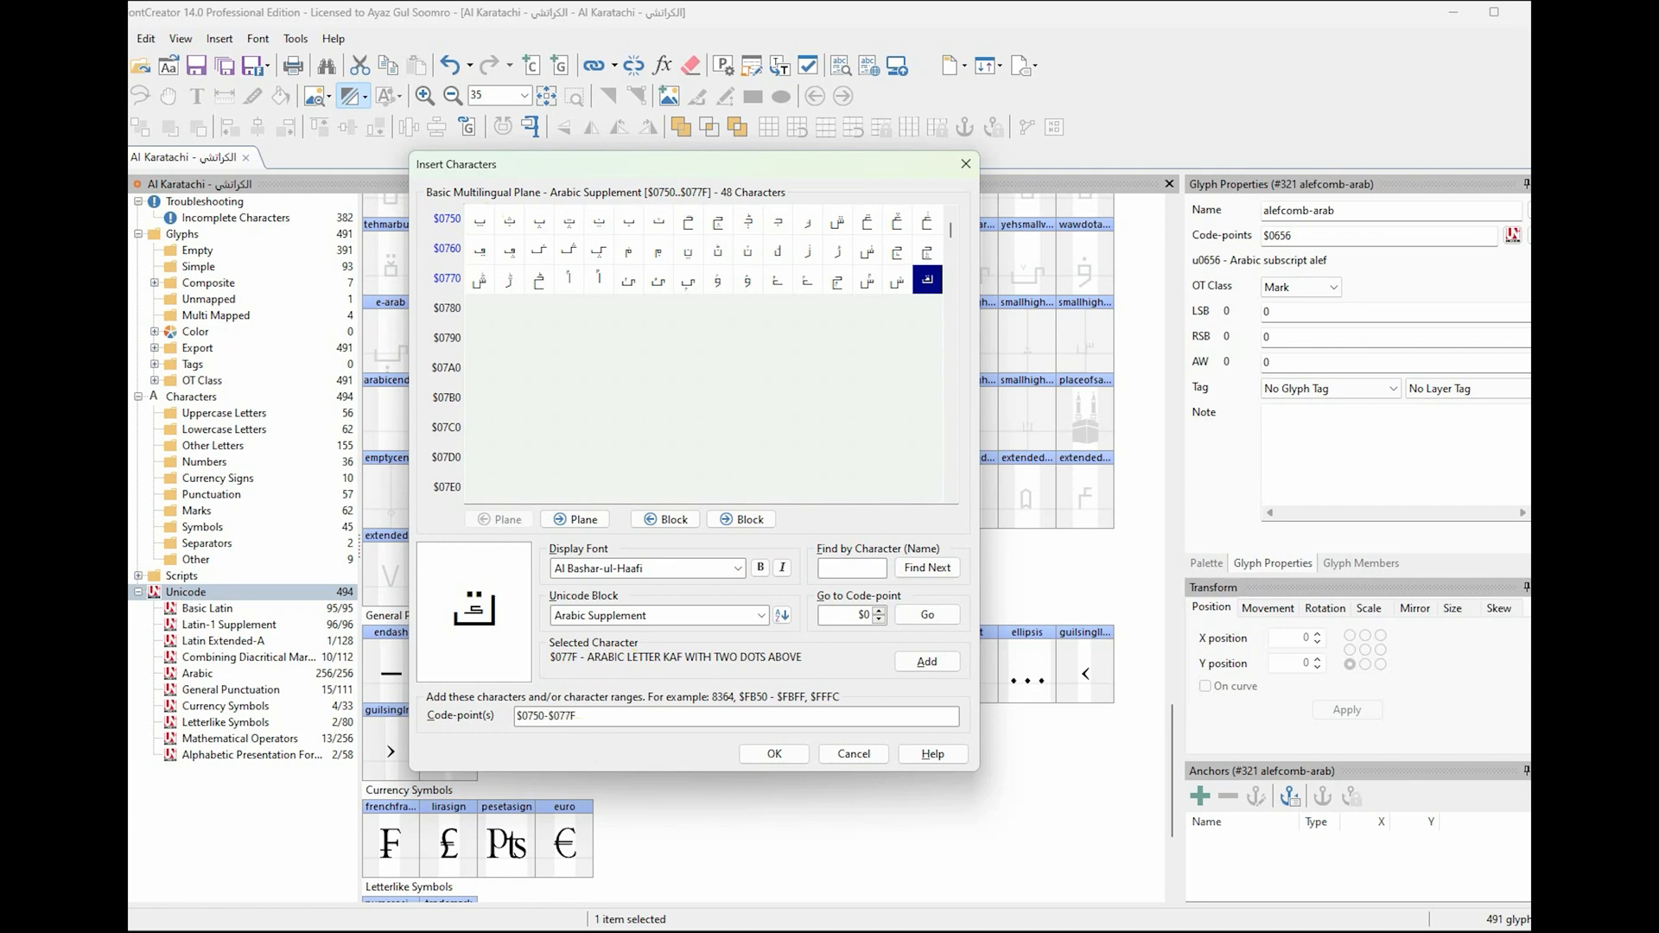
click(771, 755)
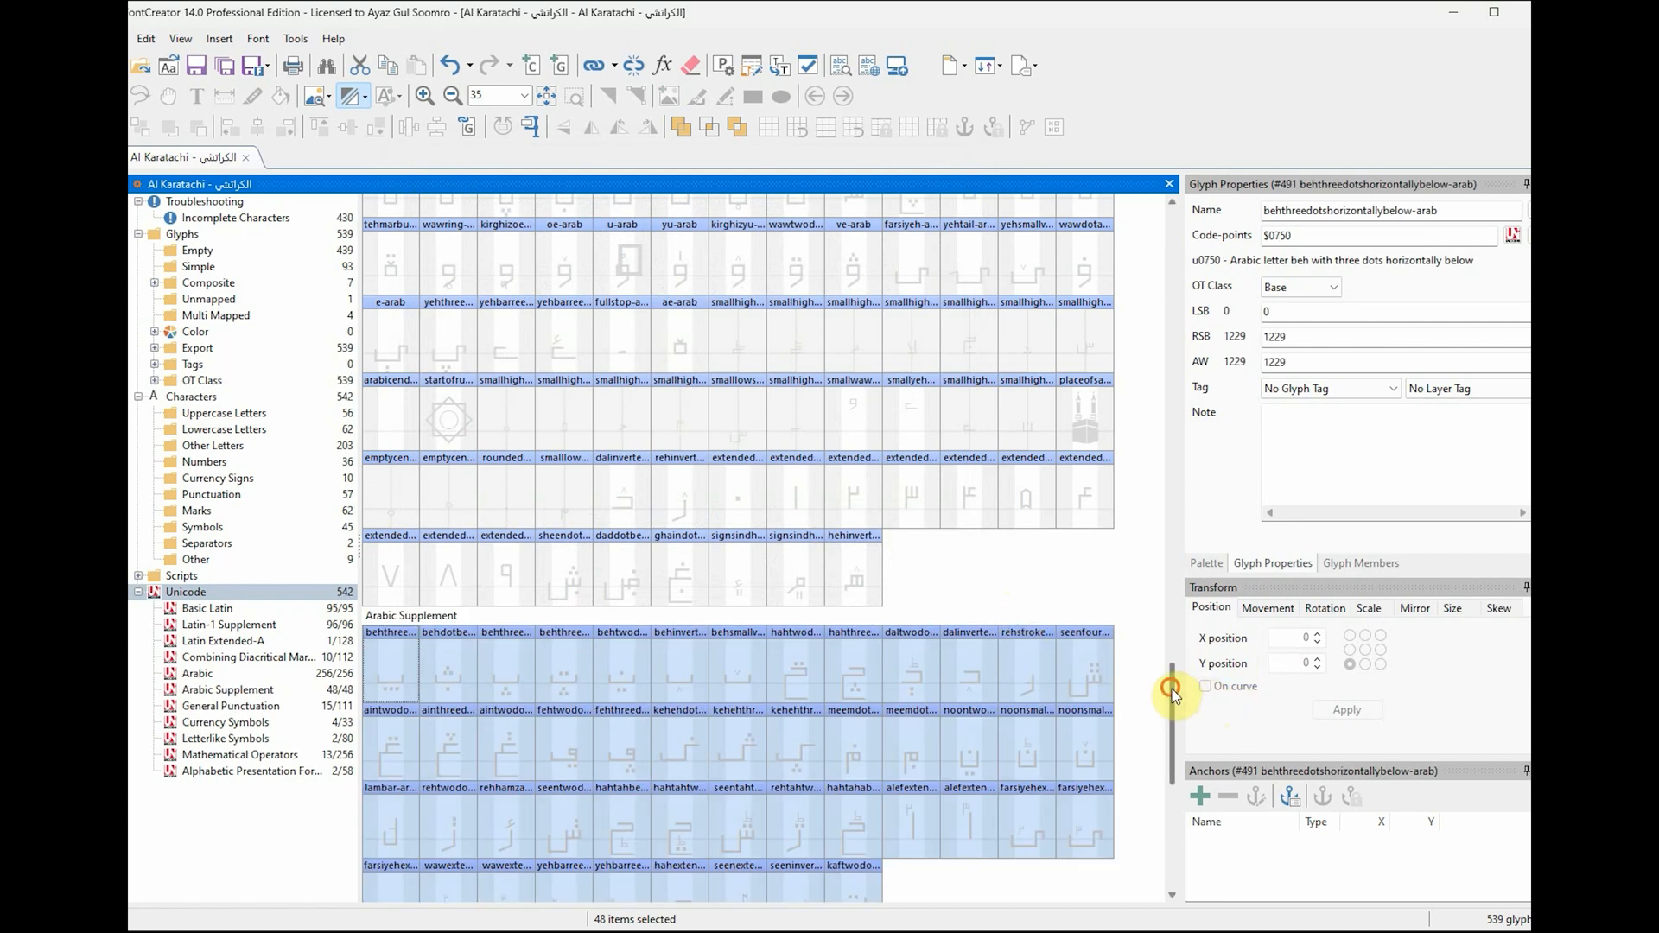
drag(1173, 691, 1171, 736)
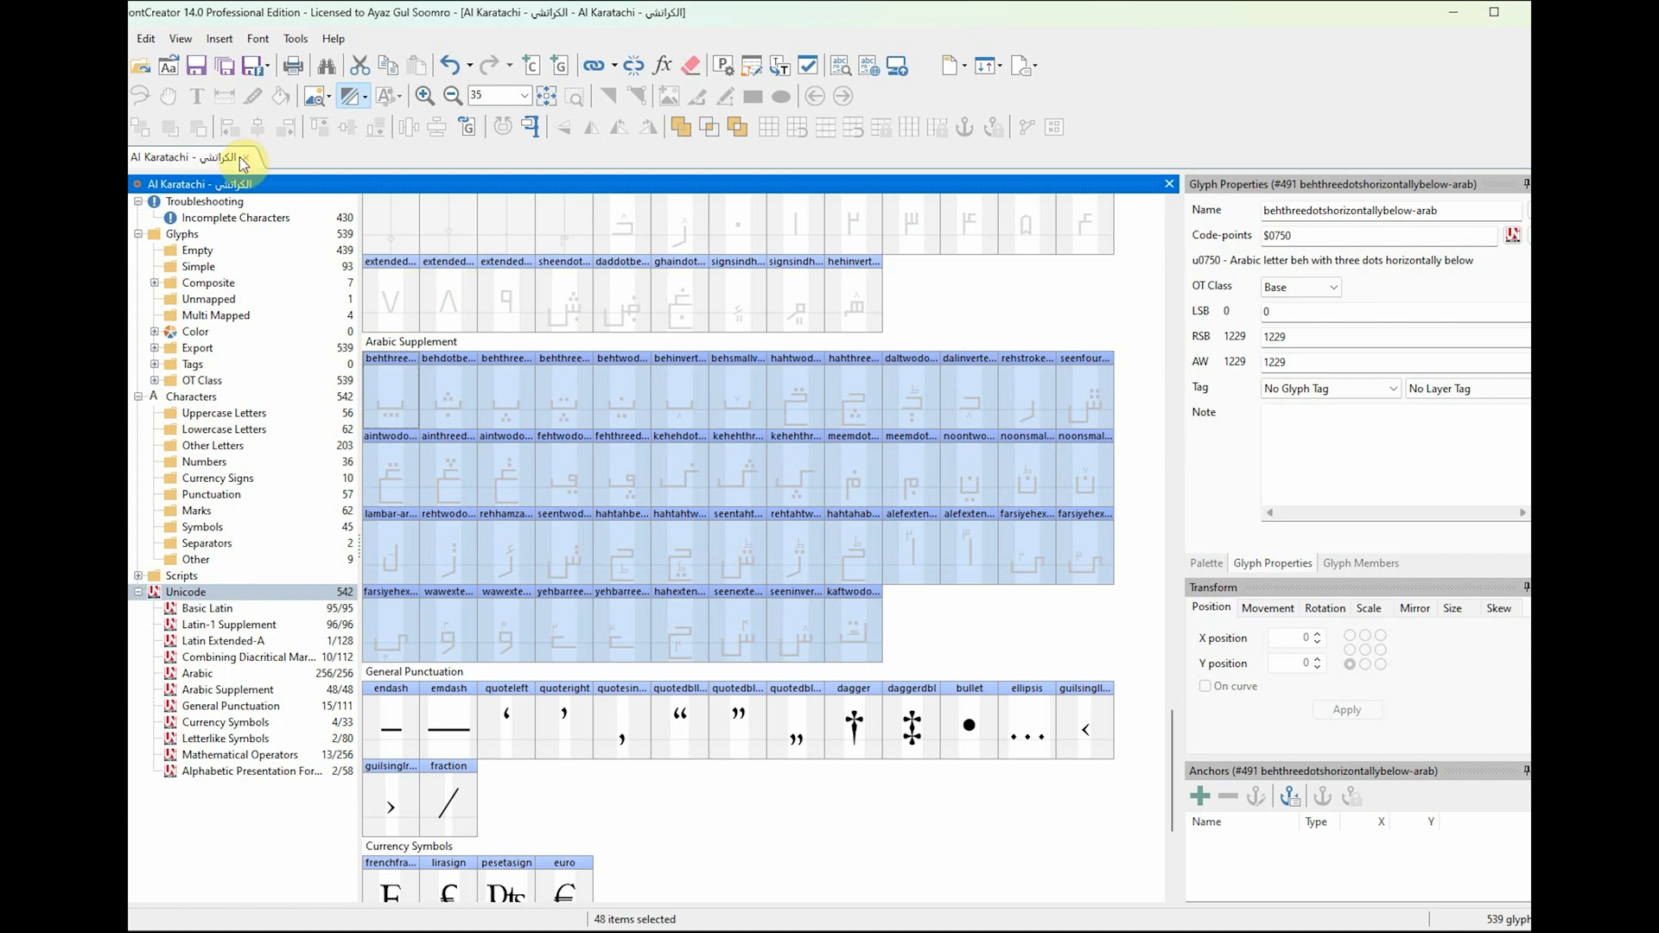
Step: Reopen the Insert Characters dialog and choose the Arabic Extended-A Unicode block
click(220, 41)
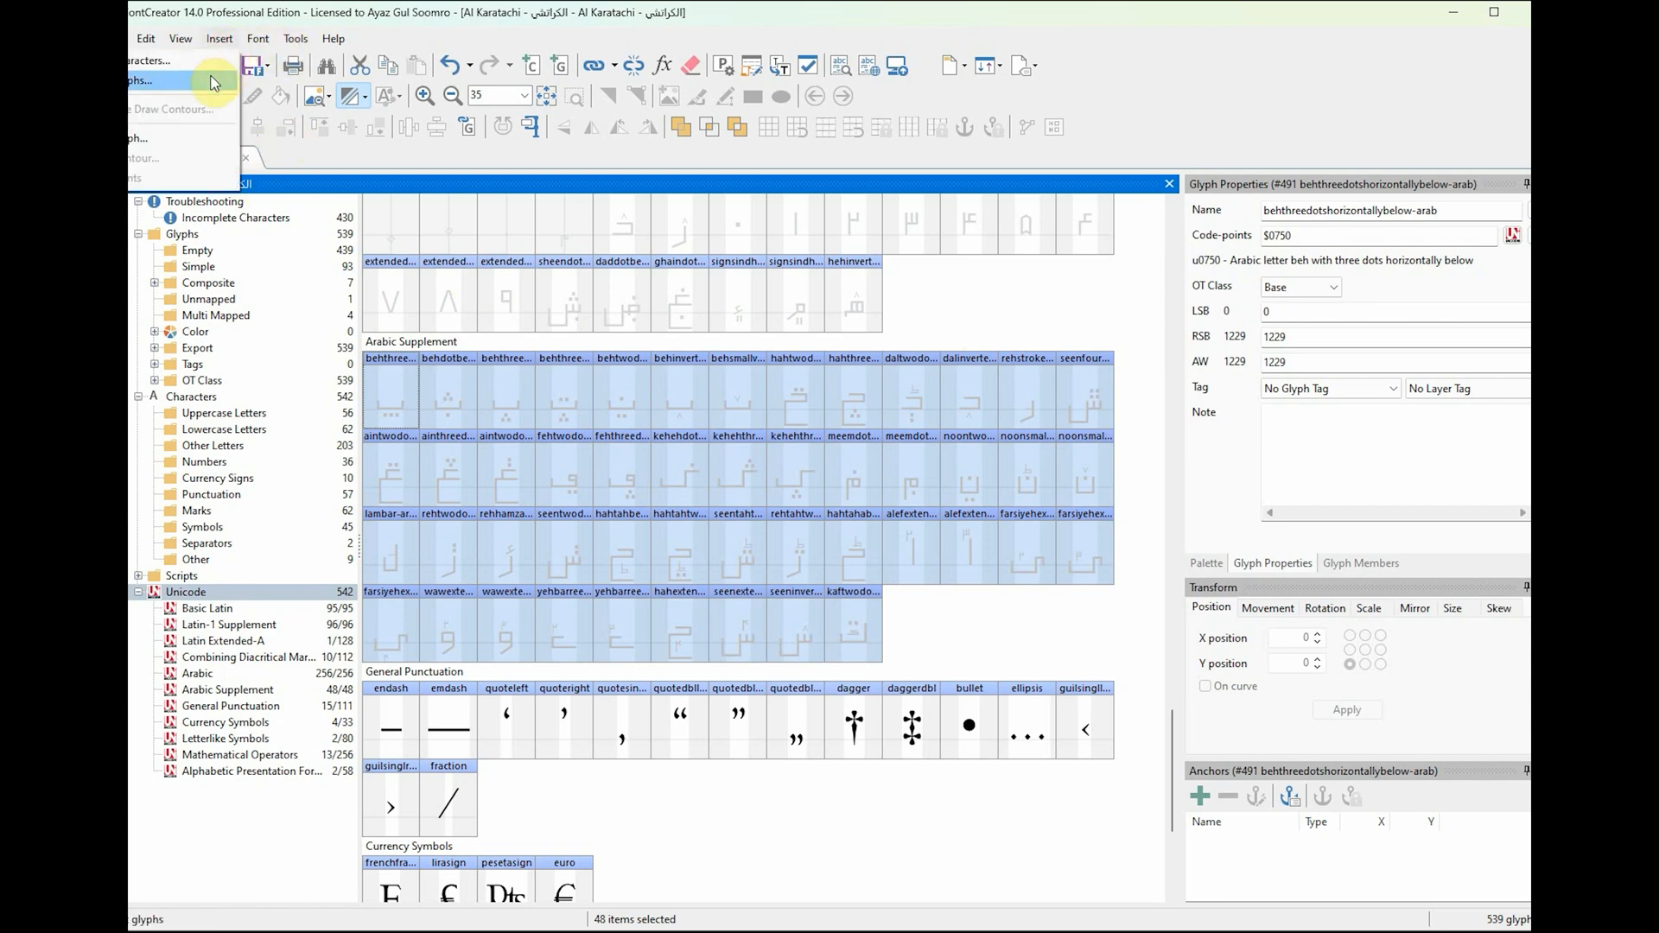
click(201, 61)
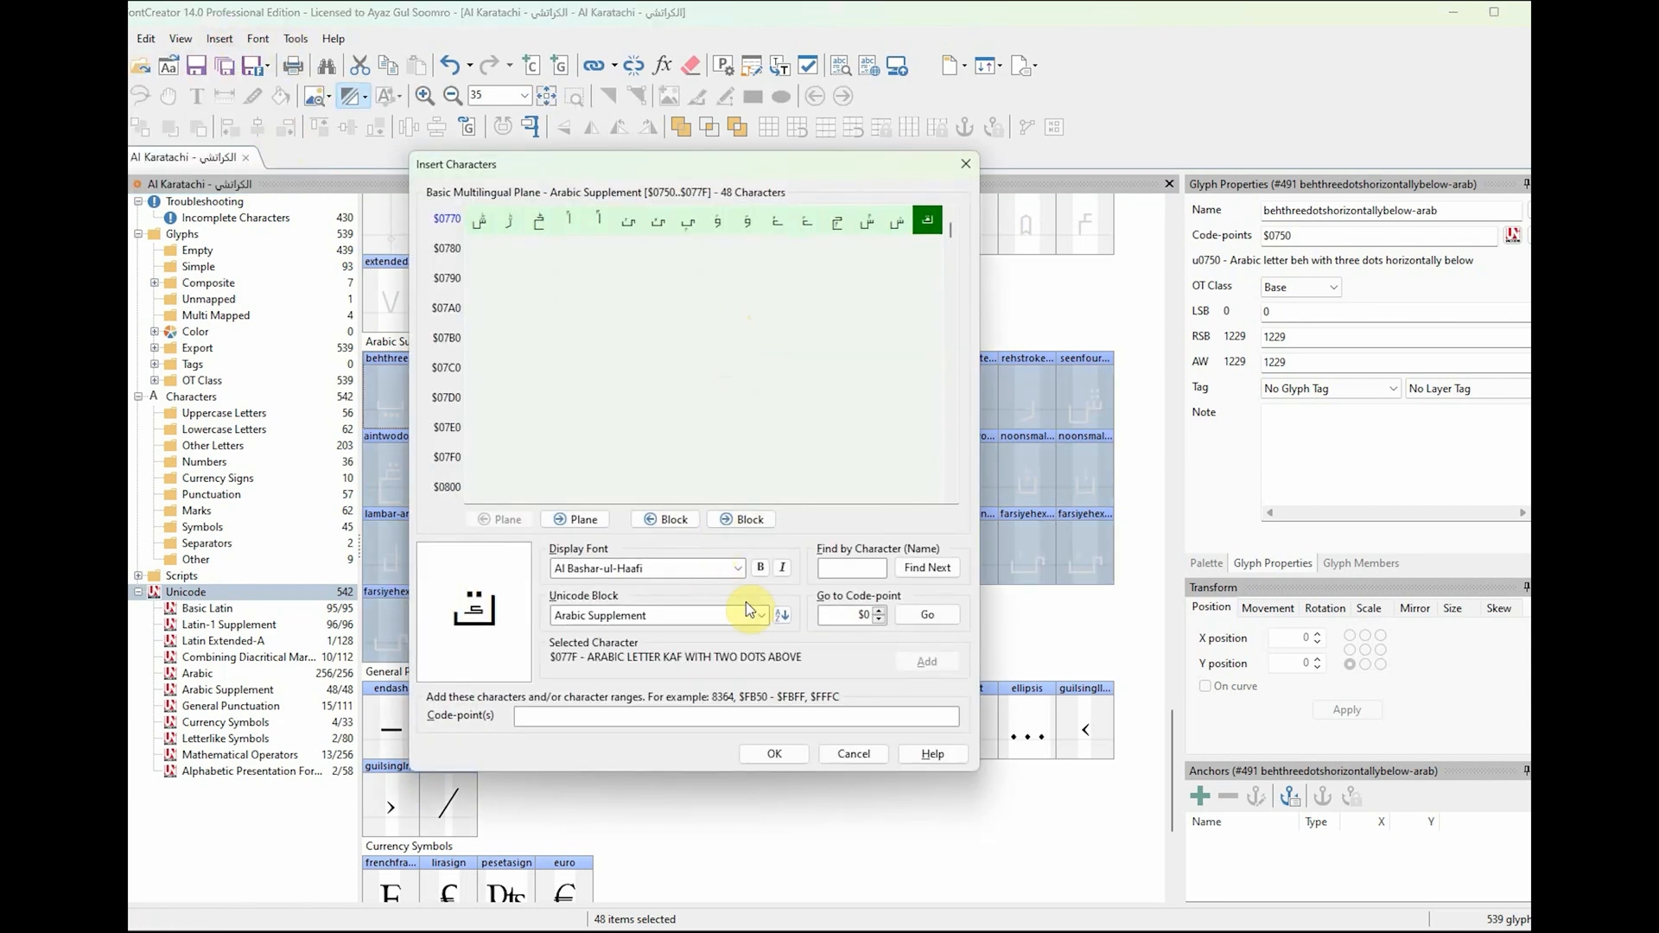
click(769, 615)
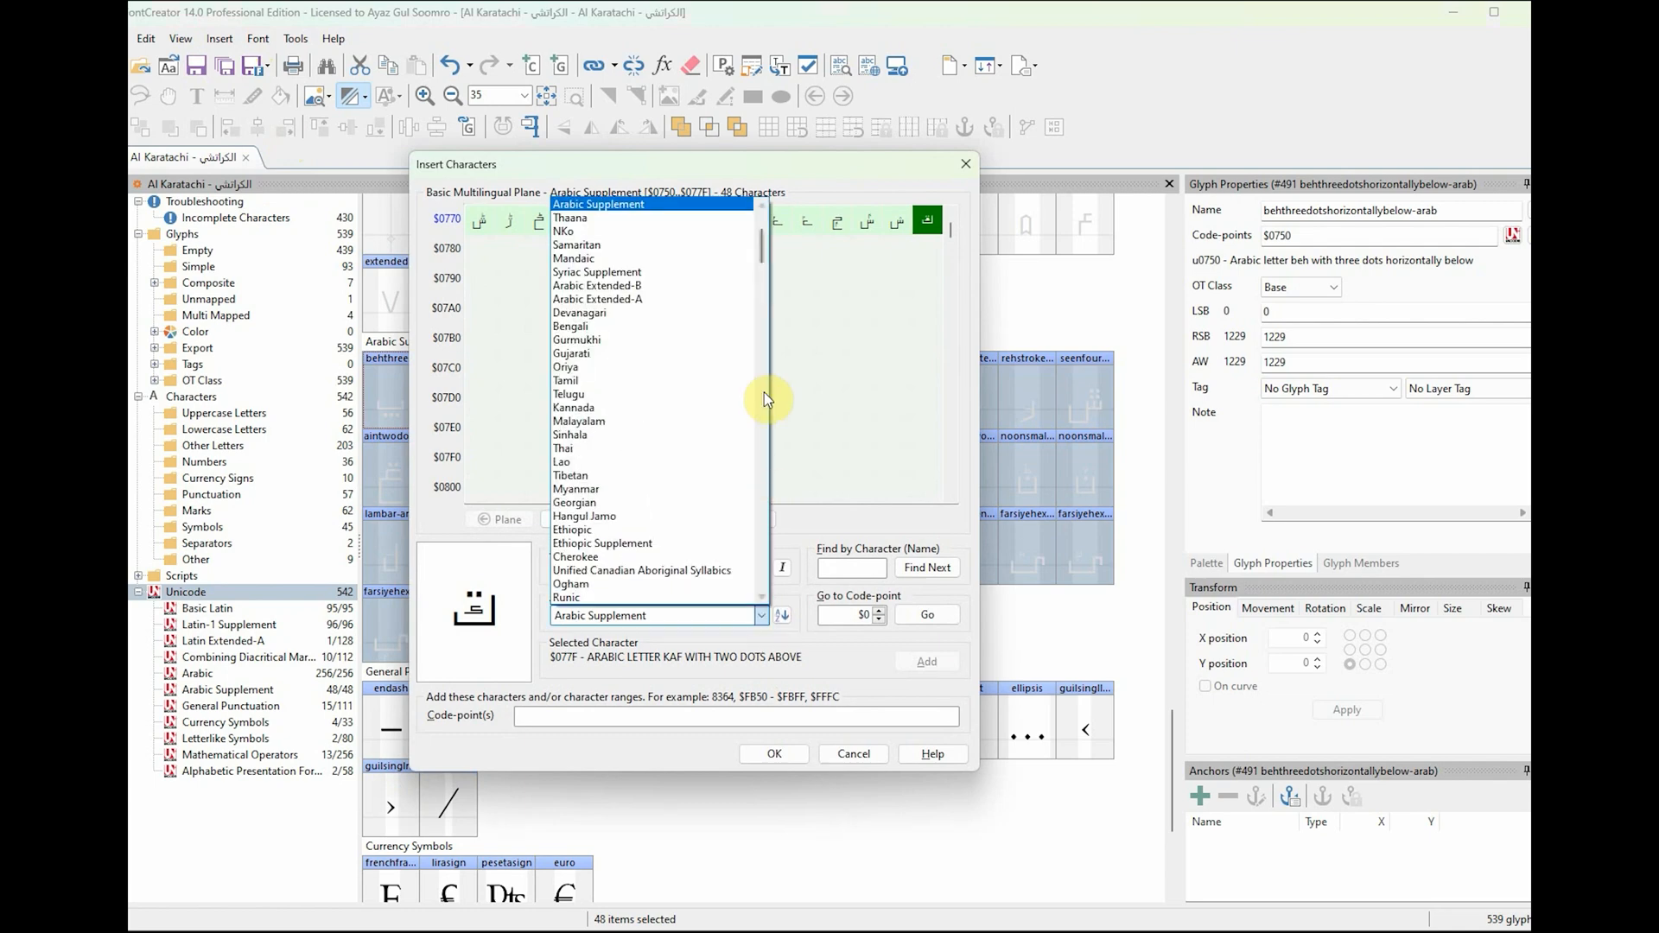
click(613, 300)
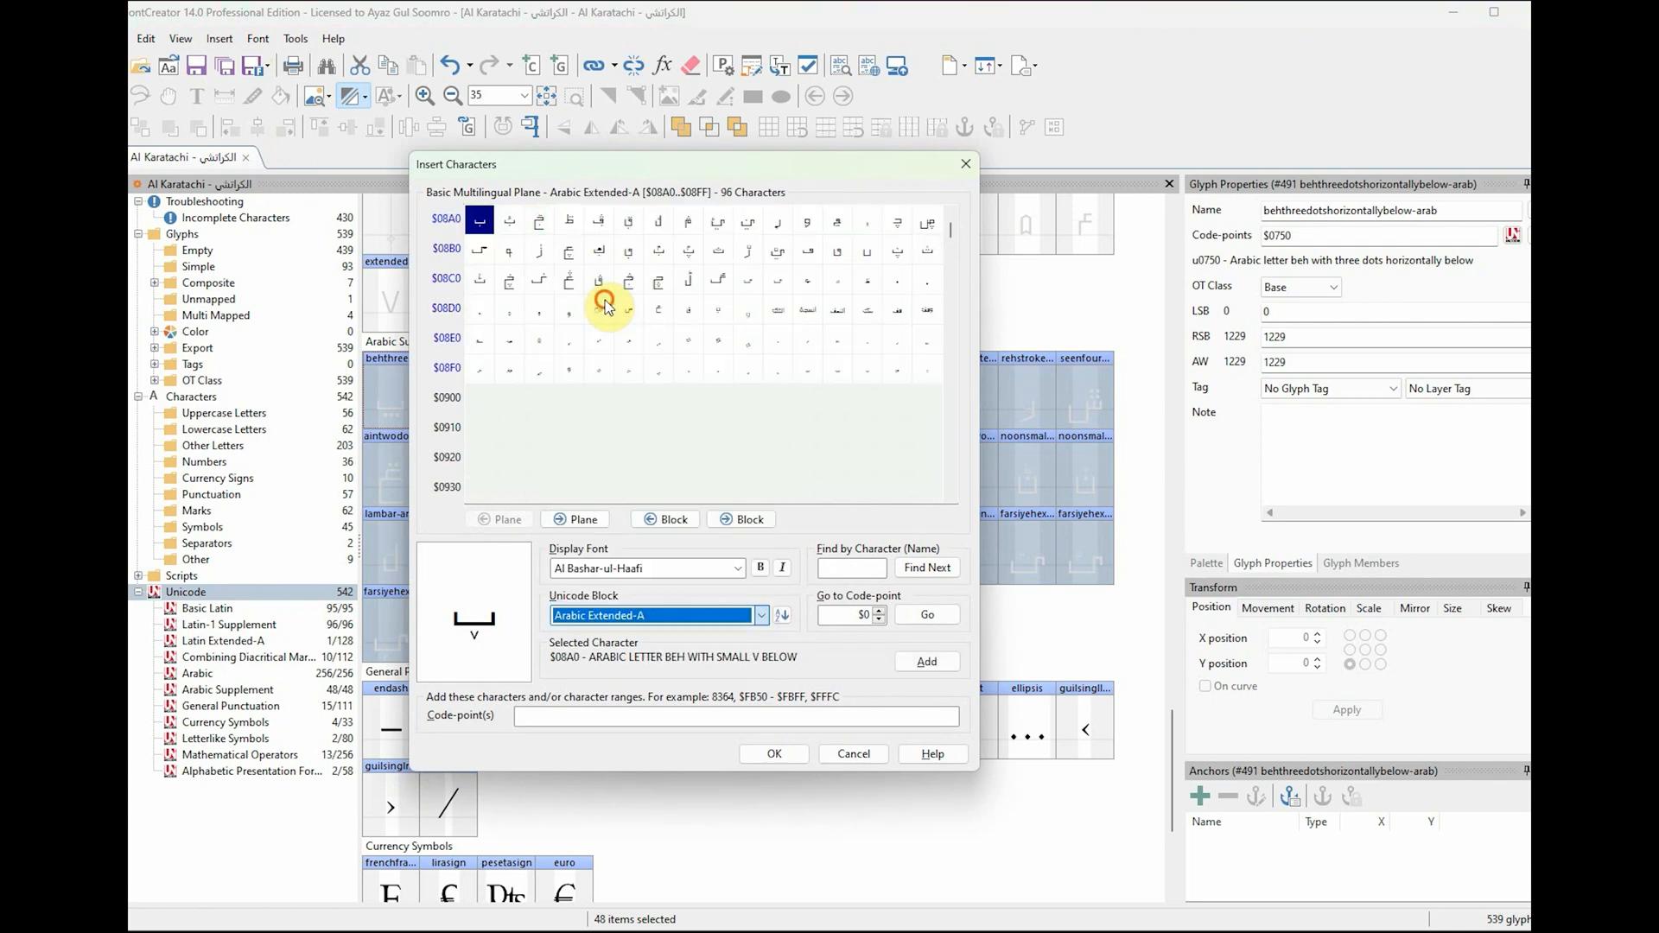
Step: Insert the full Arabic Extended-A block using the code-point range $08A0-$08FF and look over the added glyphs
double_click(479, 224)
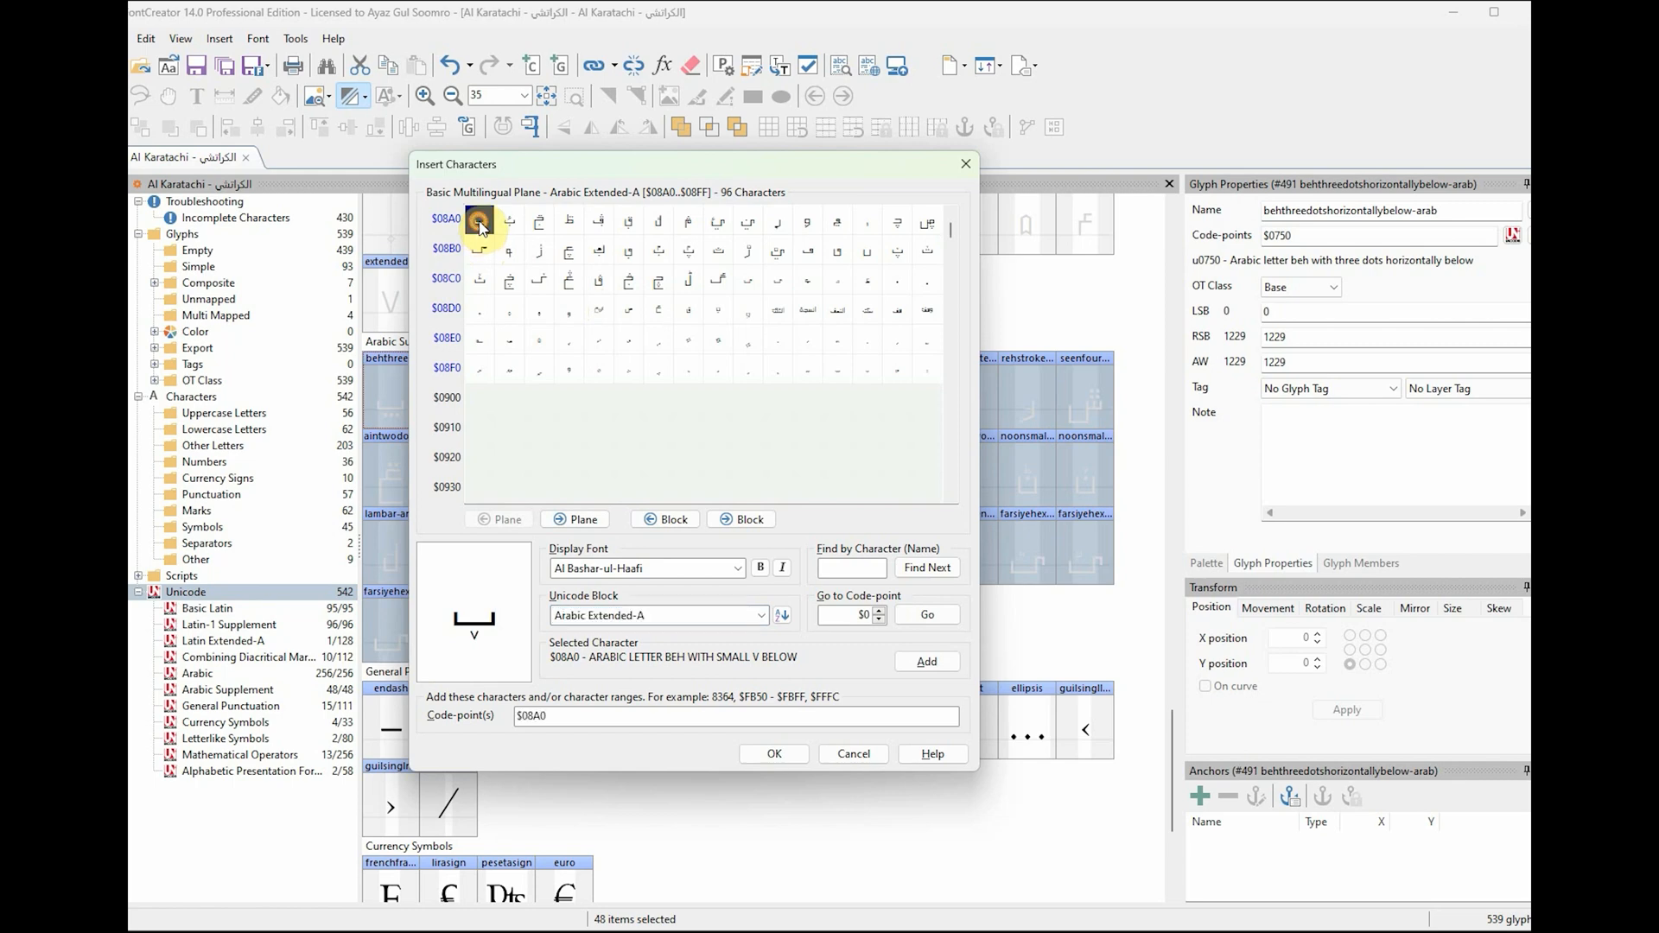
double_click(927, 370)
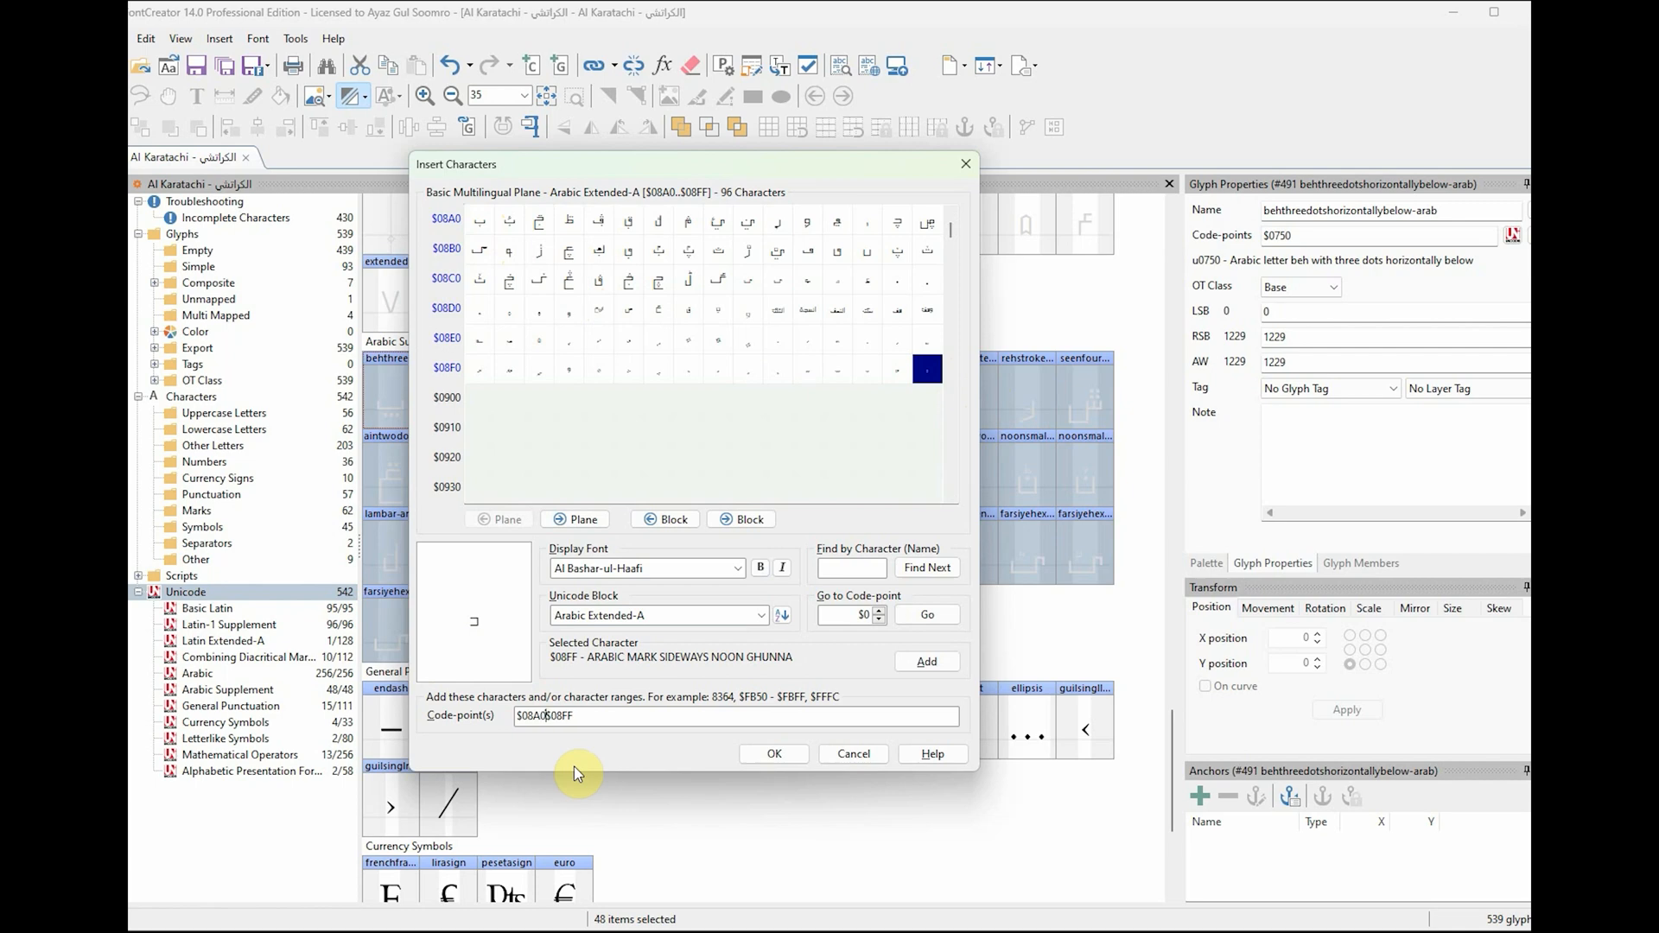
text(-)
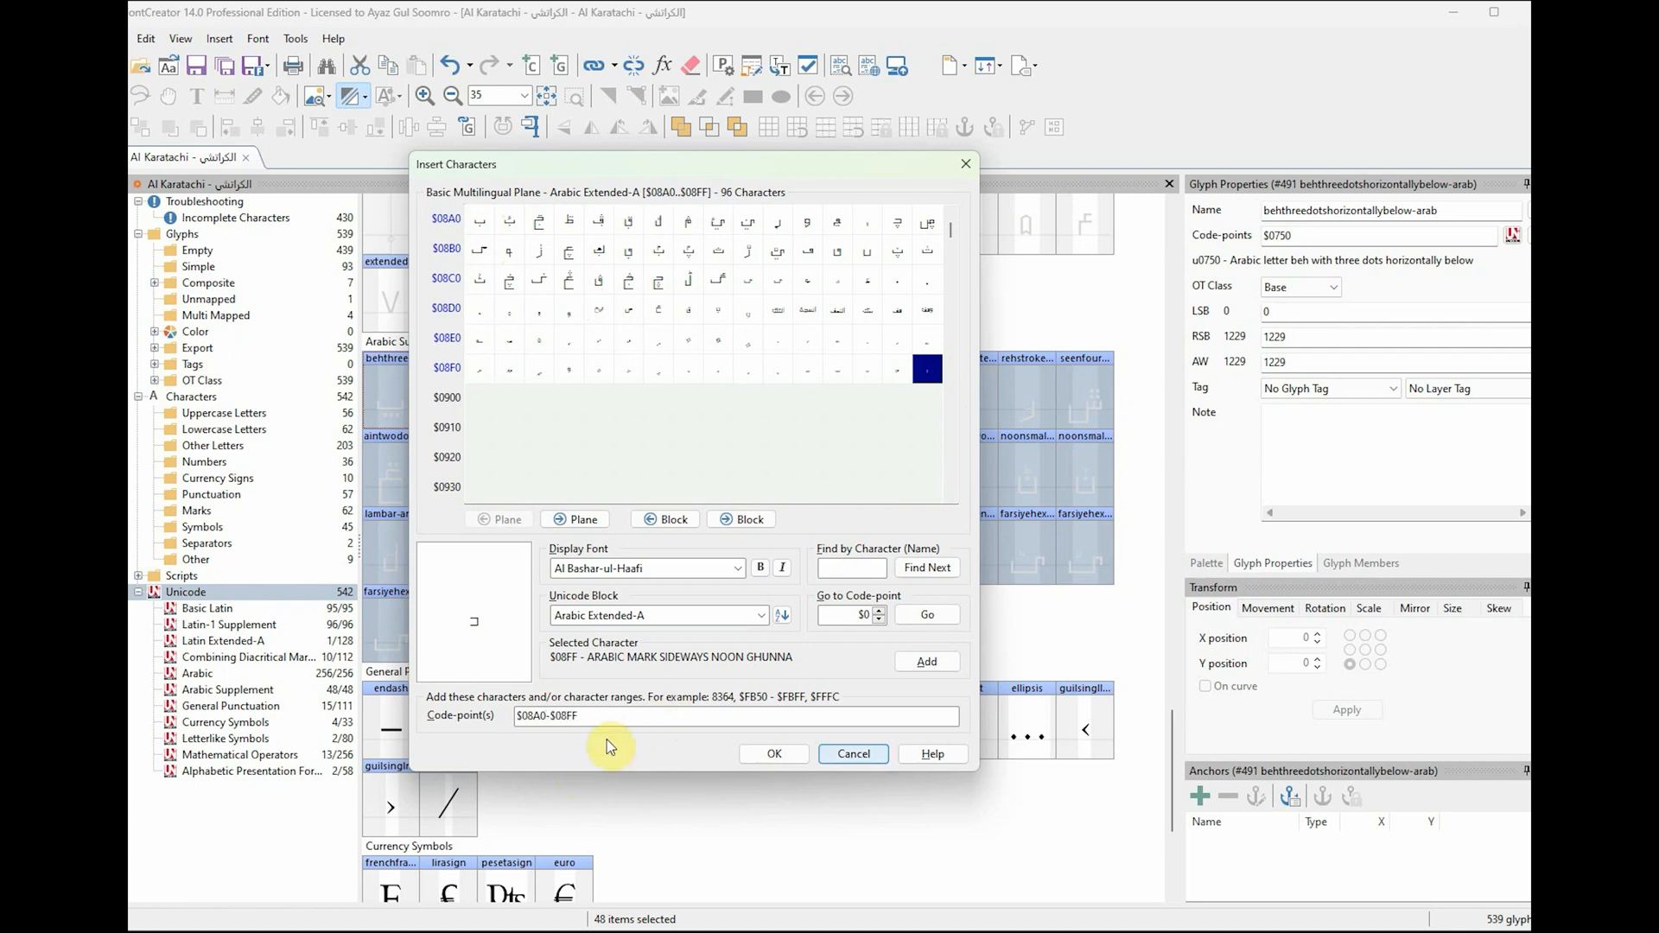
click(786, 759)
scroll(821, 734, down, 5)
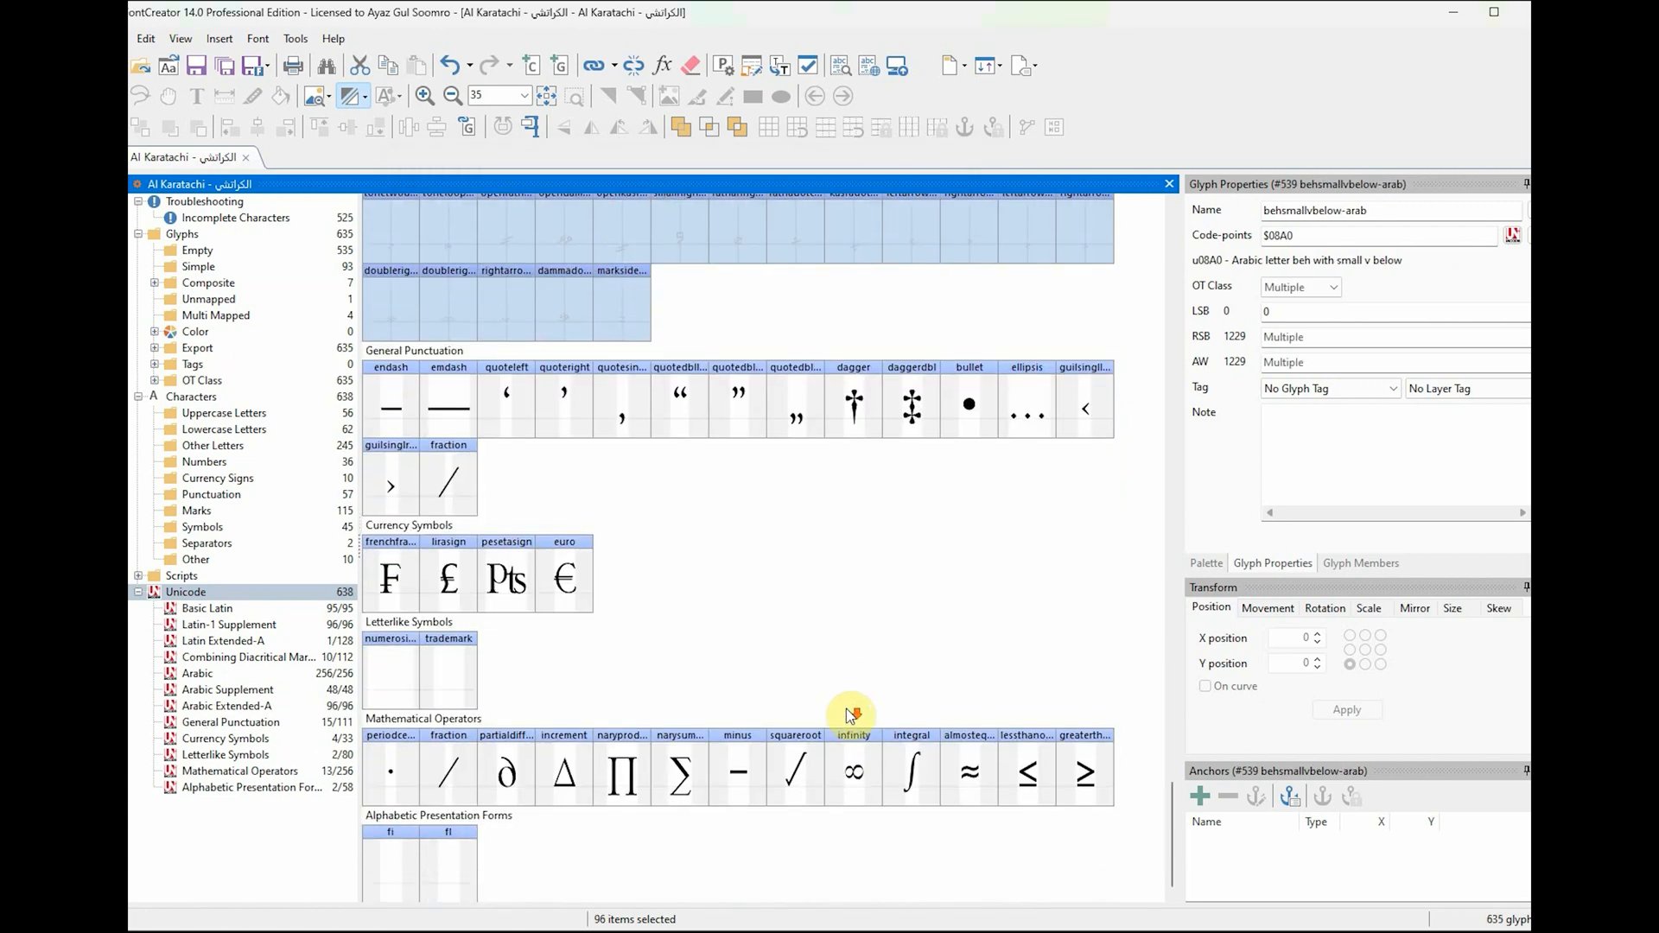
scroll(721, 525, up, 5)
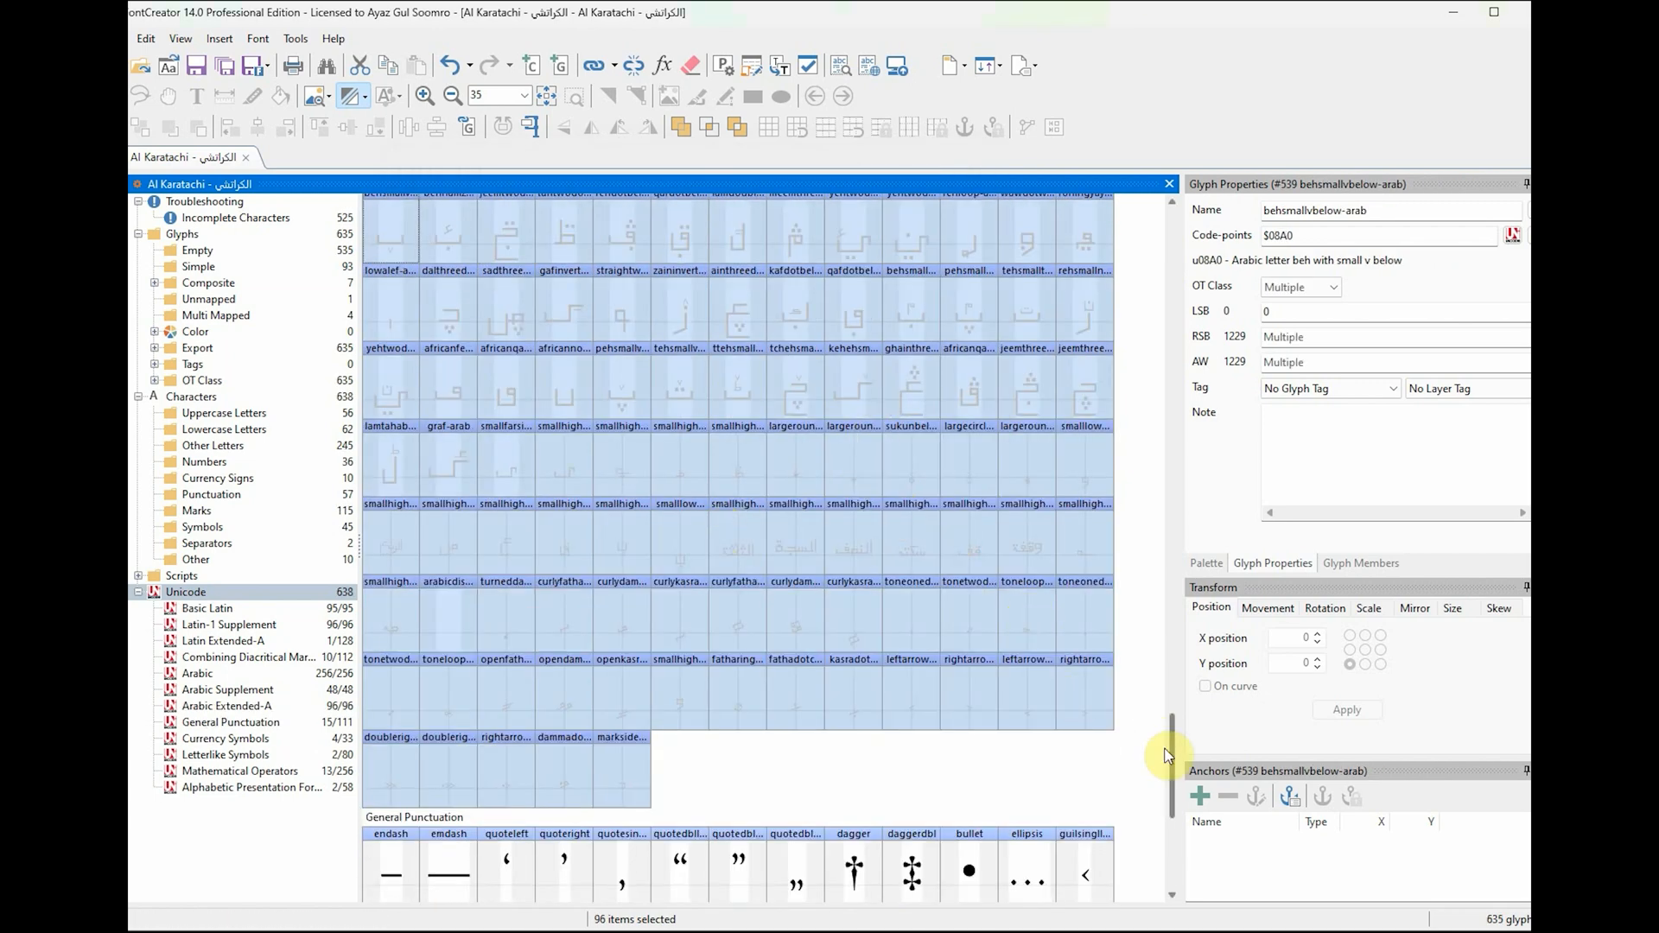
mouse_move(1171, 758)
mouse_down()
mouse_move(1171, 717)
mouse_move(1178, 765)
mouse_move(1179, 743)
mouse_up()
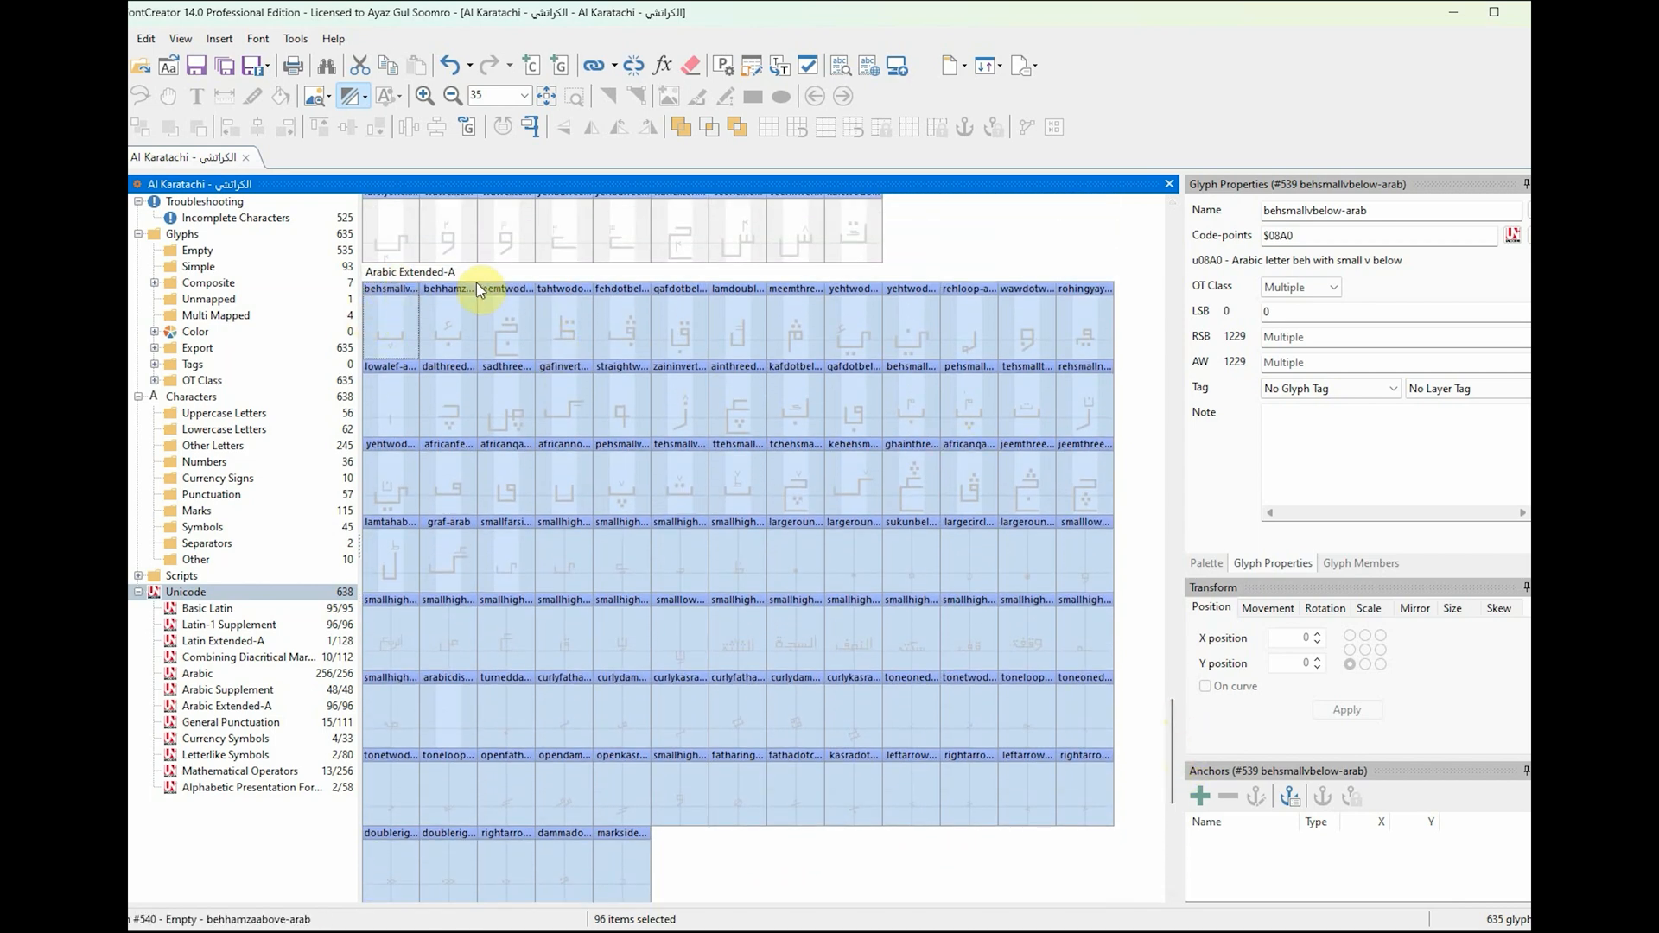
Step: Reopen the Insert Characters dialog and choose the Arabic Extended-B Unicode block
click(220, 39)
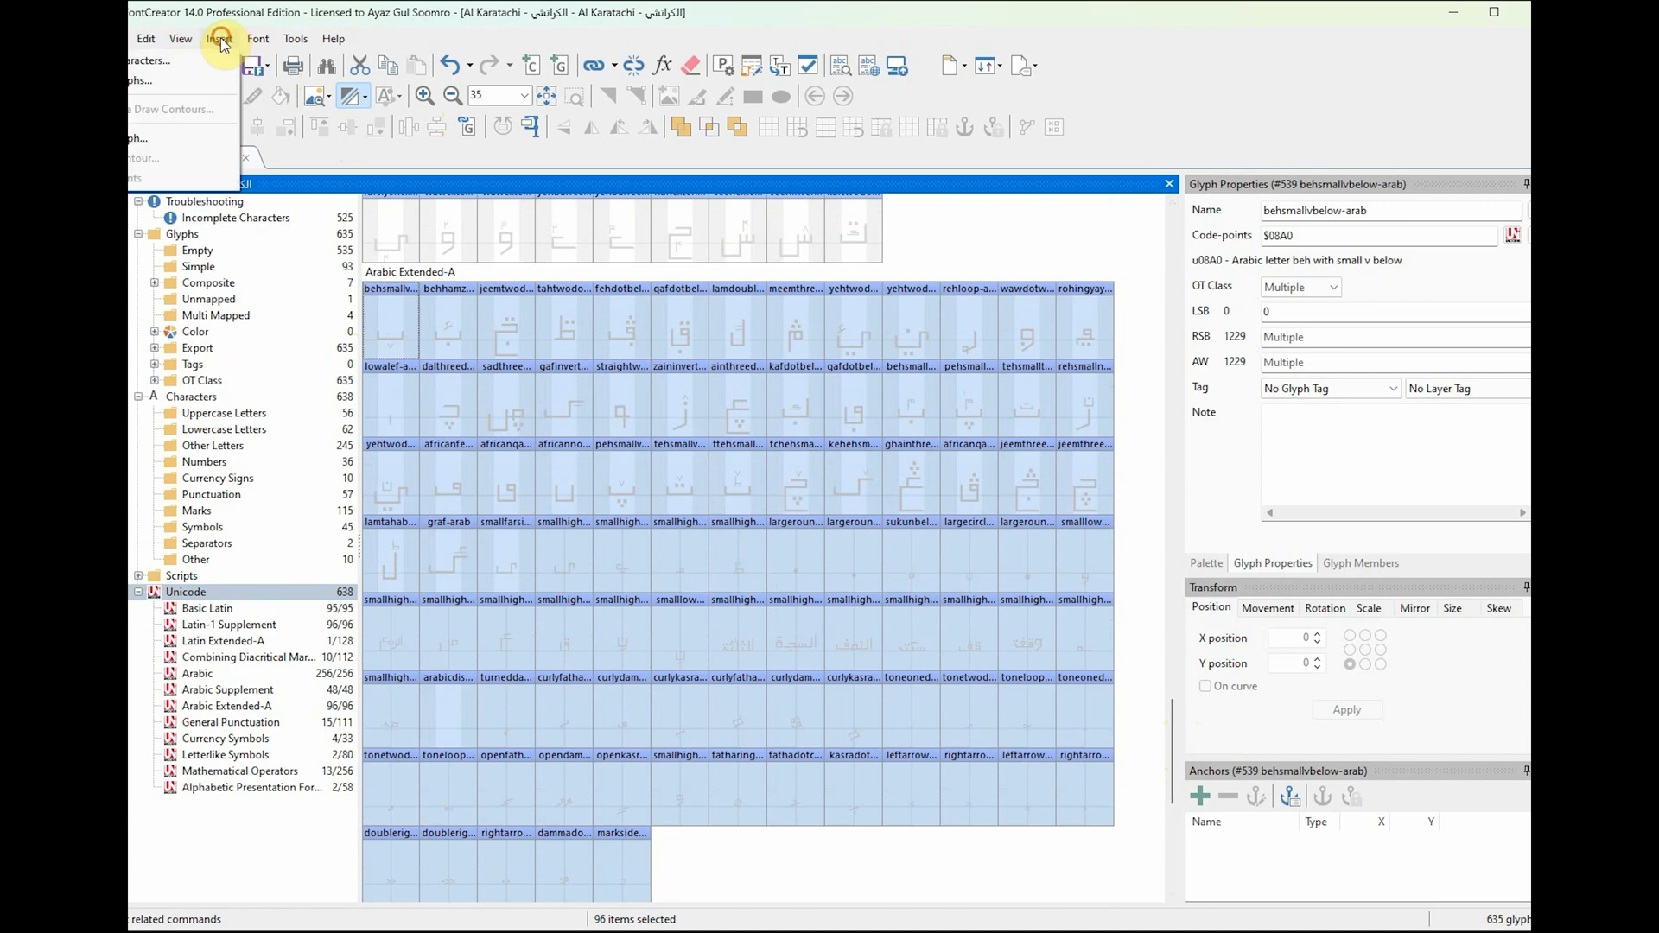
click(216, 61)
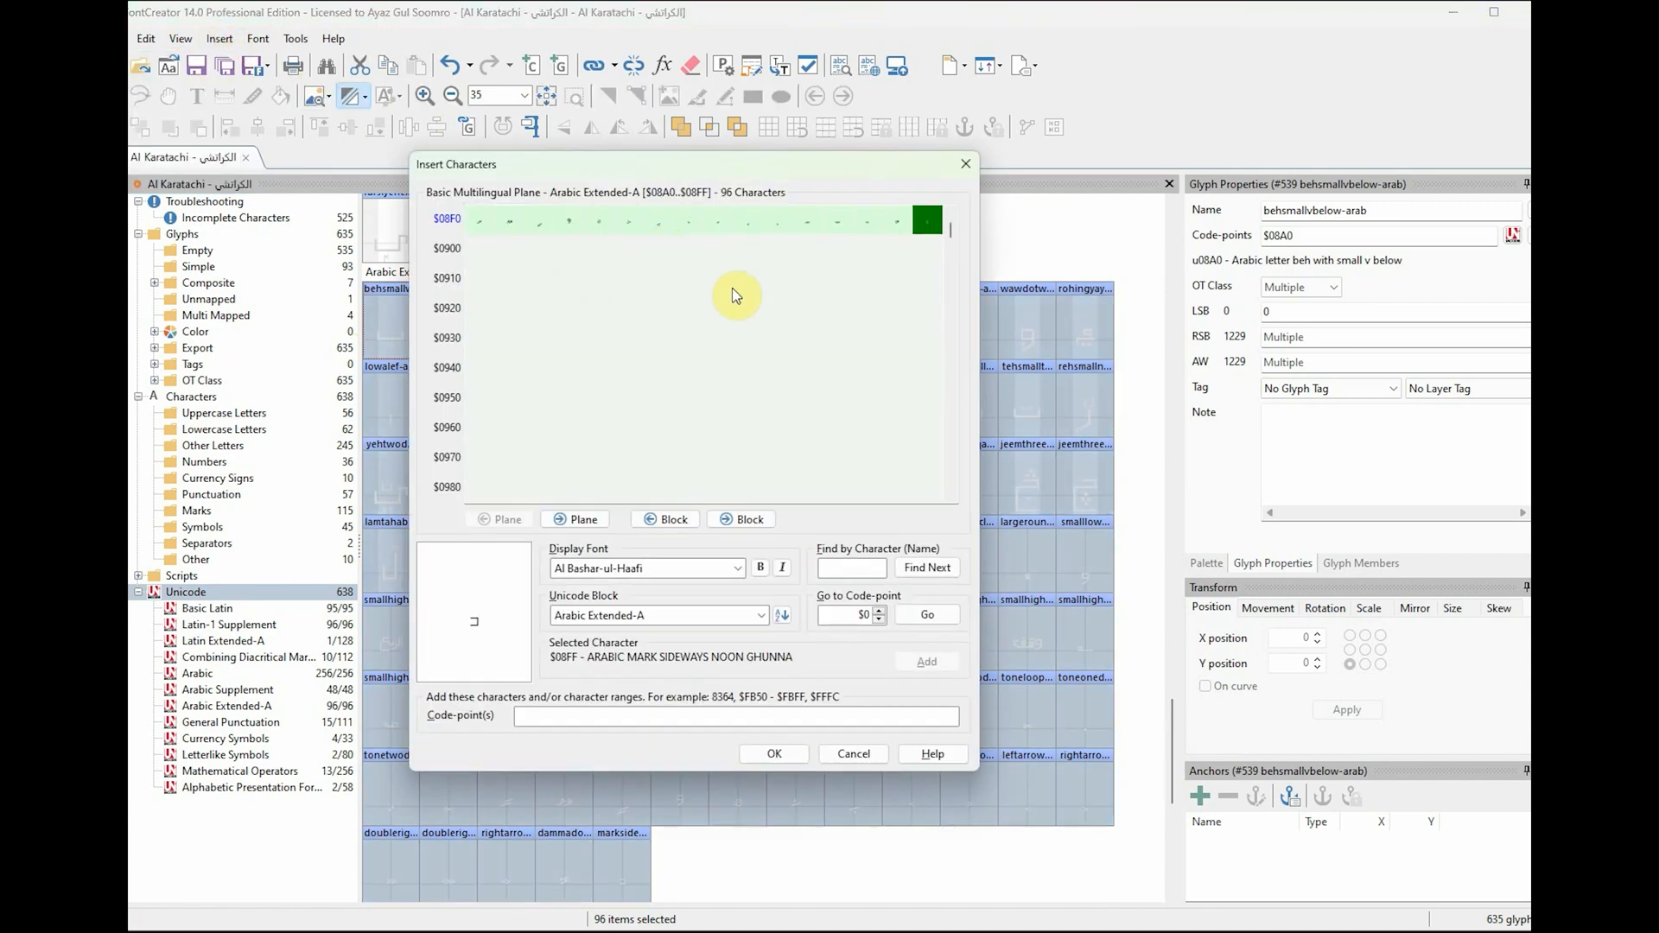
click(762, 615)
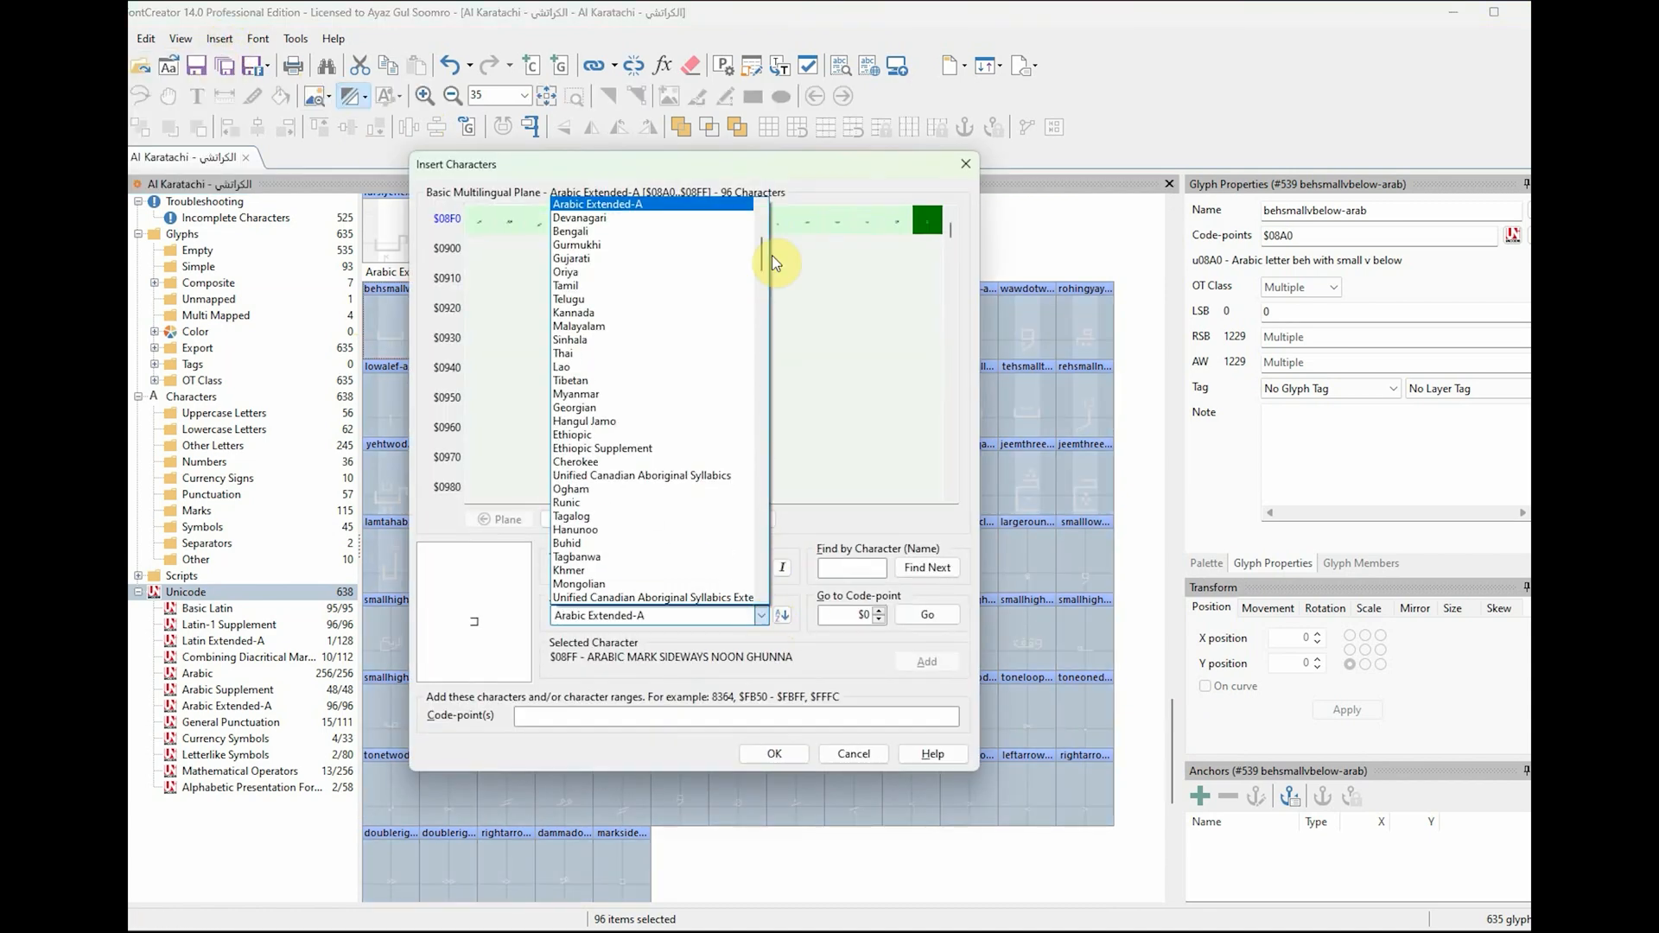
scroll(763, 257, up, 1)
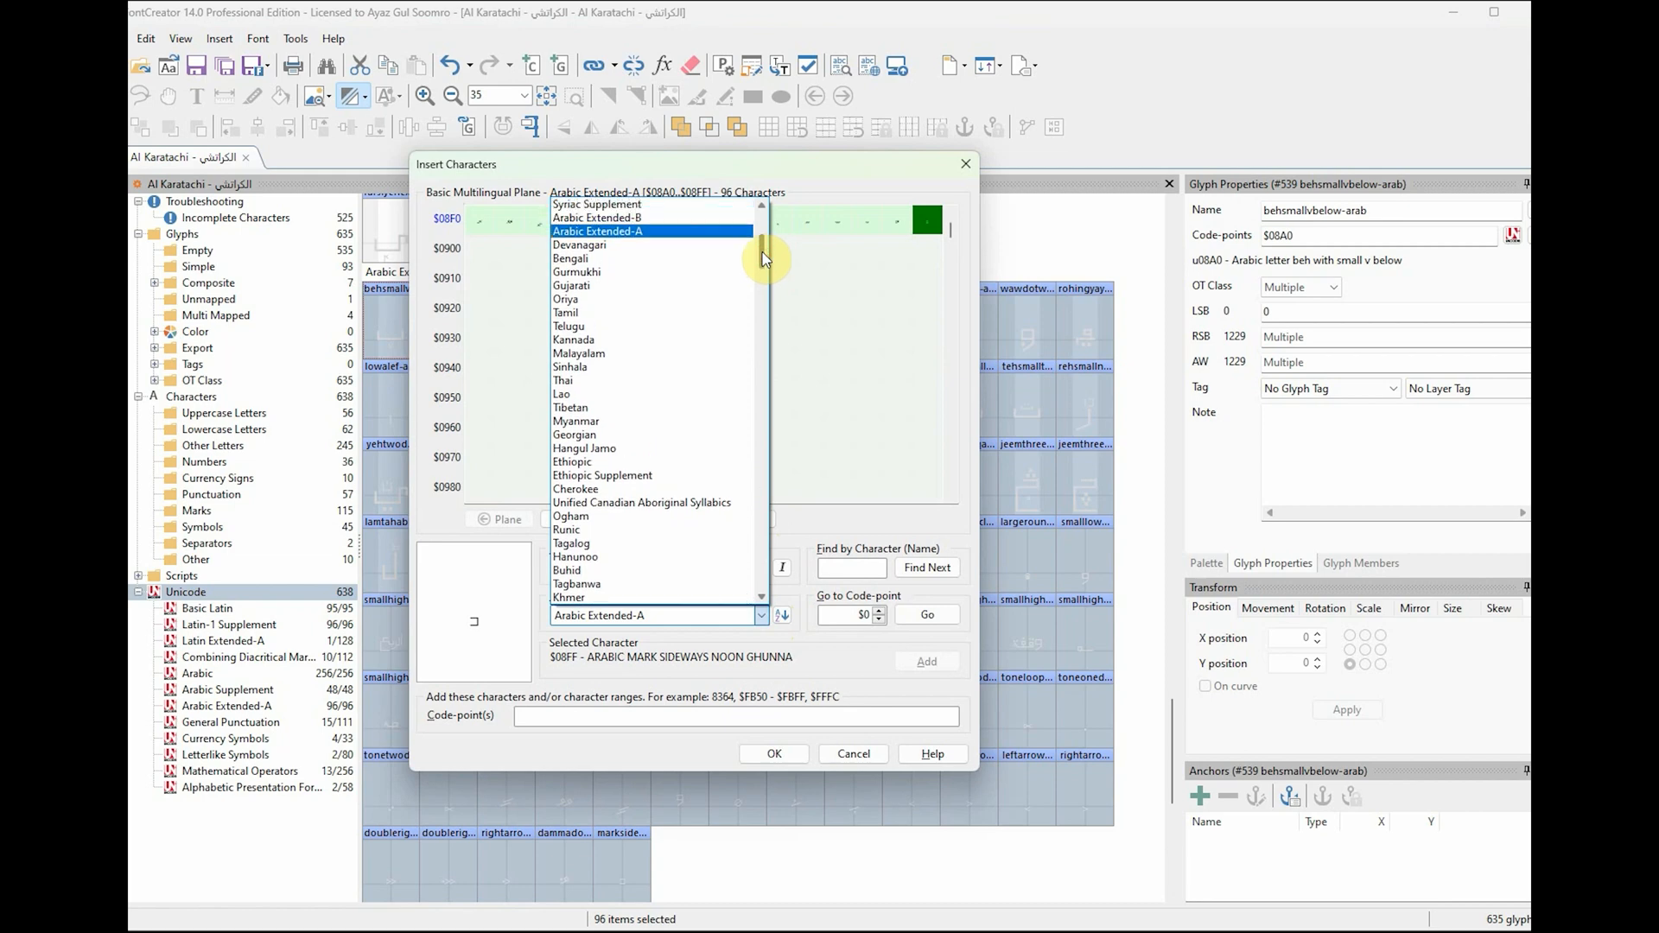
click(649, 217)
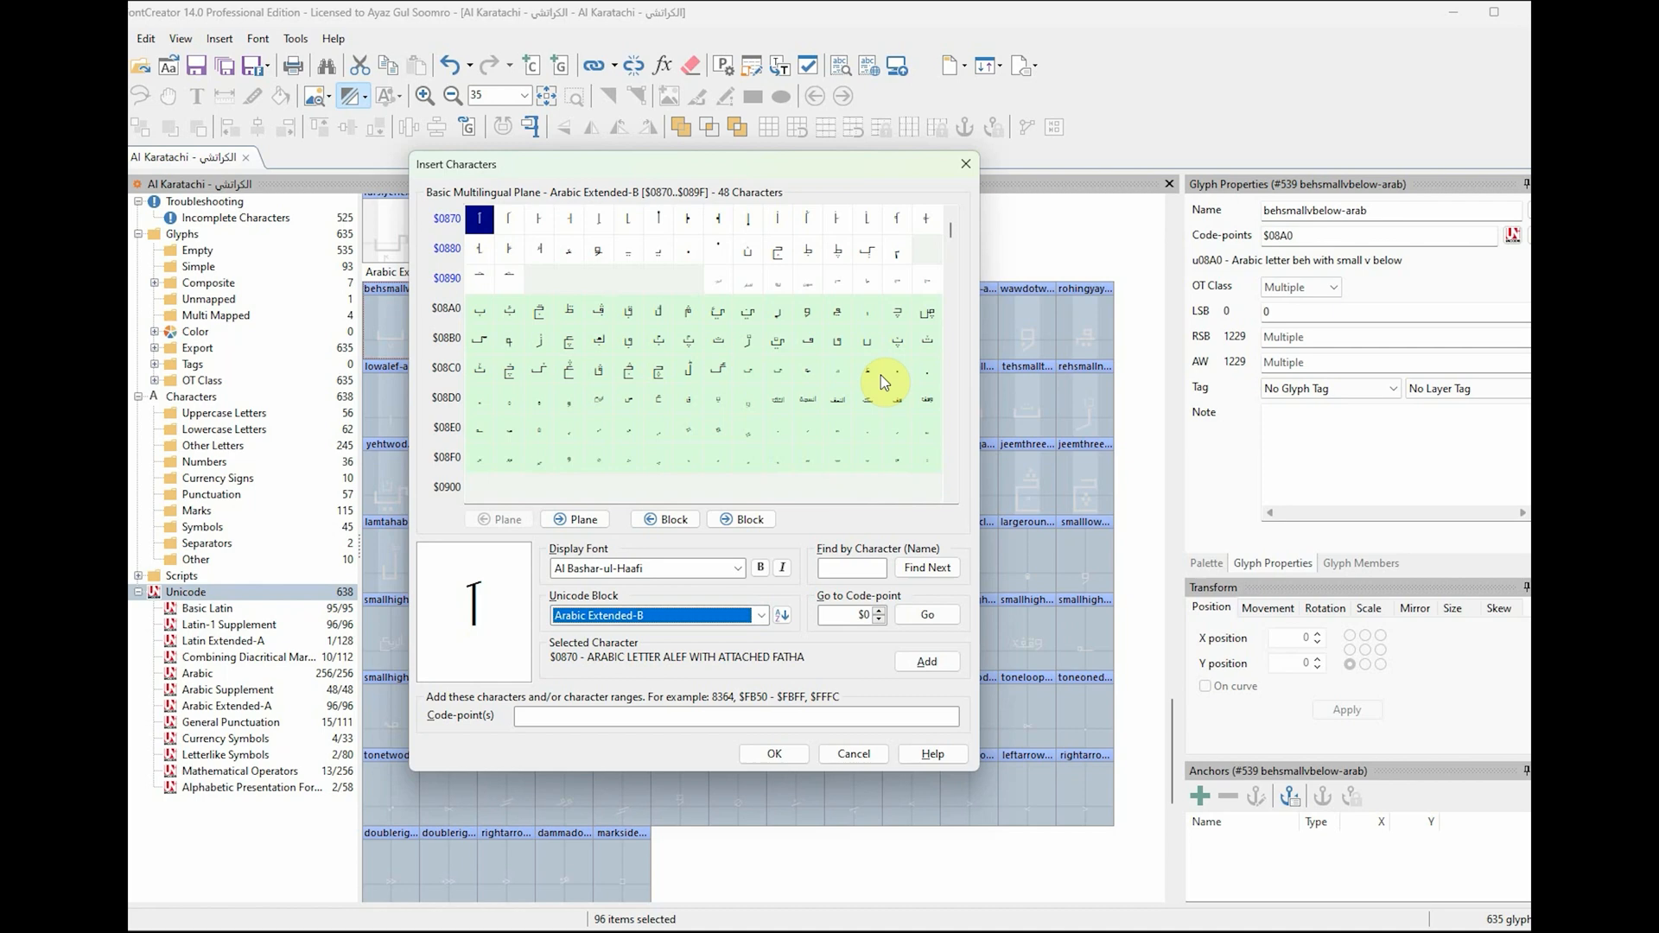
double_click(476, 221)
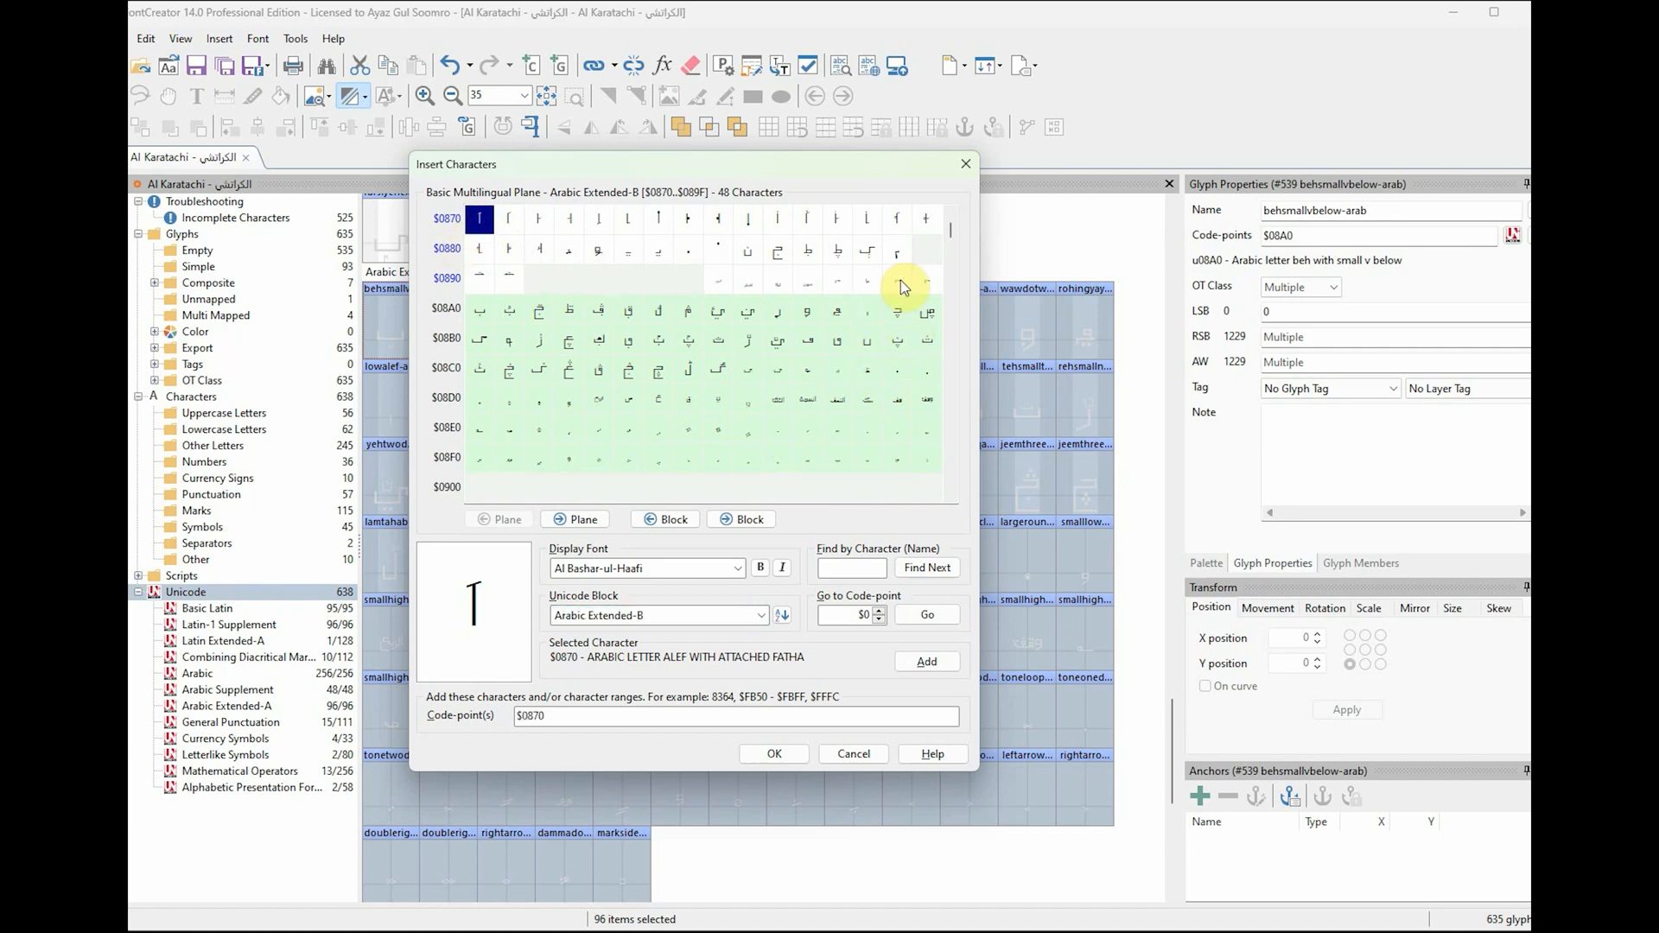
double_click(927, 282)
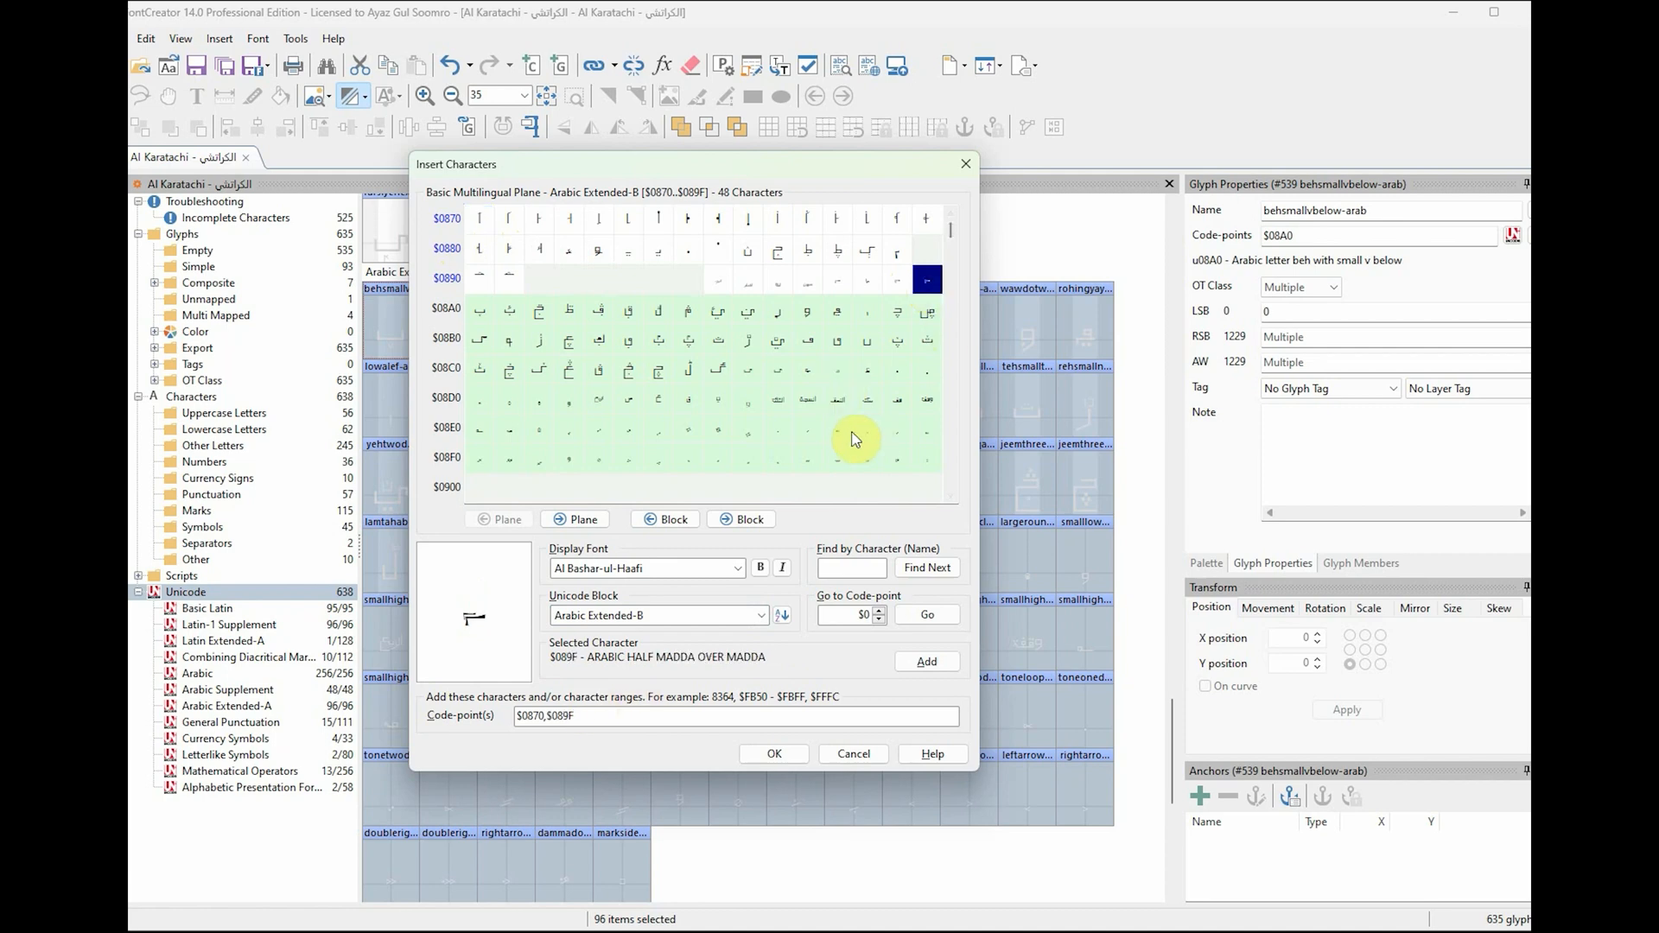
click(591, 722)
double_click(591, 722)
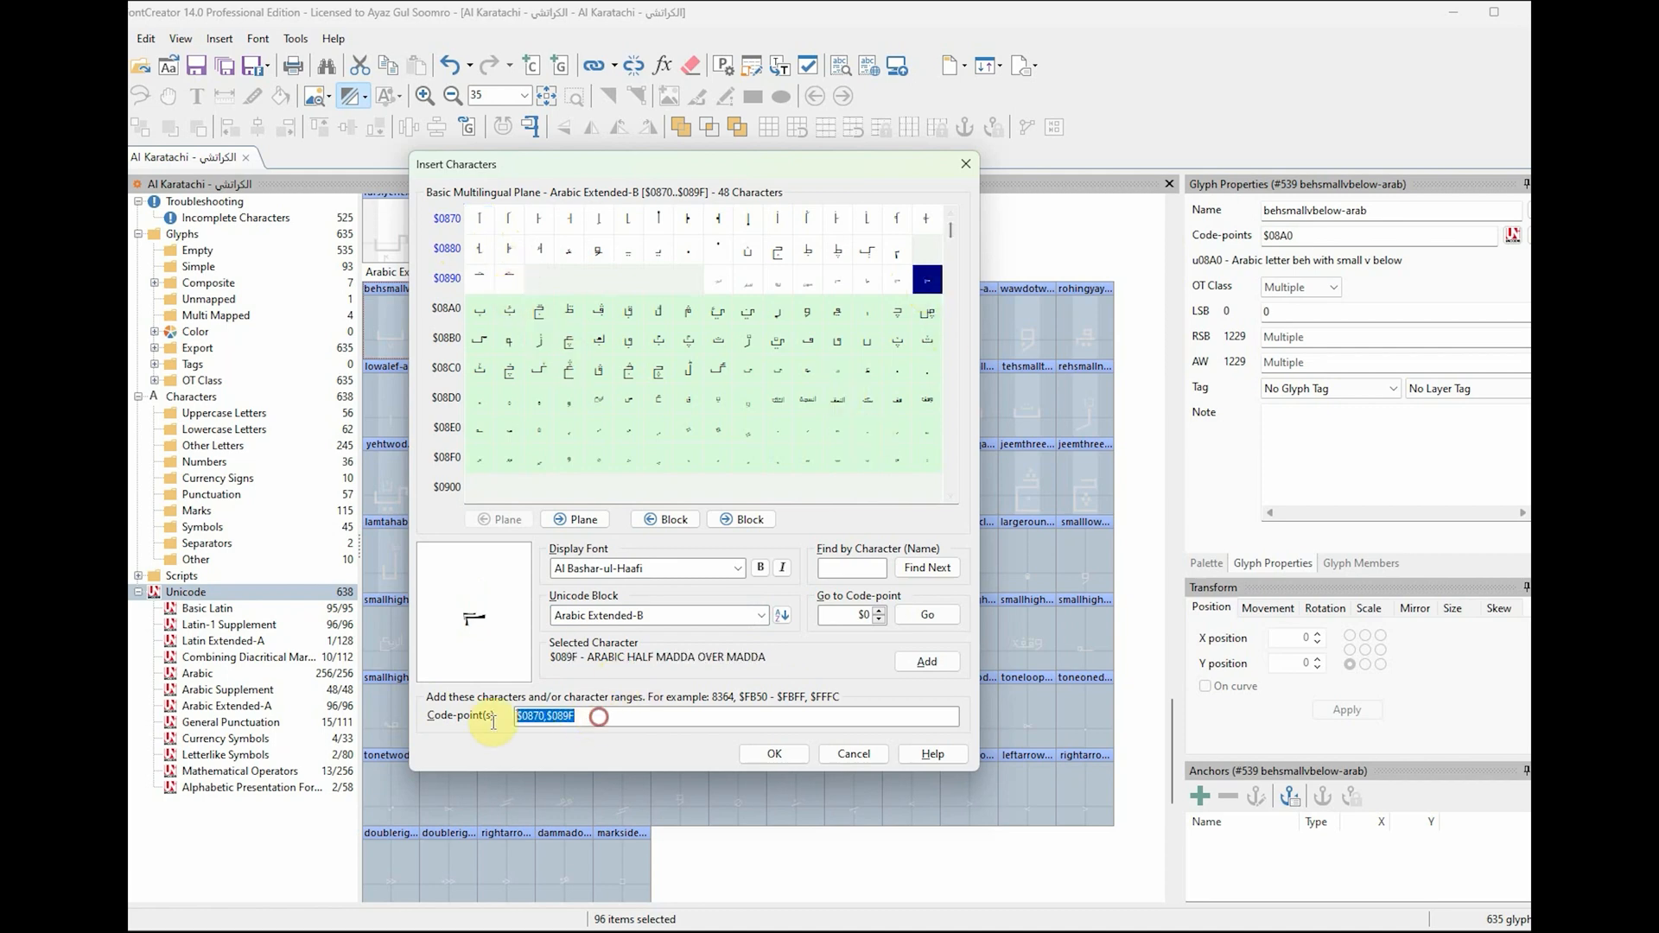
key(BackSpace)
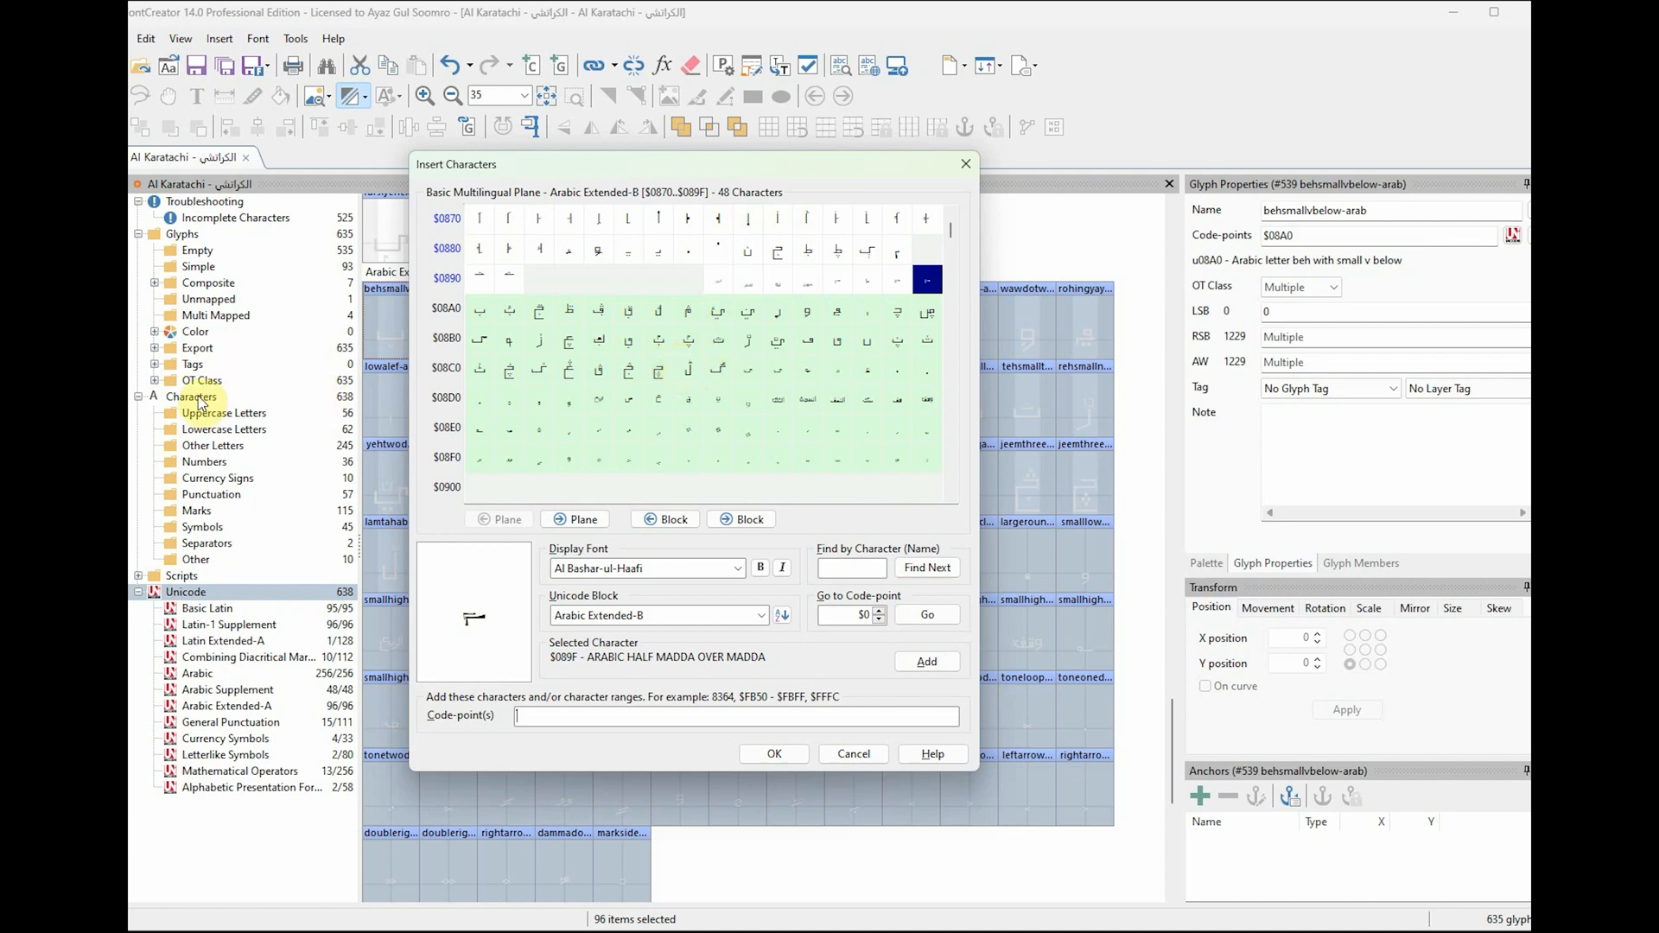
Step: Switch to the browser and examine the code range and character table in the Arabic.pdf Unicode chart
key(alt+Tab)
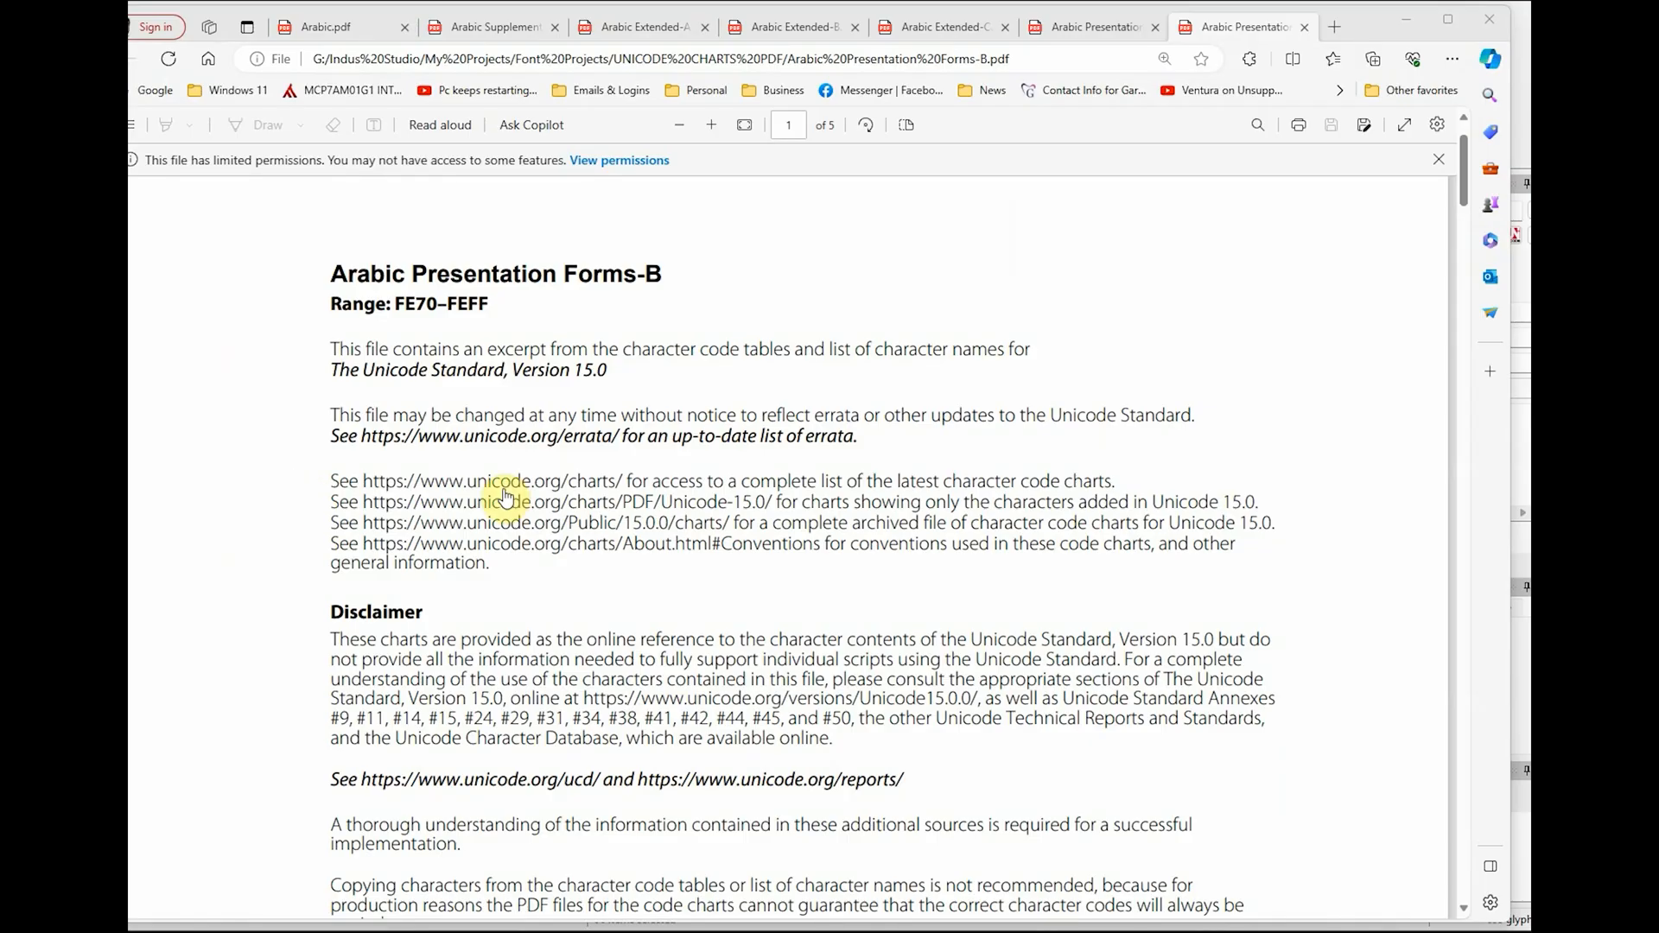
scroll(823, 470, up, 1)
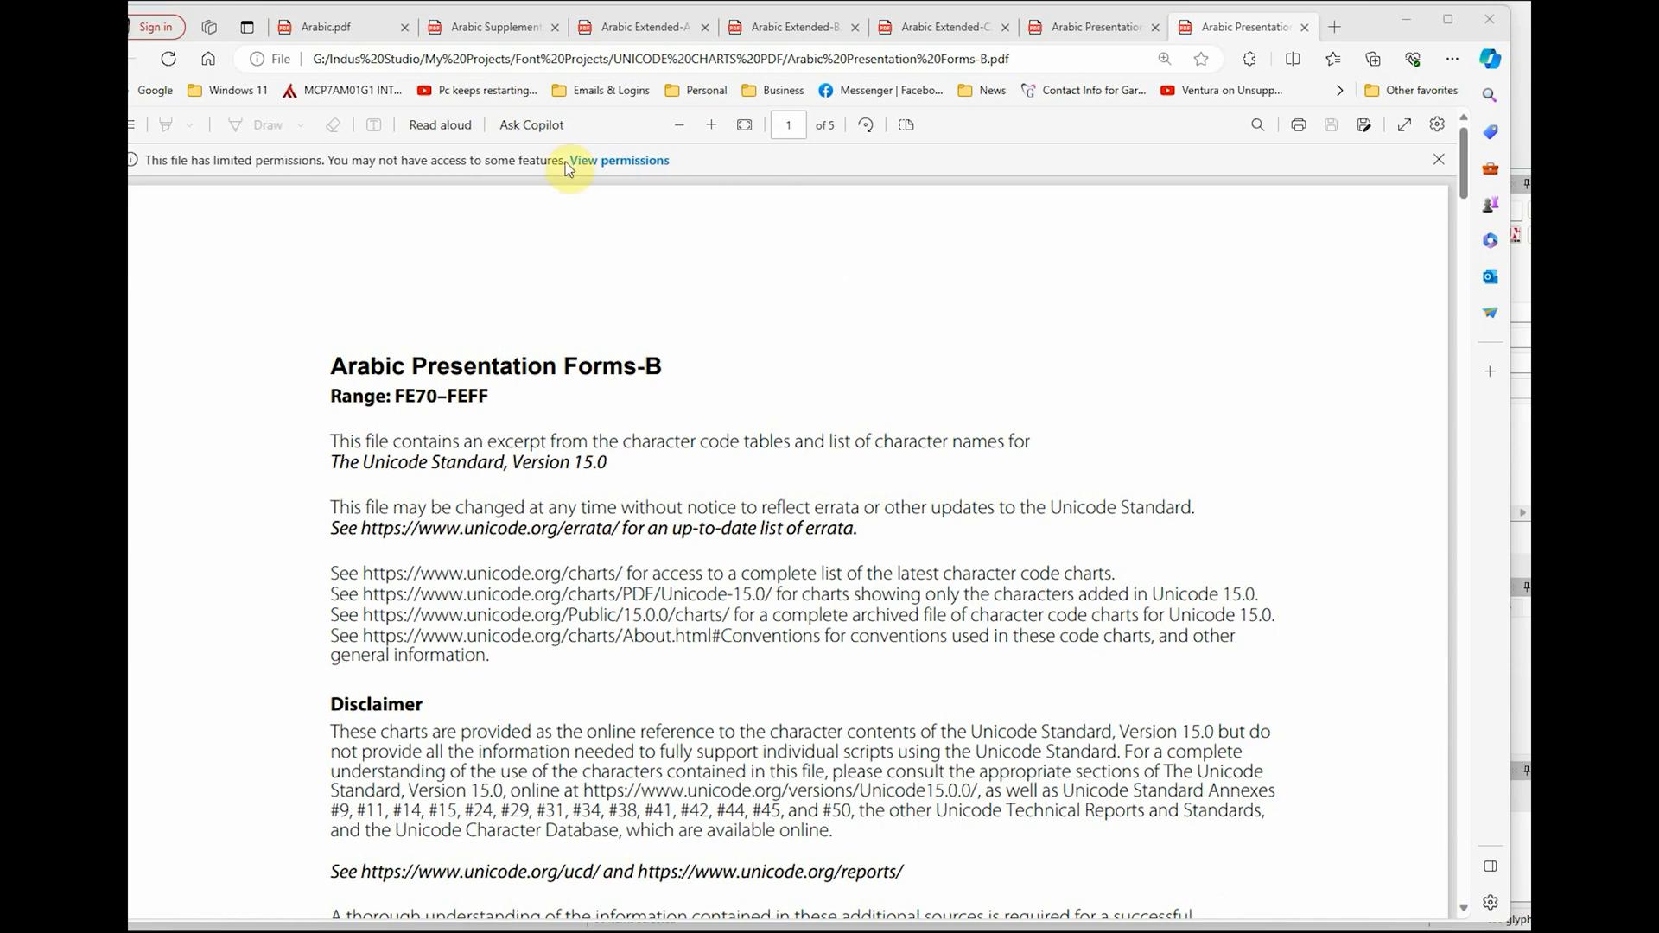
click(334, 27)
scroll(406, 429, up, 6)
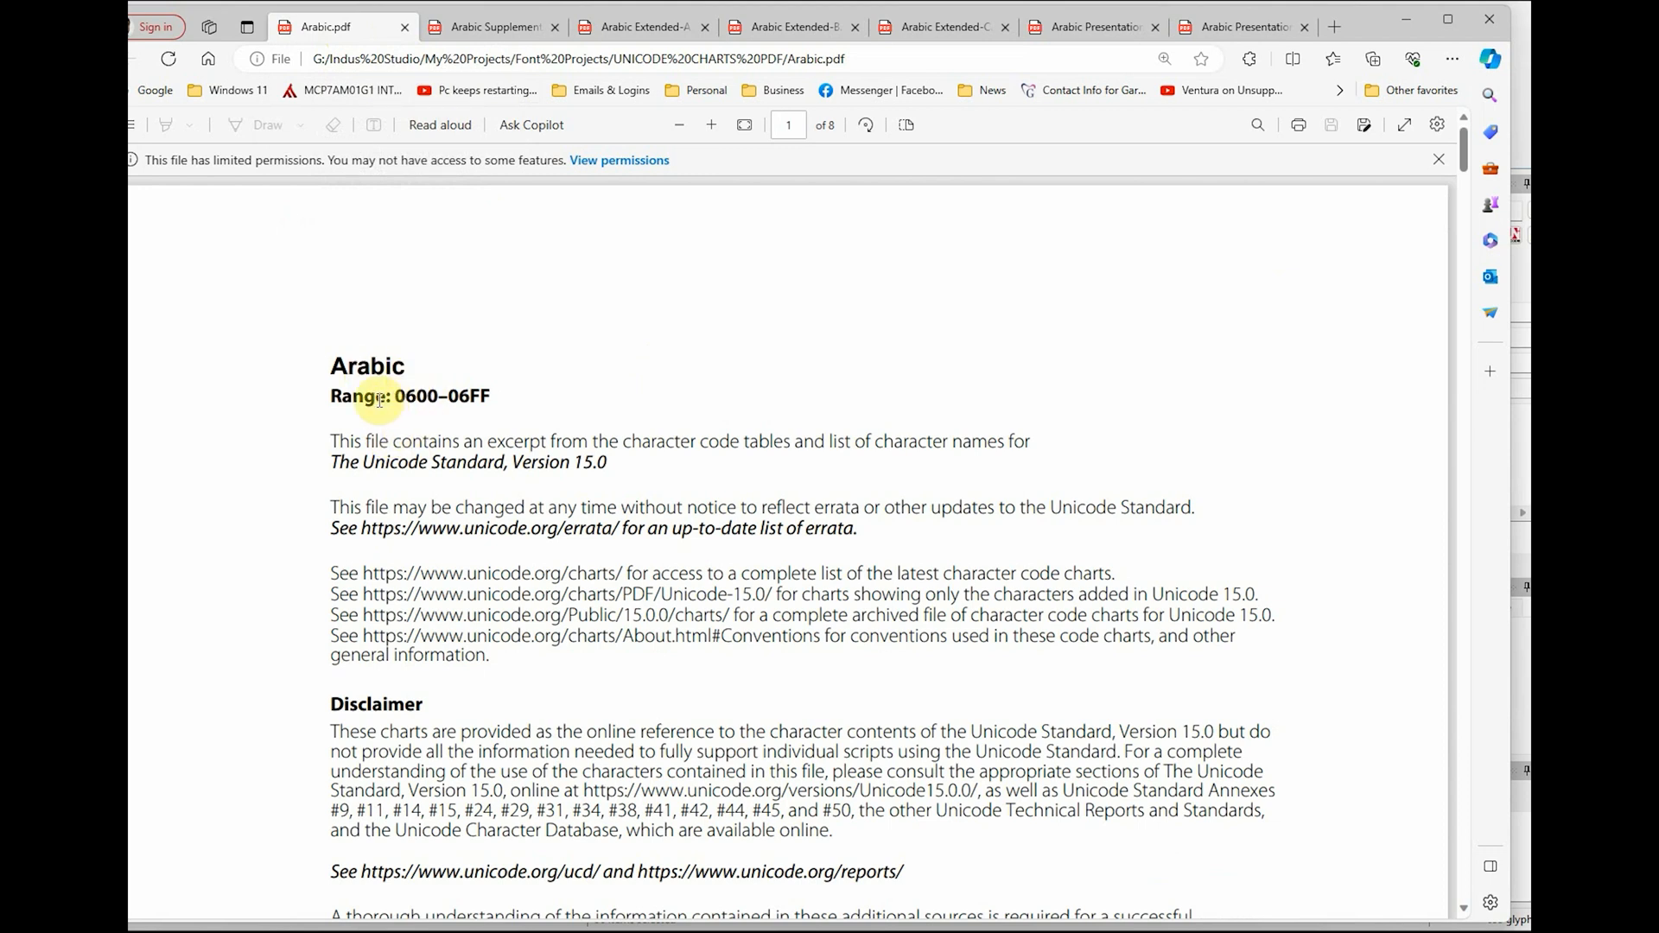
drag(394, 398, 439, 399)
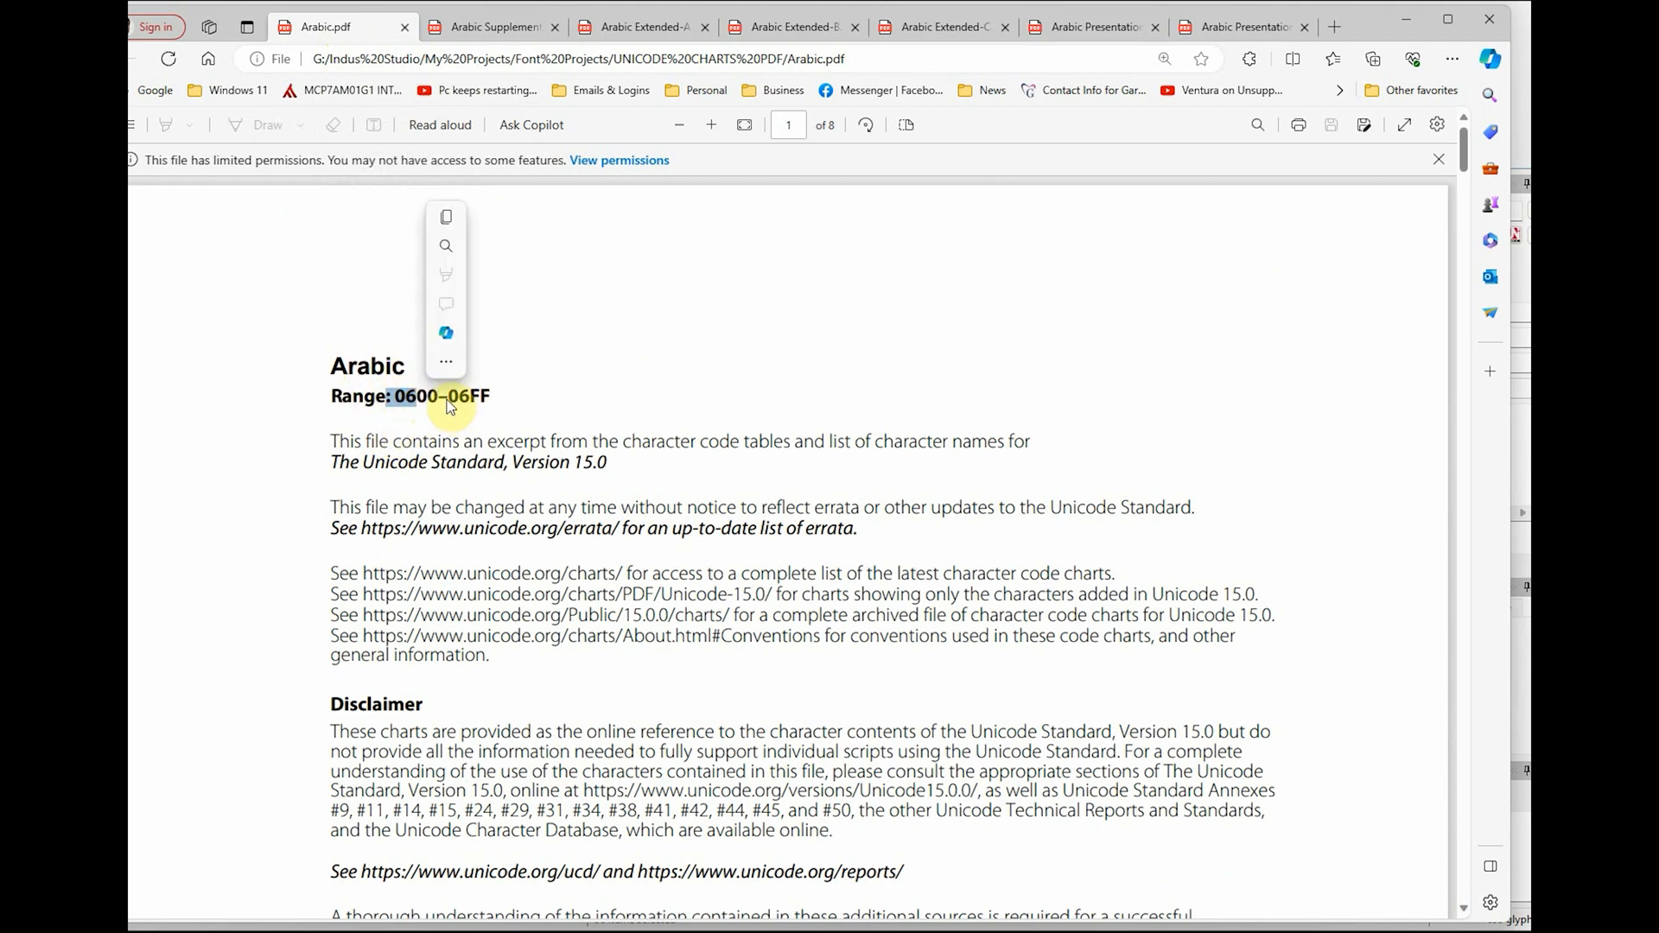
click(517, 399)
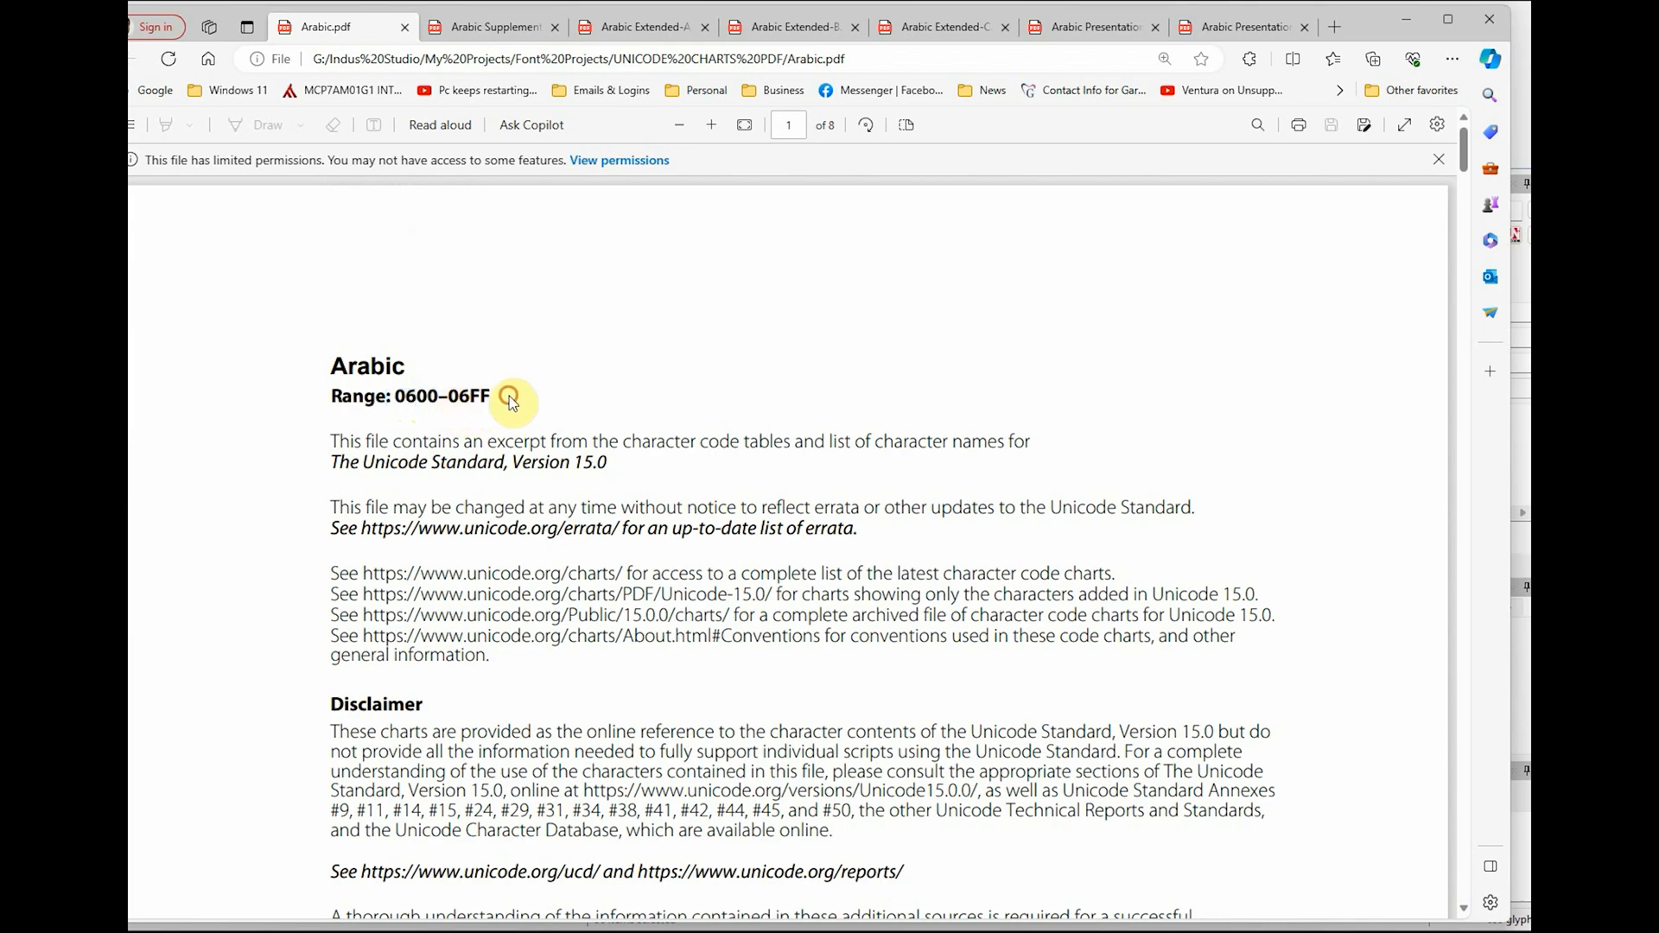
scroll(730, 533, down, 3)
scroll(731, 533, down, 20)
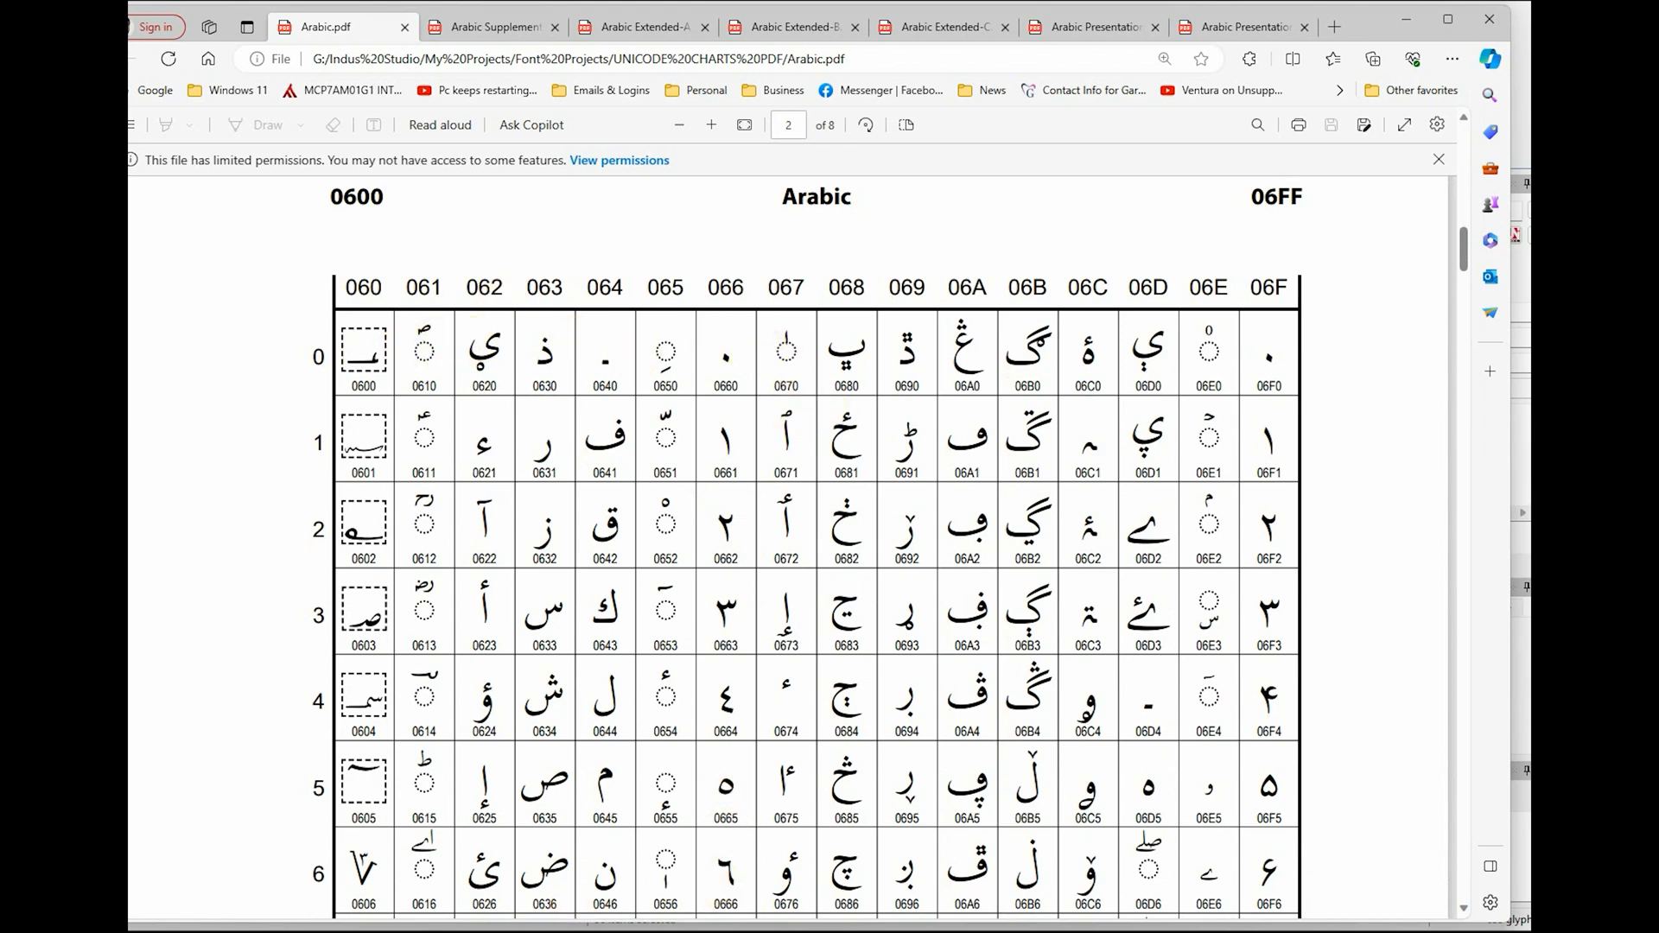
Step: Compare the Arabic Extended-B characters in the Insert Characters dialog with the code columns in the Arabic Extended-B PDF chart
click(490, 865)
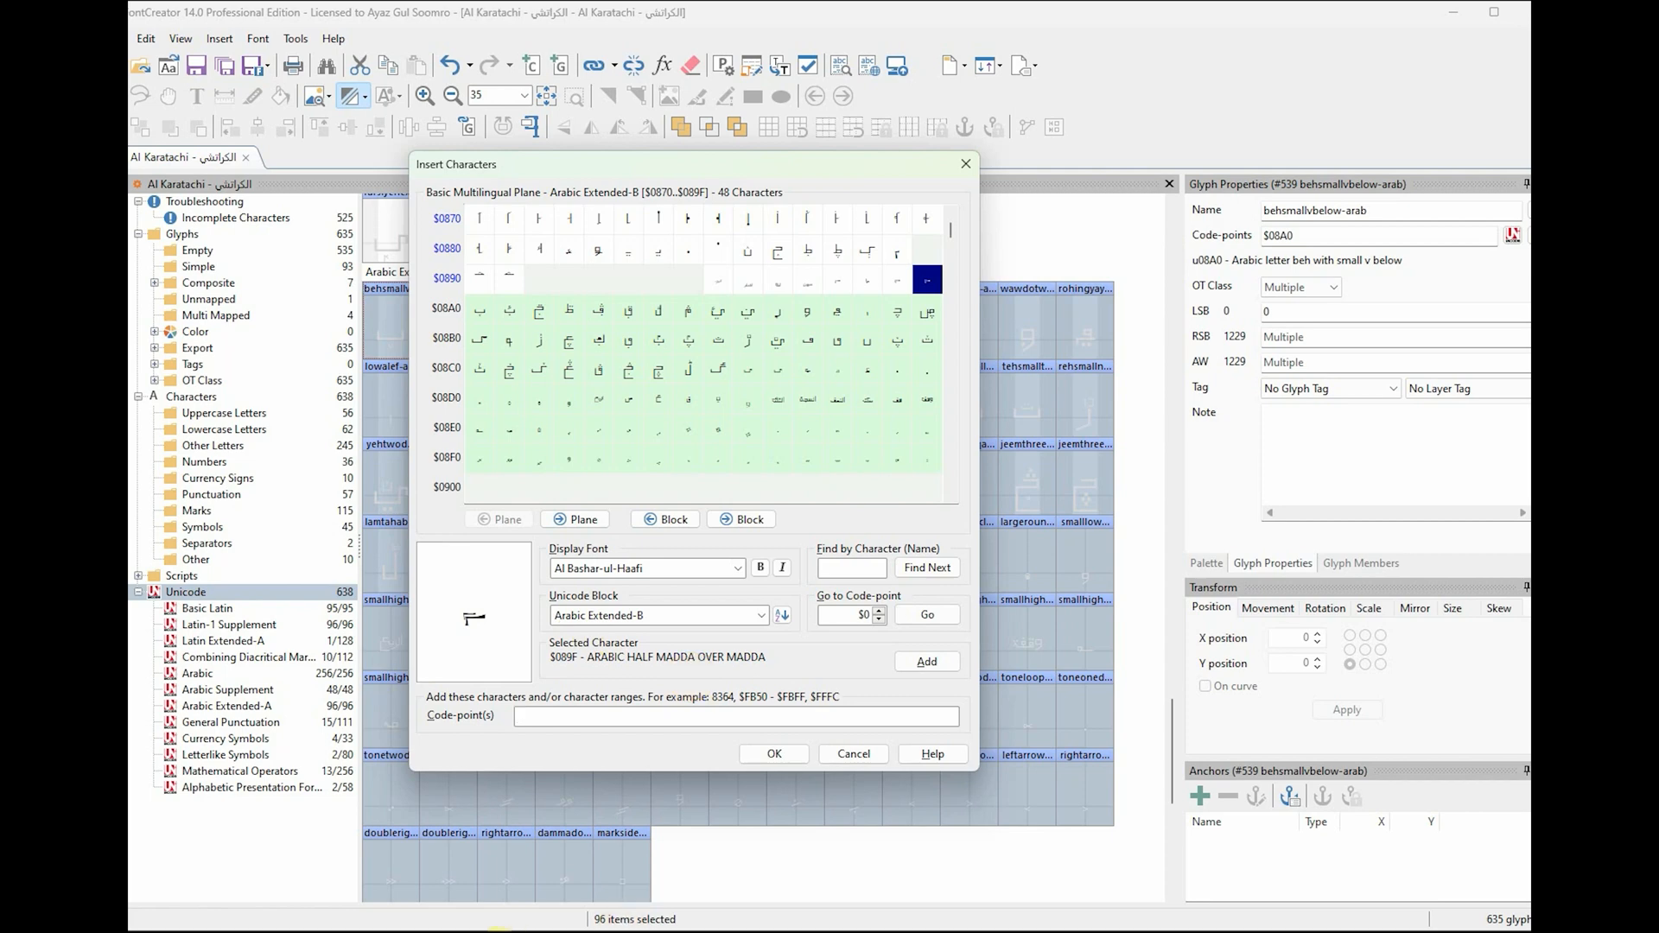
click(499, 932)
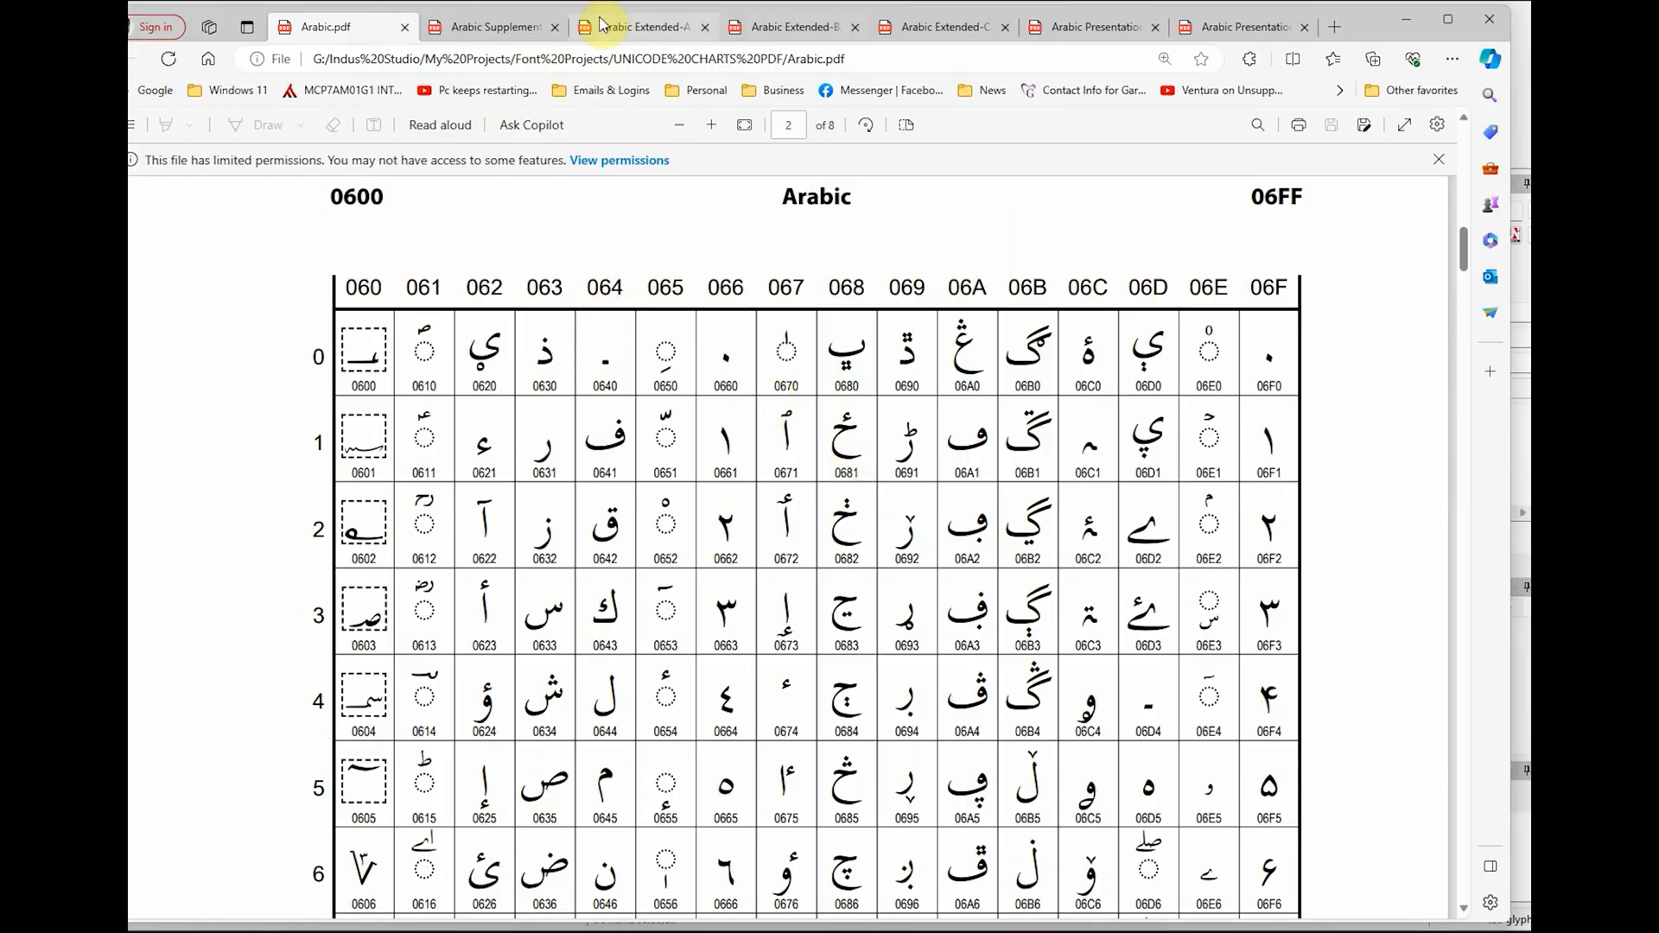
click(782, 27)
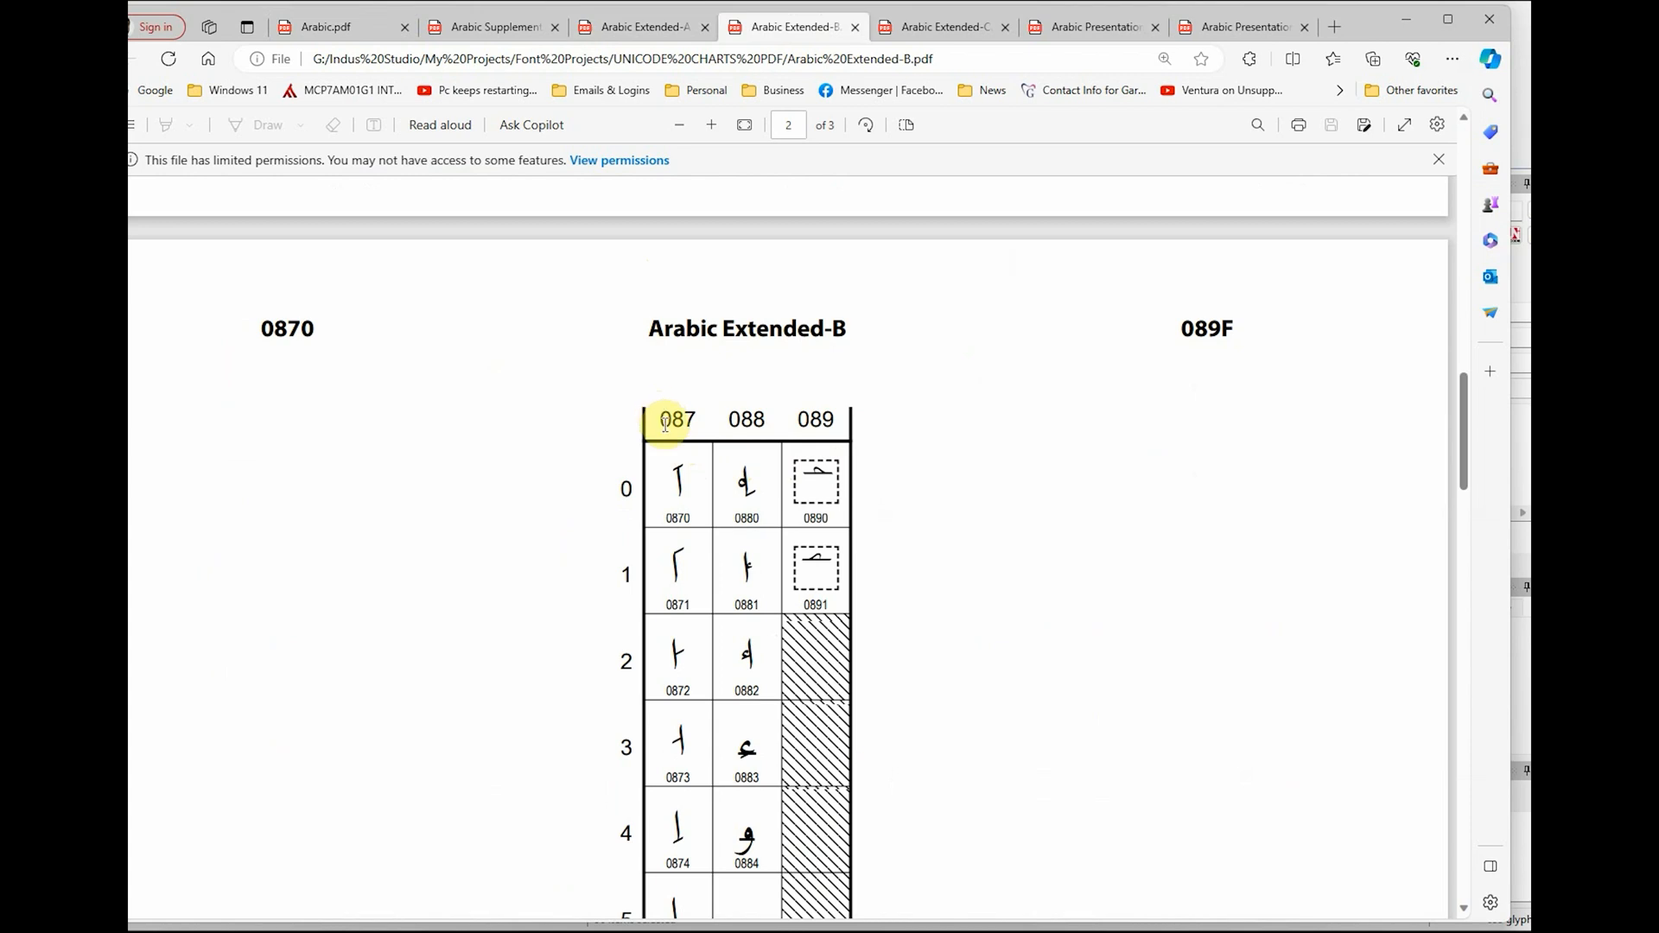
drag(661, 421, 686, 426)
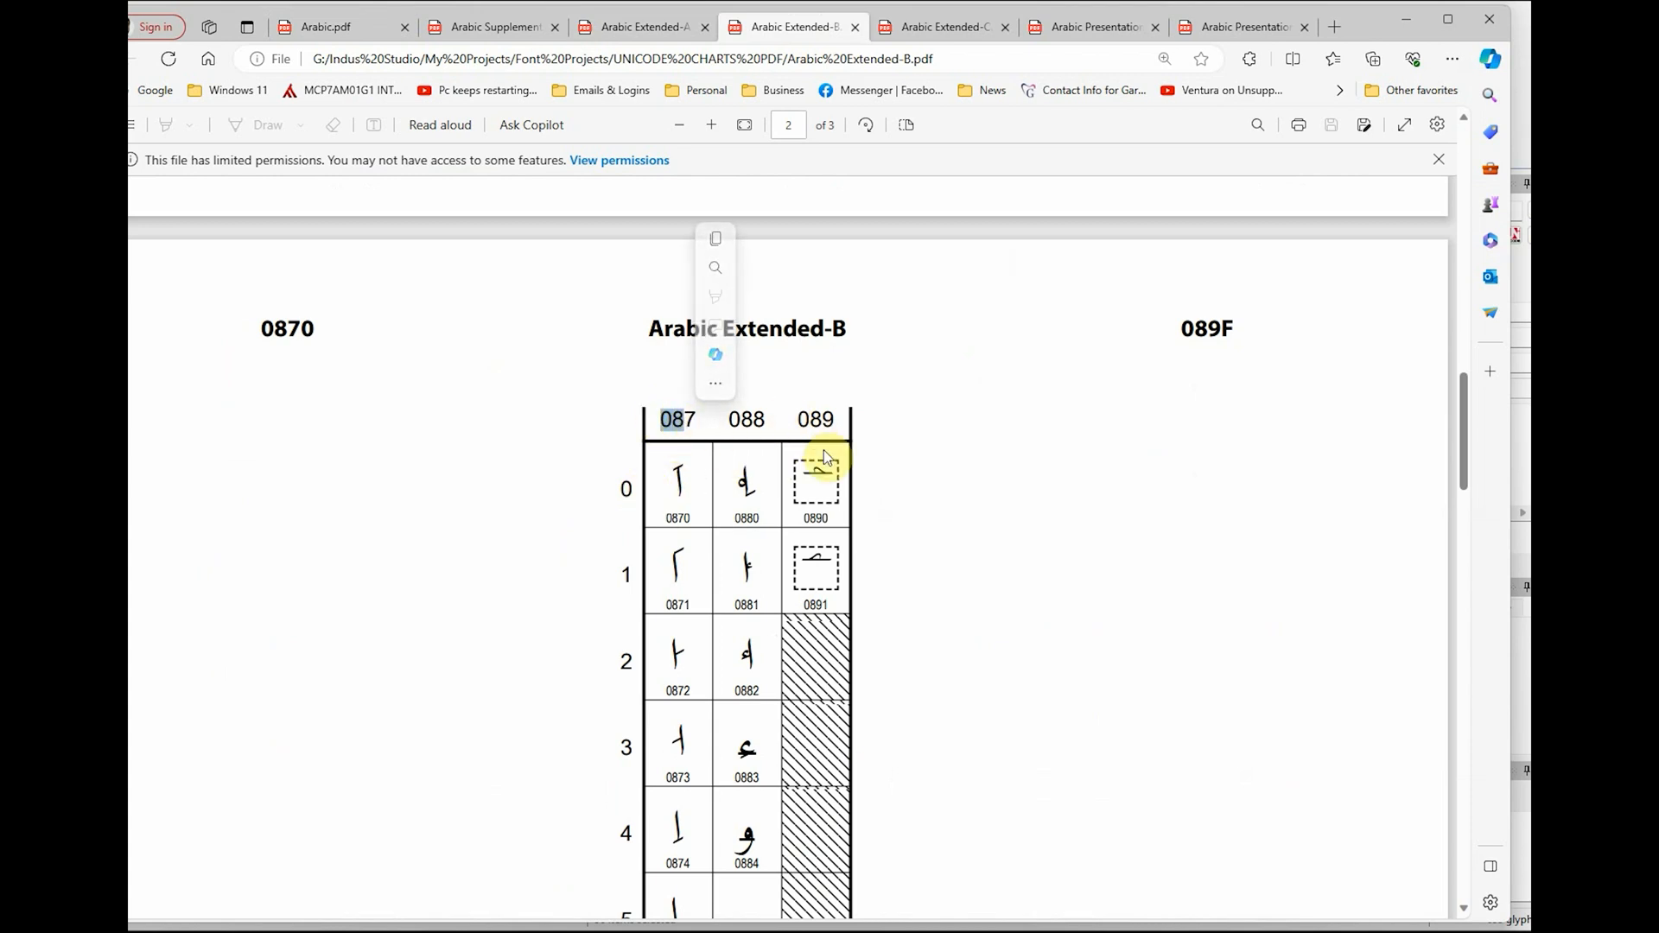
mouse_move(570, 932)
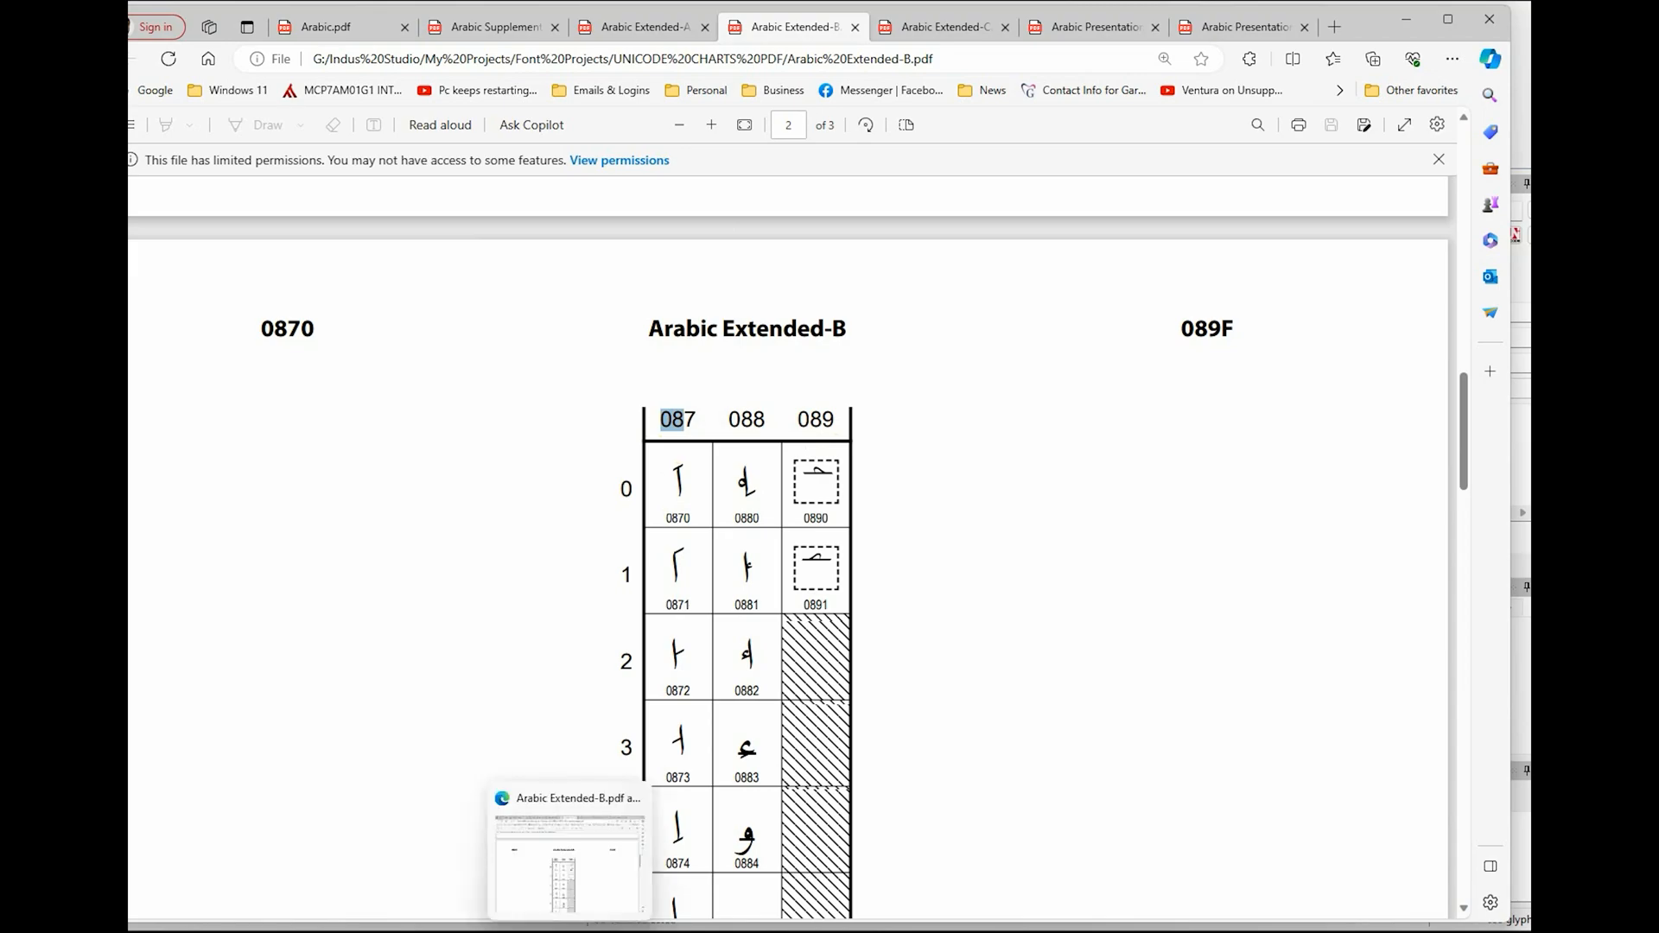
Step: Check the first and last Arabic Extended-B characters, $0870 and $089F, in the Insert Characters dialog against the Unicode PDF chart
click(454, 932)
click(479, 220)
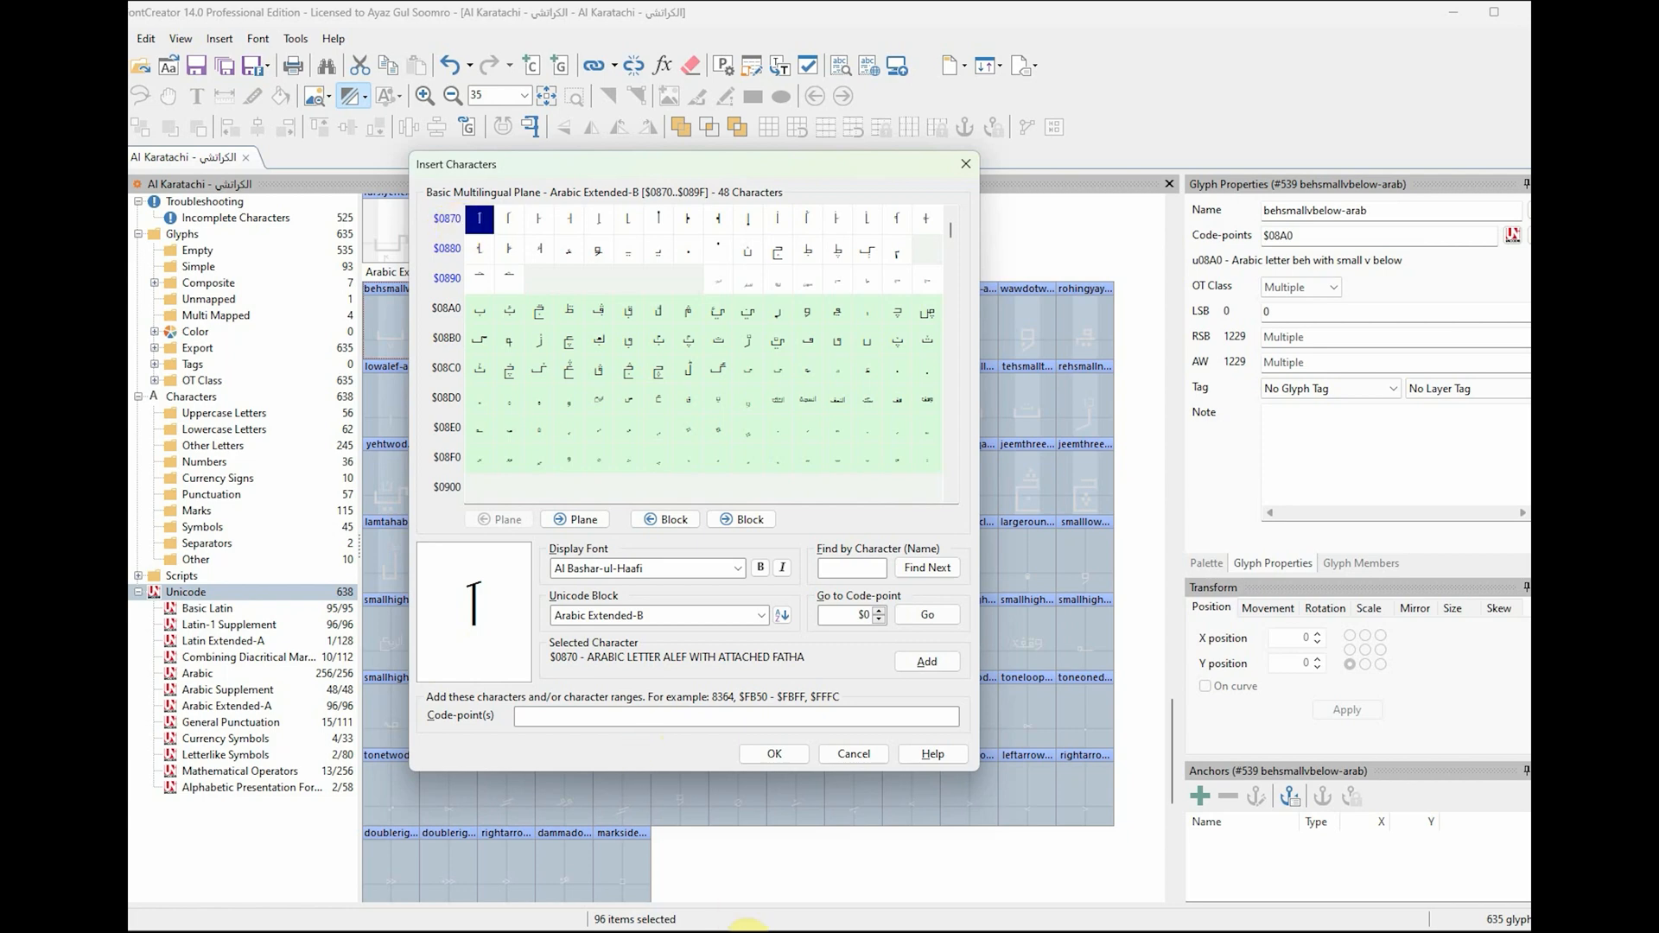
click(748, 930)
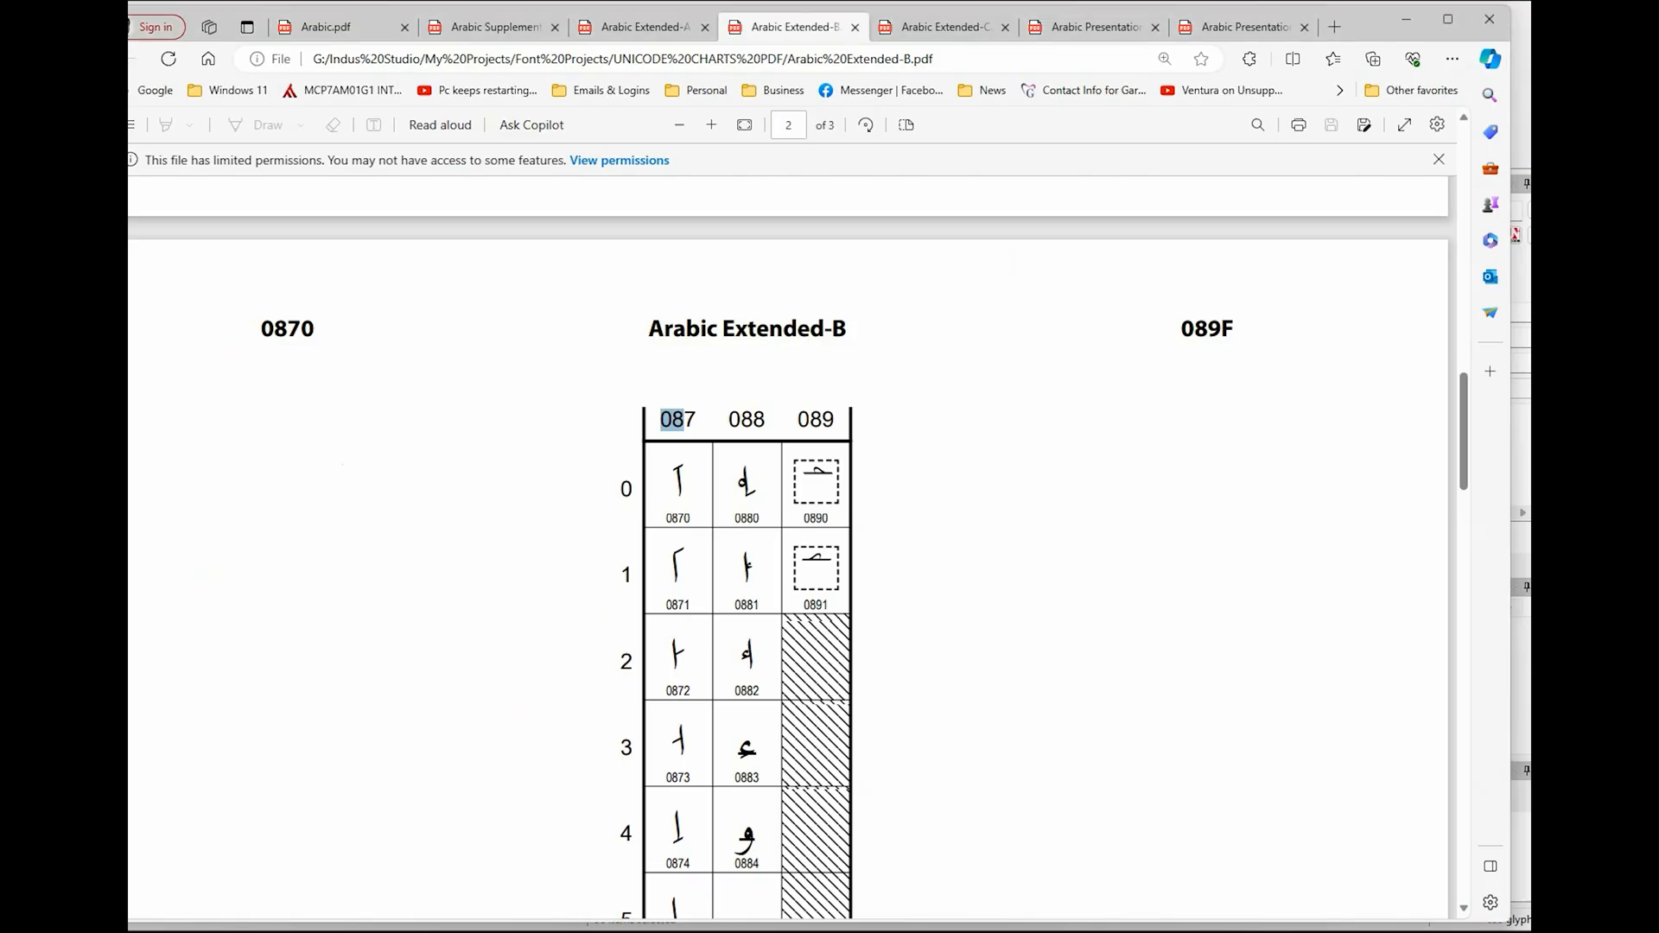
scroll(957, 655, down, 10)
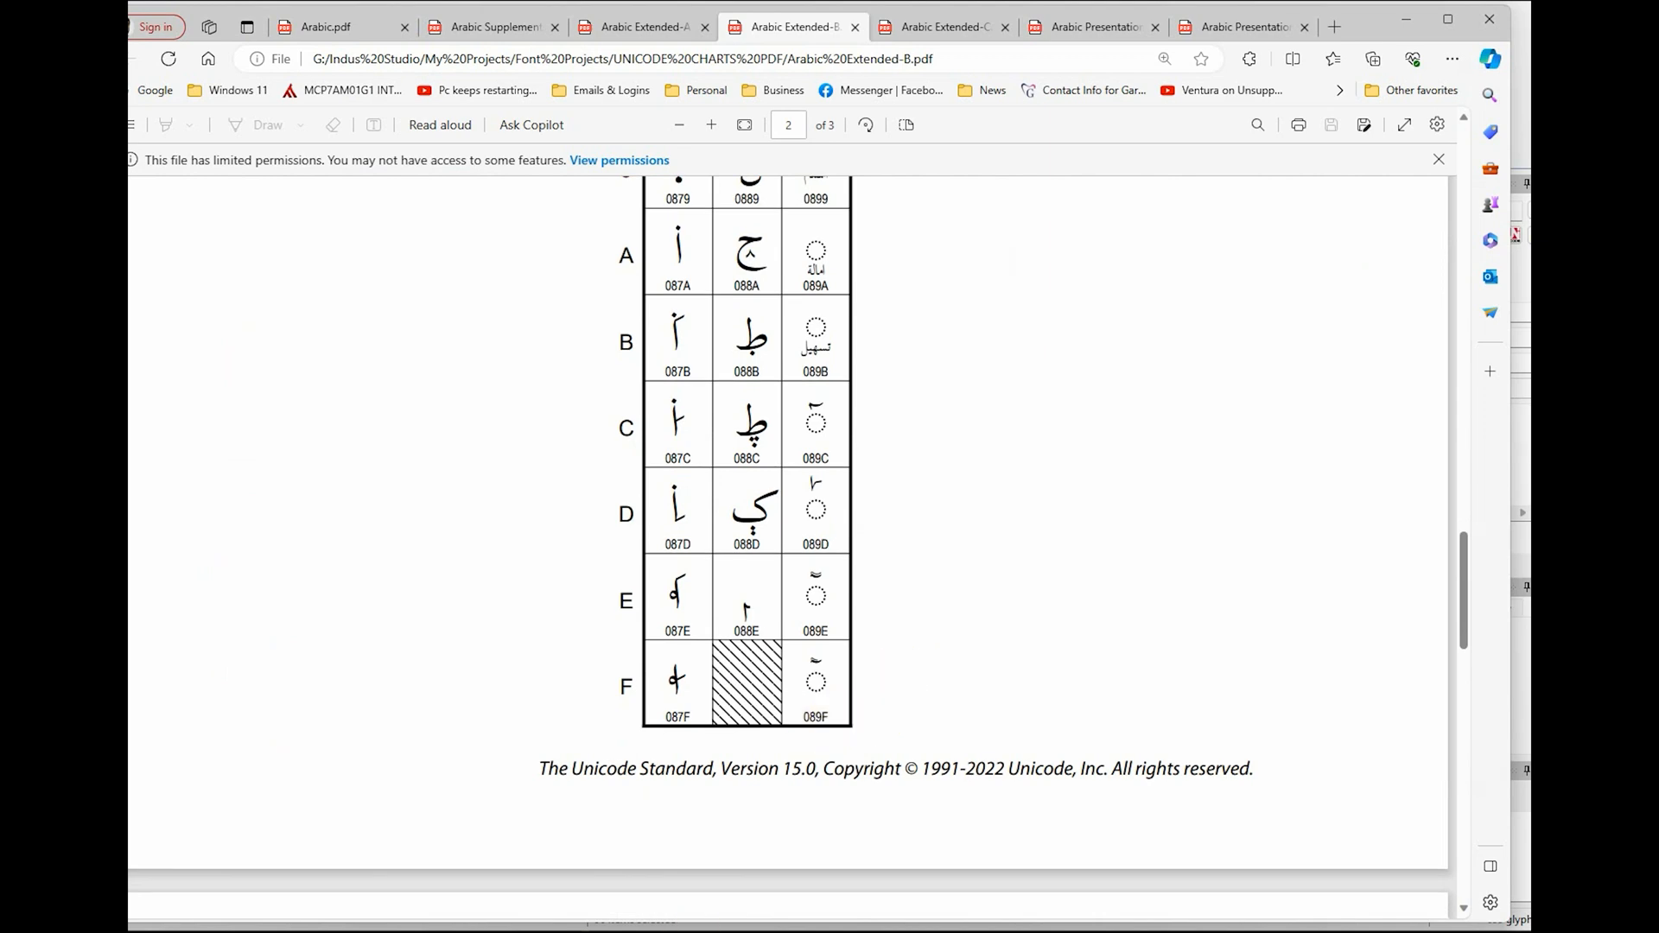
mouse_move(569, 932)
key(alt+Tab)
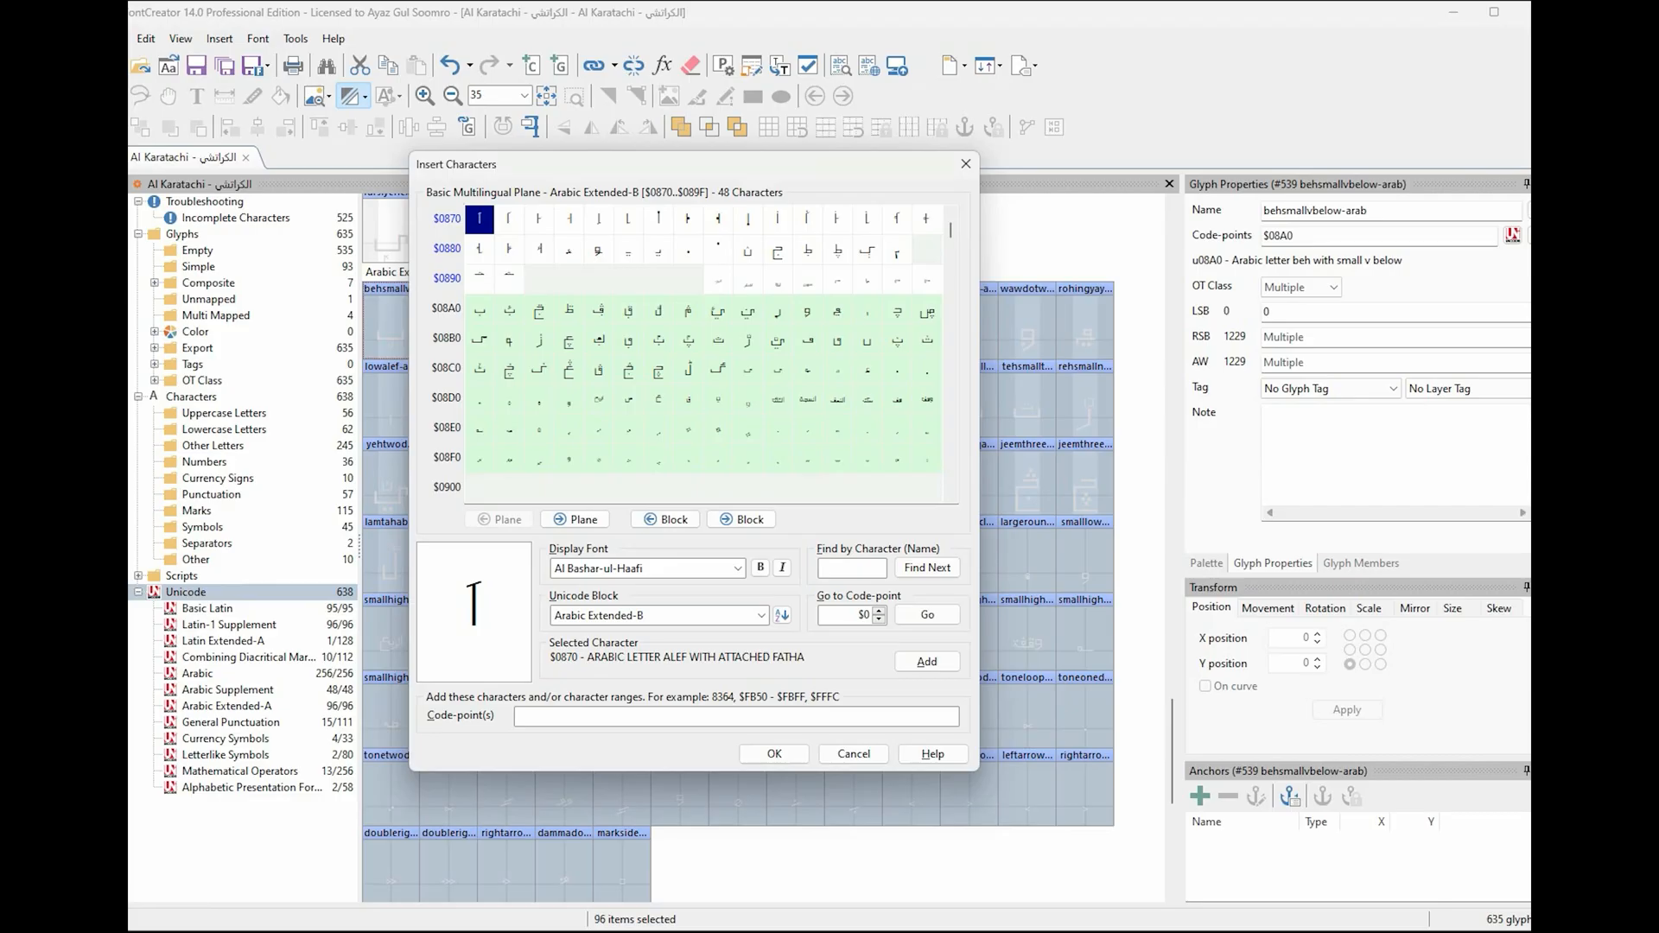
click(927, 281)
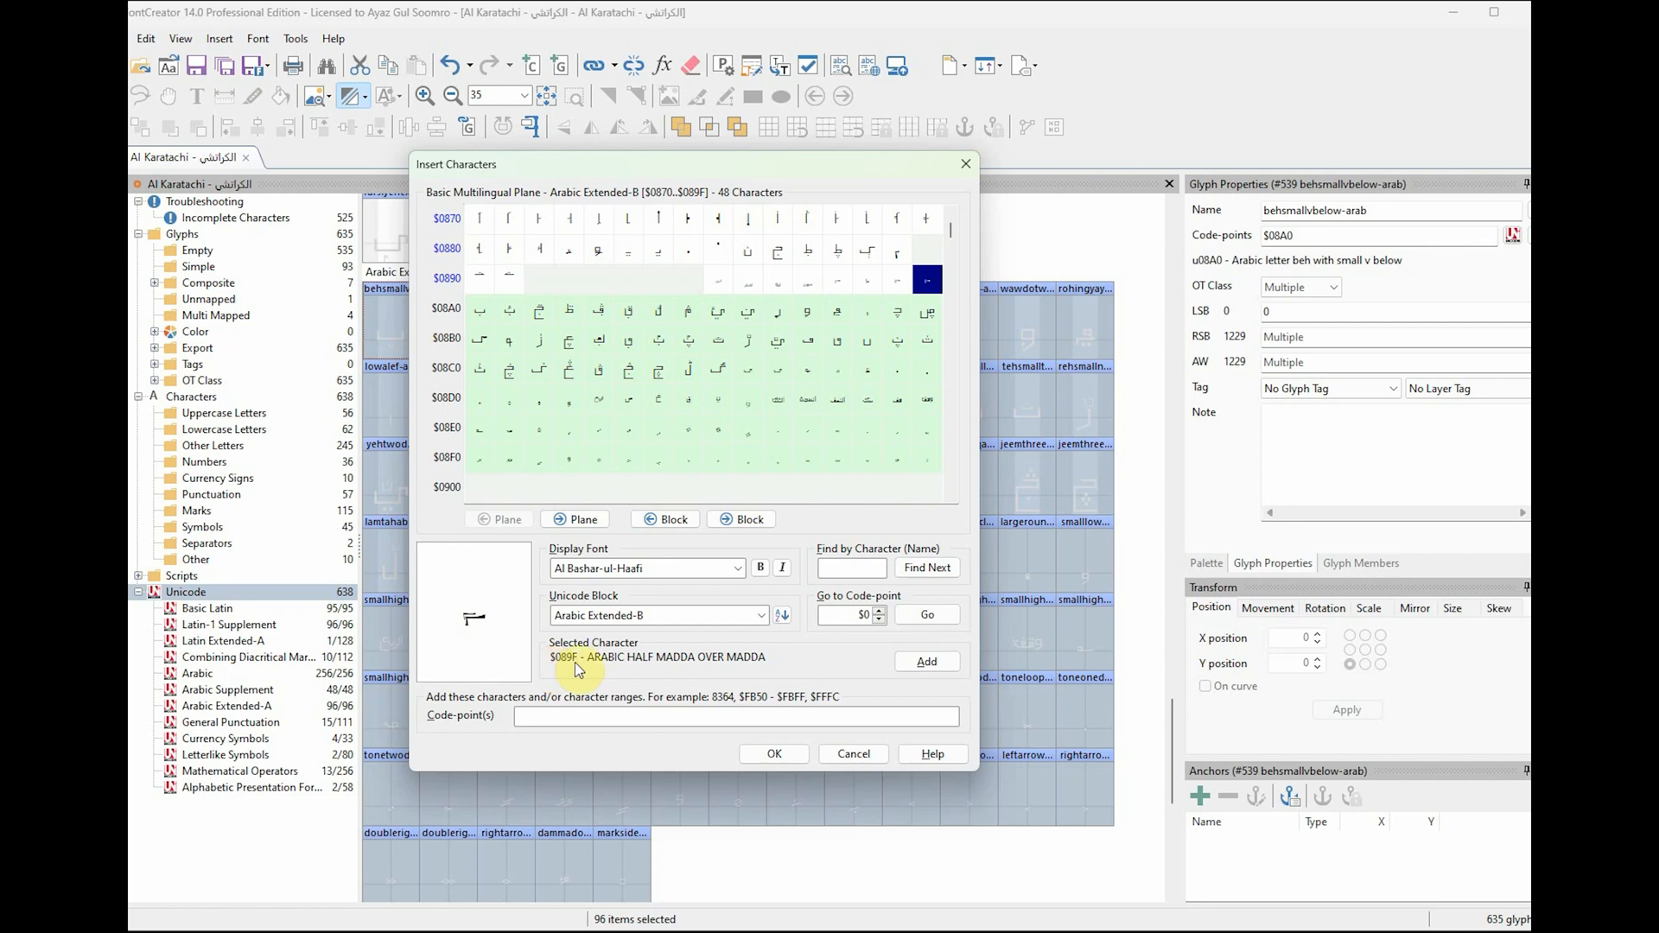
Step: Insert the full Arabic Extended-B block using the code-point range $0870-$089F and look over the added glyphs
click(481, 220)
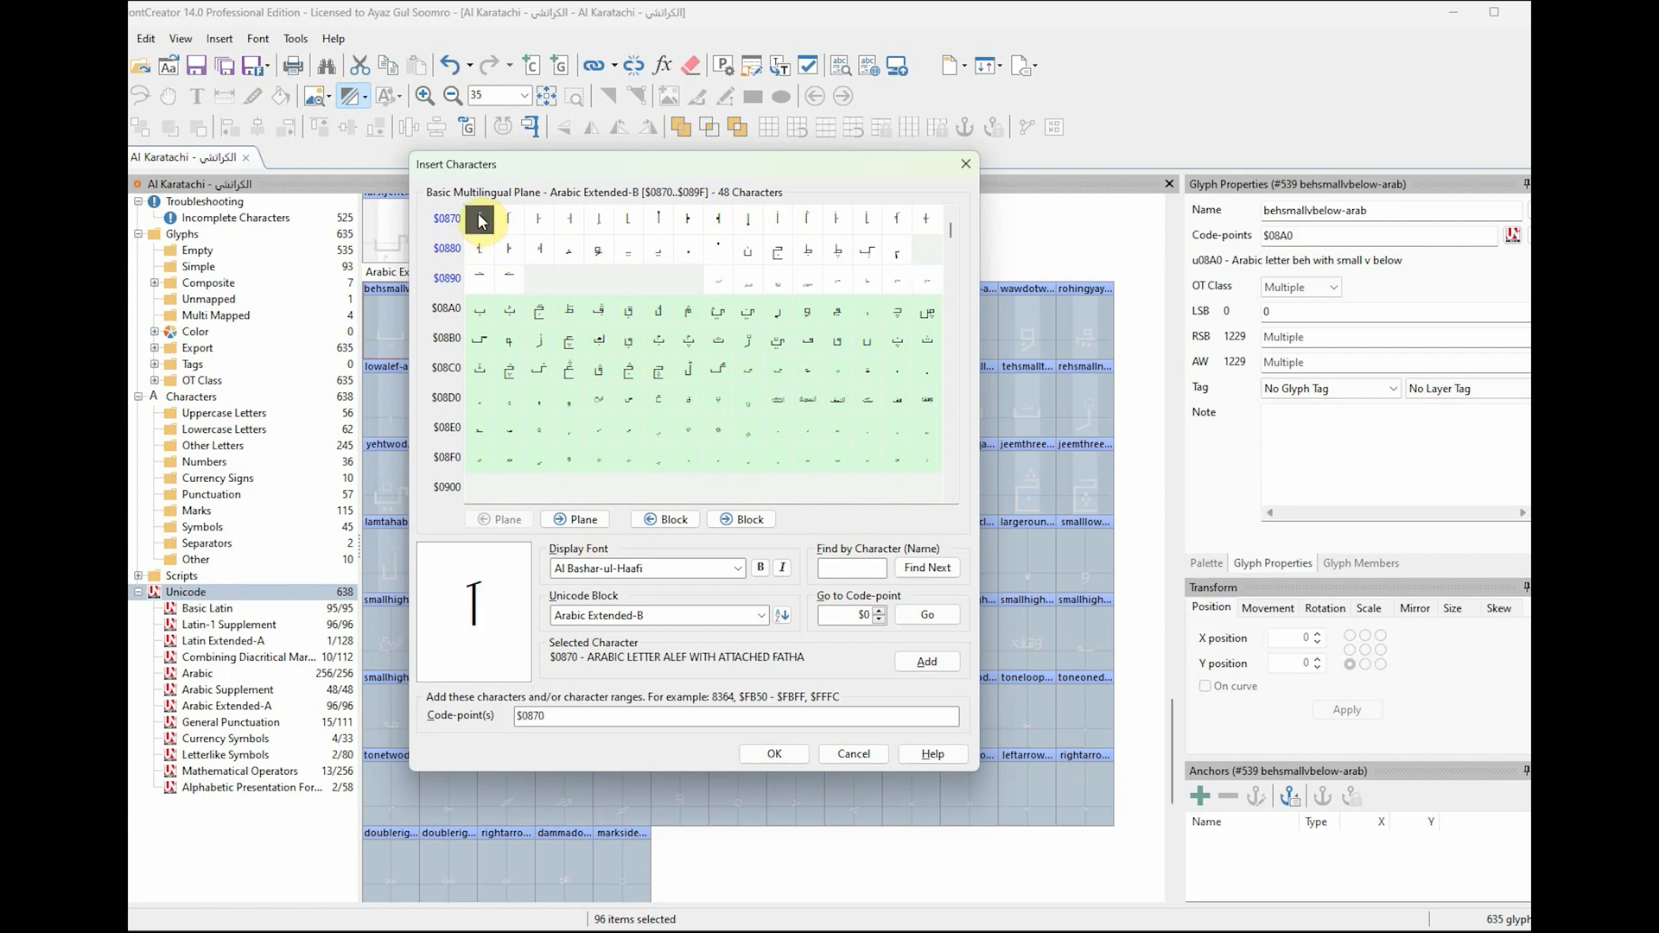
click(930, 285)
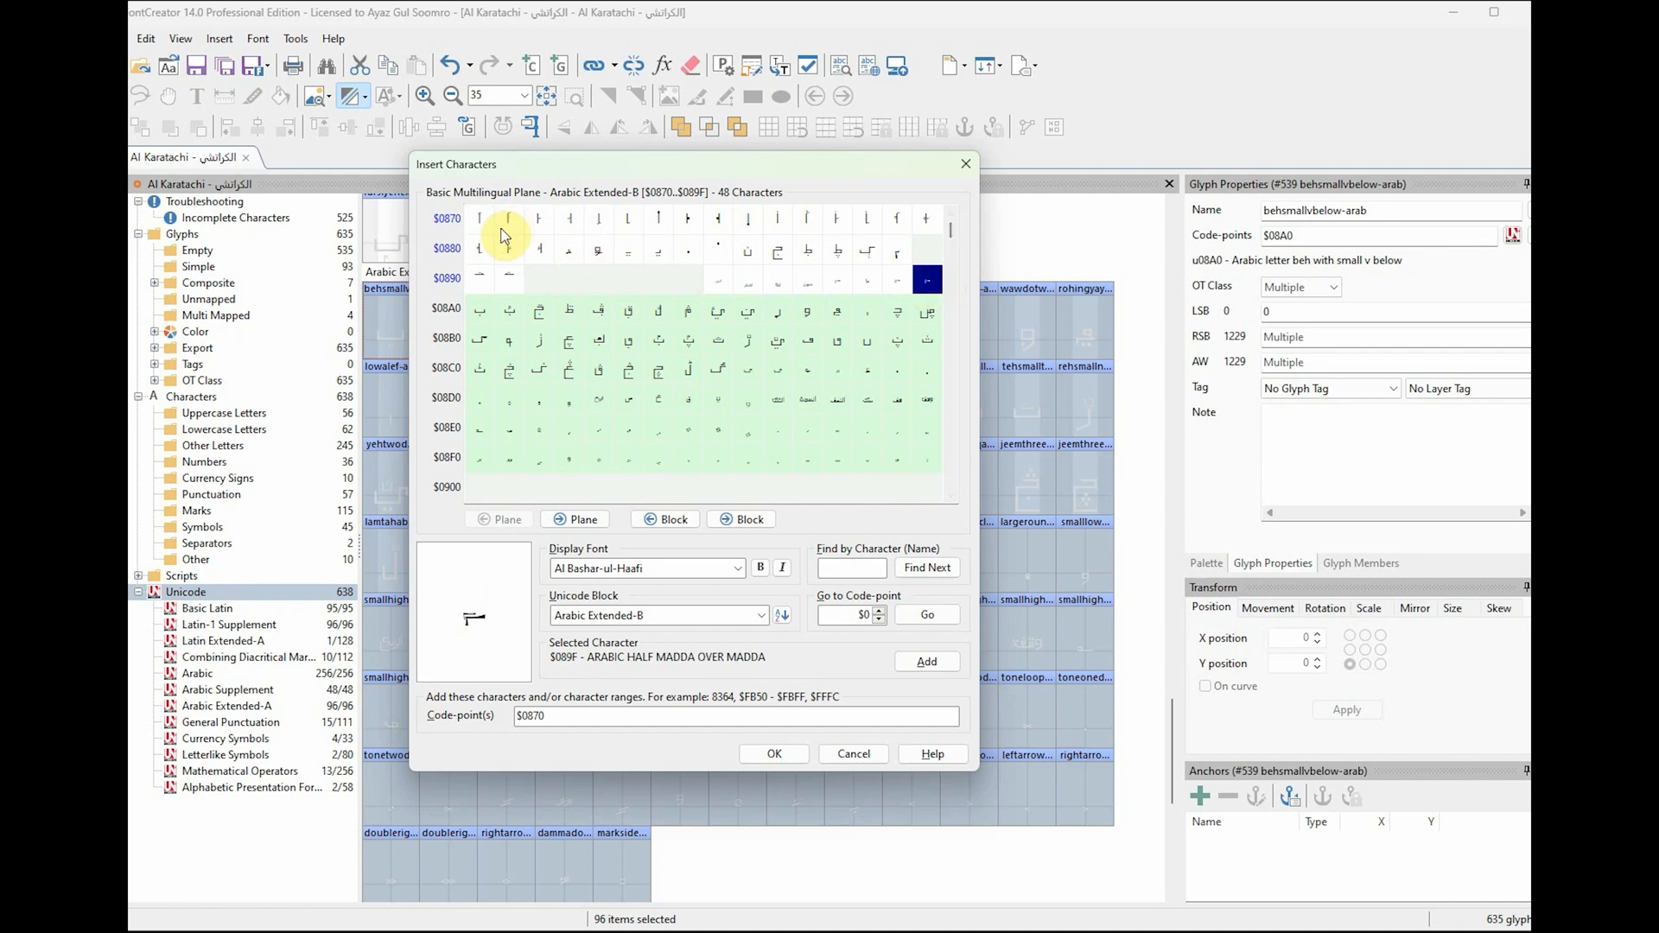
double_click(930, 285)
click(550, 717)
key(BackSpace)
text(-$089F)
click(782, 754)
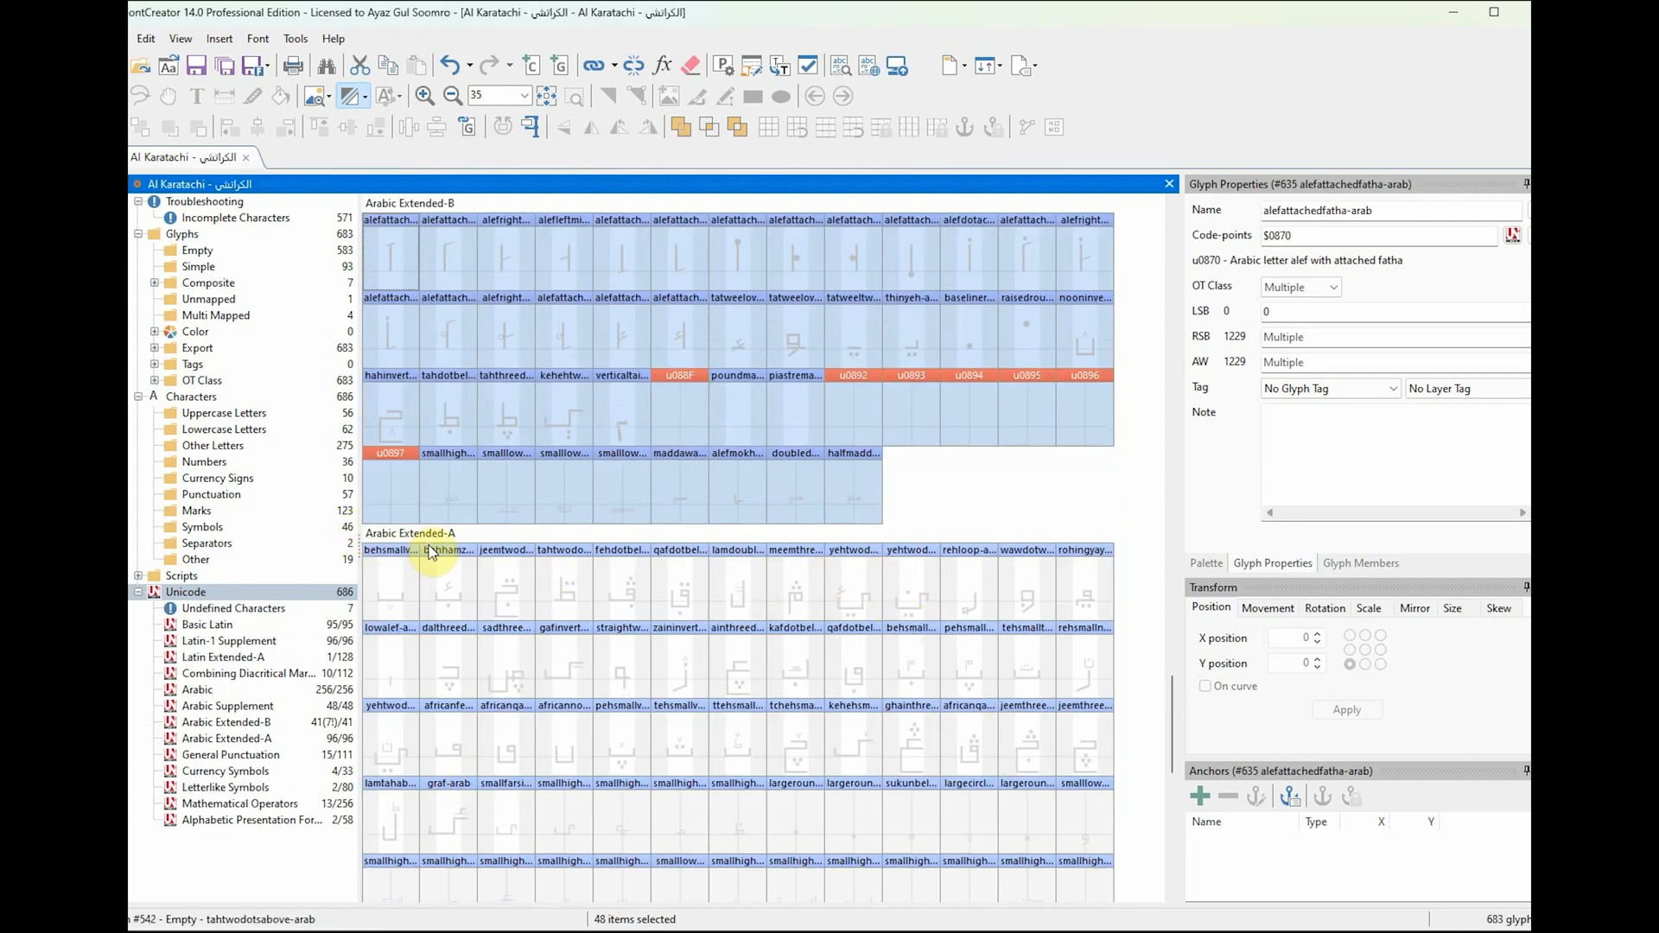
scroll(591, 558, up, 2)
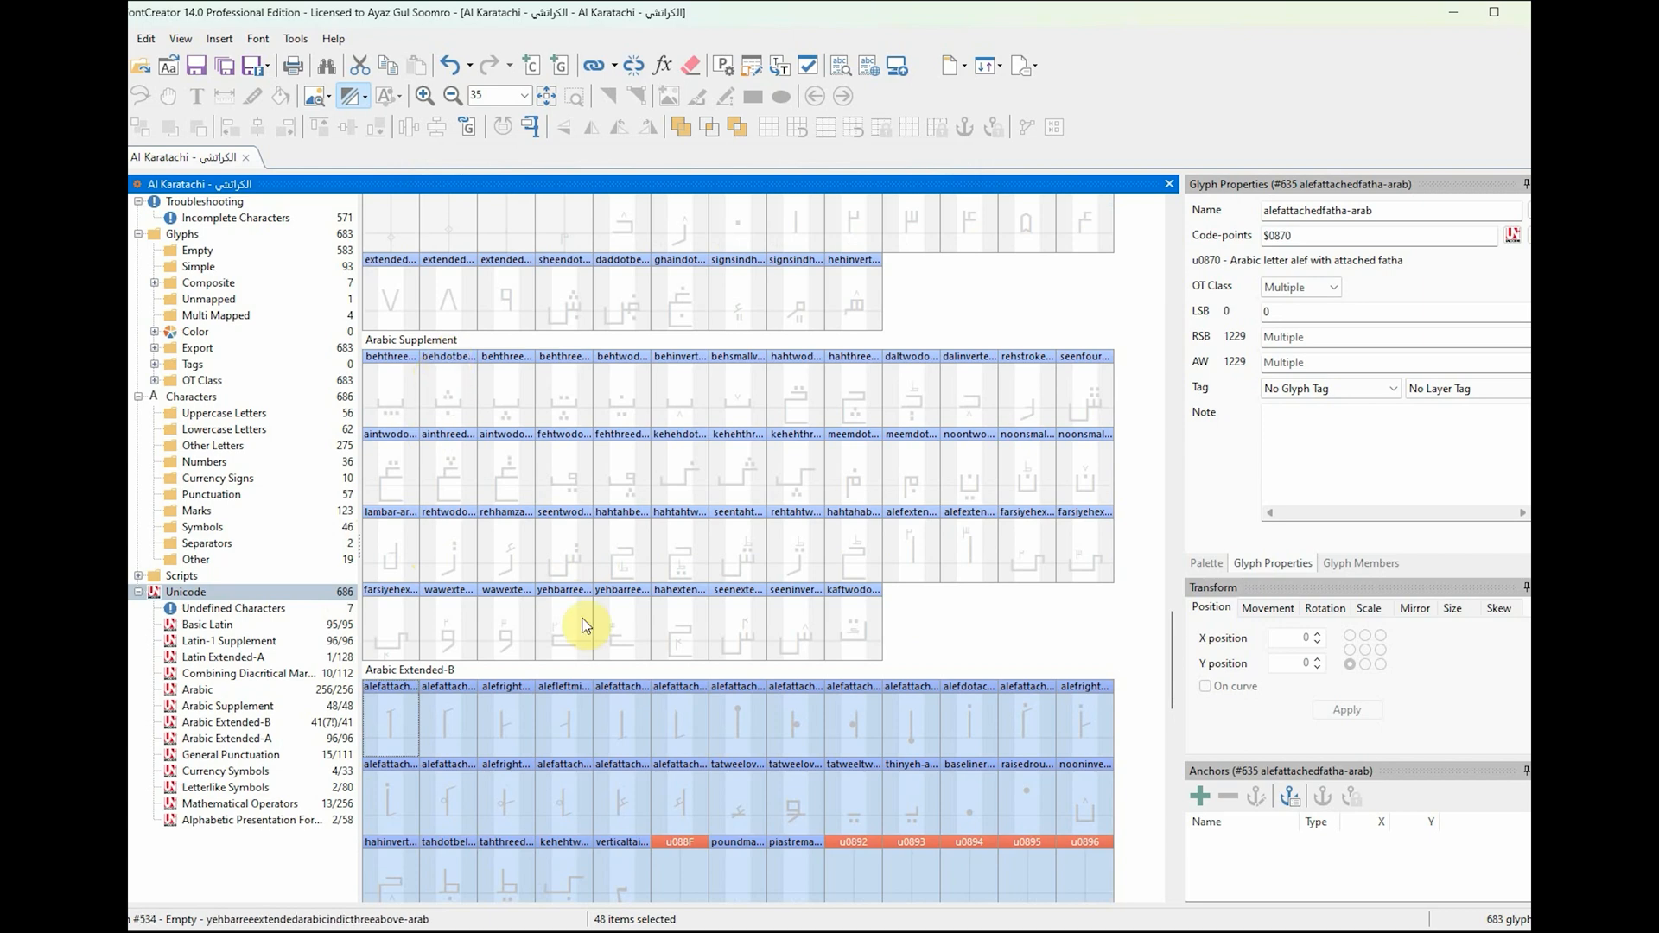
scroll(470, 550, down, 2)
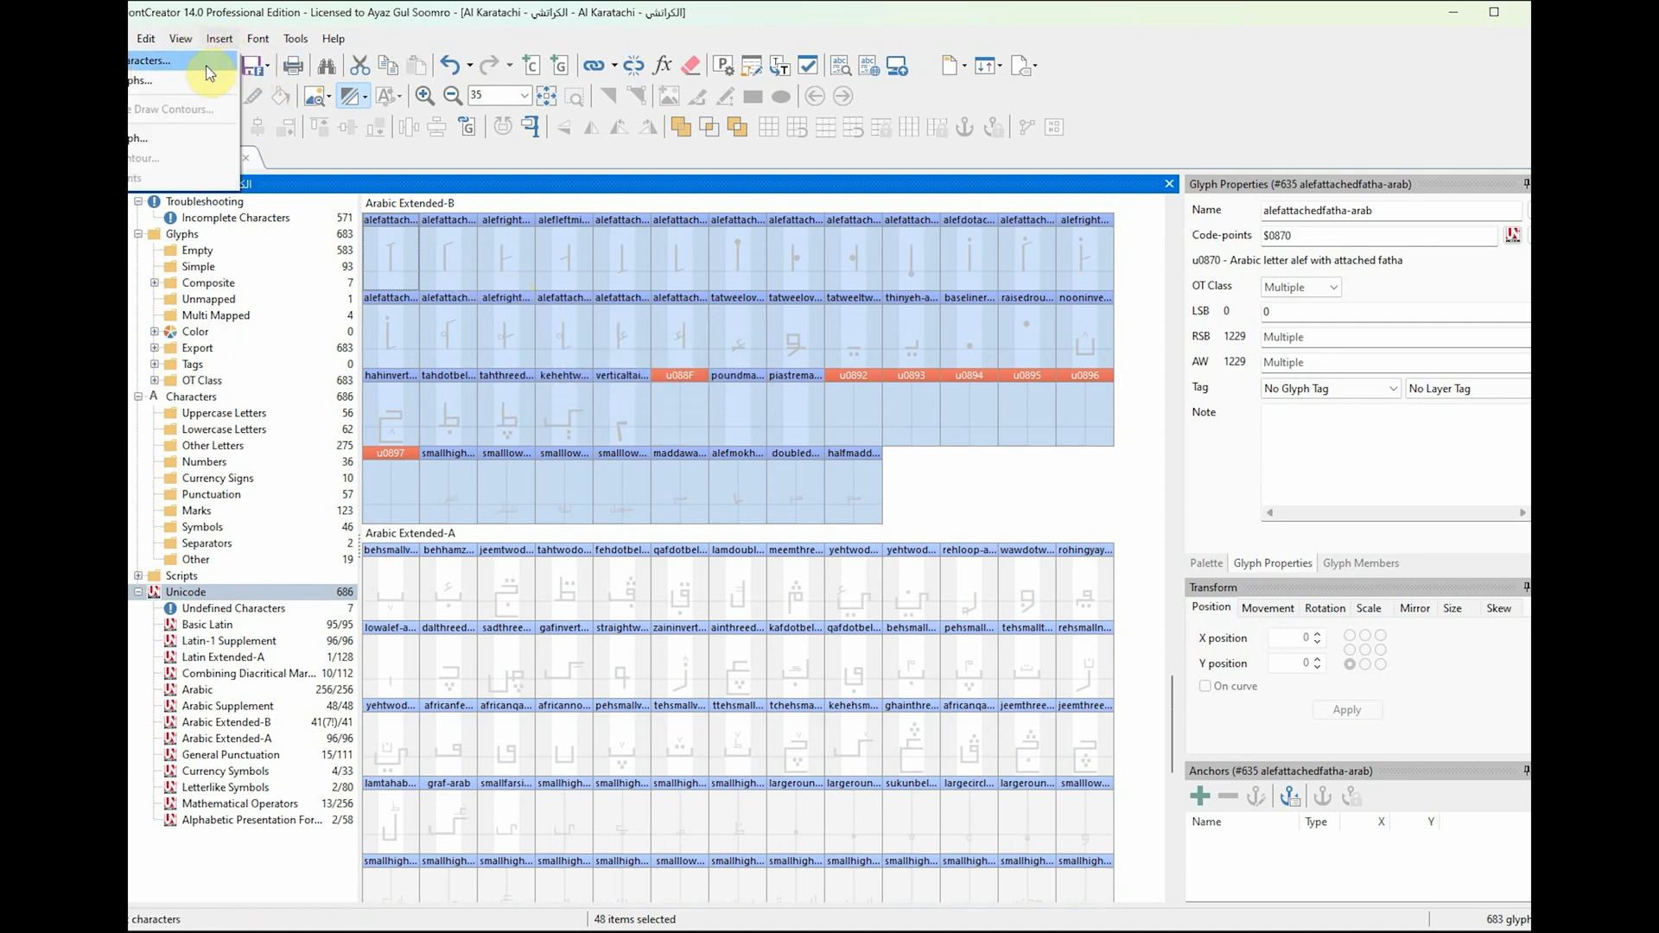
Step: Reopen the Insert Characters dialog, look through the list of Unicode blocks and choose Arabic Extended-C
click(208, 61)
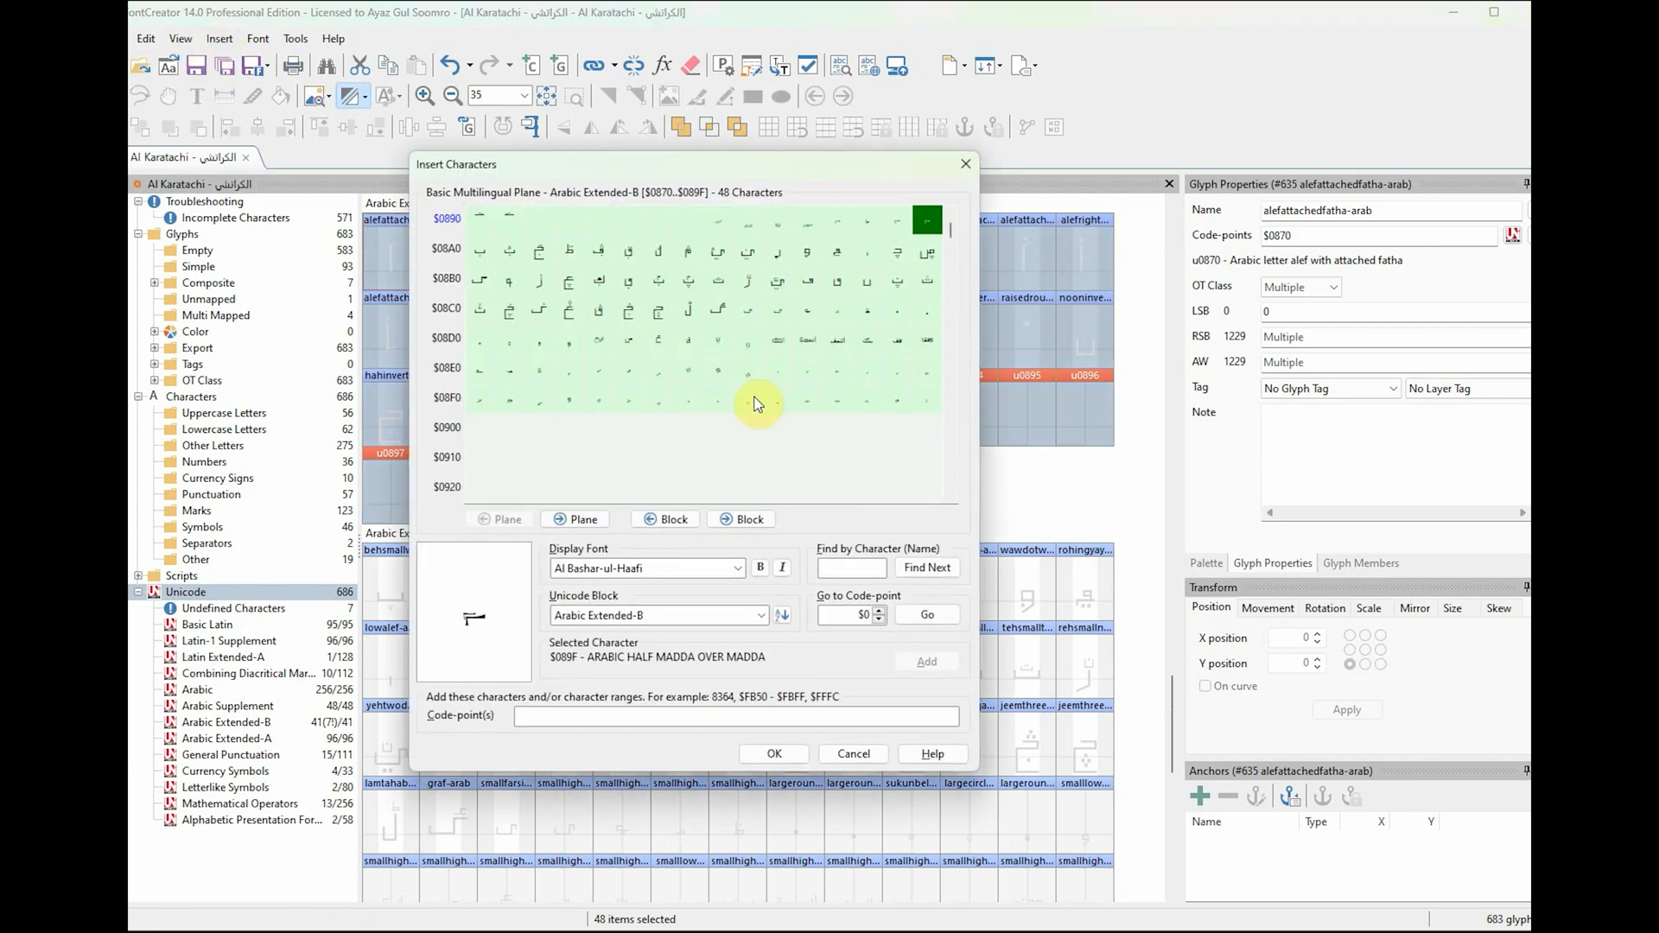
click(762, 616)
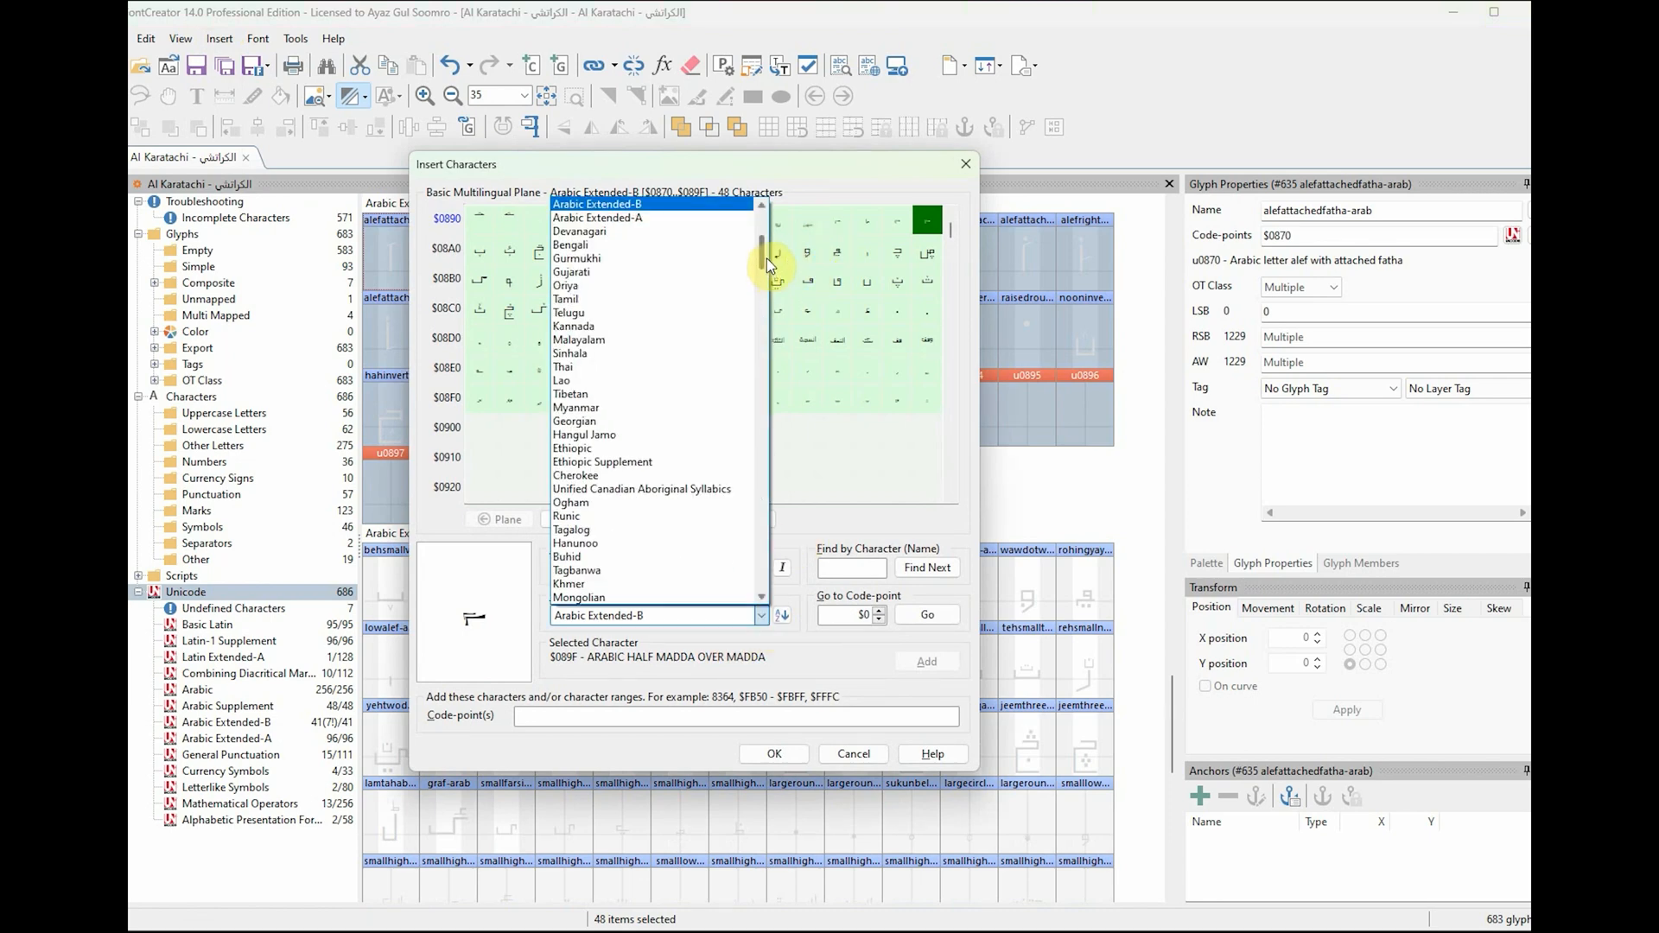
scroll(766, 258, up, 5)
scroll(764, 247, up, 1)
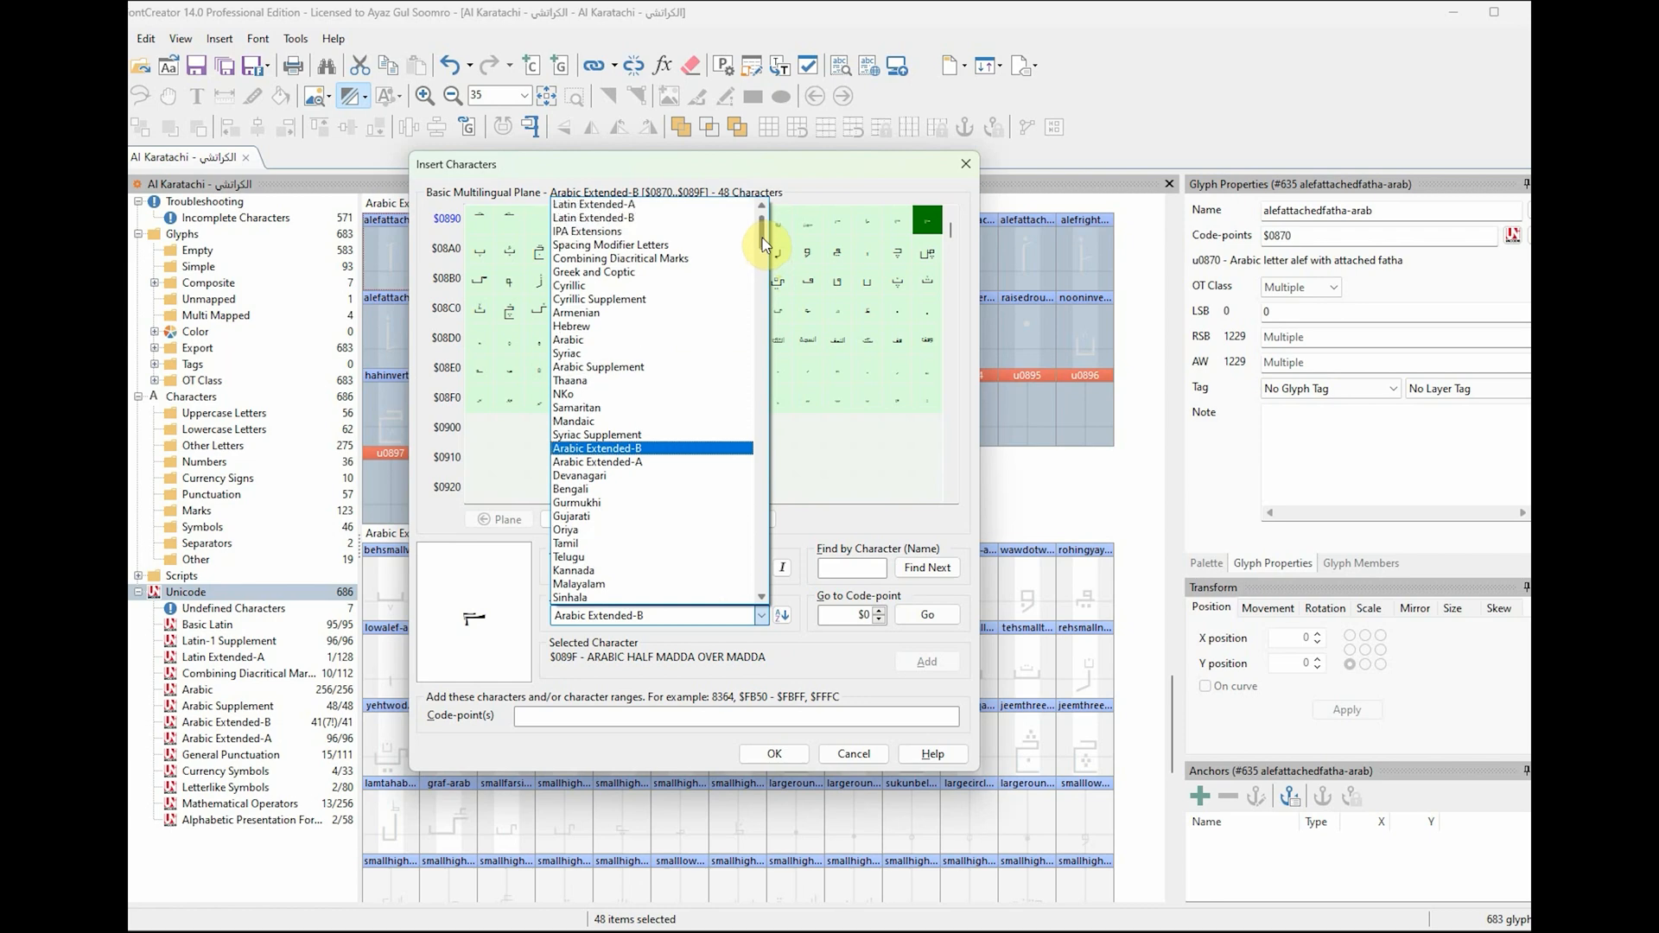
scroll(764, 243, up, 1)
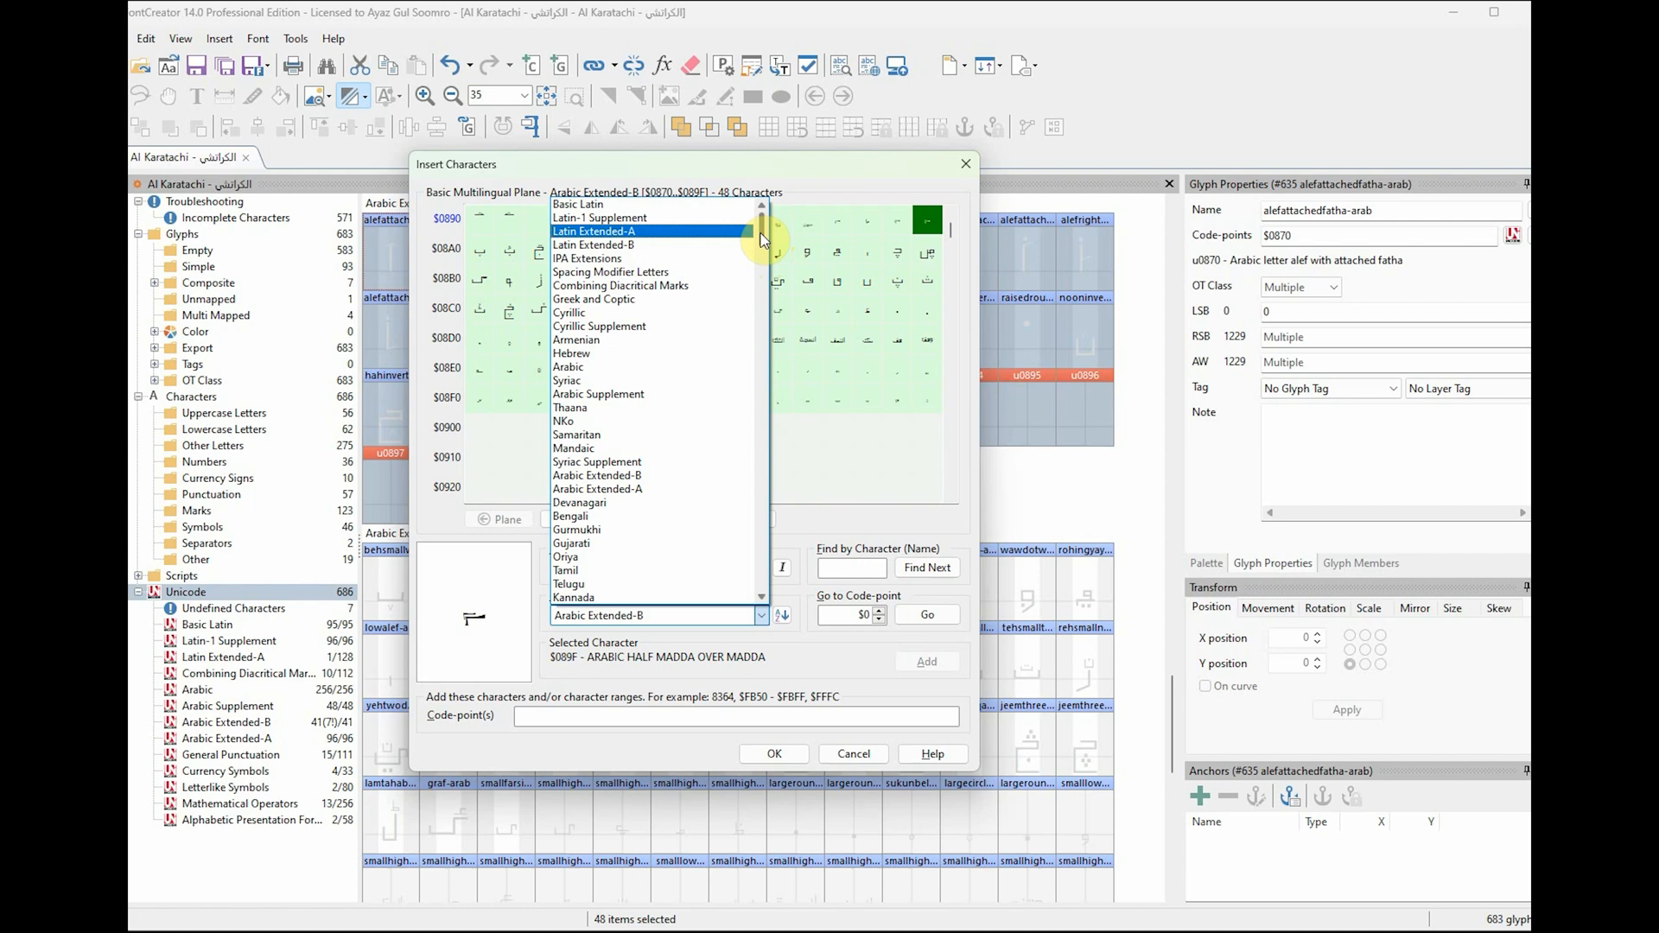
drag(762, 240, 763, 283)
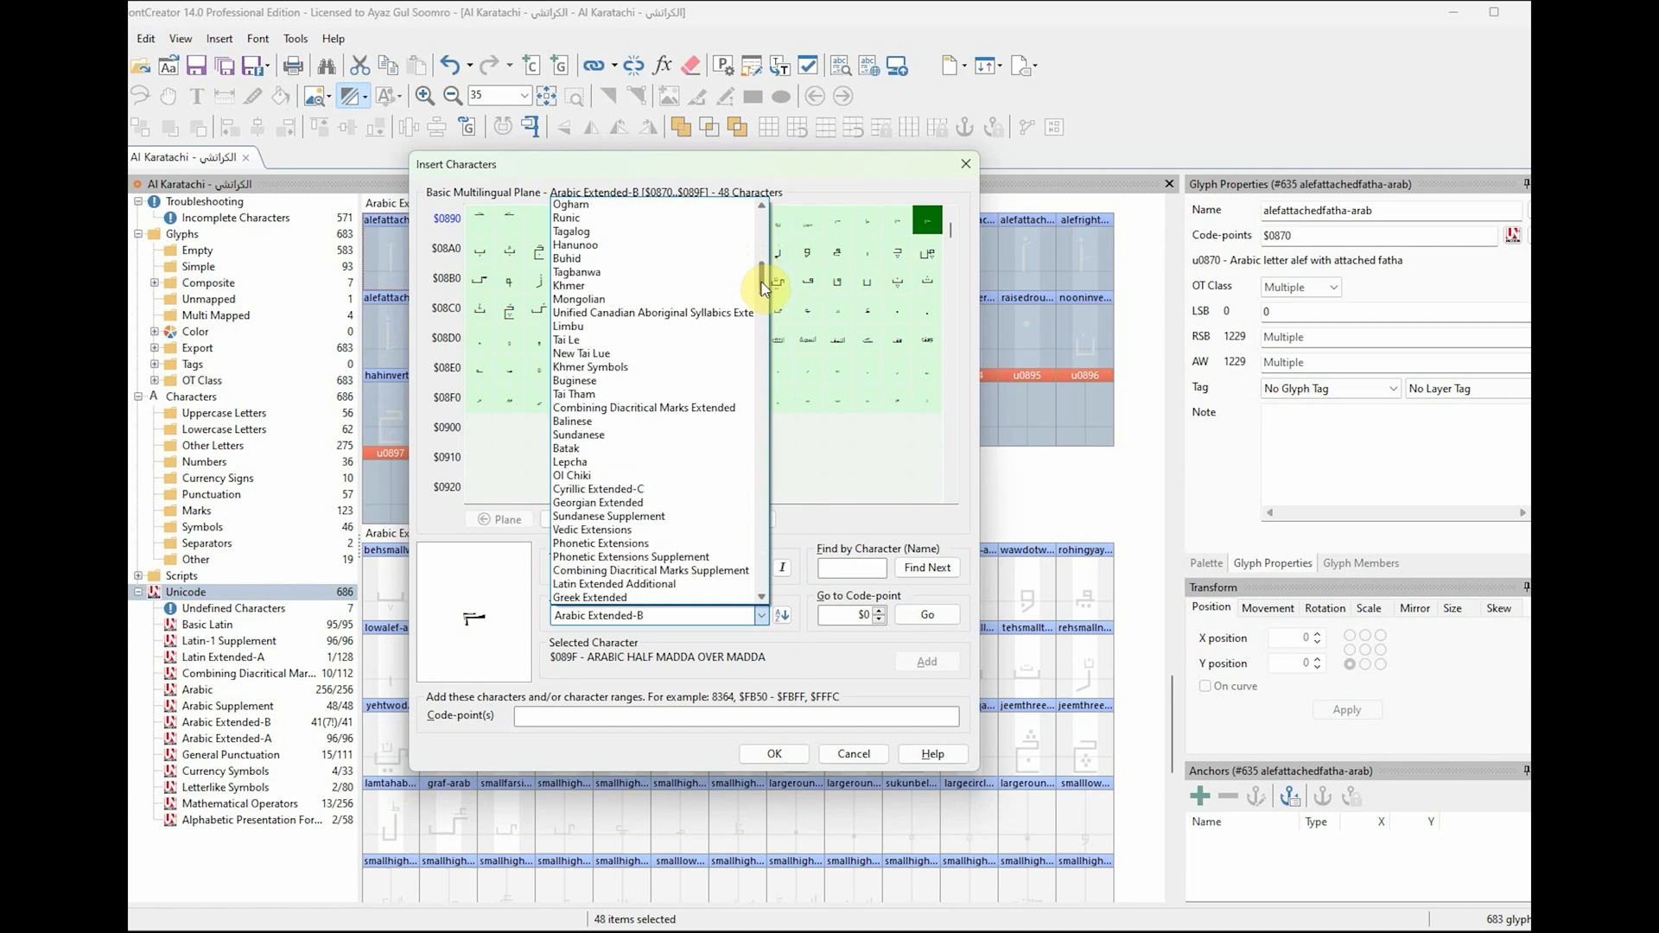
scroll(717, 445, down, 3)
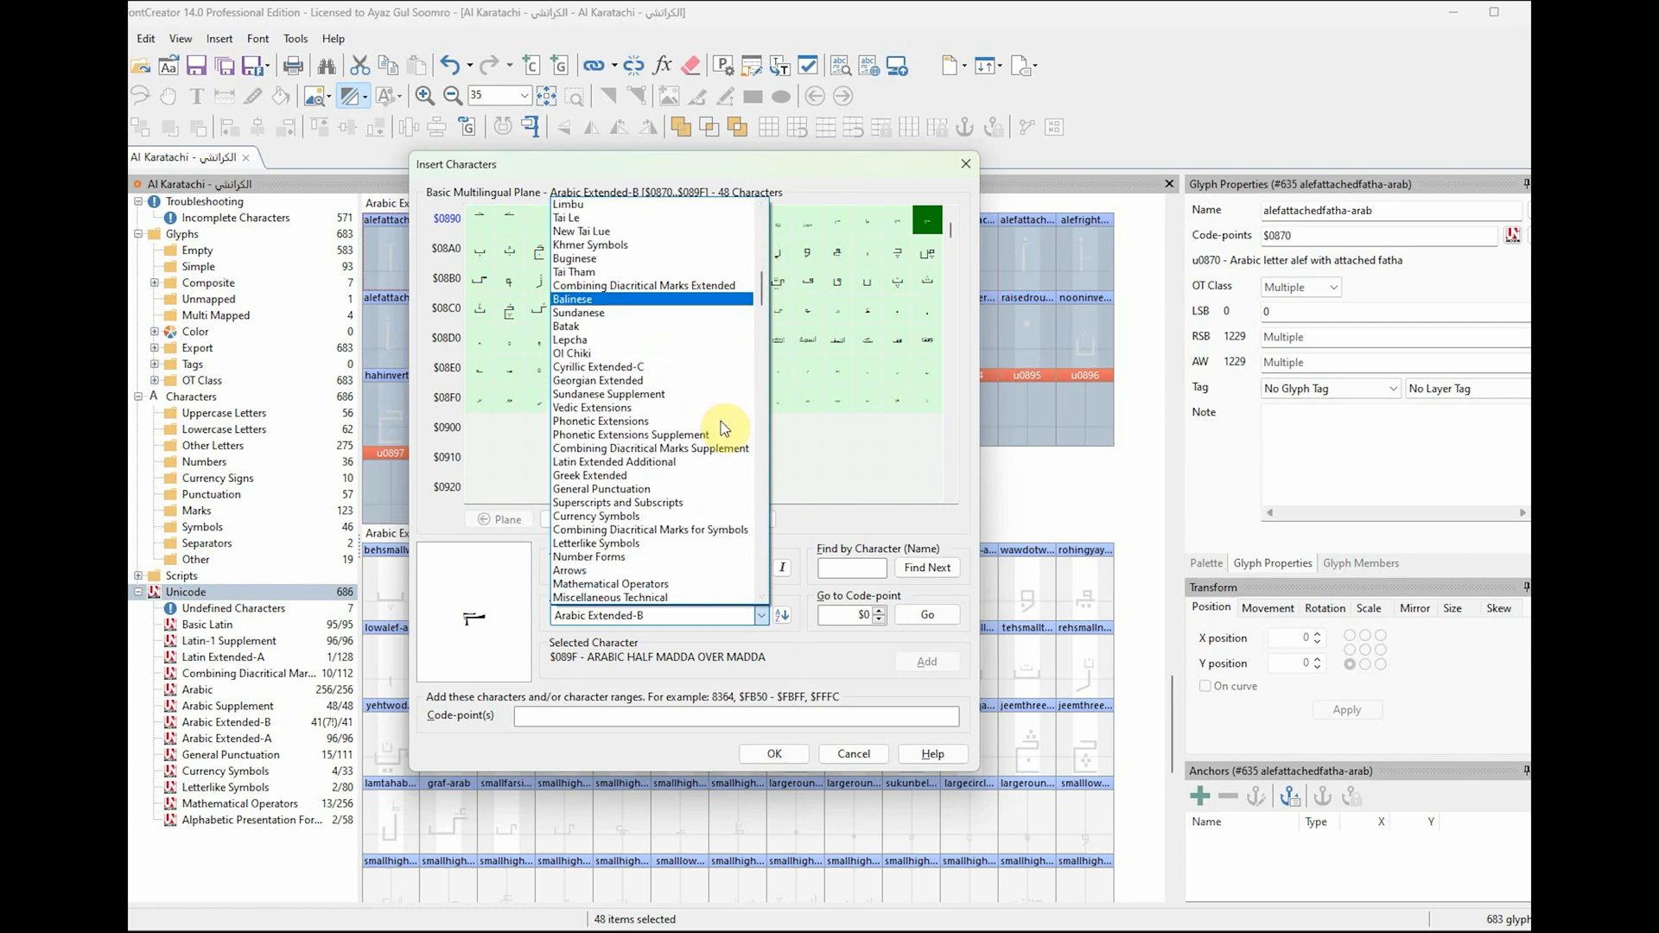
scroll(724, 428, down, 5)
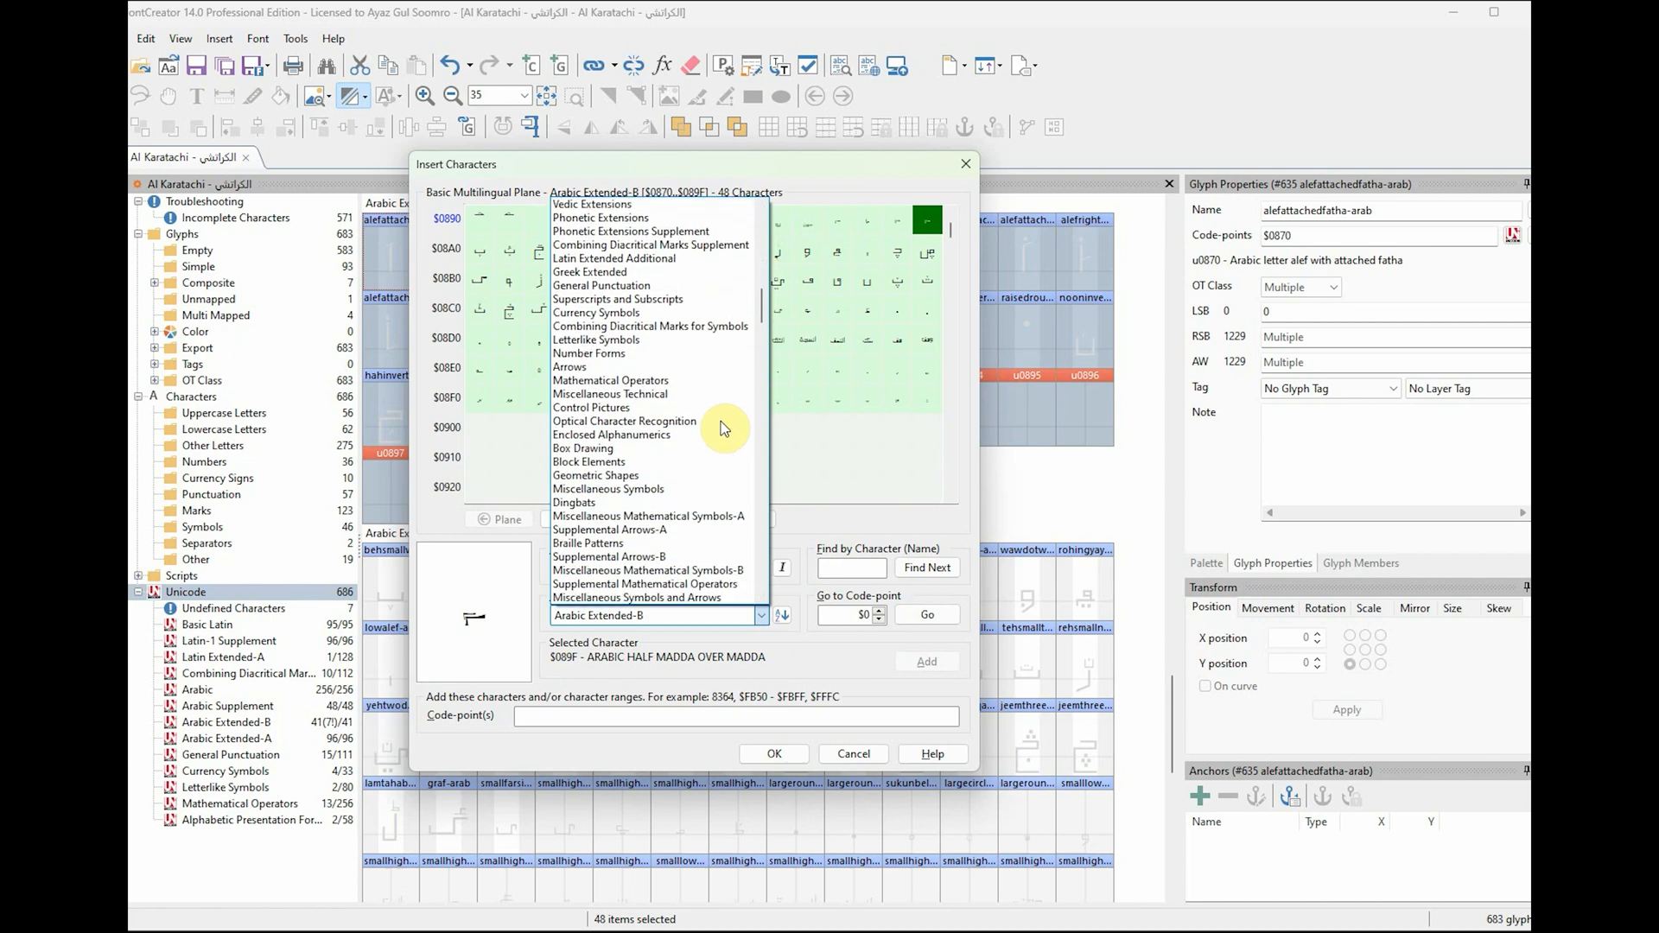
scroll(724, 429, down, 4)
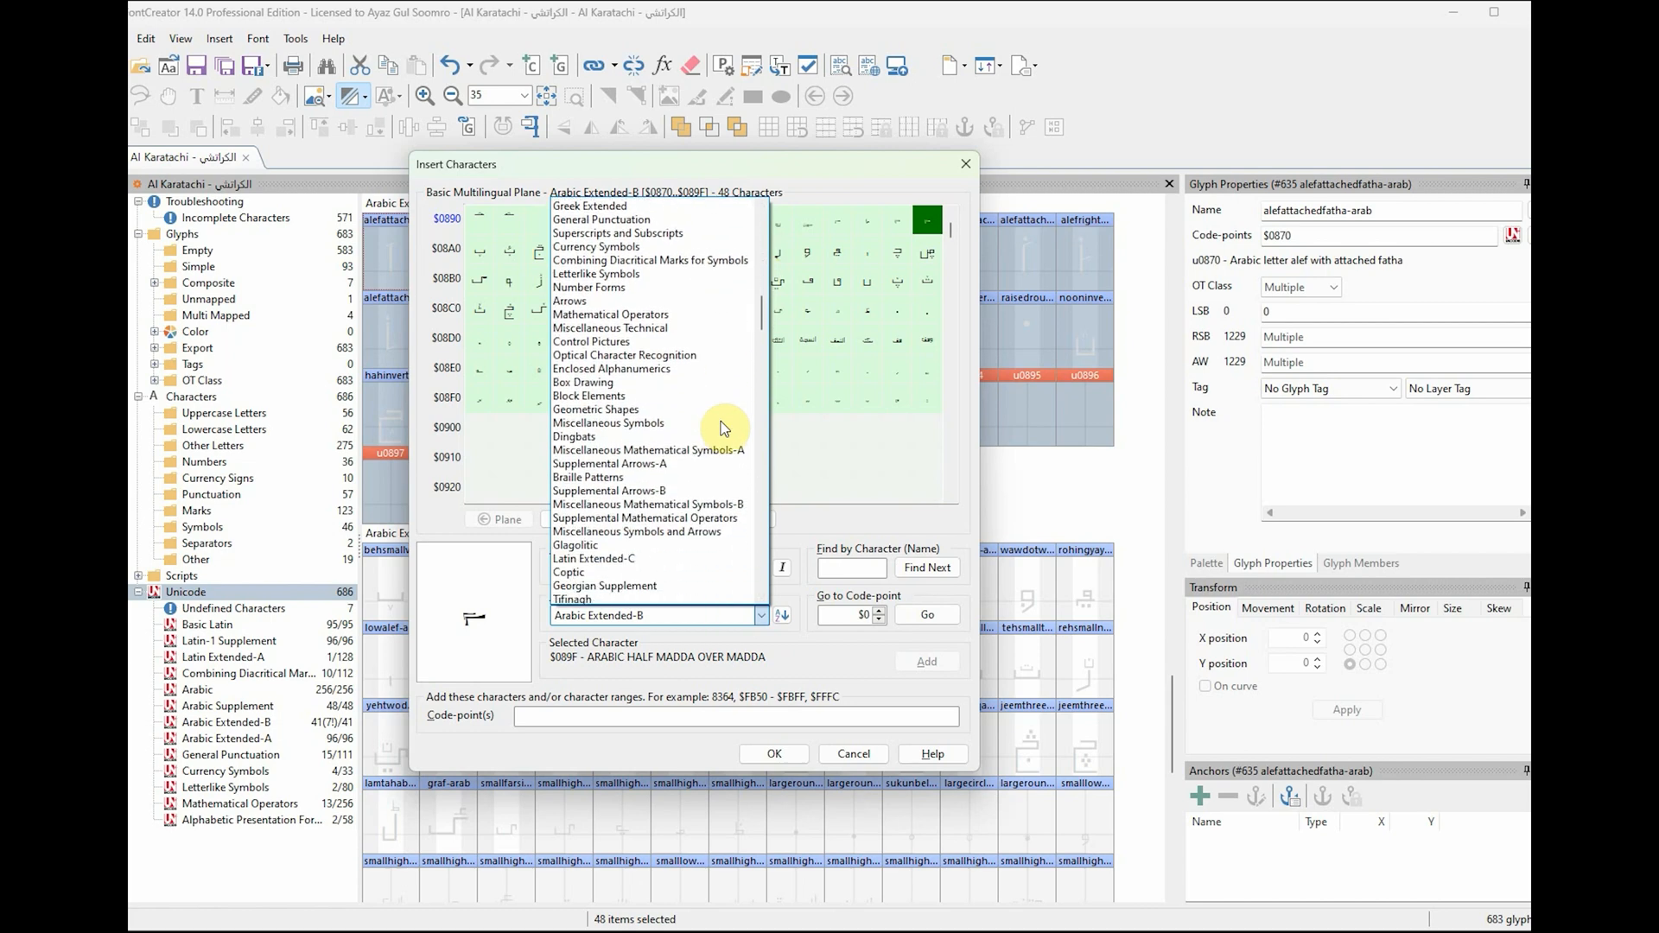
scroll(724, 429, down, 2)
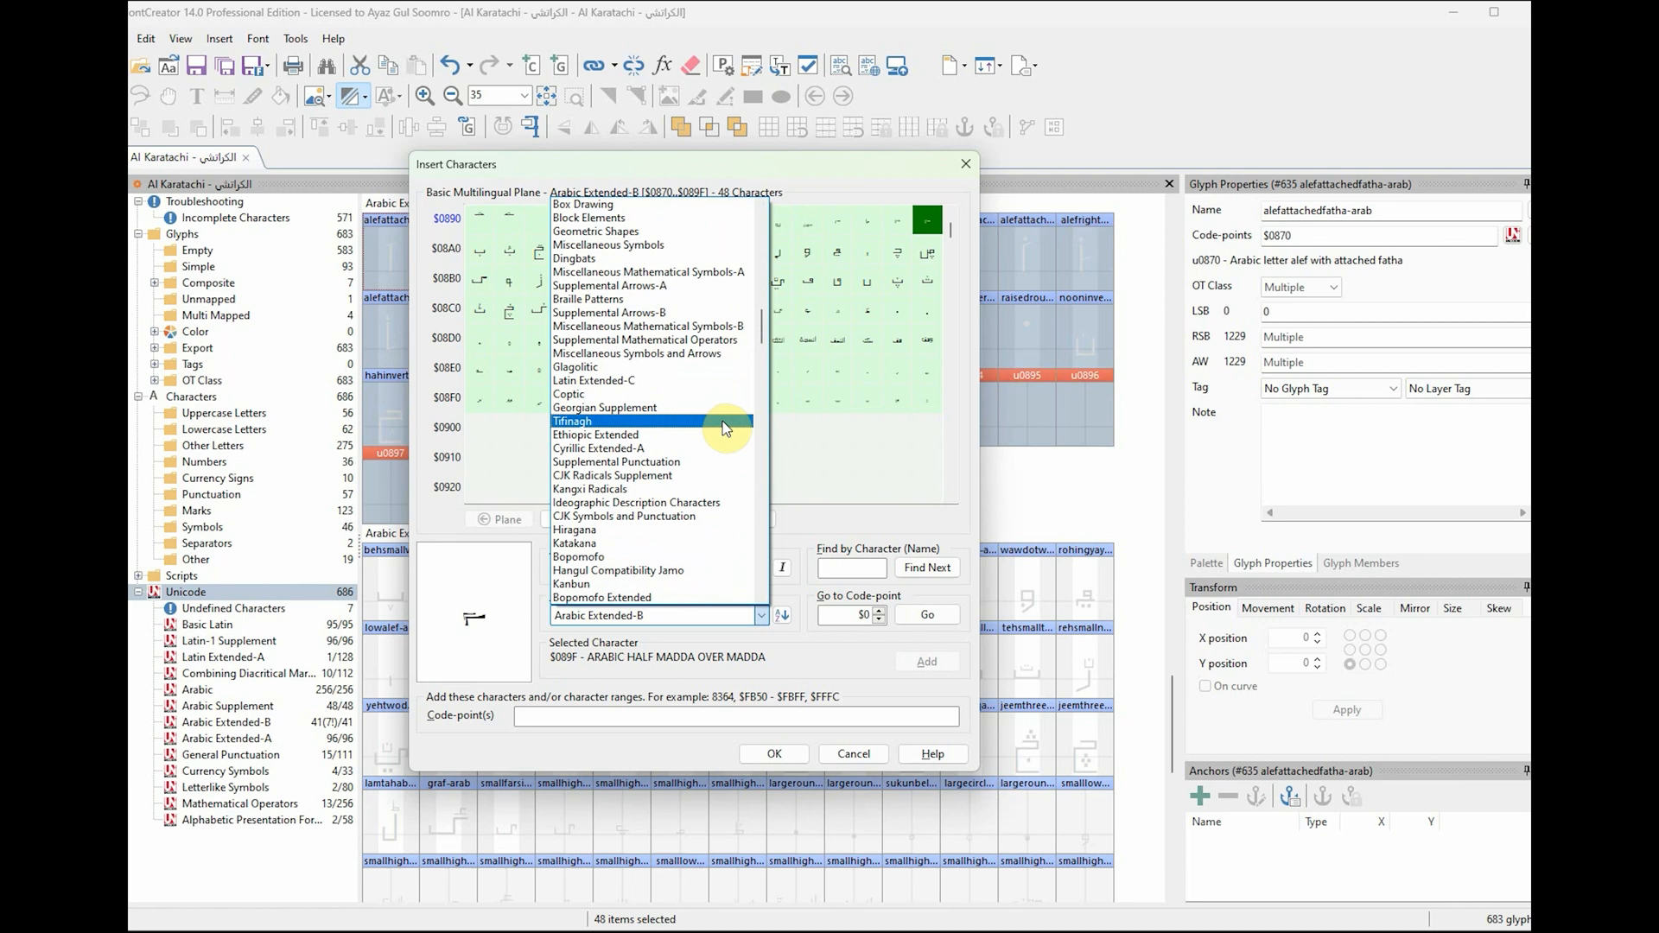
mouse_move(764, 325)
mouse_down()
mouse_move(764, 368)
mouse_move(780, 225)
mouse_up()
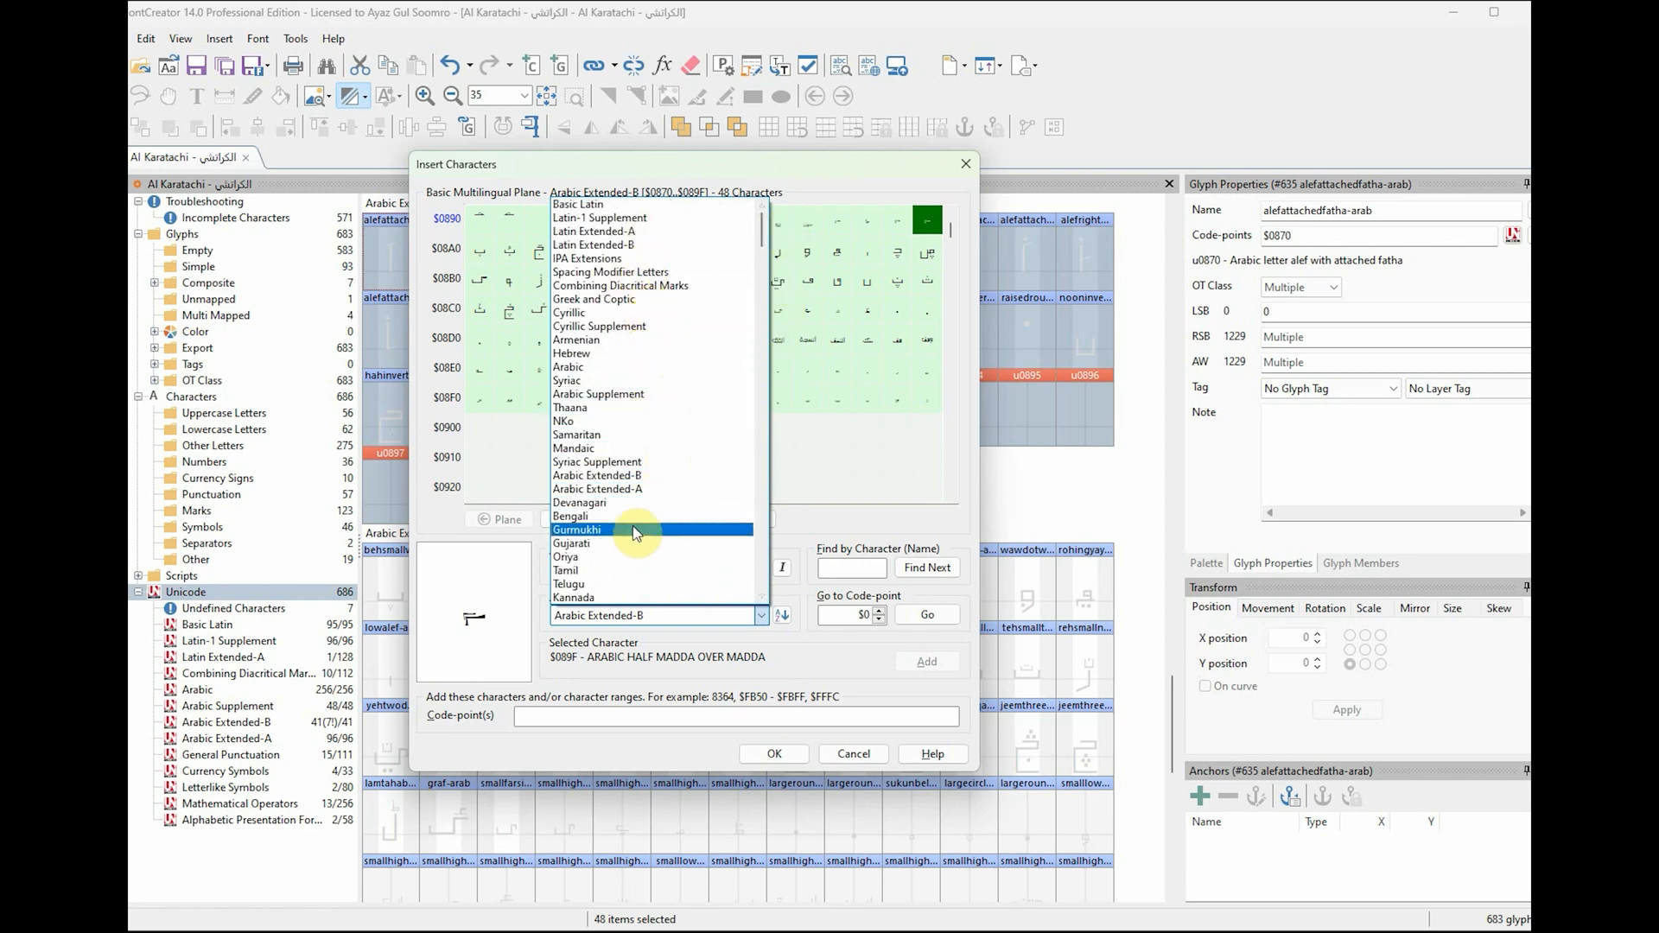
scroll(679, 531, down, 3)
scroll(682, 542, down, 4)
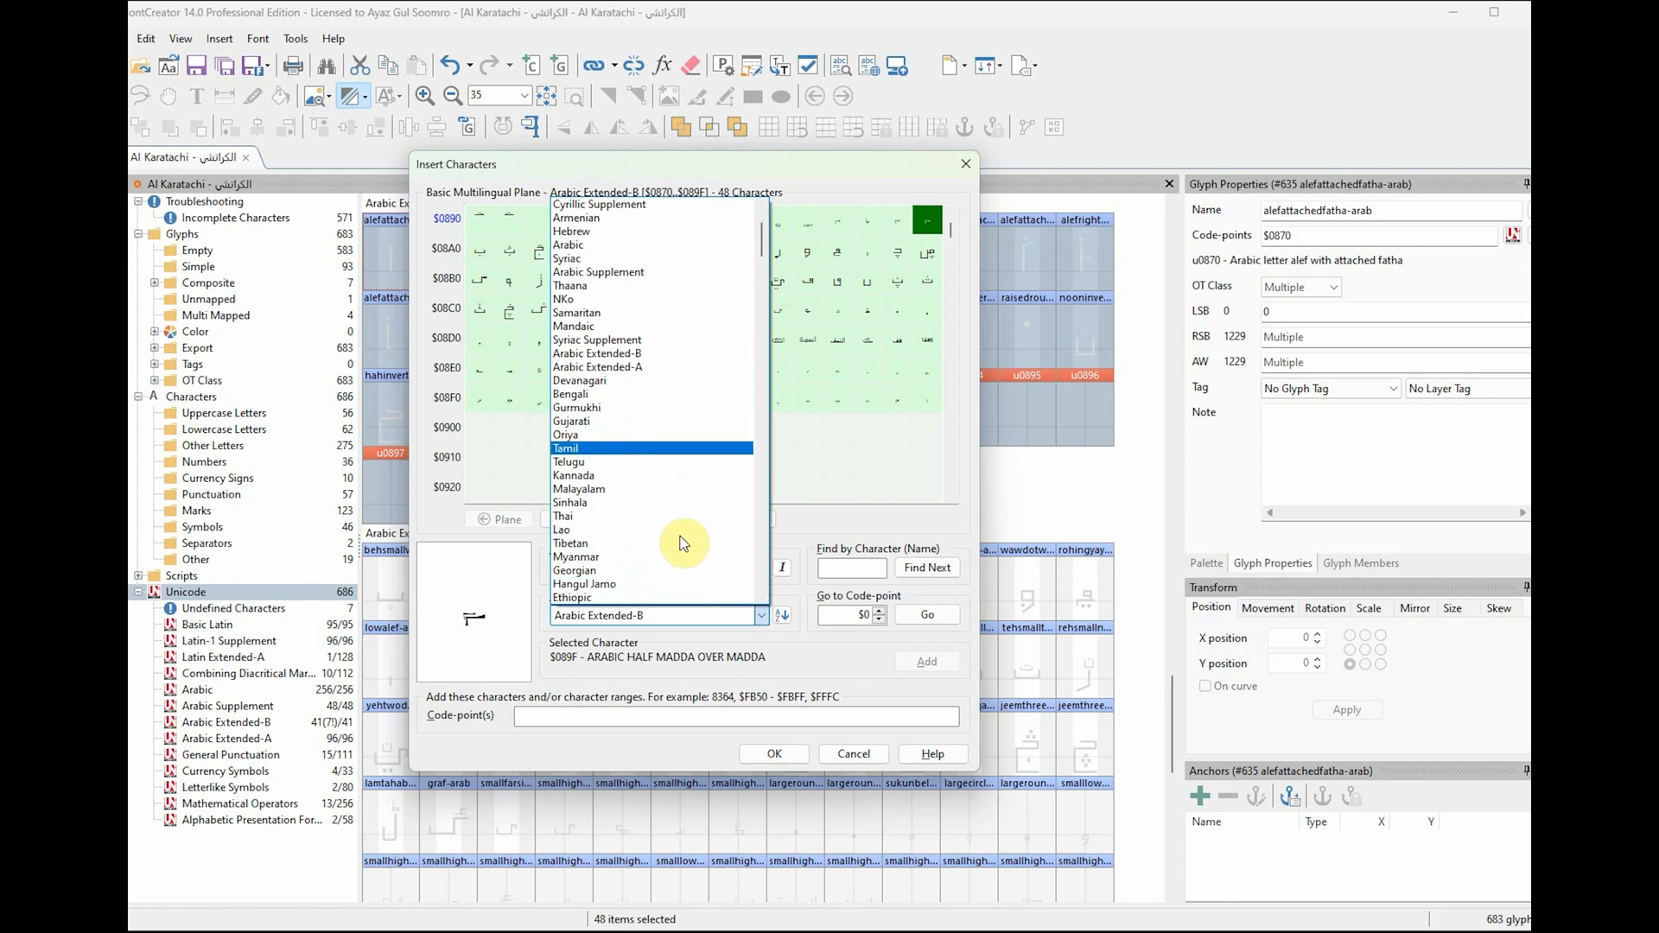
scroll(743, 508, down, 5)
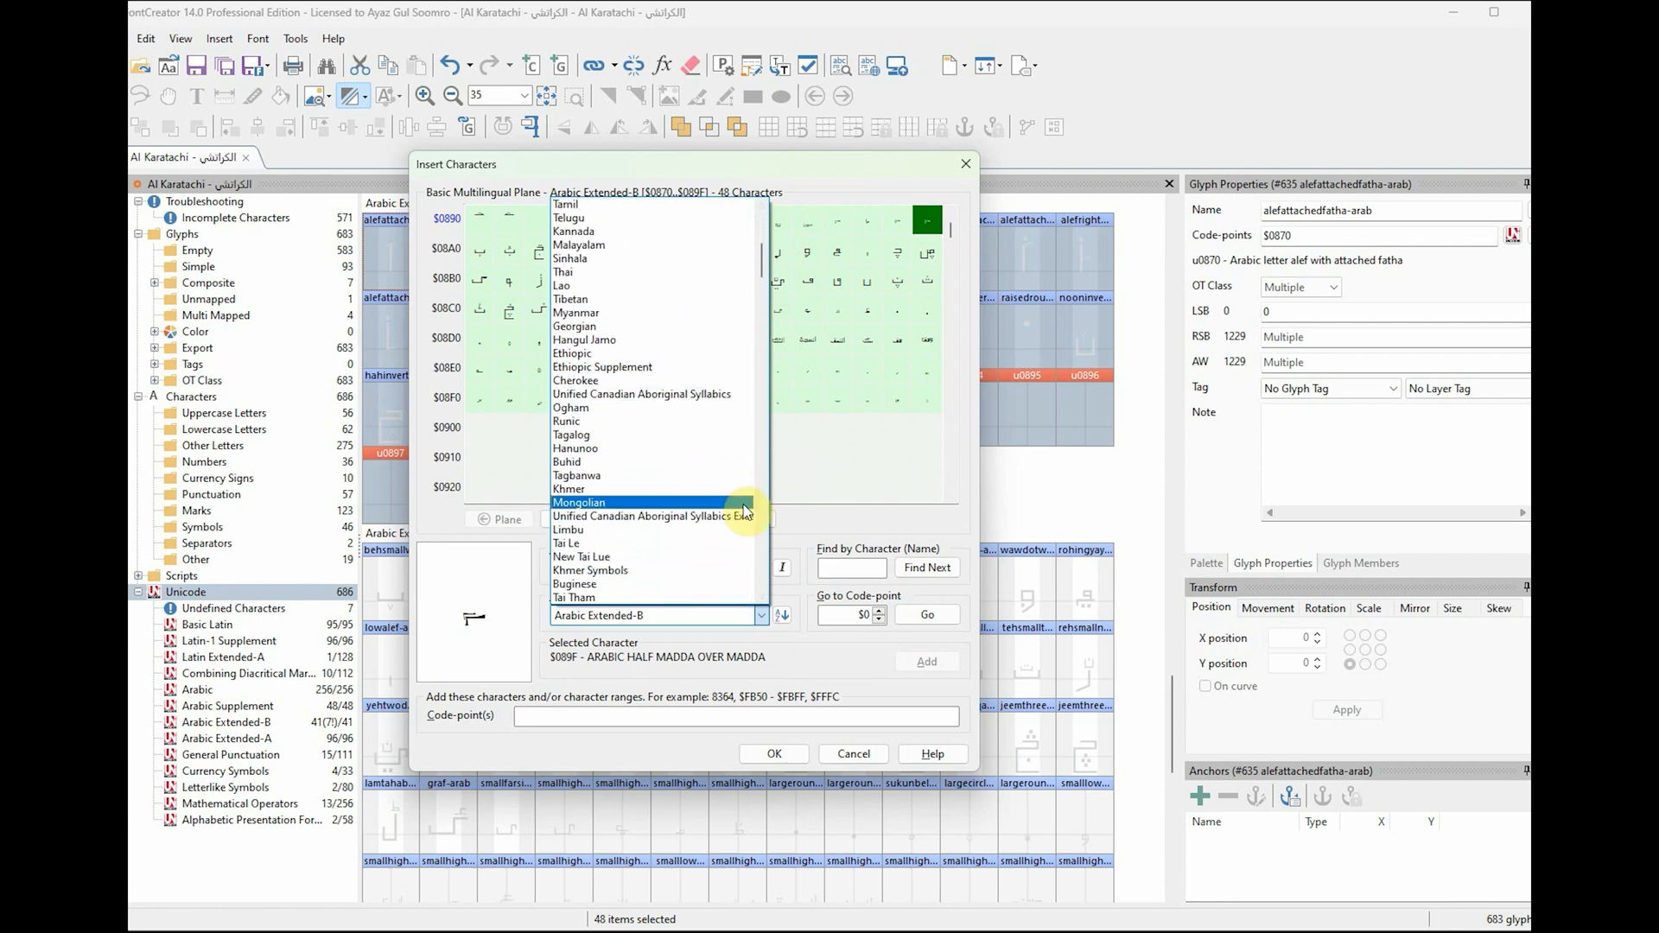
scroll(733, 504, down, 2)
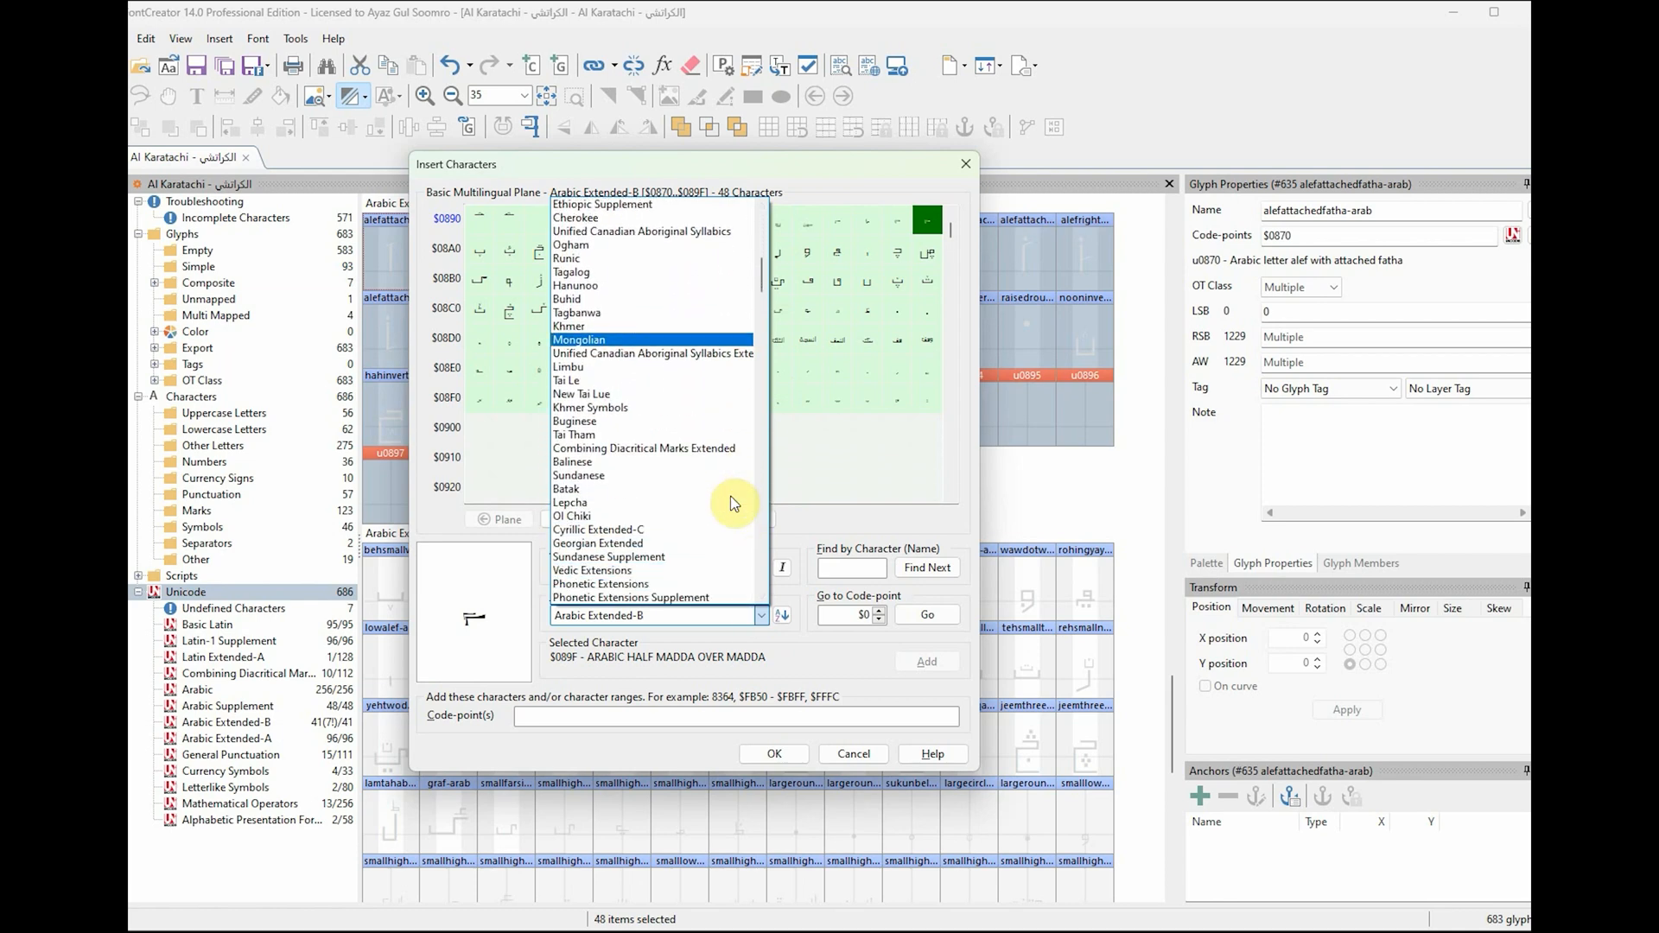
scroll(734, 503, down, 7)
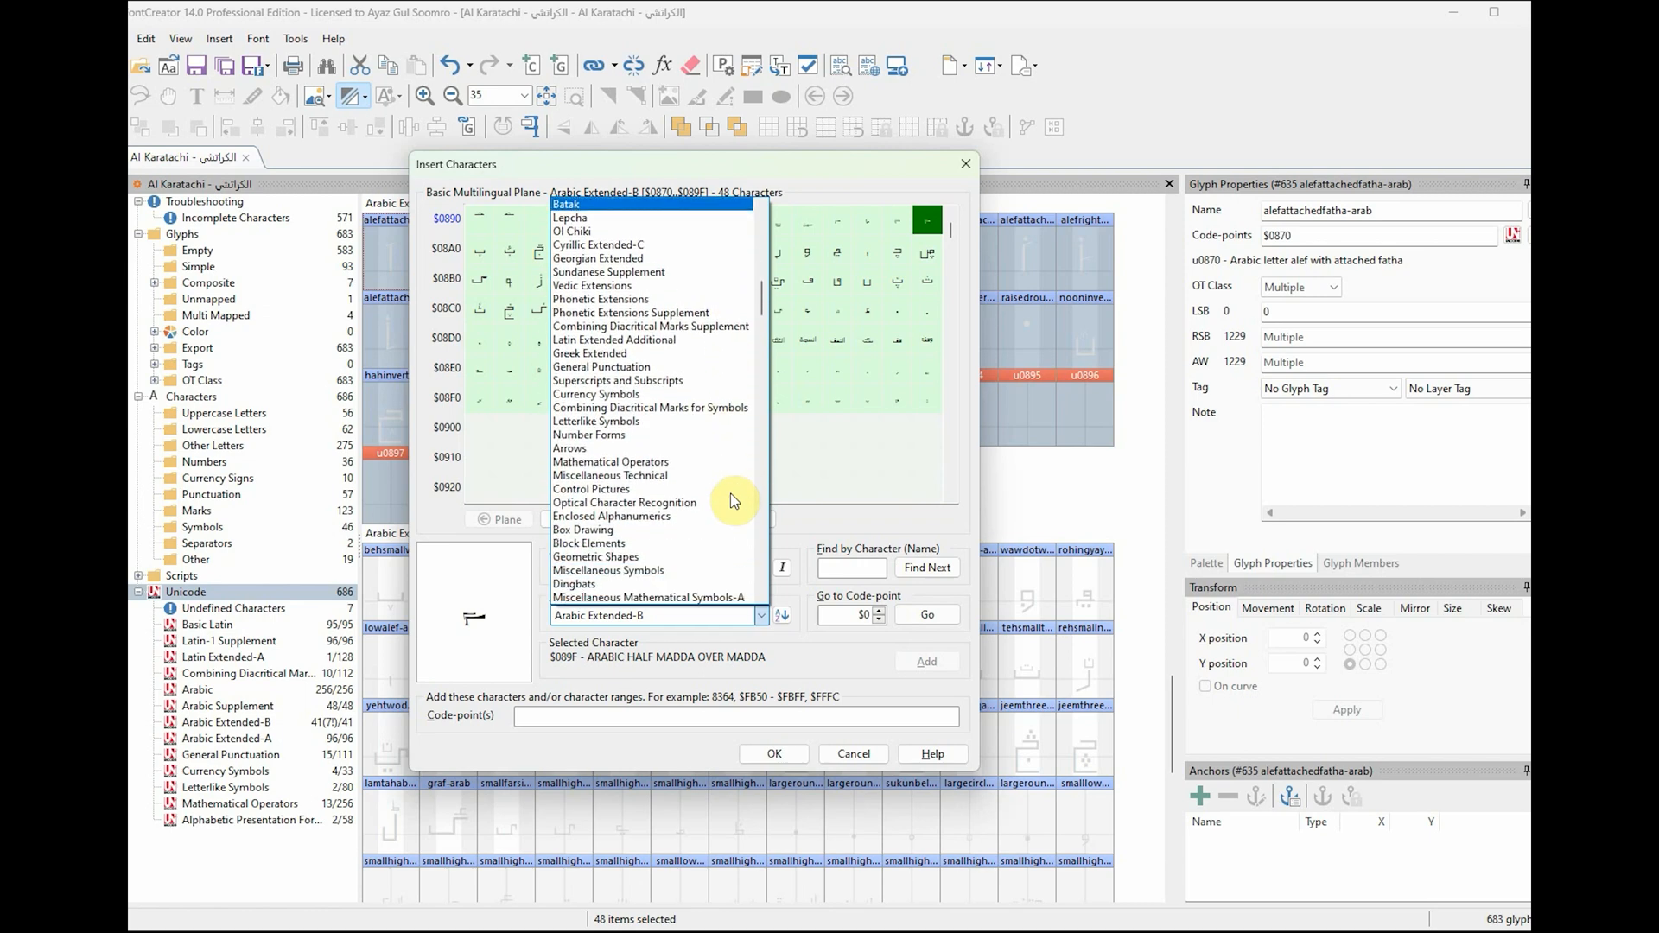
scroll(734, 501, down, 5)
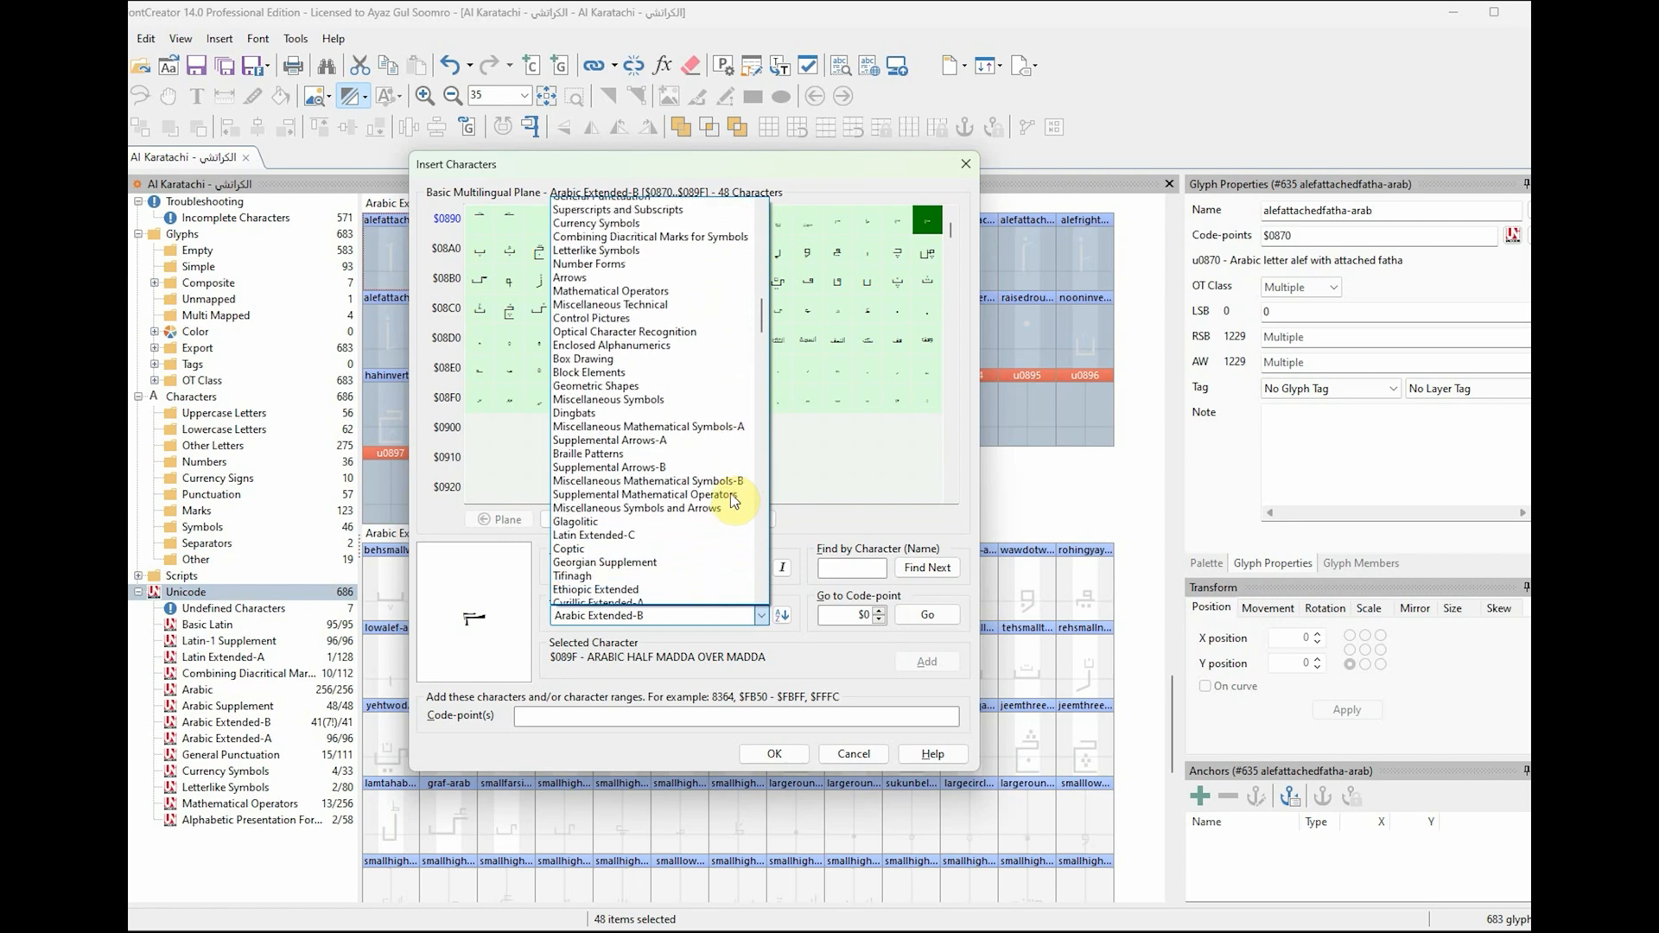
scroll(670, 508, down, 3)
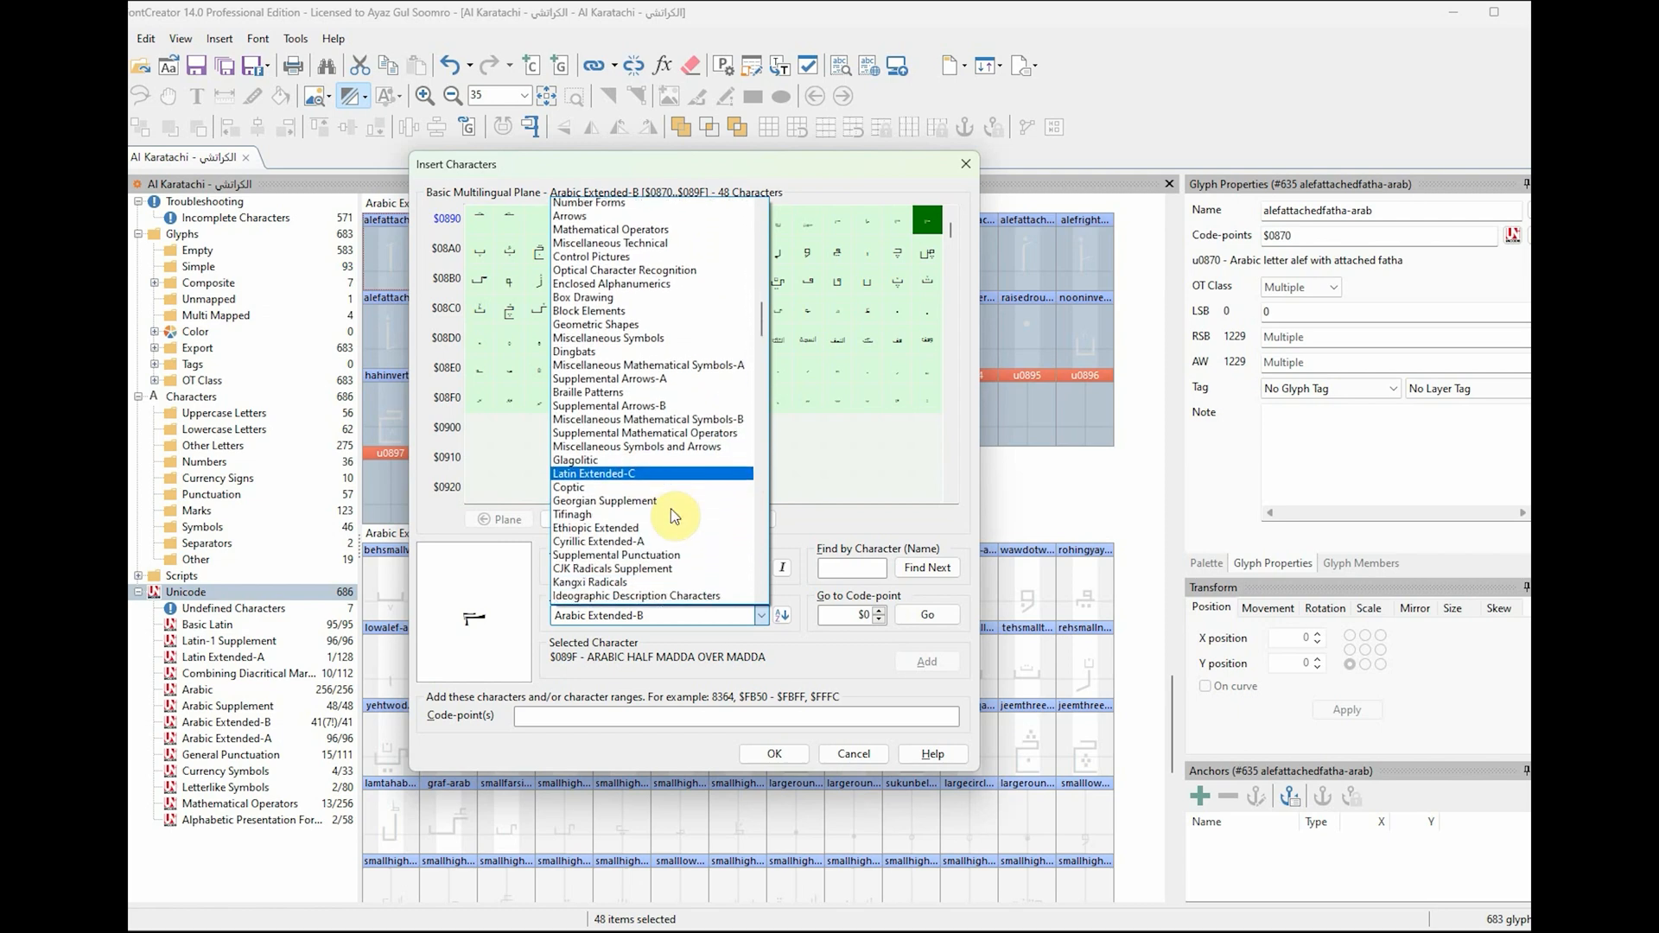
scroll(671, 508, down, 5)
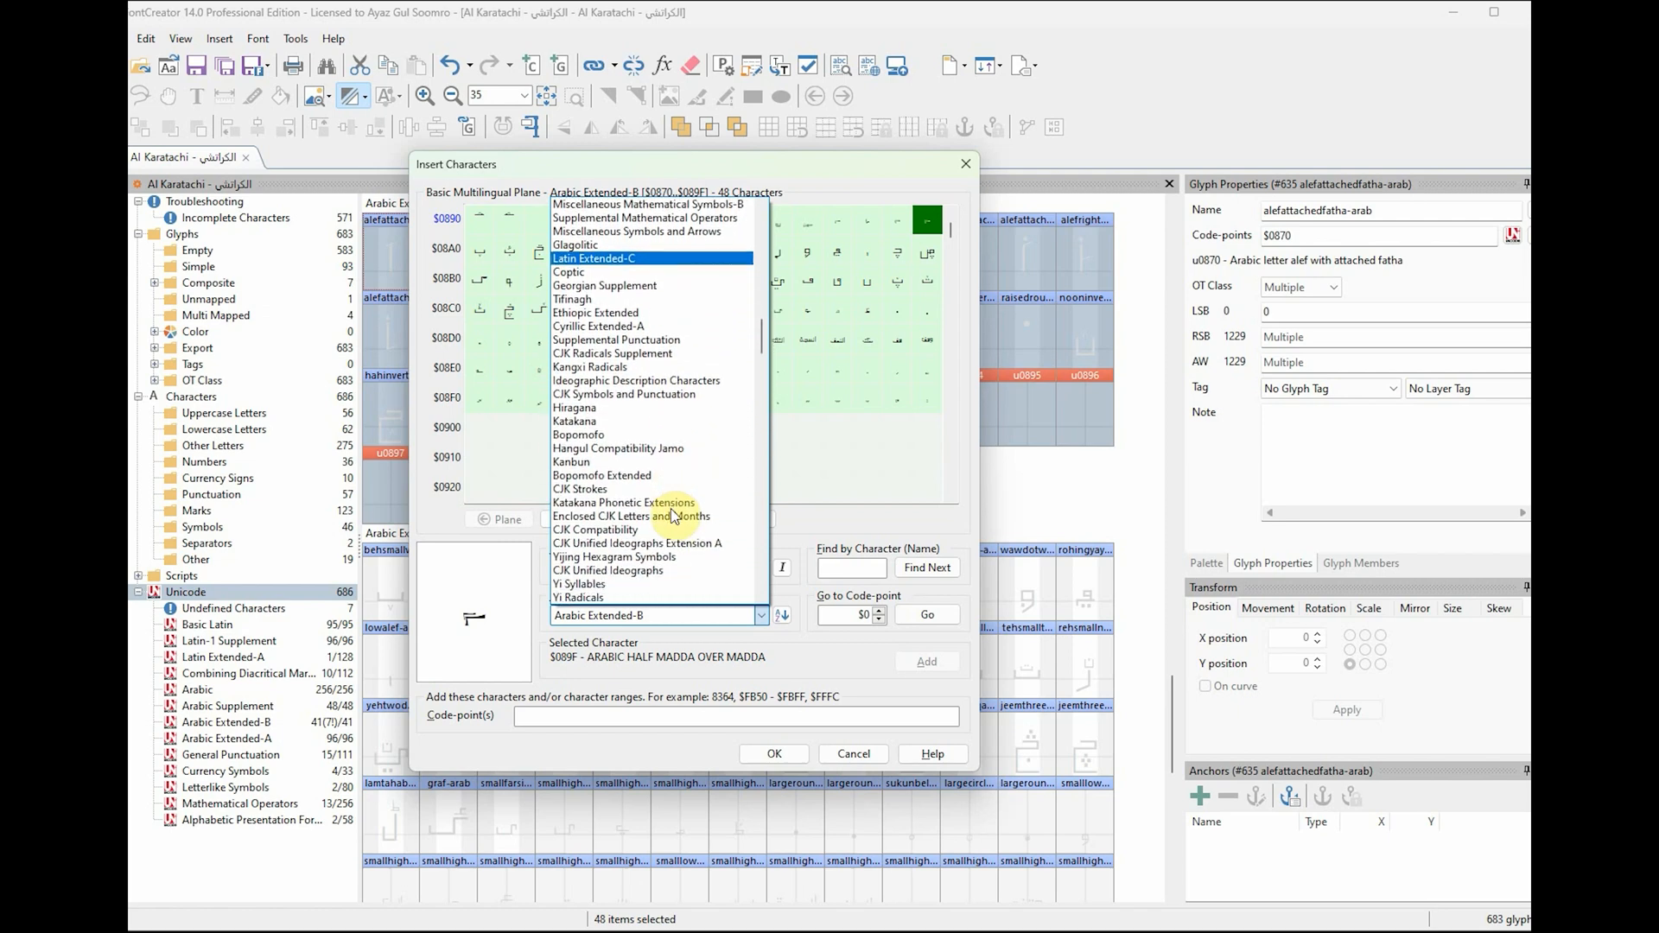
scroll(671, 508, down, 2)
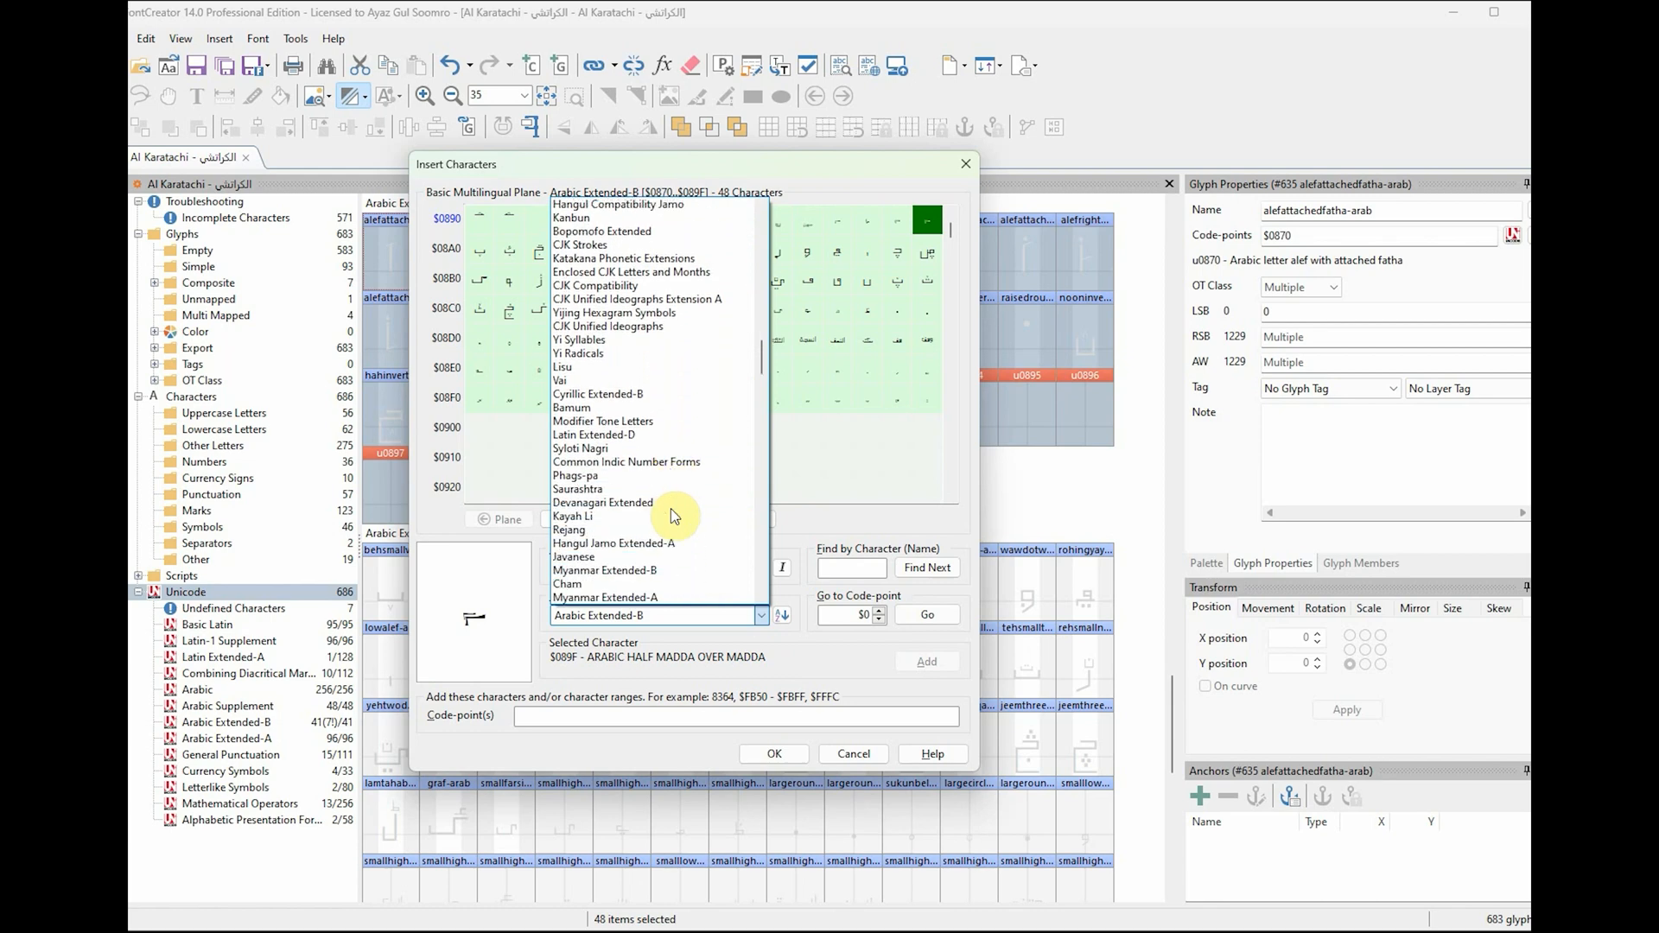
scroll(671, 508, down, 4)
scroll(671, 508, down, 5)
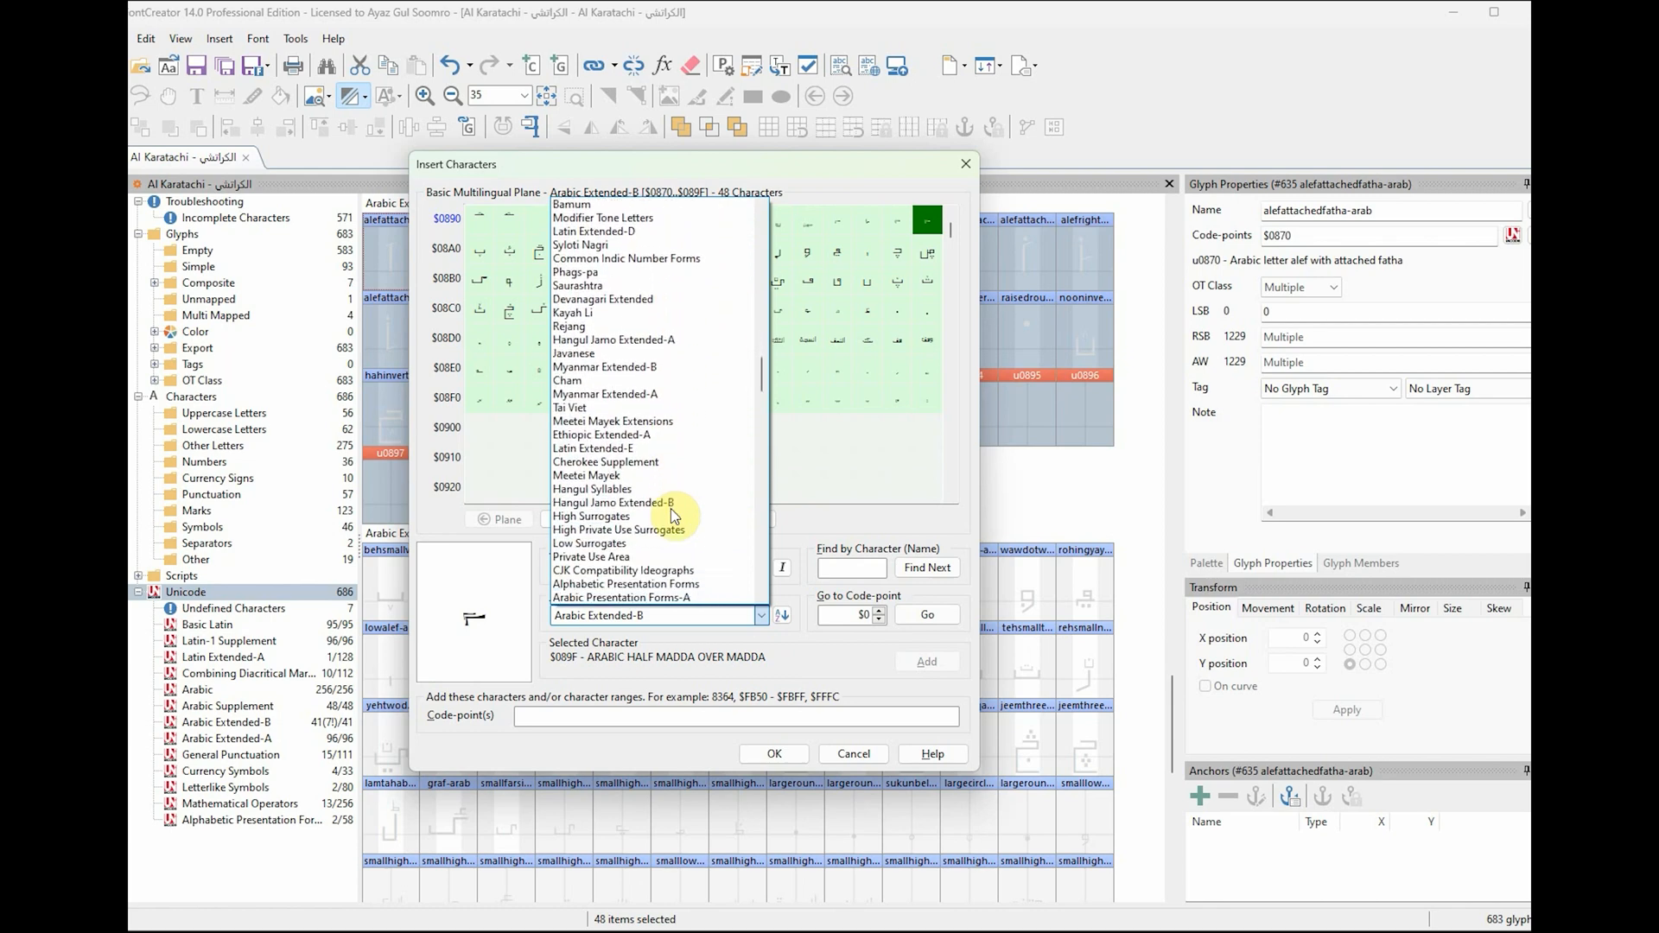
scroll(671, 508, down, 4)
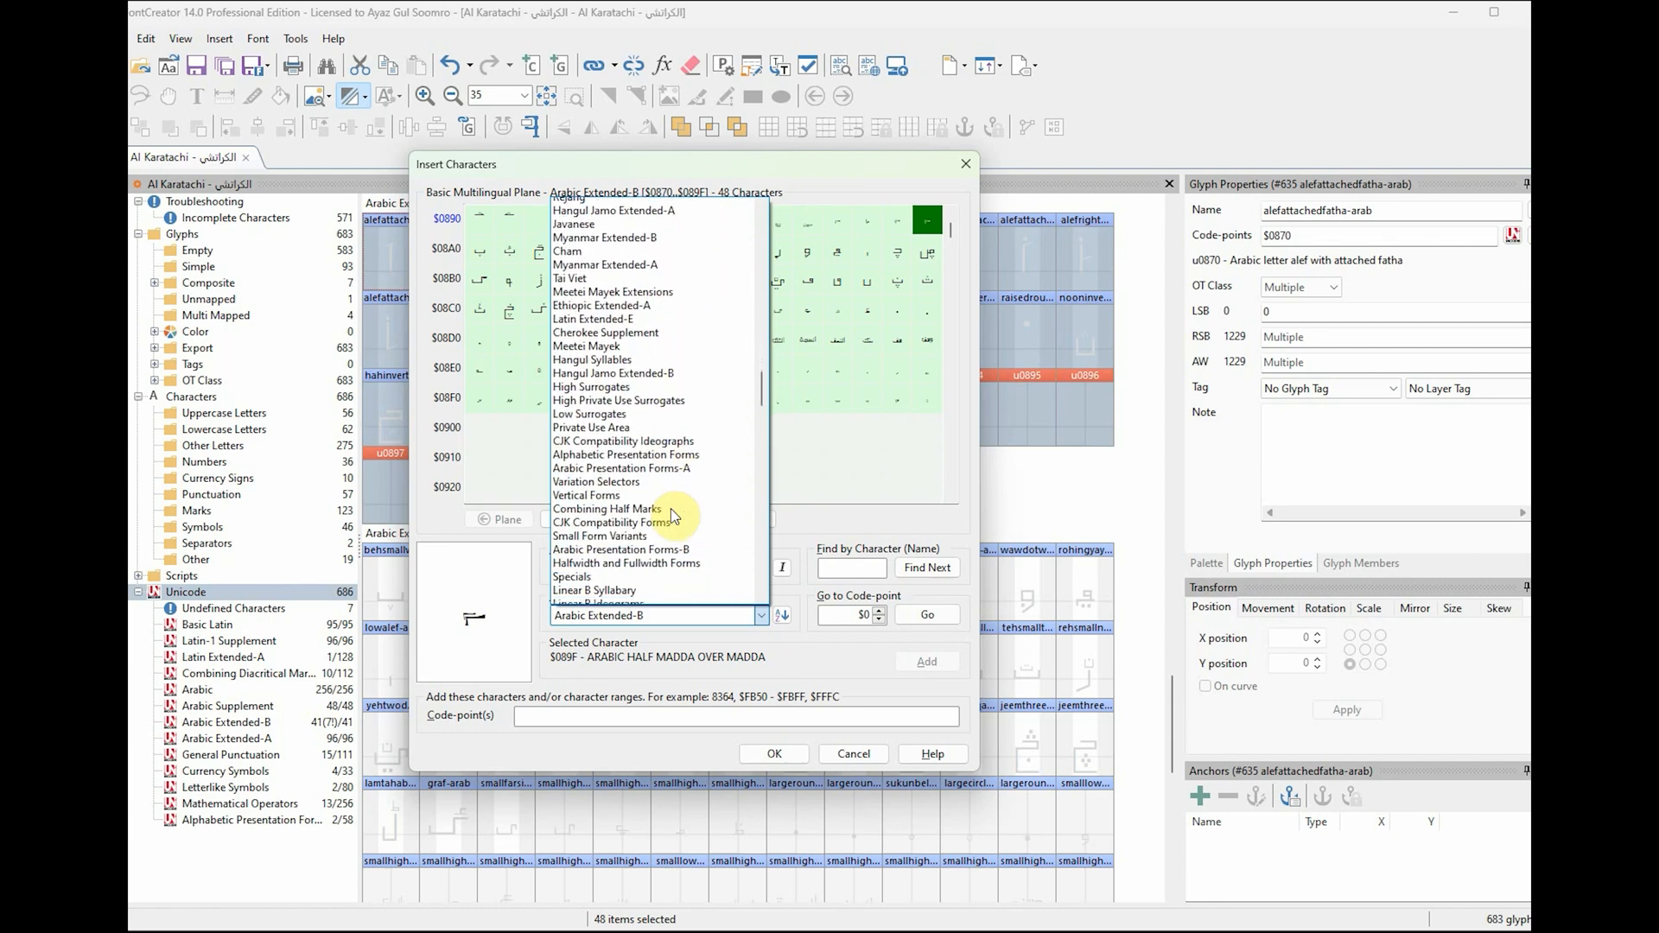
scroll(671, 508, down, 7)
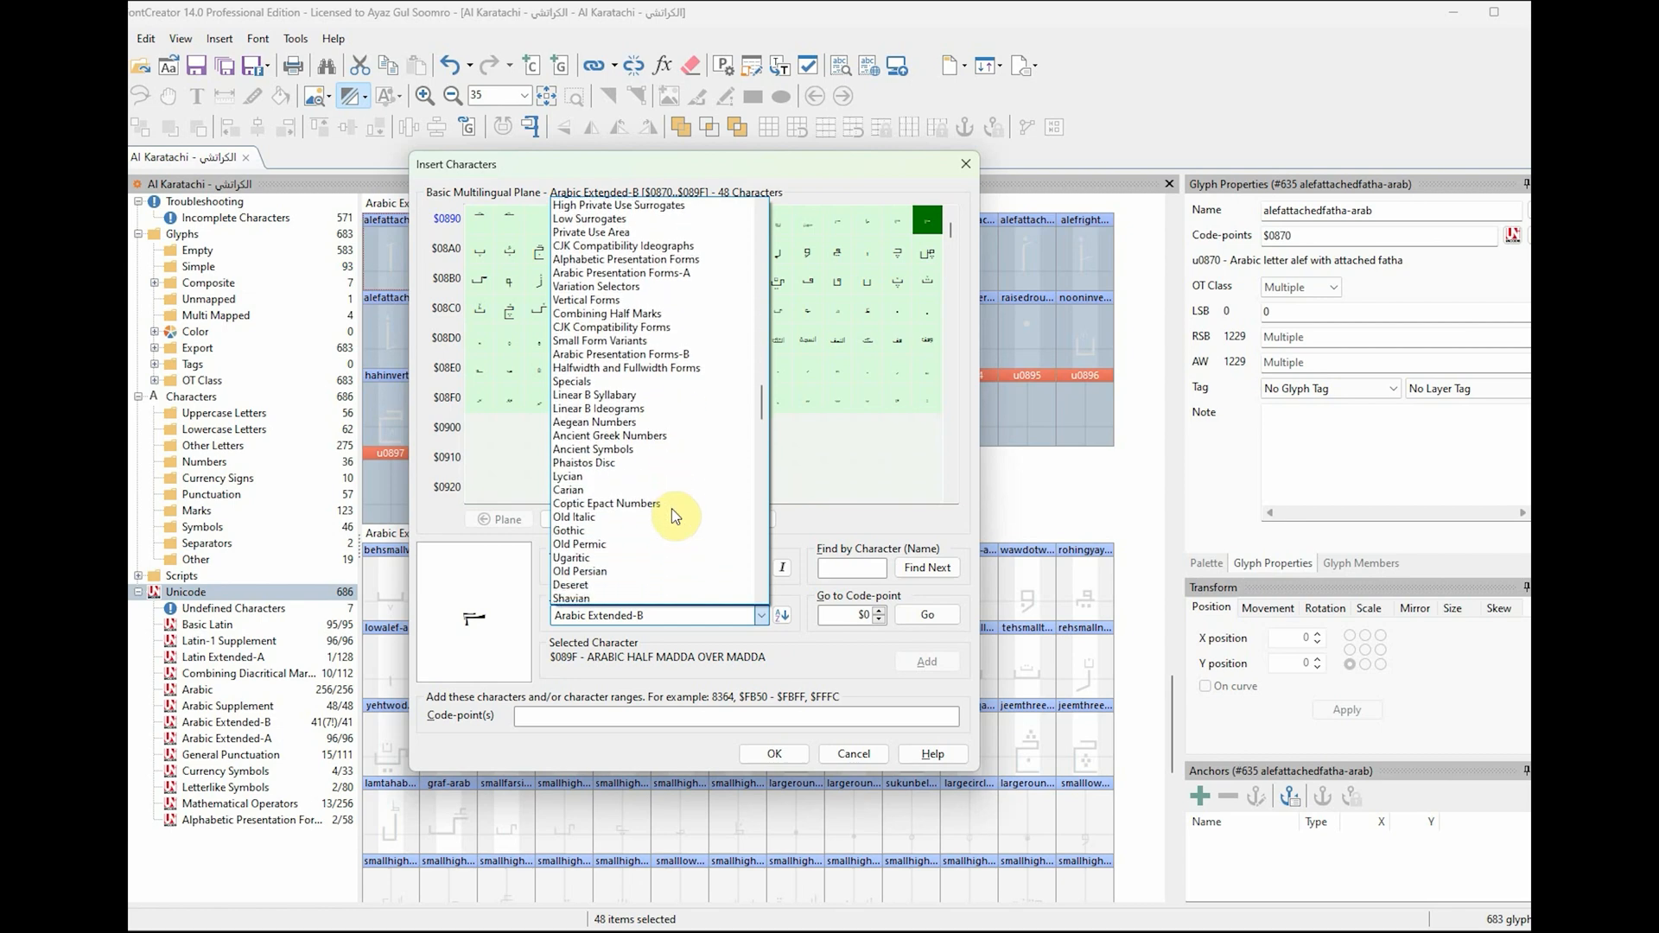
scroll(671, 508, down, 5)
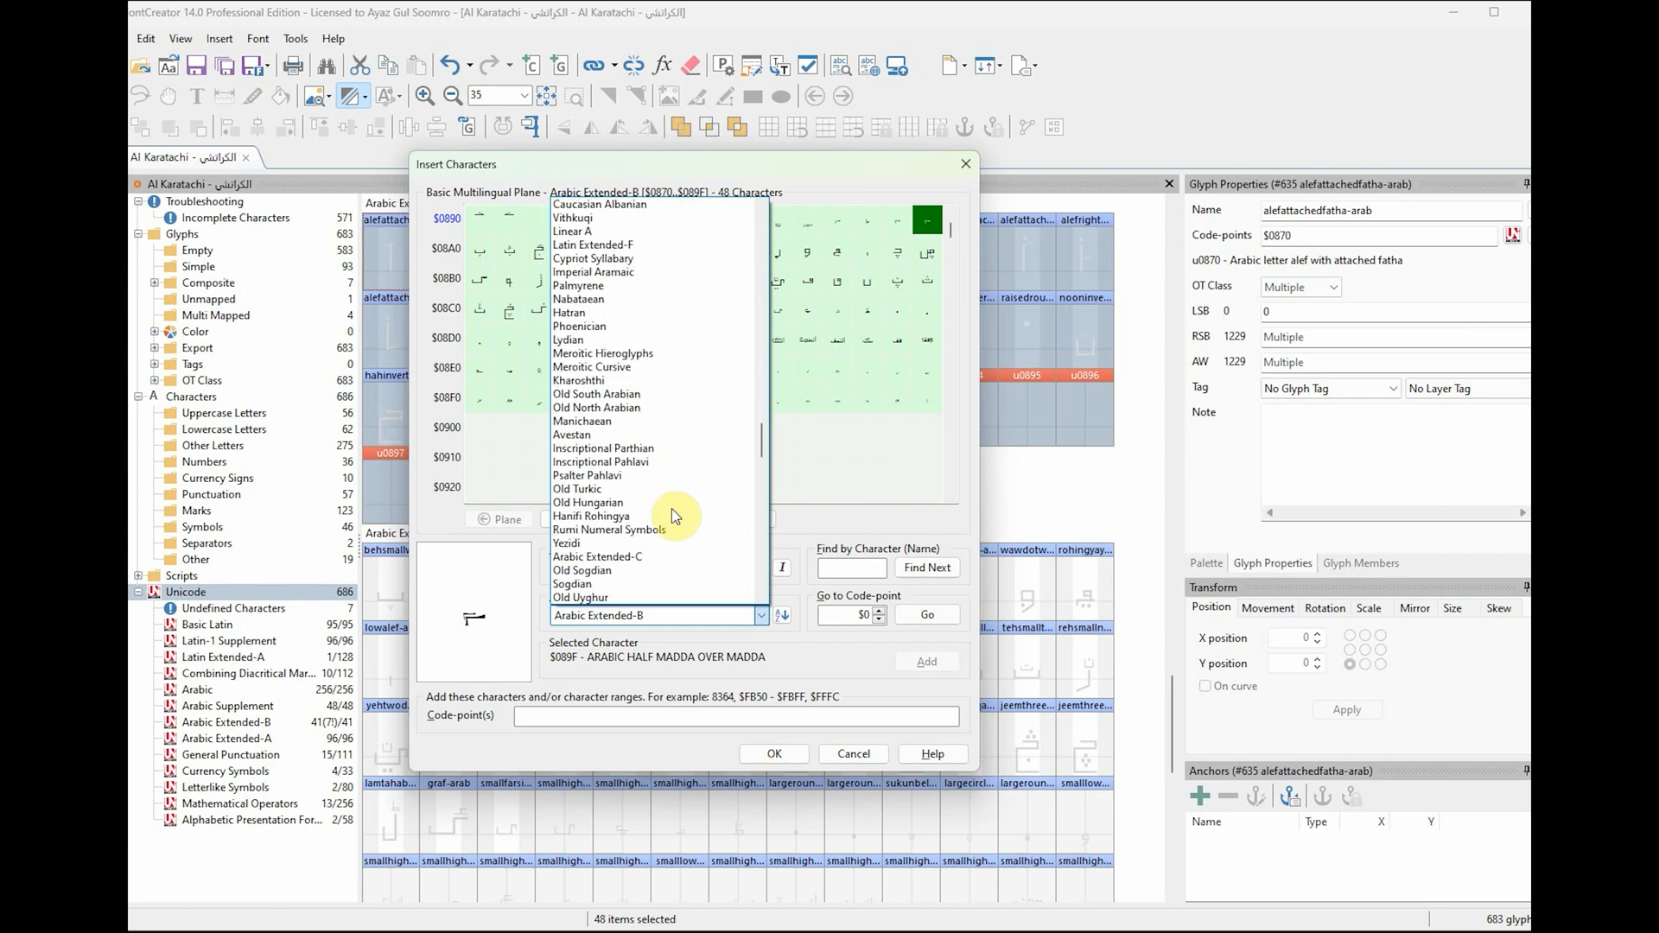
click(625, 567)
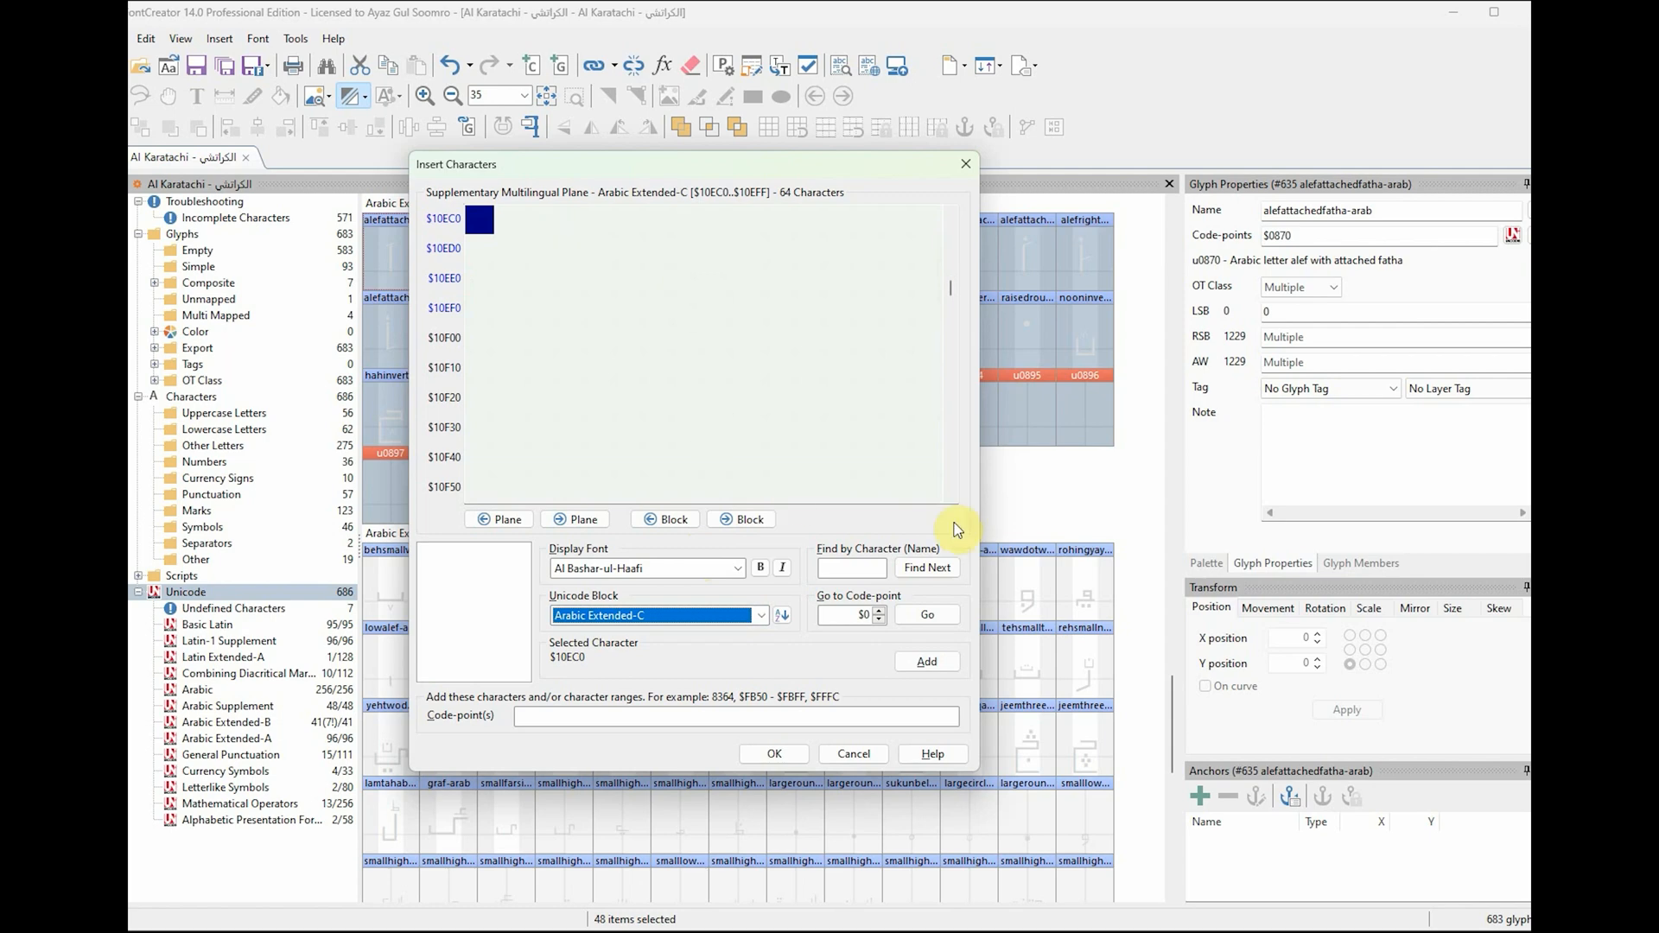
Step: Switch to the browser and bring up the Arabic Extended-C.pdf Unicode chart
mouse_move(585, 932)
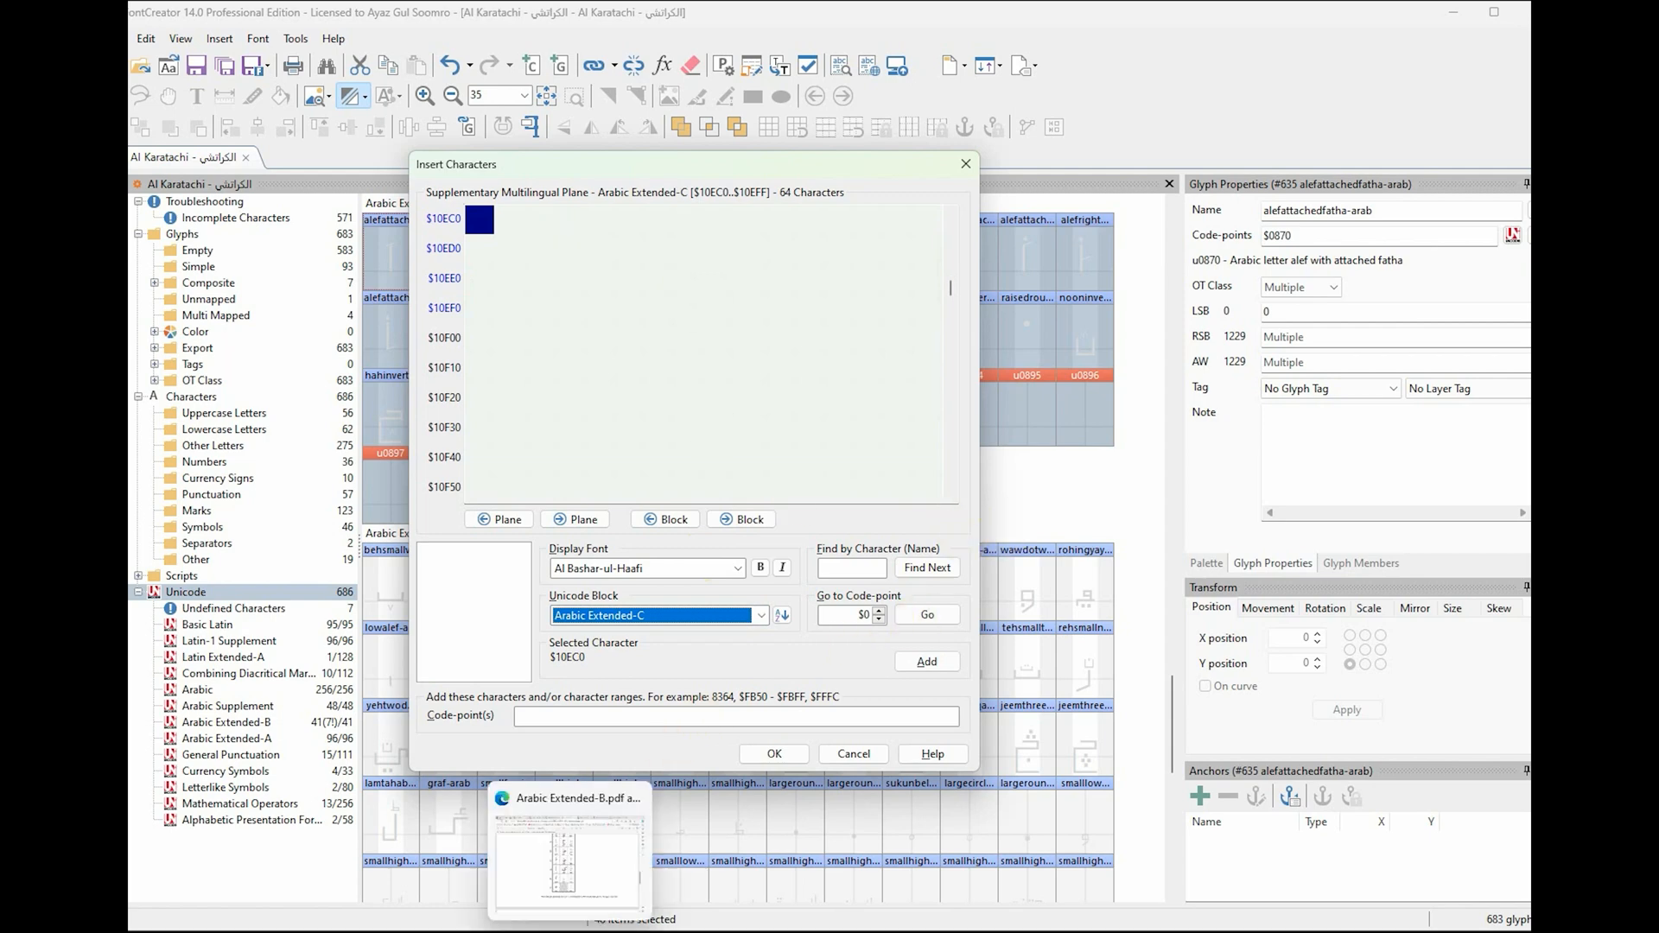
click(576, 855)
click(929, 30)
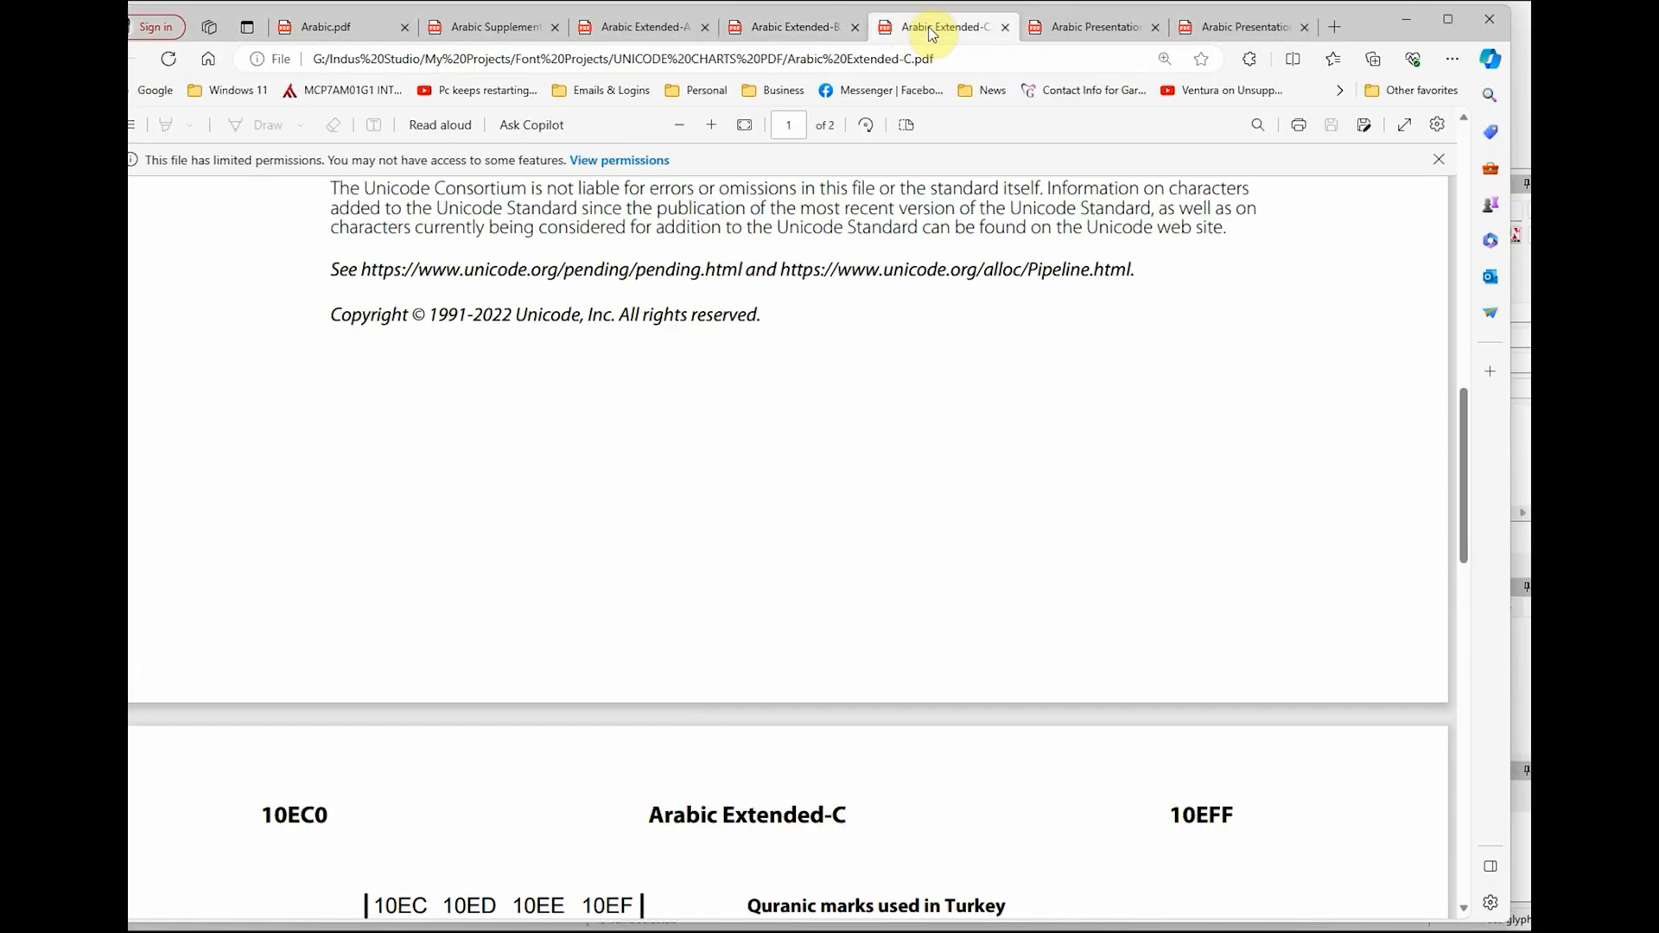
Step: Examine the code table and the list of Quranic marks used in Turkey in the Arabic Extended-C chart
scroll(1066, 418, down, 6)
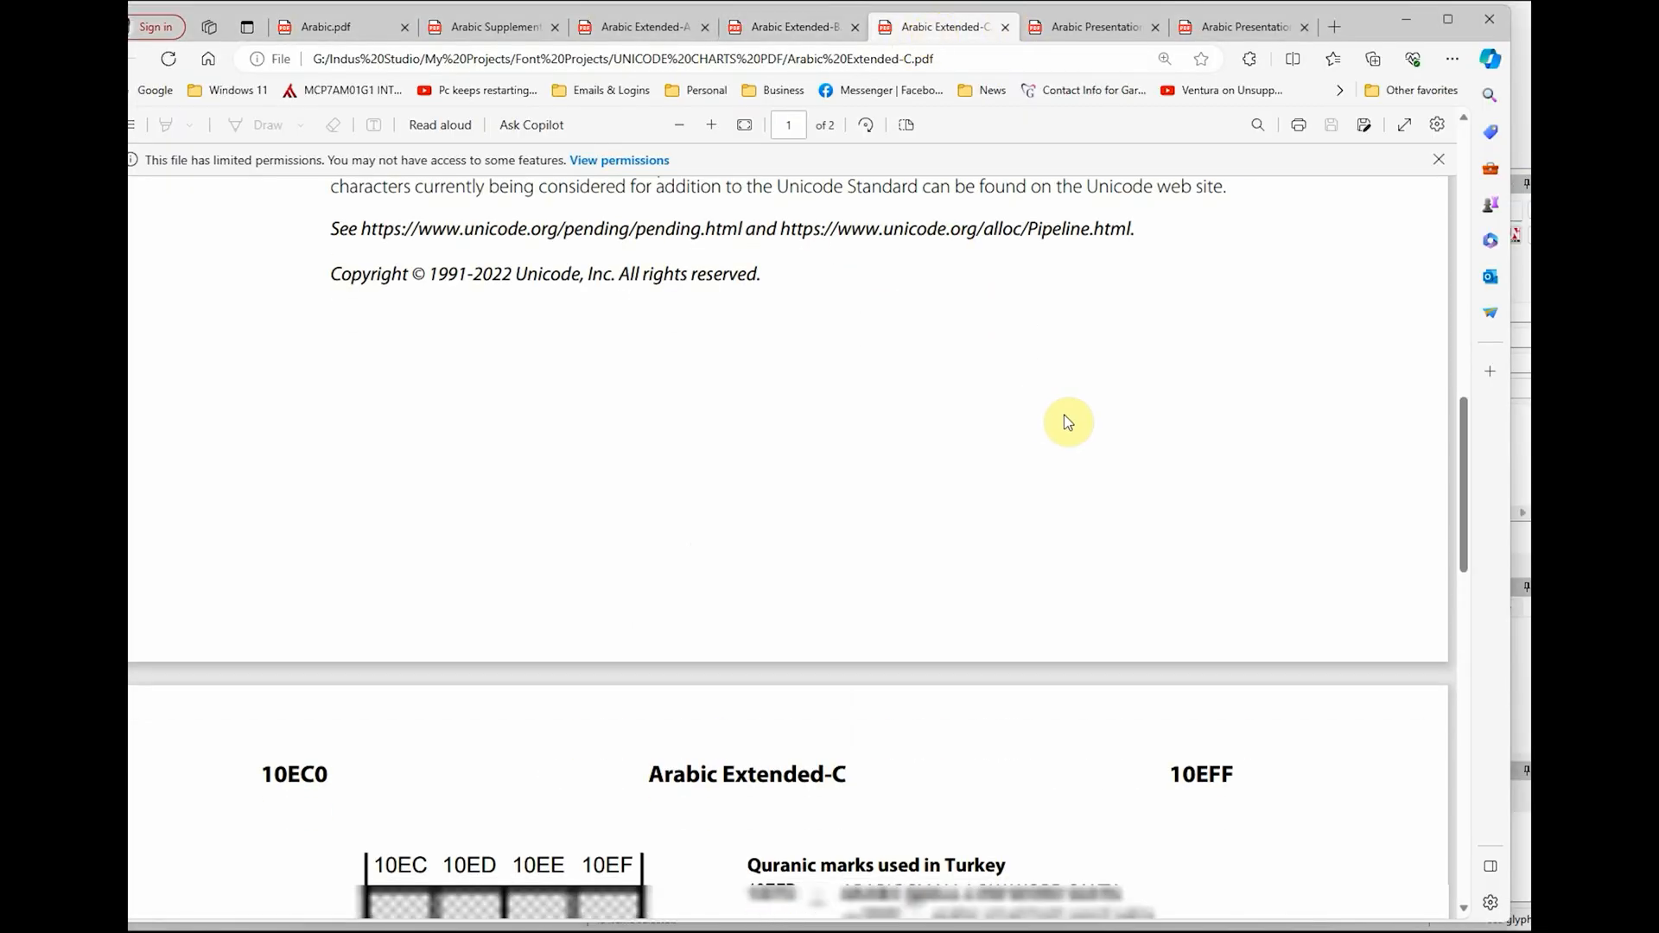
scroll(1068, 421, down, 10)
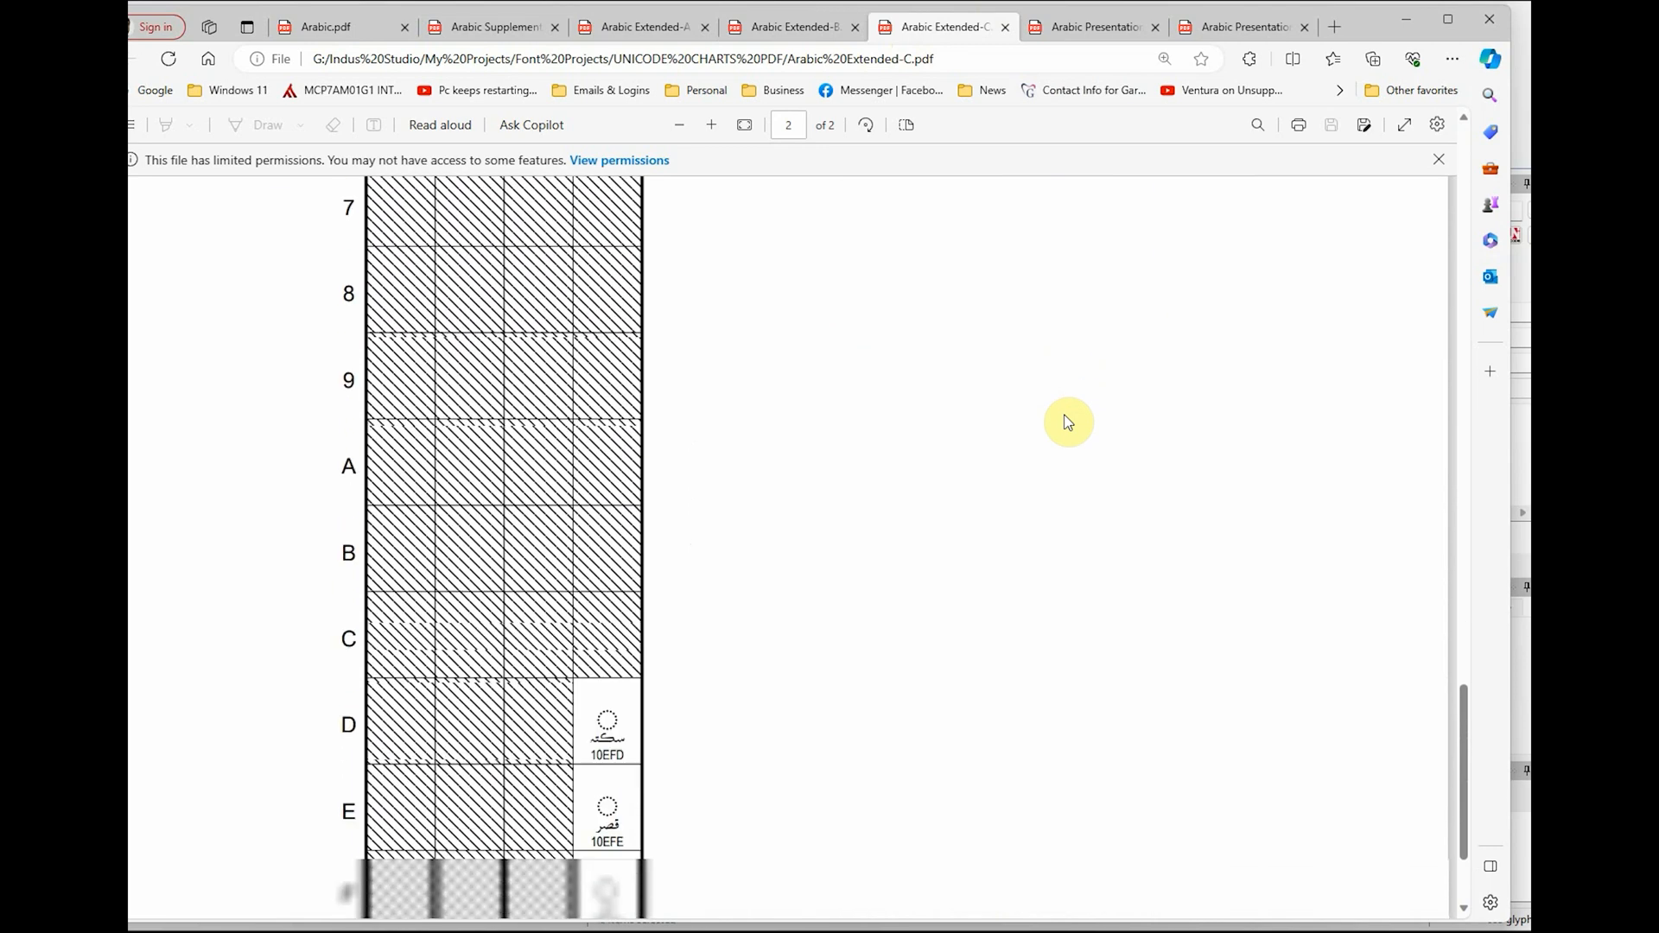
scroll(765, 401, up, 6)
scroll(385, 303, up, 5)
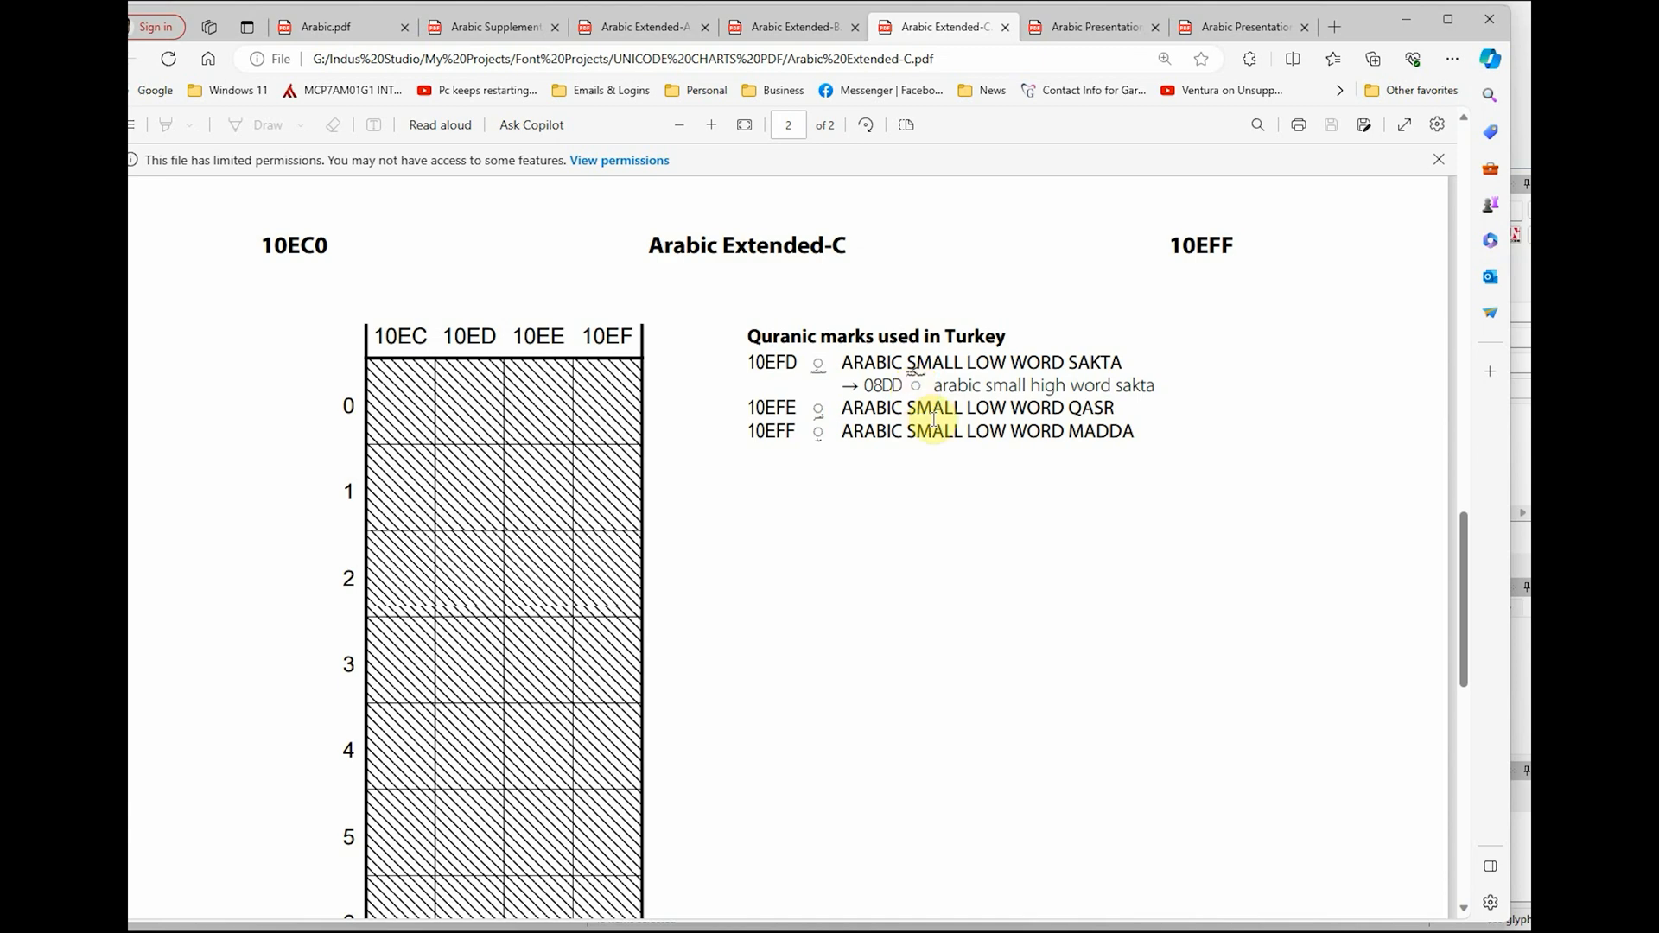
drag(1069, 361, 1141, 361)
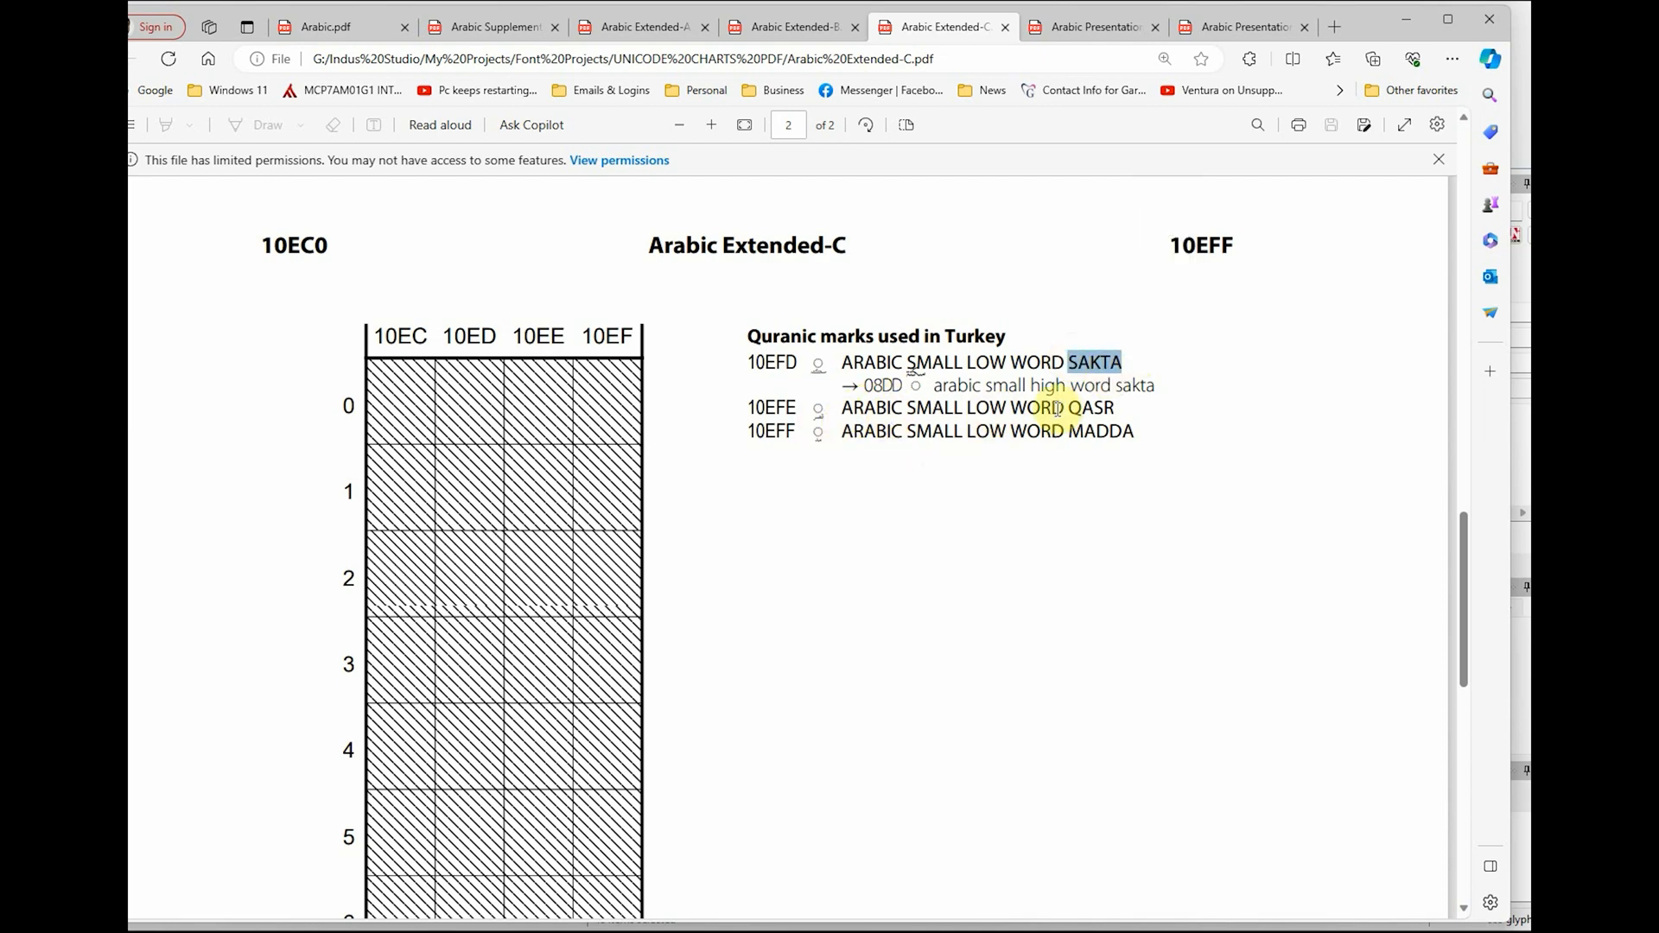
scroll(905, 490, down, 1)
scroll(905, 491, down, 10)
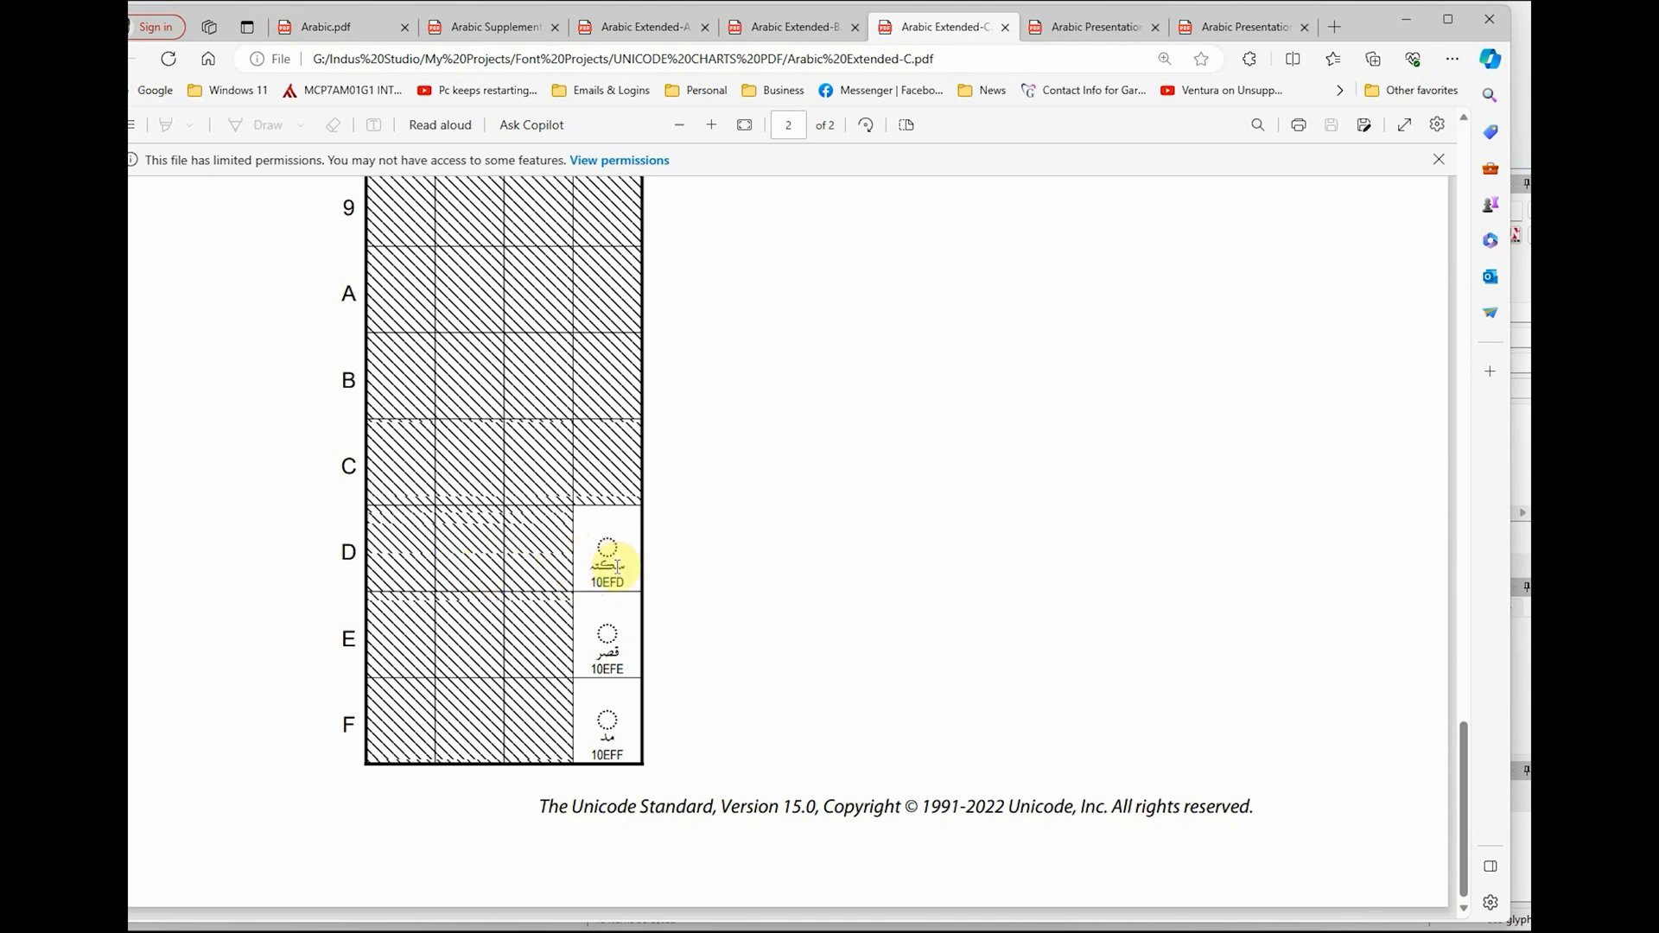
scroll(616, 567, up, 12)
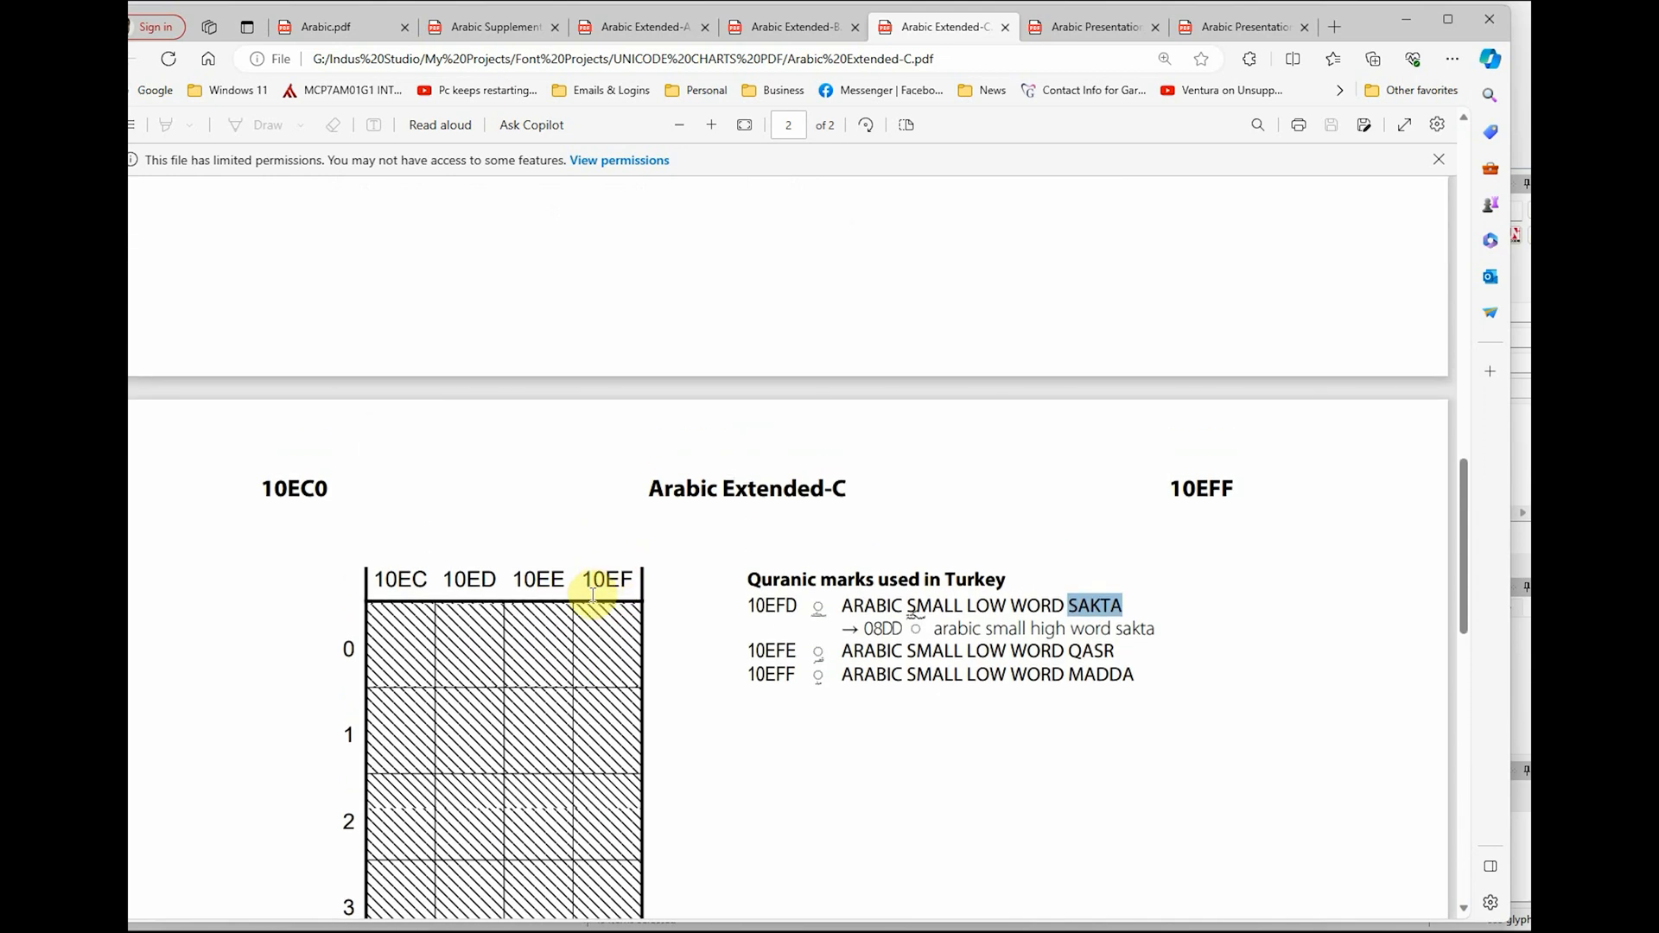
scroll(617, 586, down, 8)
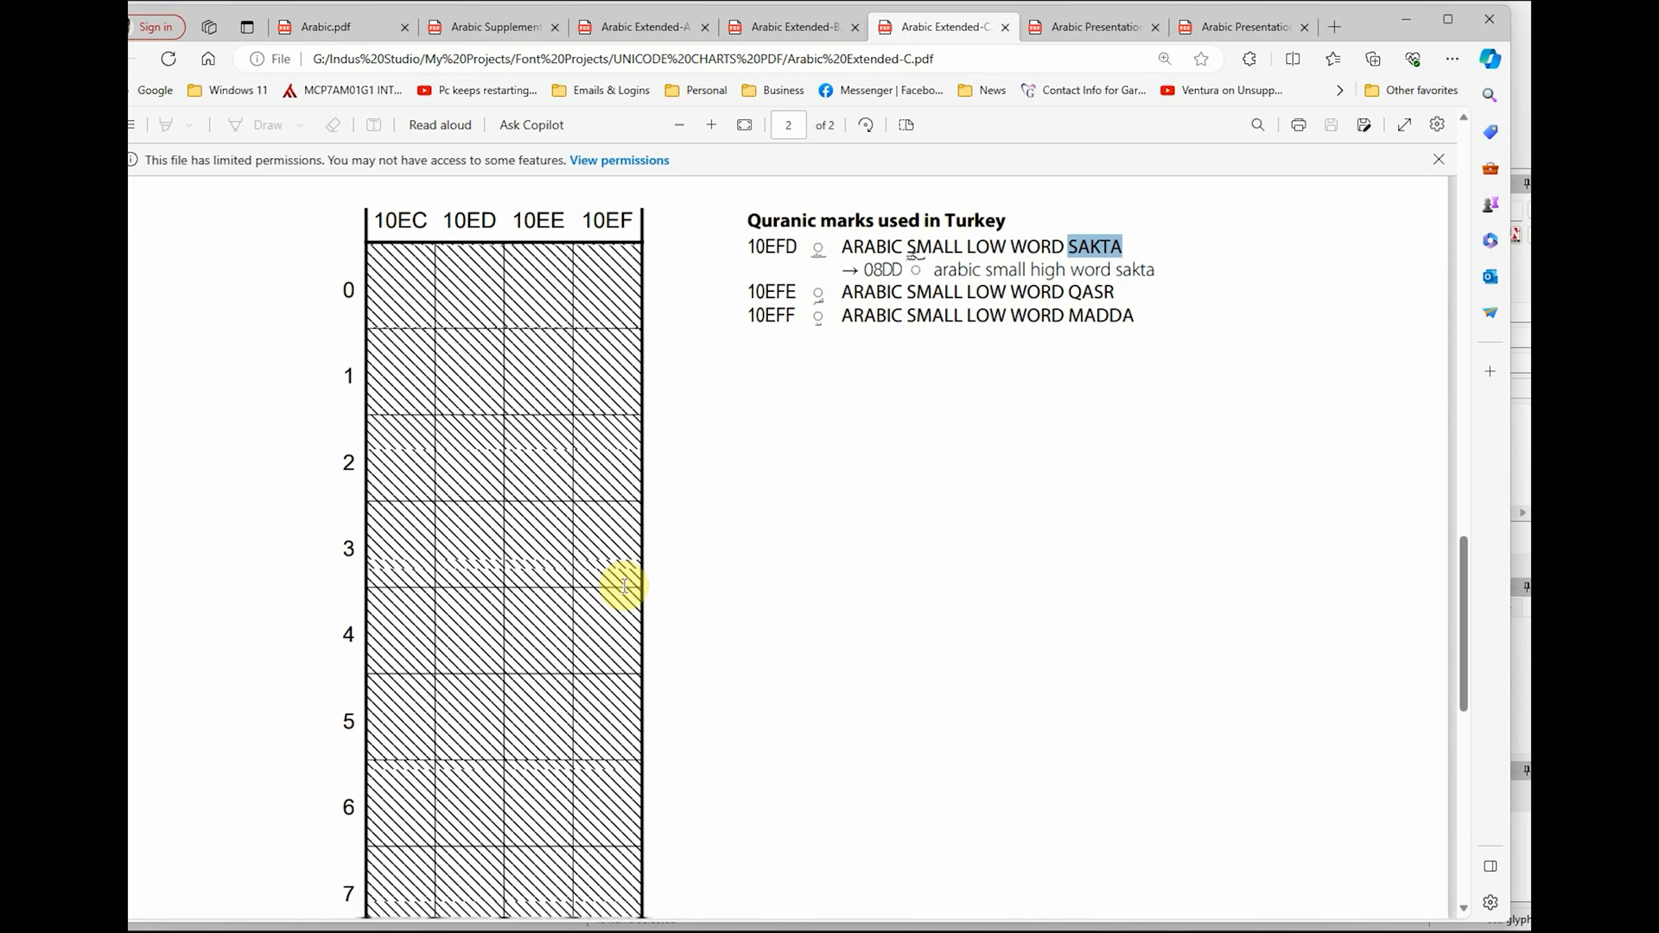
scroll(624, 586, down, 4)
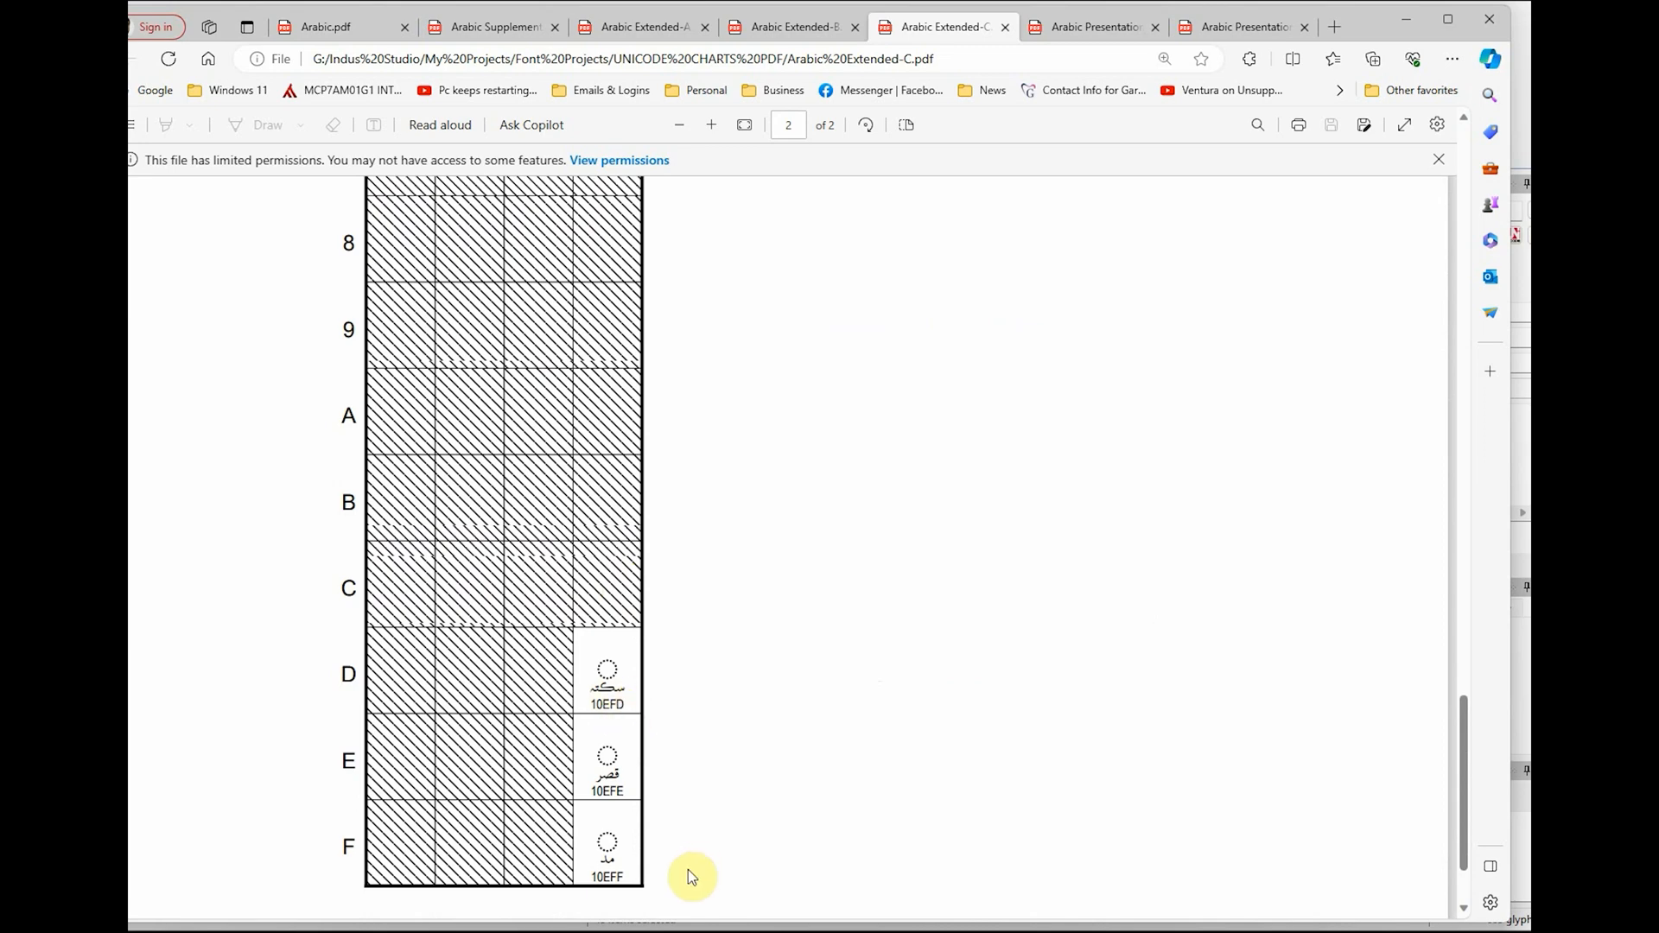
Step: Switch back to FontCreator, step along the $10EF0 row and add character $10EFD, Arabic small low word sakta, to the code-points to insert
mouse_move(490, 931)
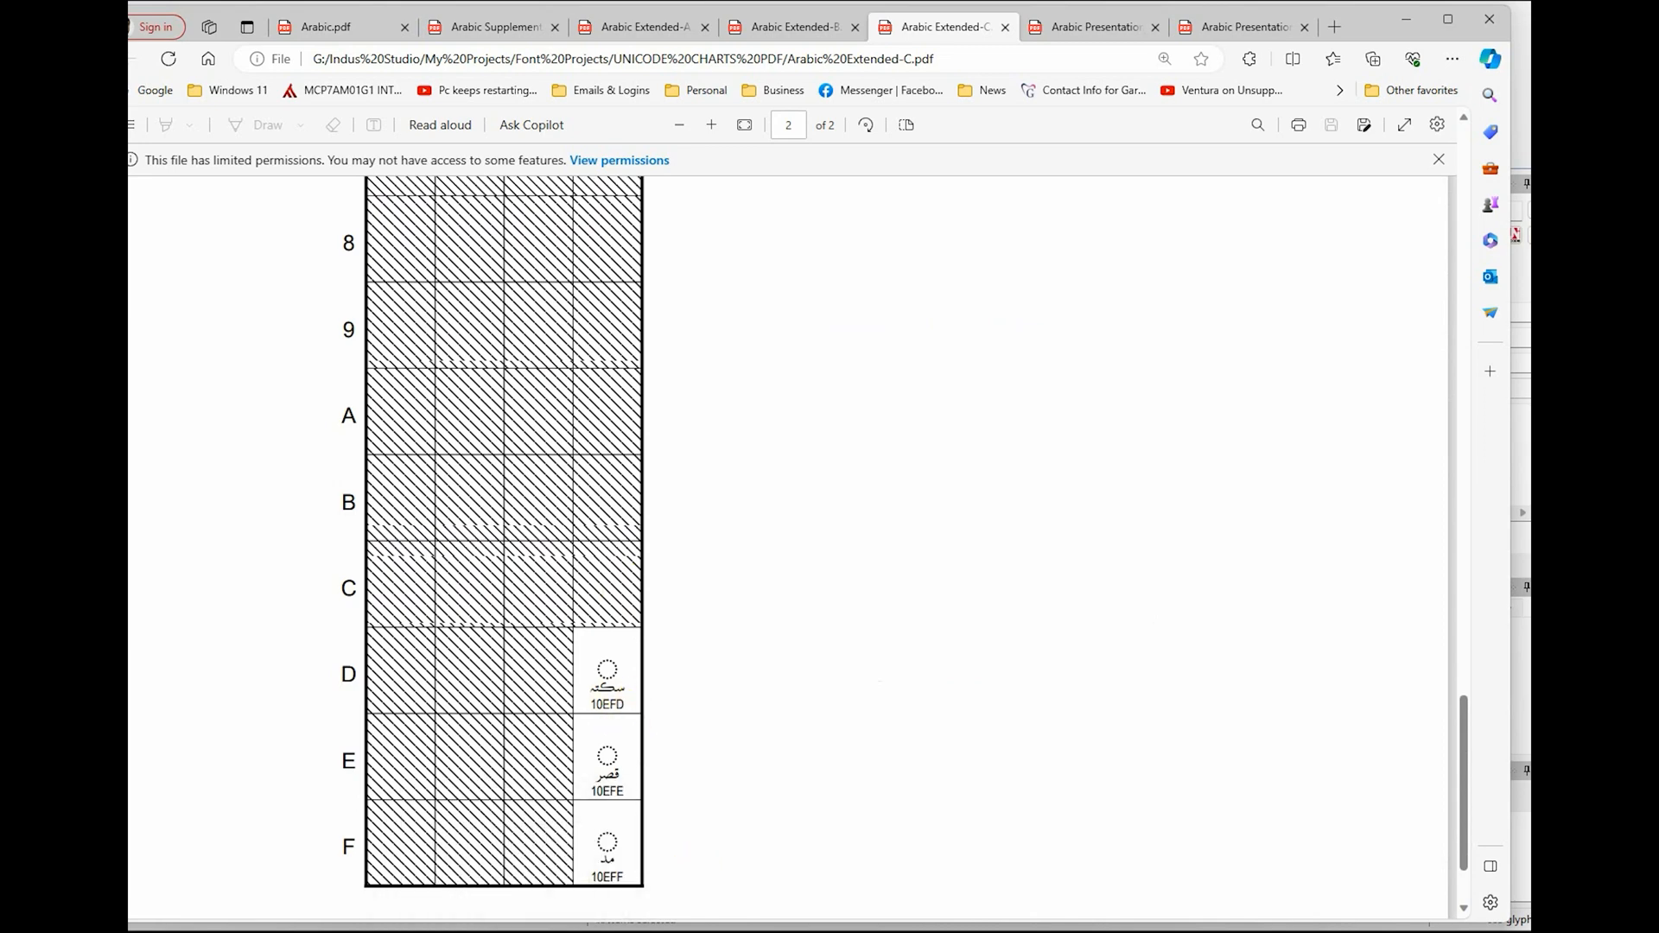
click(544, 931)
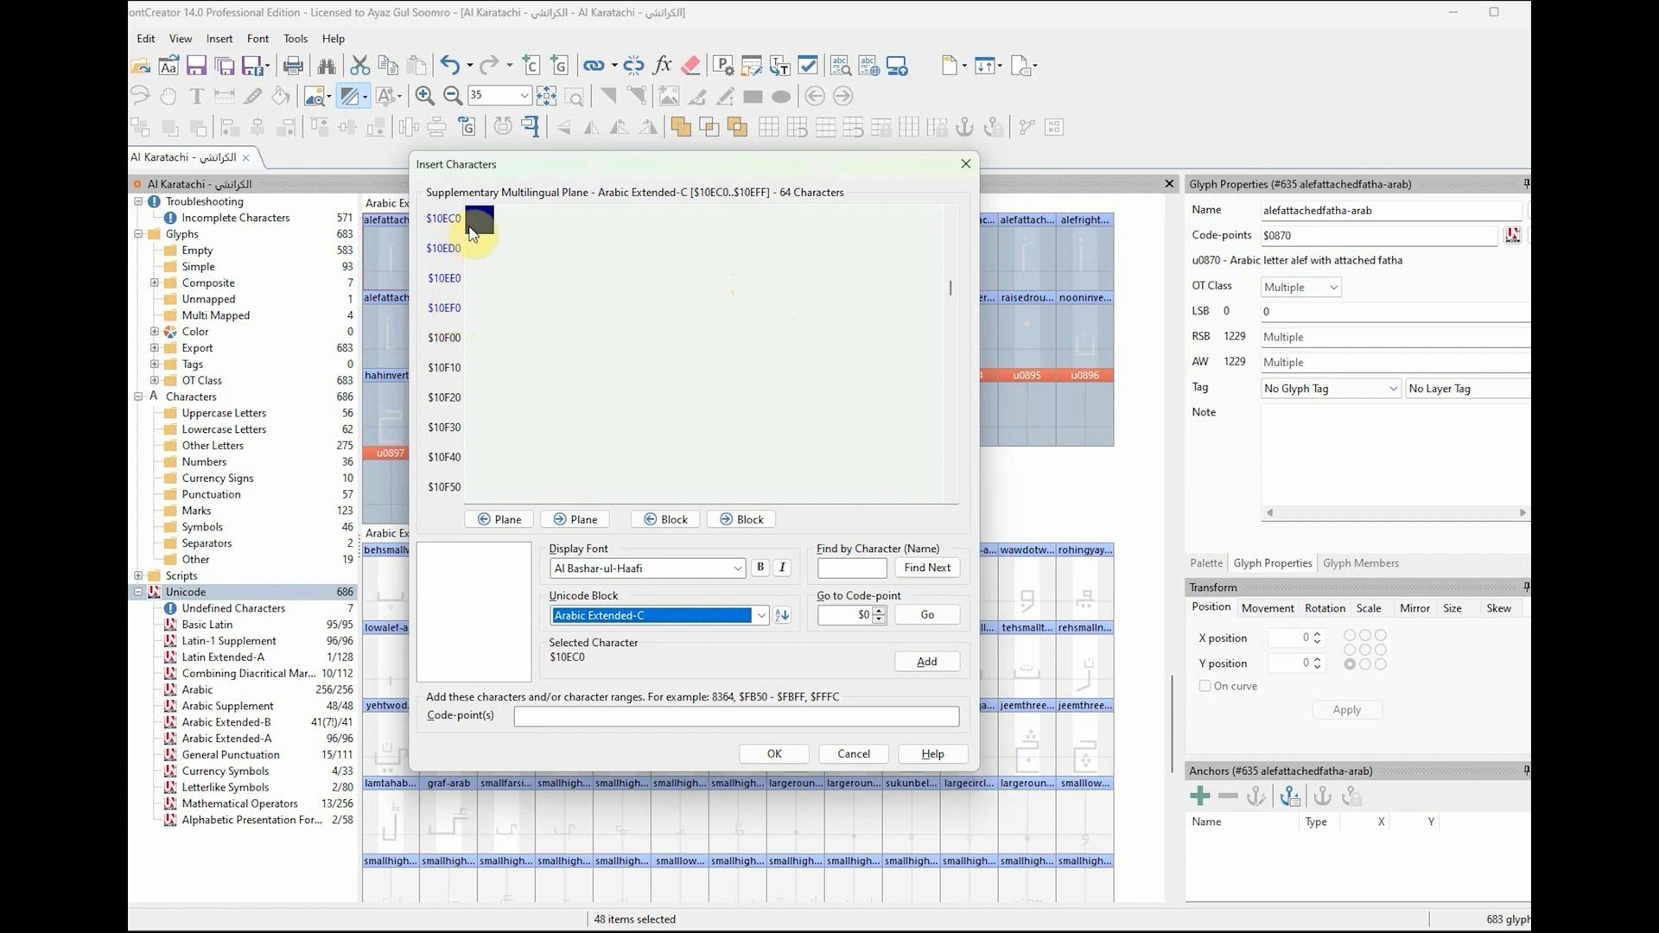
click(479, 310)
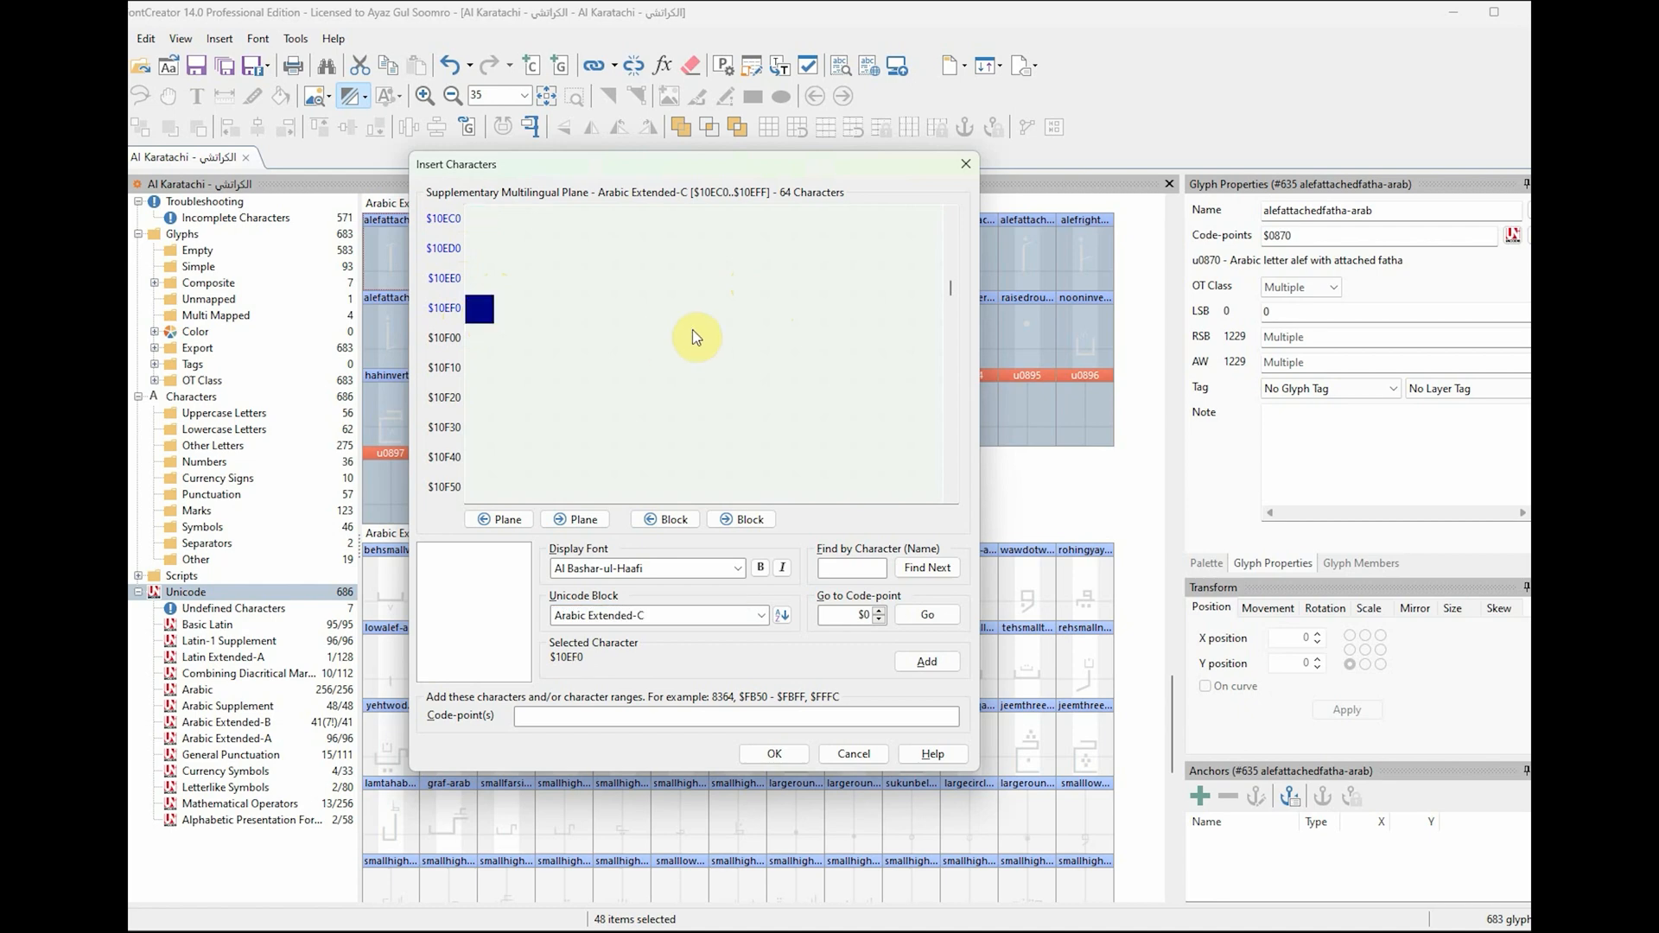
key(Right)
key(Right)
key(Right)
key(Right)
key(Right)
key(Right)
key(Right)
key(Right)
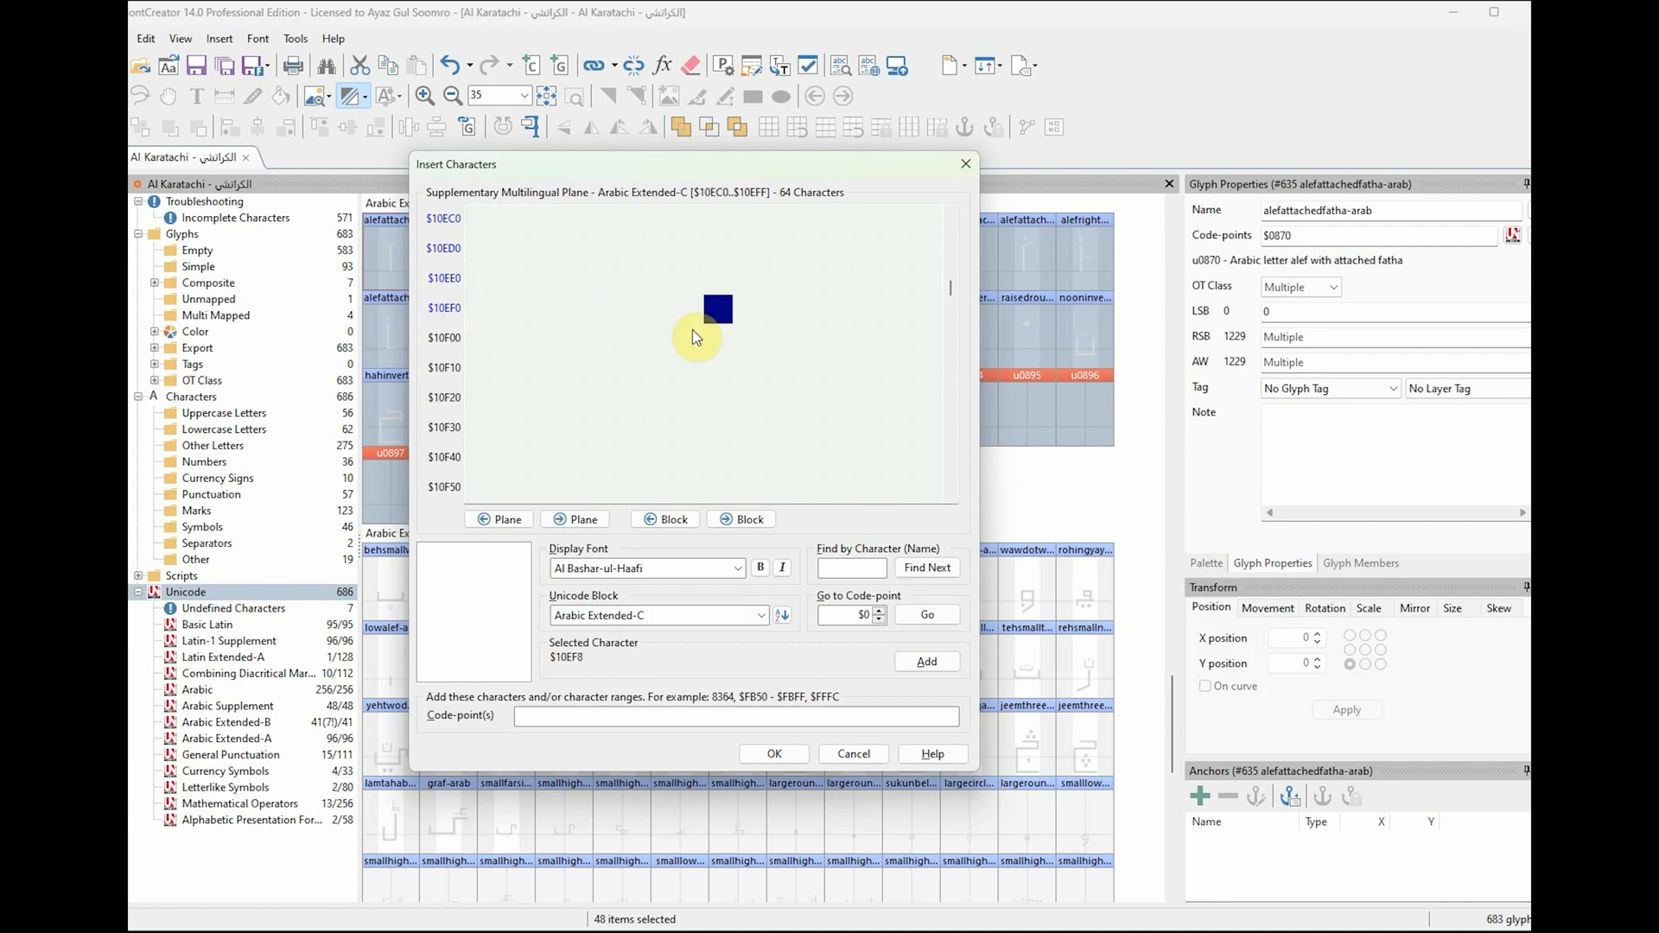
key(Right)
key(Right)
key(Right)
key(Right)
key(Right)
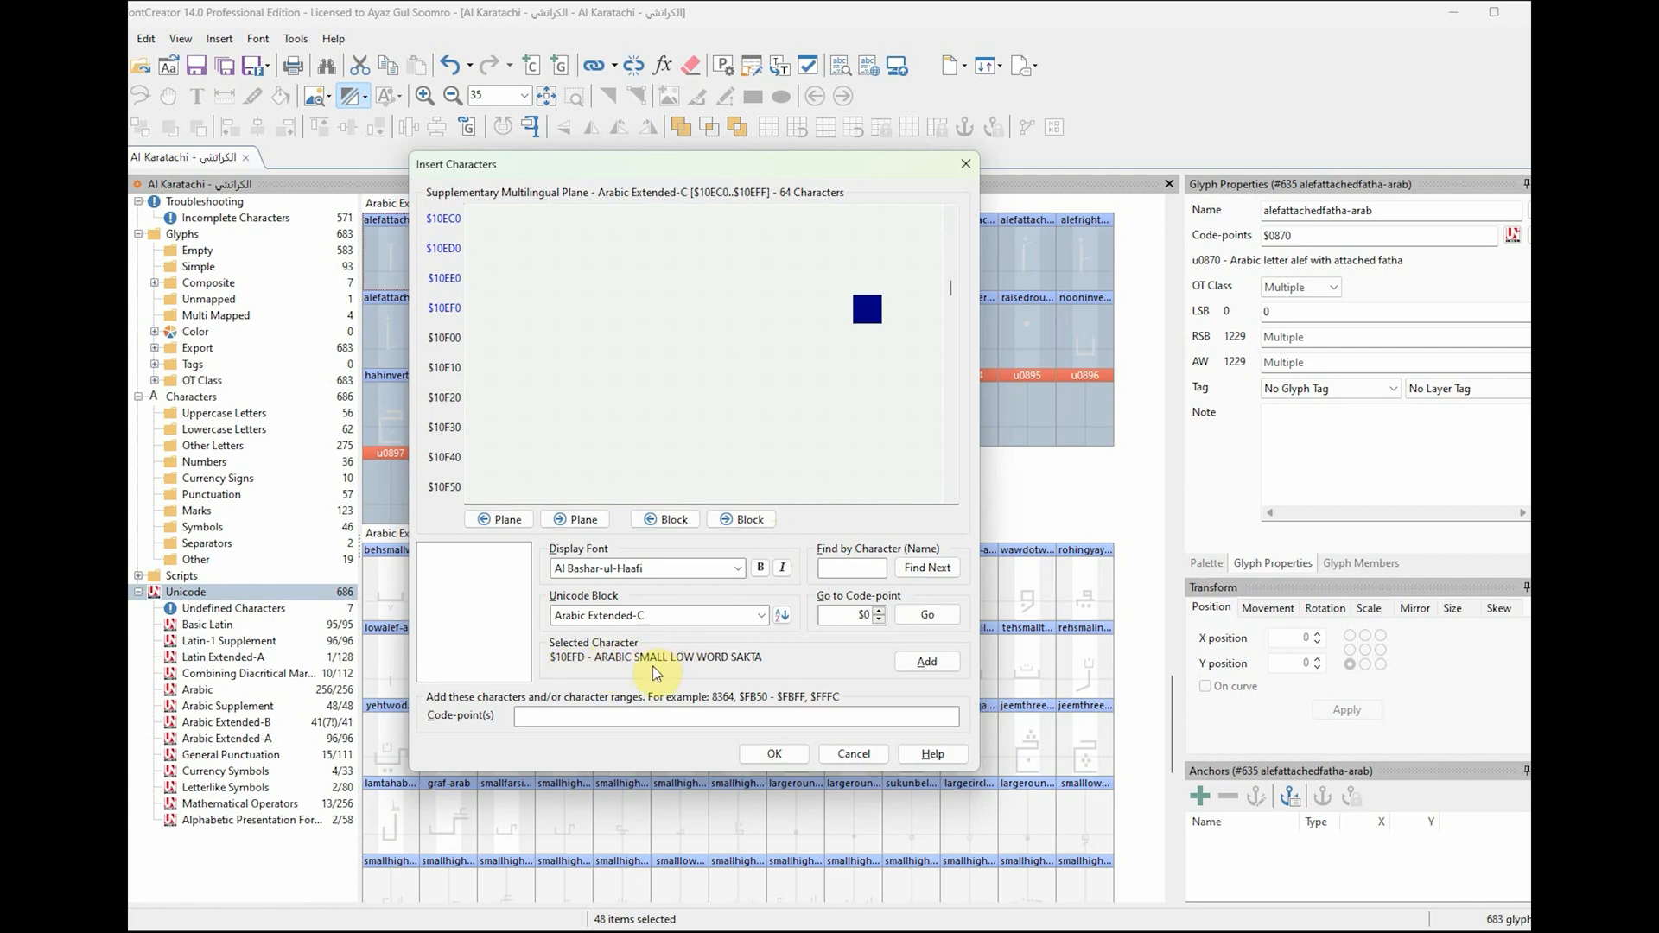
double_click(866, 318)
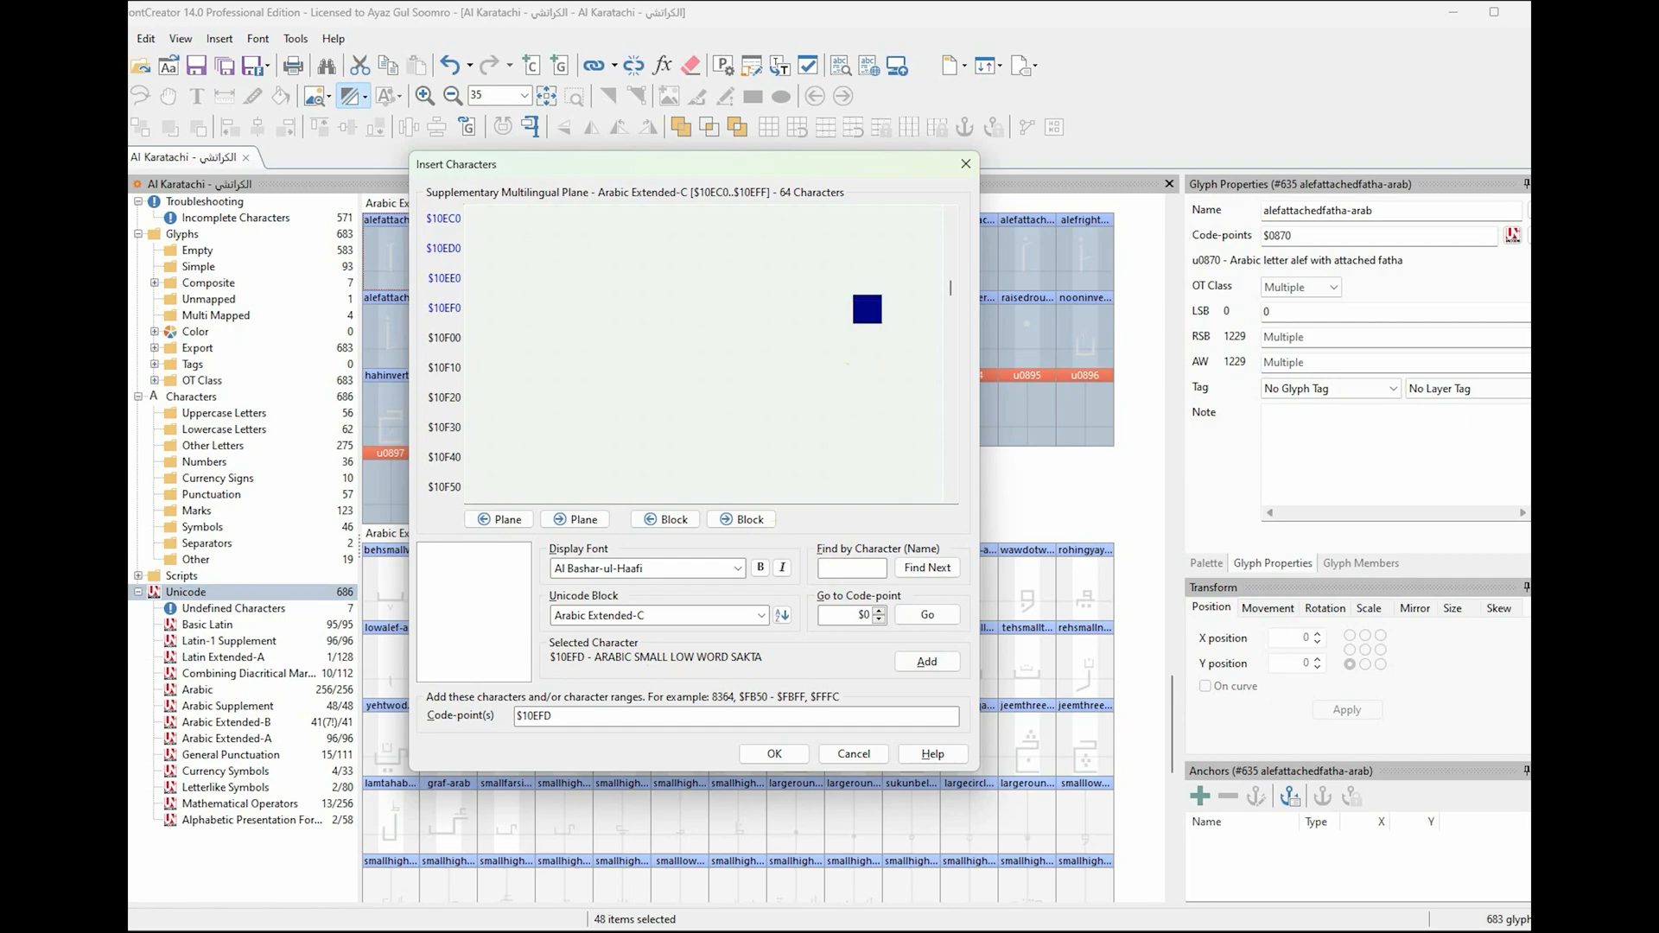
Step: Check the last character in the Arabic Extended-C chart, complete the code-point range as $10EFD-$10EFF and insert those characters
click(571, 860)
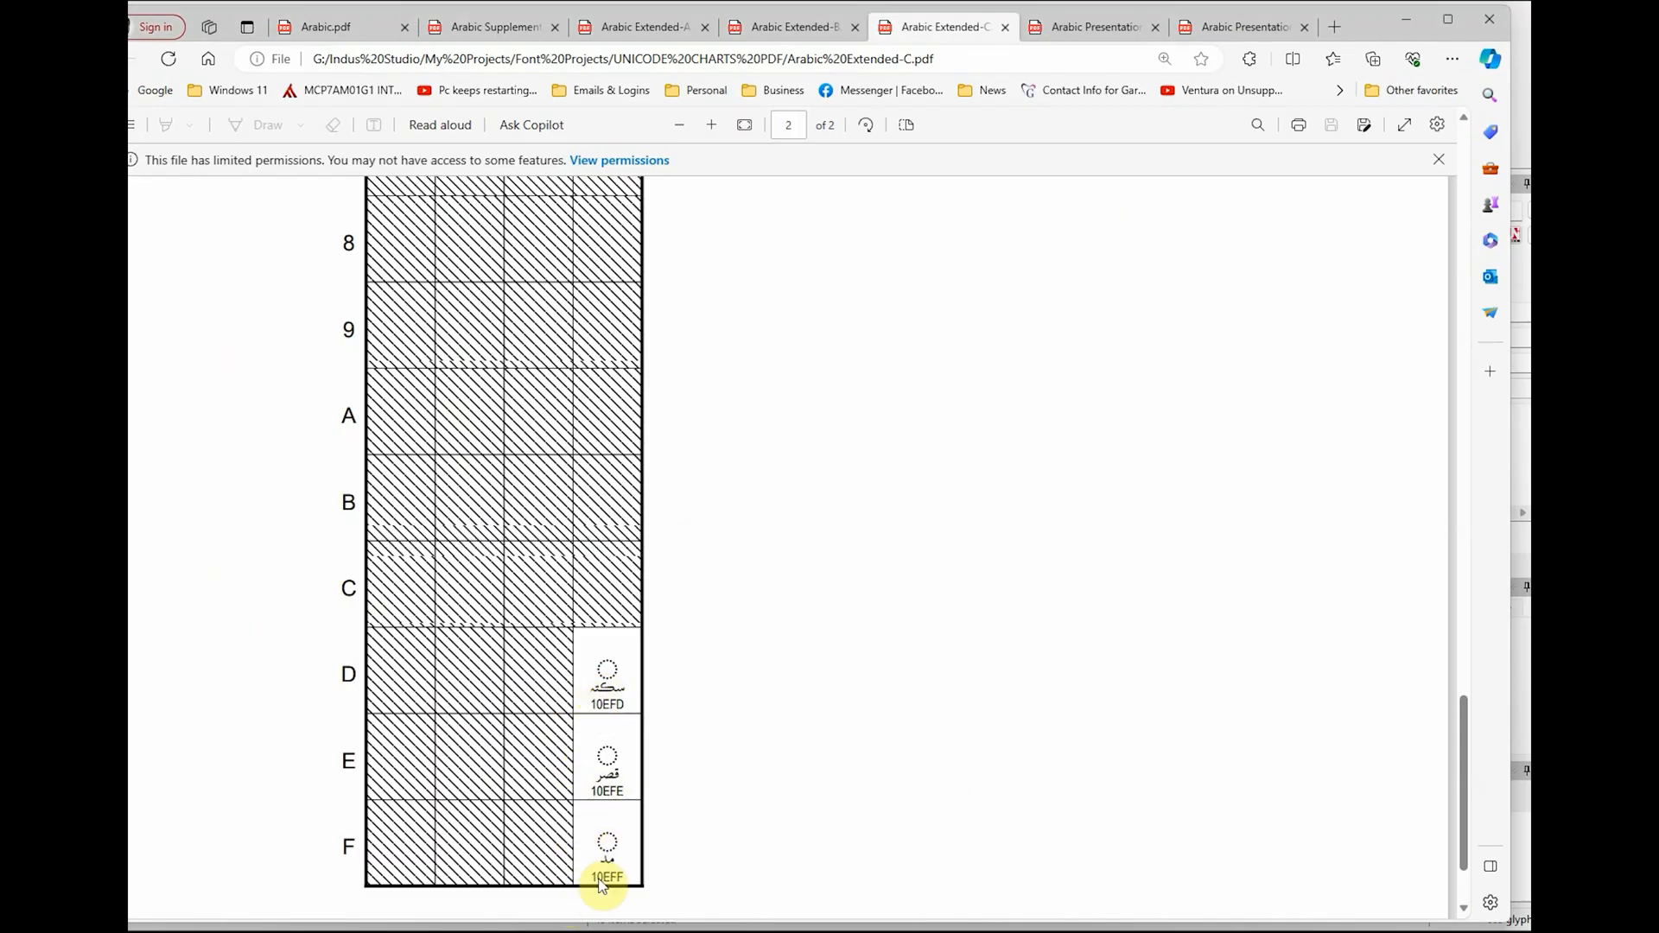
key(alt+Tab)
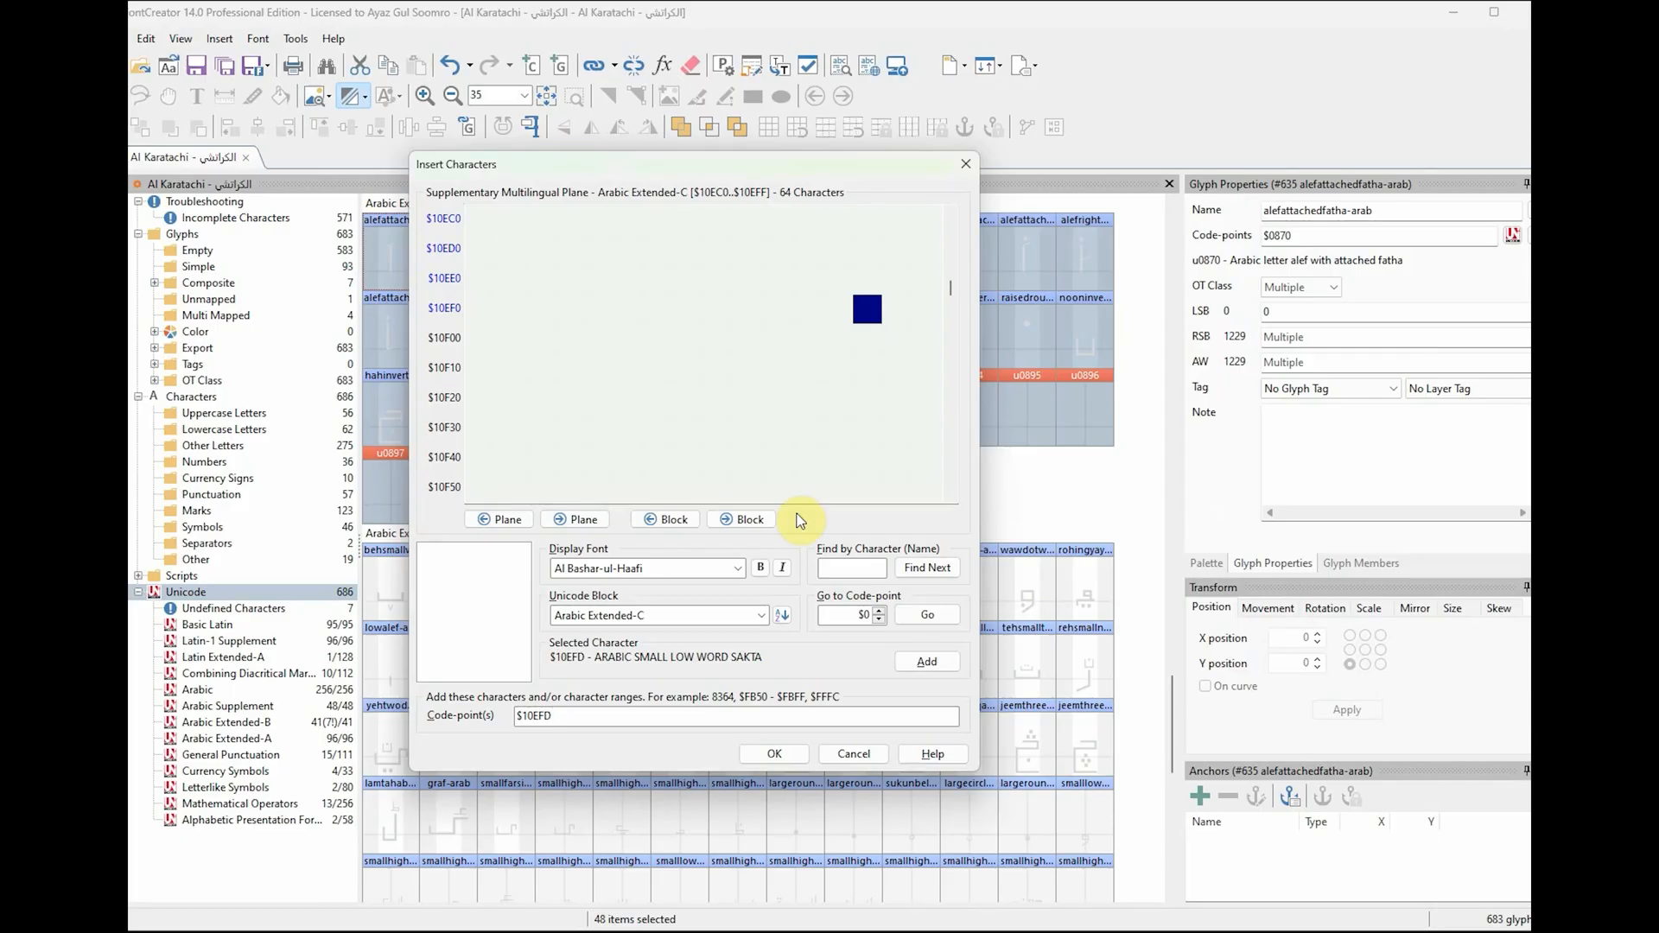
click(899, 316)
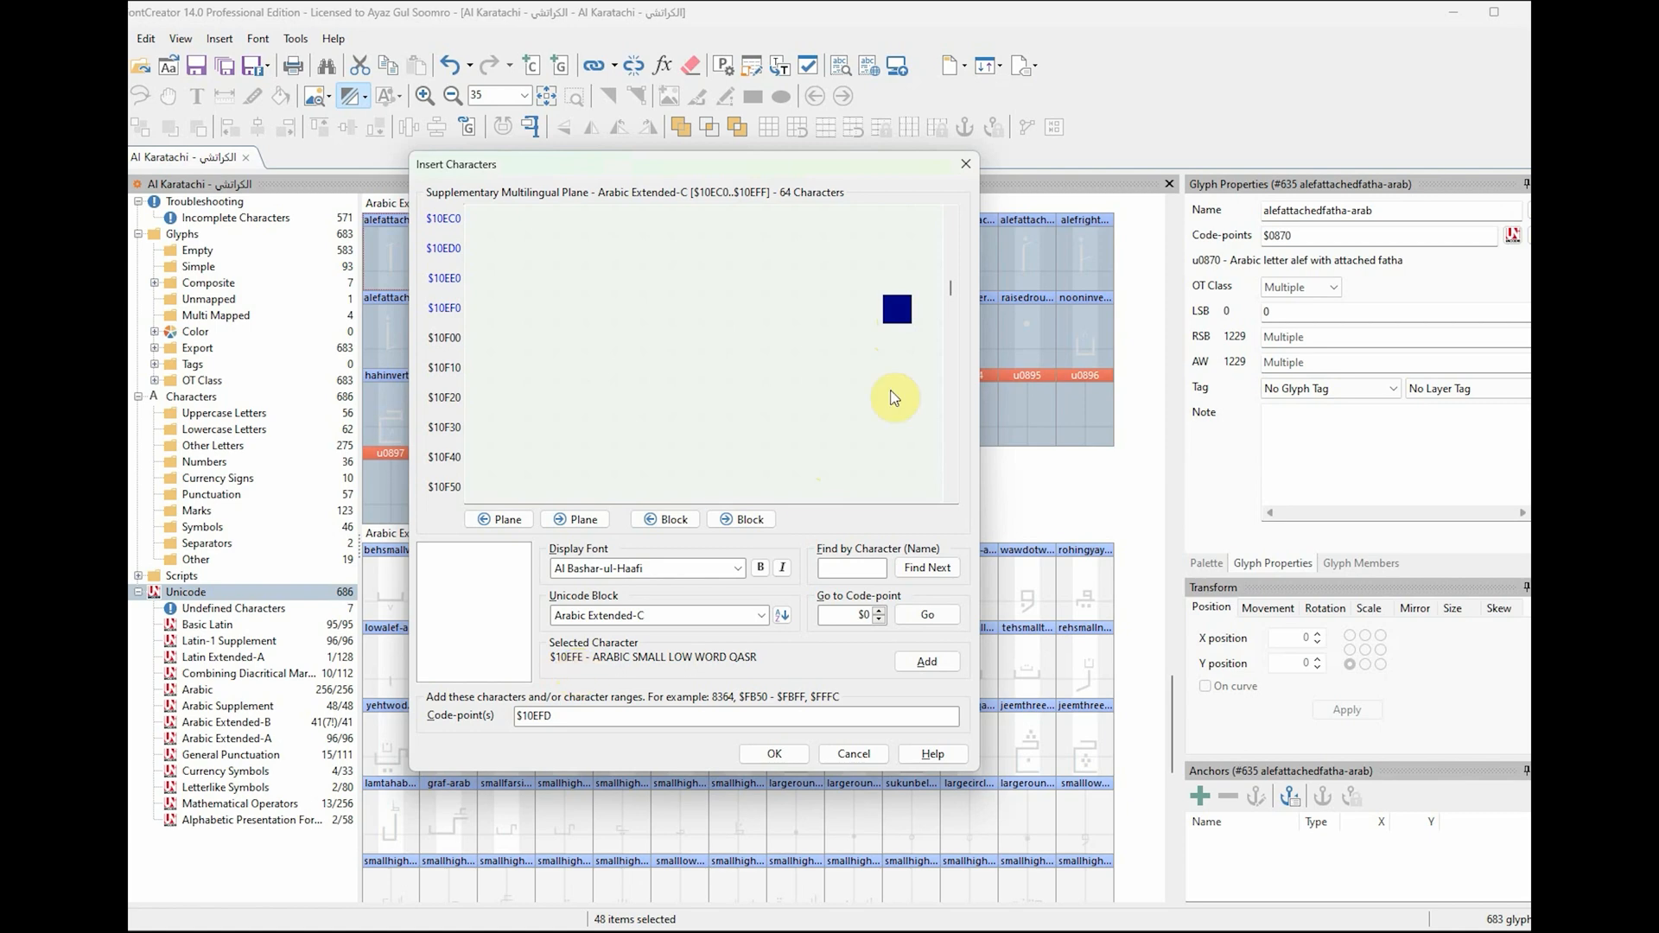
click(923, 316)
double_click(923, 316)
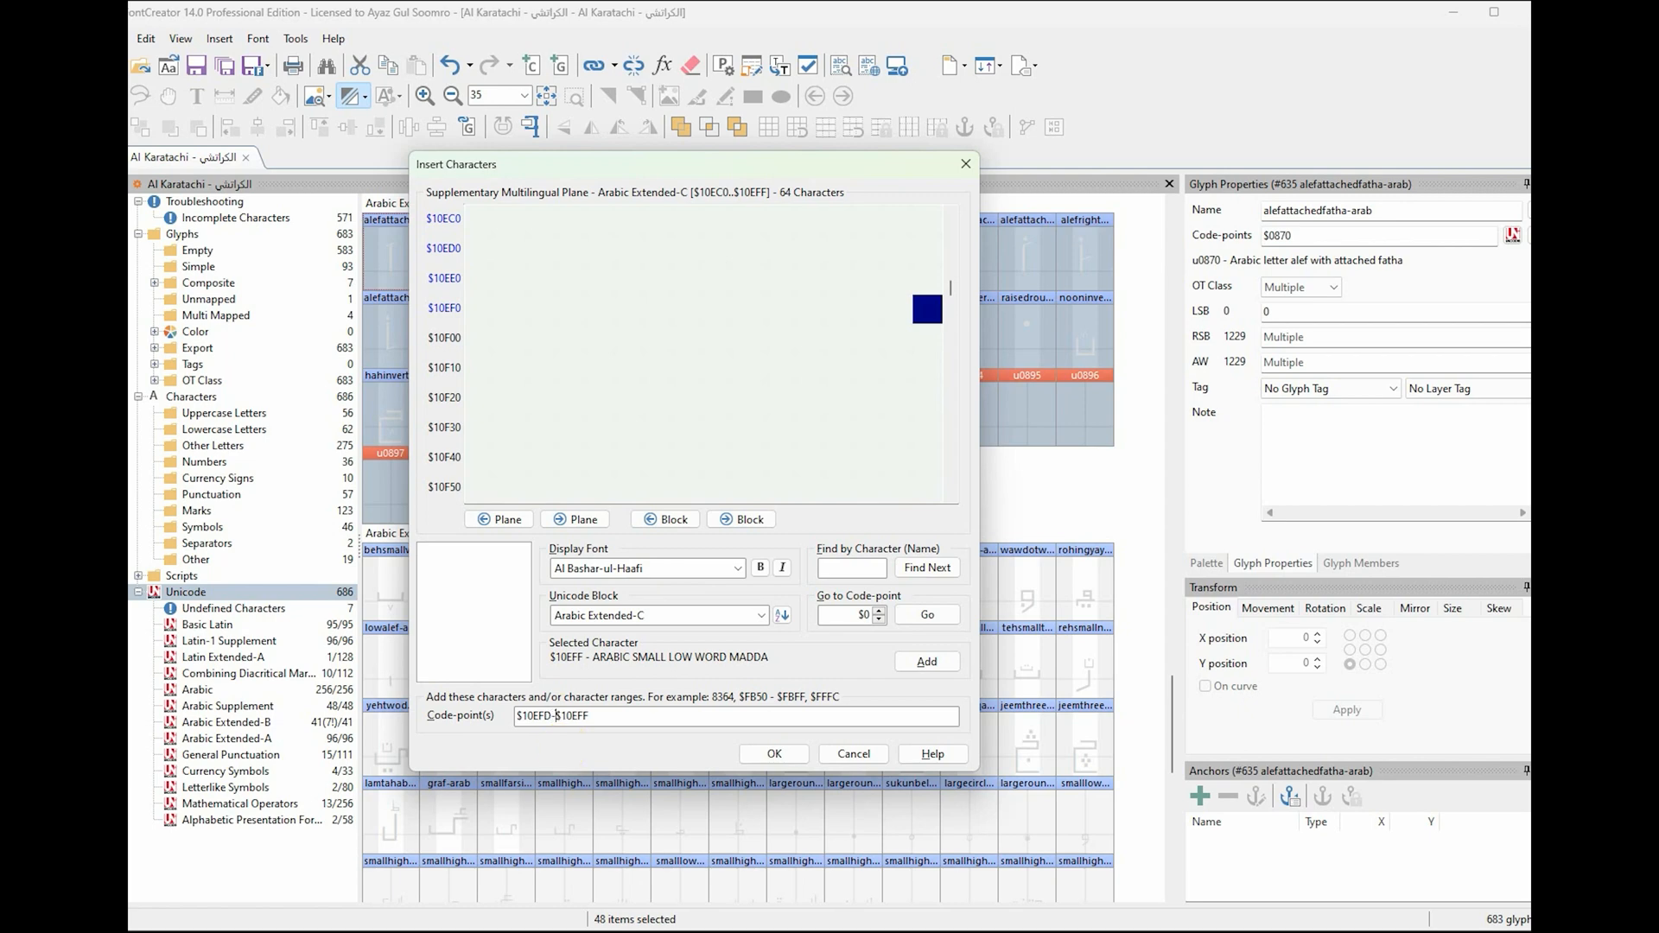
click(774, 754)
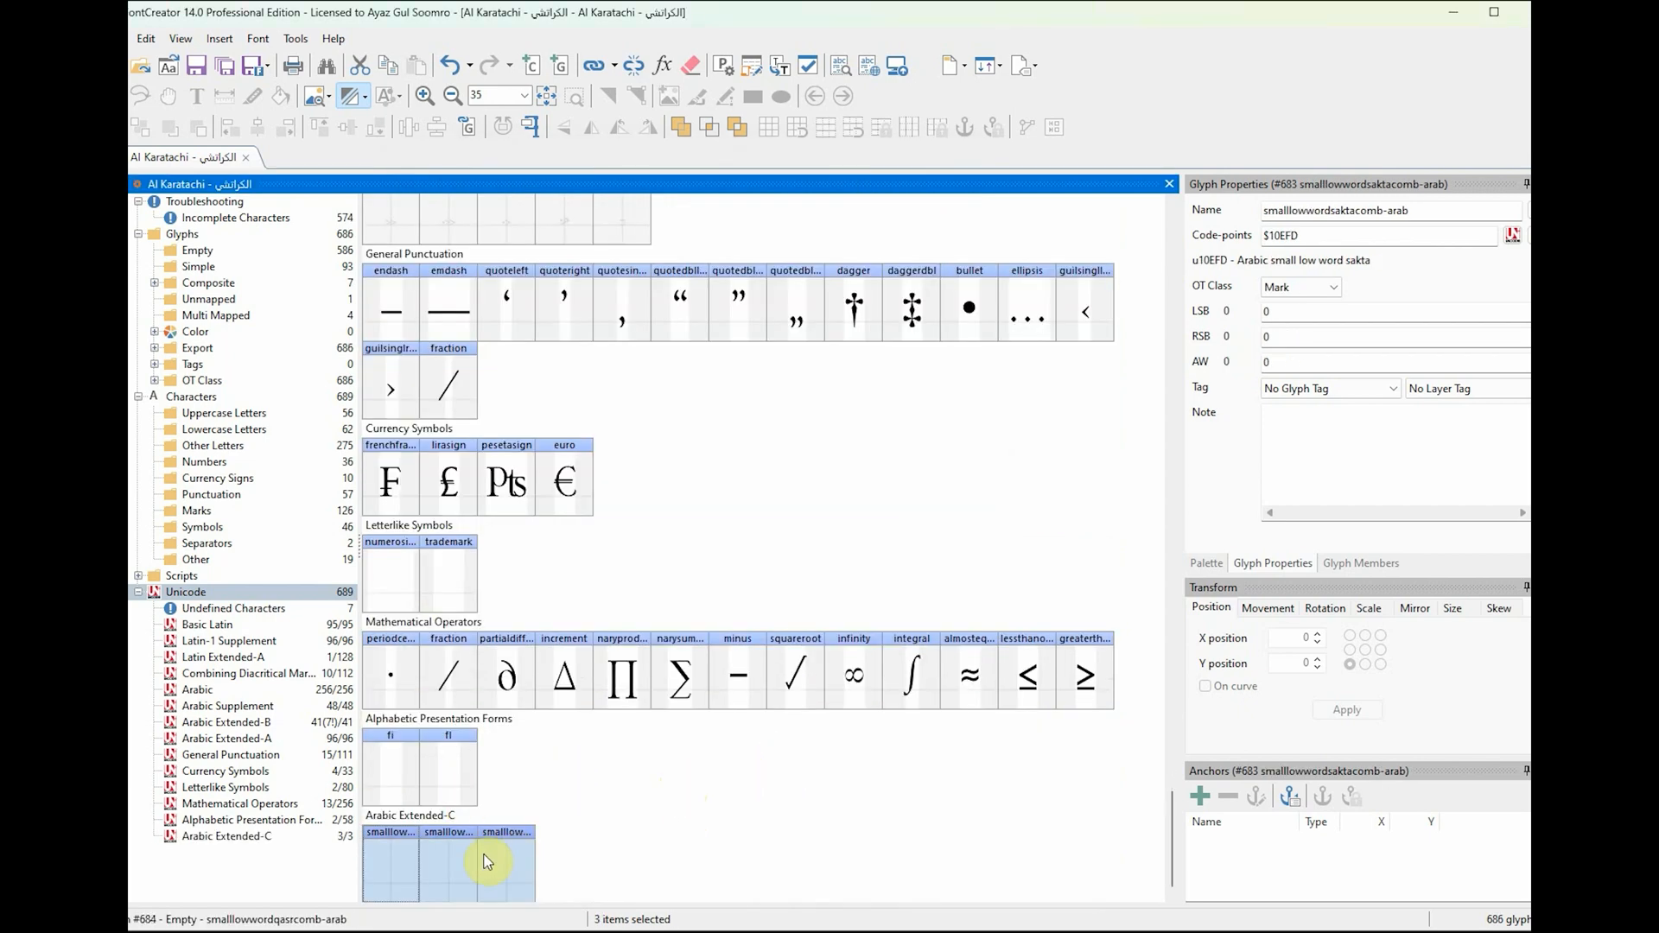
Step: Select the new Arabic Extended-C glyphs one at a time and review their glyph properties
click(410, 880)
click(484, 880)
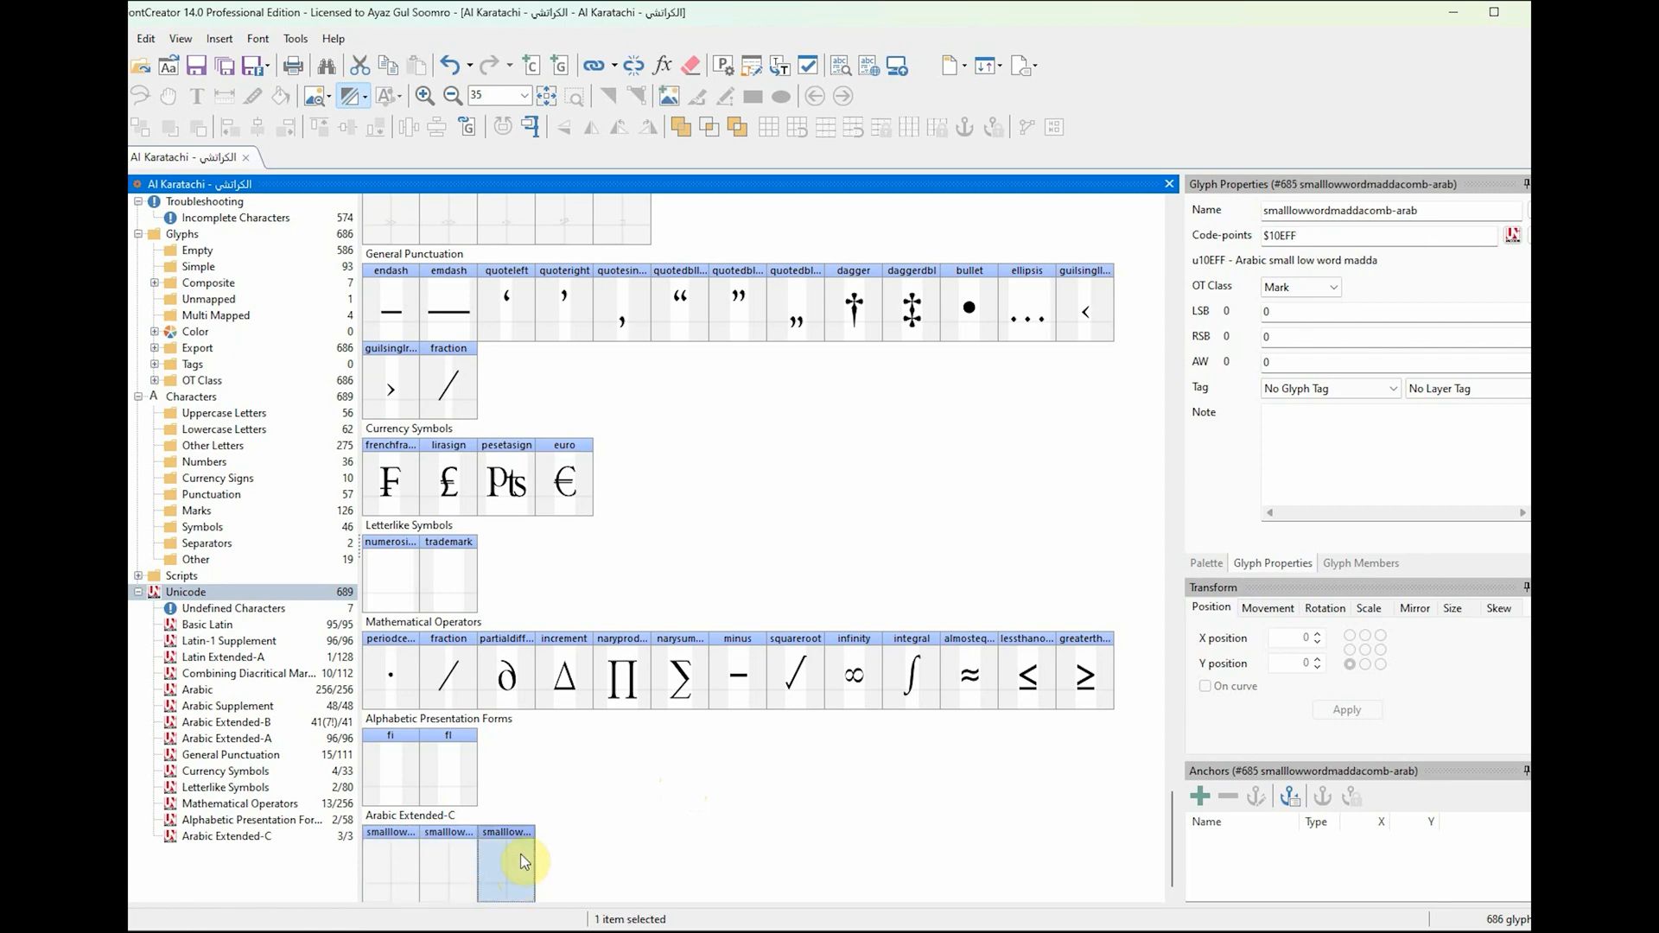
click(458, 881)
click(392, 883)
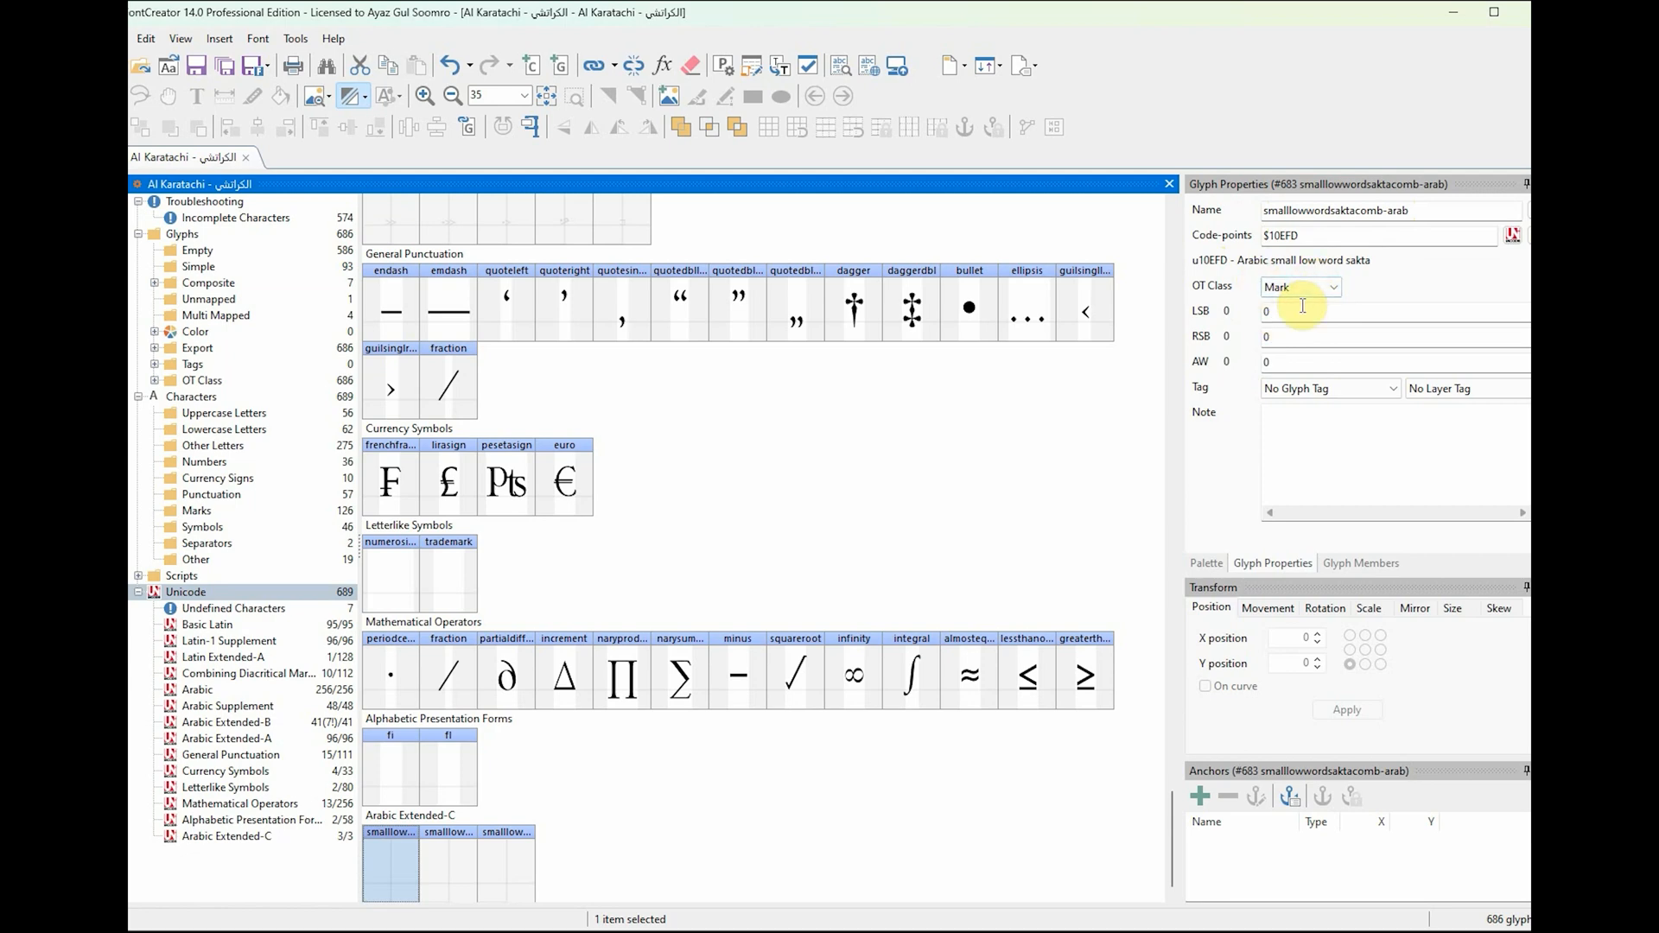
click(506, 862)
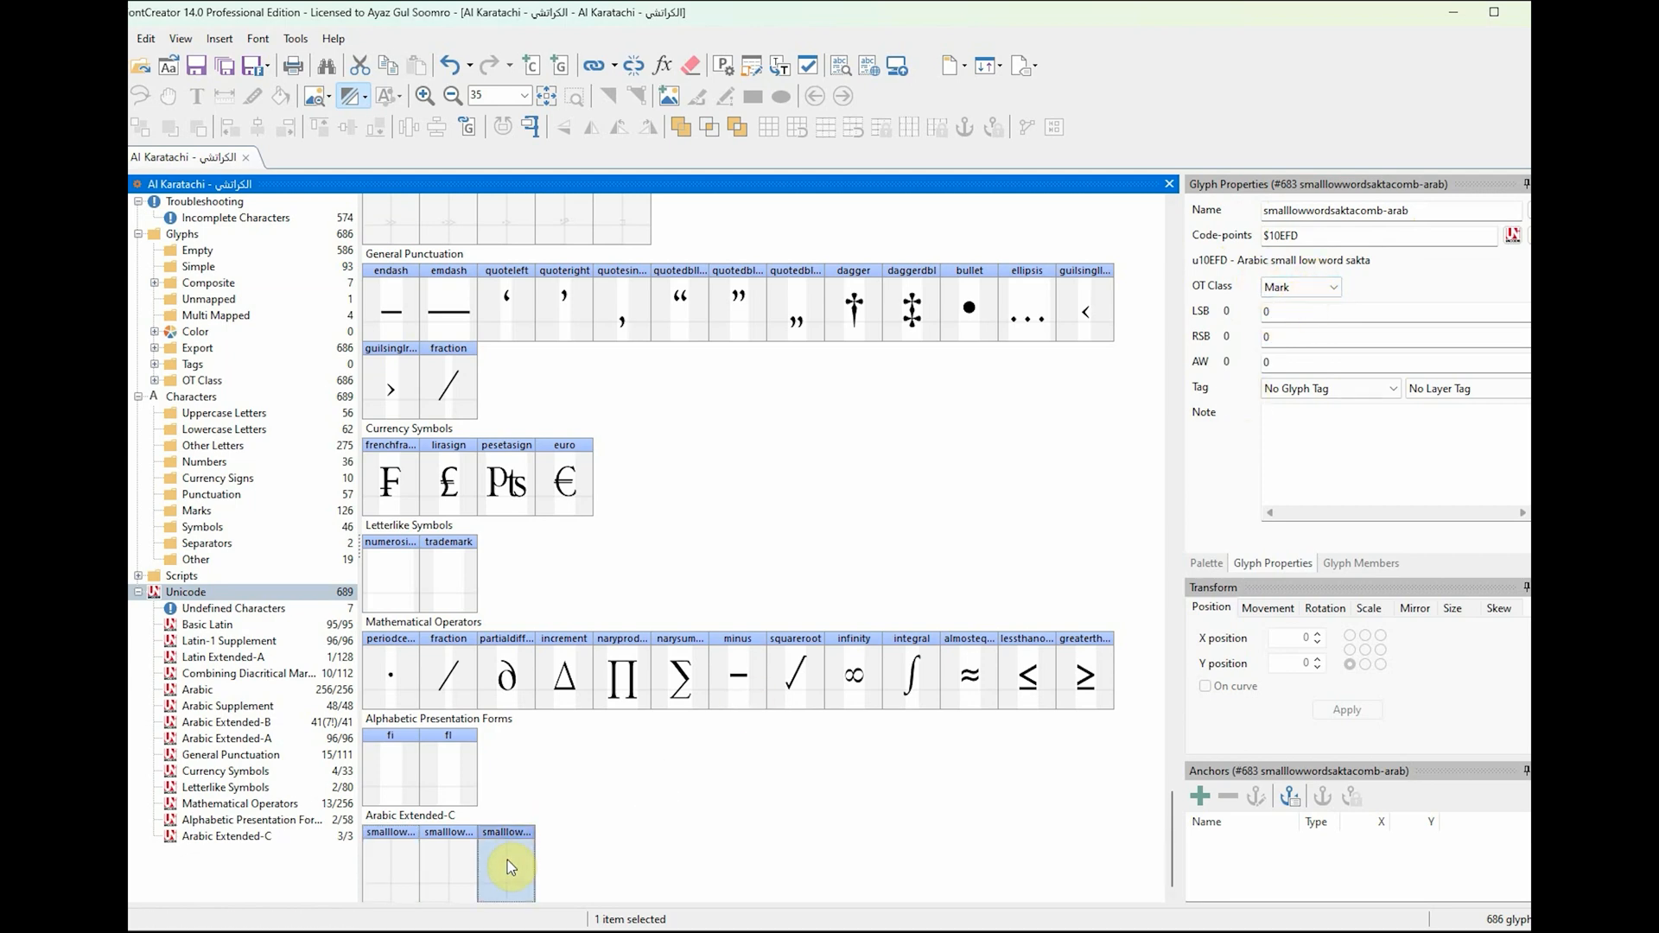
click(451, 881)
click(490, 875)
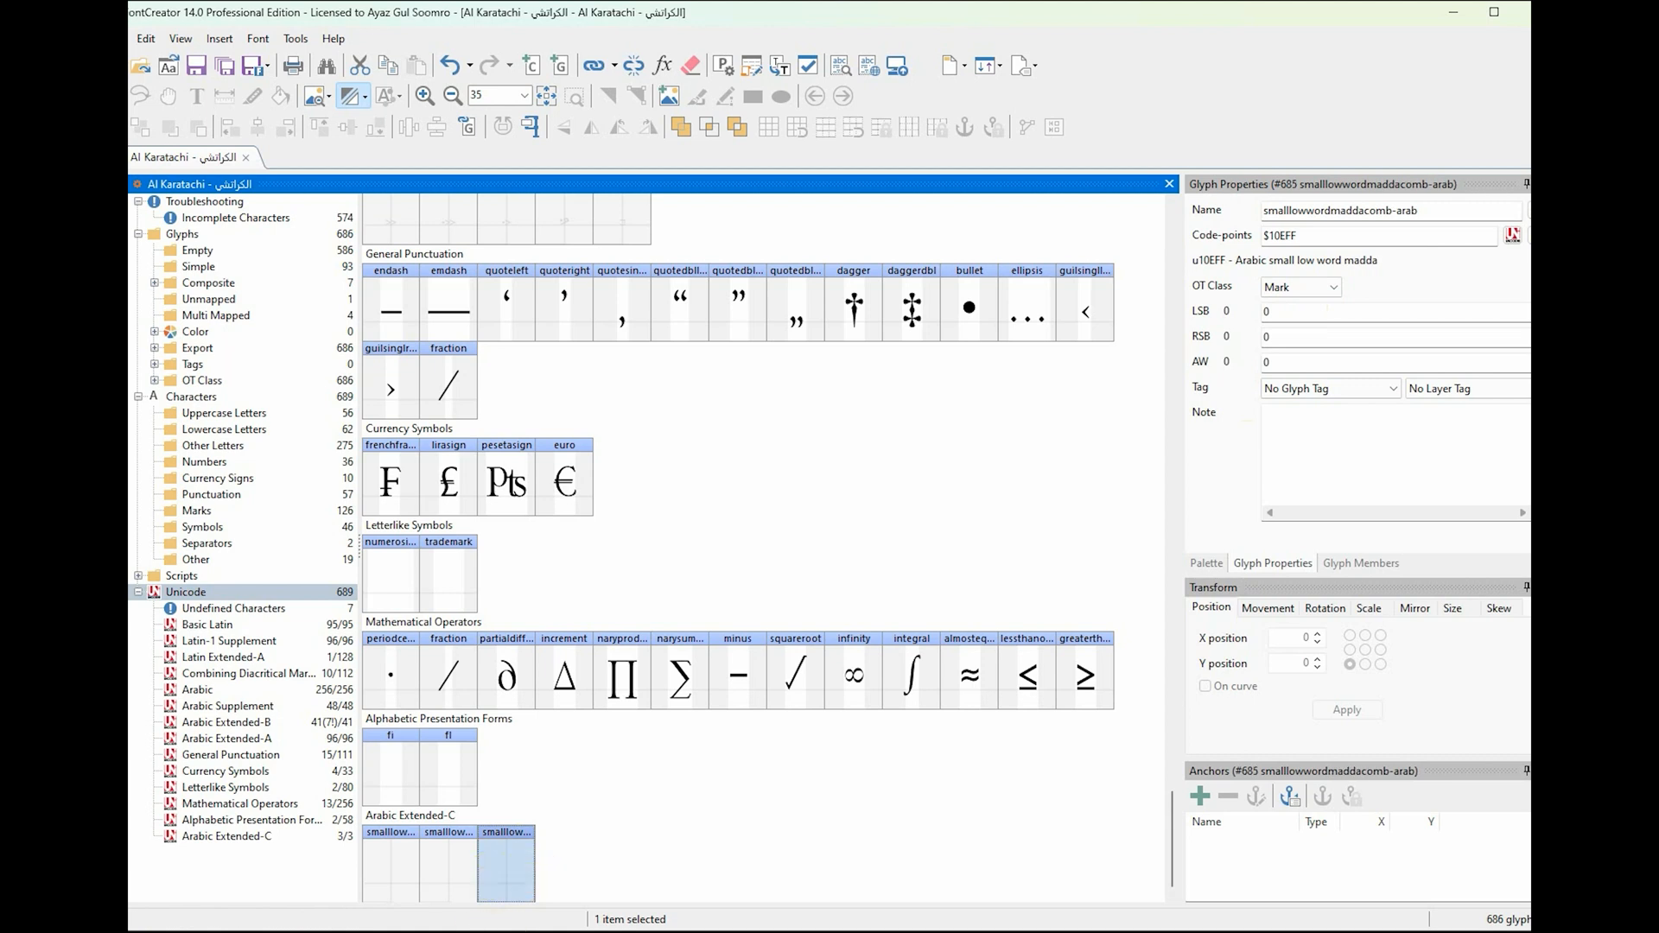
Step: Switch to the browser and examine the first code table, starting at FB50, in the Arabic Presentation Forms-A.pdf chart
mouse_move(530, 931)
click(579, 869)
click(1158, 25)
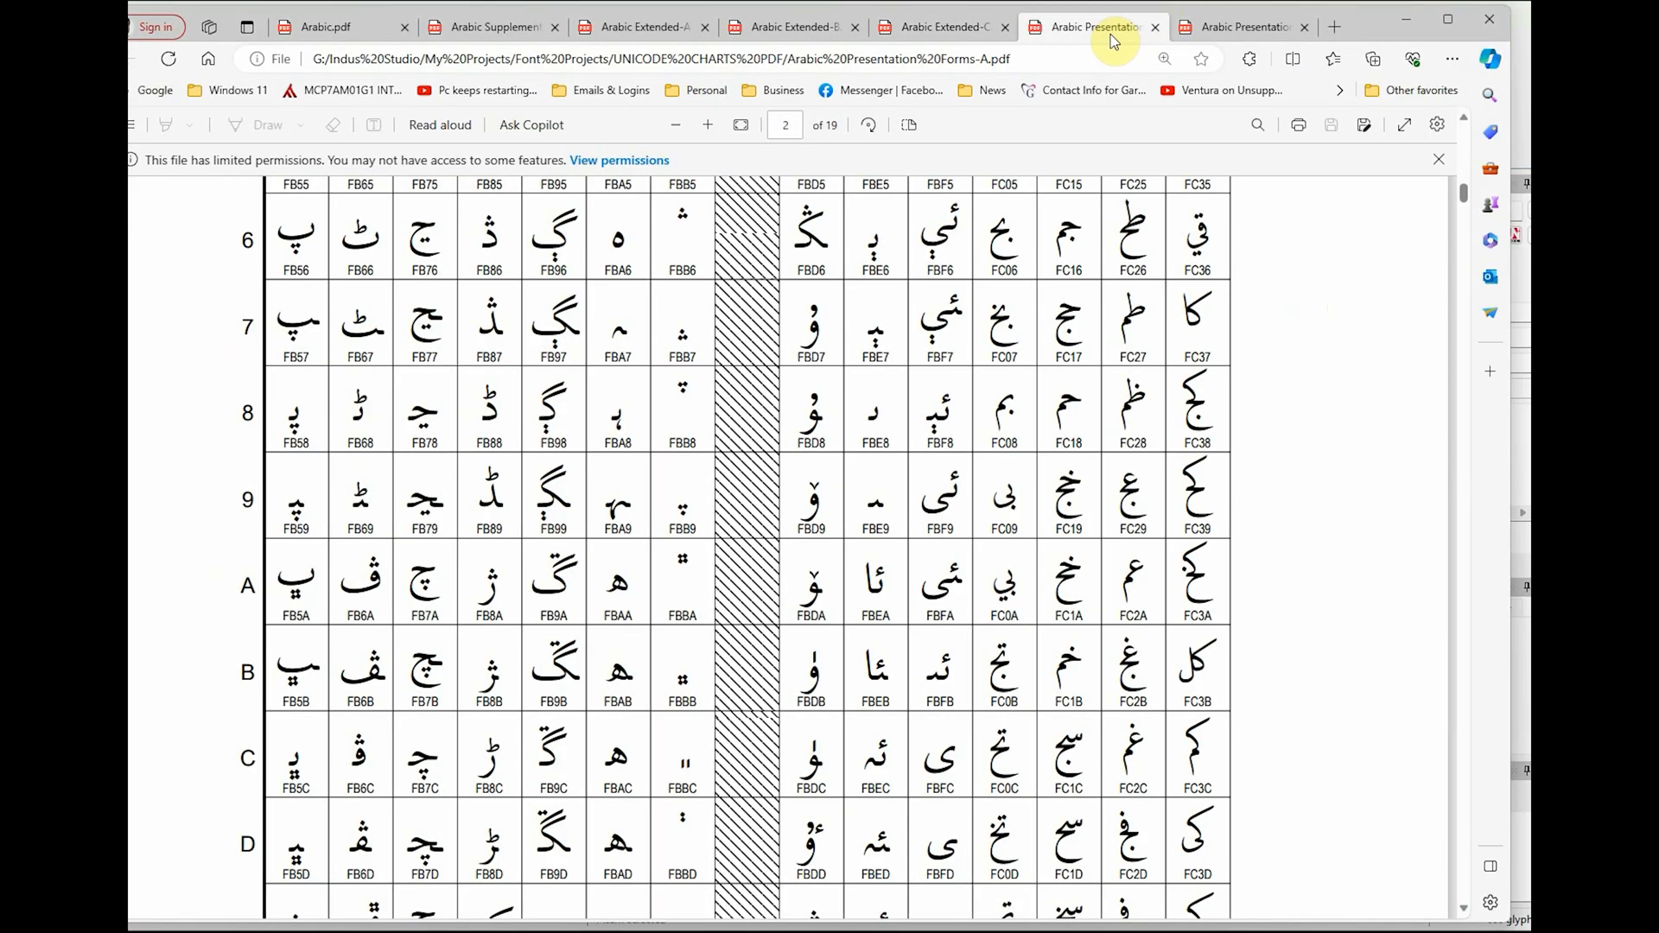
scroll(629, 530, up, 10)
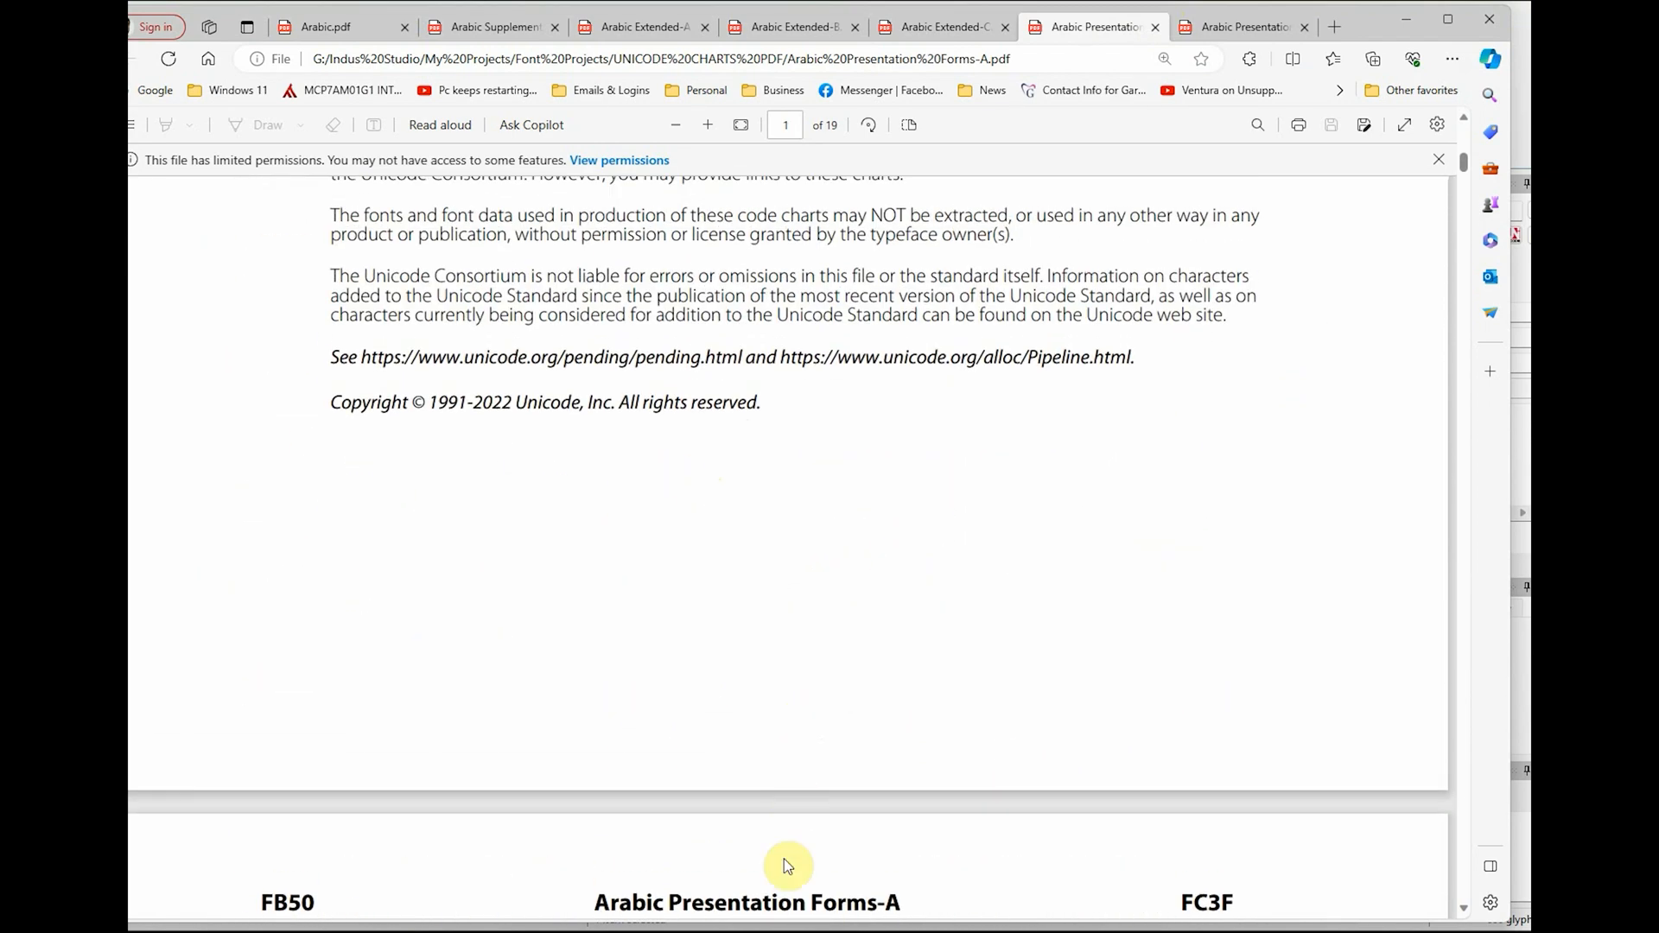
scroll(792, 614, down, 4)
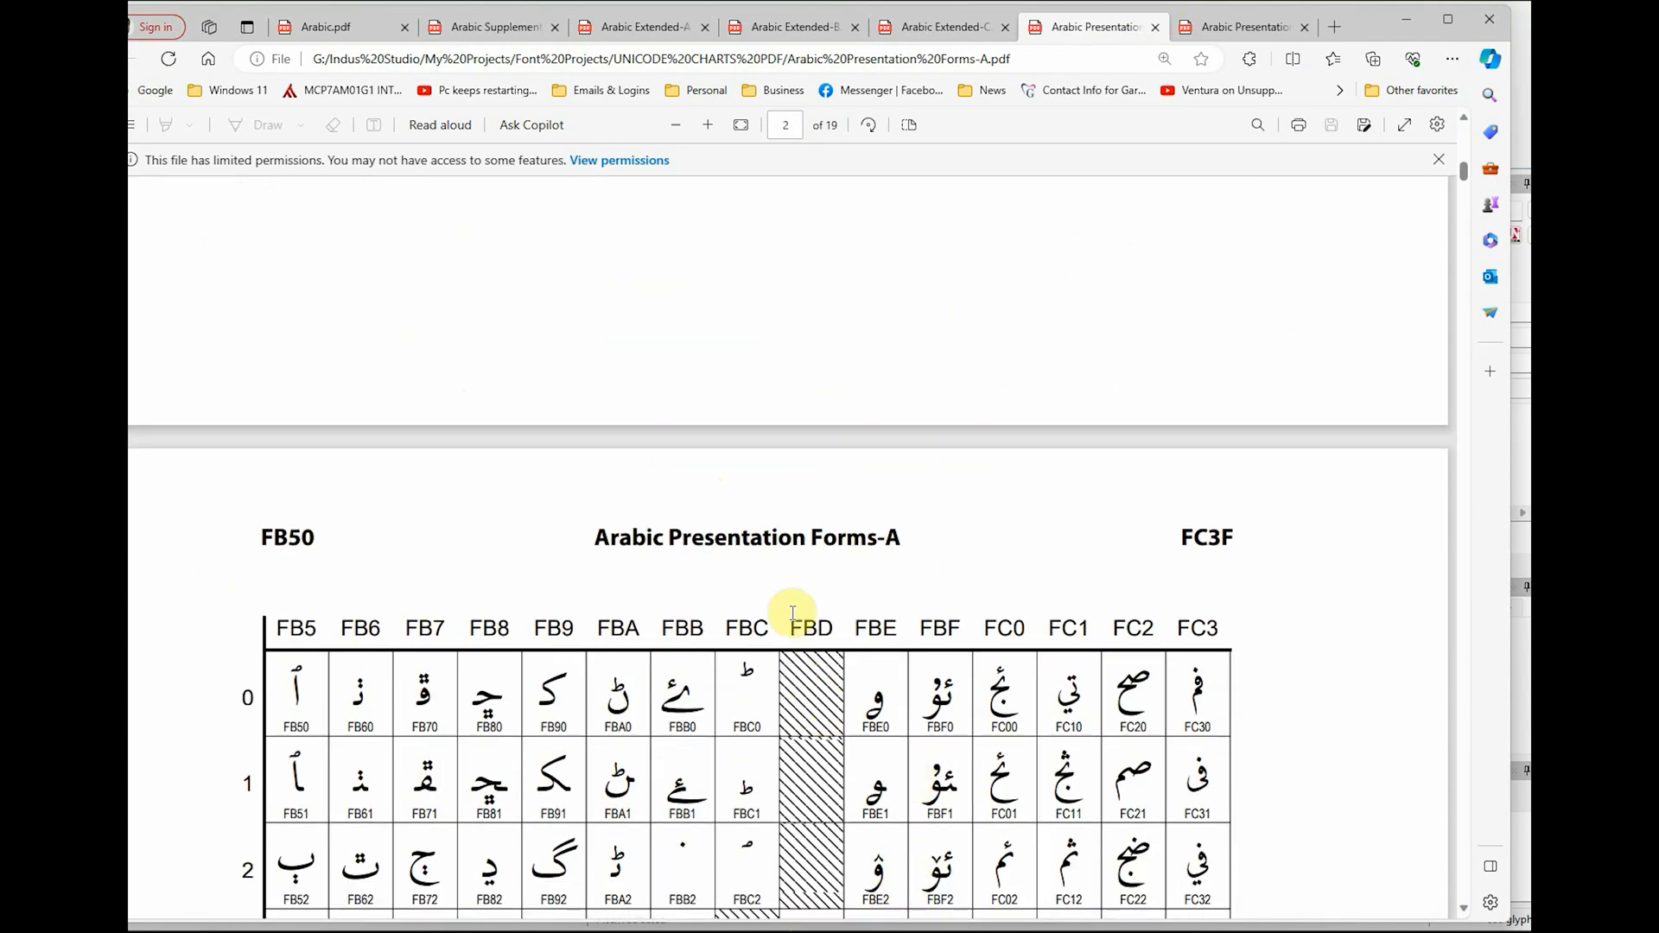
scroll(760, 586, down, 3)
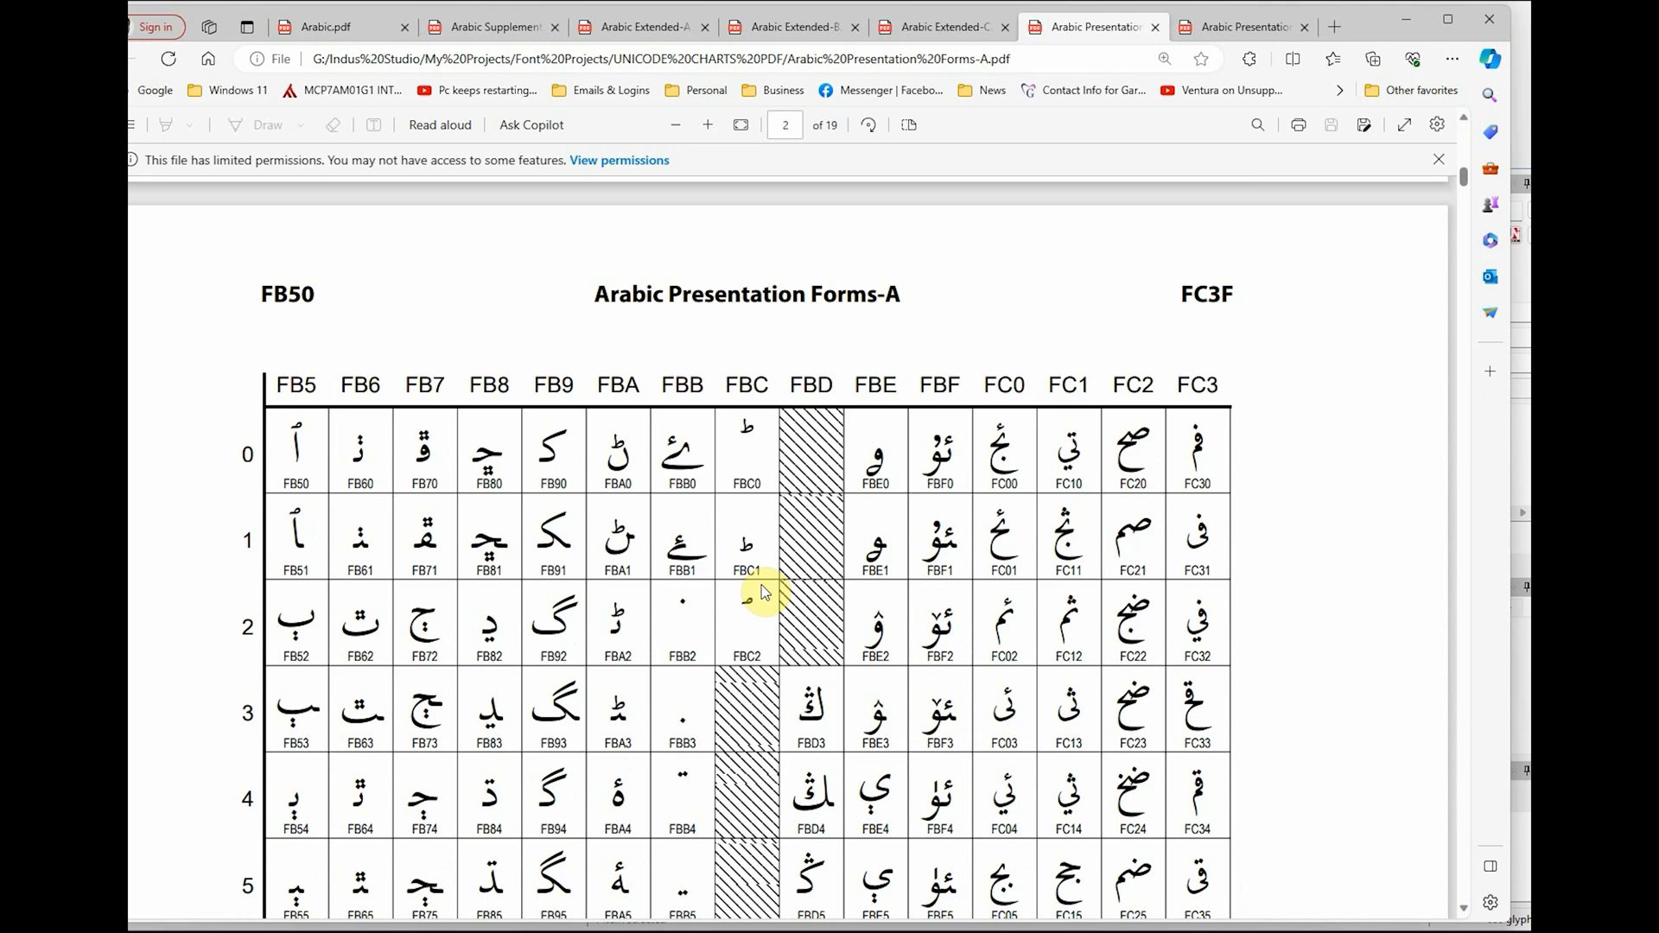
scroll(760, 587, down, 5)
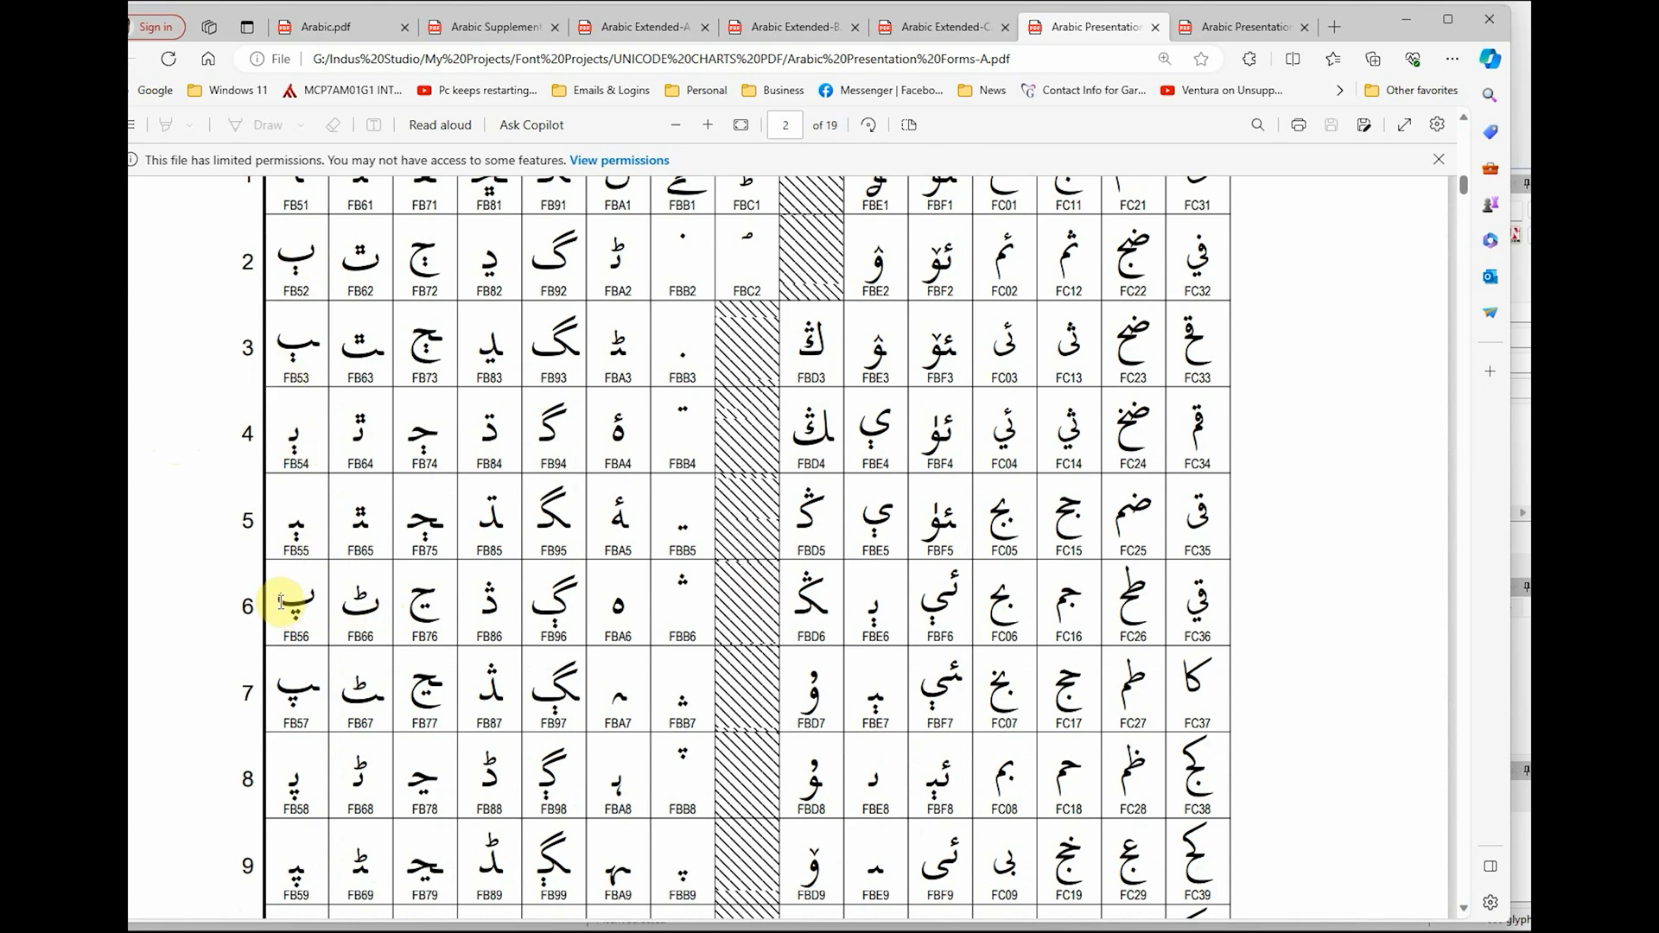
drag(281, 601, 313, 627)
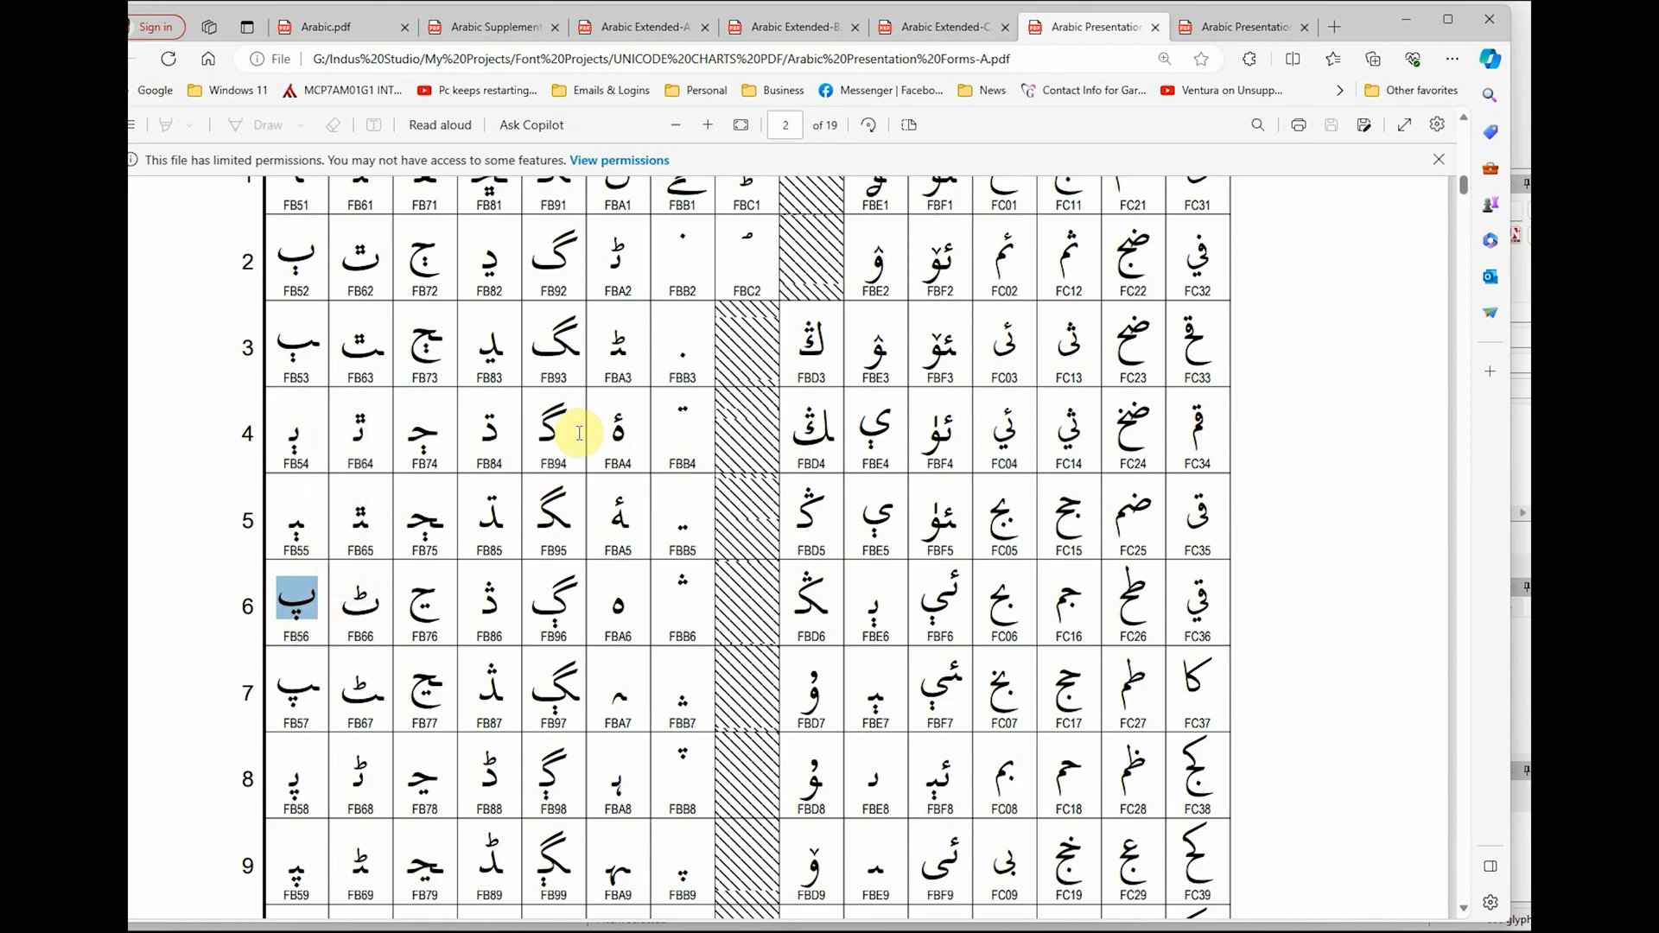
Step: Open the Arabic Presentation Forms-B.pdf chart and look through its FE70–FEFF code table
click(1228, 29)
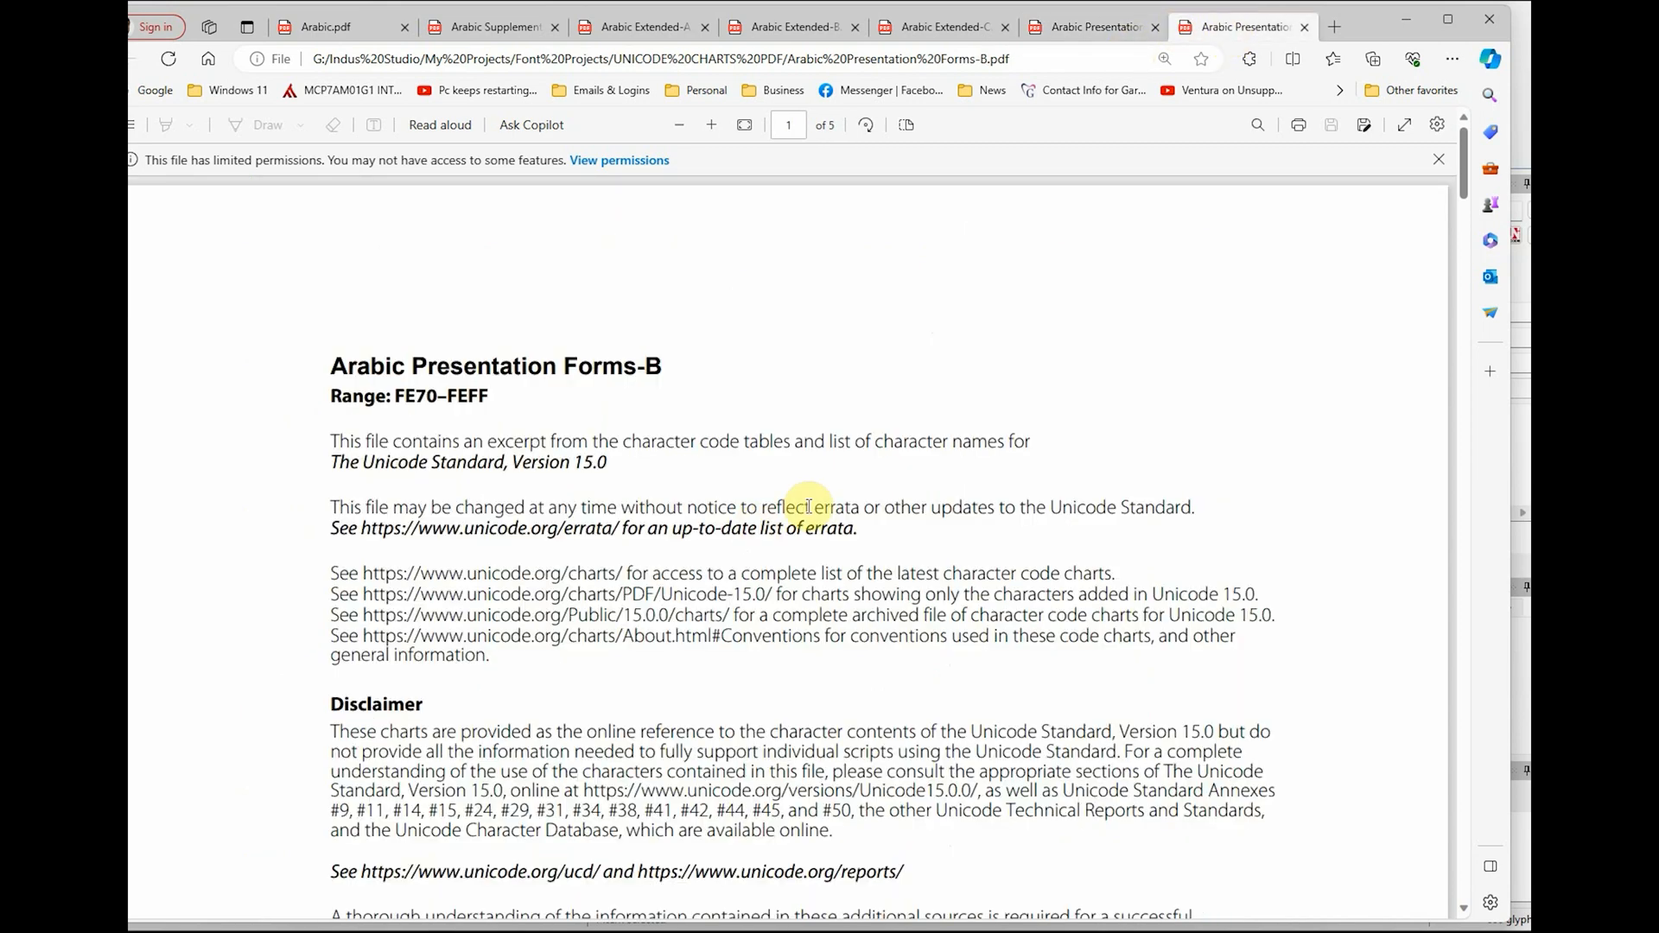
scroll(808, 508, down, 10)
scroll(808, 508, down, 10)
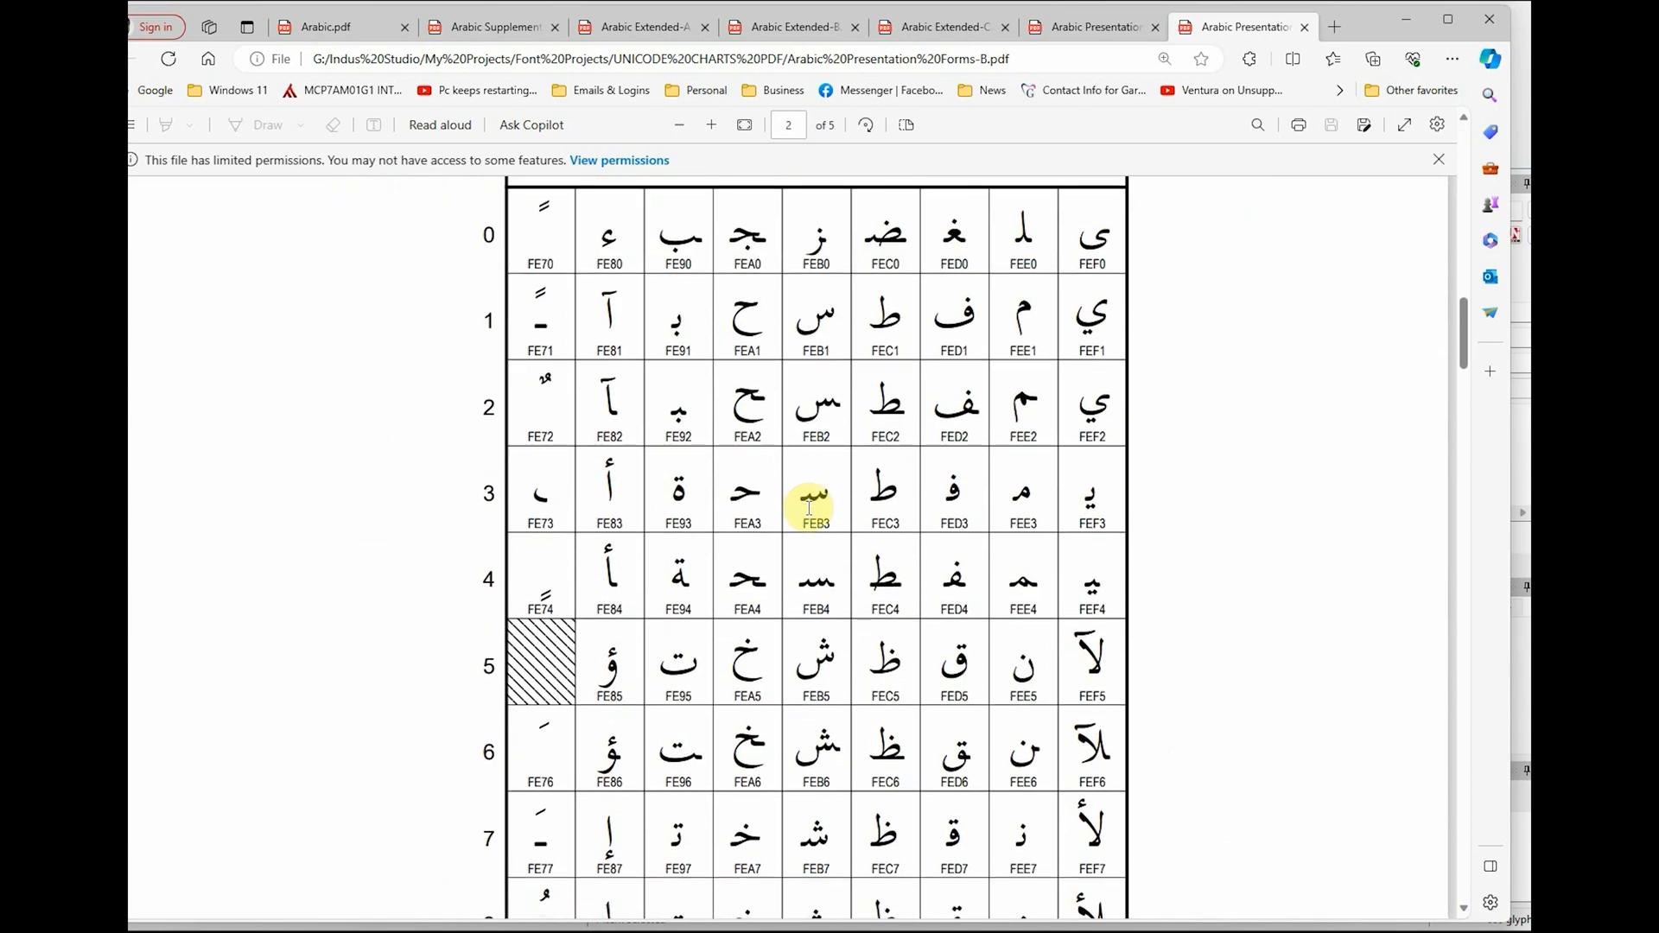
scroll(808, 508, down, 7)
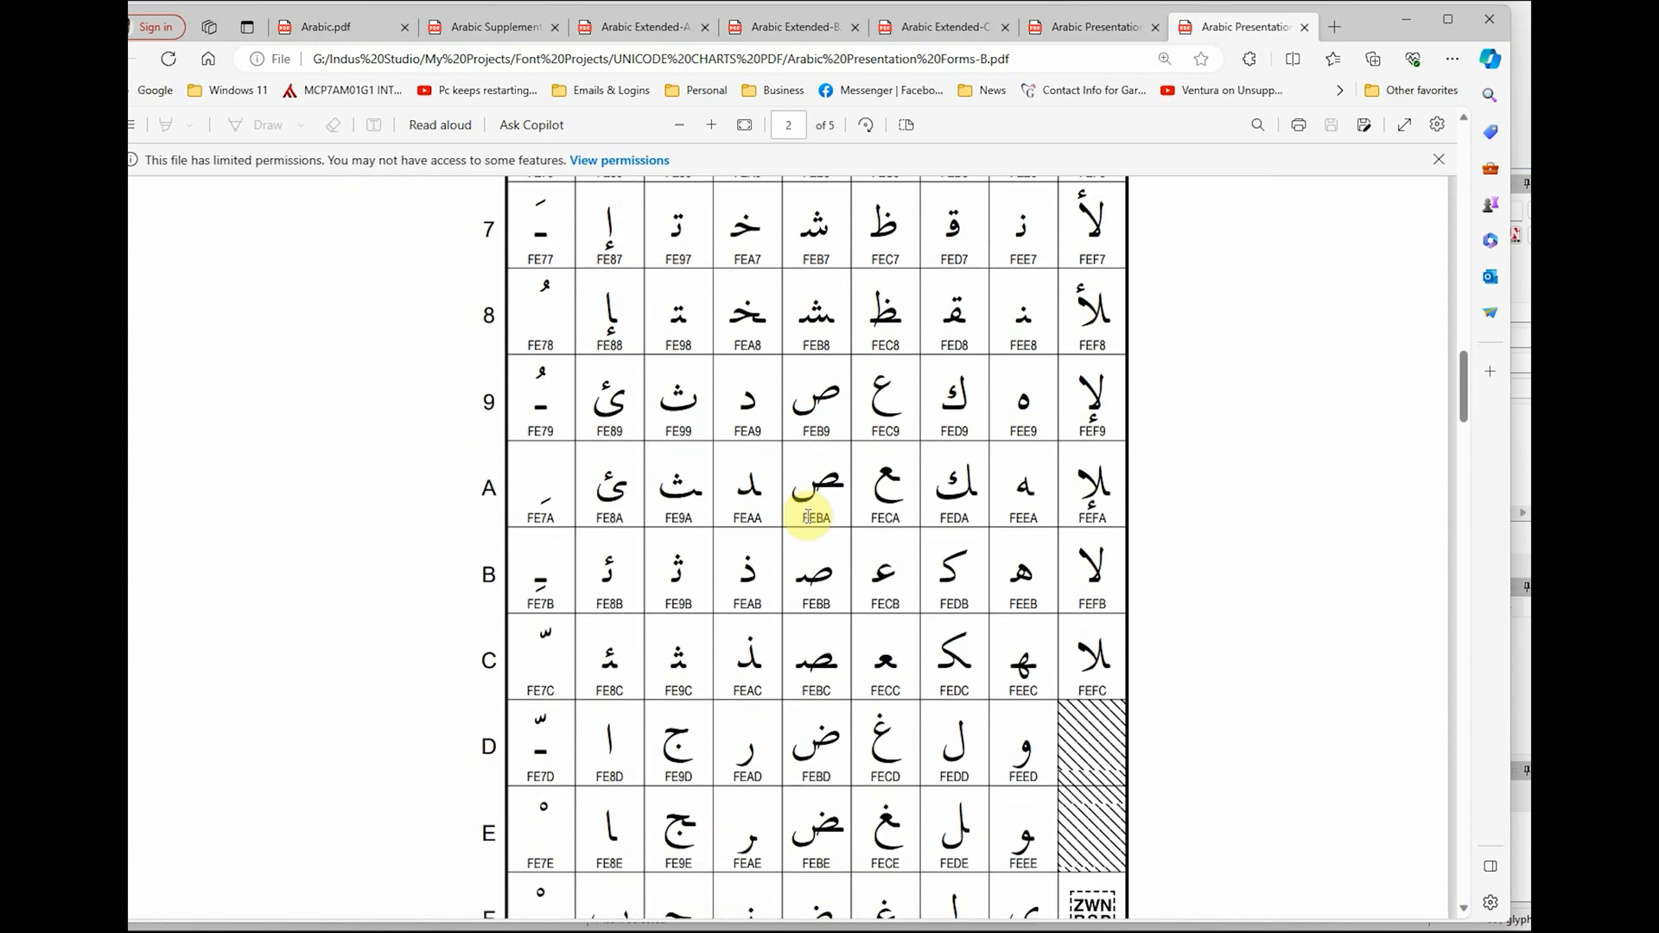
scroll(807, 517, down, 5)
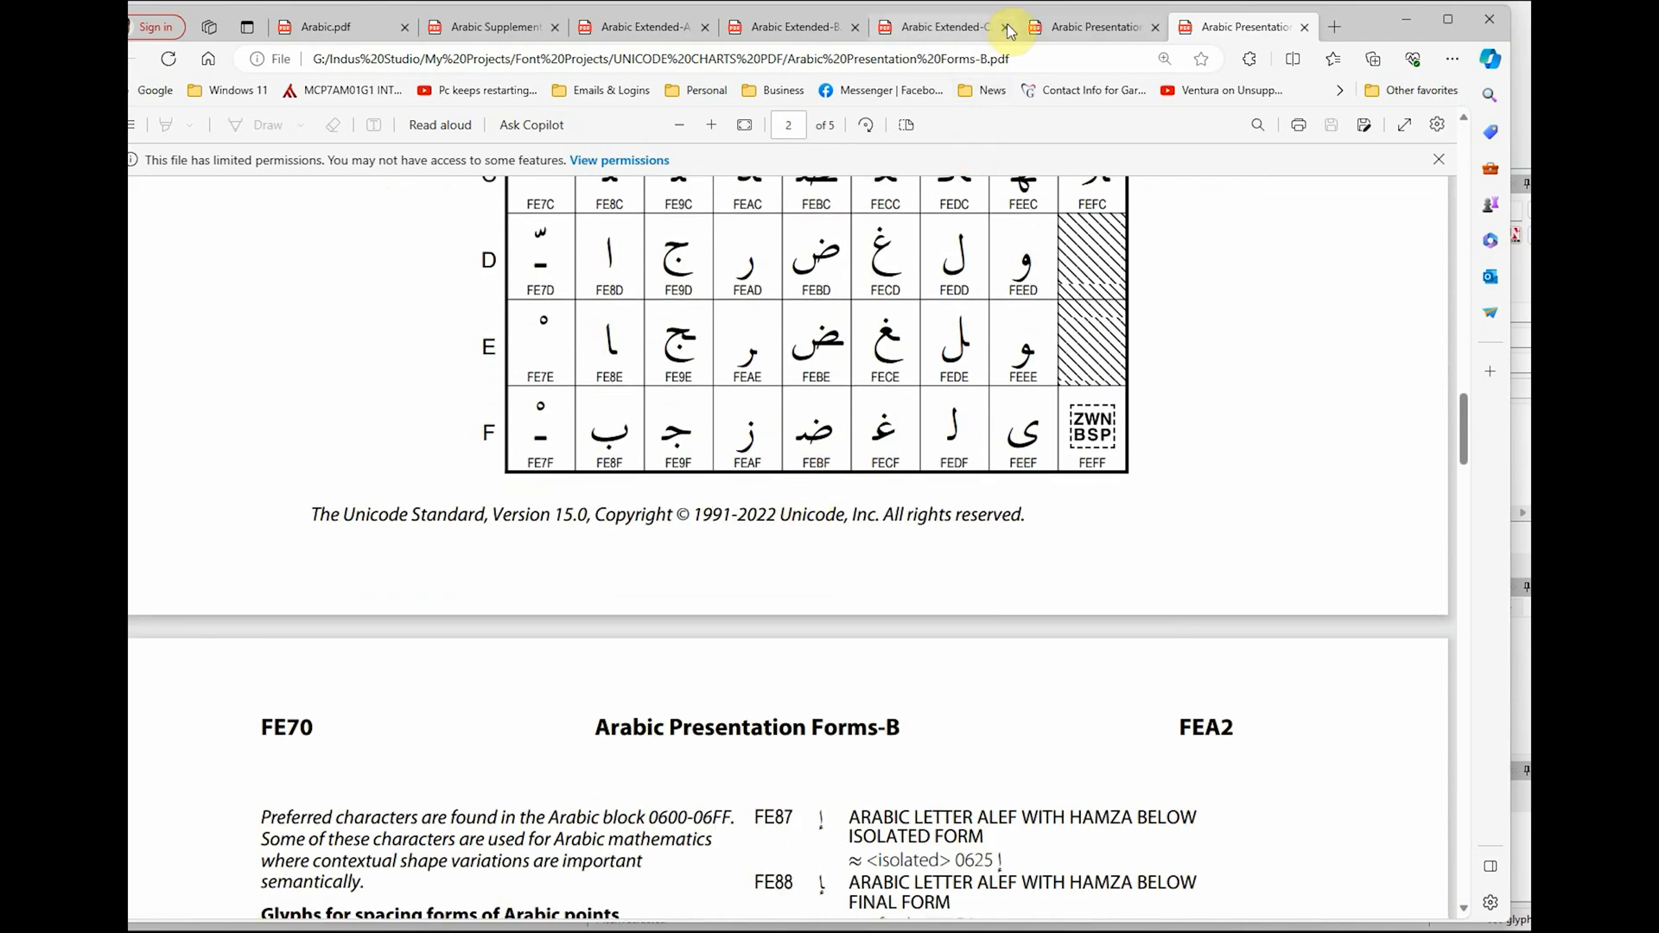
Step: Return to the Arabic Presentation Forms-A chart and find the start of its code table at FB50
click(1093, 26)
scroll(757, 380, up, 6)
scroll(756, 405, up, 6)
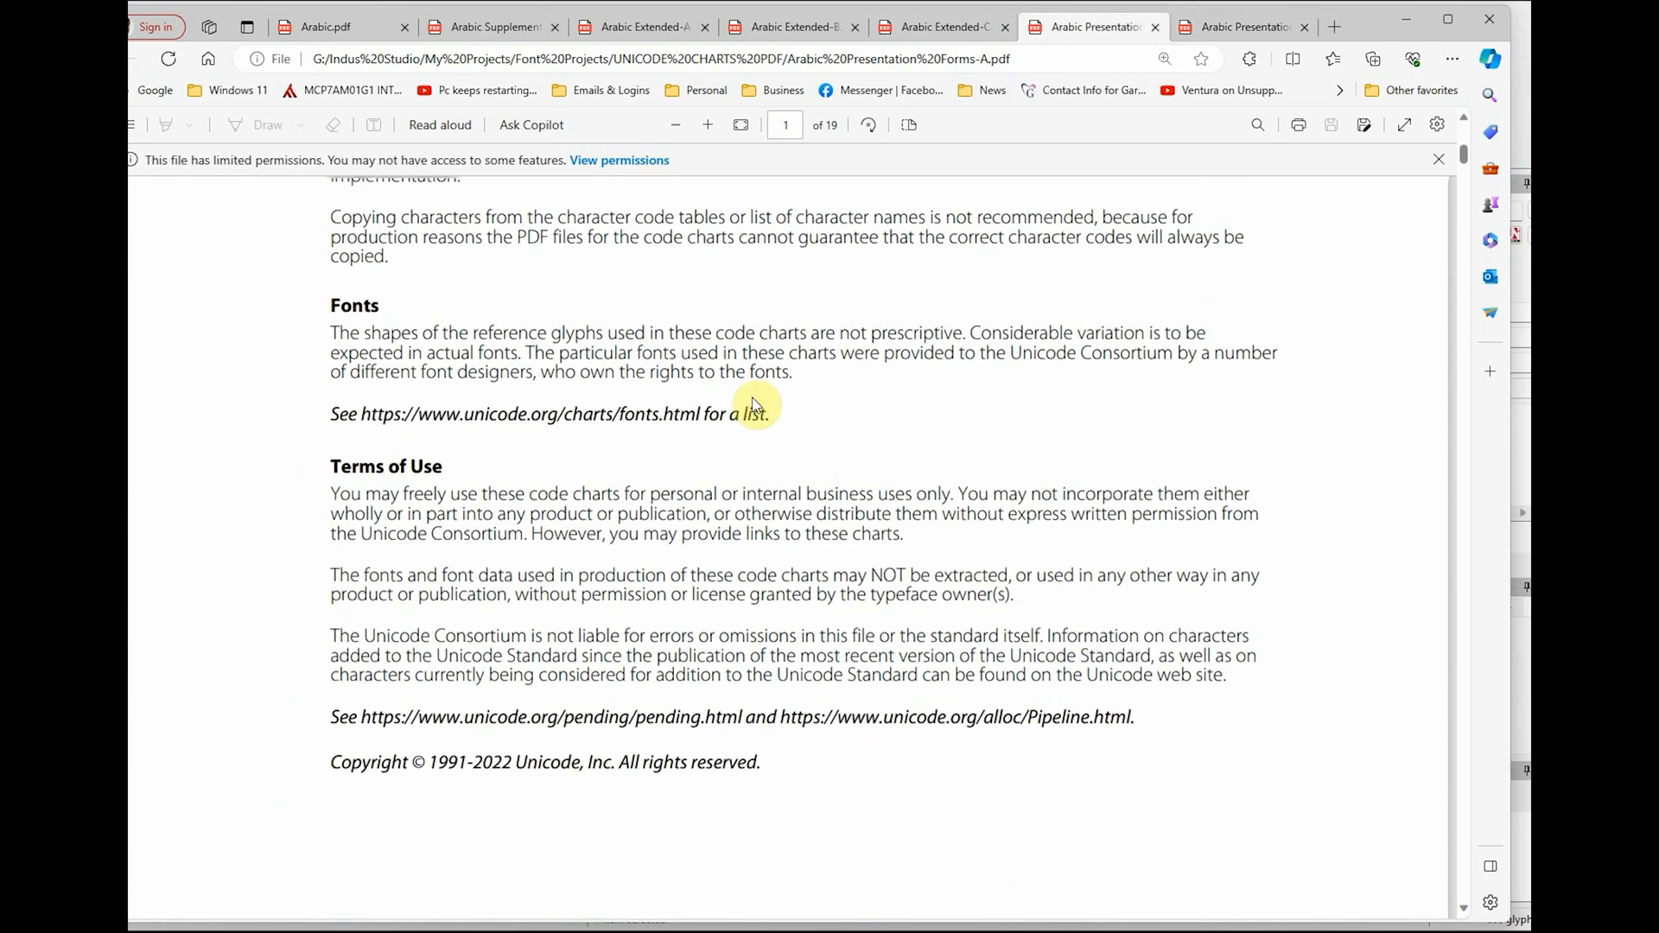
scroll(740, 448, down, 4)
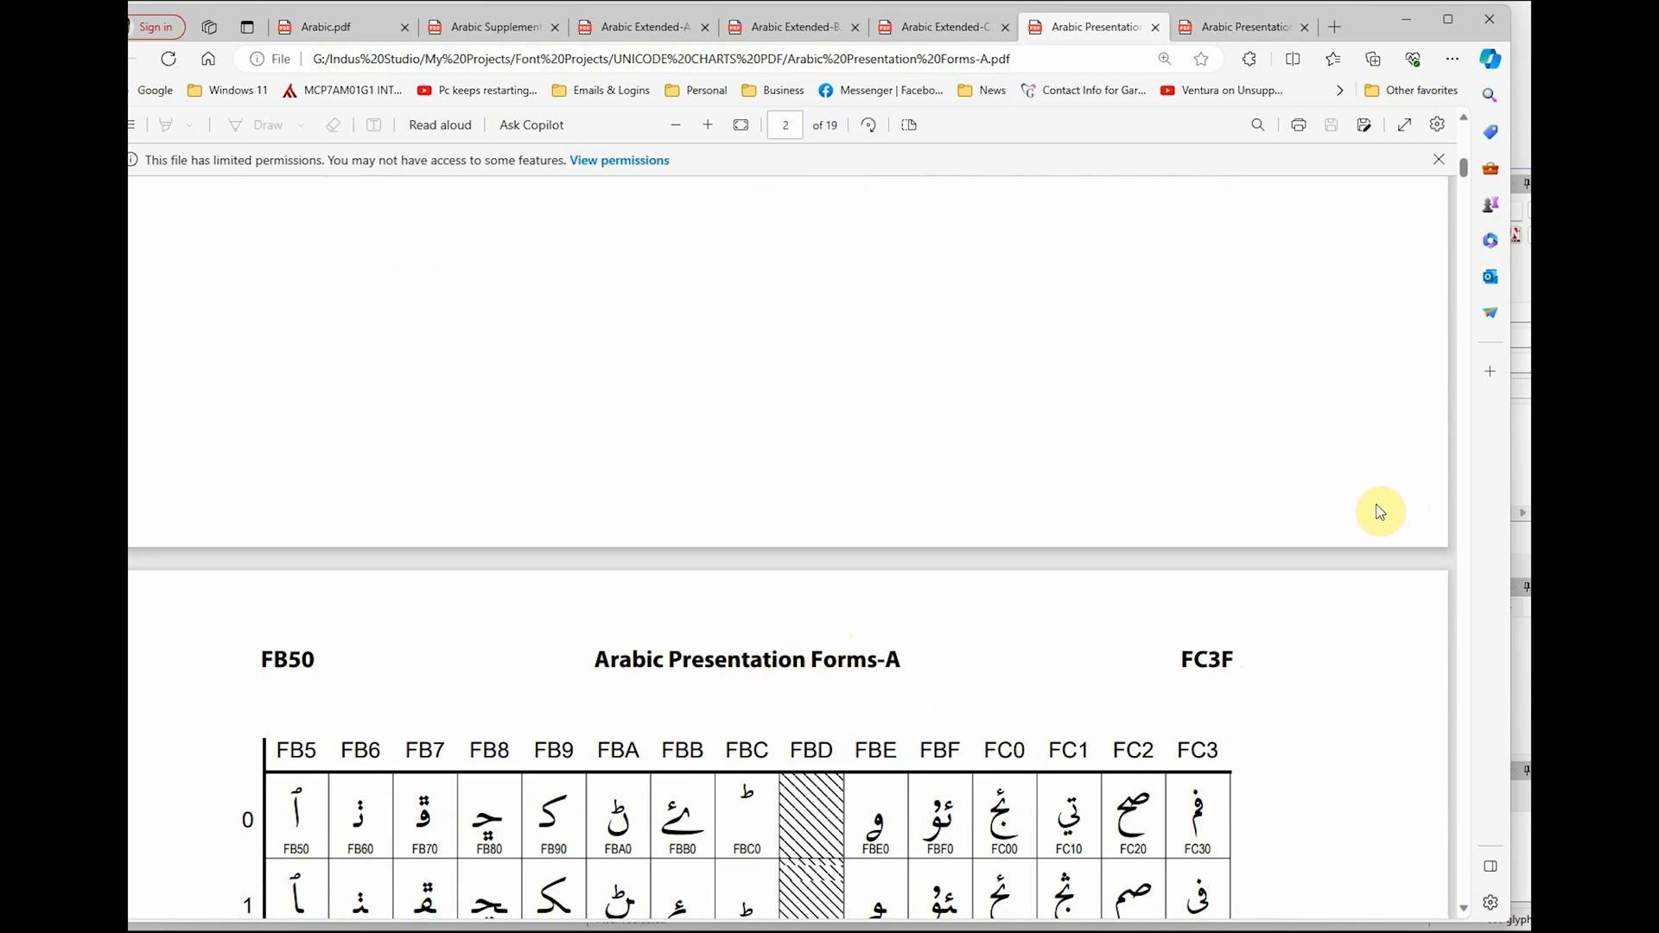
Step: Switch to FontCreator, start inserting characters and choose the Arabic Presentation Forms-A Unicode block
scroll(1383, 518, down, 5)
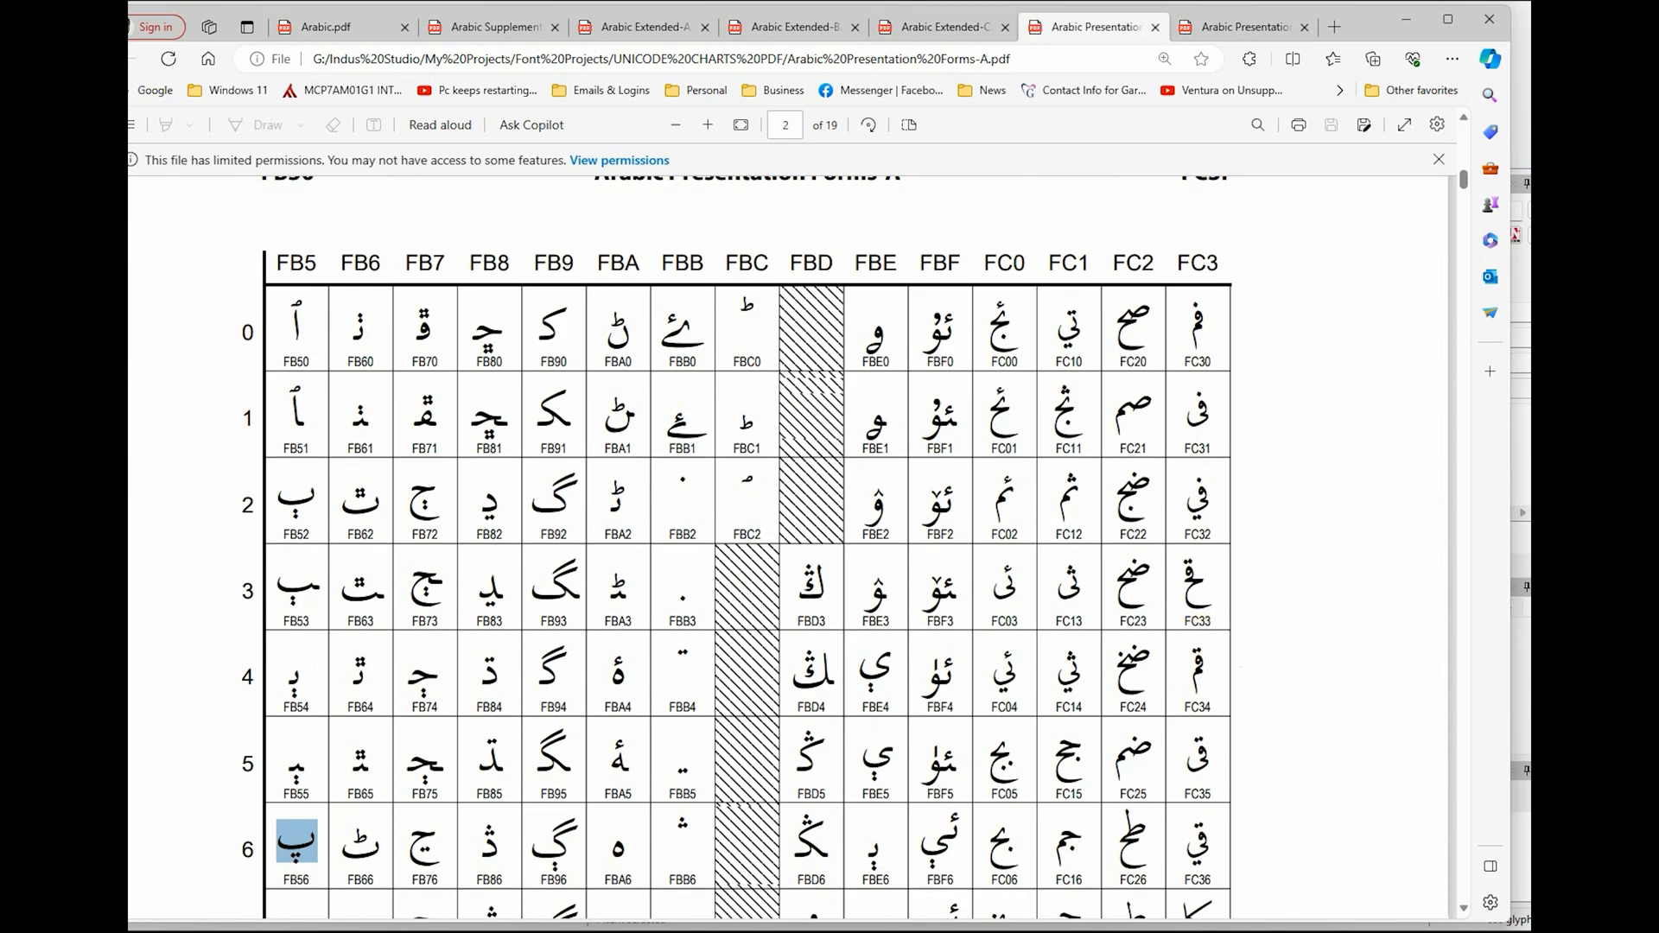
key(alt+Tab)
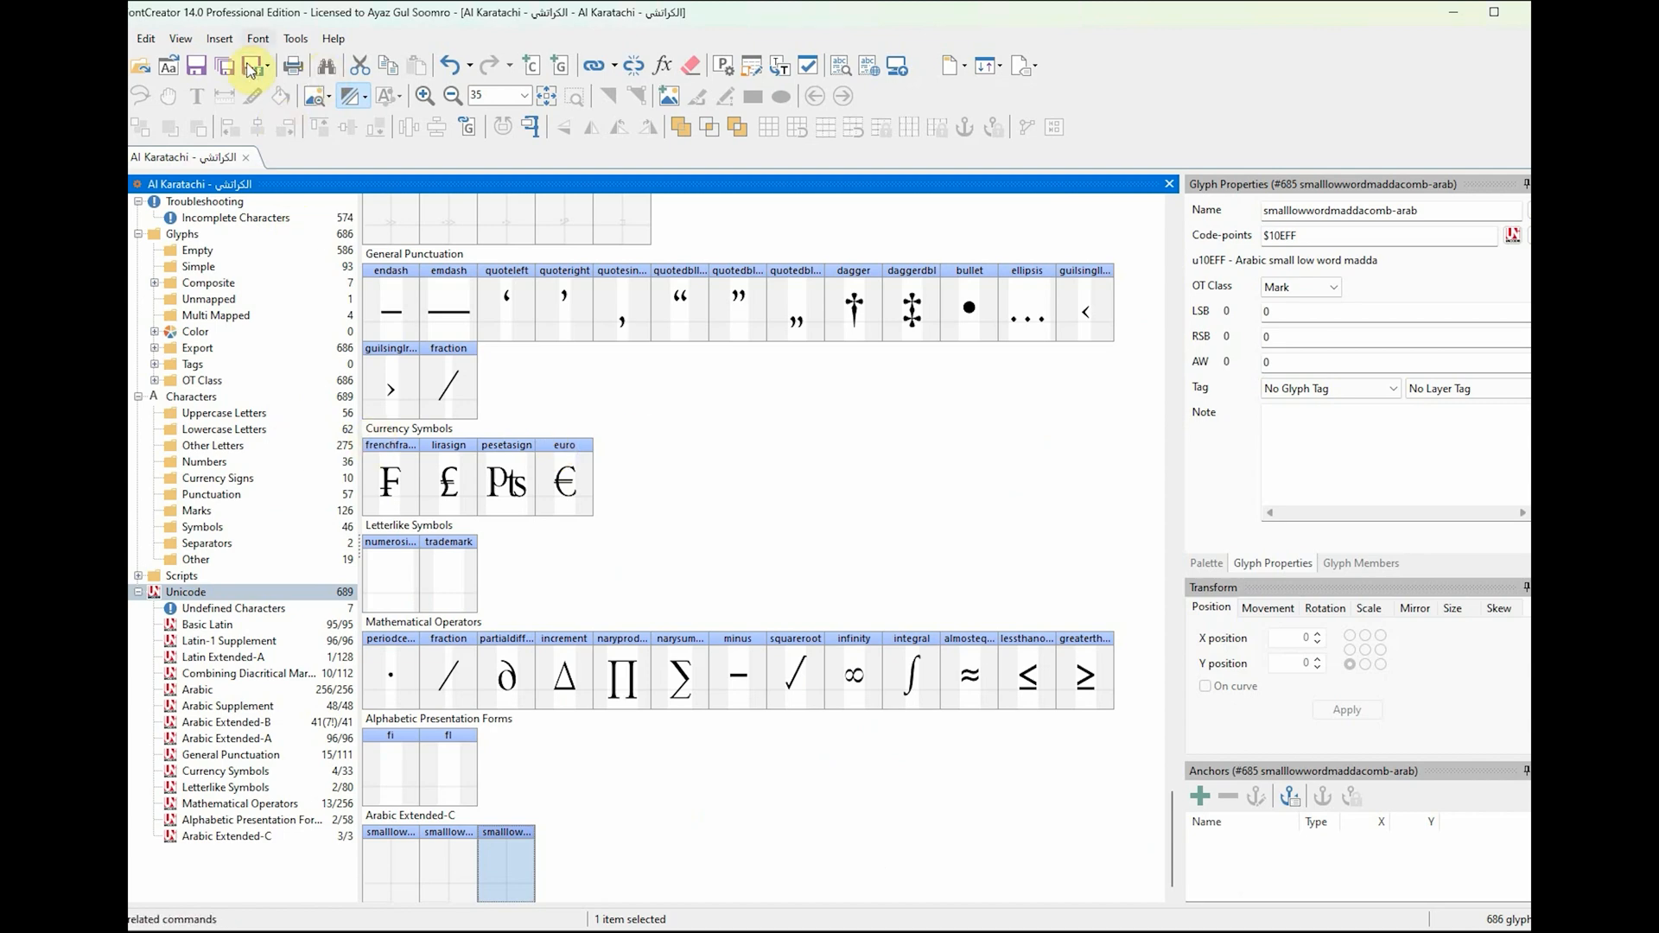
click(219, 38)
click(202, 64)
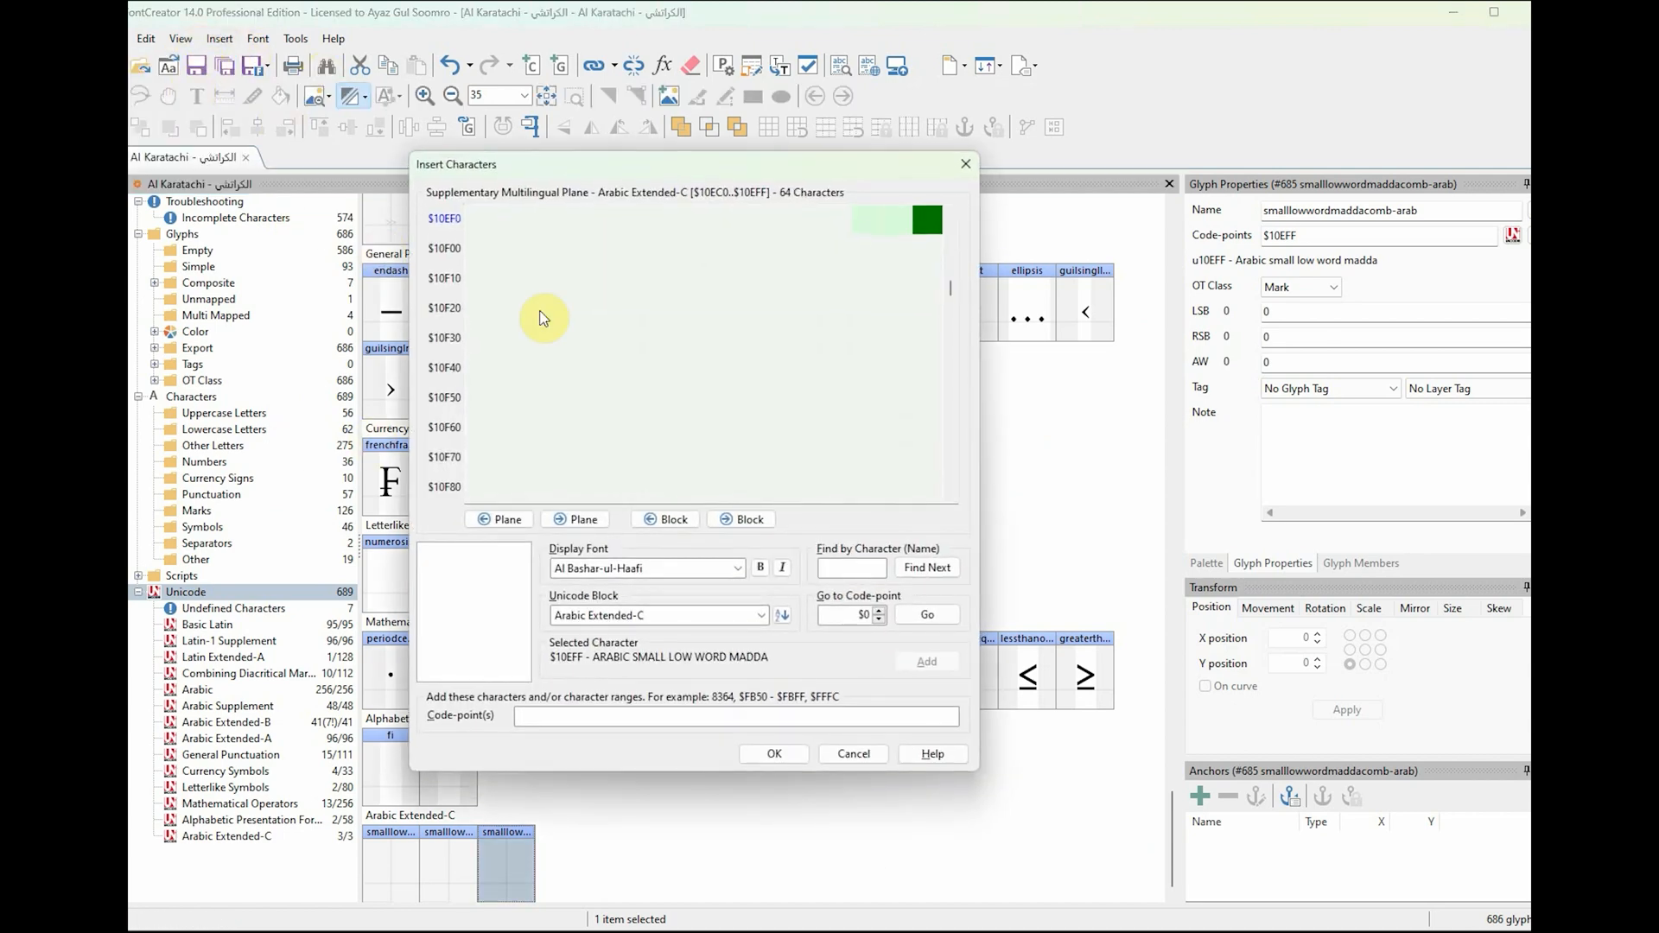
click(759, 615)
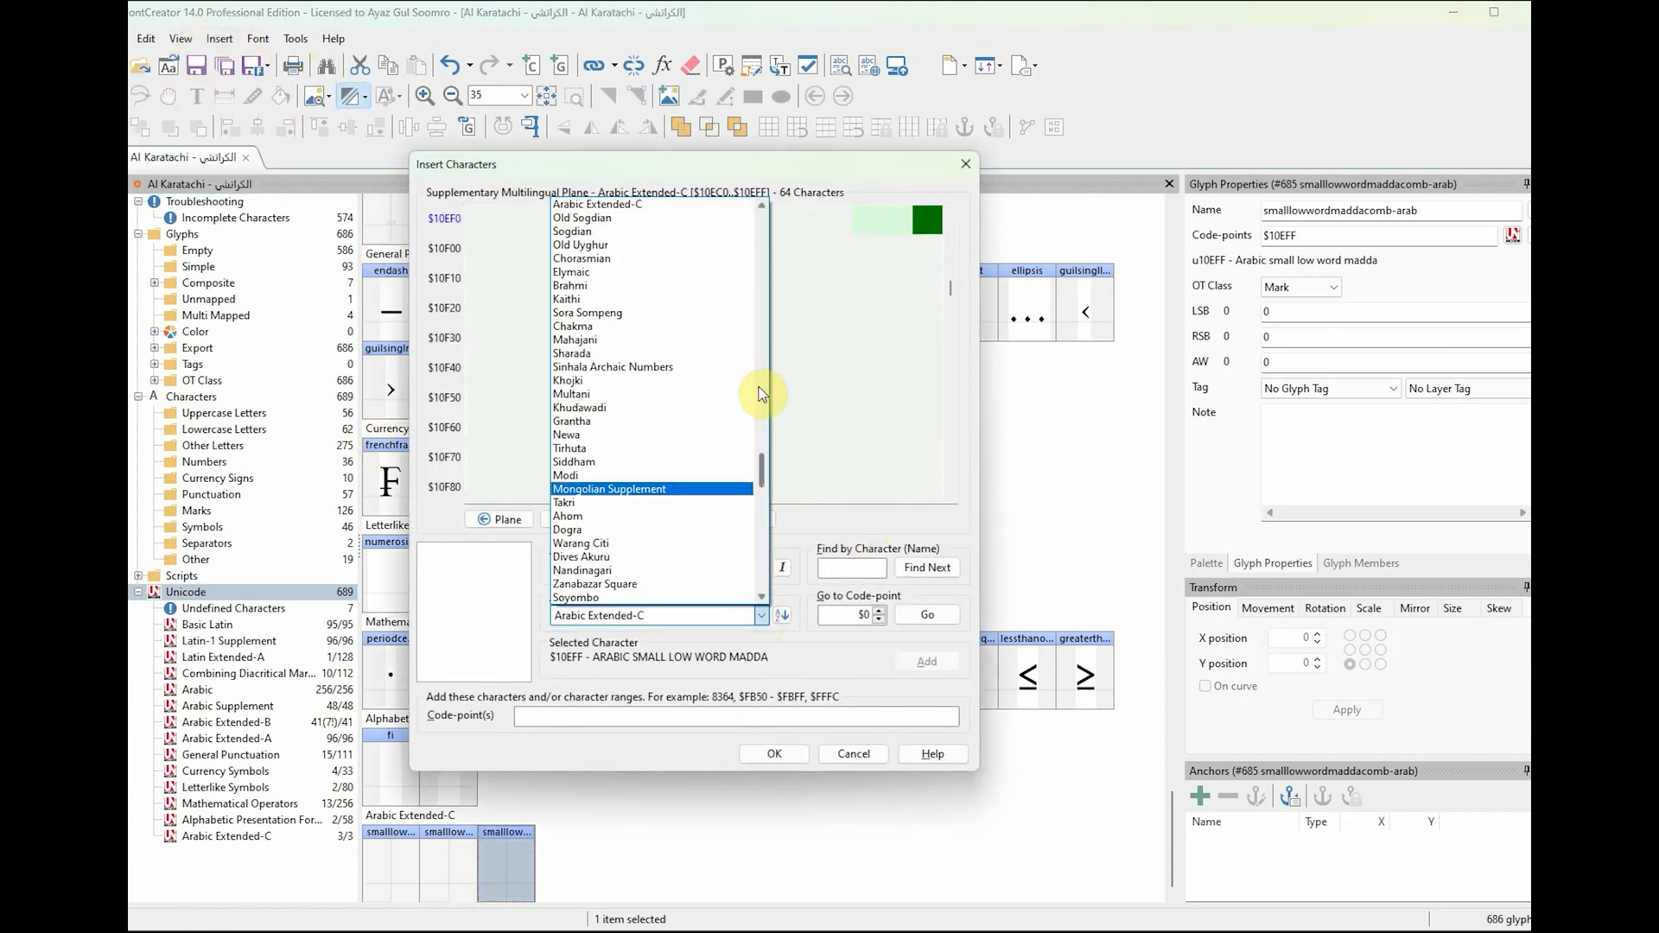
scroll(691, 514, down, 2)
scroll(698, 511, down, 4)
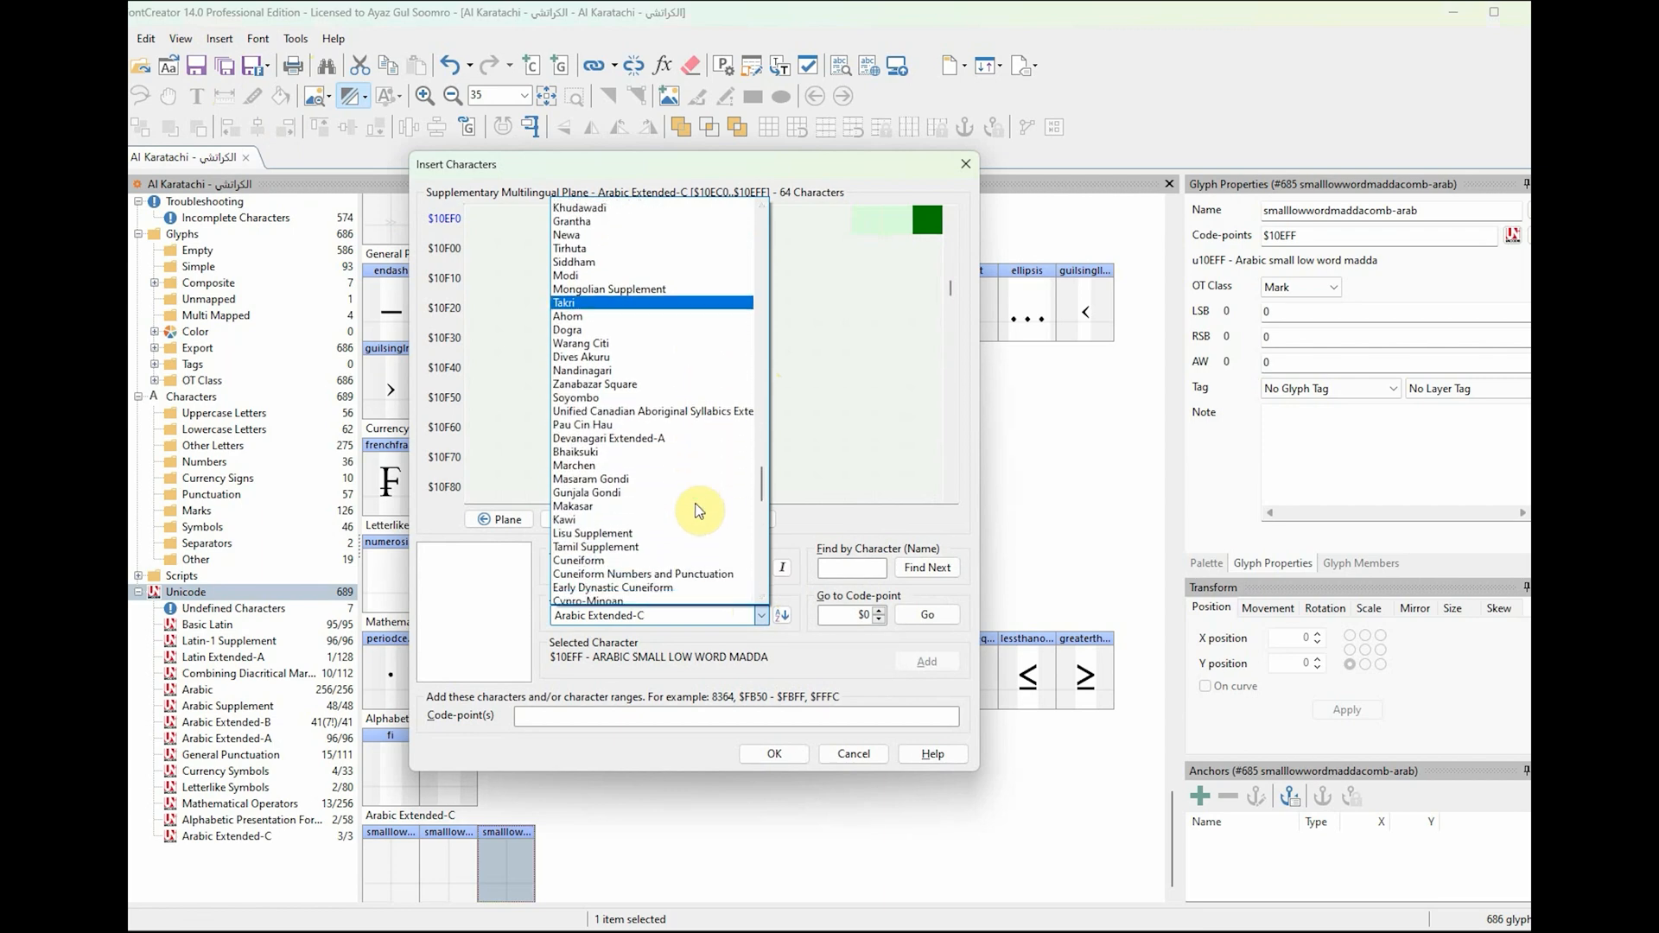
scroll(698, 511, up, 4)
scroll(698, 510, up, 12)
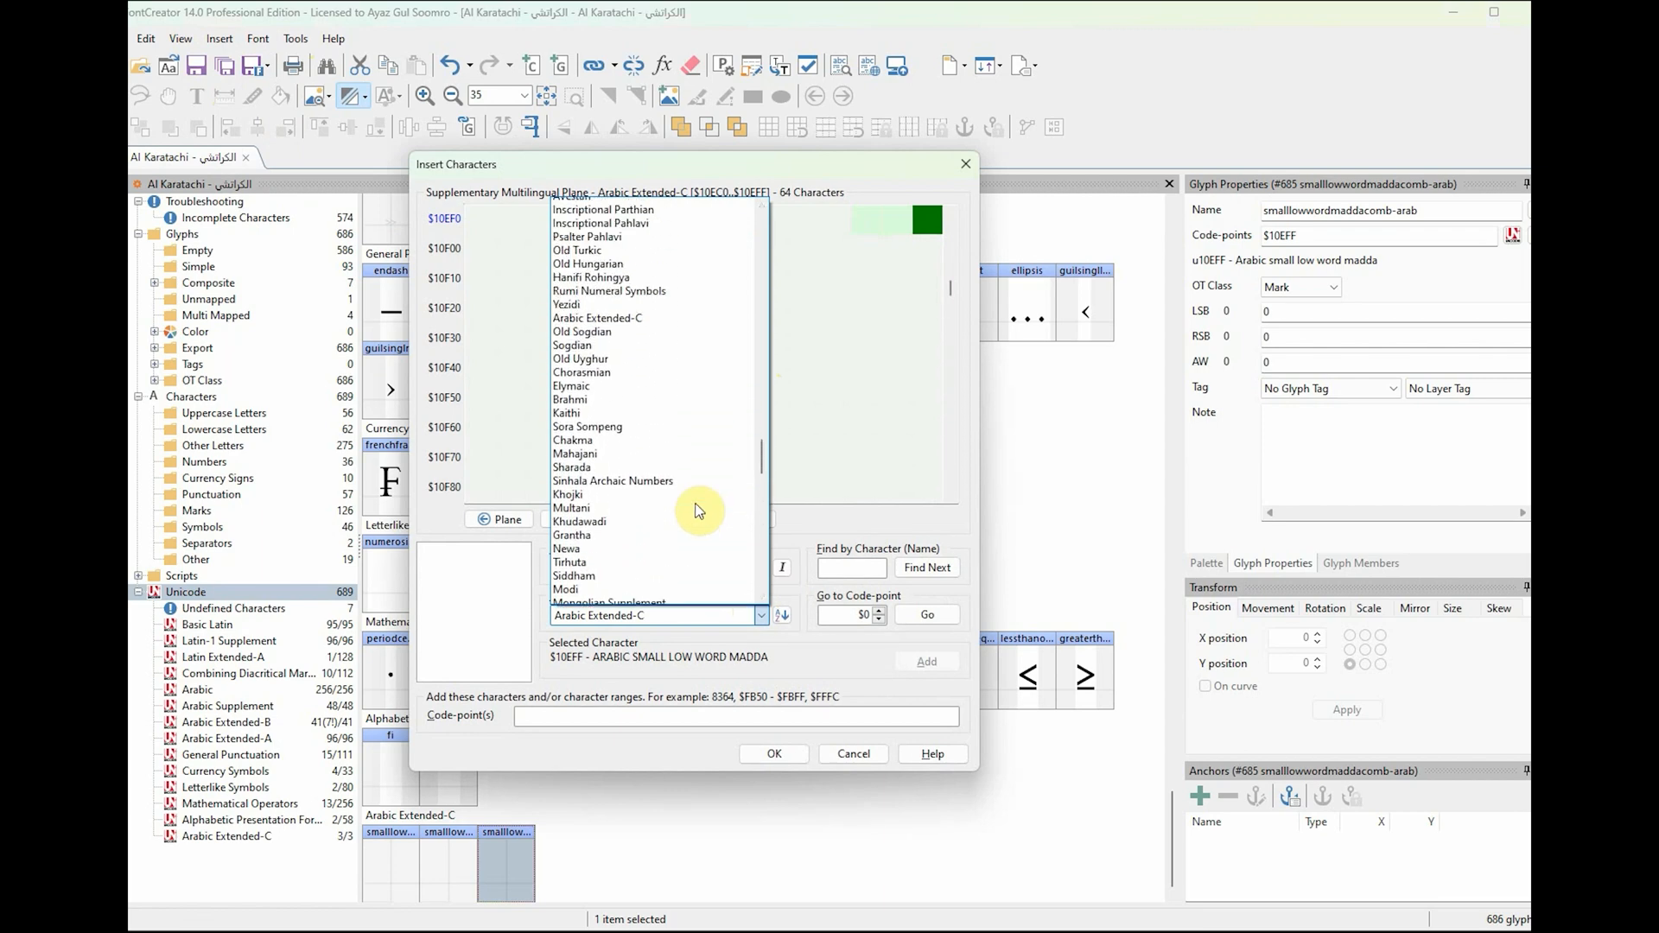
scroll(698, 511, up, 6)
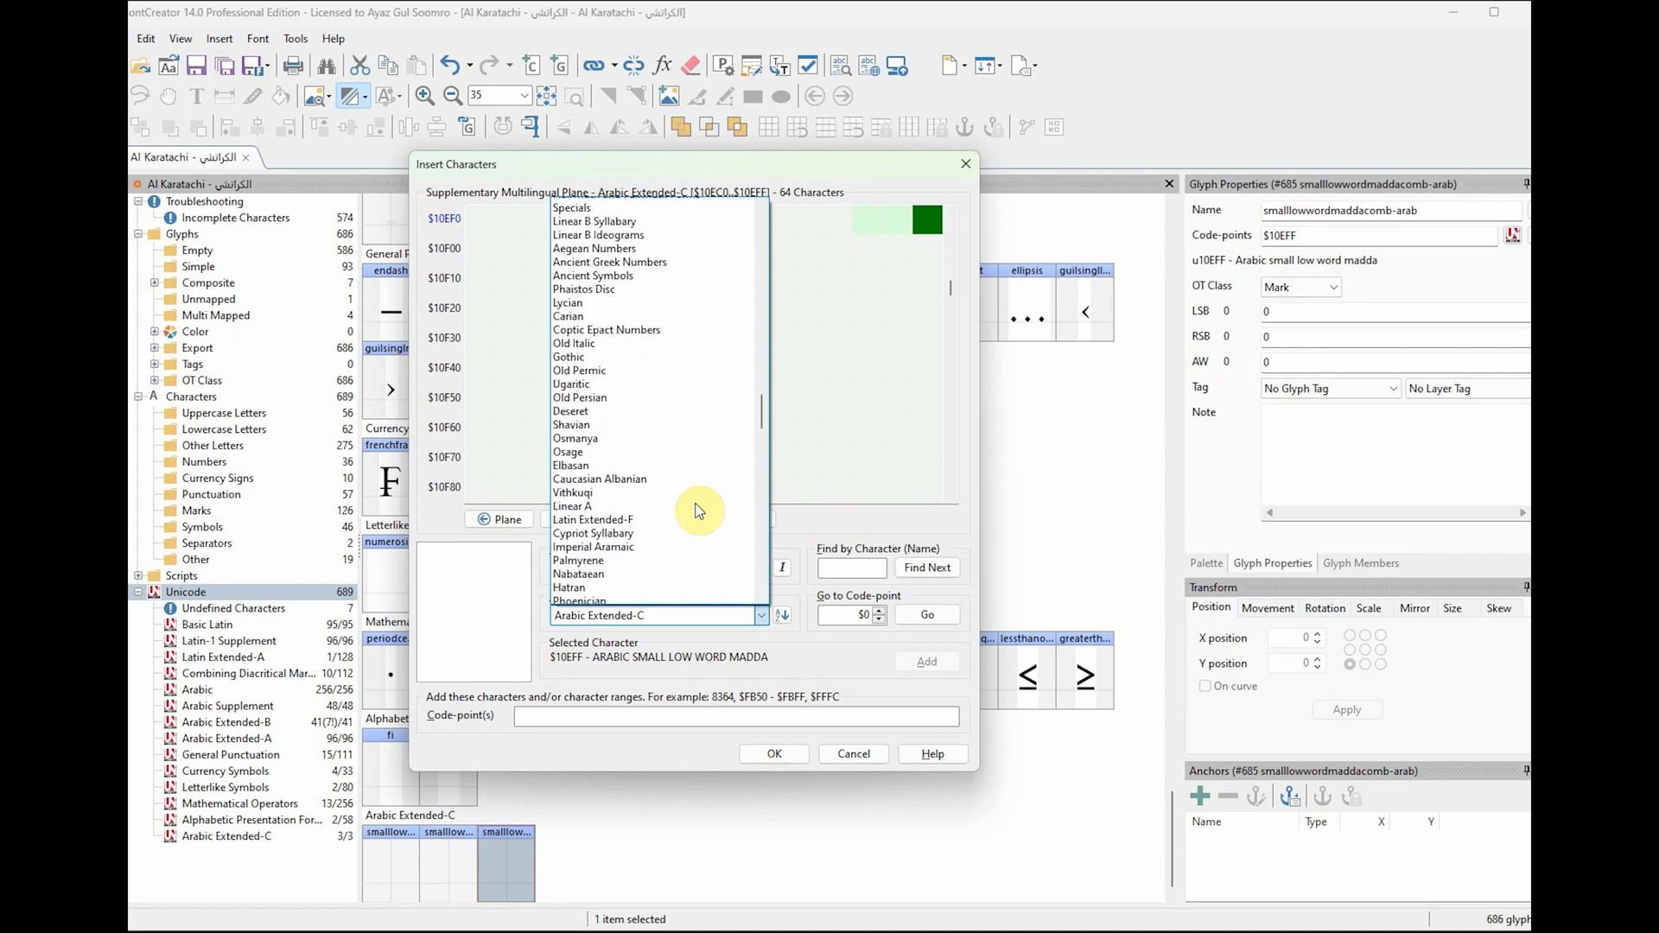
scroll(698, 510, up, 3)
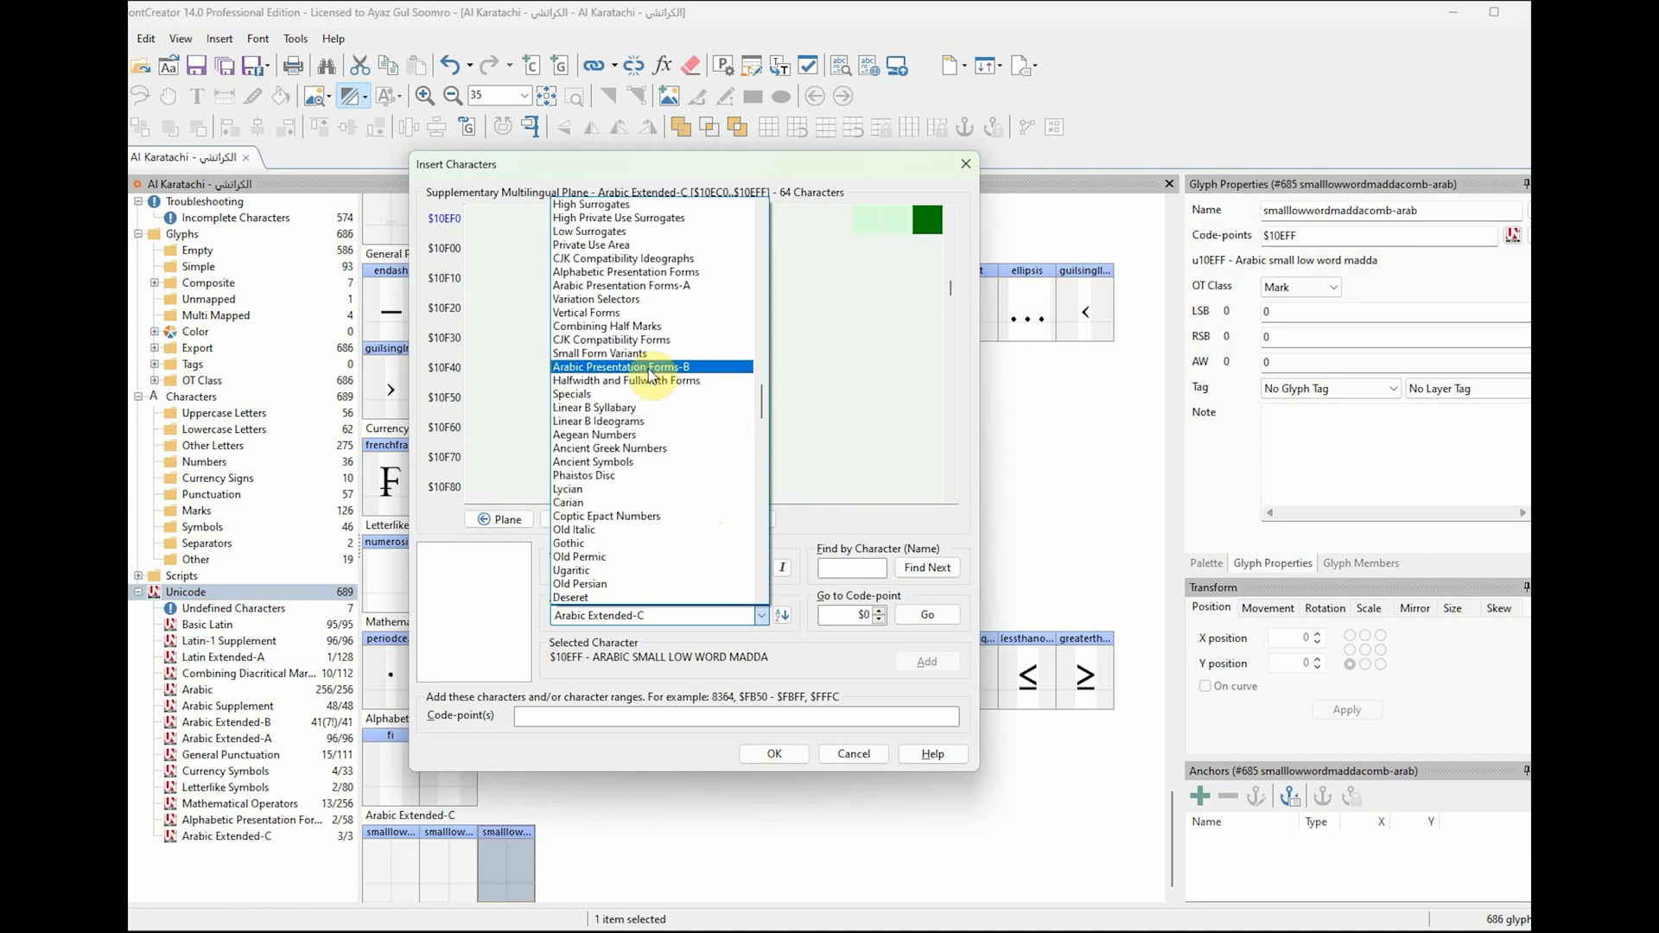
click(657, 286)
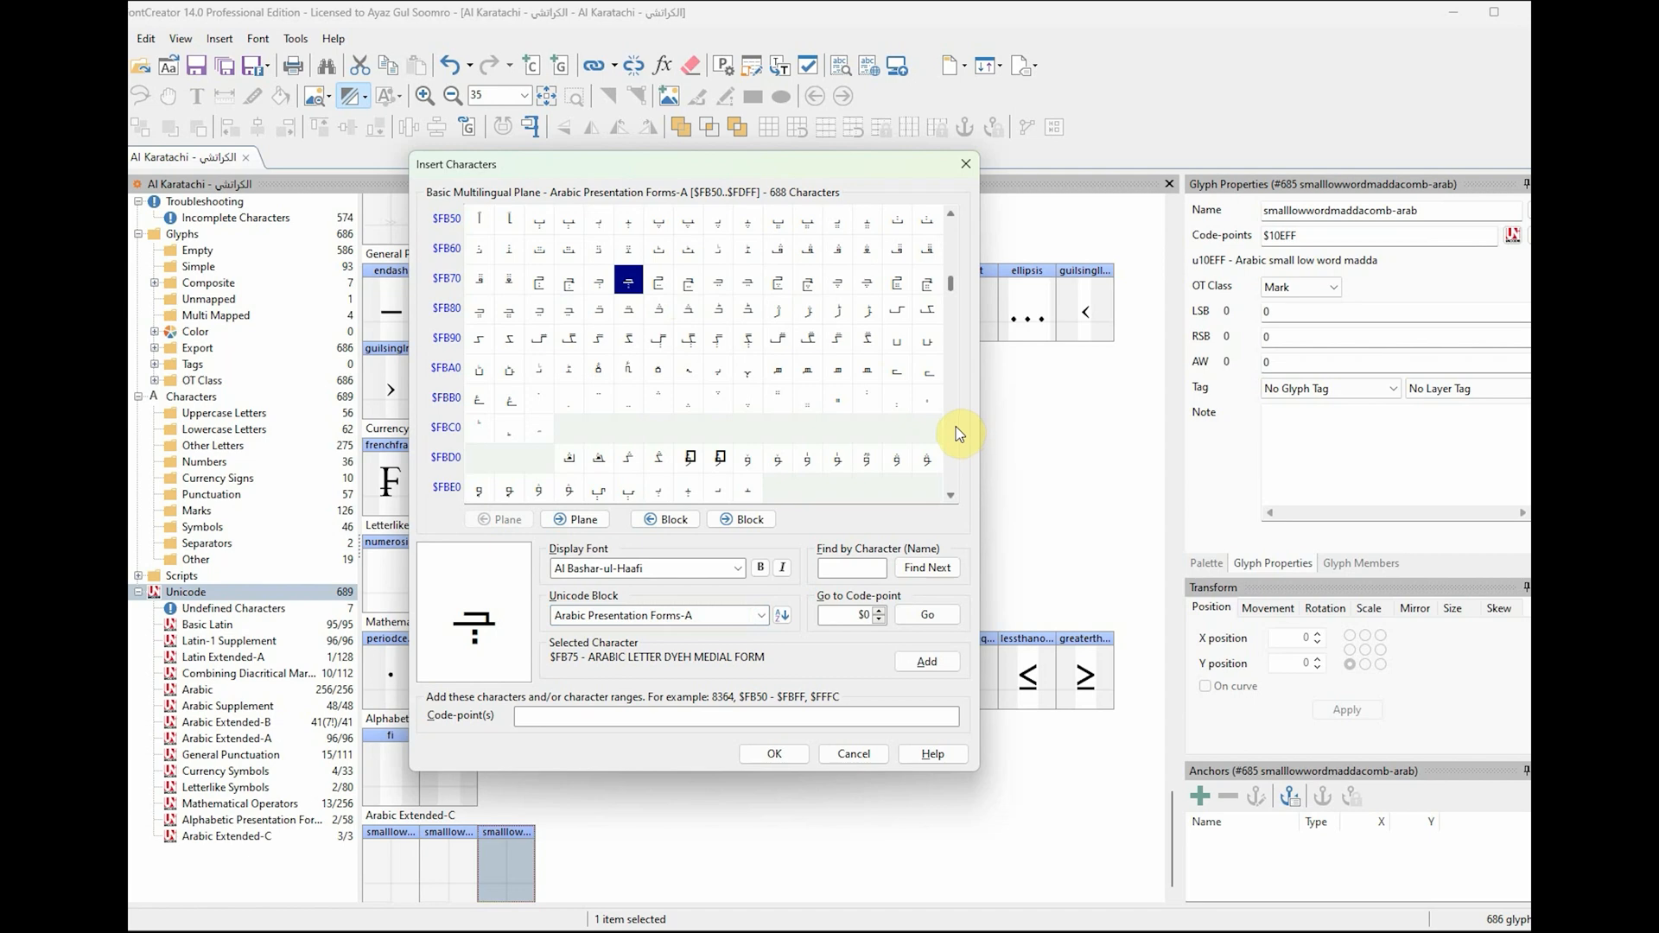
drag(951, 285, 952, 291)
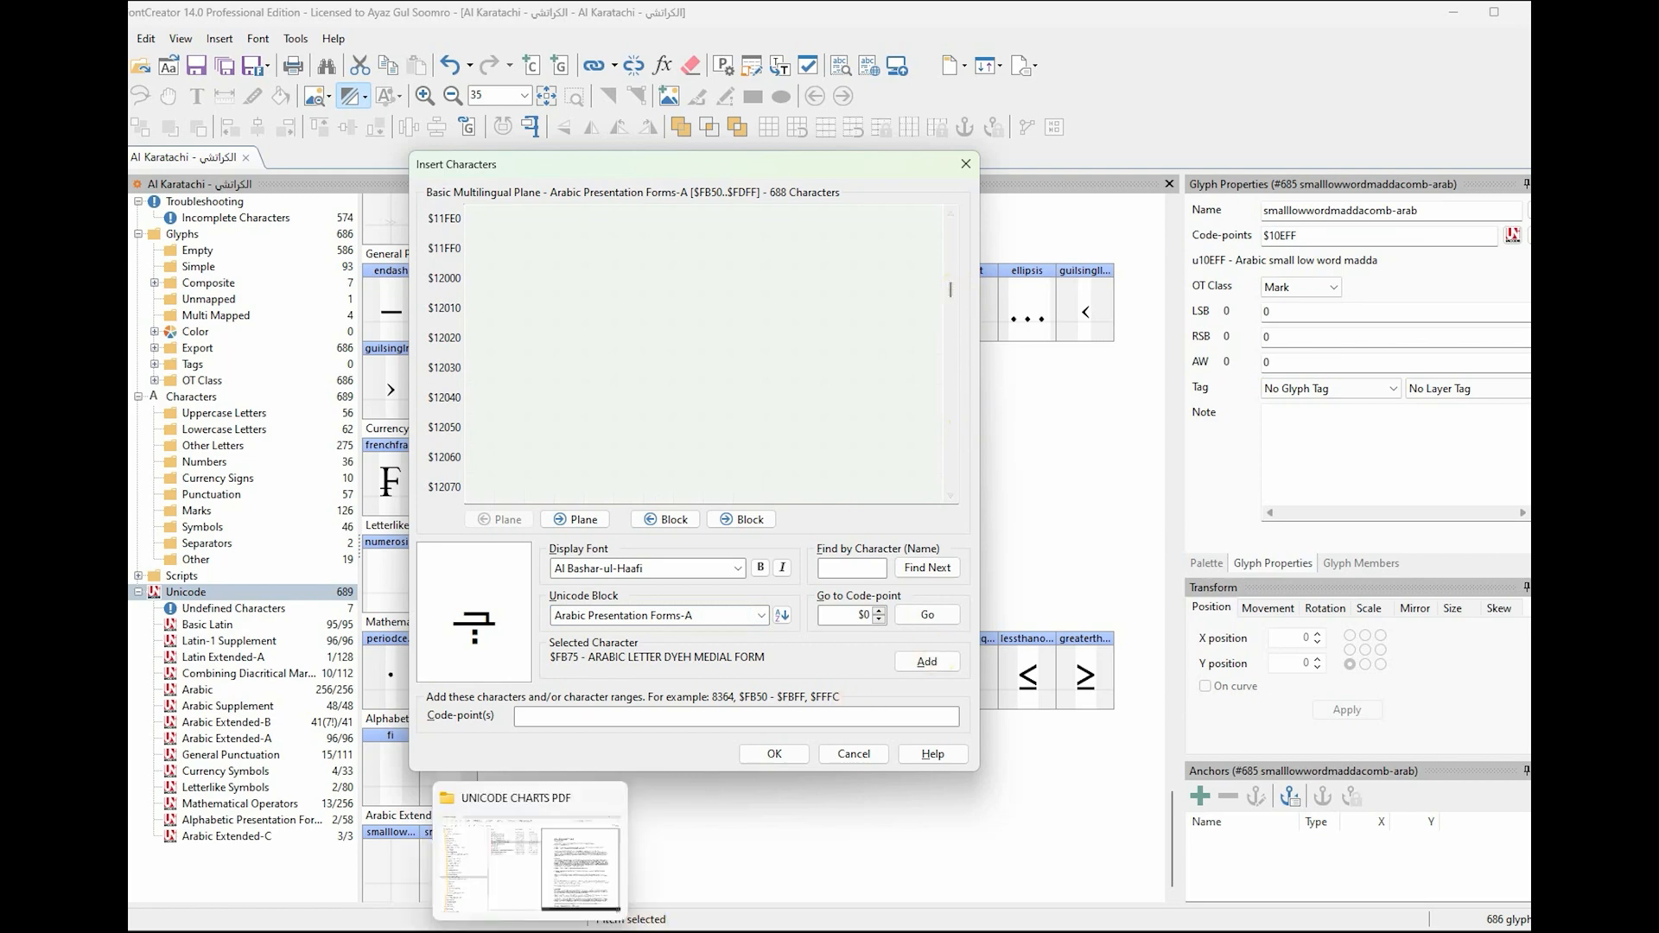
Step: Switch to the browser and look through the Arabic Presentation Forms-A.pdf code tables from FB50 to FDFF, returning to the first table
mouse_move(570, 931)
mouse_move(489, 931)
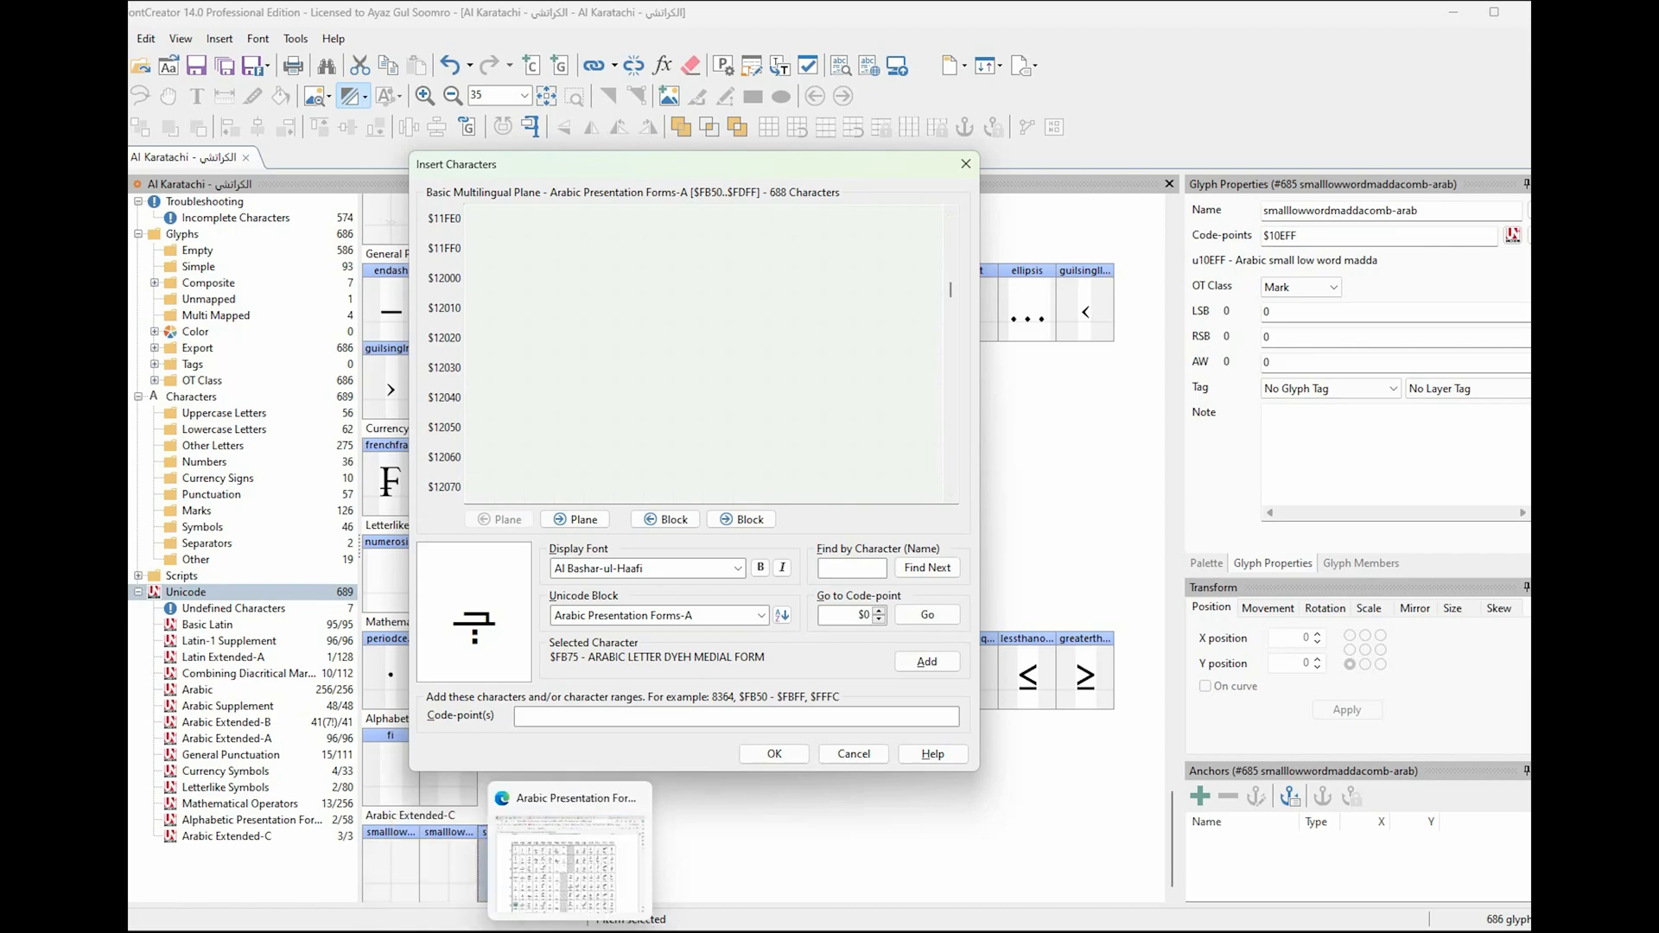
click(569, 931)
scroll(1215, 594, up, 5)
scroll(1215, 593, up, 8)
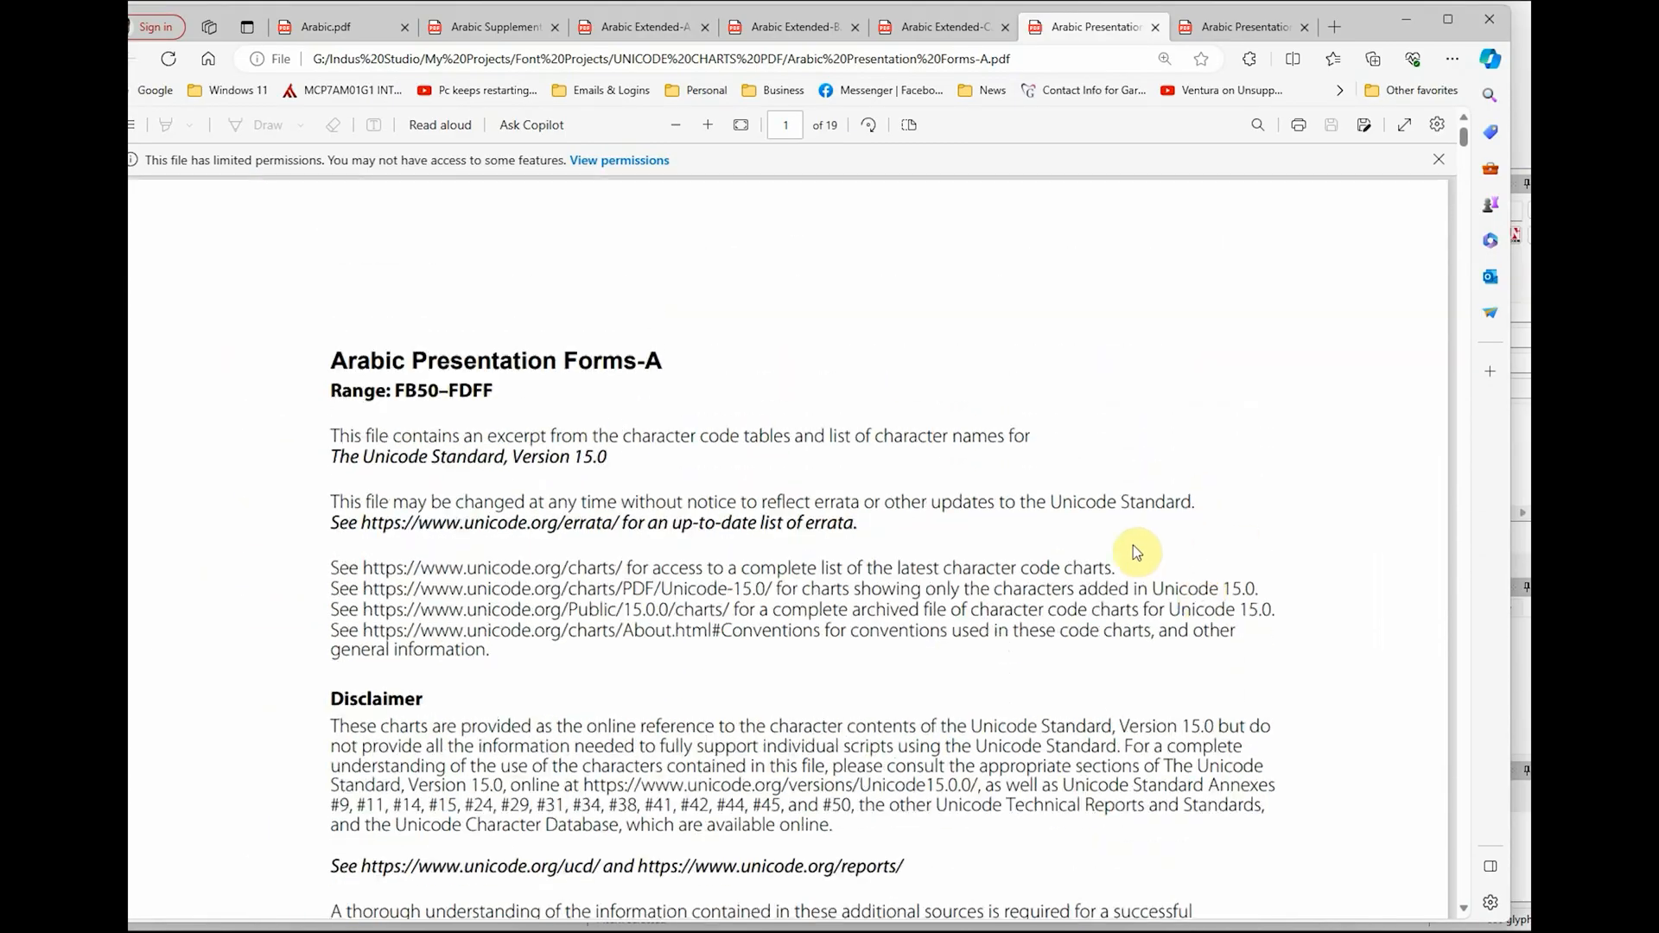
scroll(1133, 546, down, 11)
scroll(771, 675, down, 6)
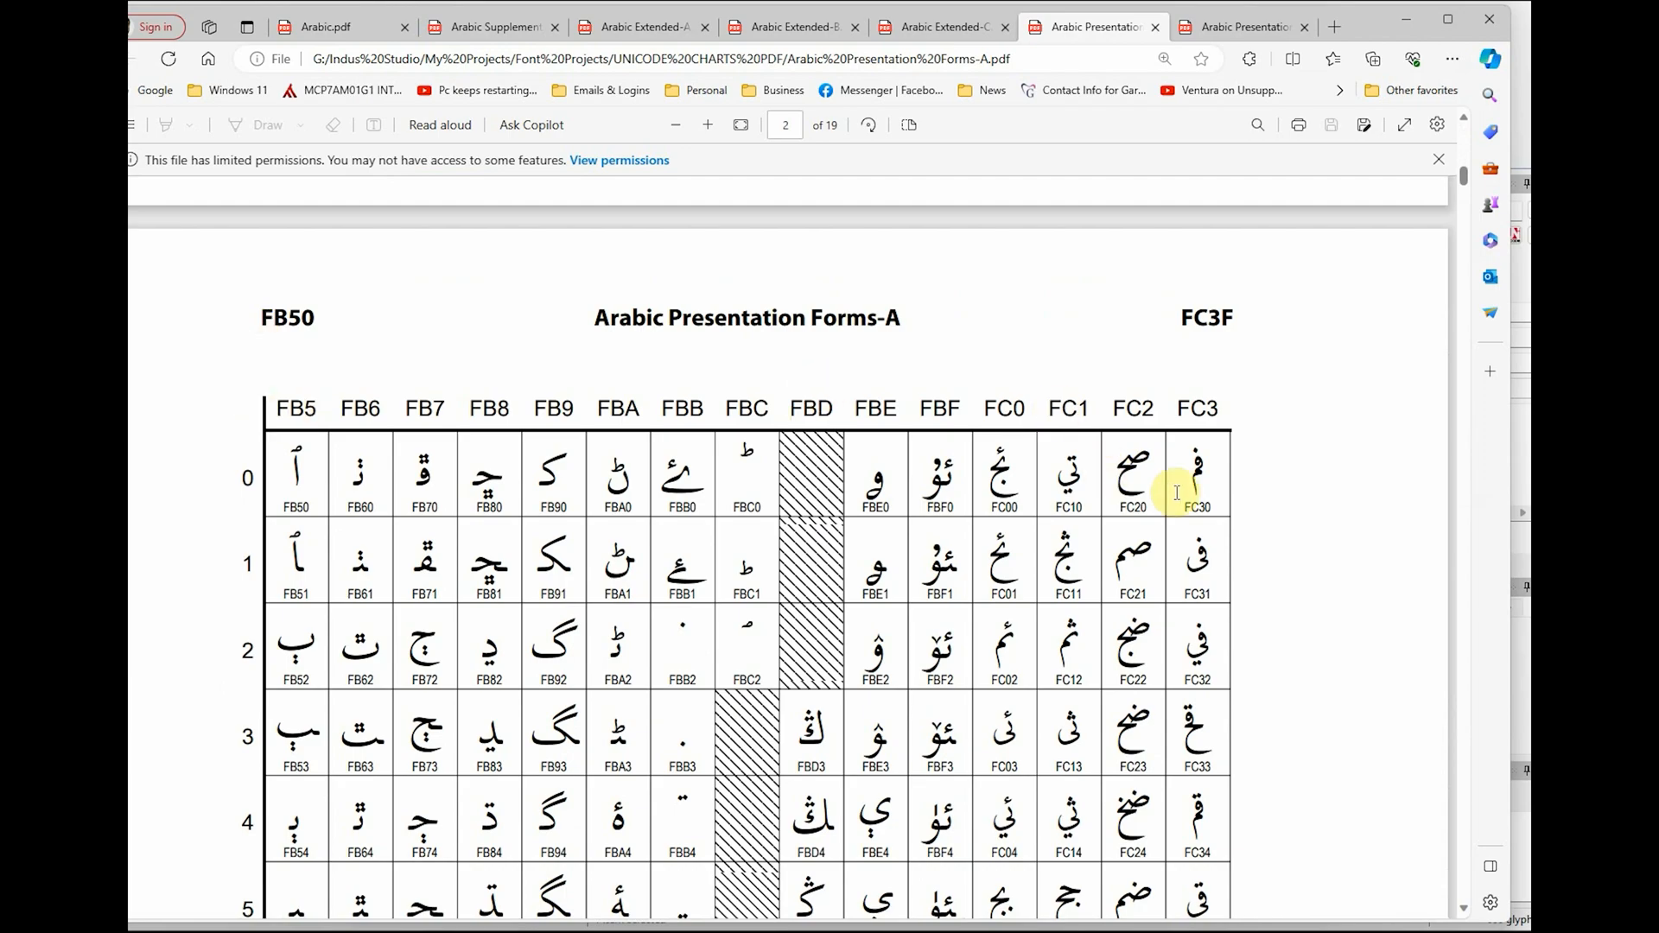
scroll(1178, 495, down, 15)
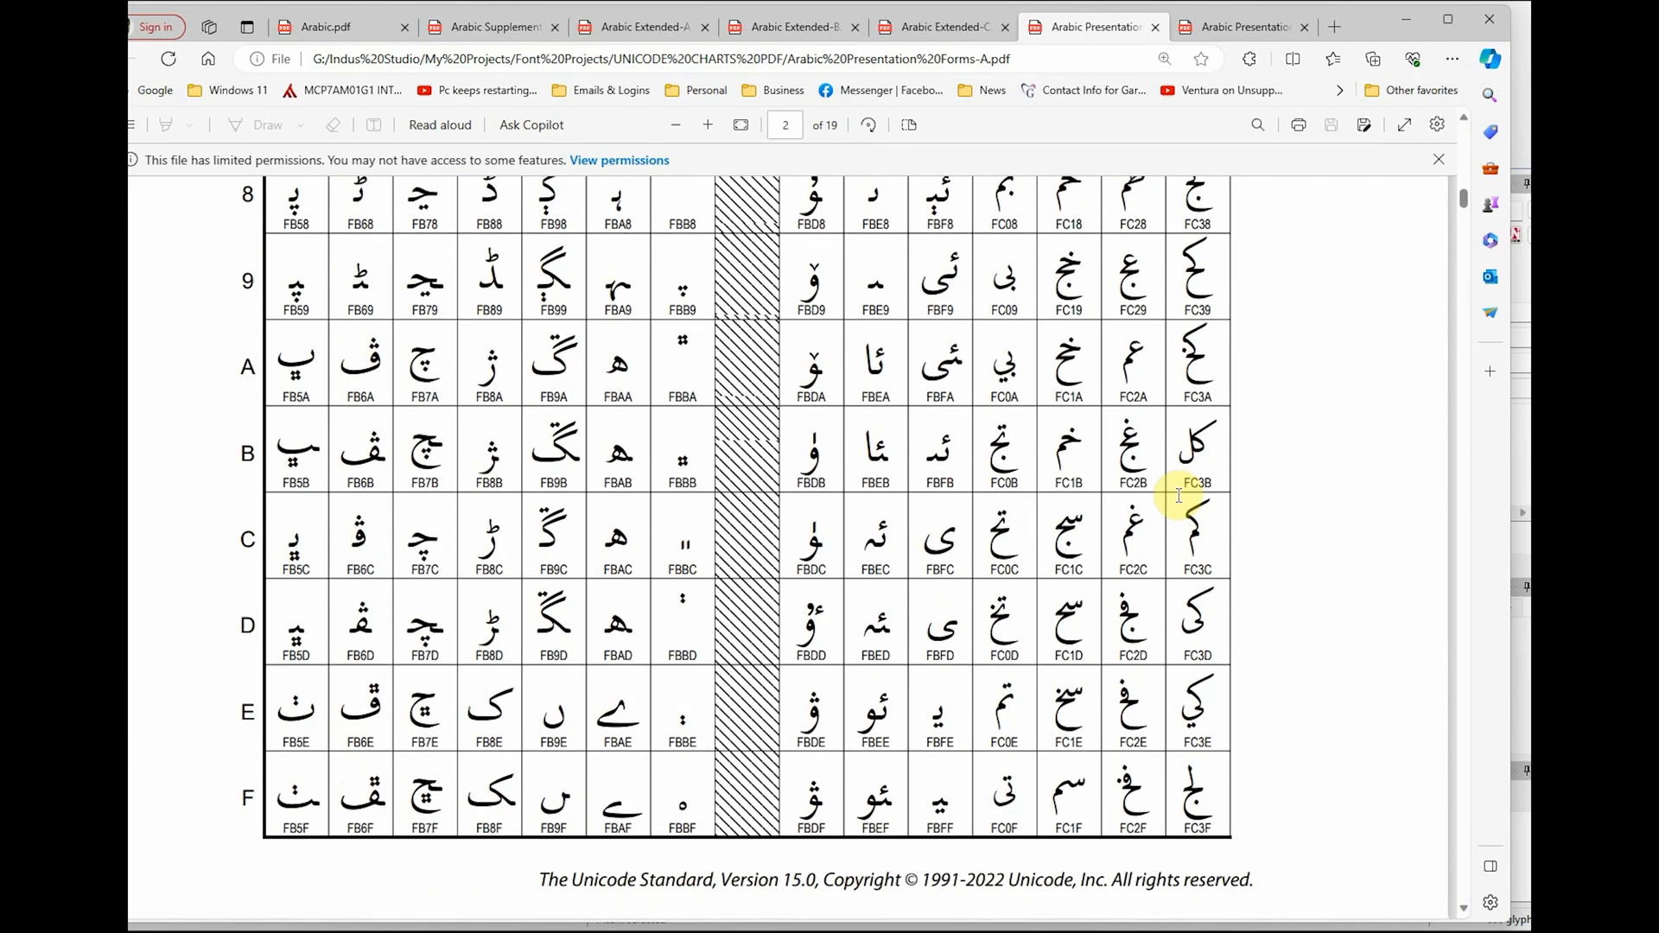
scroll(1178, 495, down, 10)
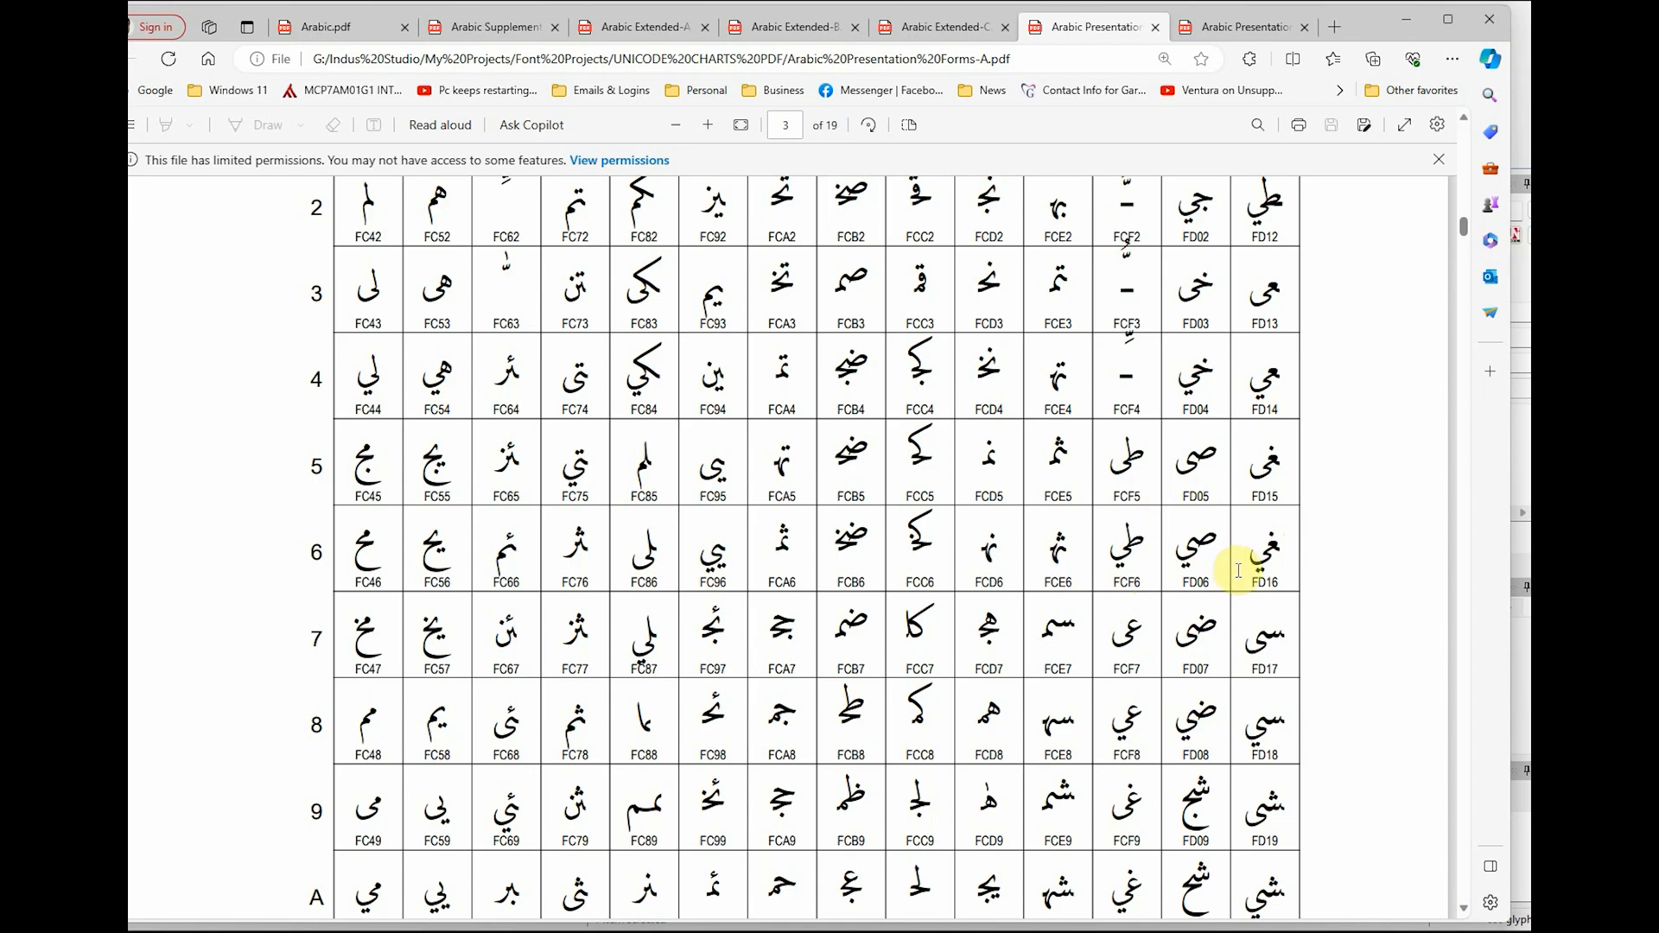
scroll(1238, 570, down, 10)
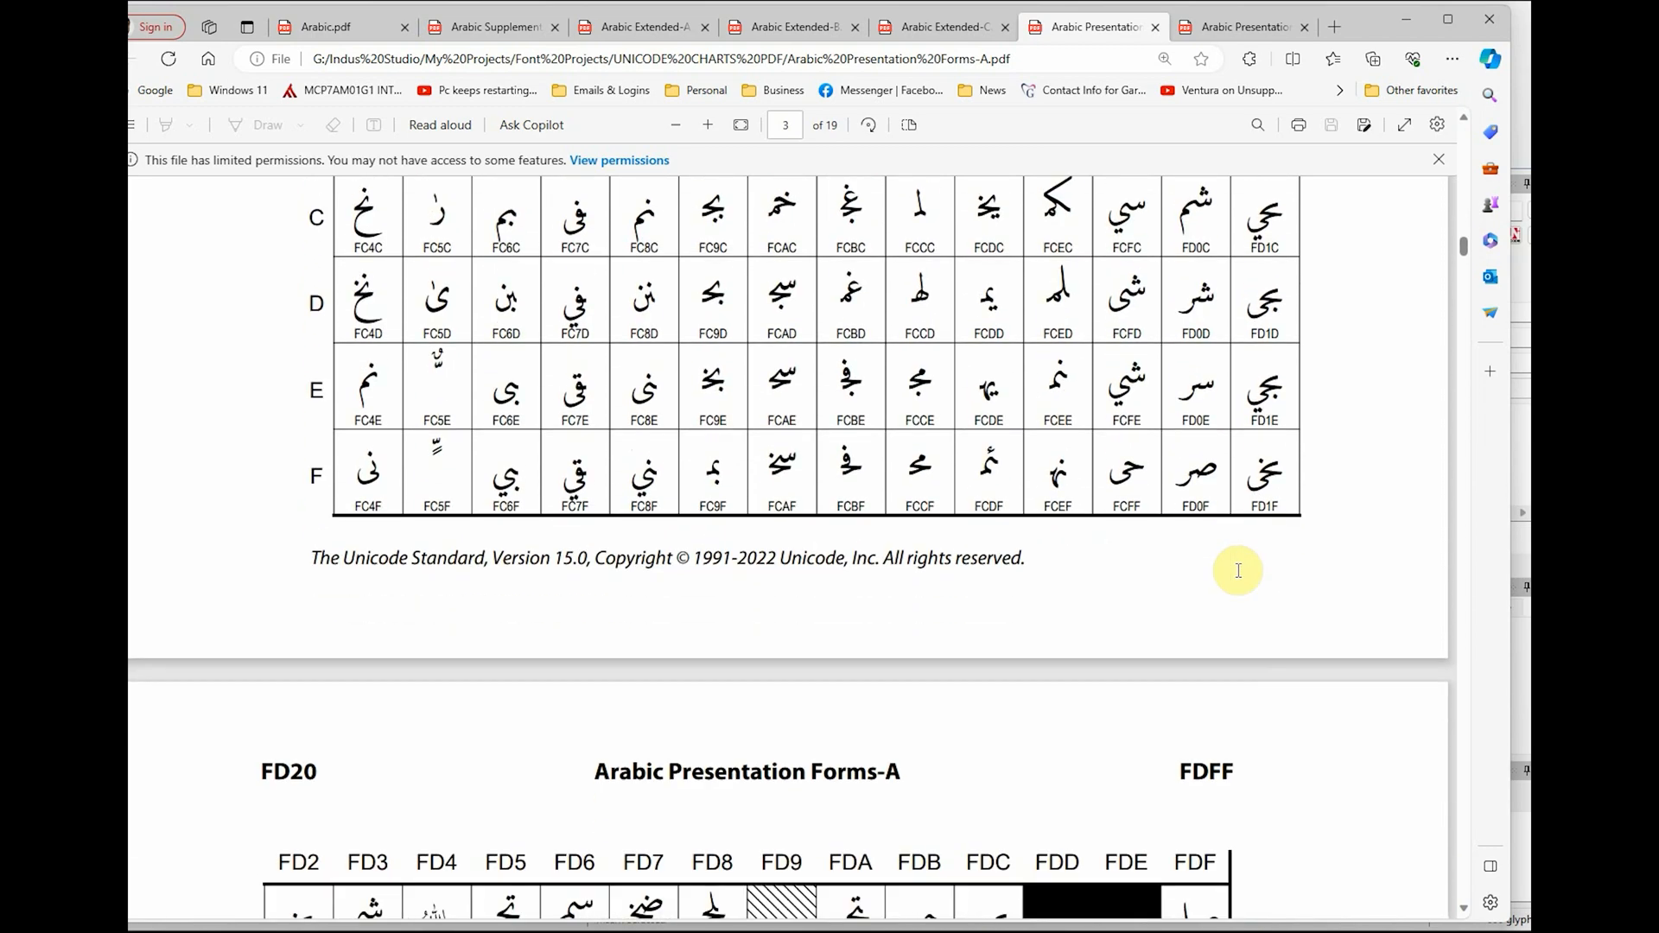
scroll(1238, 570, down, 12)
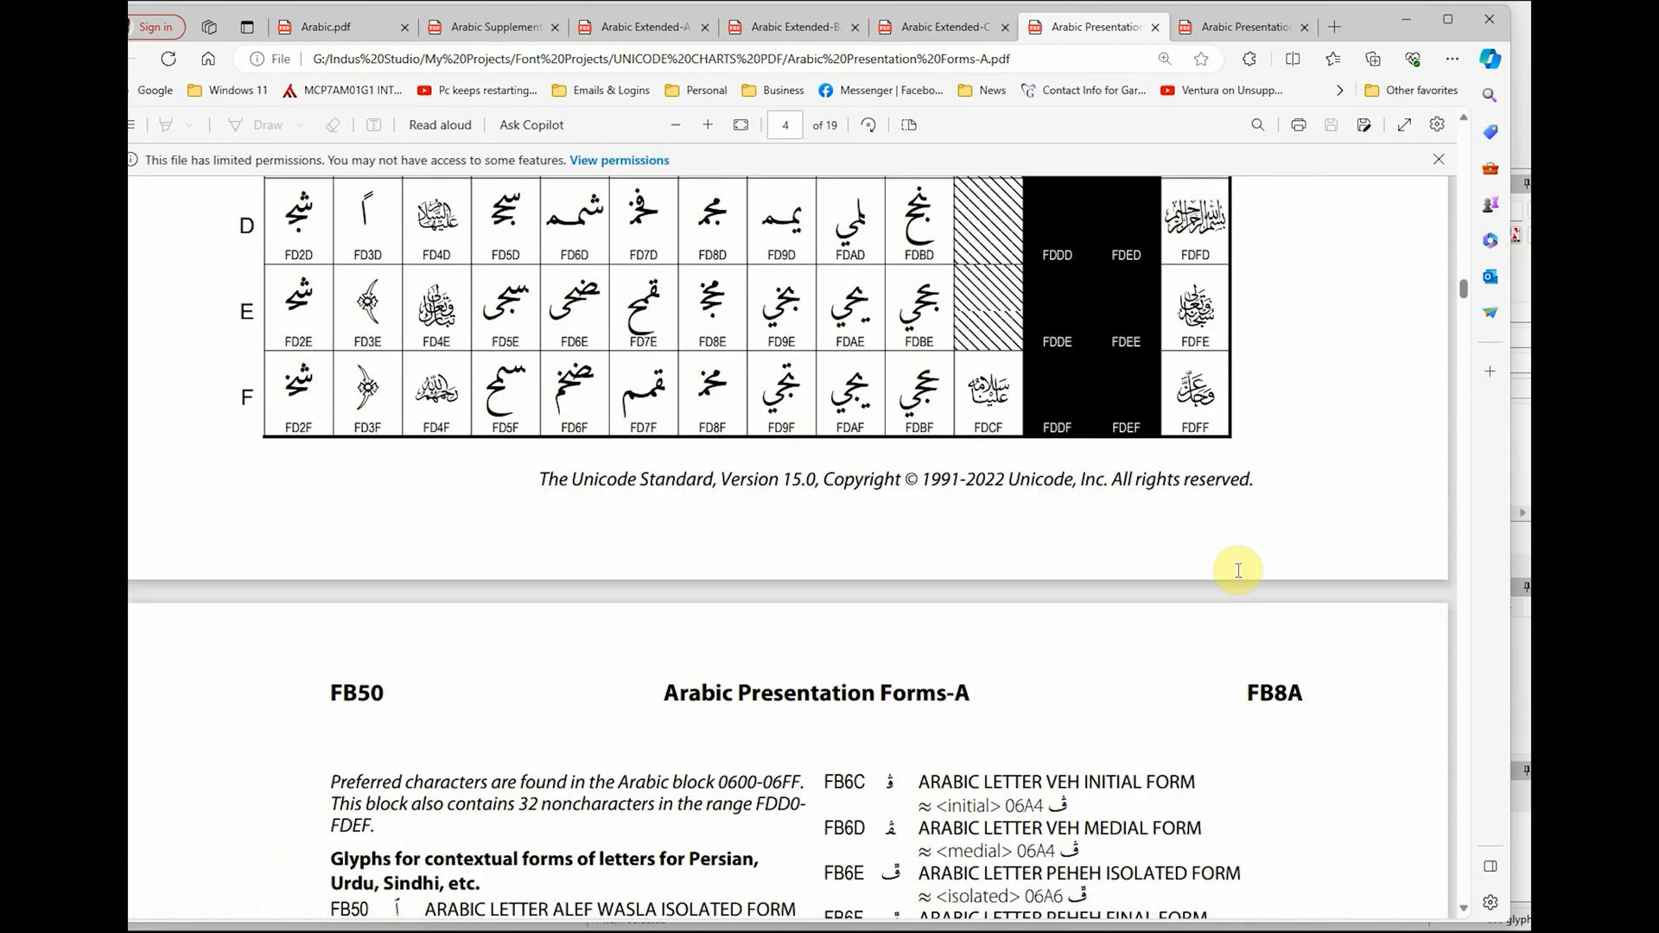
scroll(1238, 570, down, 10)
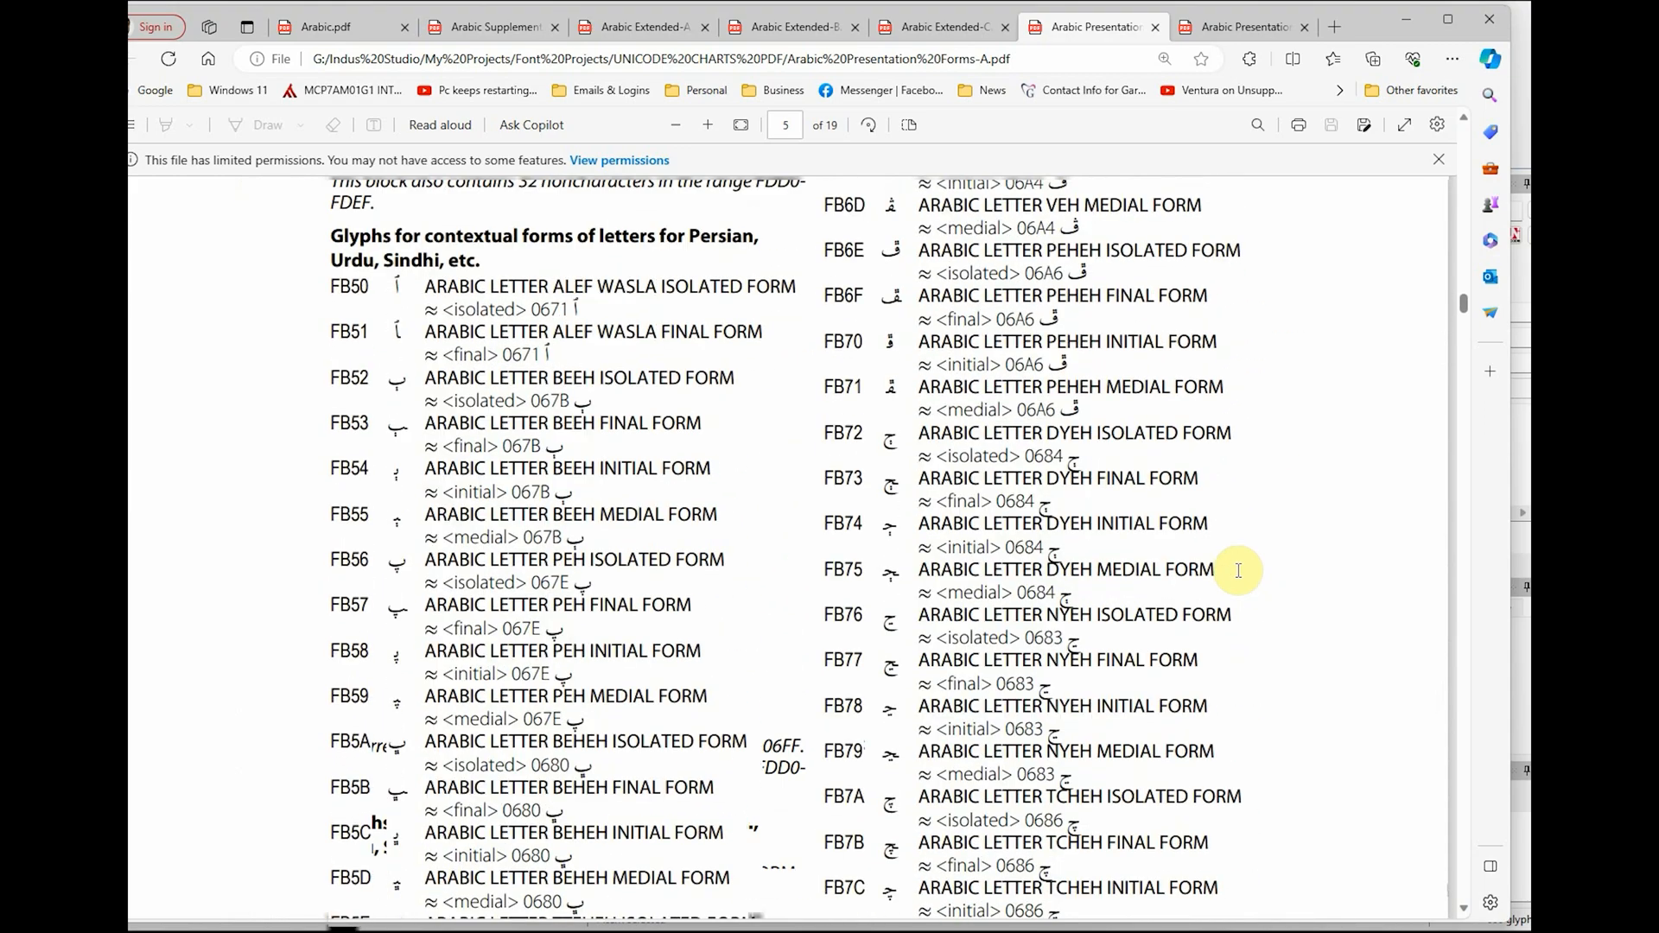
scroll(1238, 570, up, 8)
scroll(1238, 570, up, 15)
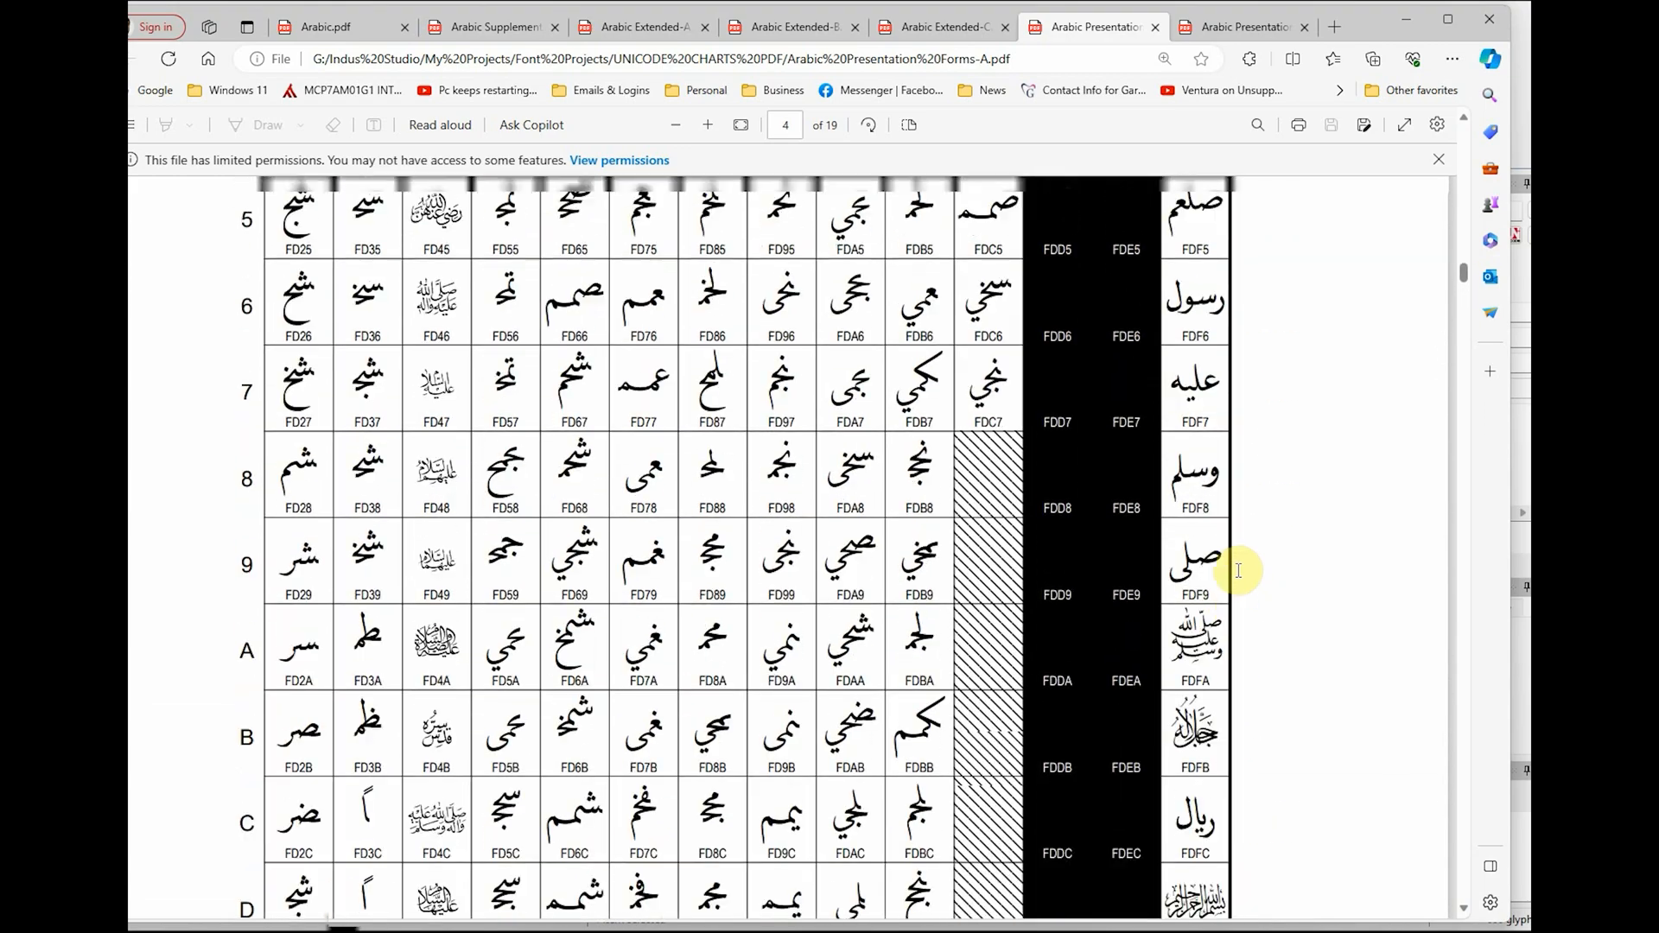
scroll(1238, 570, up, 20)
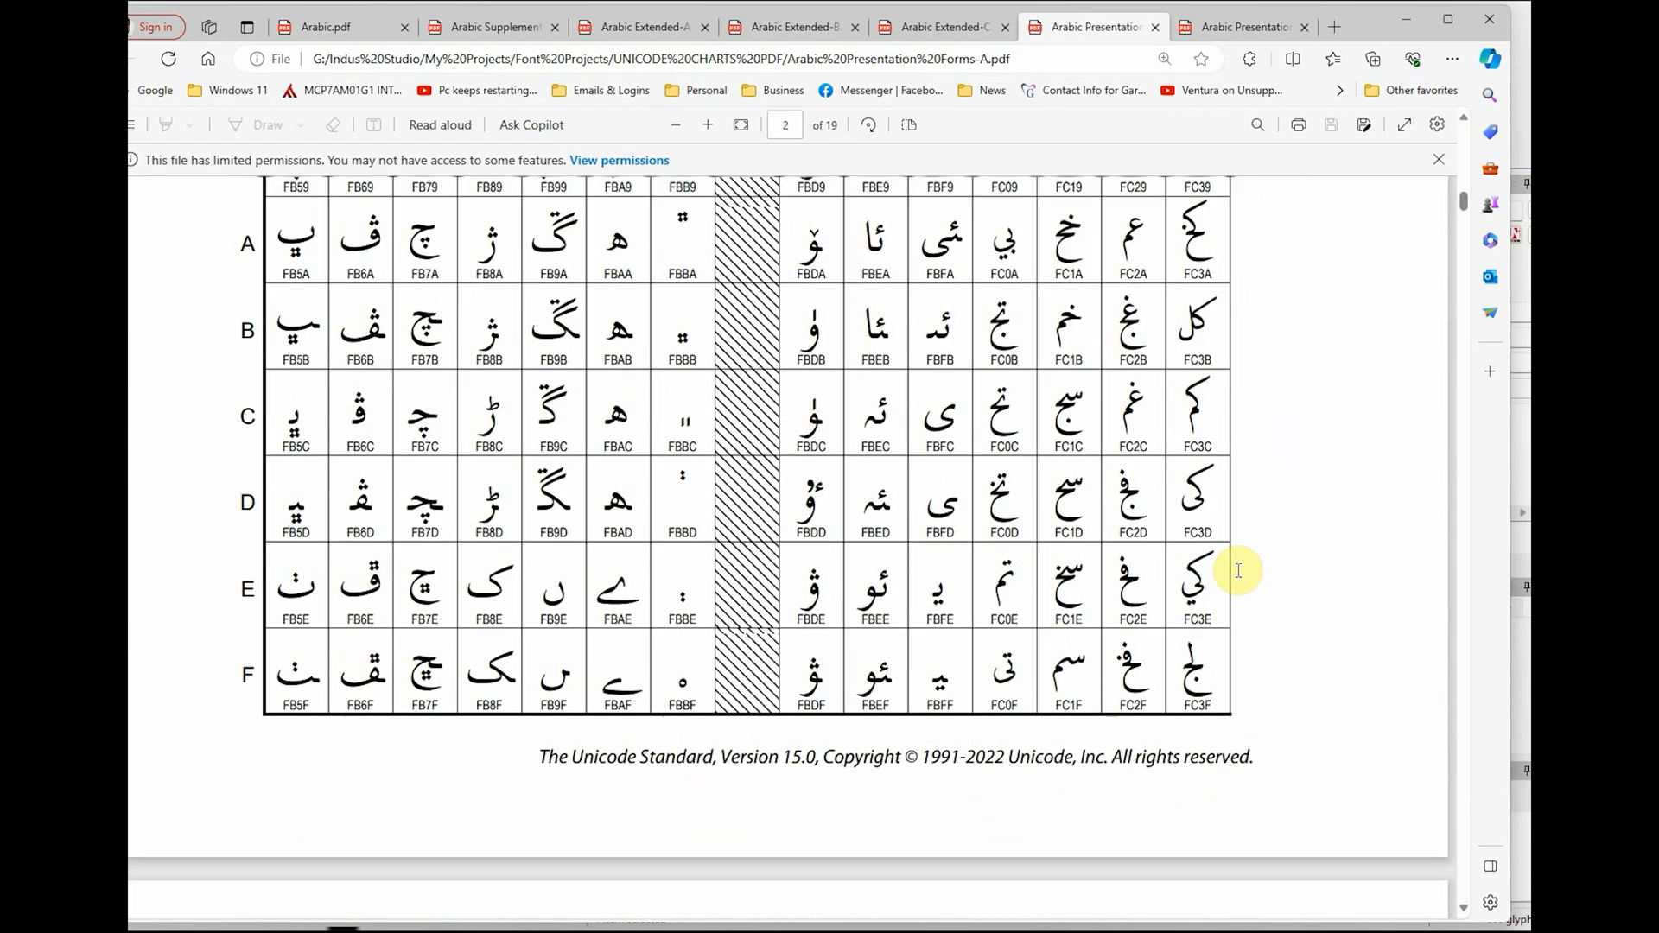
scroll(1238, 570, down, 10)
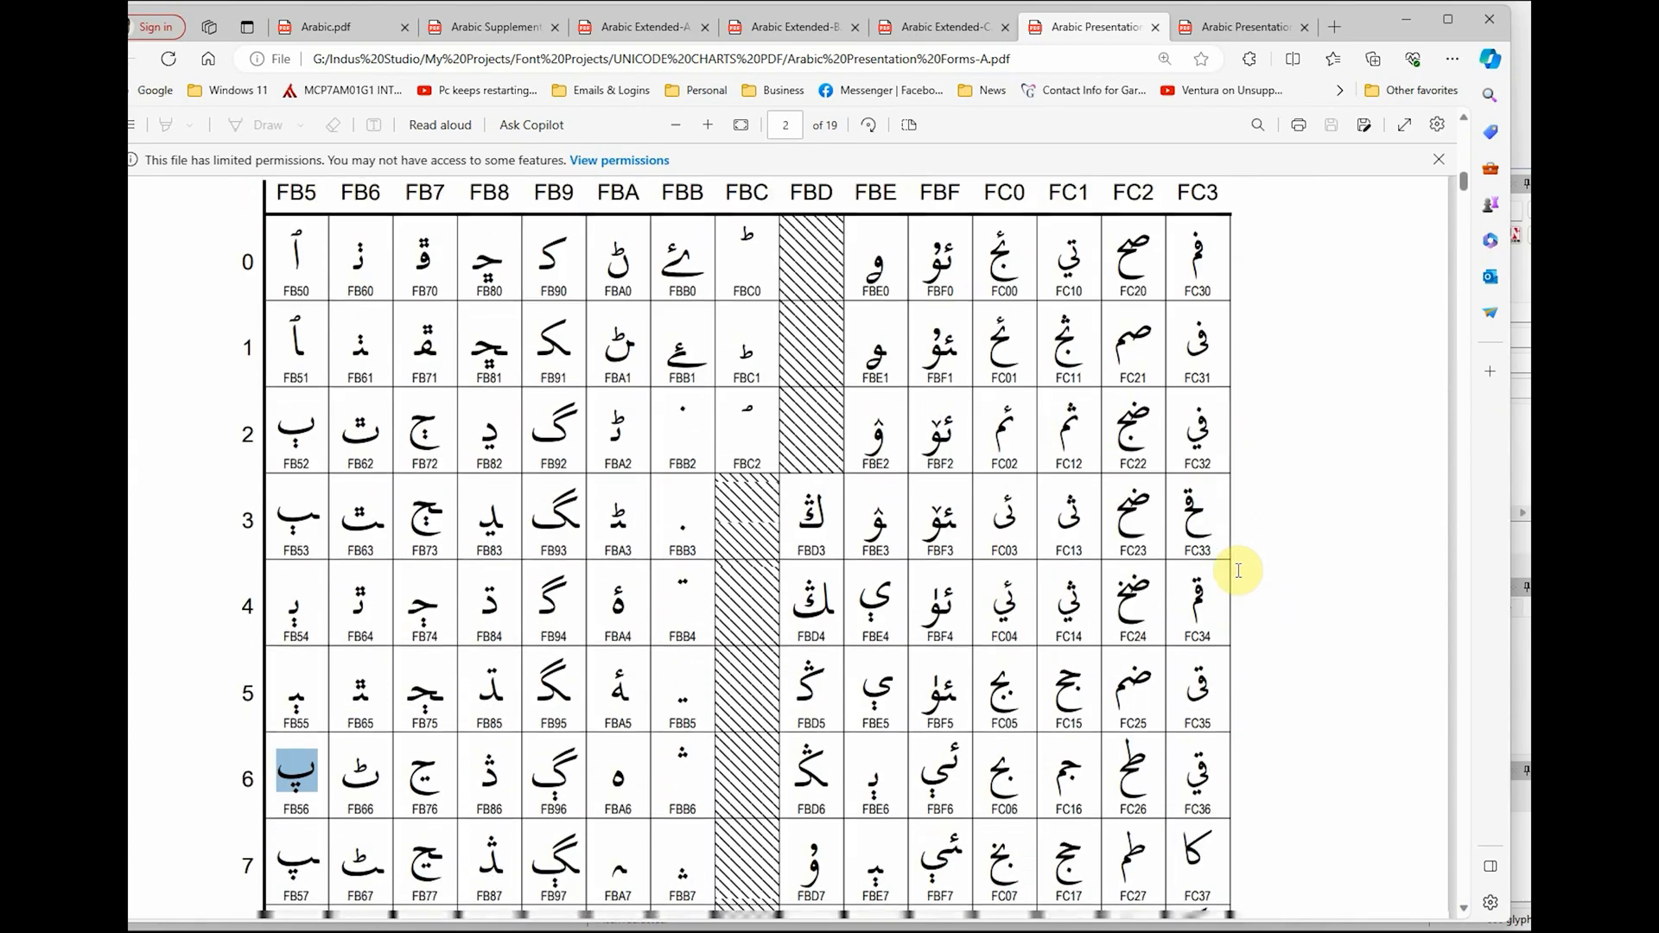
scroll(1238, 566, up, 3)
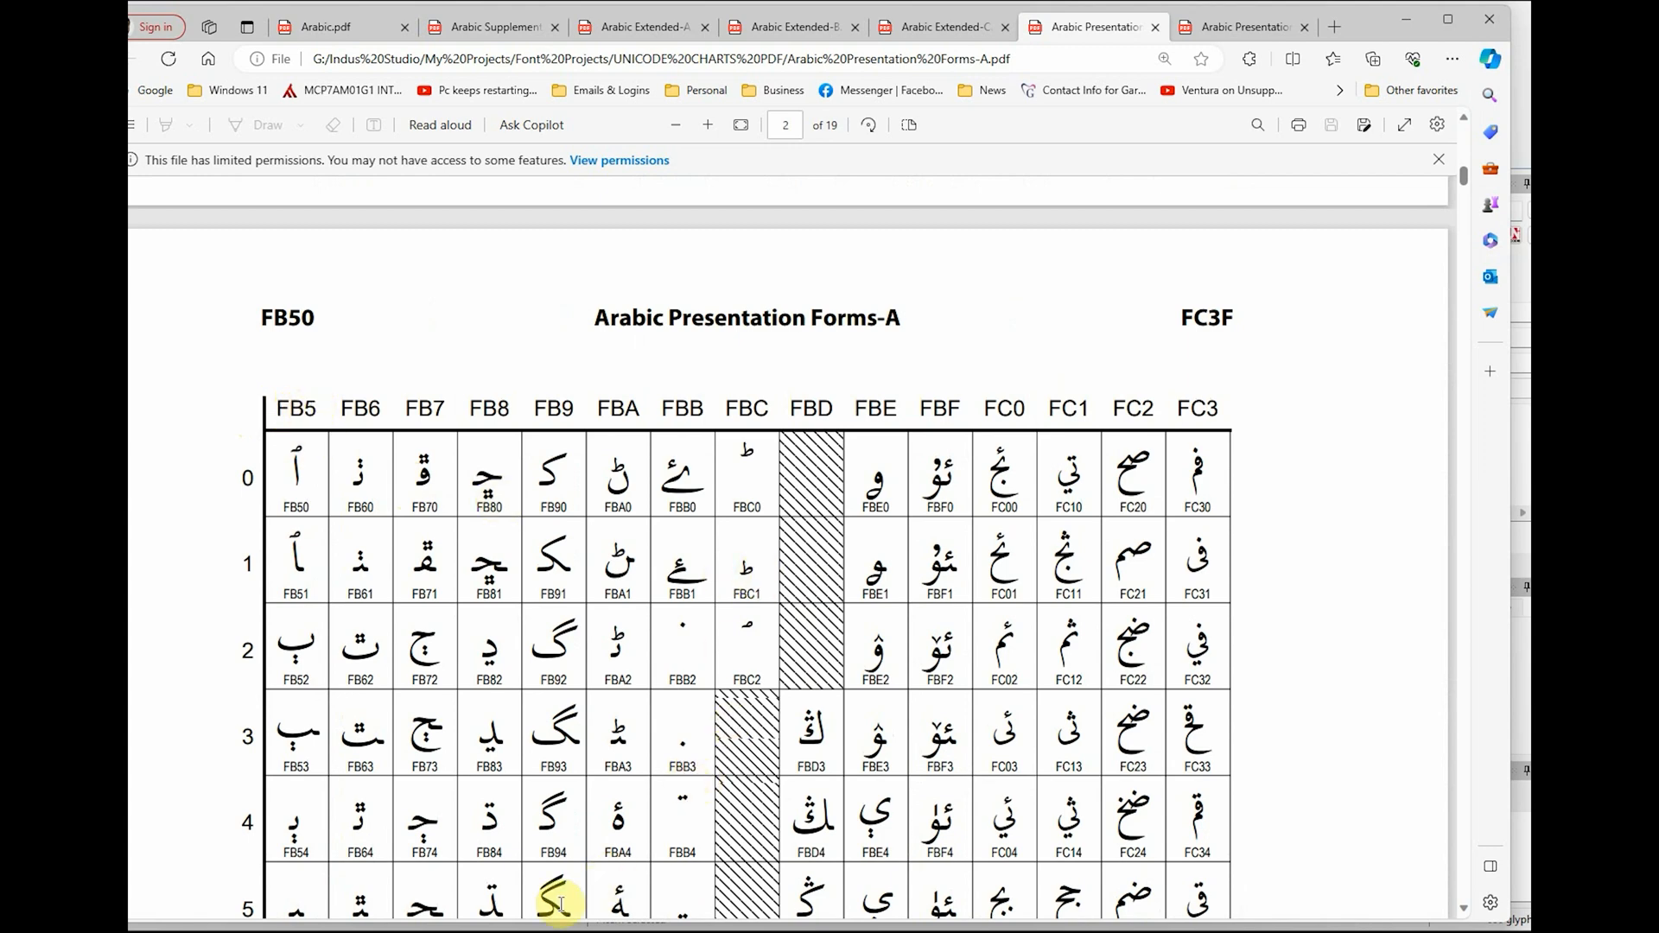
Step: Return to FontCreator and begin the code-point range with "$FB50-", using the block's first character, Alef Wasla isolated form
click(454, 928)
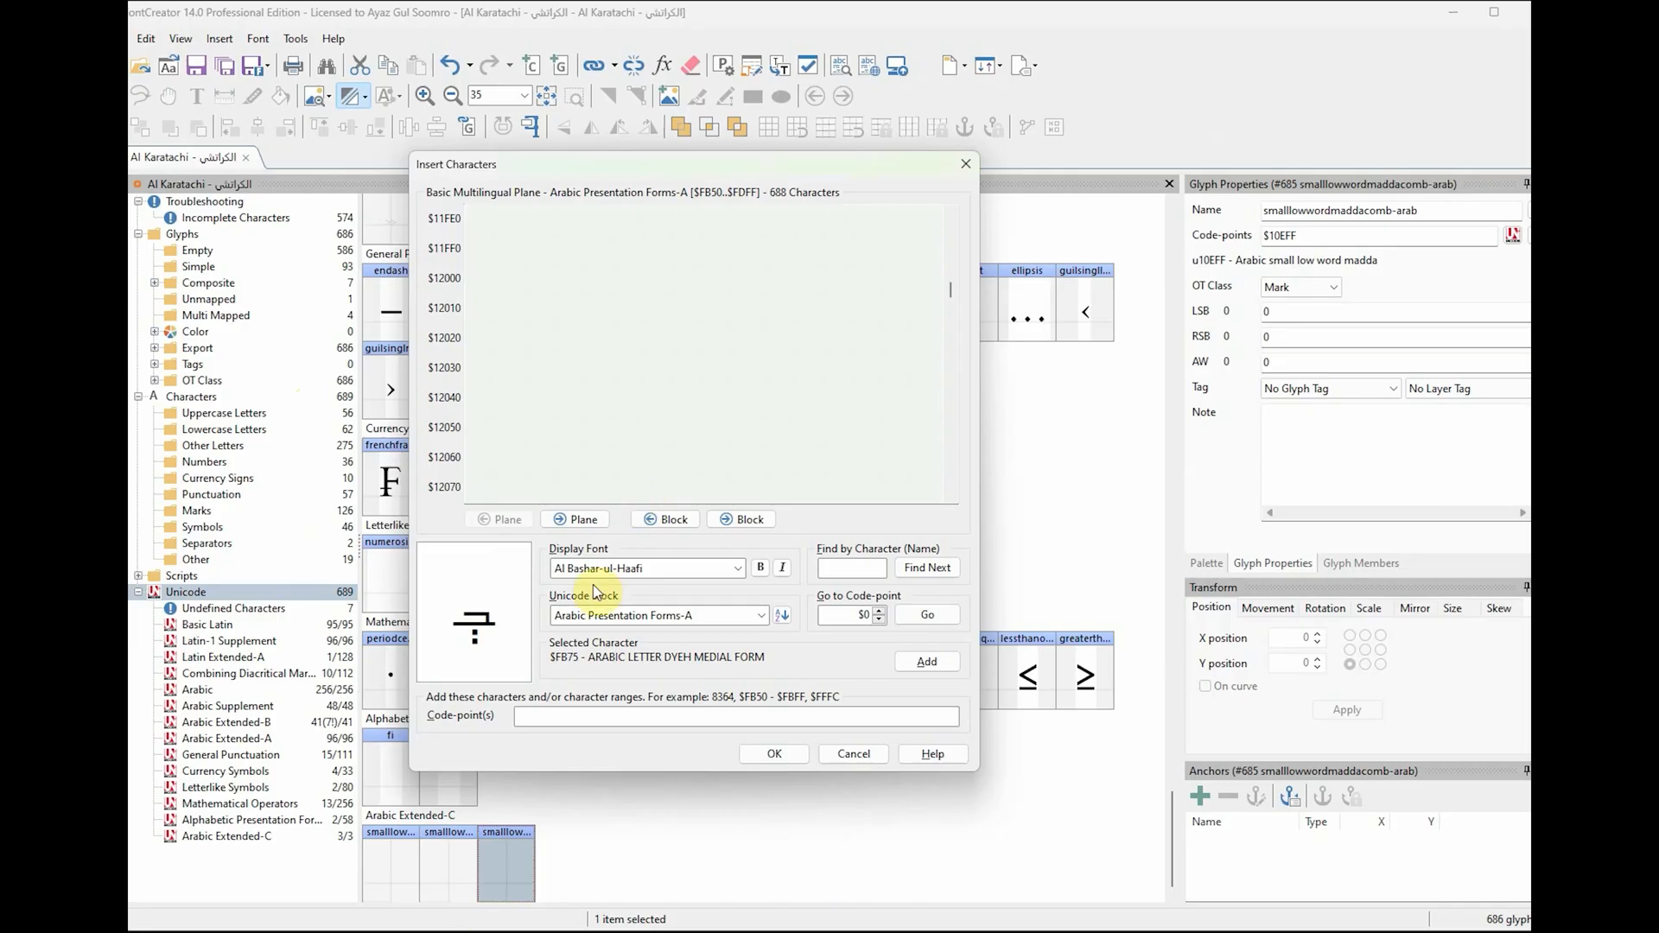
scroll(804, 465, up, 1)
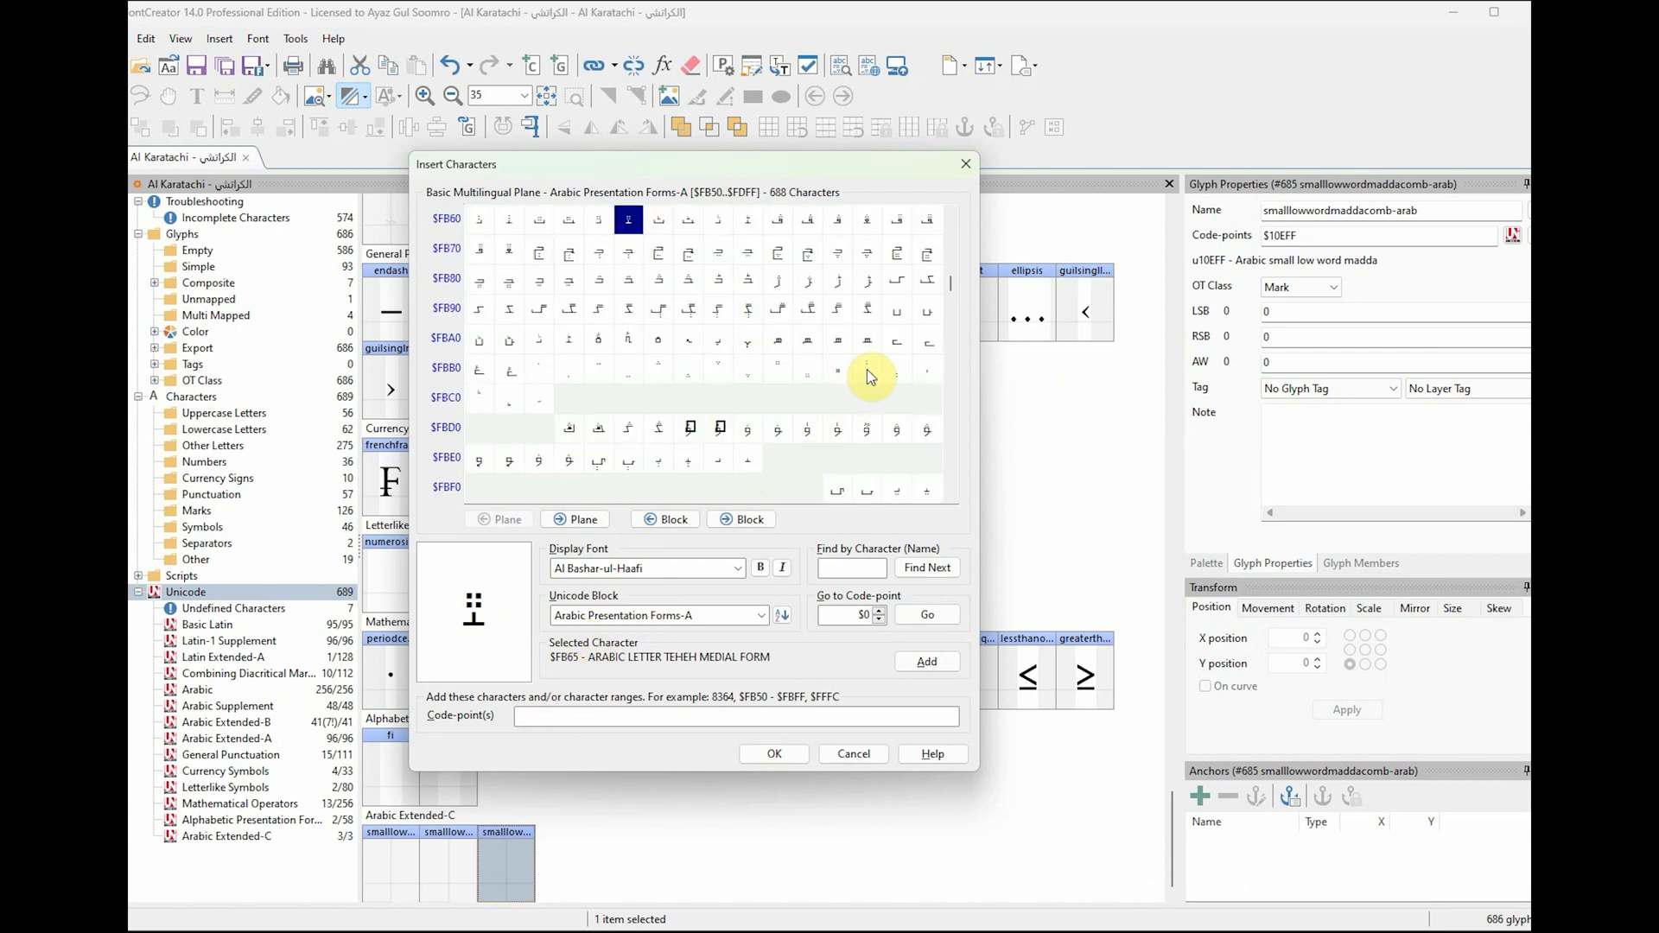
scroll(674, 337, up, 3)
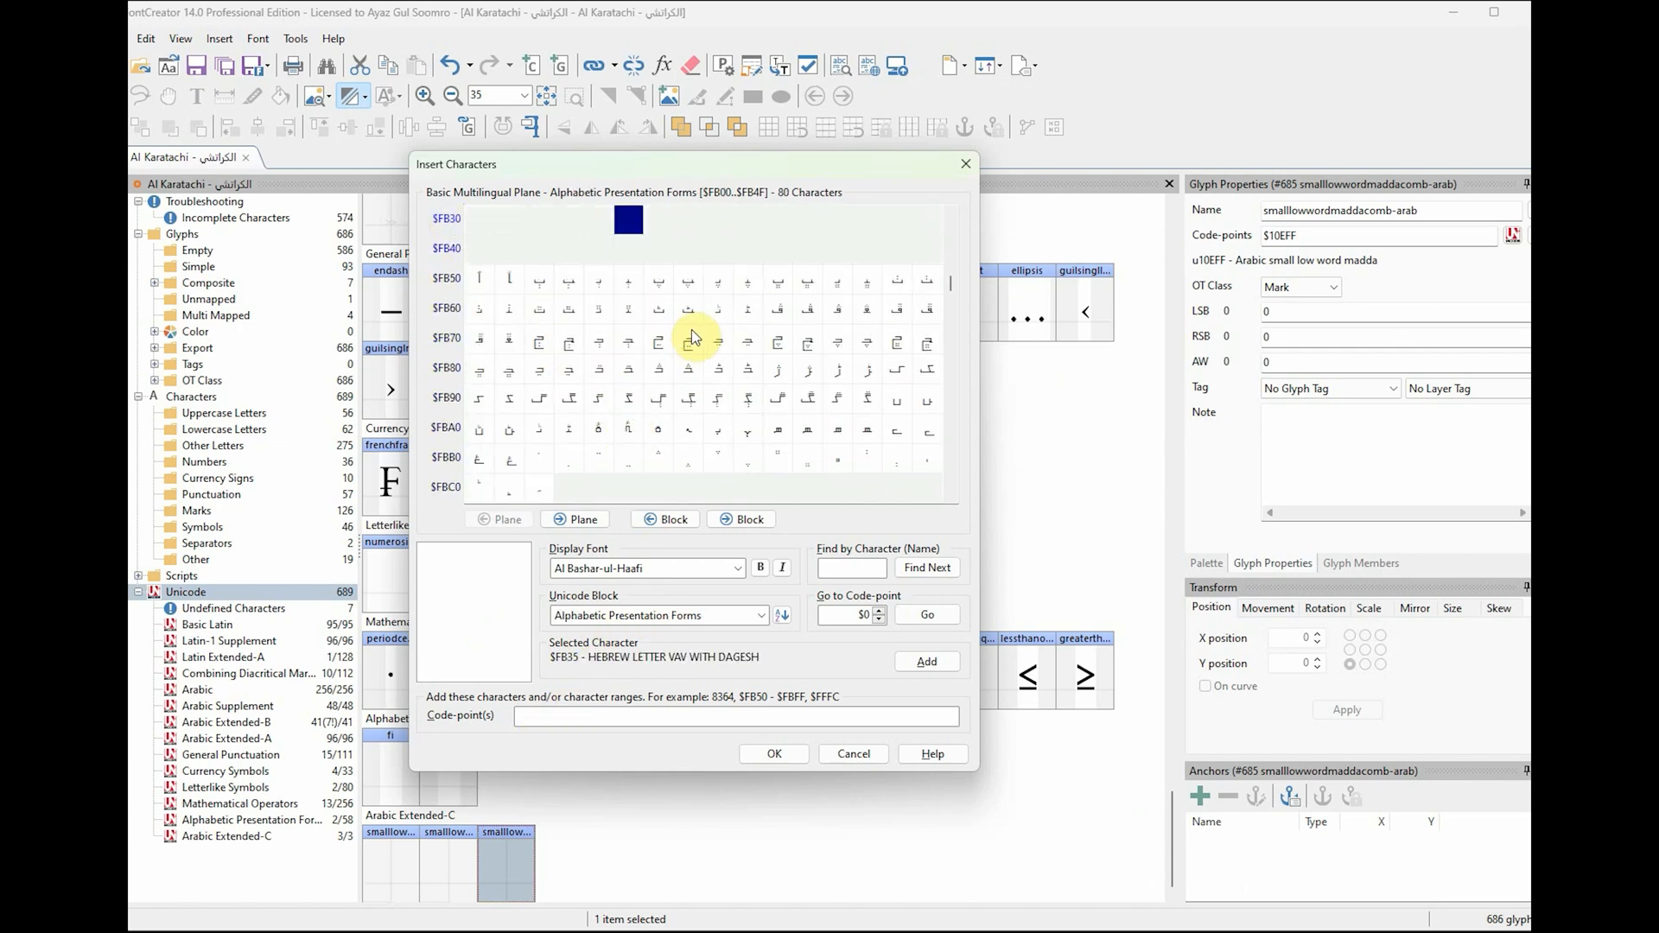
click(481, 279)
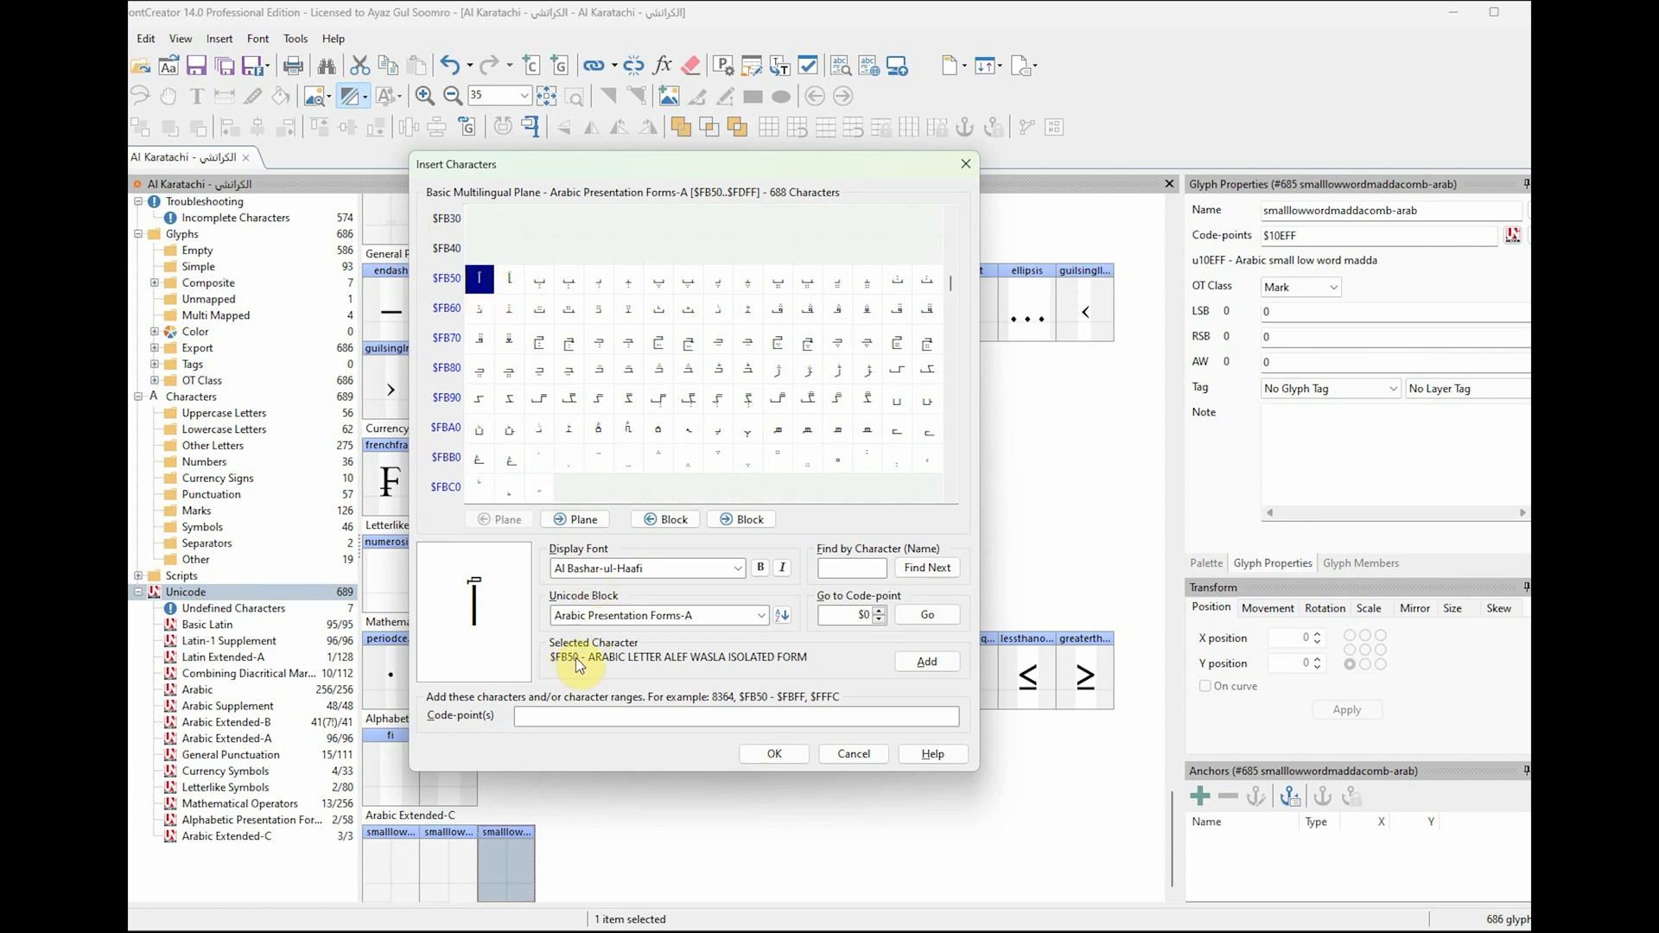
double_click(482, 280)
text(-)
Step: Look through the character grid and the Arabic Presentation Forms-A.pdf chart in the browser for the block's last code point
scroll(929, 342, down, 2)
scroll(920, 345, down, 13)
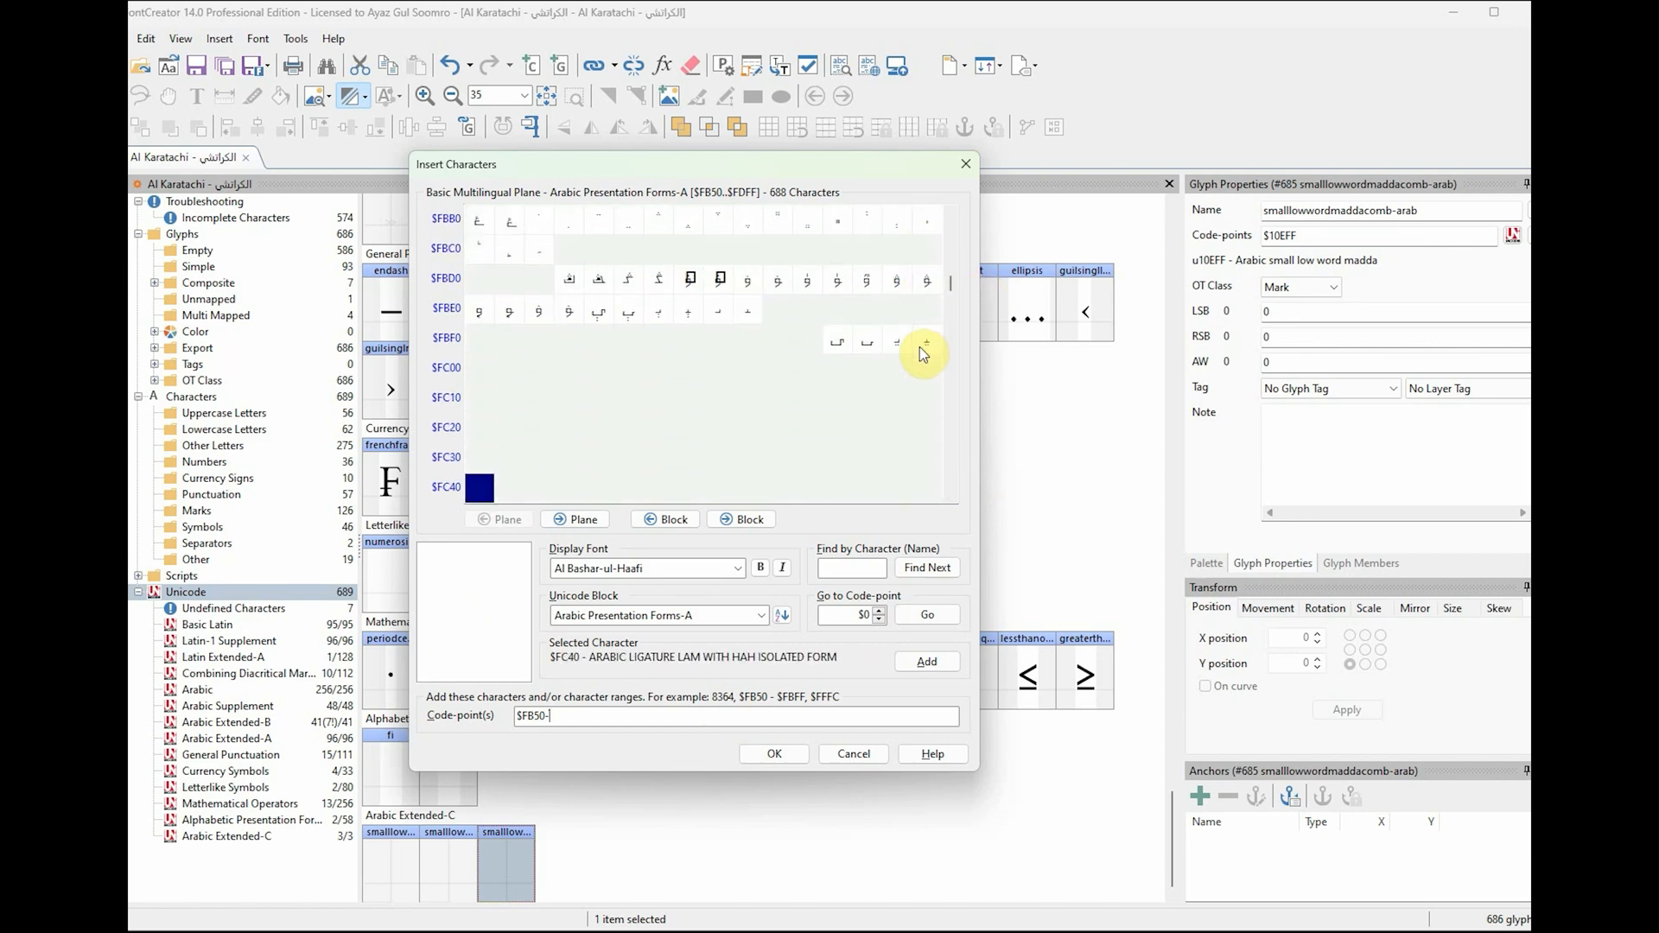
scroll(919, 346, down, 11)
scroll(917, 358, down, 8)
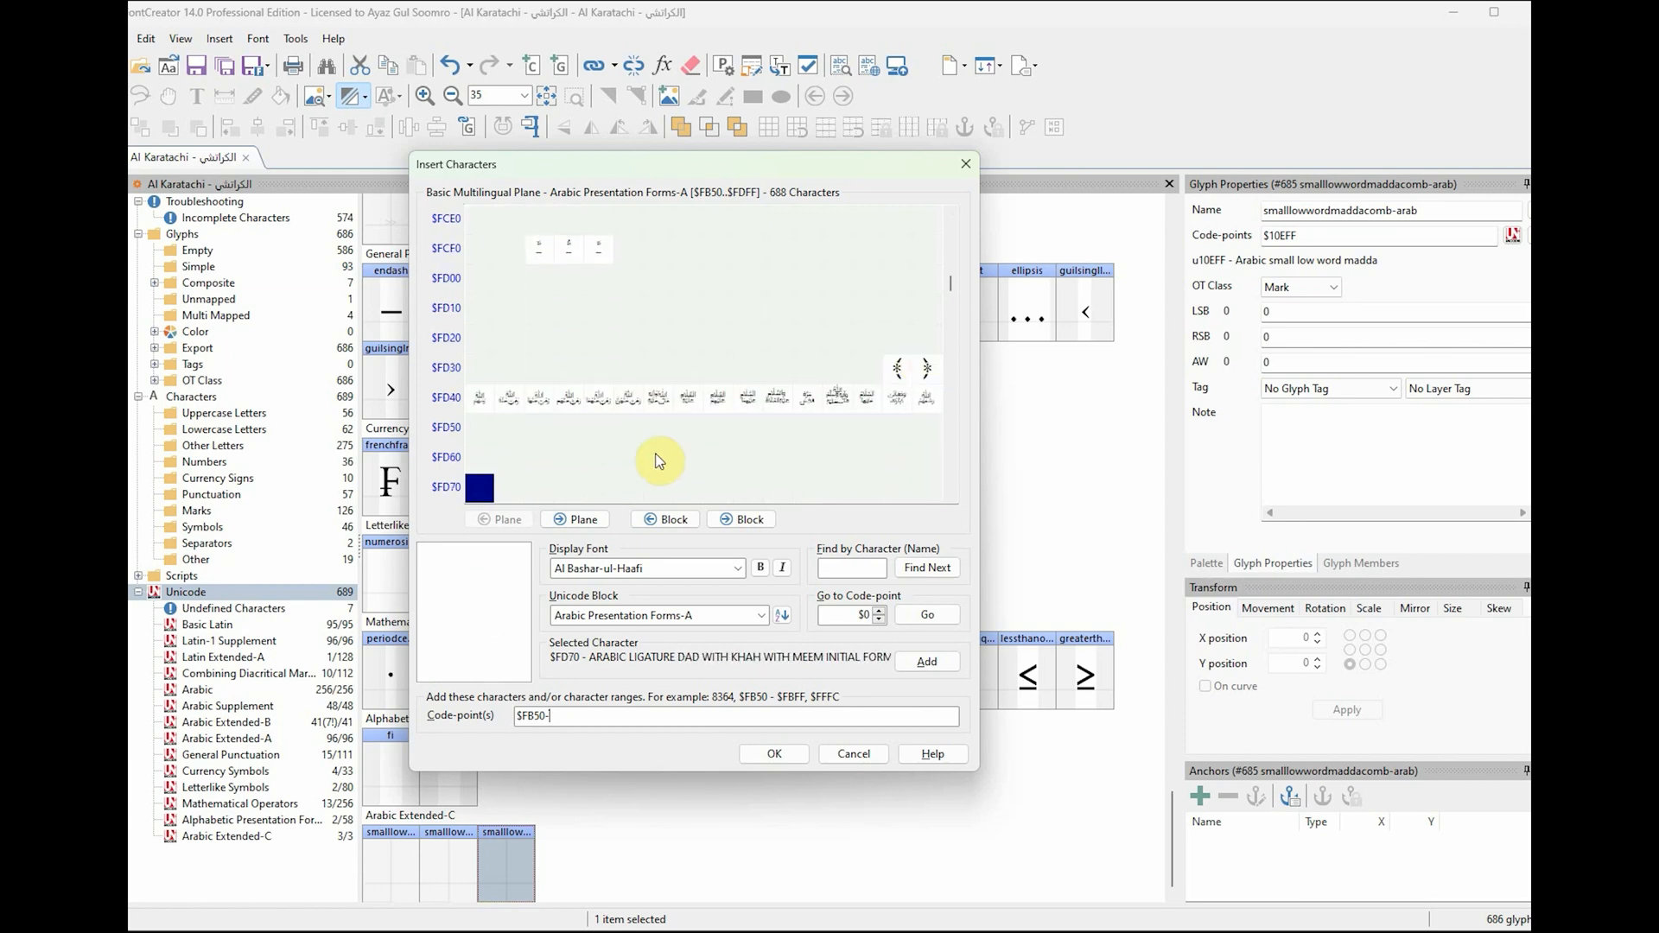
mouse_move(569, 932)
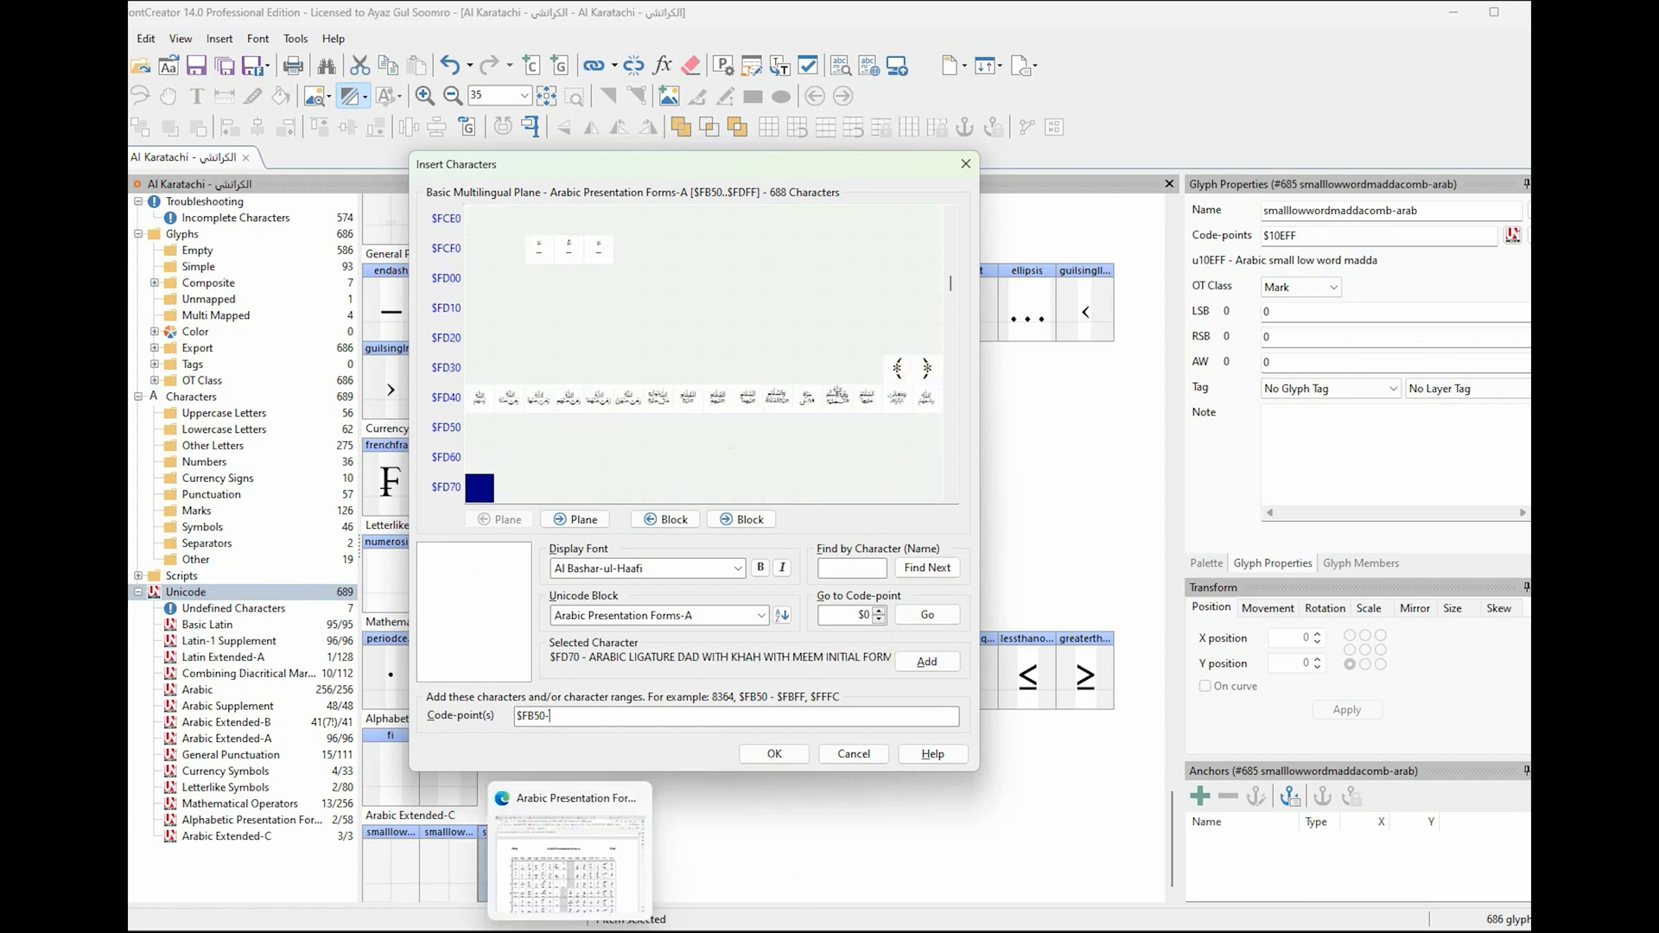
click(569, 855)
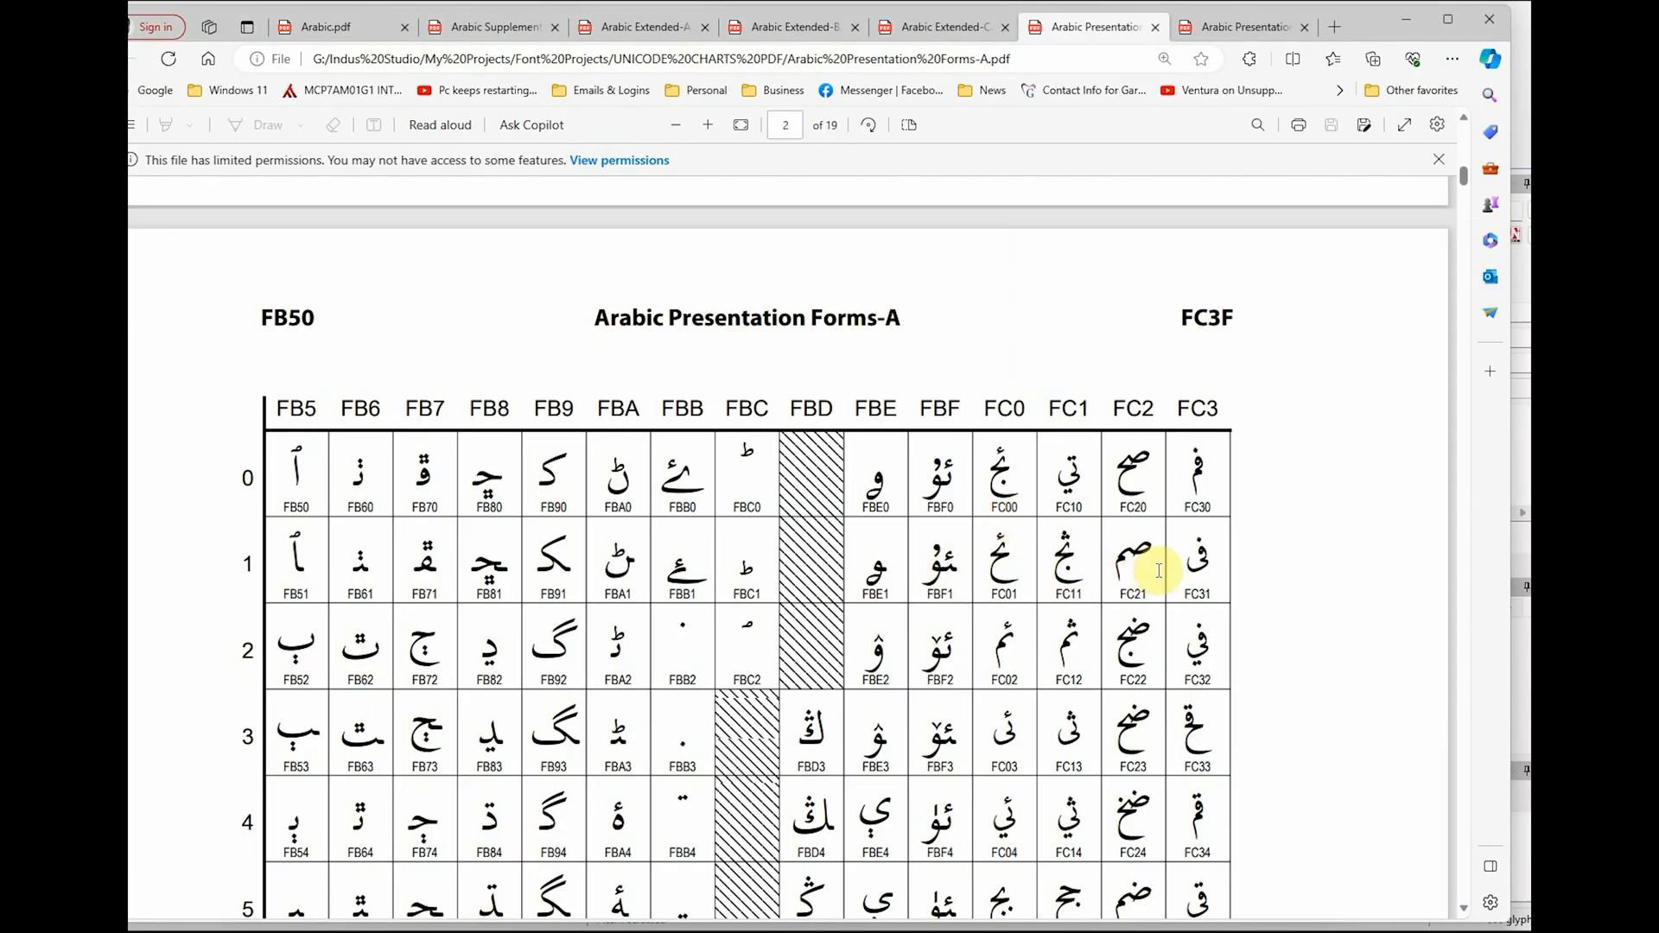
scroll(1224, 611, down, 6)
scroll(1224, 611, down, 20)
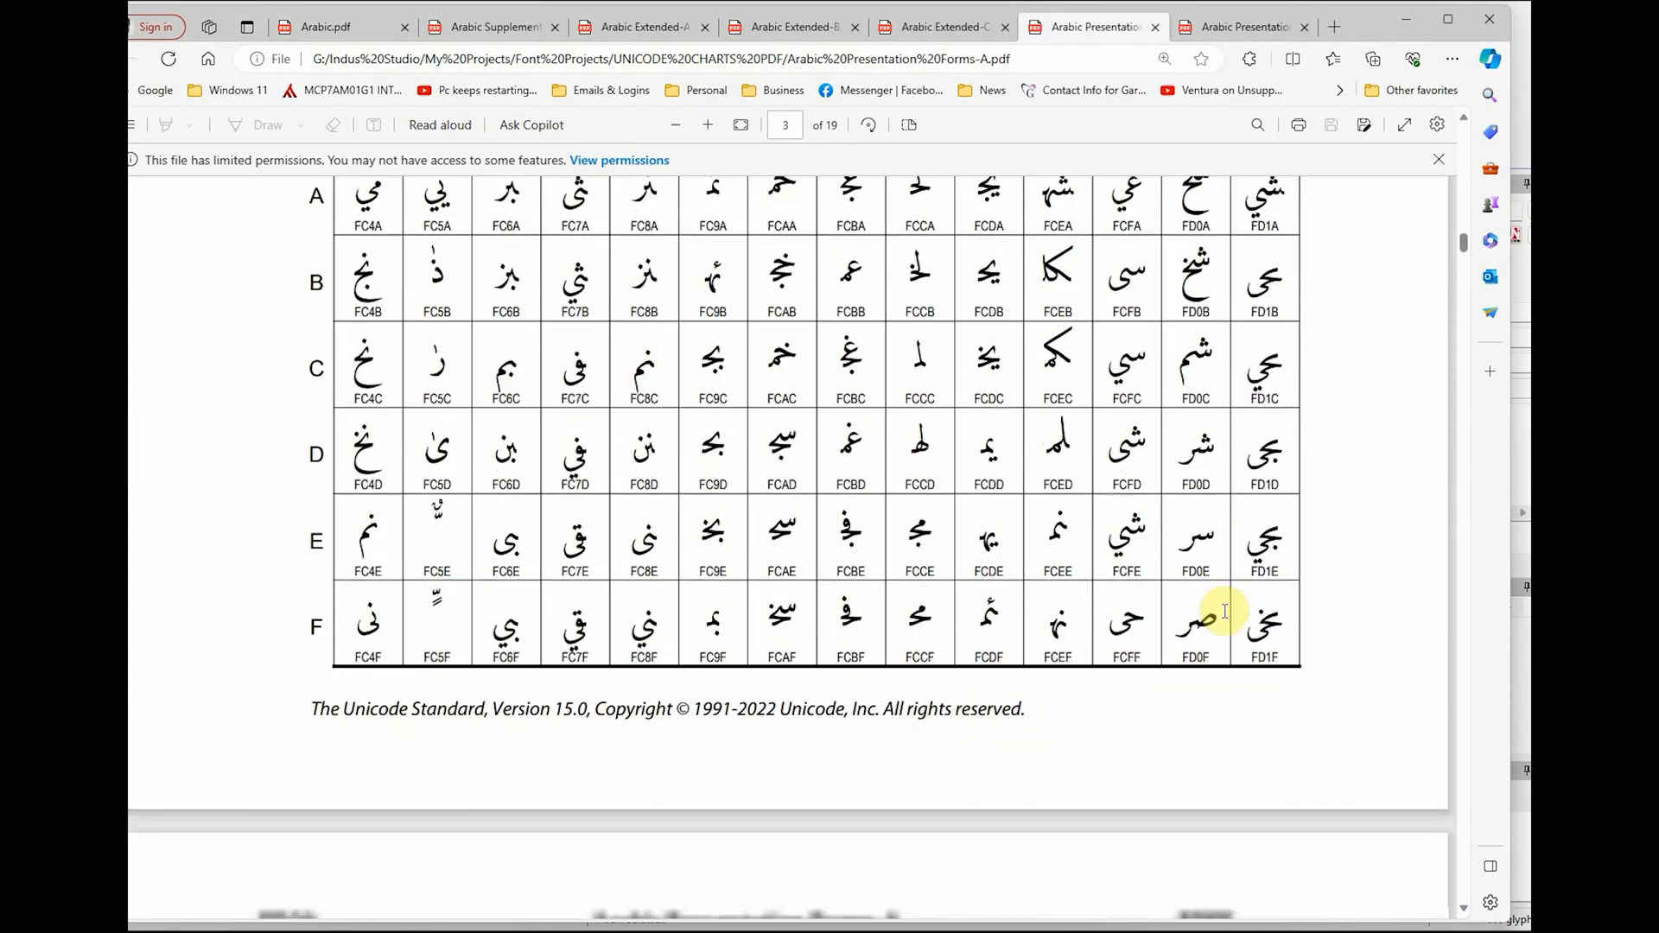
scroll(1224, 611, down, 20)
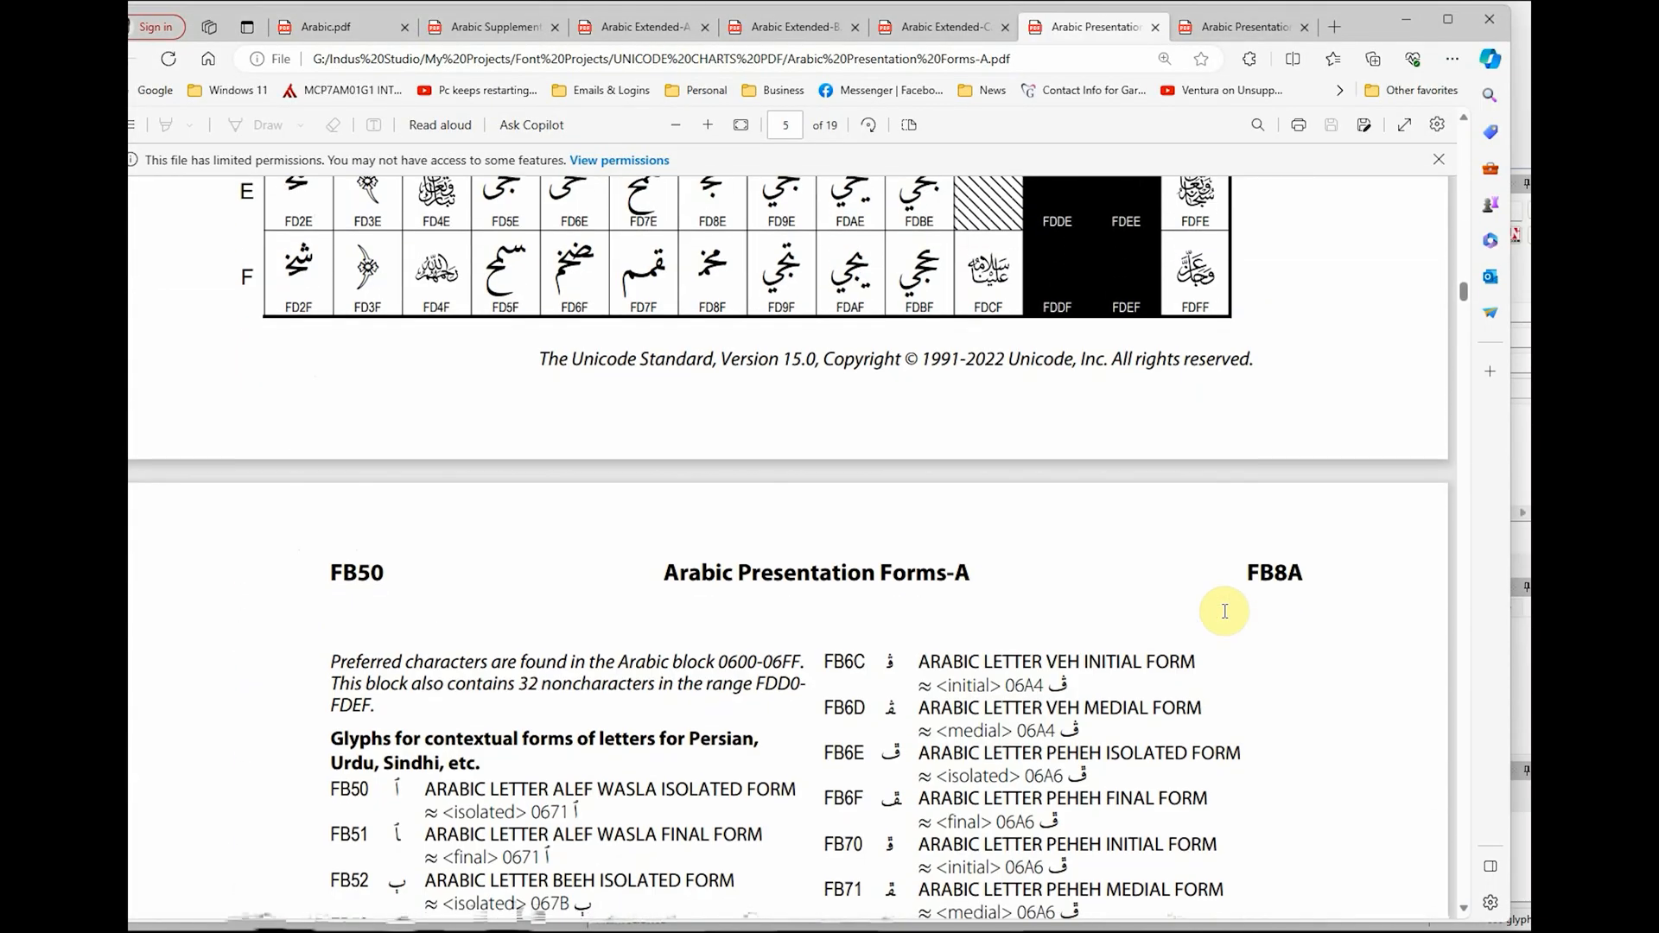
scroll(1201, 665, up, 4)
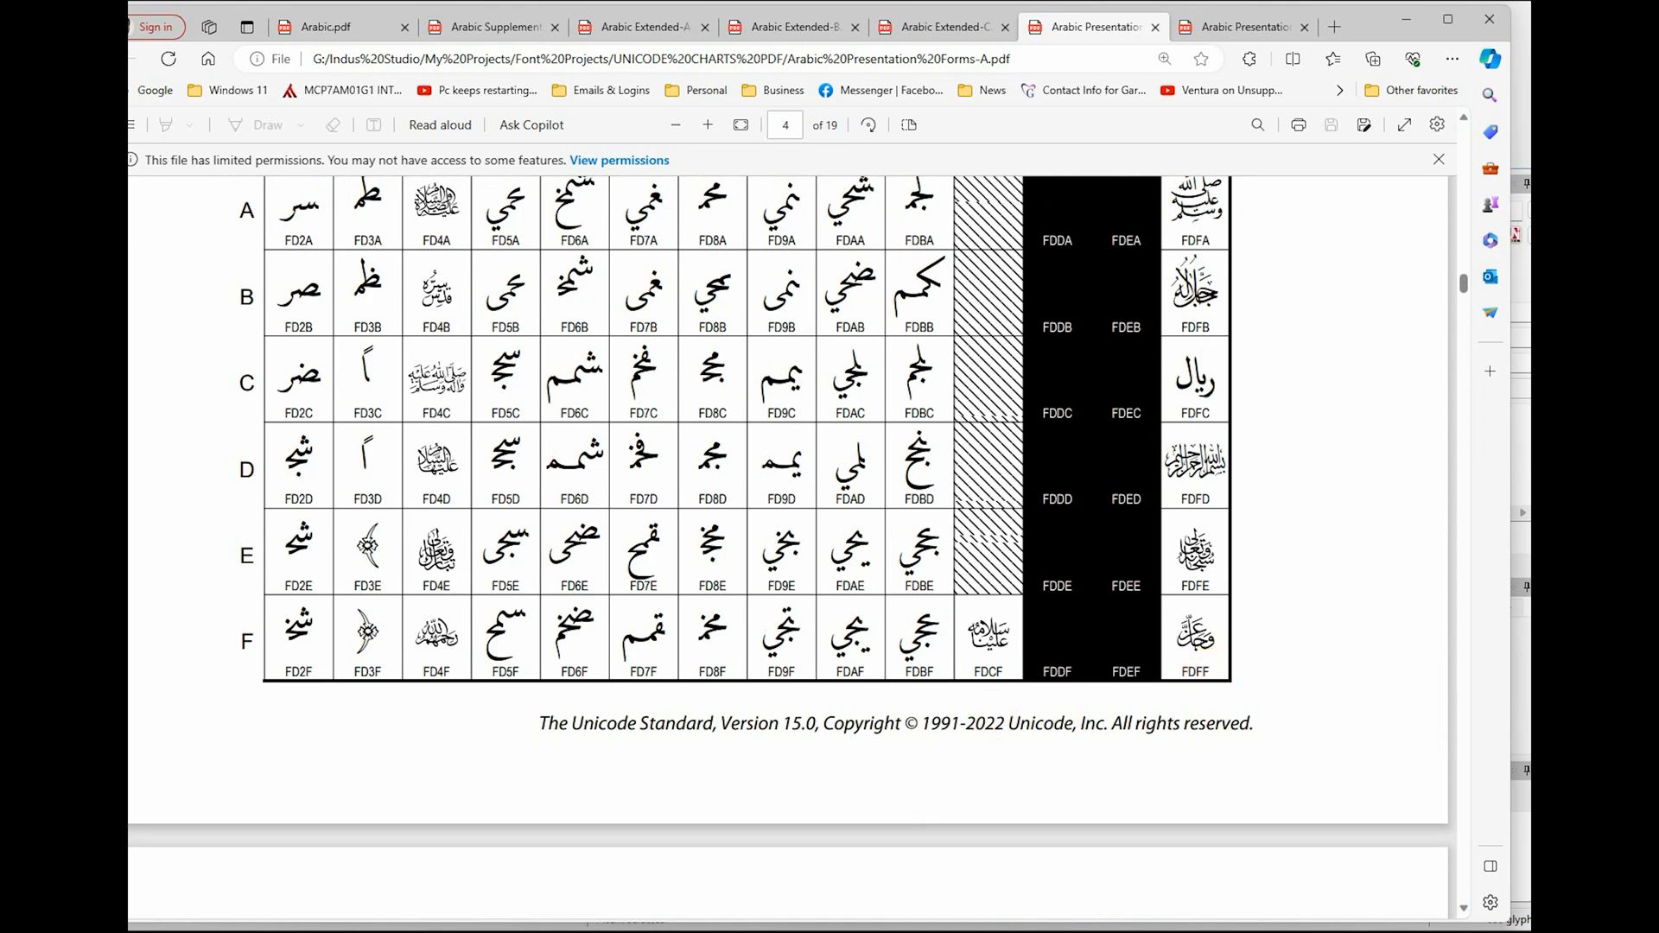
Step: Return to FontCreator and go through the $FD50 row of the character grid up to its last character, $FD5F
click(477, 855)
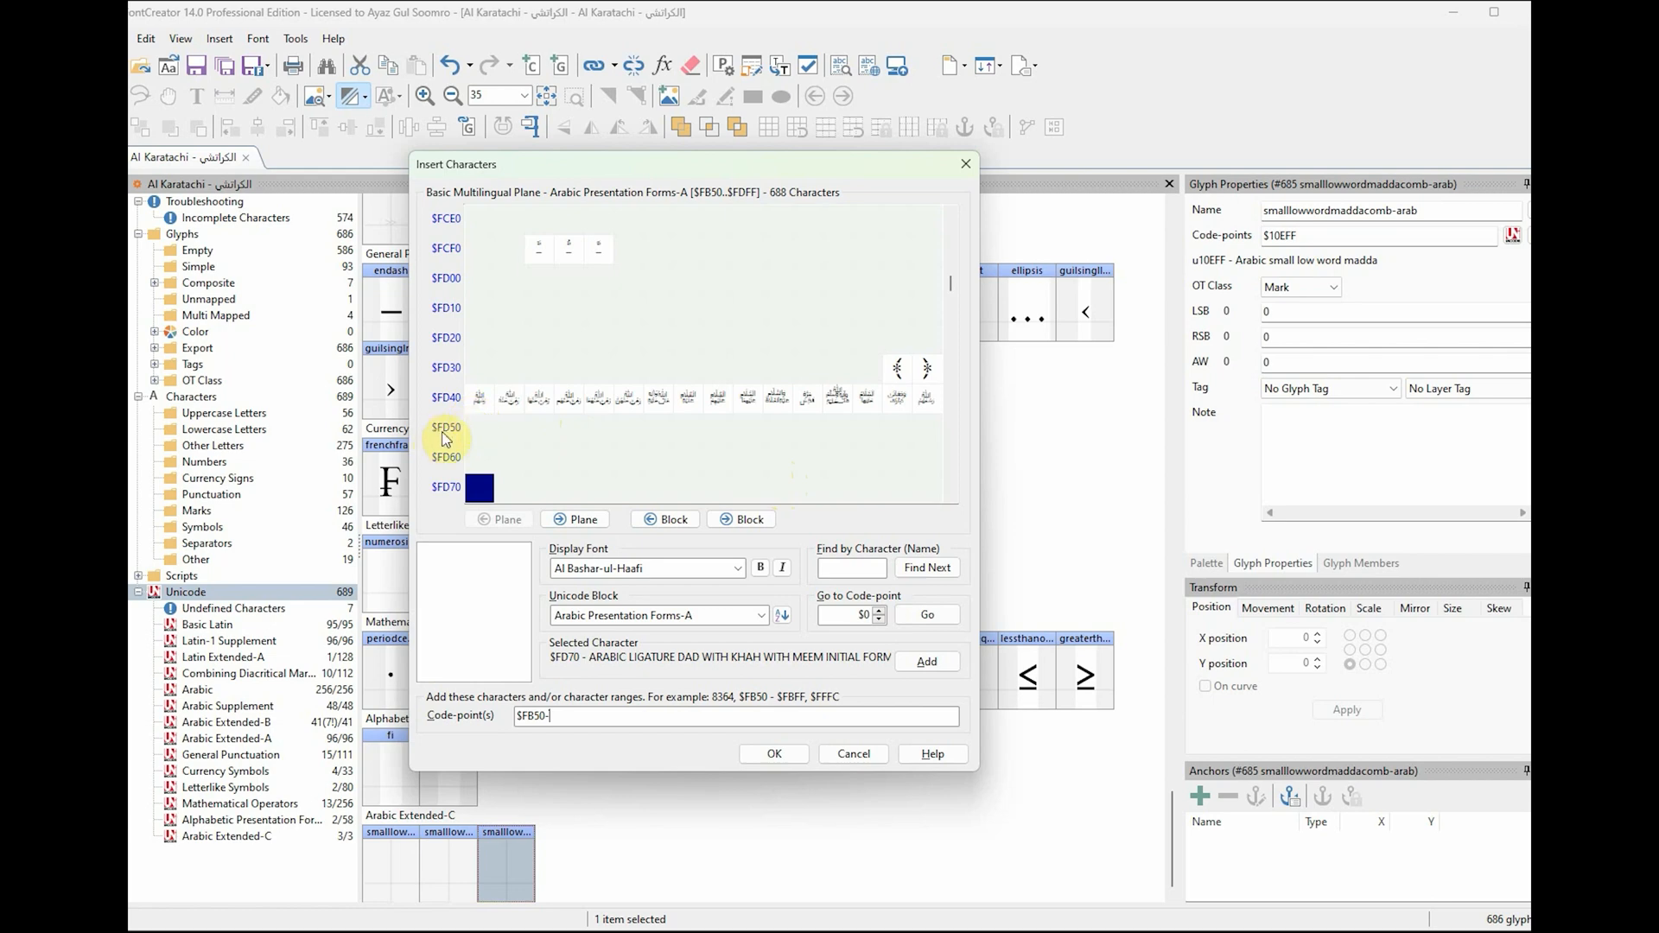
click(478, 429)
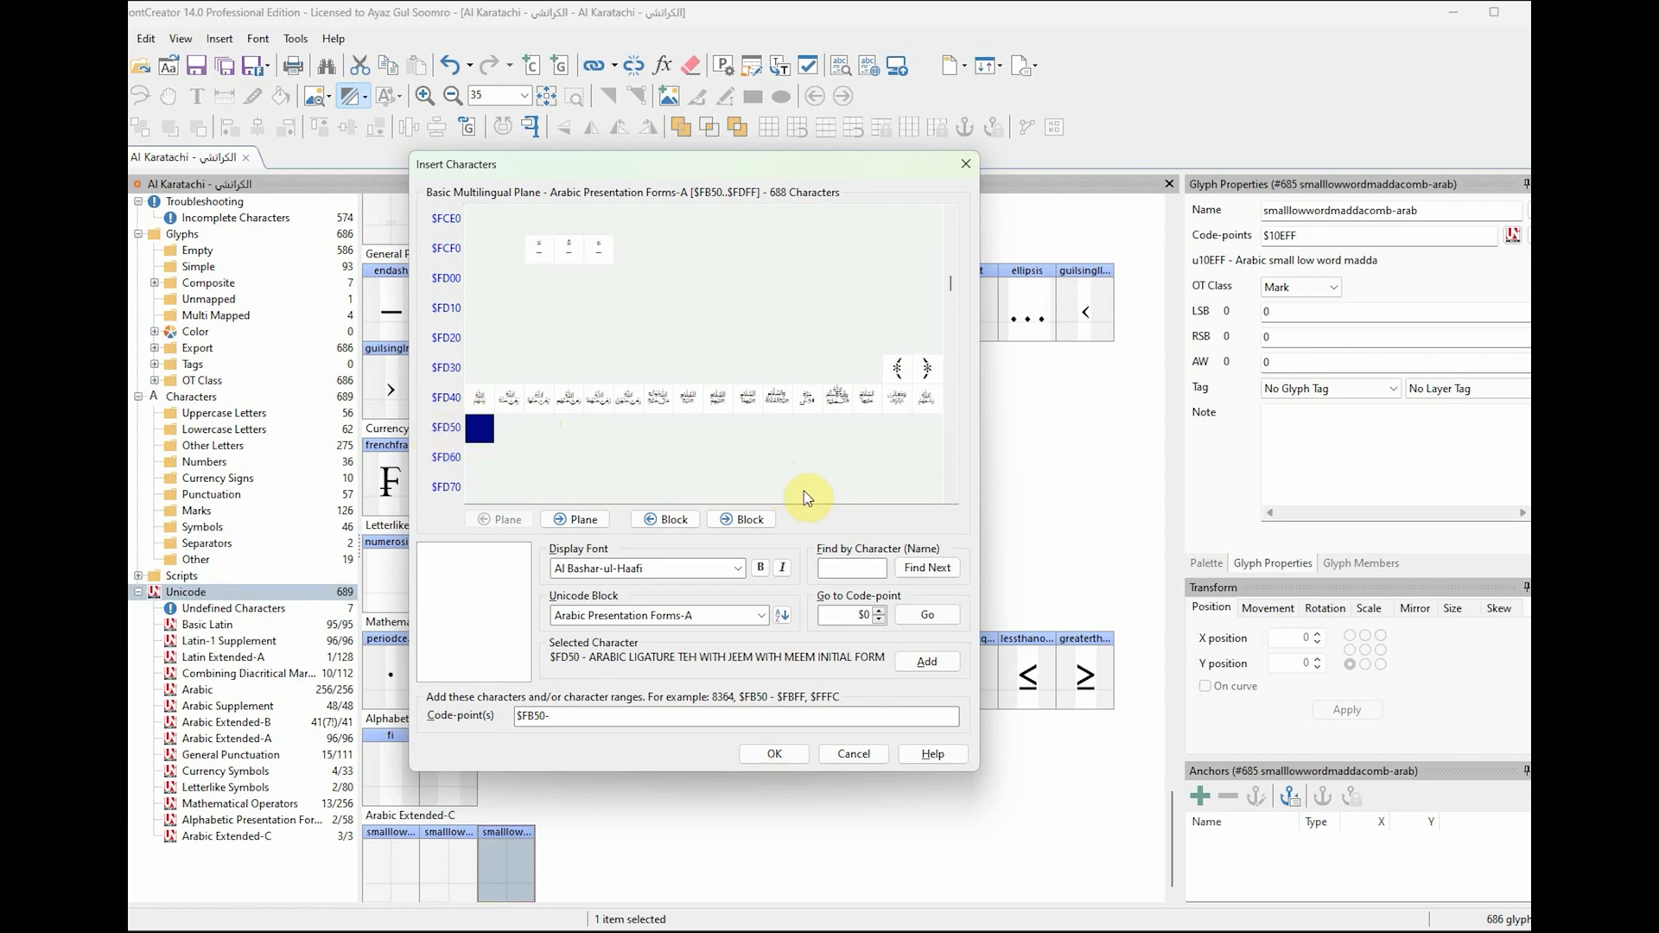
key(Right)
key(Right)
key(Right)
key(Right)
key(Right)
key(Right)
key(Right)
key(Right)
key(Right)
key(Right)
key(Right)
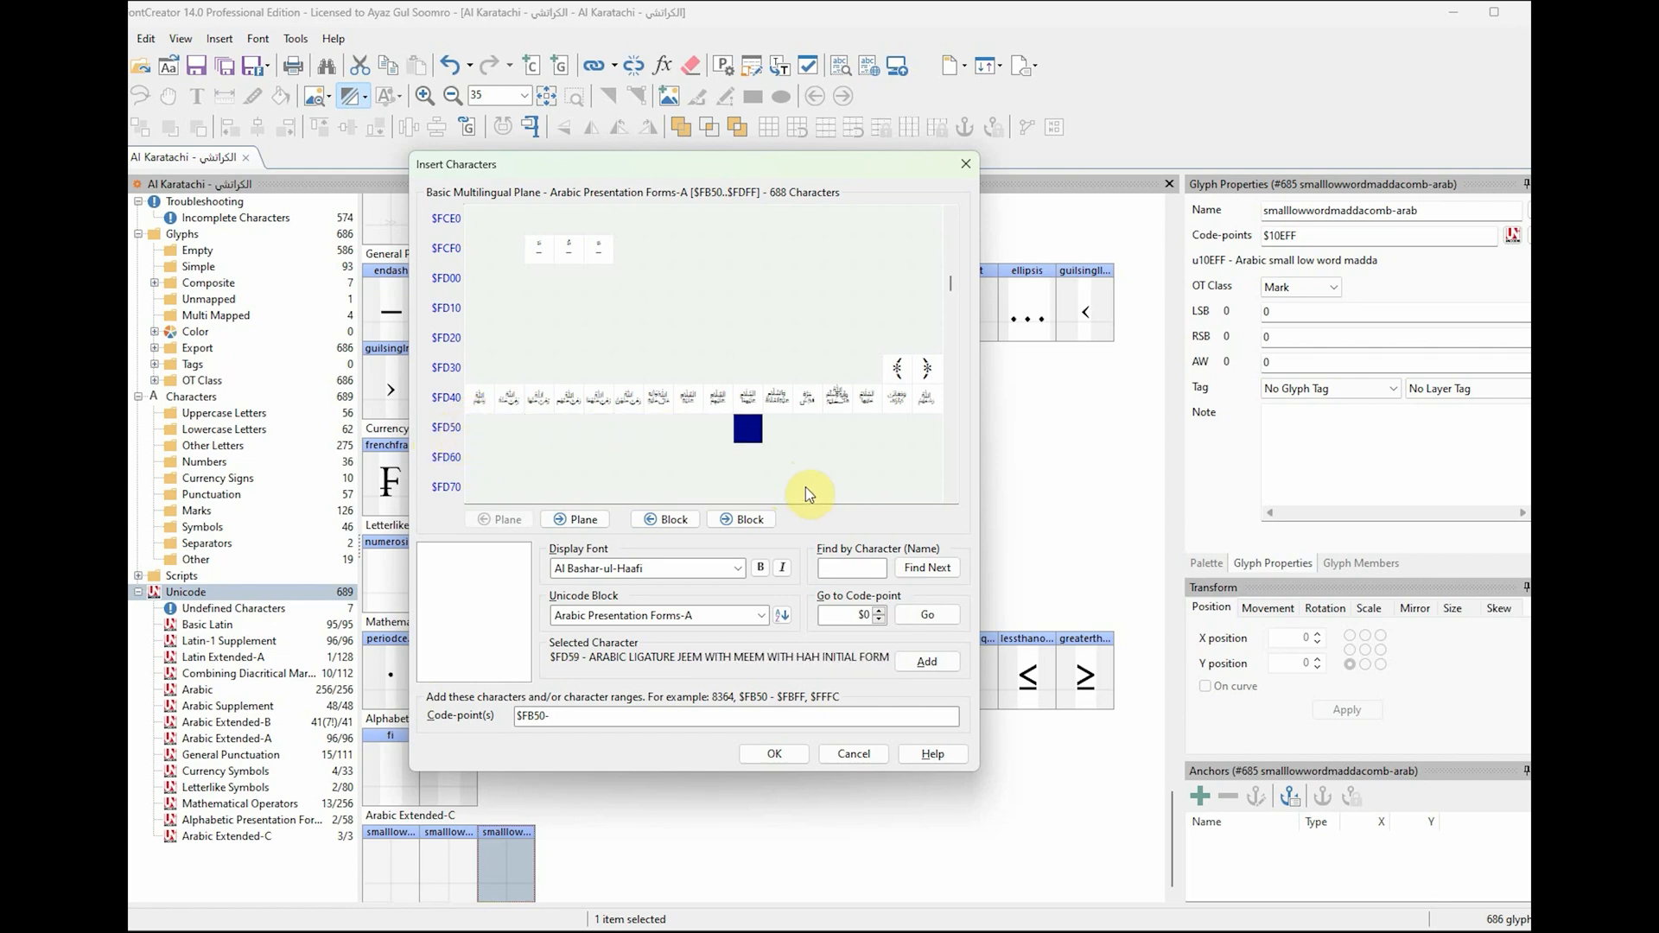
key(Right)
key(Right)
key(Right)
key(Right)
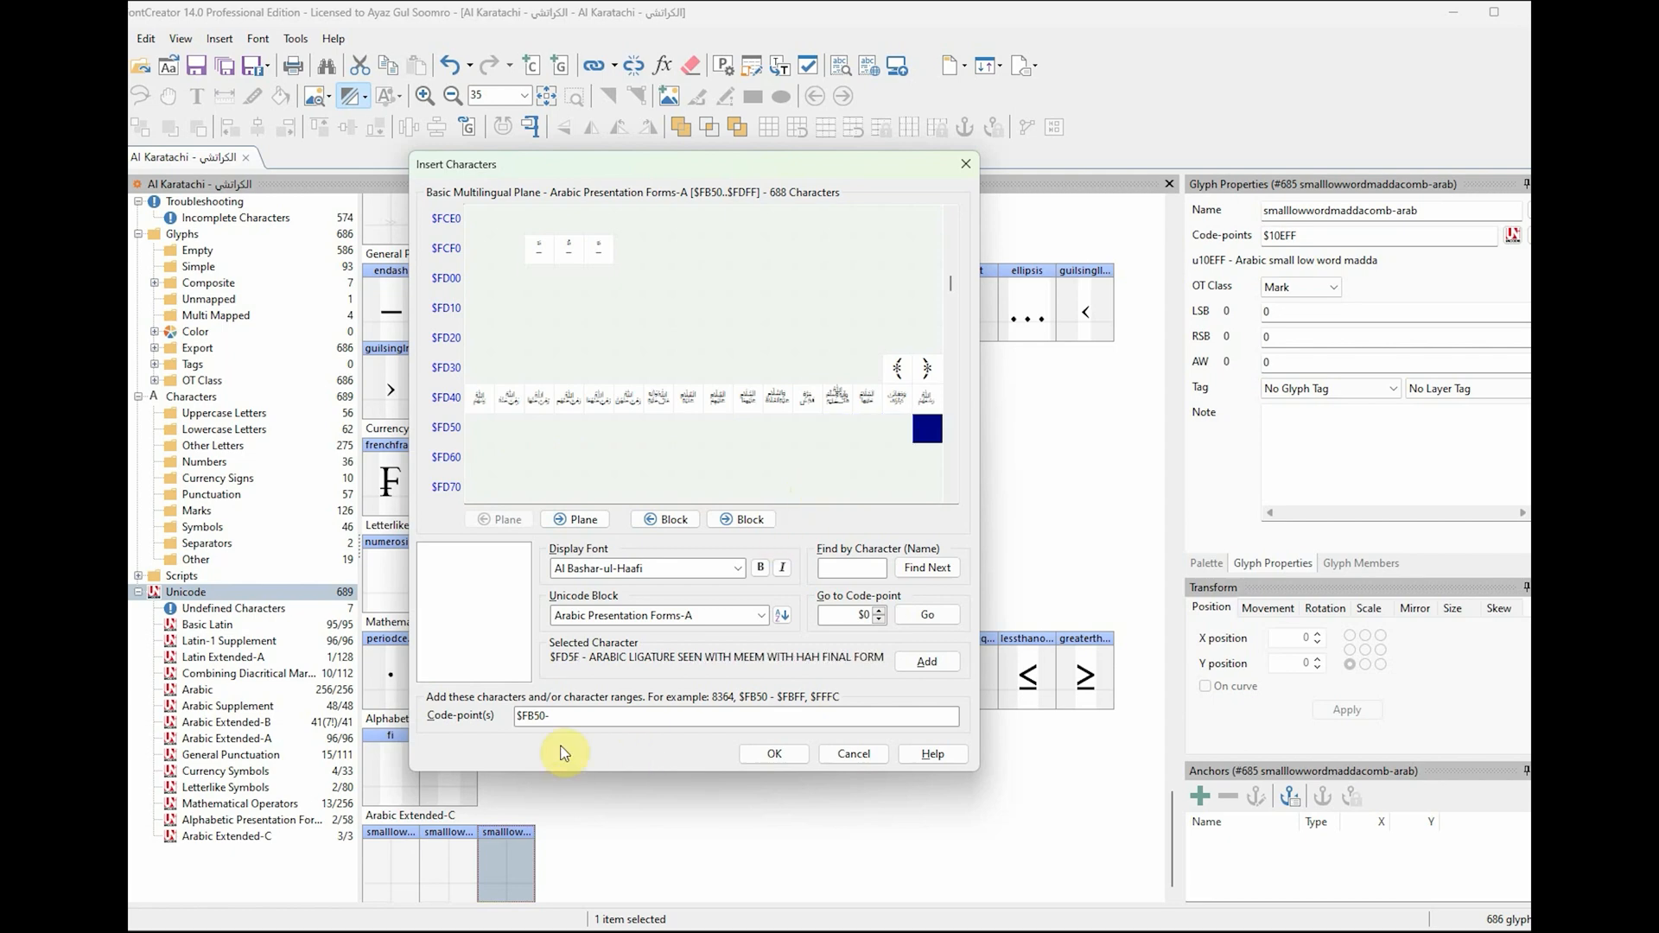
Step: Try to insert the characters of the code-point range $FB50-$FD5F
click(563, 717)
key(super+space)
text(FDFF)
double_click(927, 428)
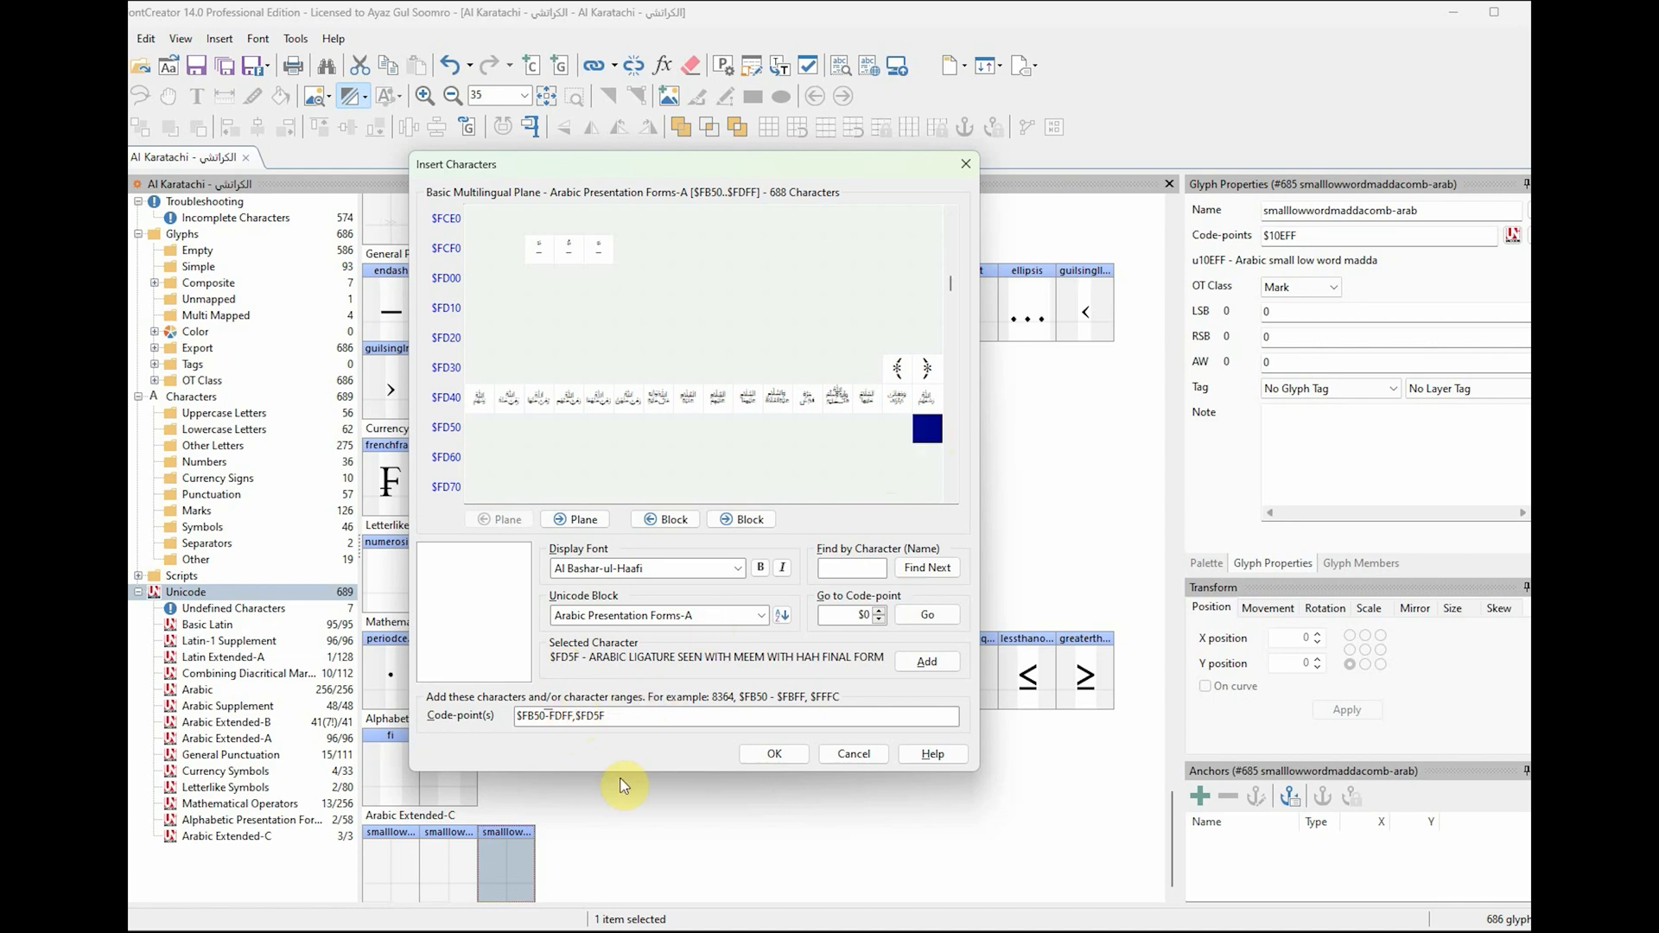
key(BackSpace)
key(BackSpace)
key(BackSpace)
key(BackSpace)
key(BackSpace)
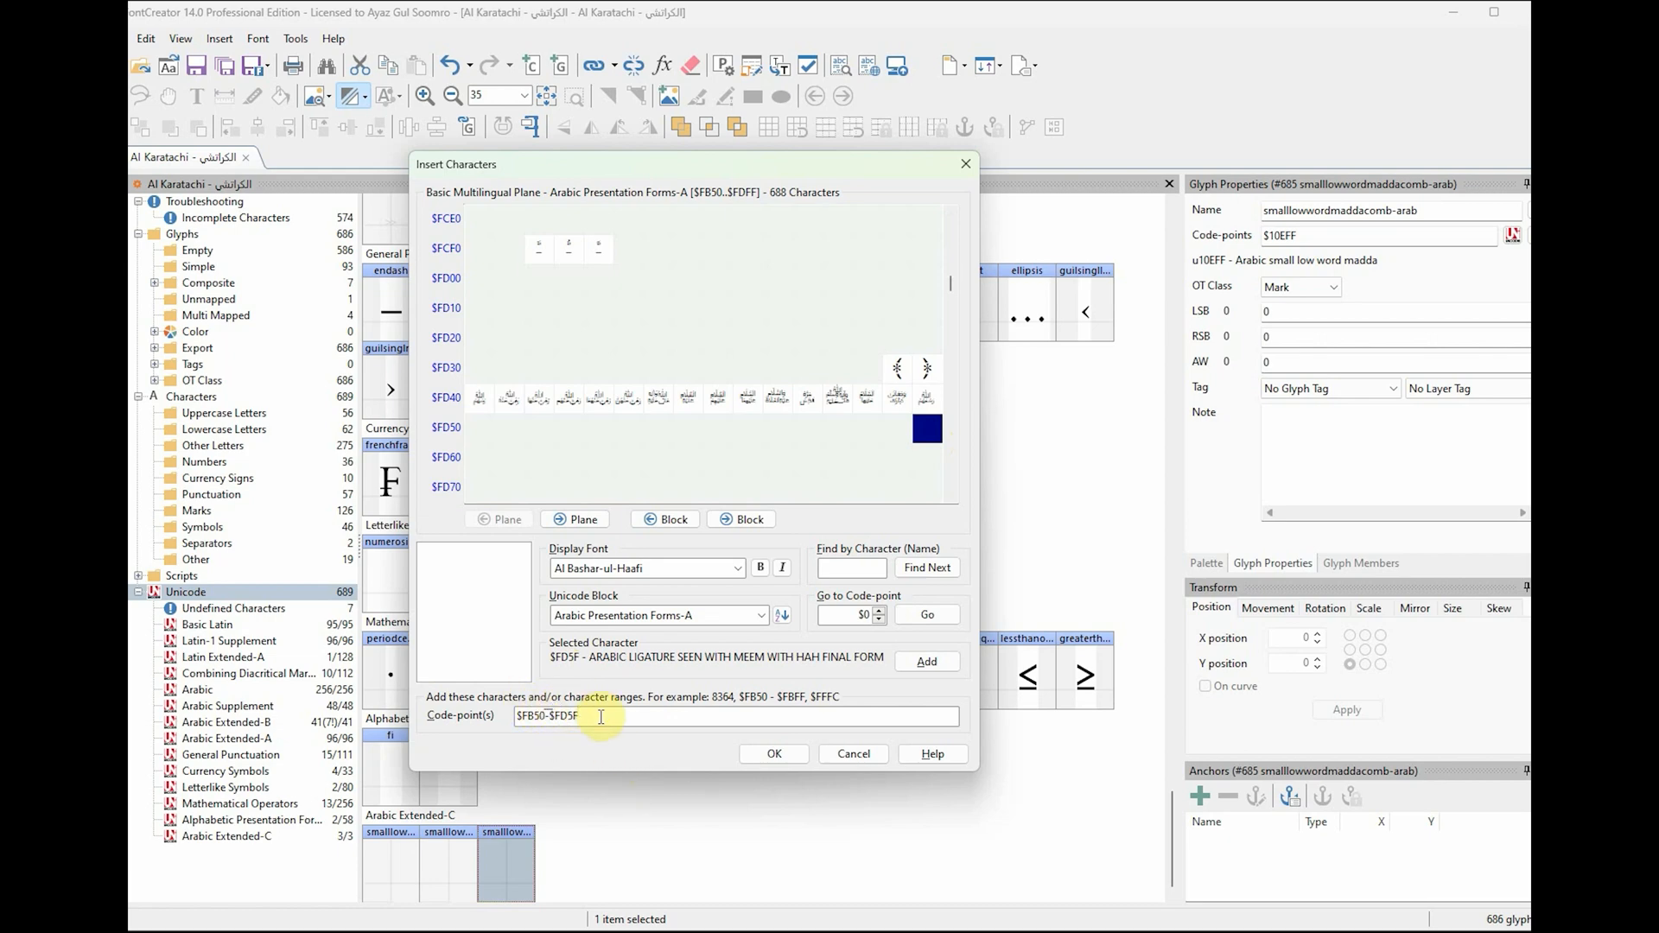
click(783, 762)
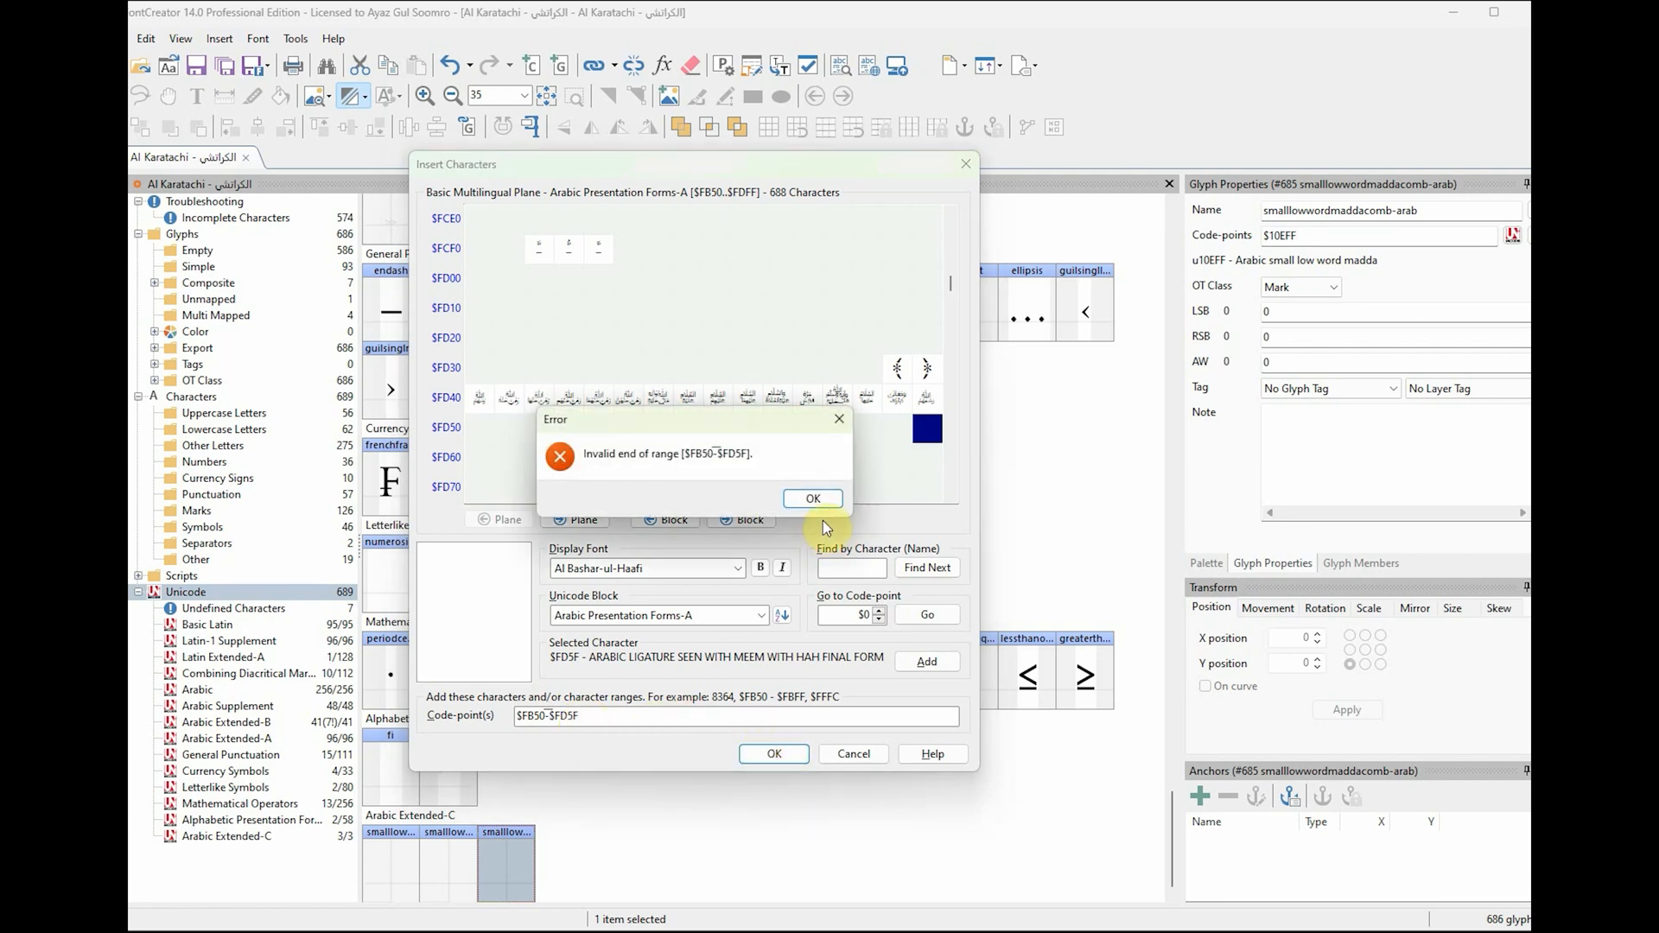
click(819, 505)
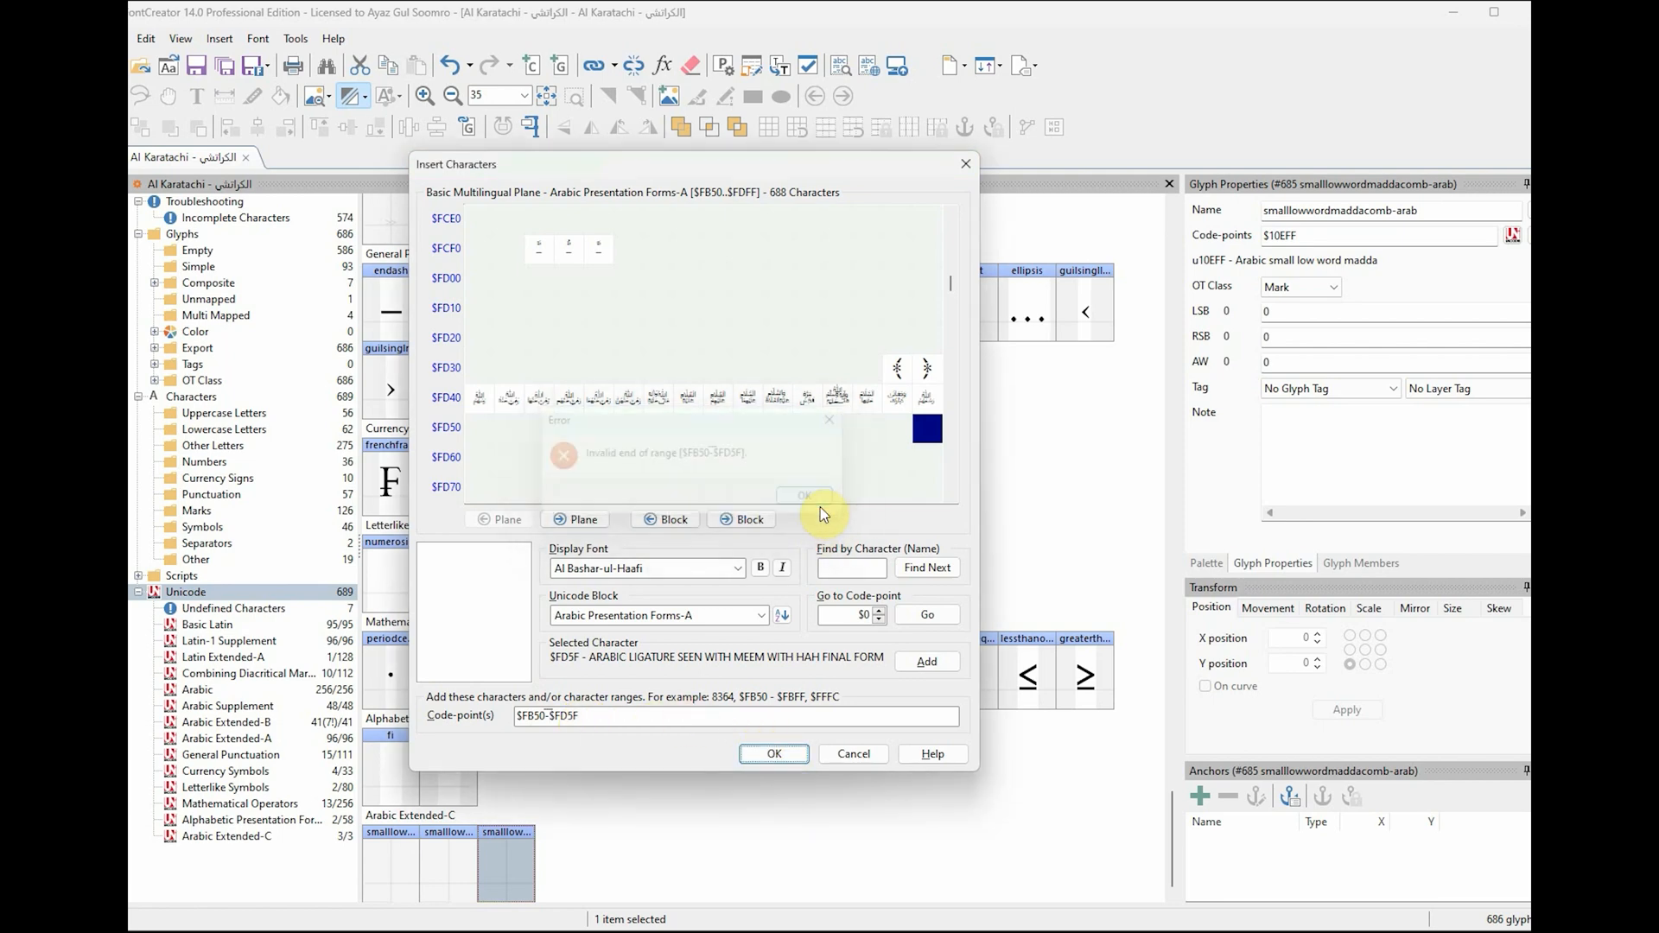
Step: Correct the code-point range to $FB50-$FDFF and insert the Arabic Presentation Forms-A characters
click(548, 718)
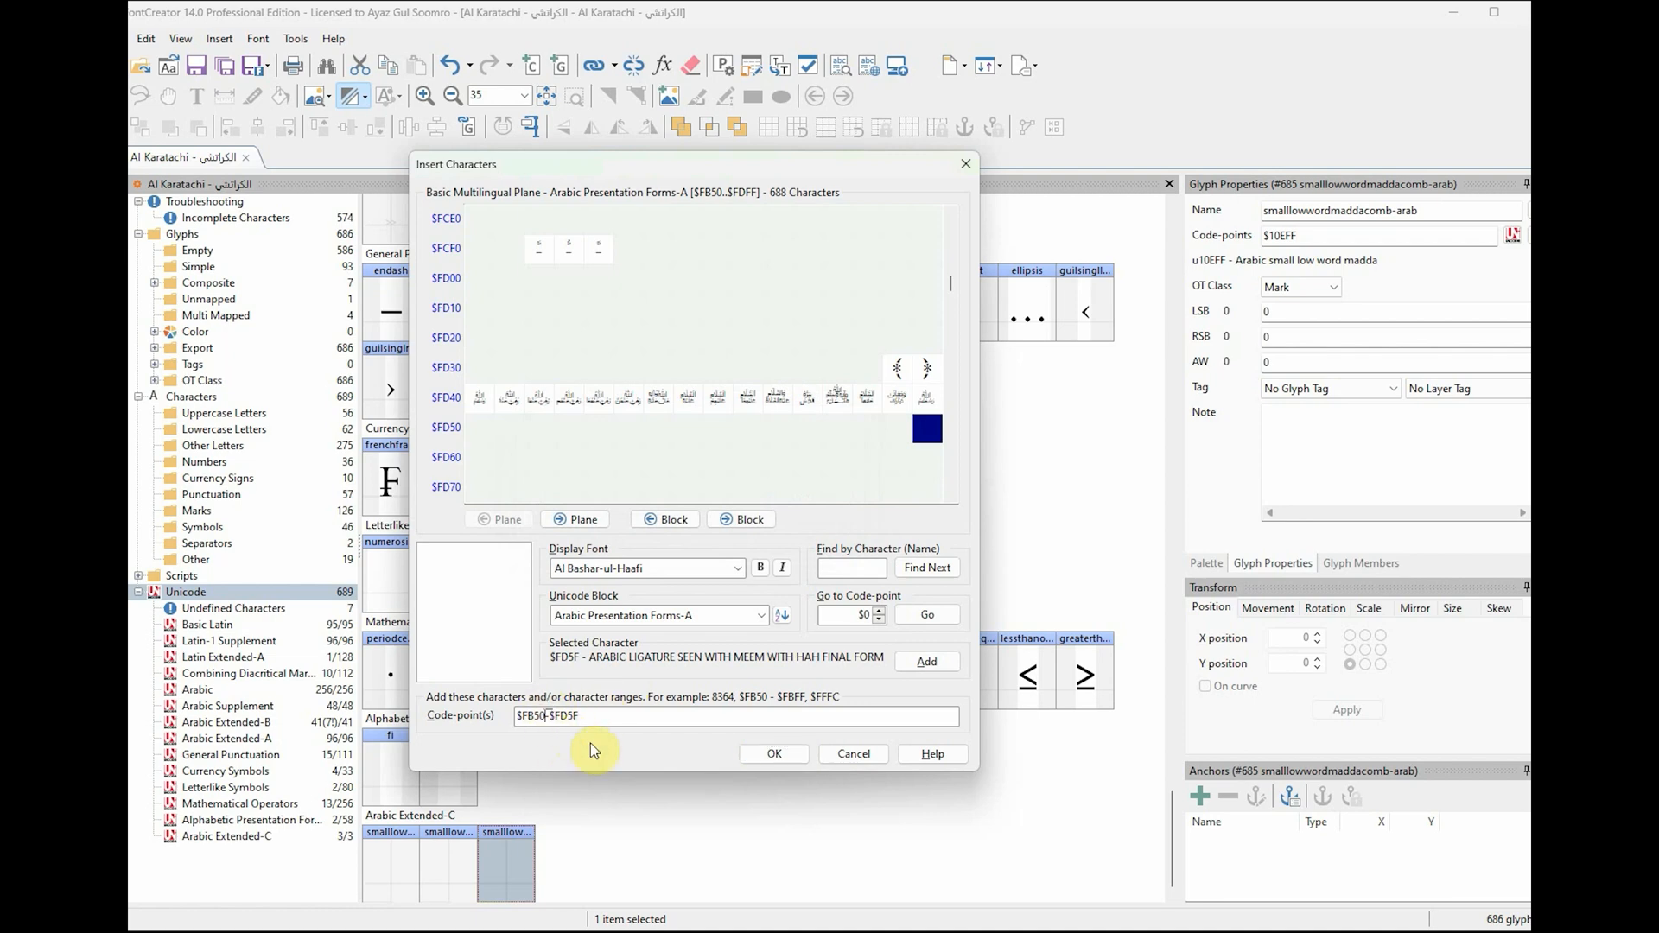
key(shift+Right)
key(Delete)
key(BackSpace)
key(BackSpace)
key(BackSpace)
key(BackSpace)
key(BackSpace)
key(BackSpace)
text(0-$FDFF)
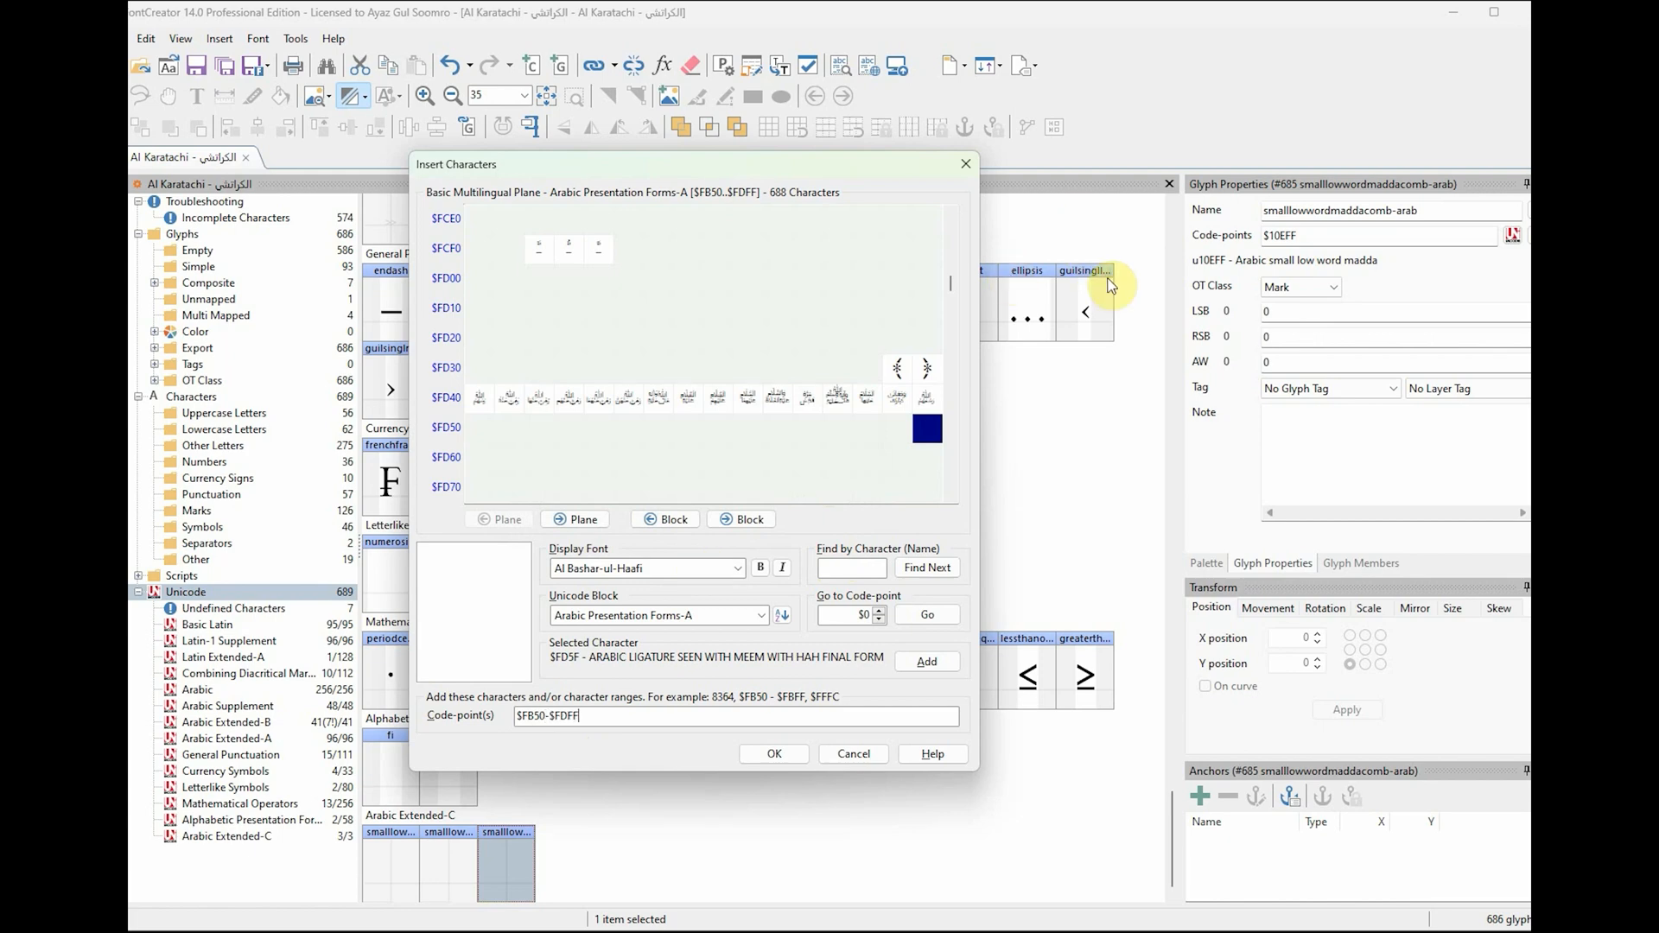
click(783, 754)
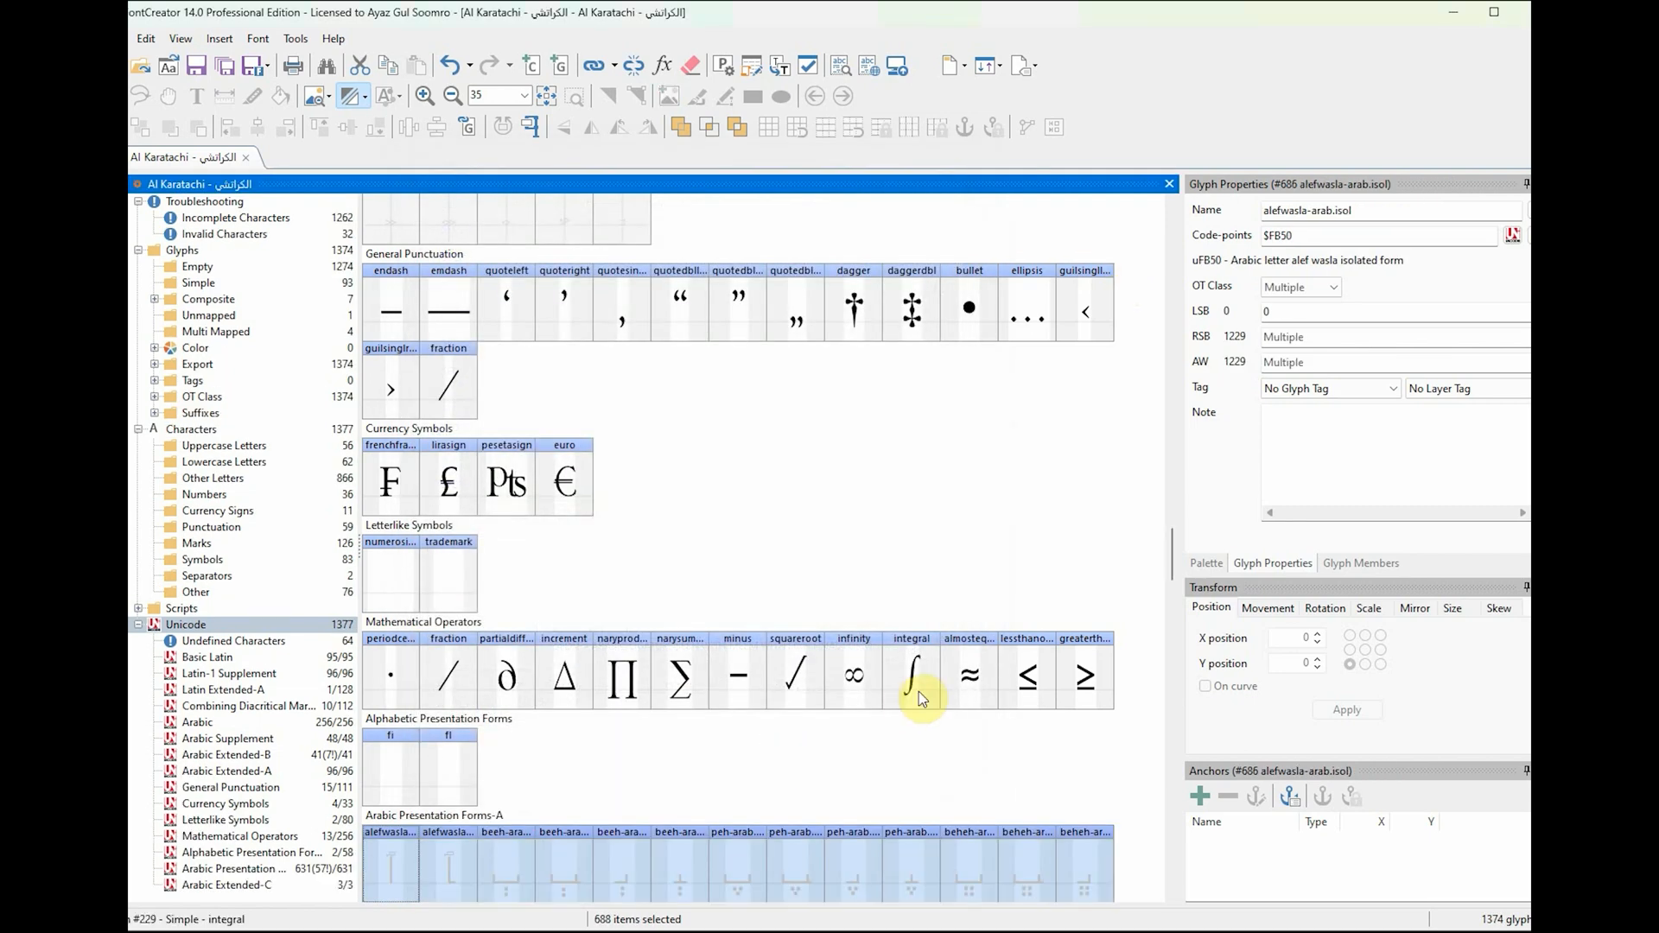
Step: Look through the inserted Arabic Presentation Forms-A glyphs and examine the red-marked ones such as uFD90, uFD91 and uFBC3
scroll(915, 695, down, 10)
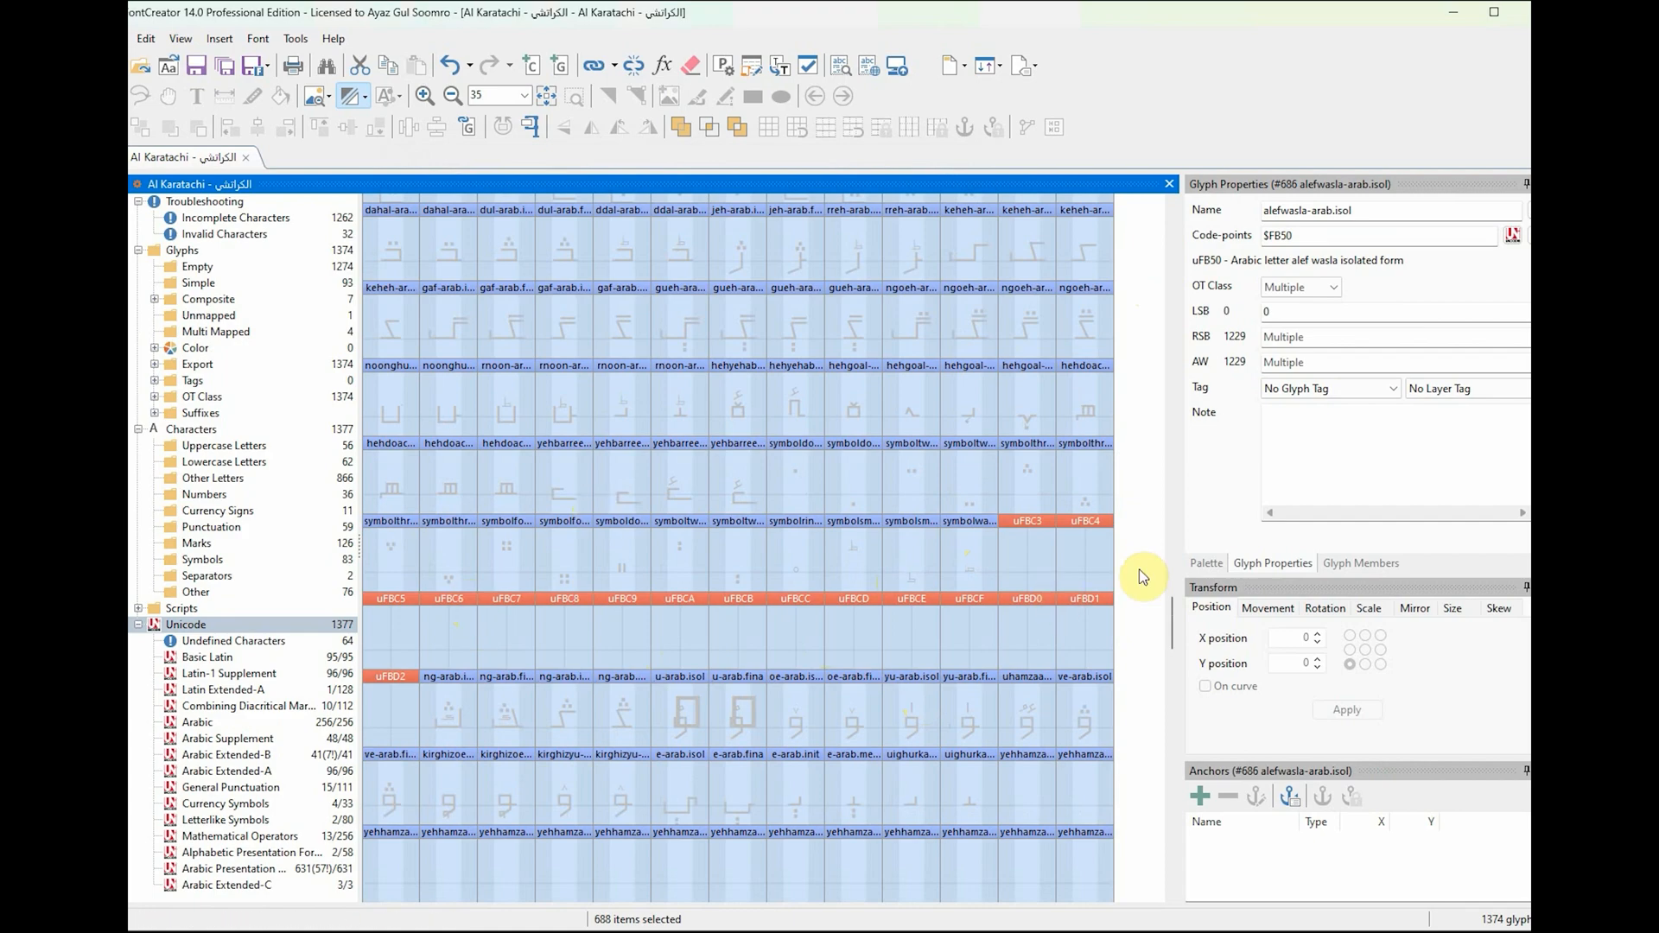
drag(1172, 617, 1149, 816)
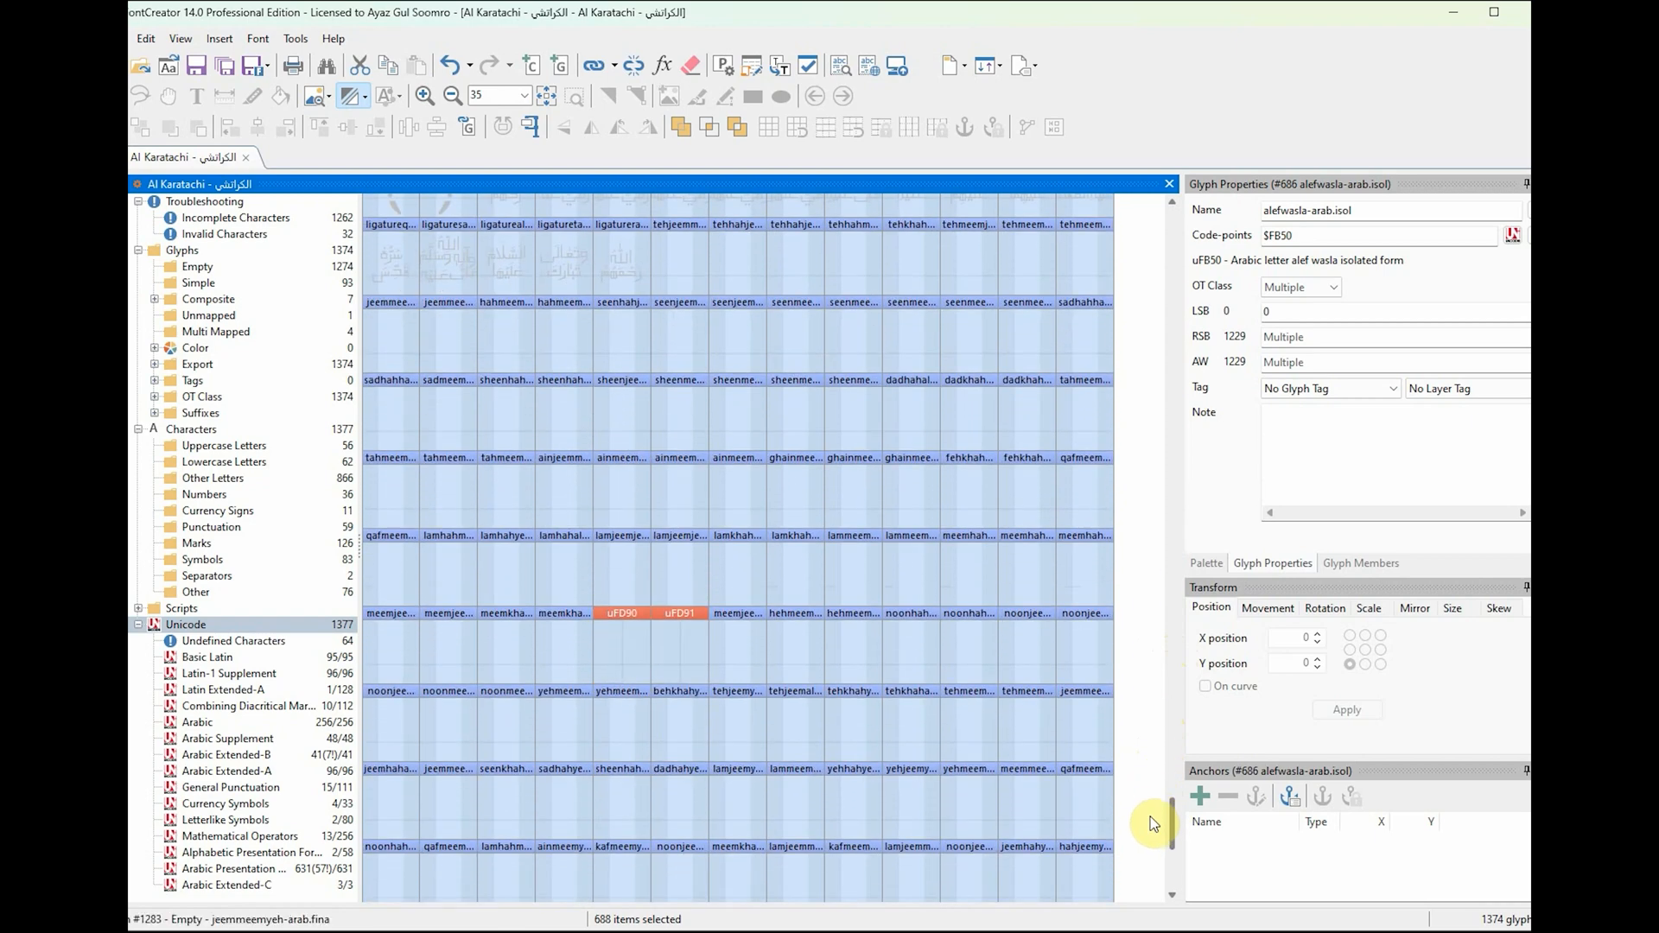
click(680, 650)
click(629, 646)
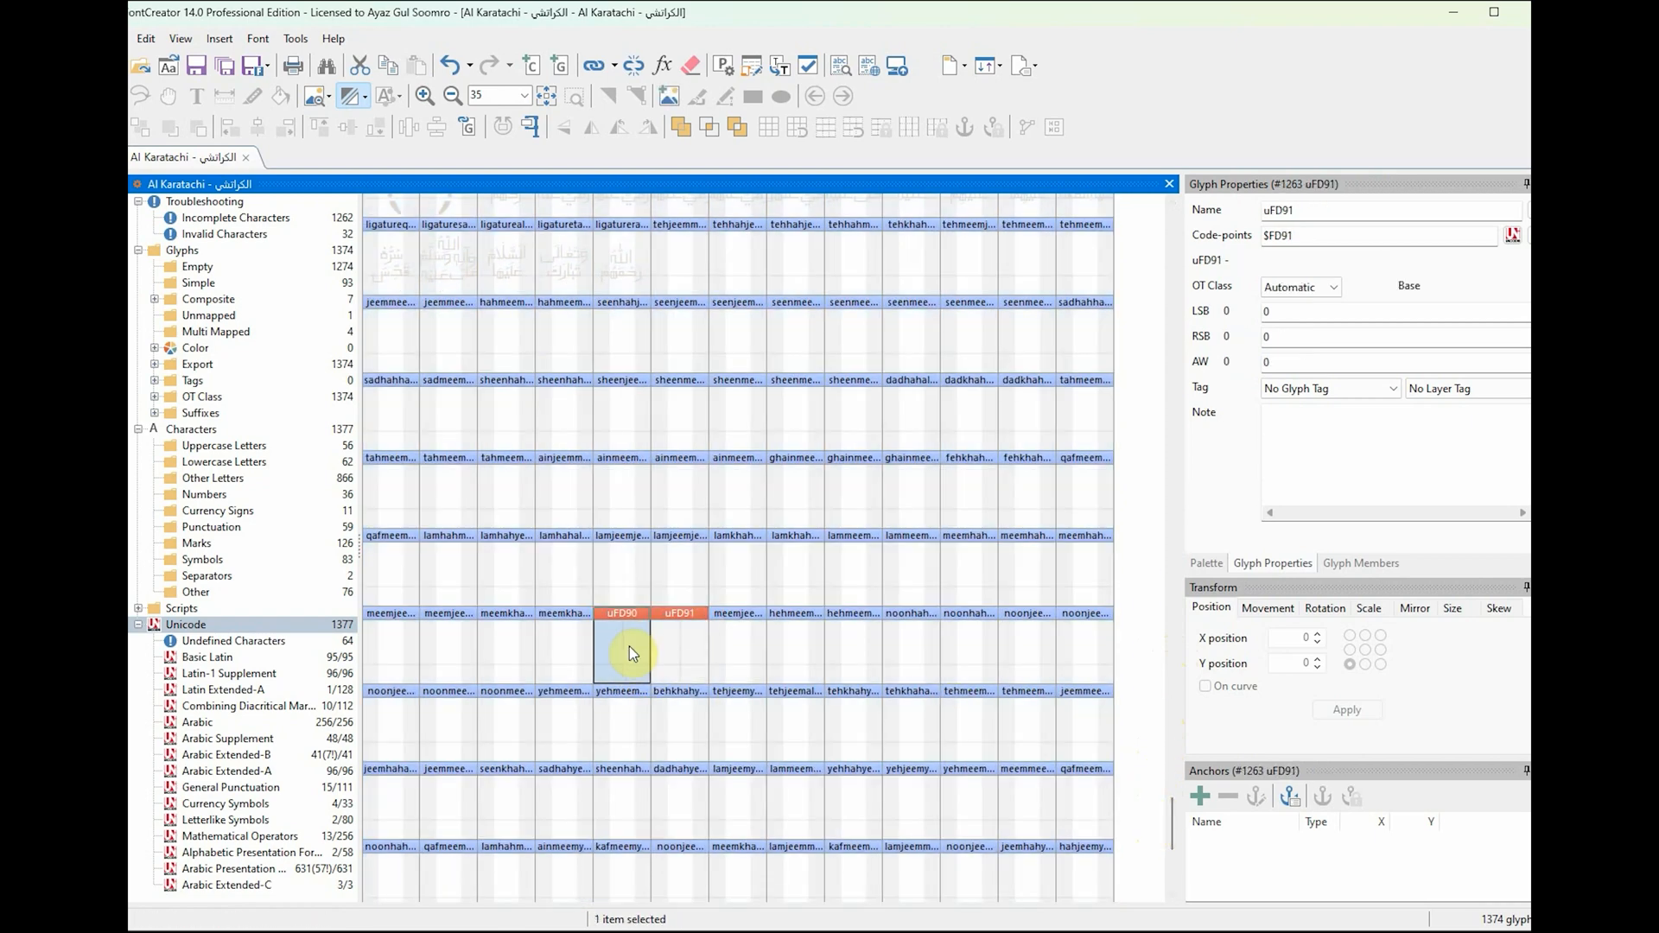
mouse_move(673, 622)
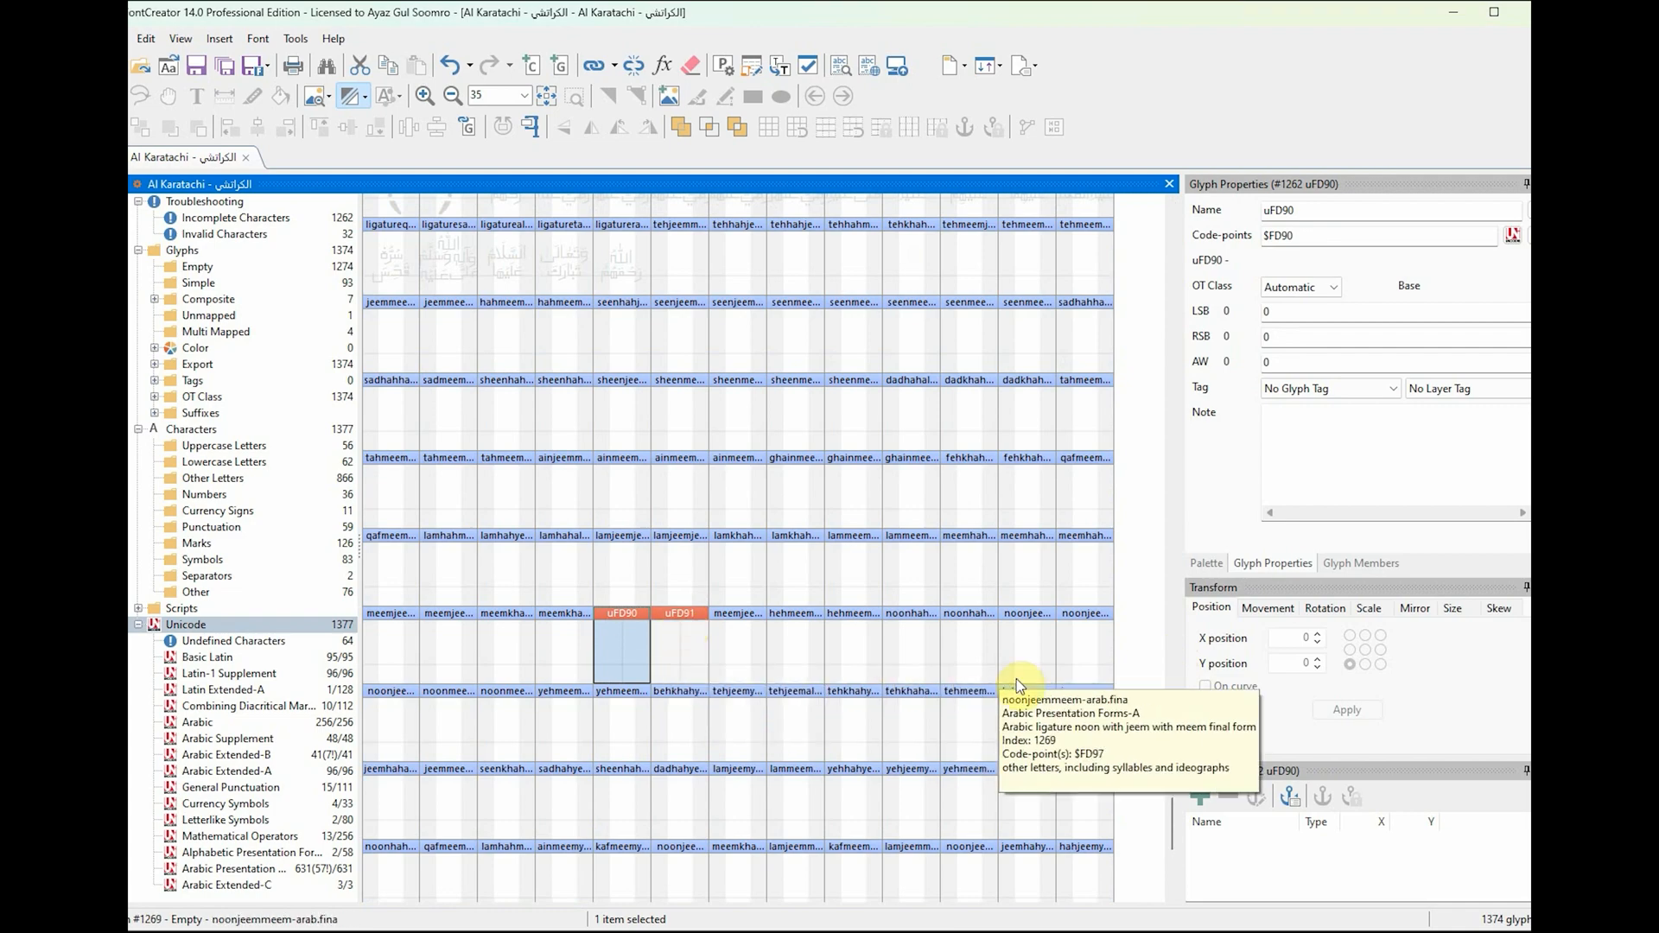
drag(1171, 834, 1192, 643)
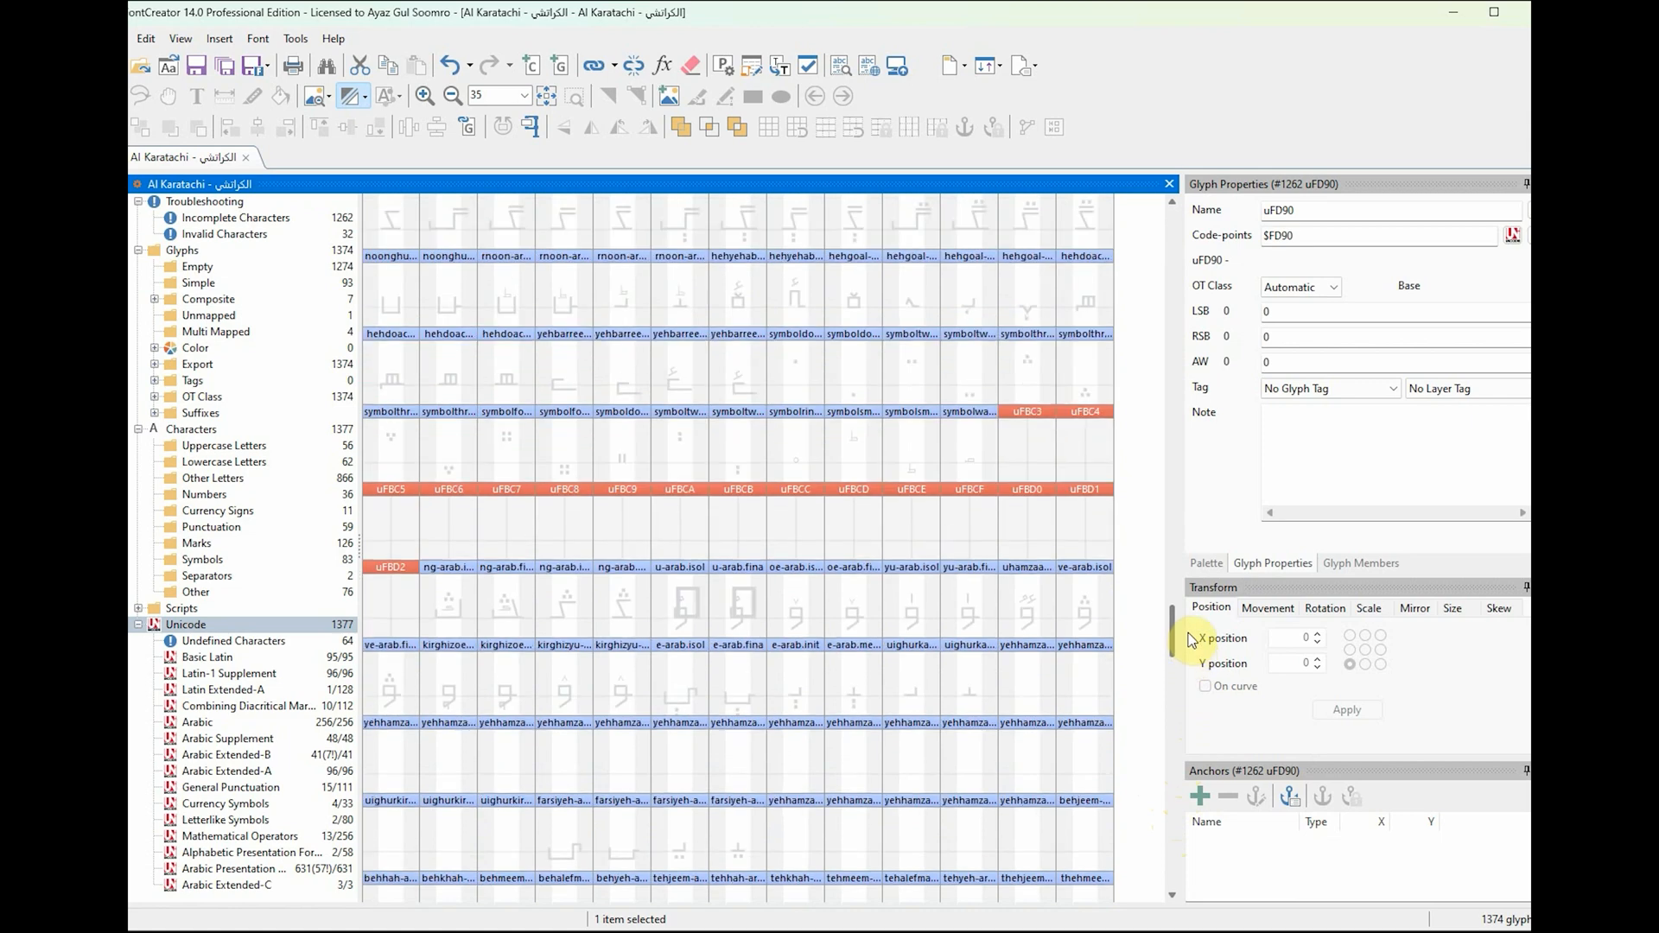
click(1034, 423)
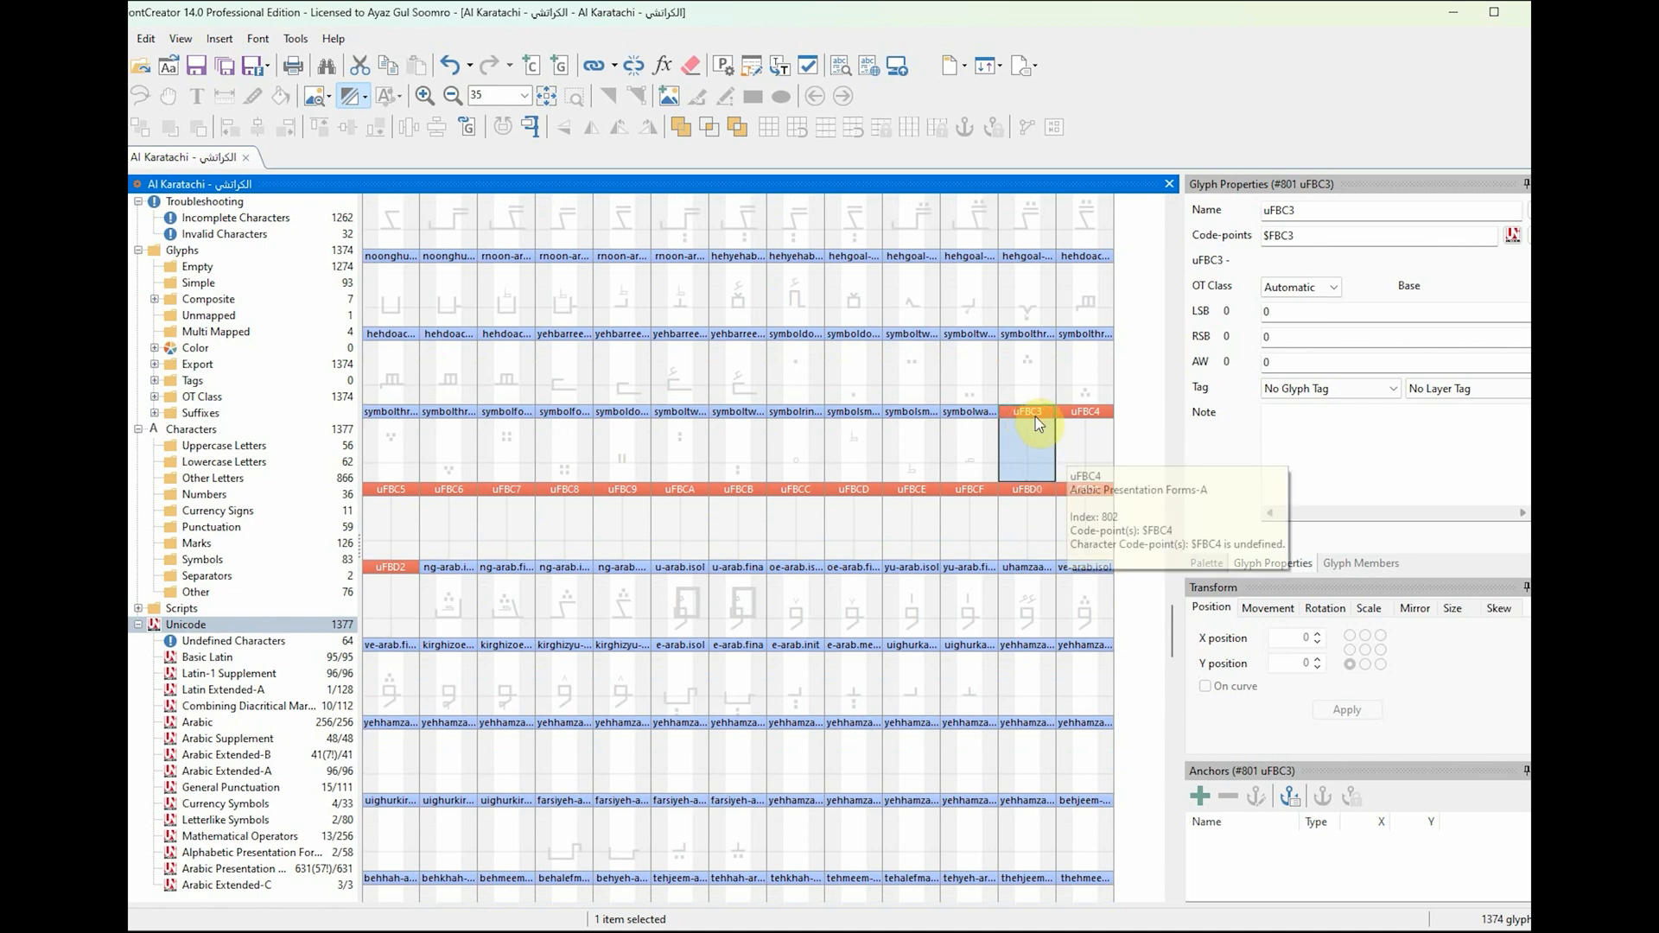
Step: Check the hatched cells in the FBC, FBD and FD9 columns of the browser's Arabic Presentation Forms-A.pdf chart and return to FontCreator
mouse_move(449, 929)
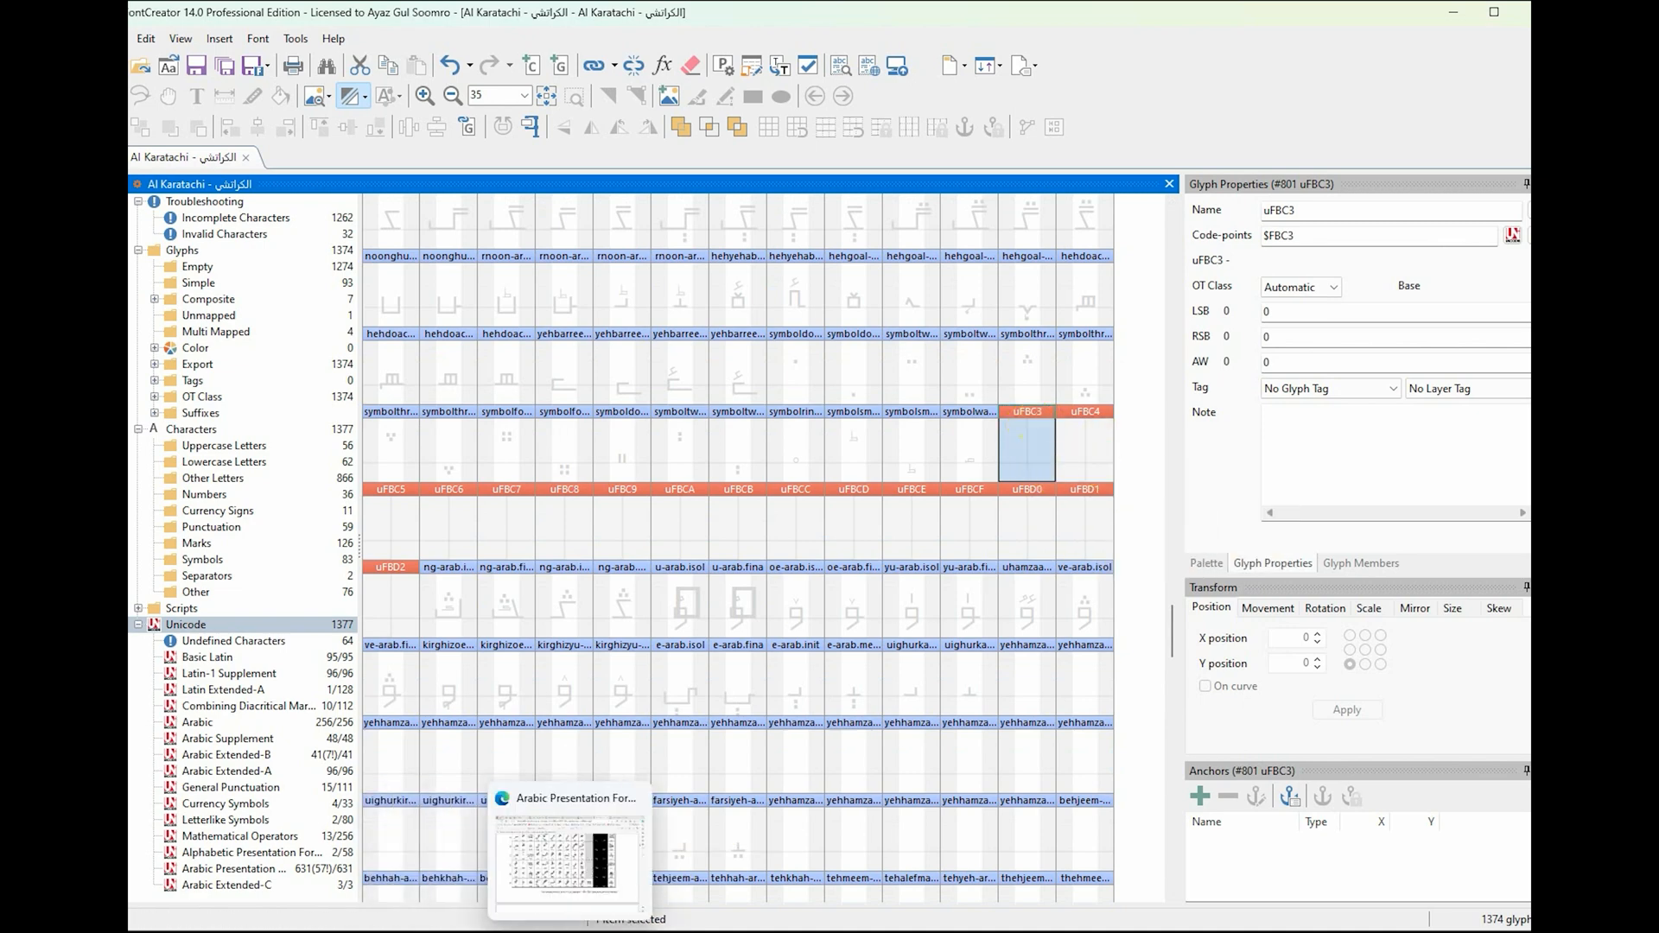
click(570, 929)
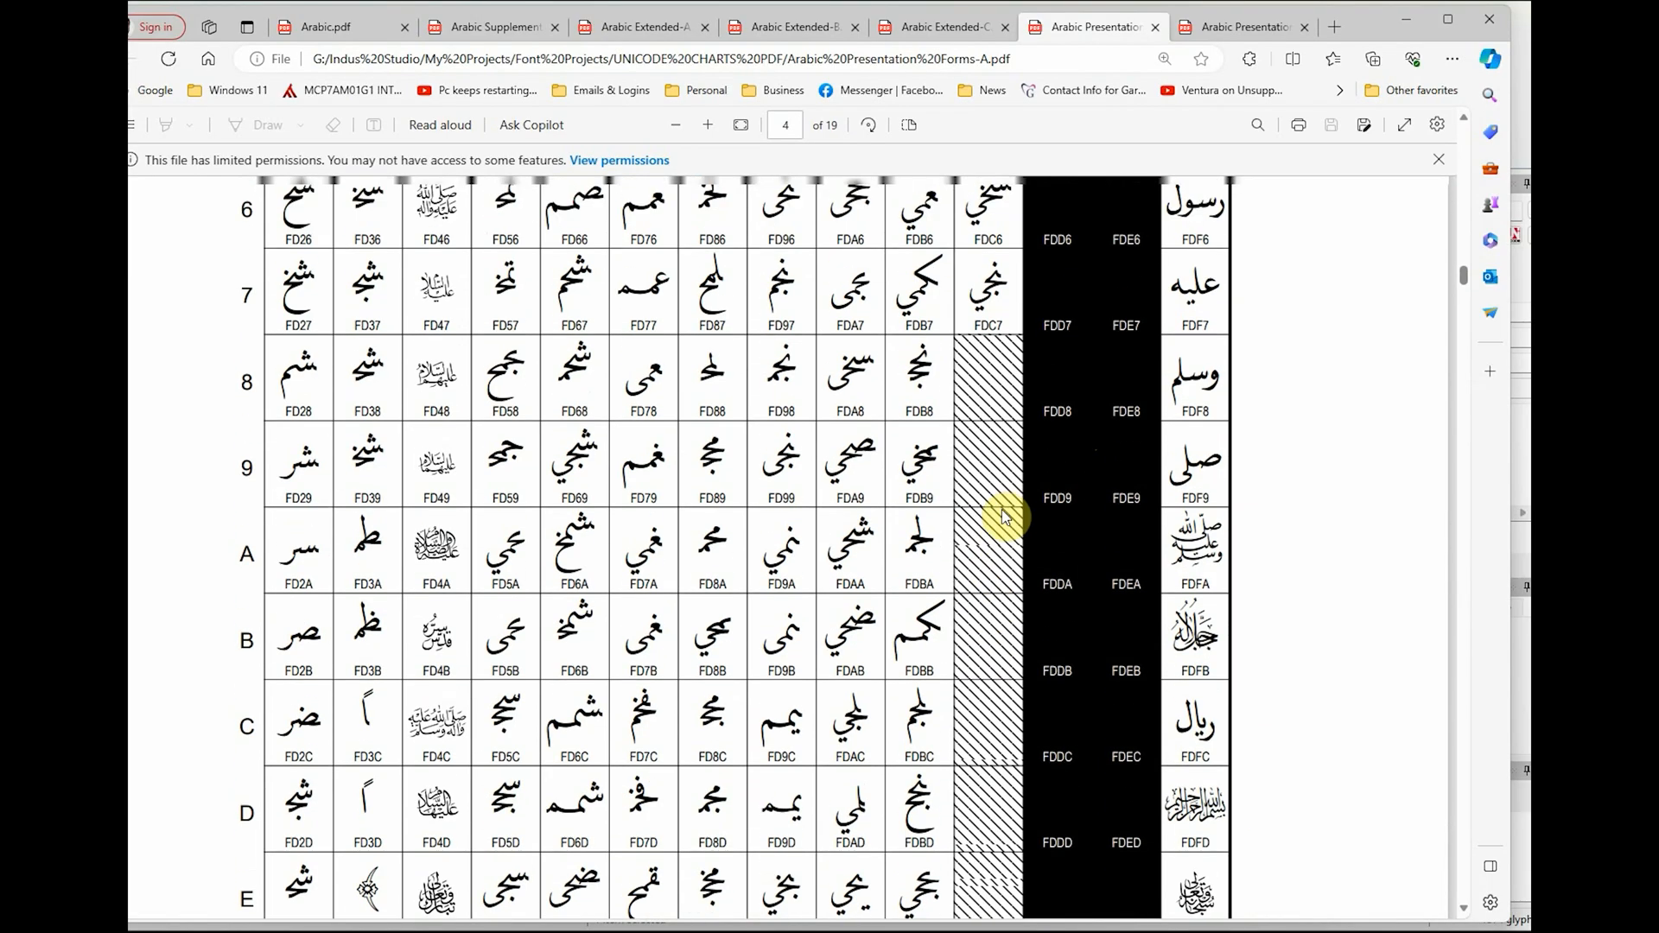
scroll(1002, 519, up, 8)
scroll(1113, 515, up, 10)
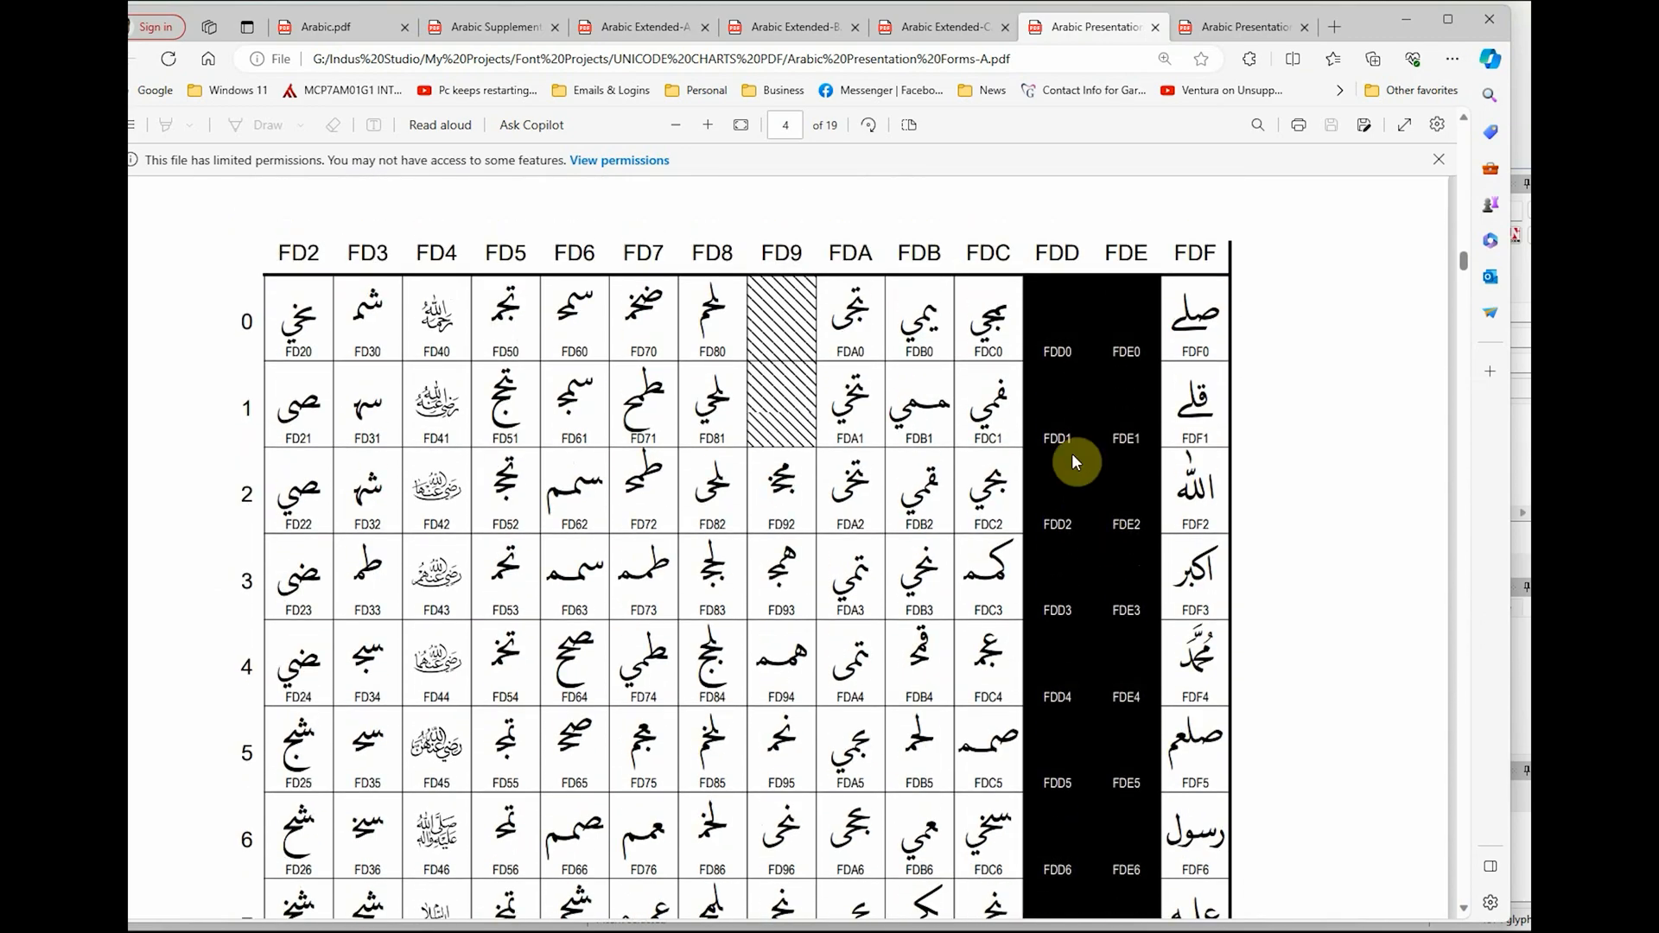
scroll(923, 631, up, 10)
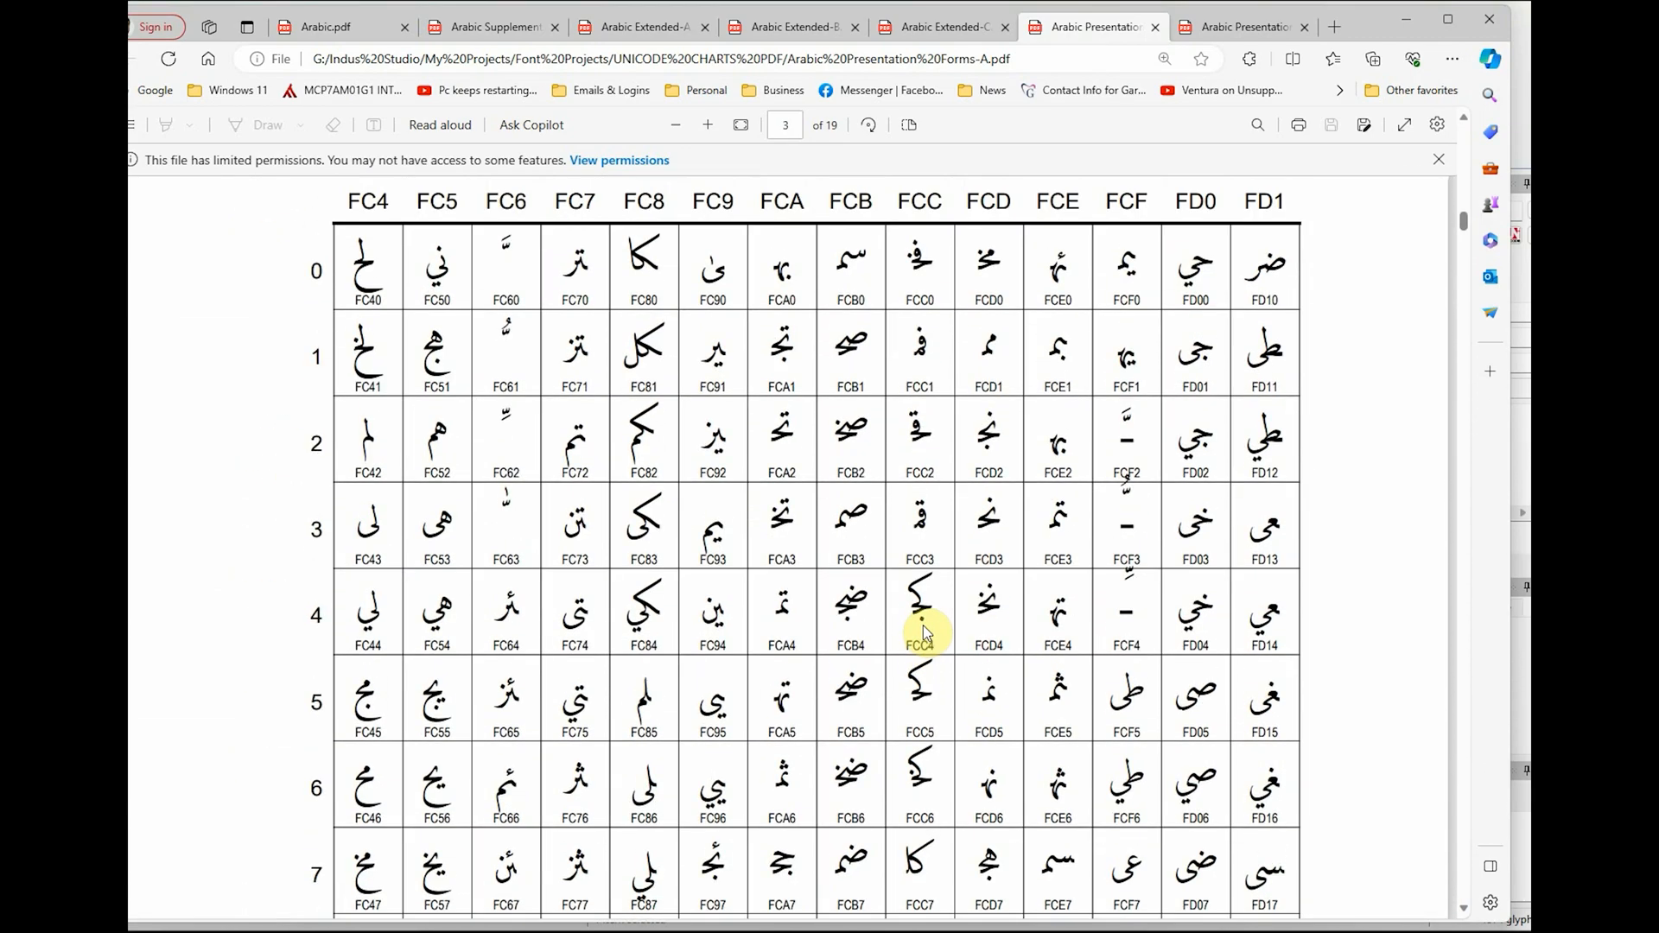
scroll(924, 631, up, 1)
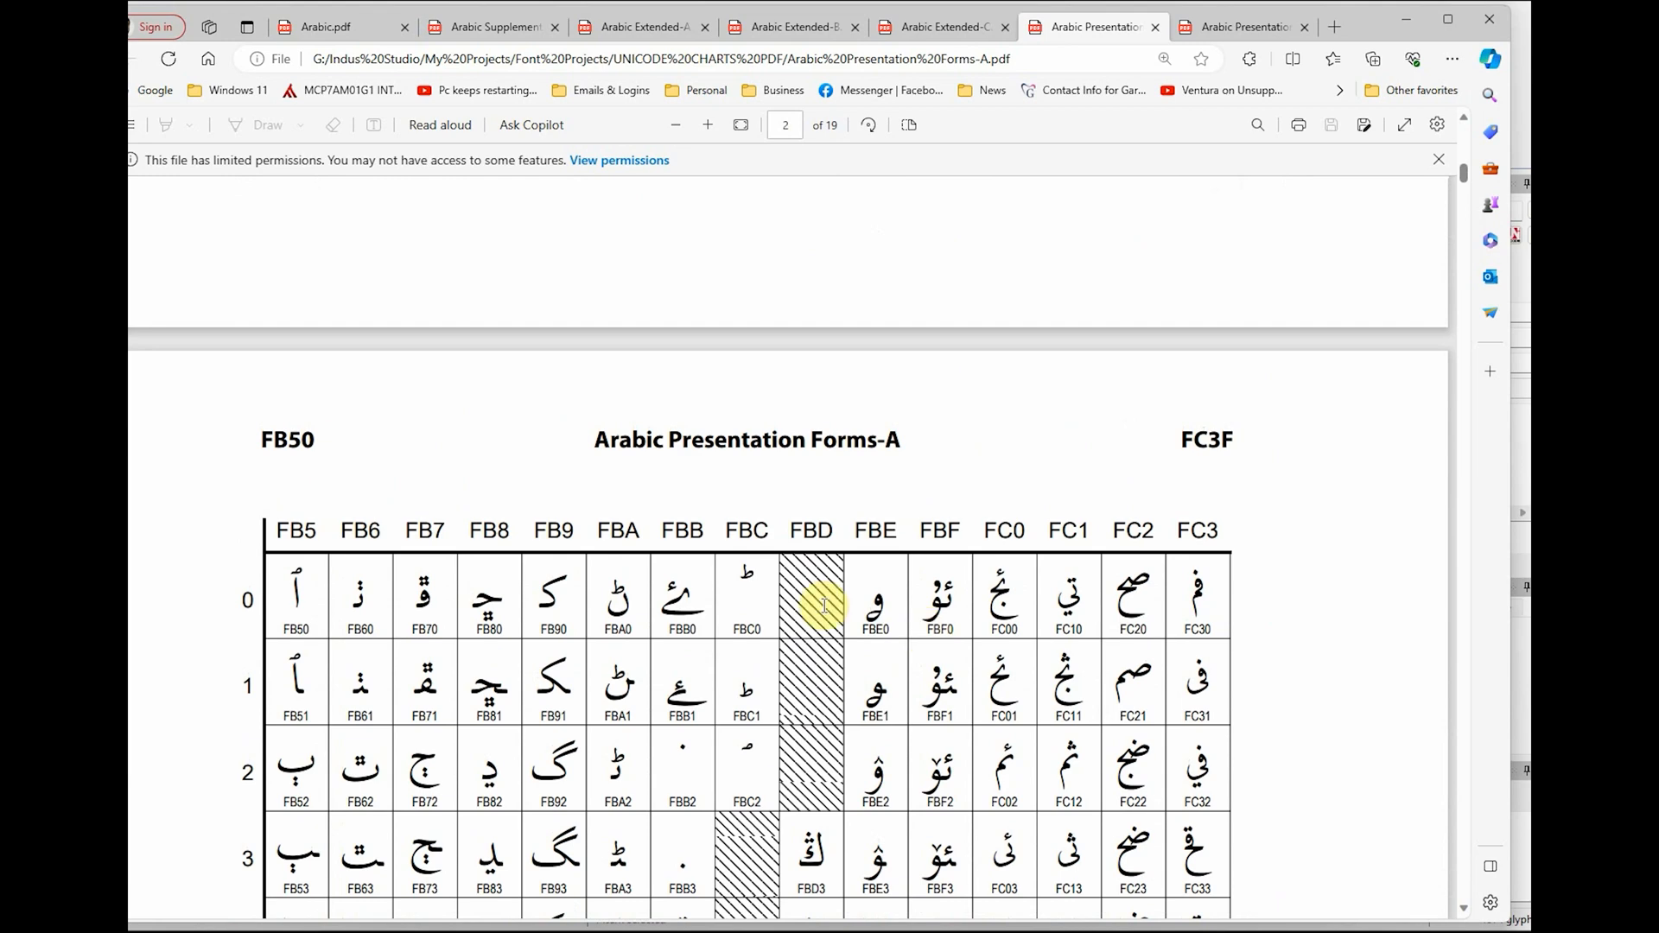
scroll(756, 605, down, 3)
scroll(758, 656, down, 4)
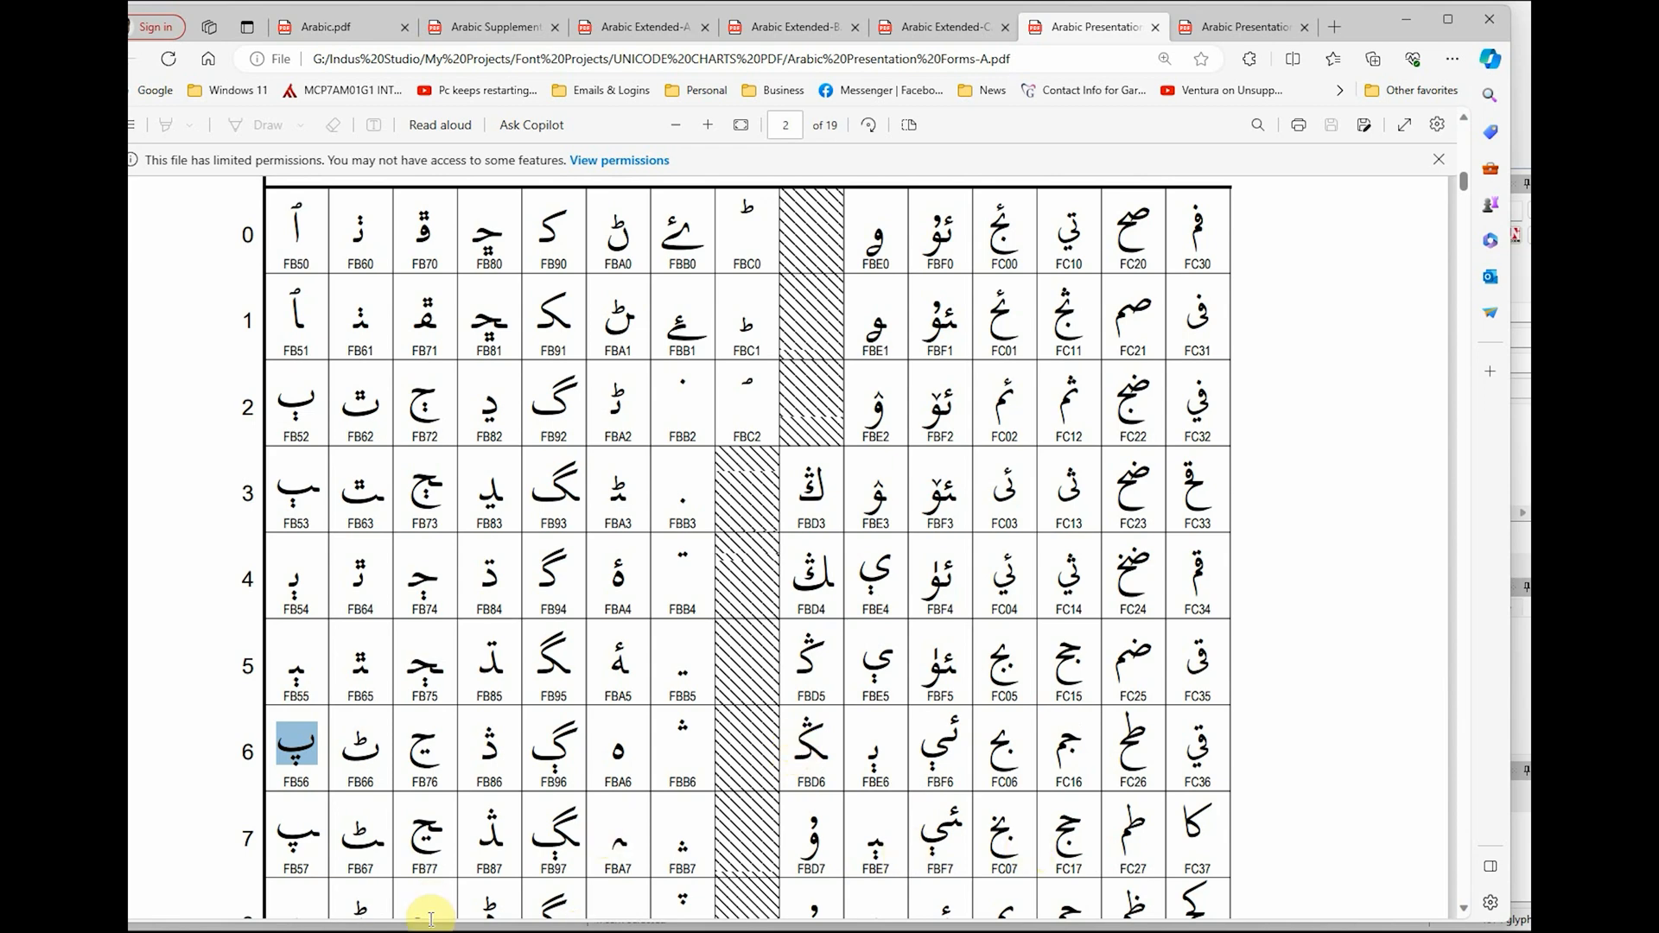
mouse_move(432, 930)
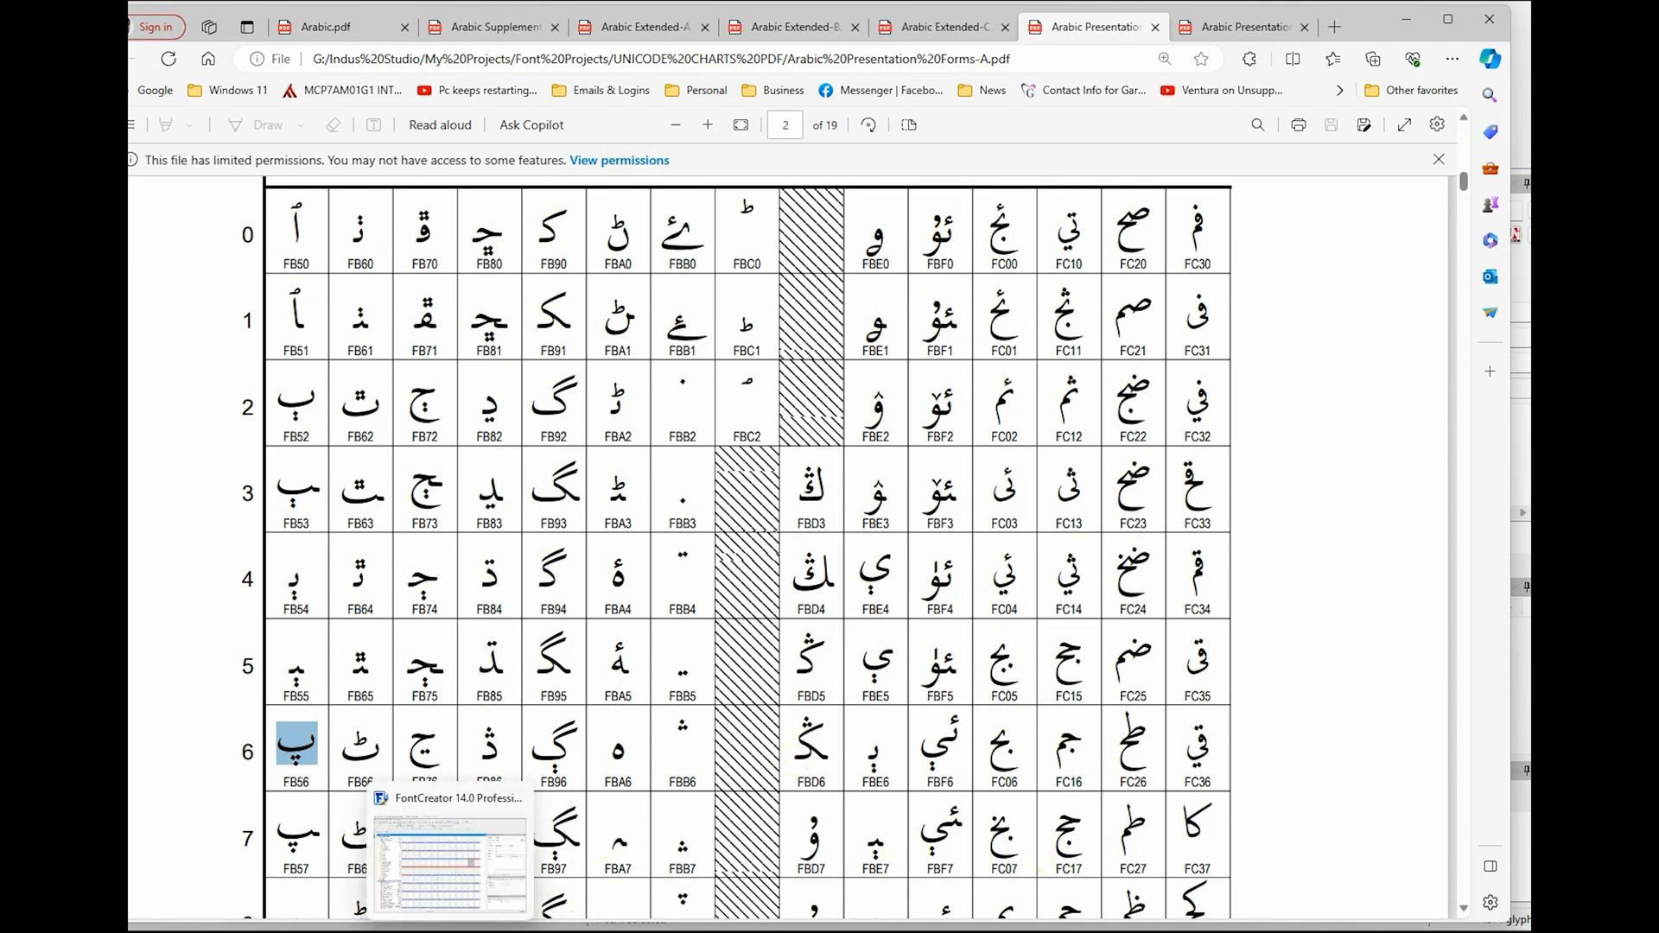
click(432, 930)
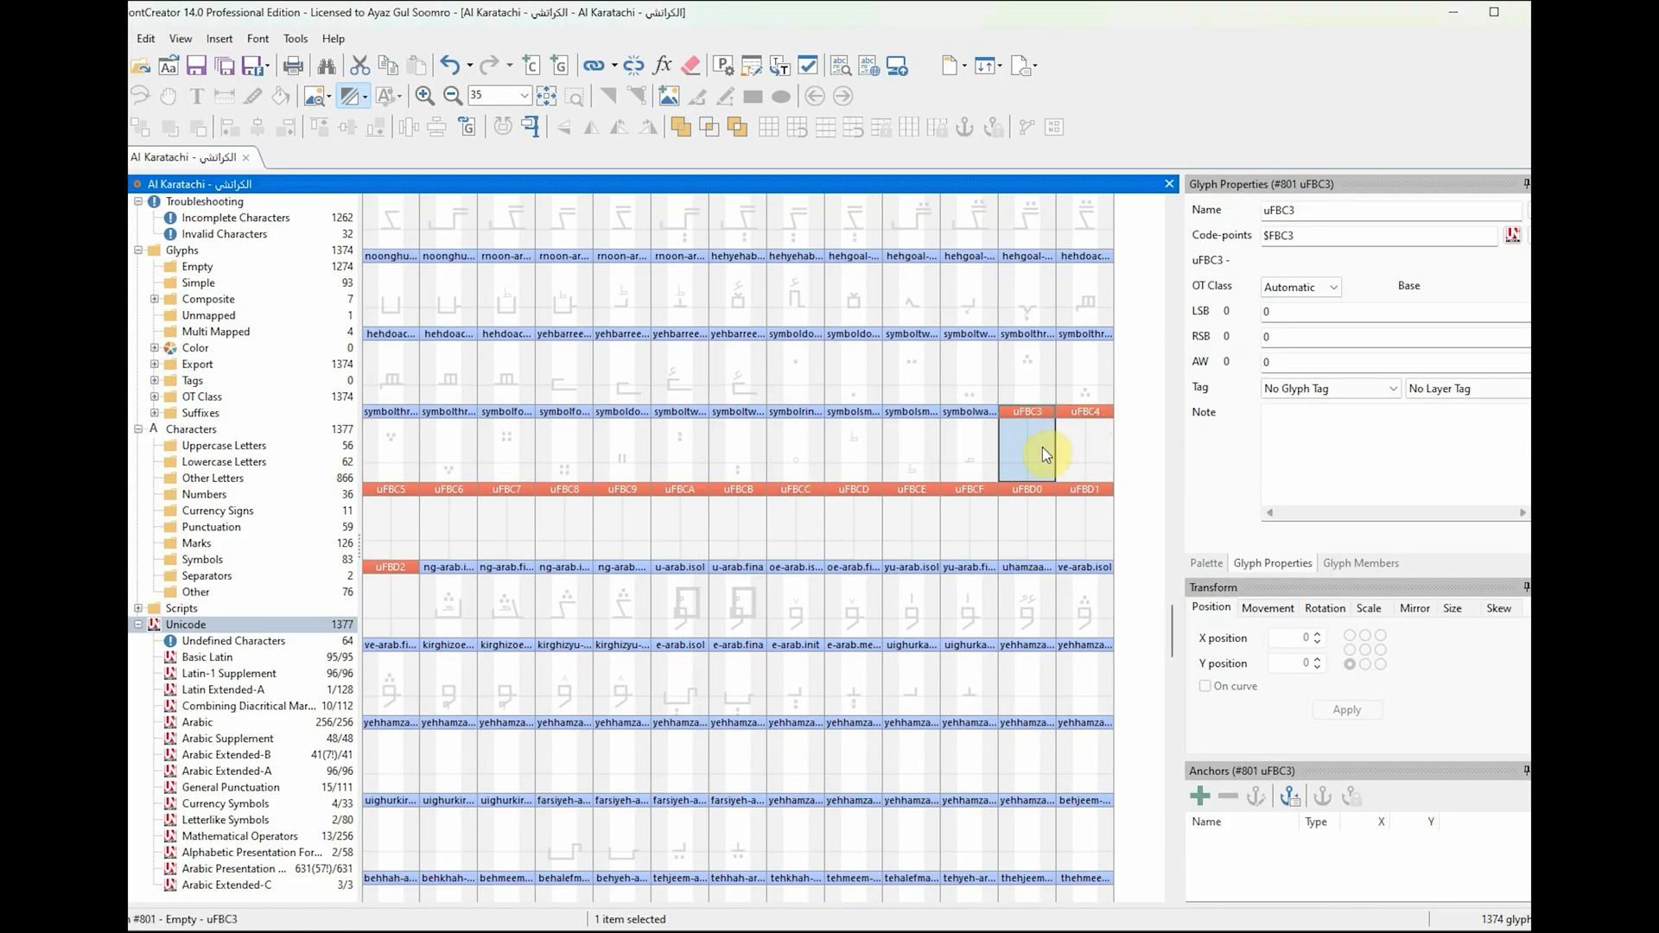
right_click(1034, 450)
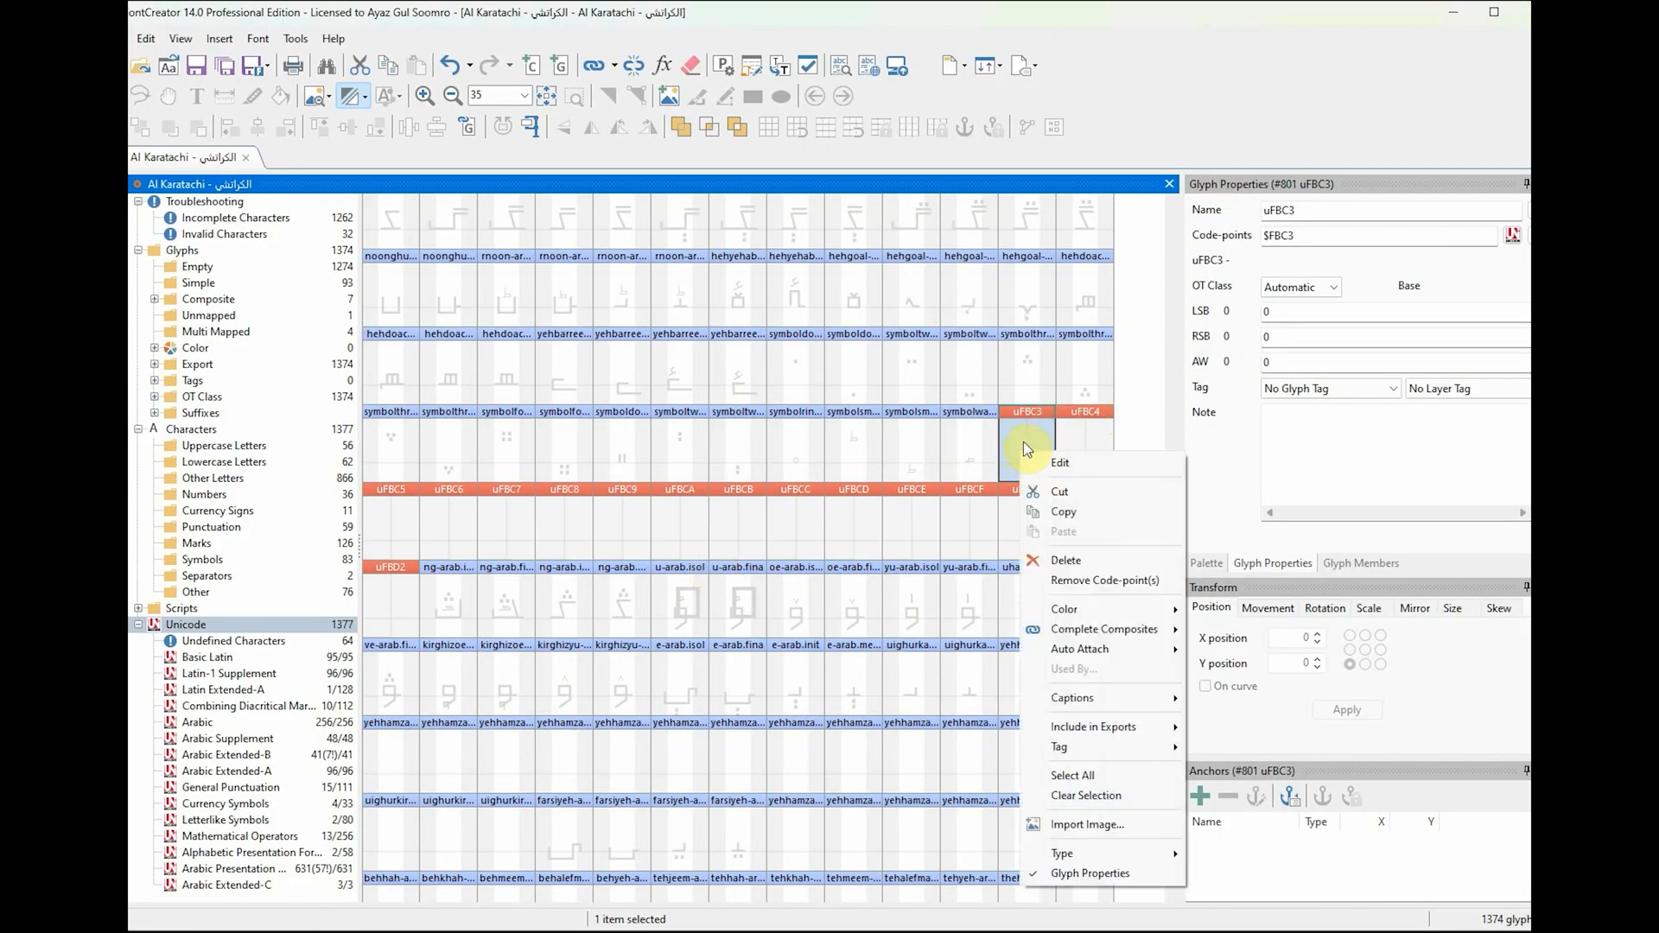
click(197, 68)
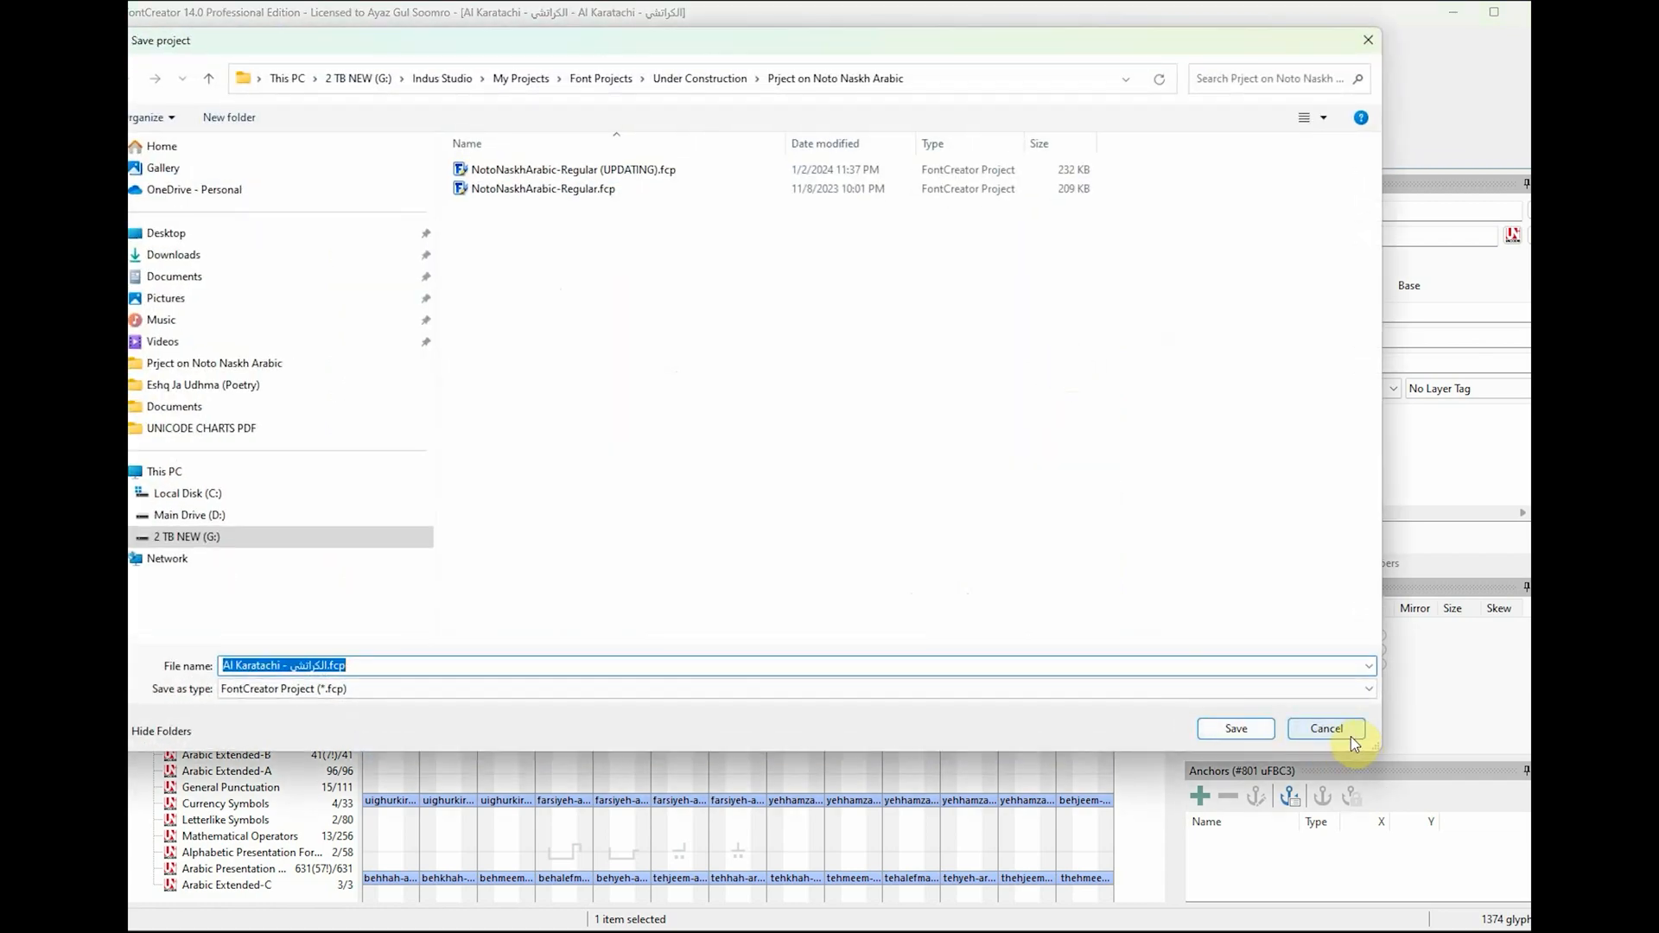
click(1326, 729)
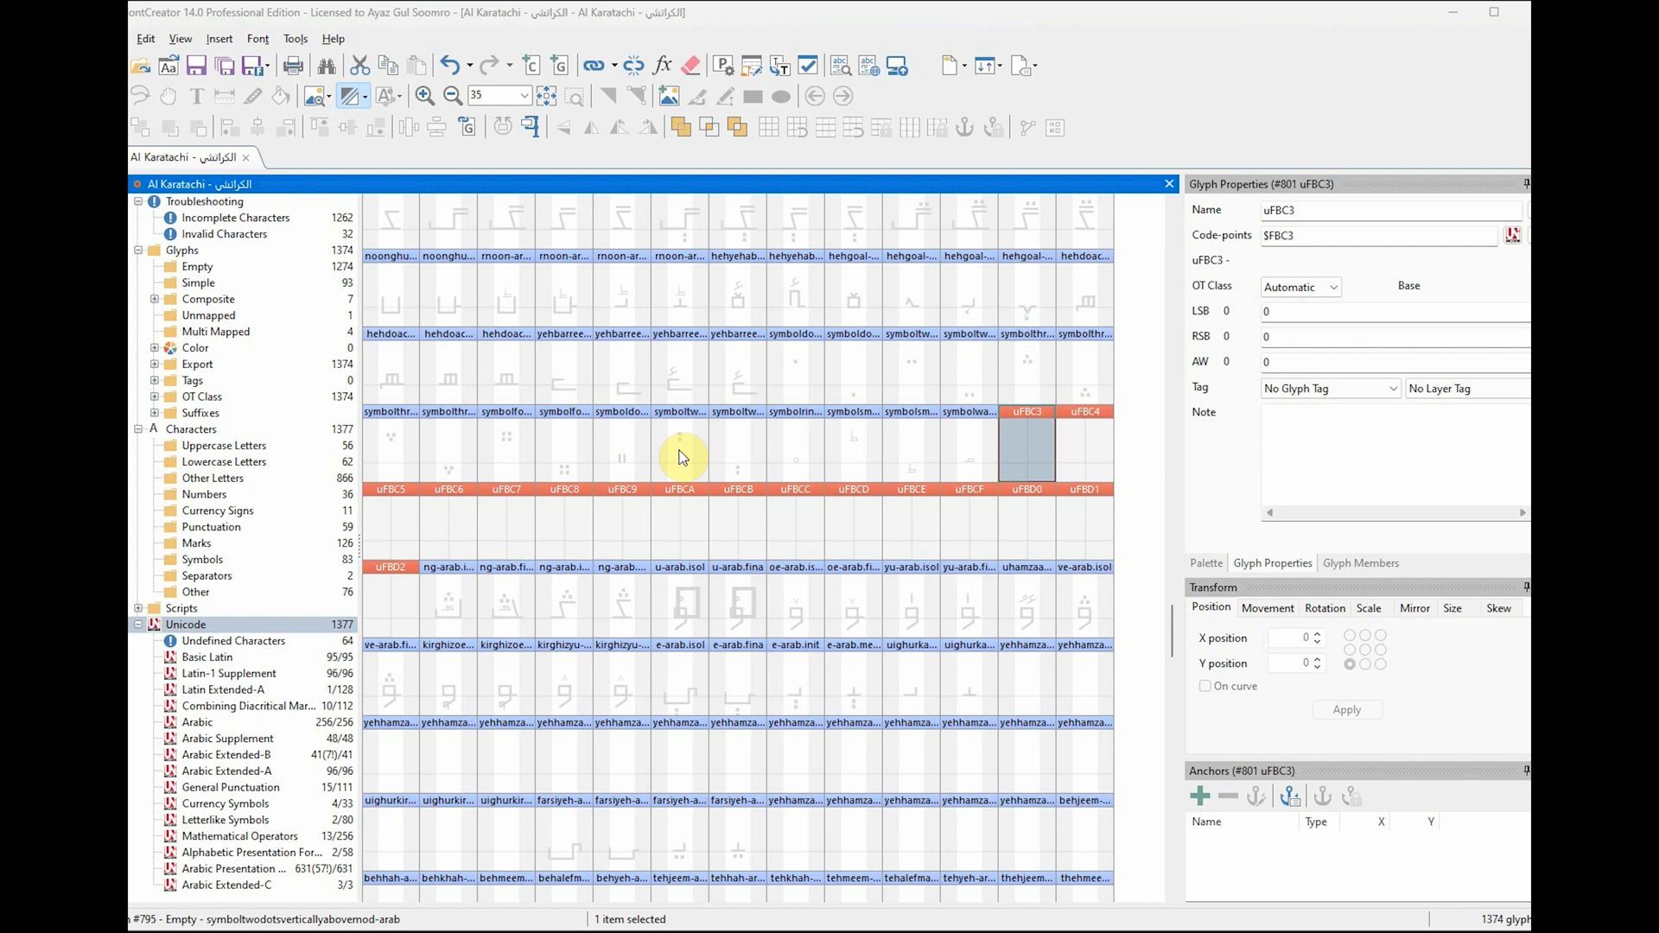
Step: Switch to List of Contents.odt in LibreOffice Writer and highlight topic 12, "Import Glyph (Artwork)", to review it
drag(1171, 638, 1181, 579)
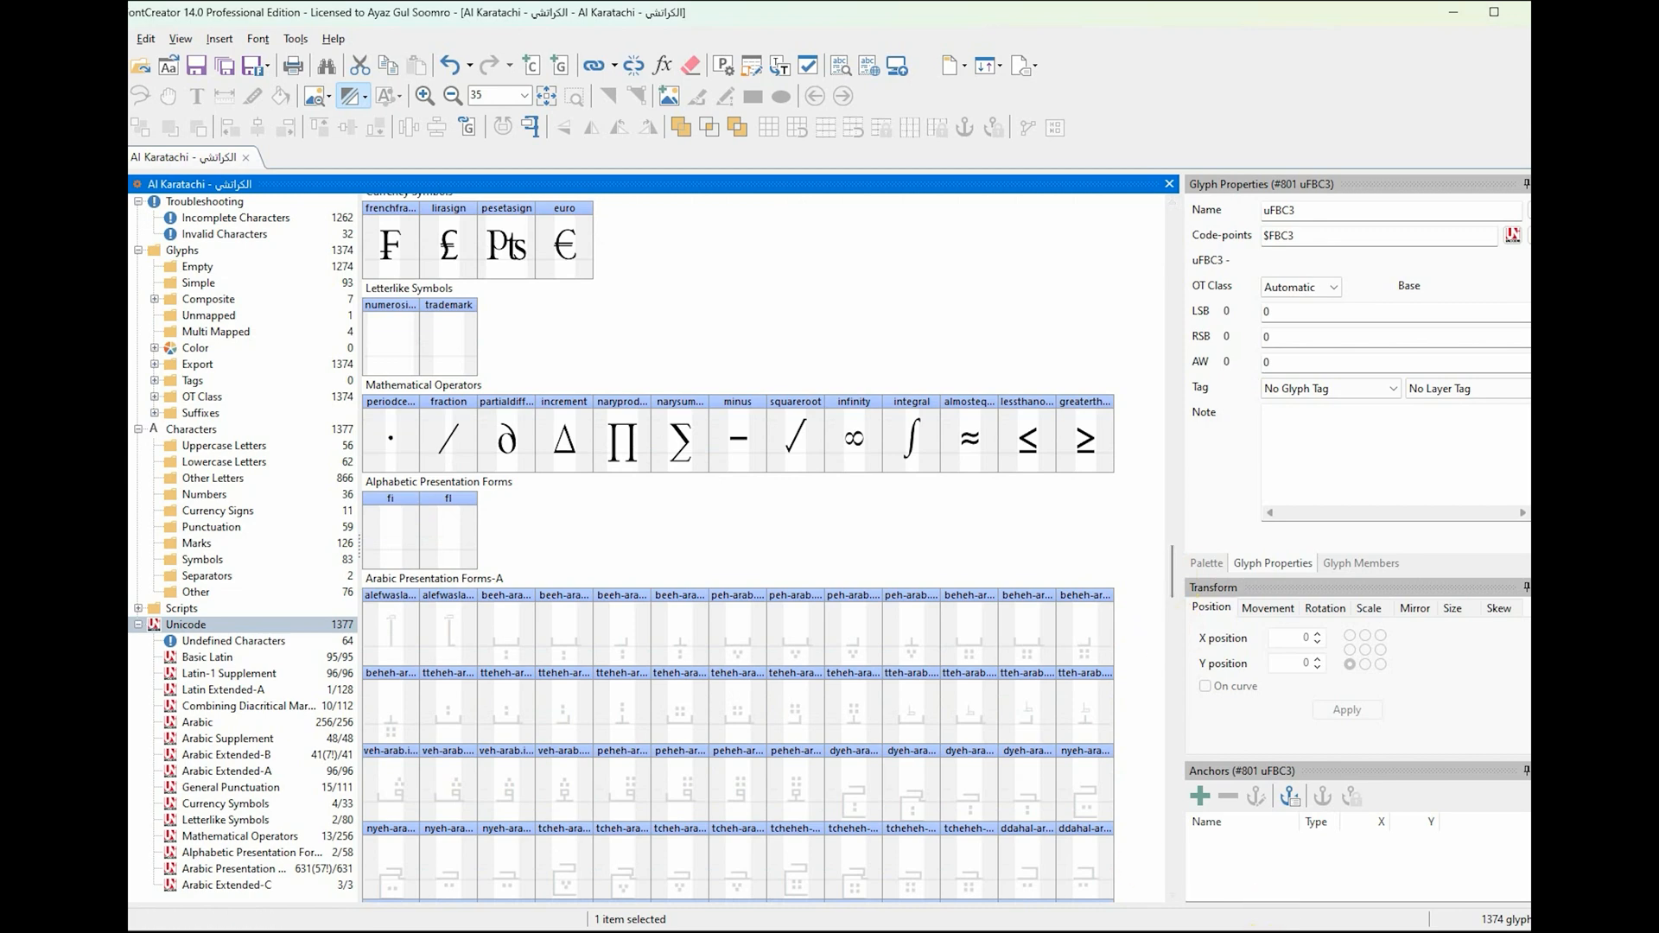
click(1252, 929)
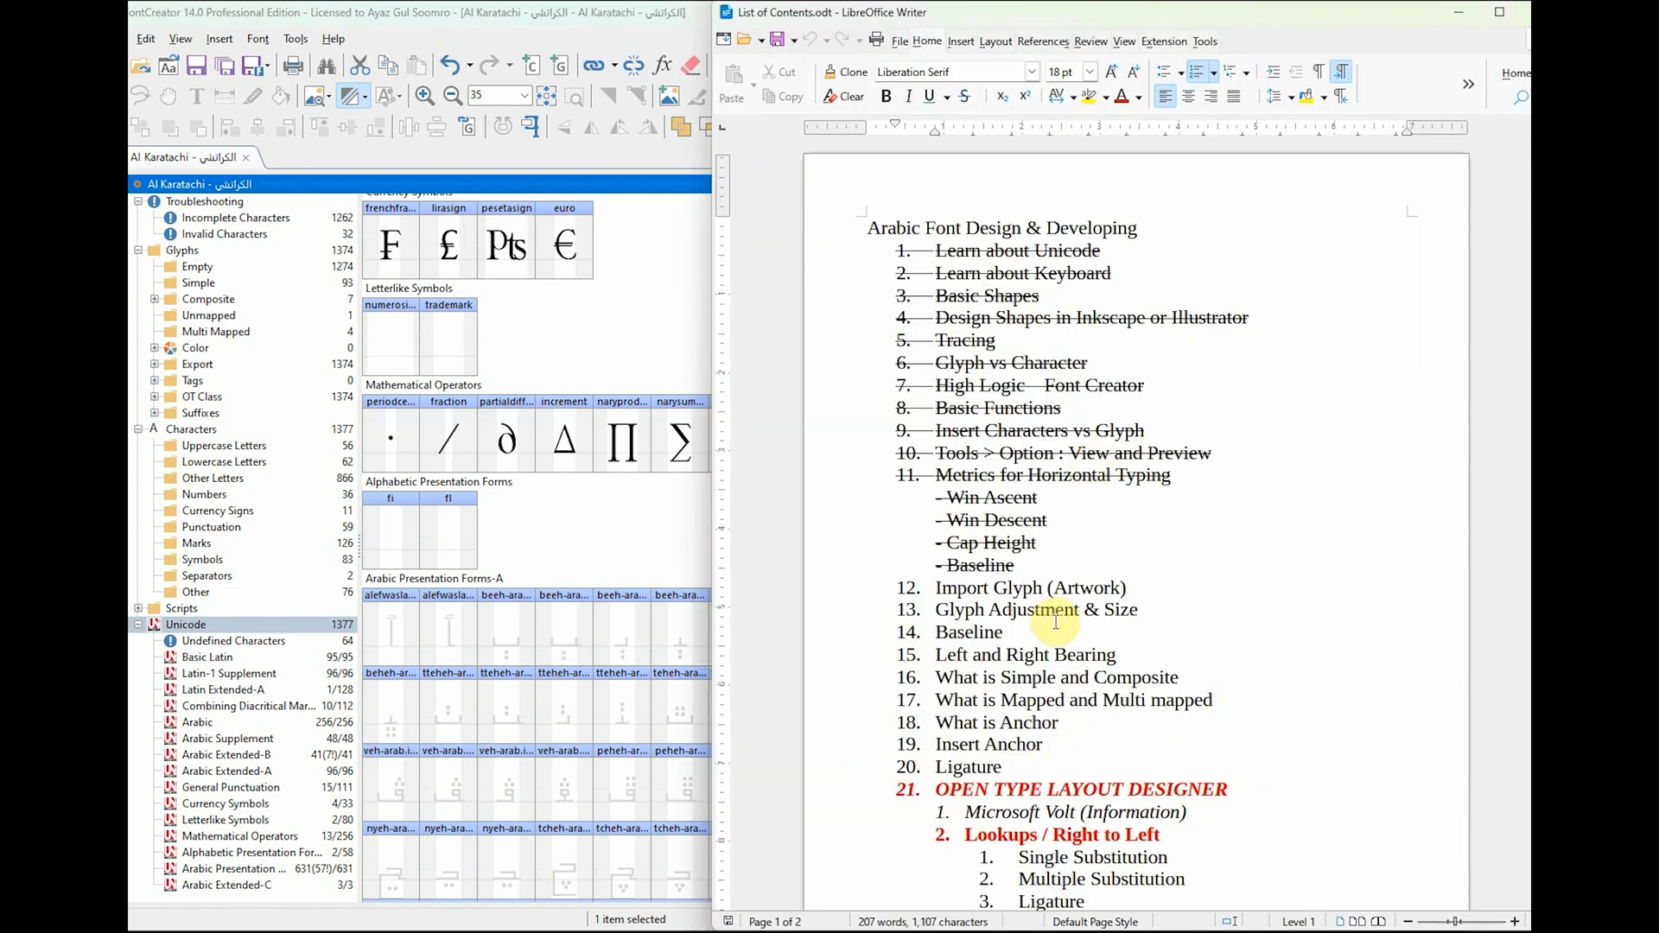
double_click(969, 587)
drag(969, 587, 1130, 588)
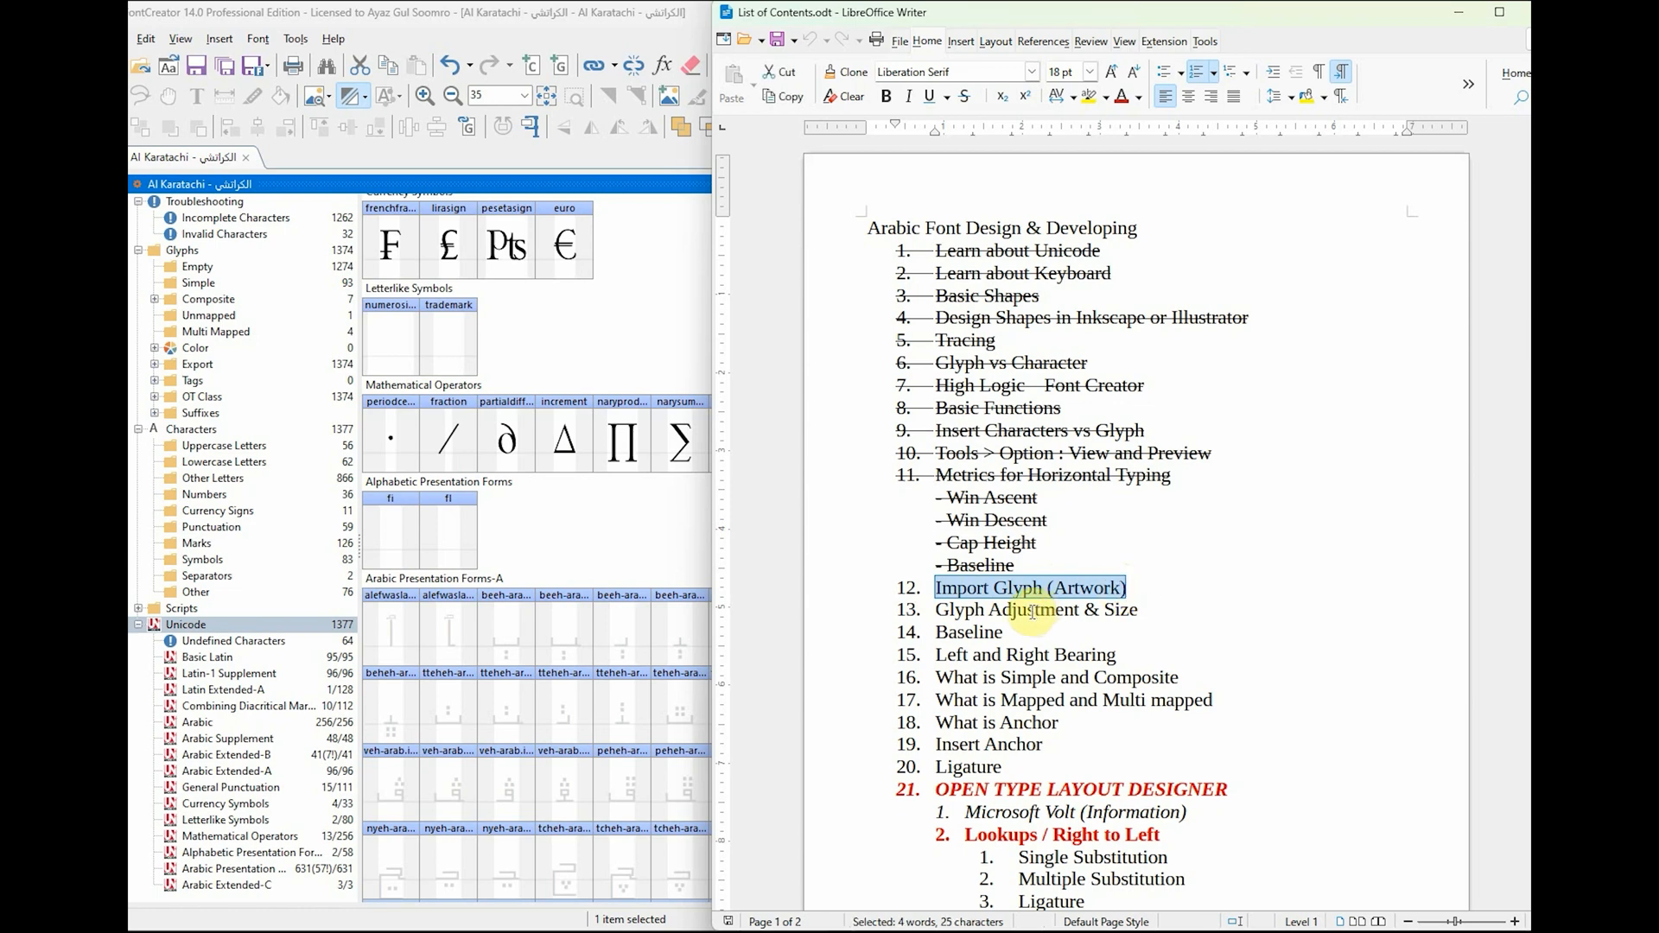
click(1042, 589)
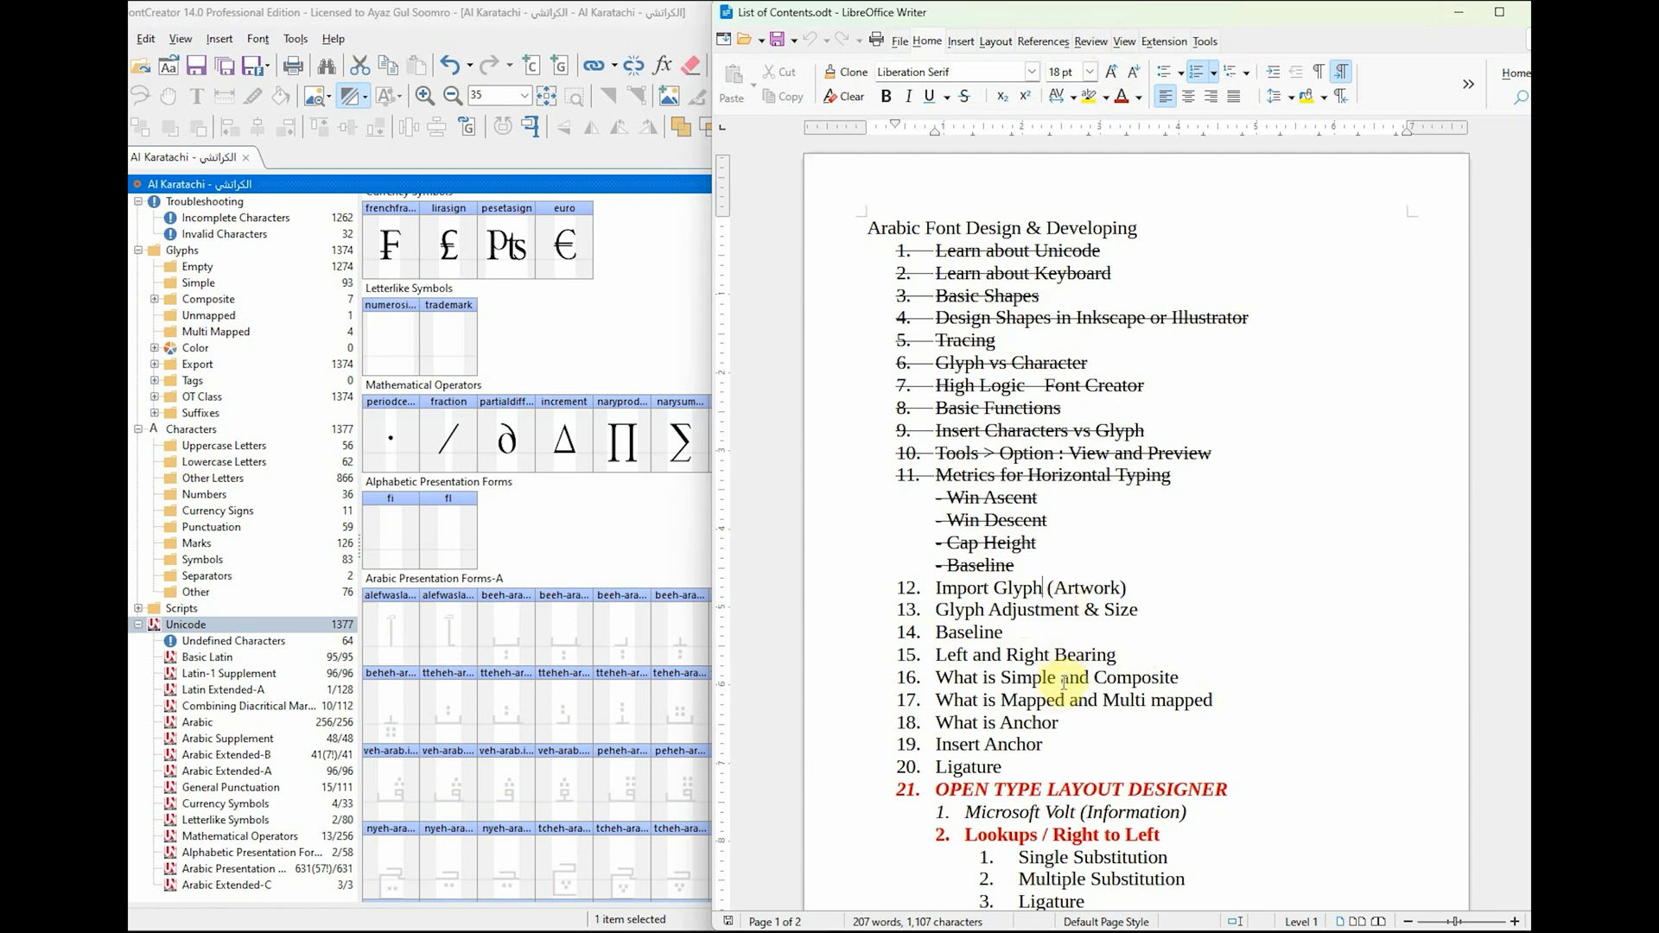
Step: Go over topic 16, "What is Simple and Composite", and topic 17, "What is Mapped and Multi mapped", highlighting their text
drag(938, 677, 1065, 678)
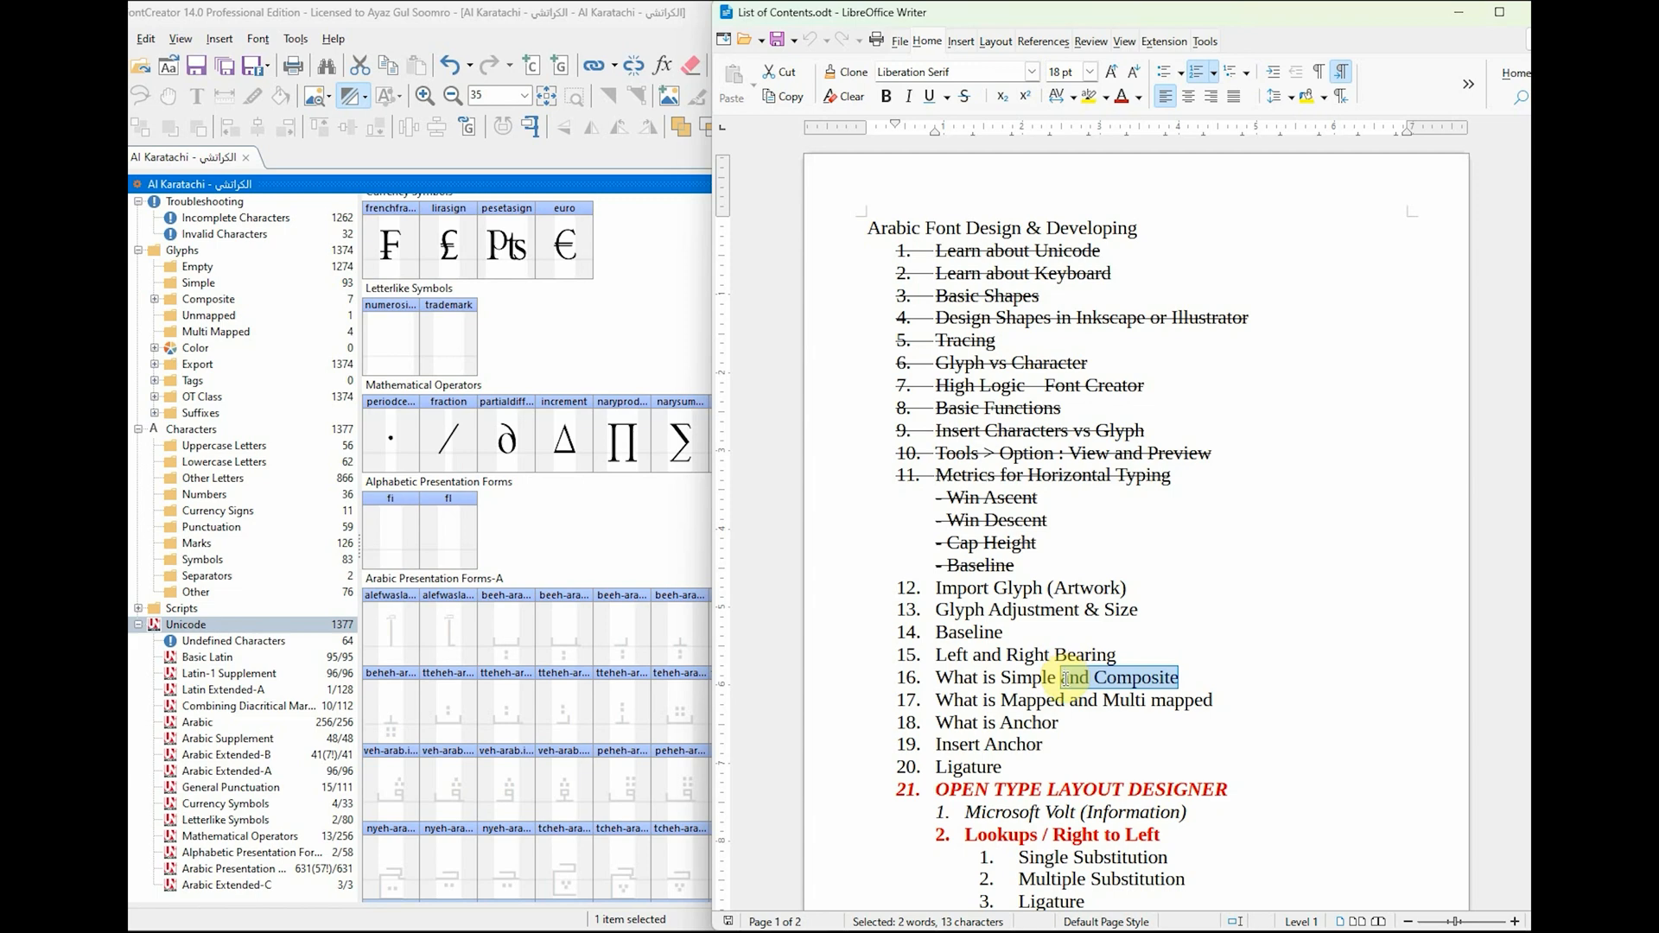
drag(971, 699, 1065, 702)
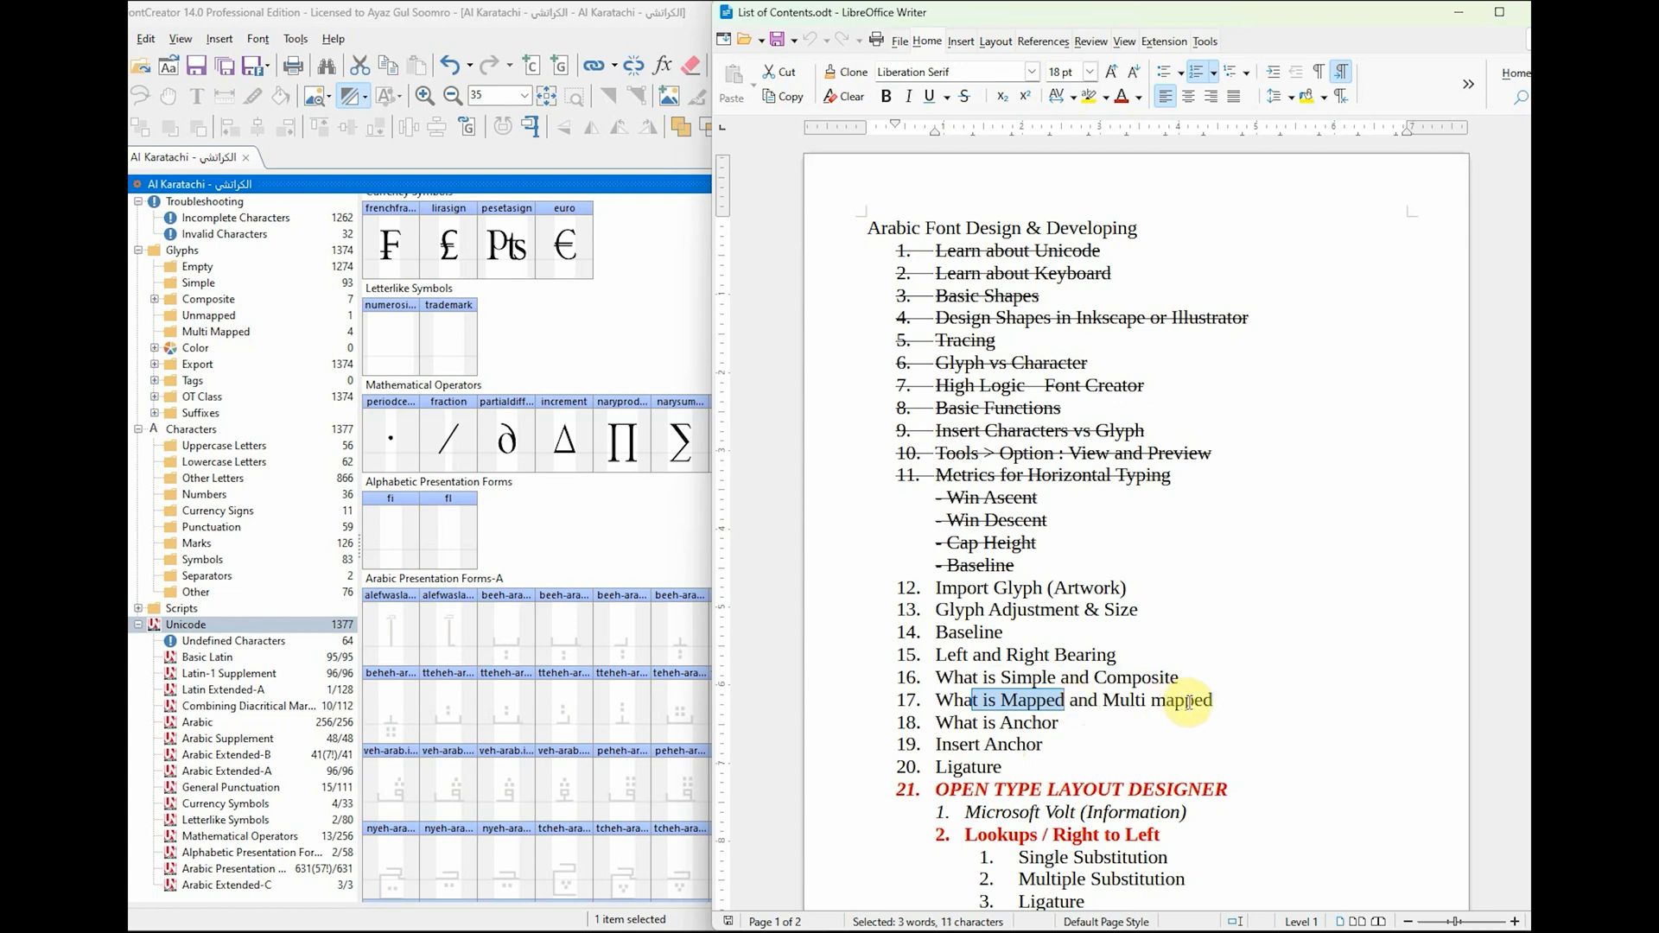
click(1154, 704)
drag(1218, 702, 939, 704)
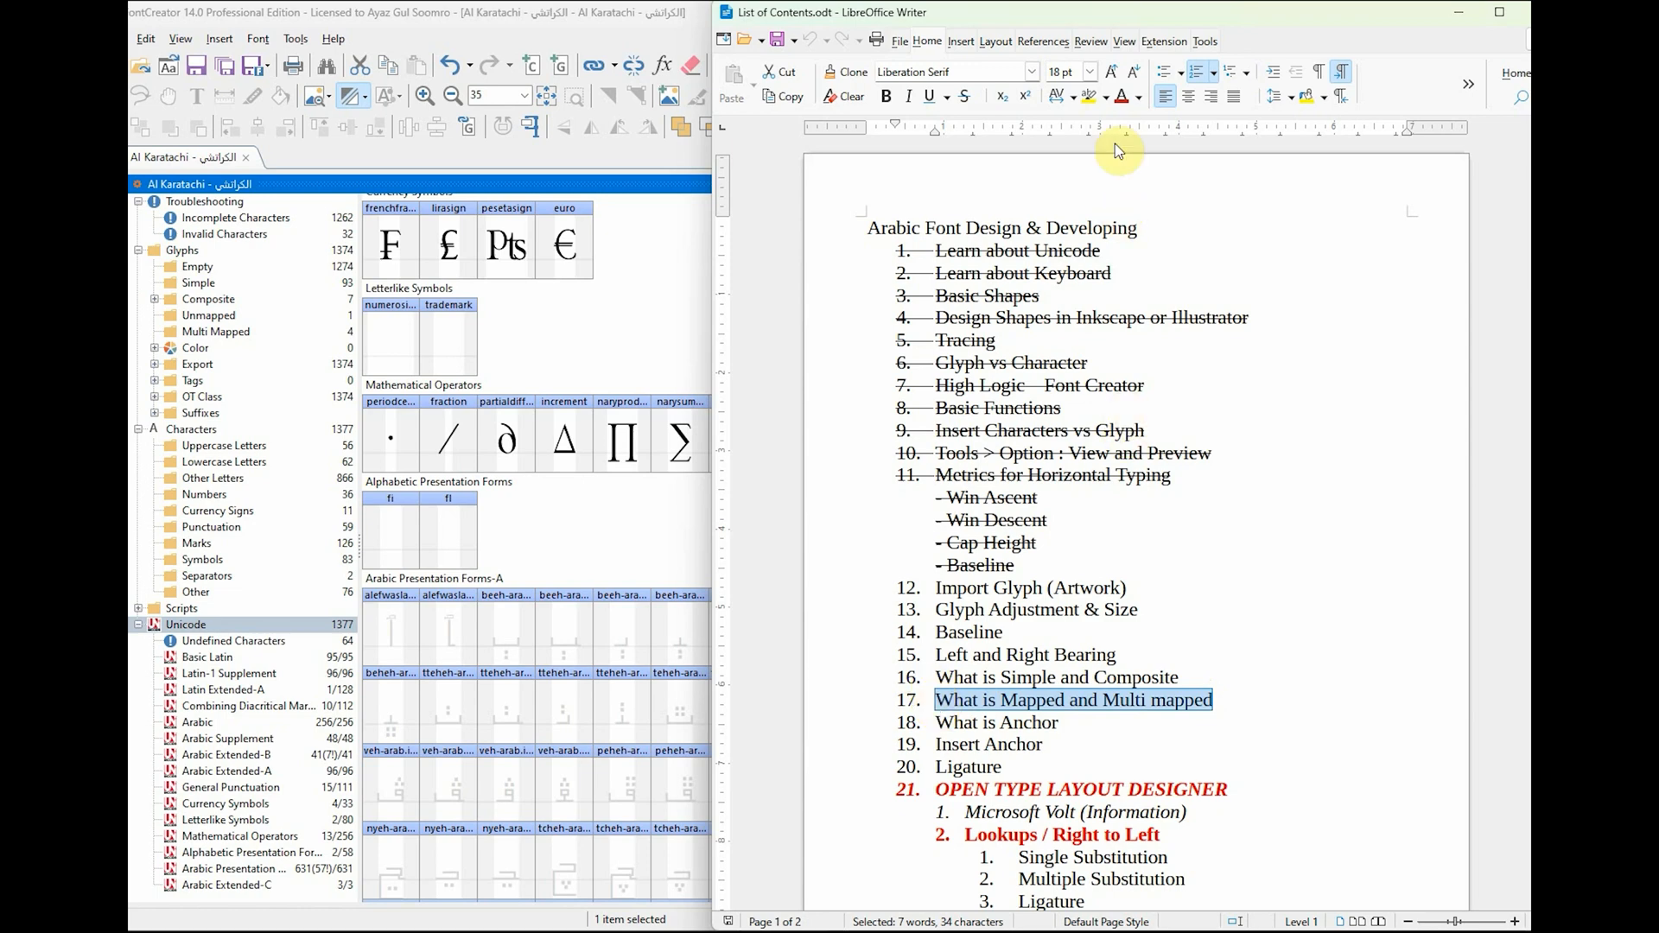
Step: Colour topic 17, "What is Mapped and Multi mapped", red and minimise the List of Contents.odt document
click(1122, 95)
click(1209, 683)
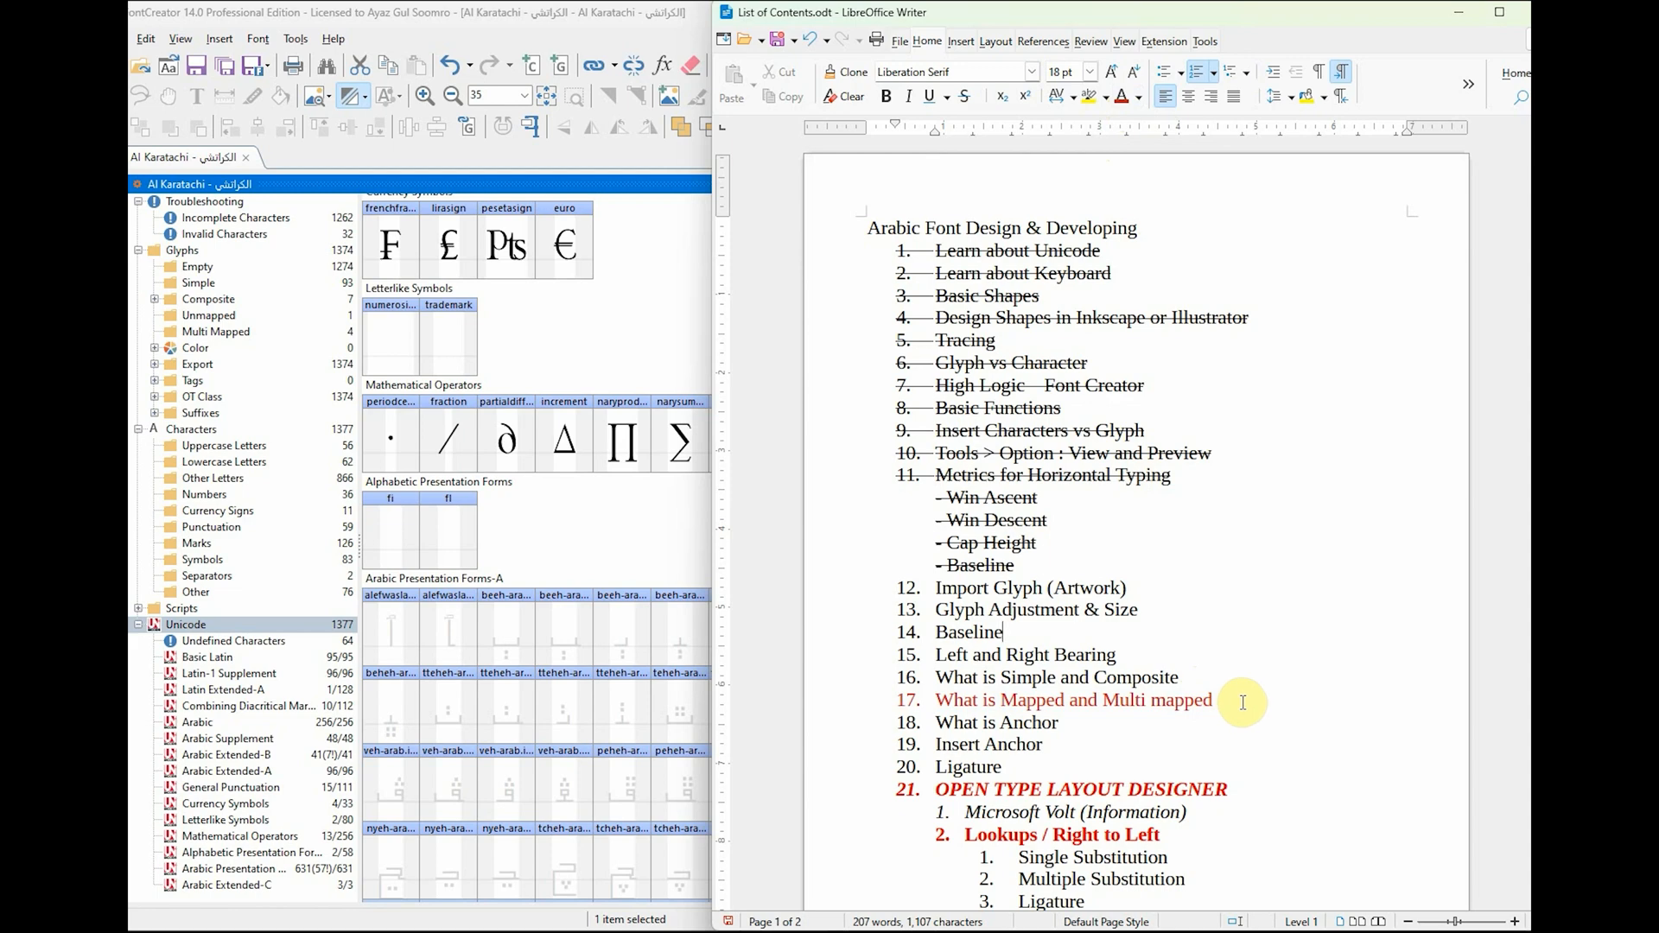
click(1460, 19)
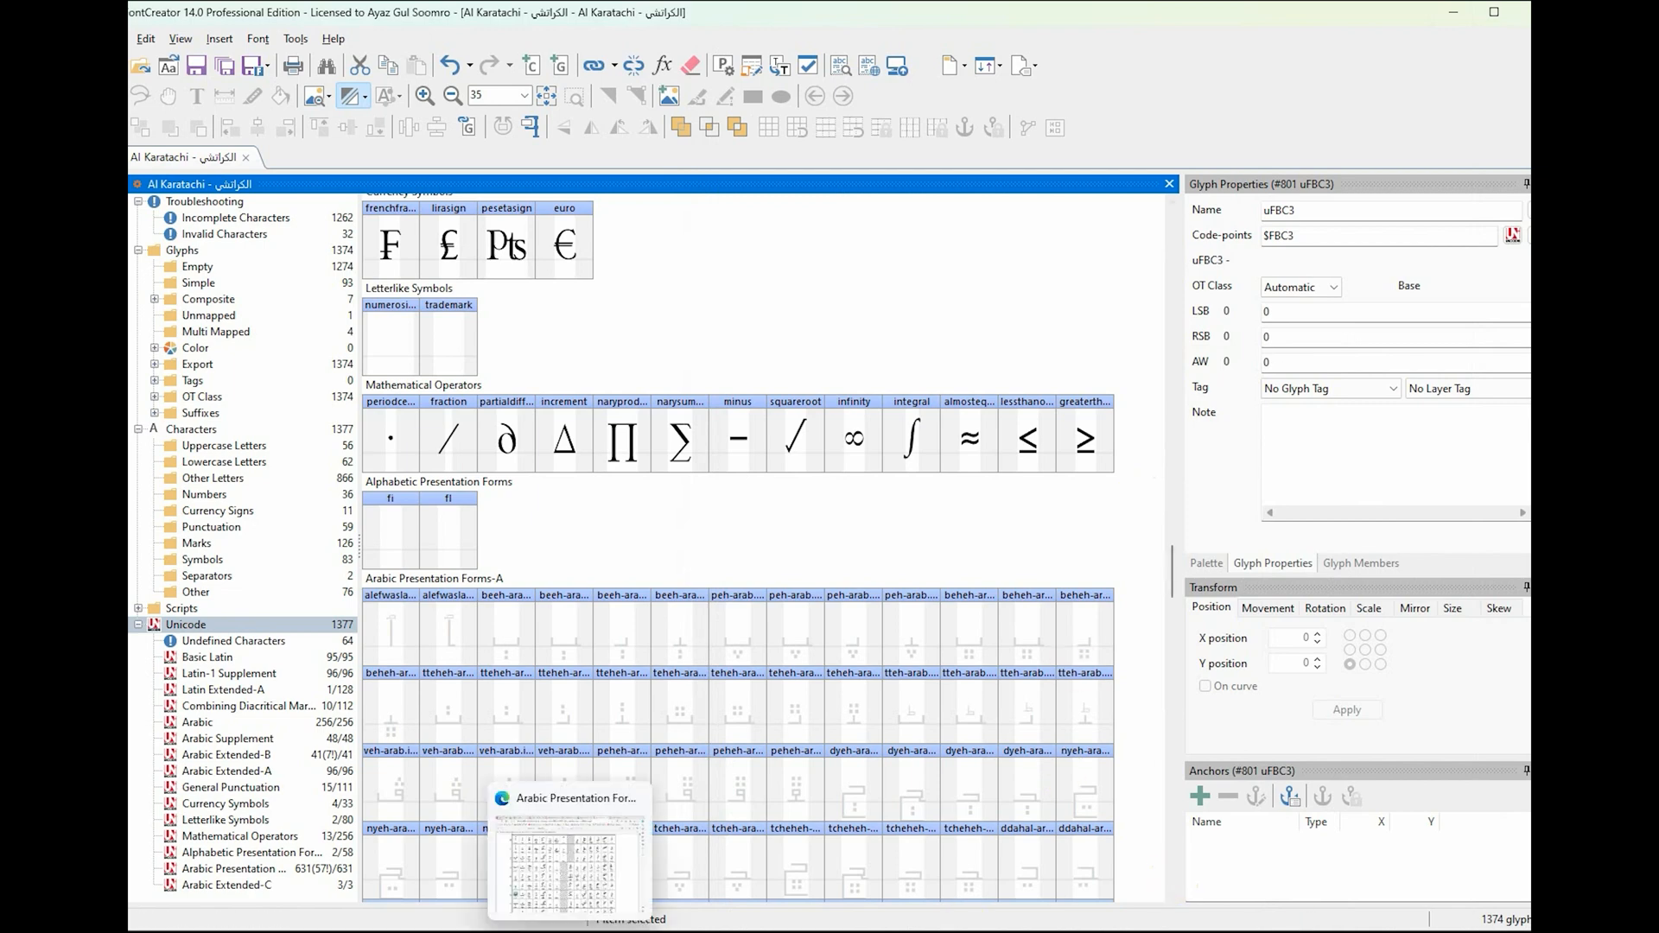
Step: Switch to the browser's Arabic.pdf chart and highlight the "Arabic" heading and the character at code point 0622 to examine them
click(574, 860)
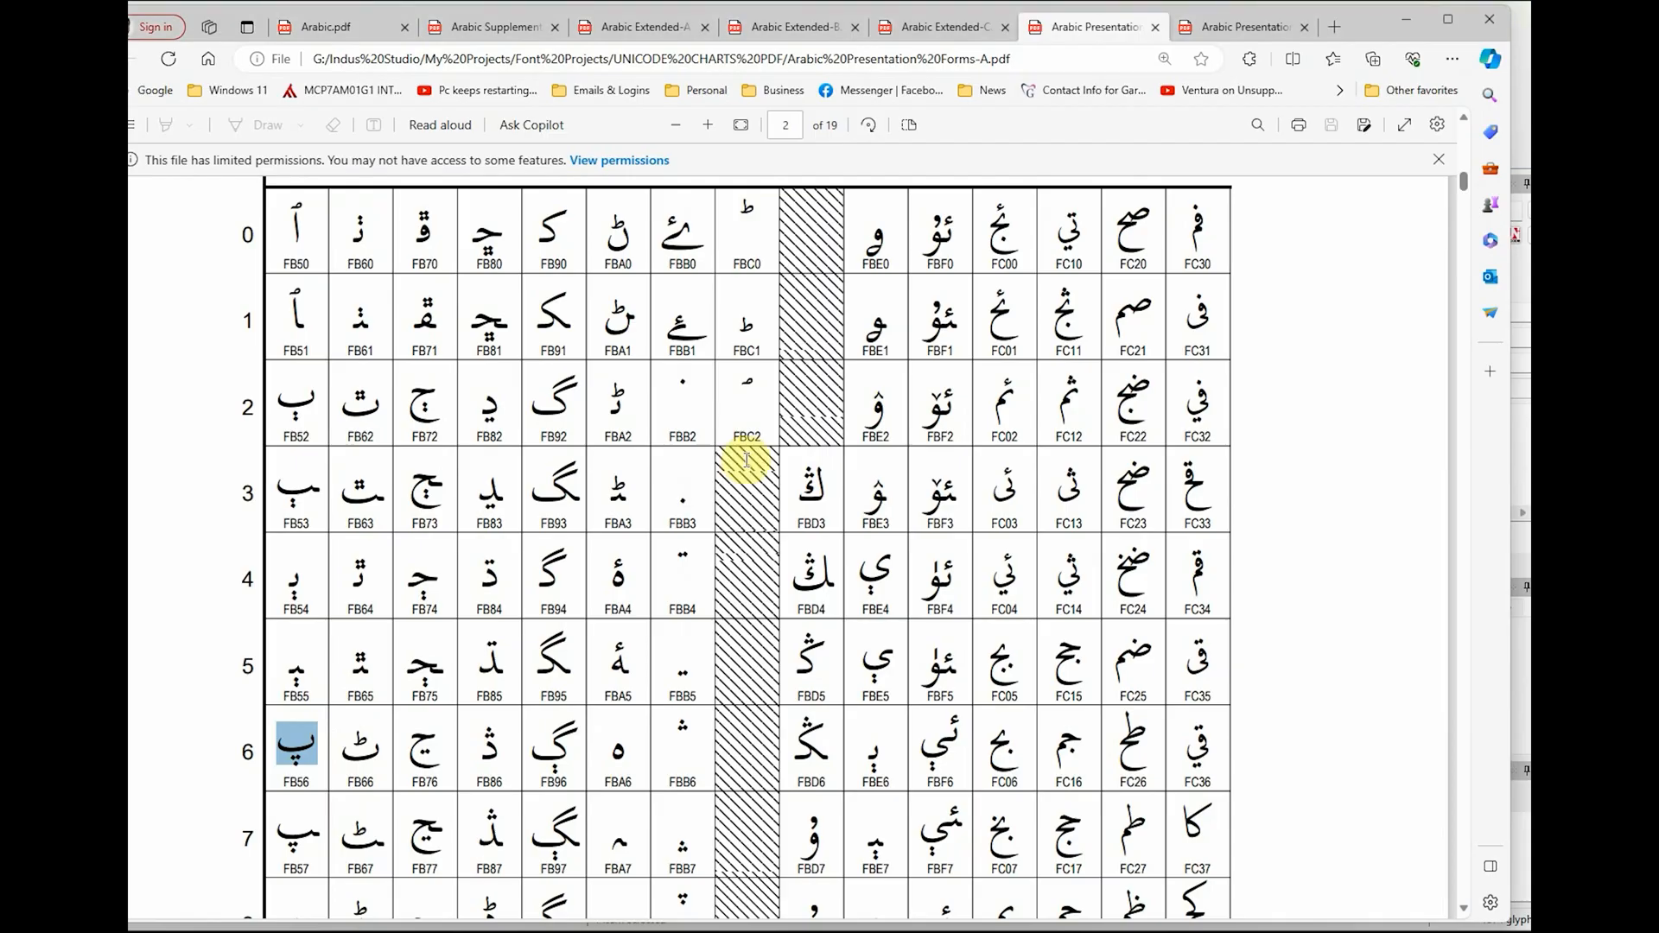
click(318, 33)
scroll(797, 307, up, 3)
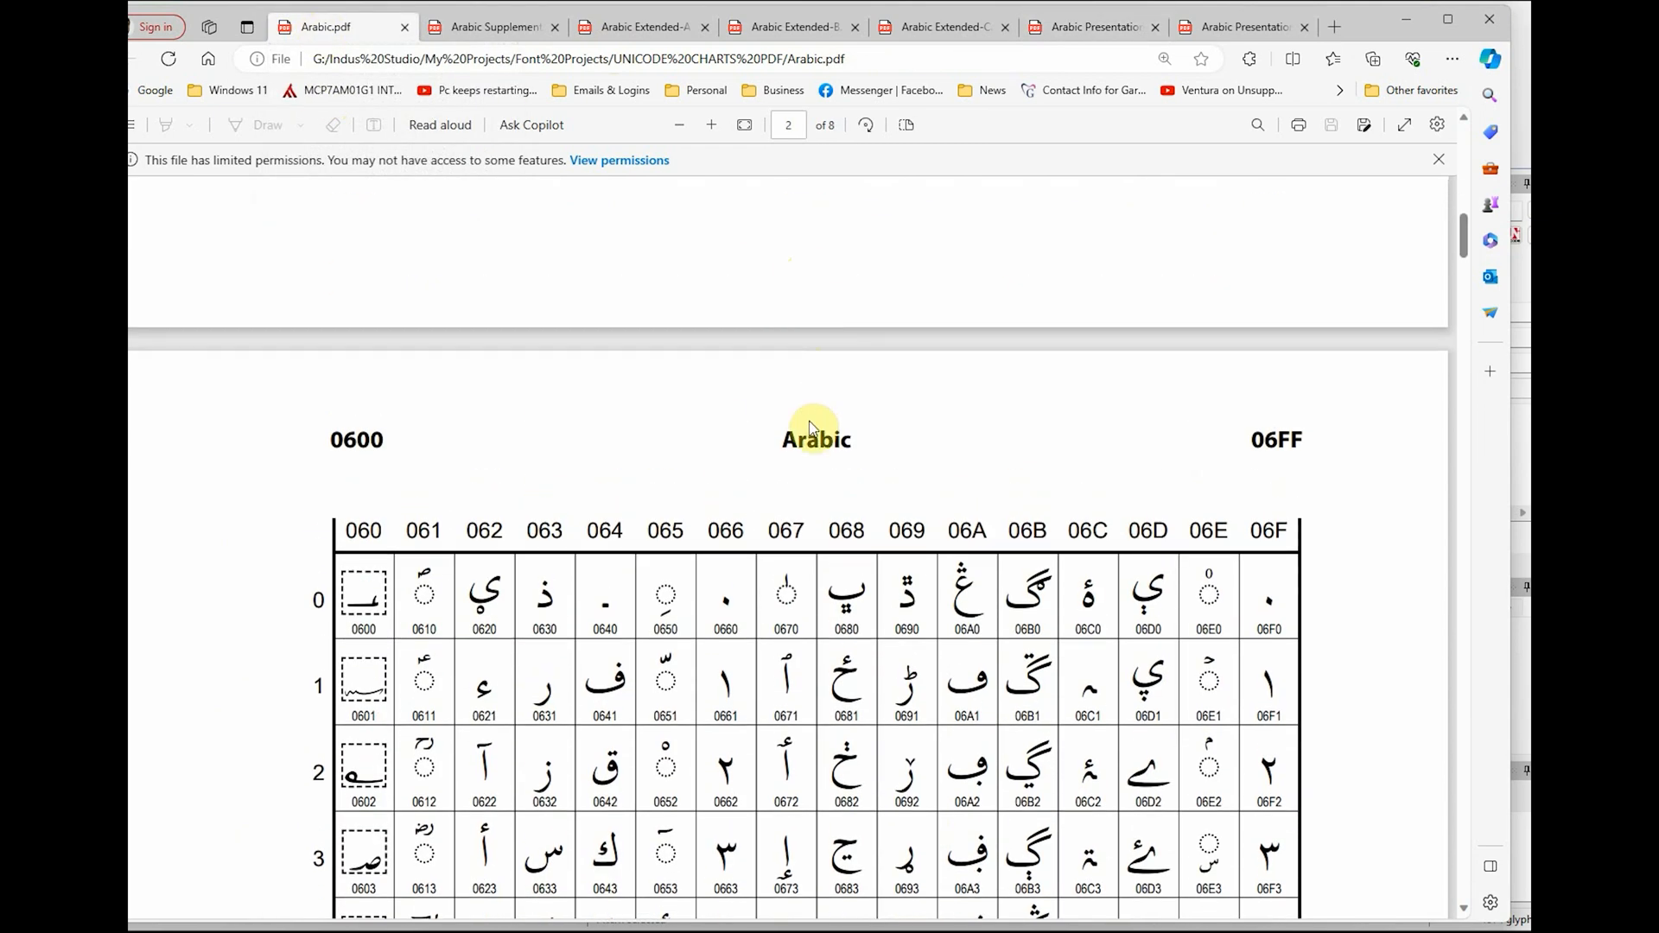
drag(773, 440, 900, 441)
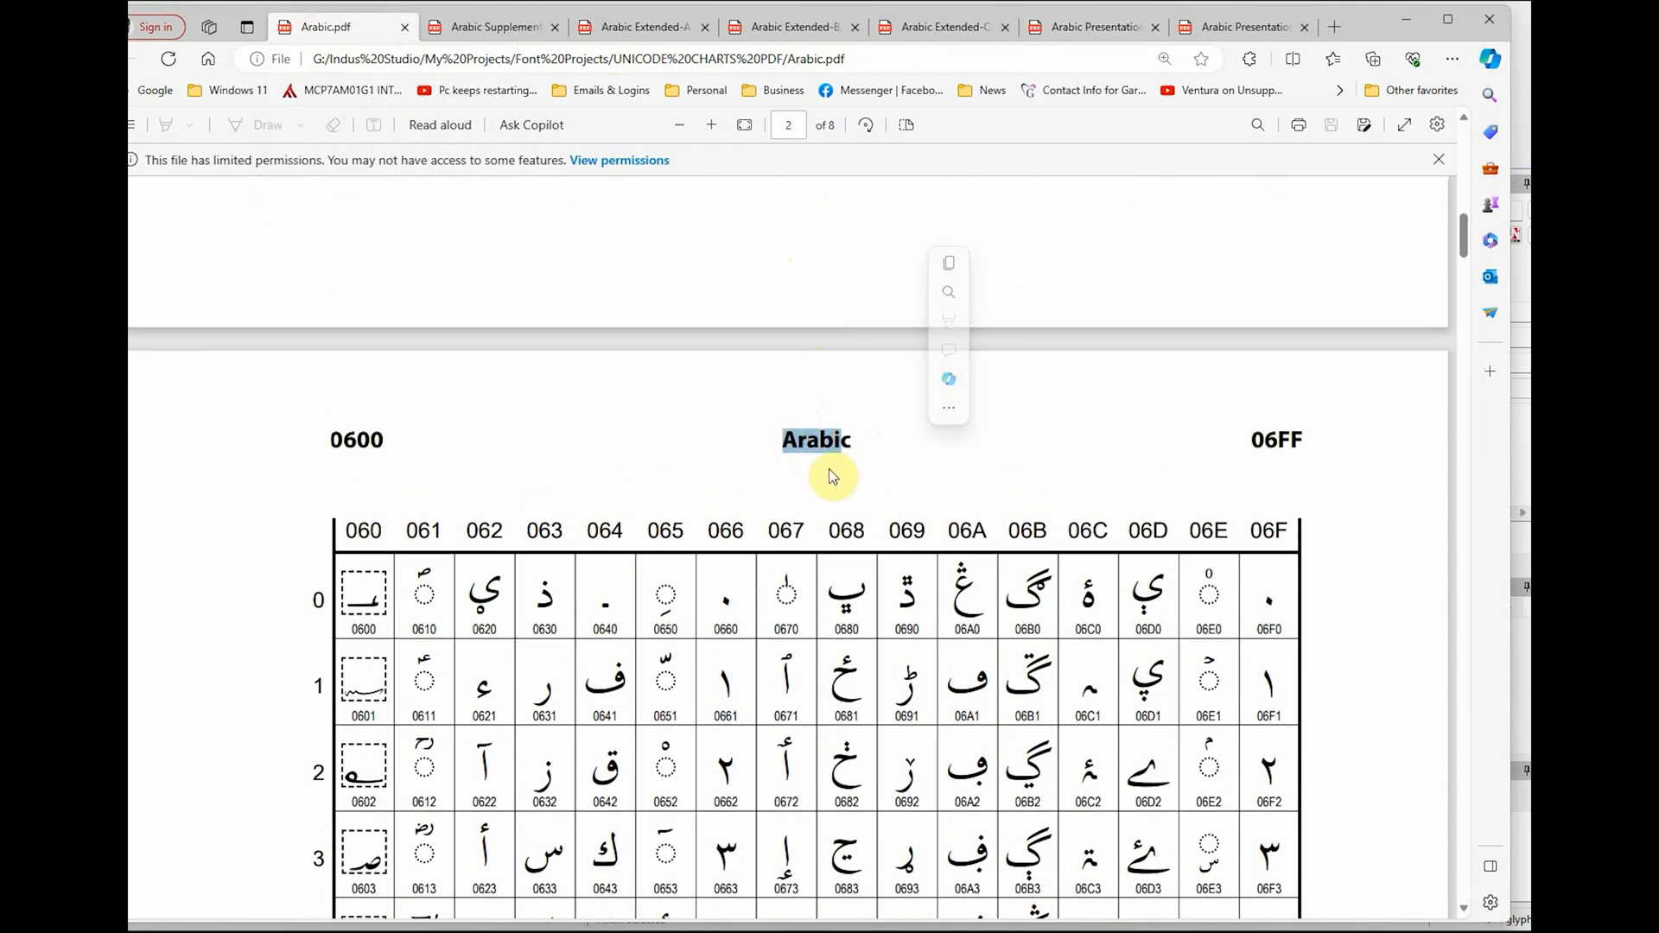
click(837, 436)
scroll(657, 593, down, 4)
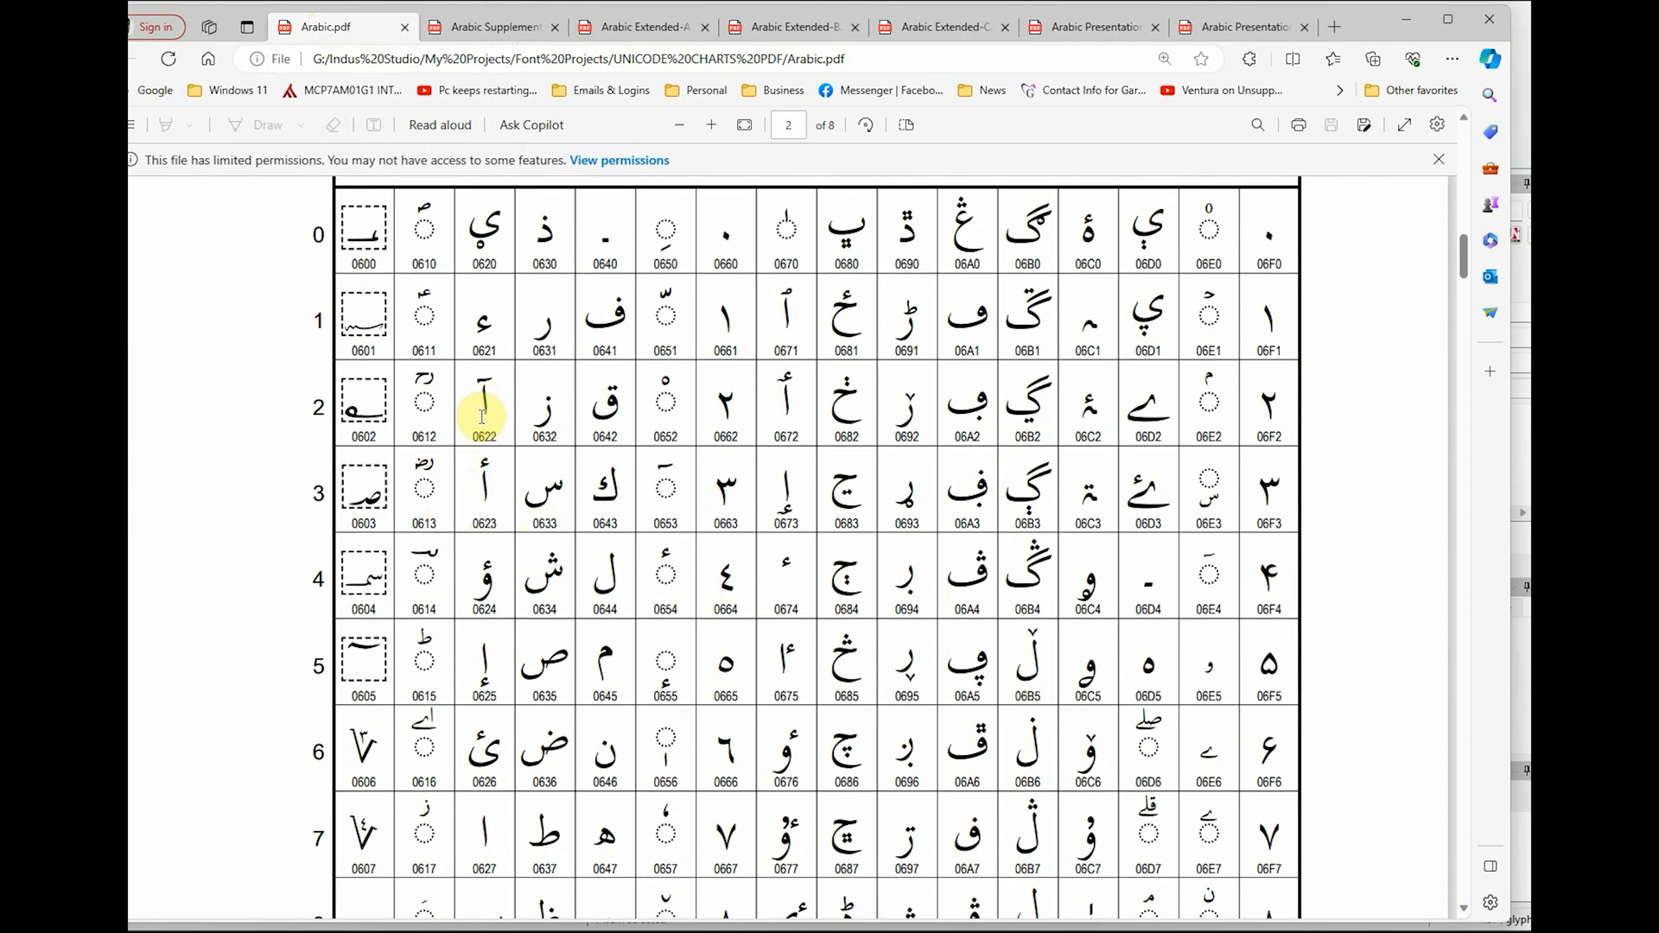
drag(482, 399, 486, 425)
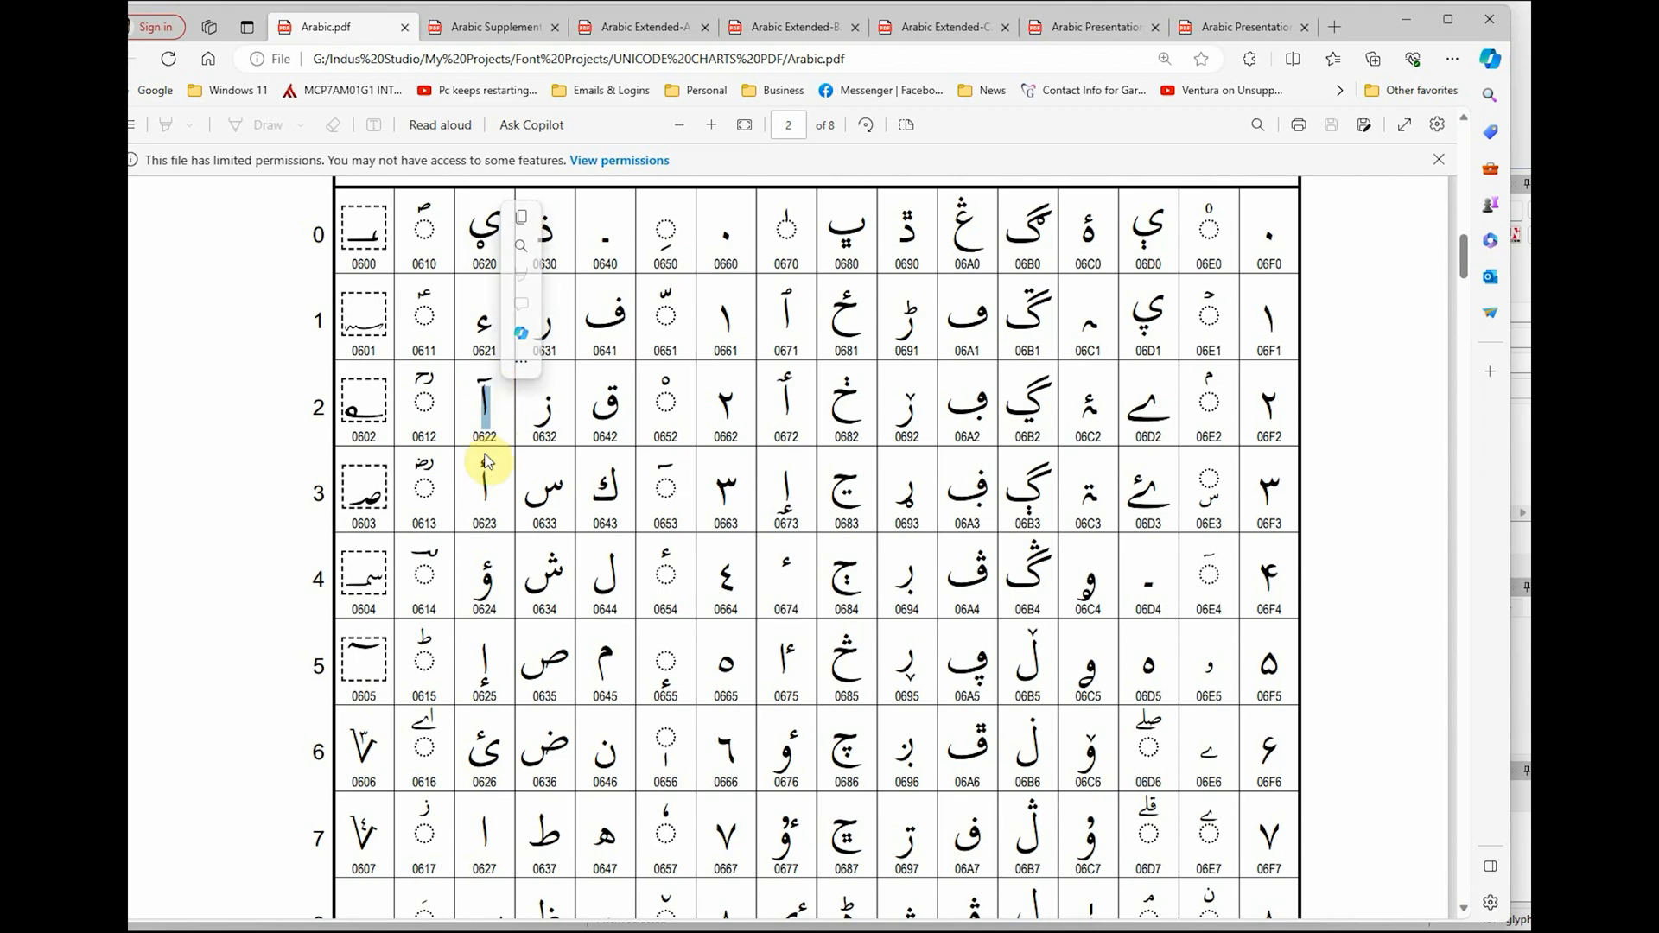
click(477, 441)
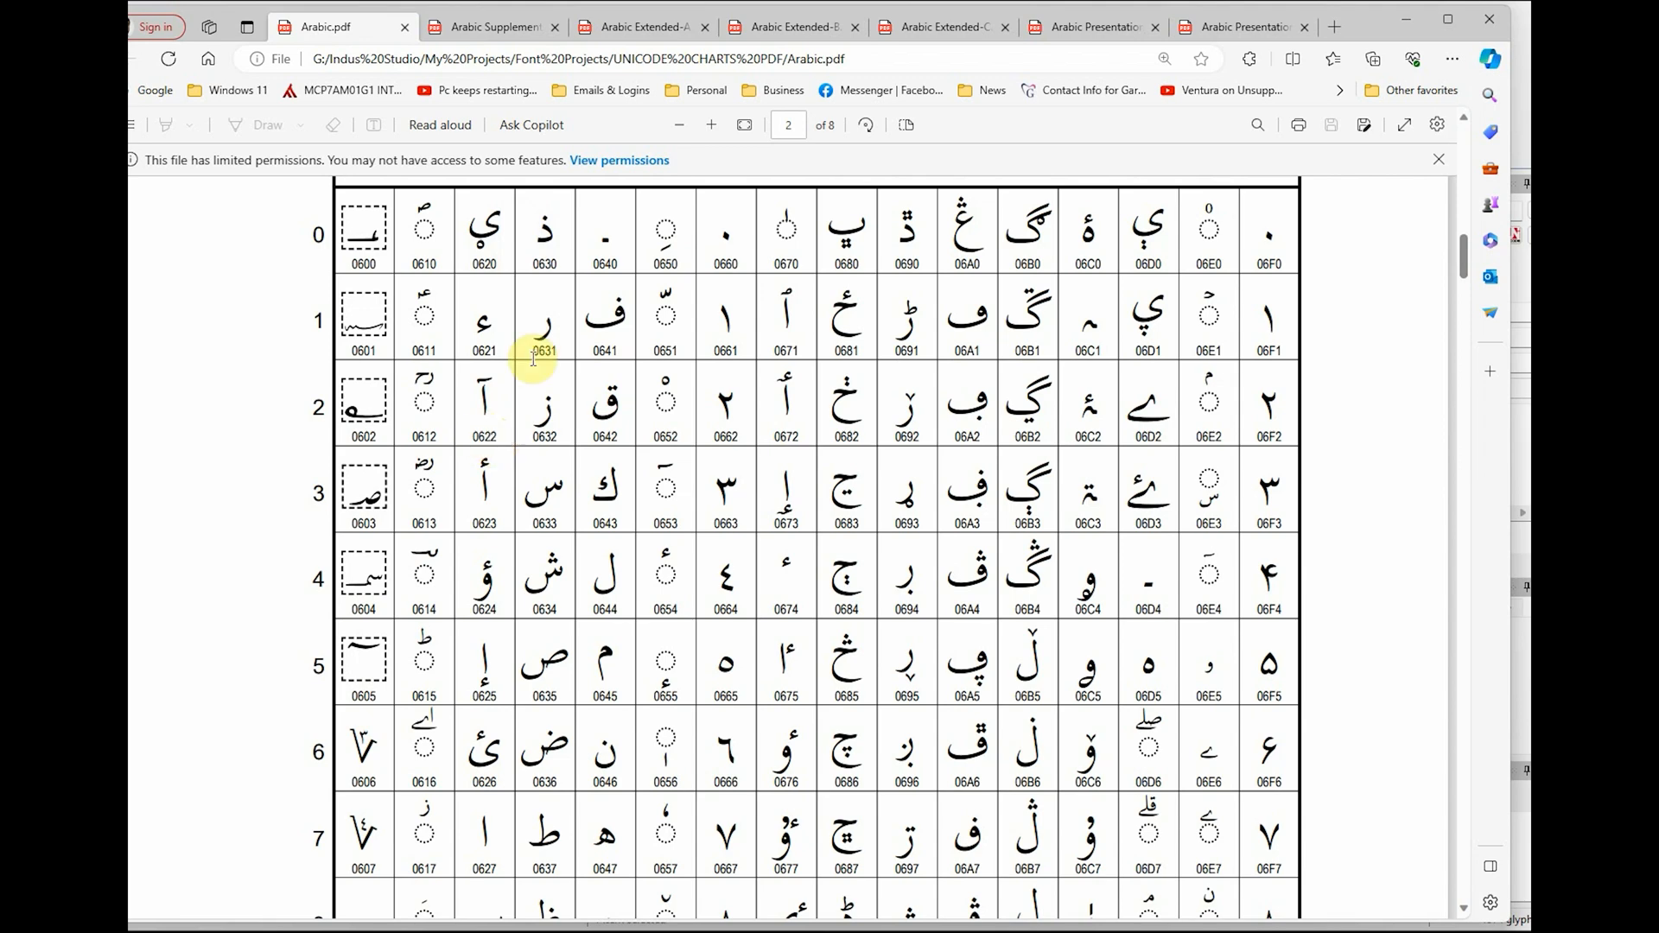
Step: Look through the Arabic Presentation Forms-B.pdf chart and examine its letter forms from the FE70 column onward
click(1232, 33)
scroll(804, 509, up, 3)
scroll(787, 508, up, 8)
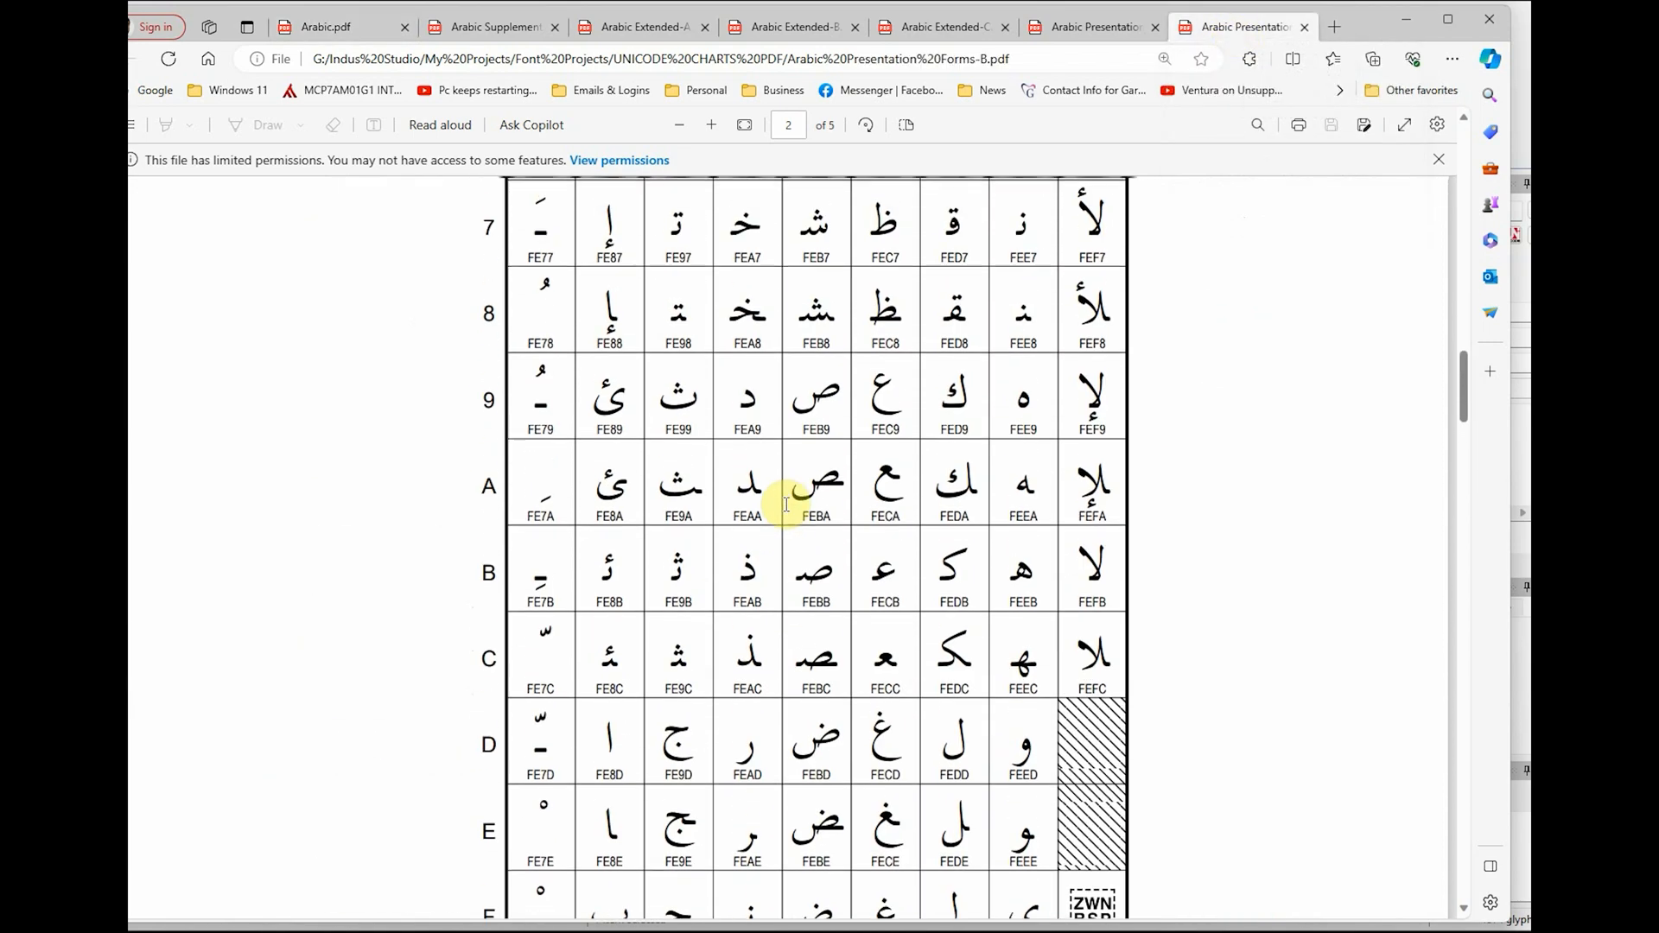
scroll(785, 504, up, 2)
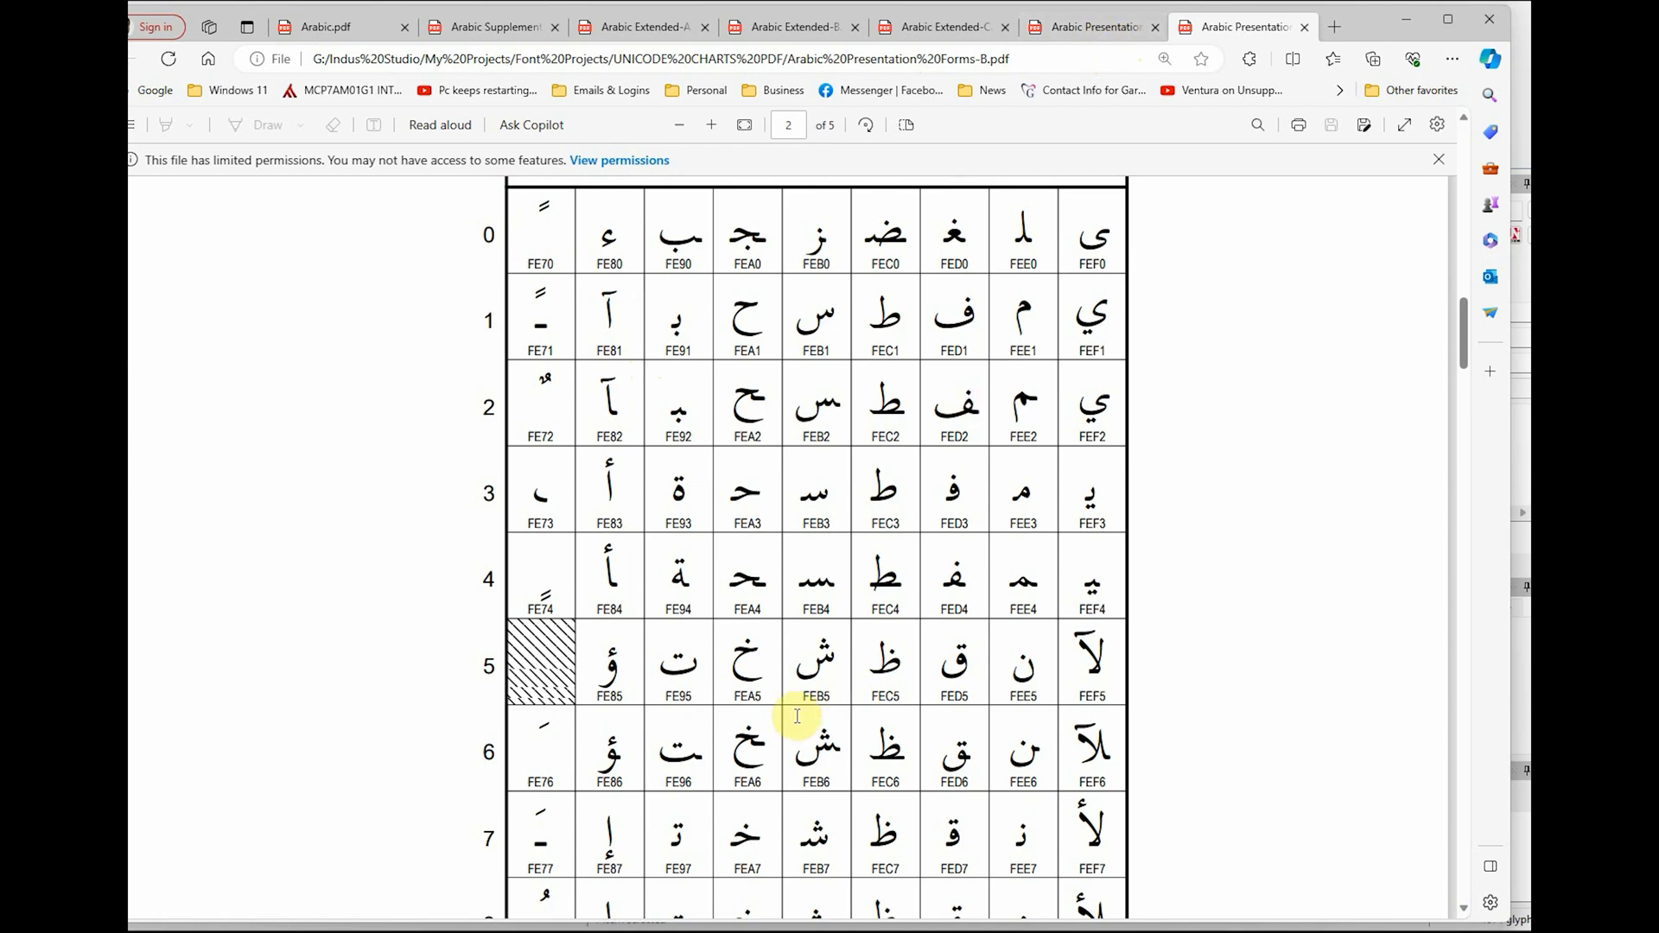
mouse_move(449, 929)
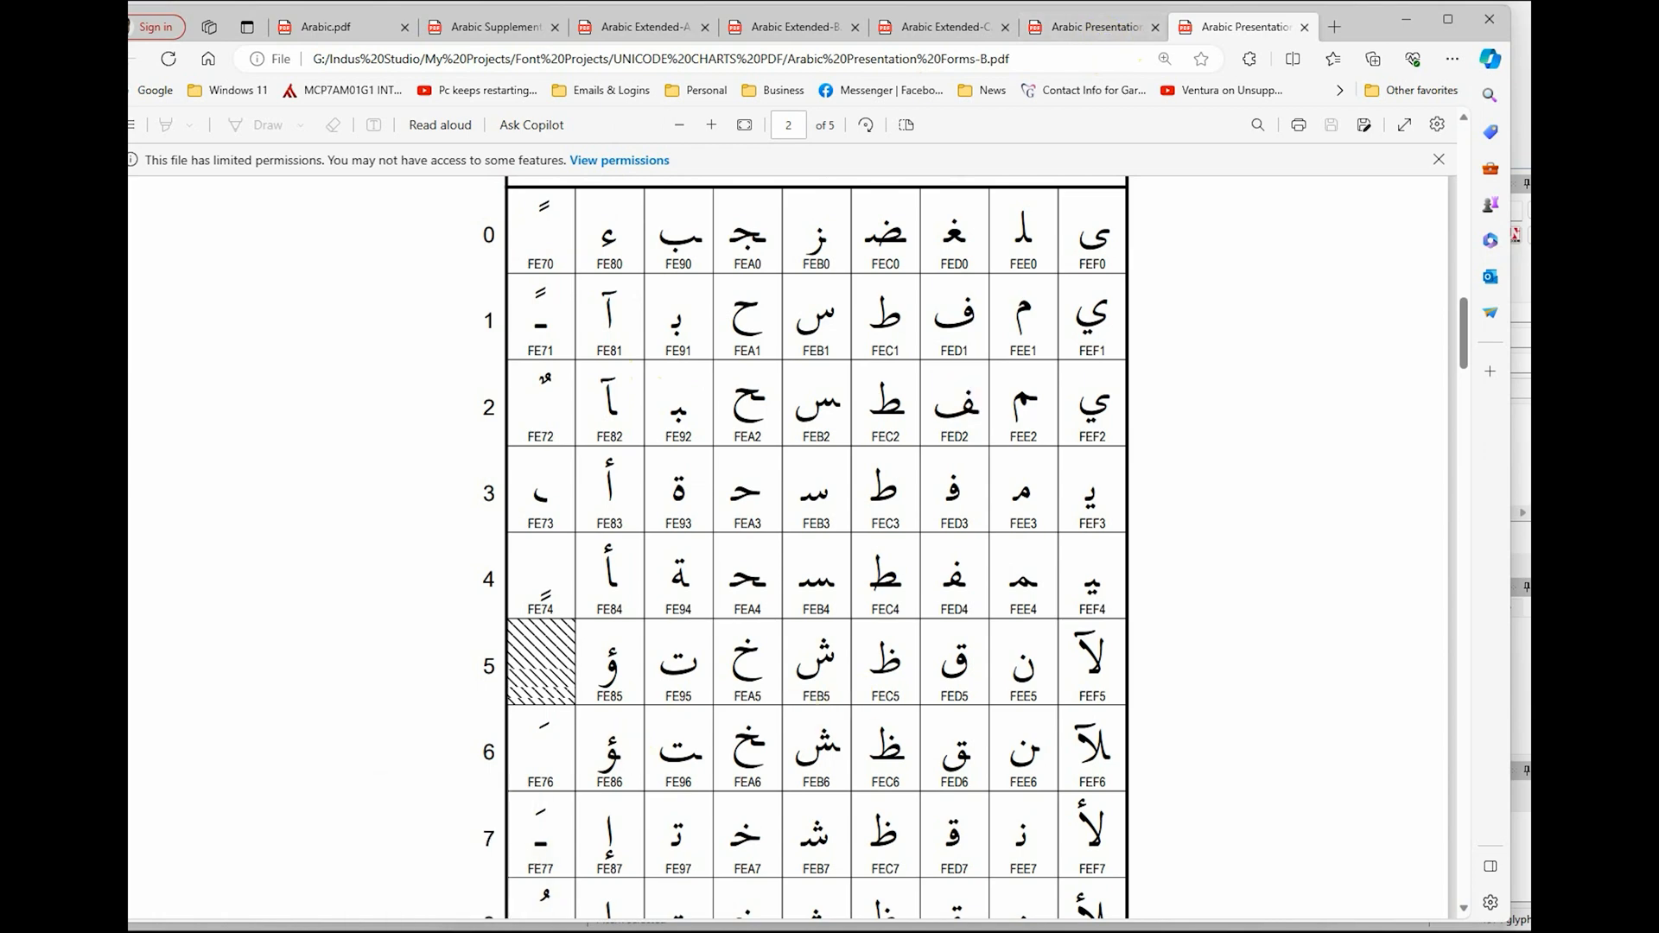
Step: Switch to the List of Contents document in LibreOffice Writer and highlight "Multi mapped" in topic 17
mouse_move(571, 929)
click(767, 929)
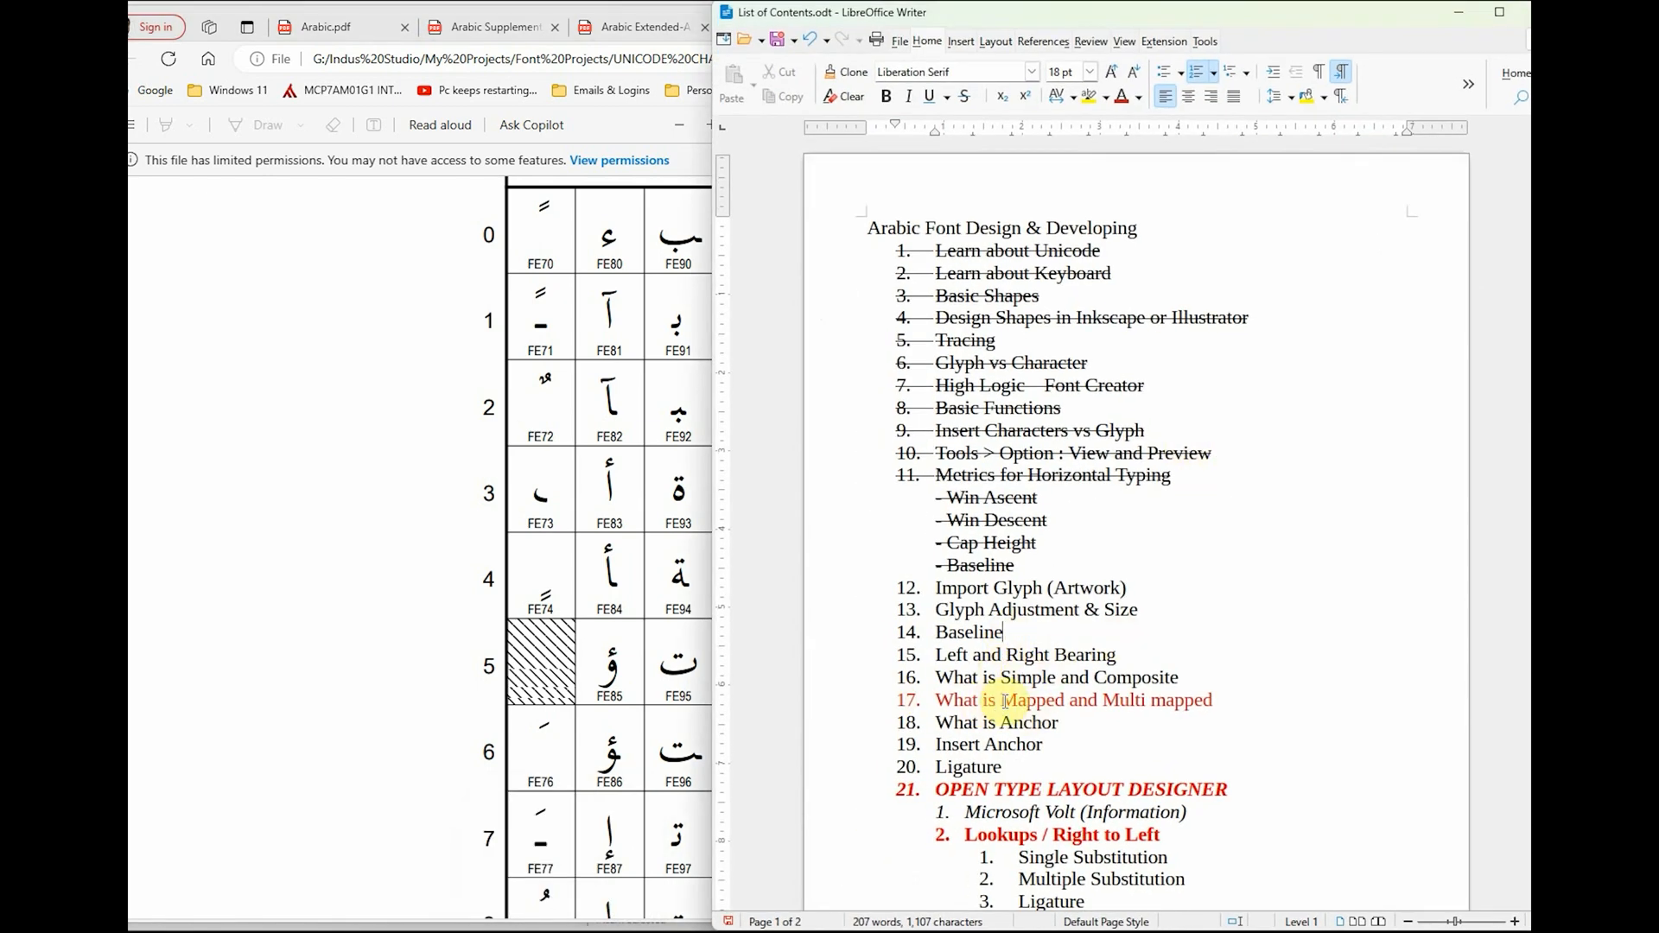
drag(1001, 701, 1224, 698)
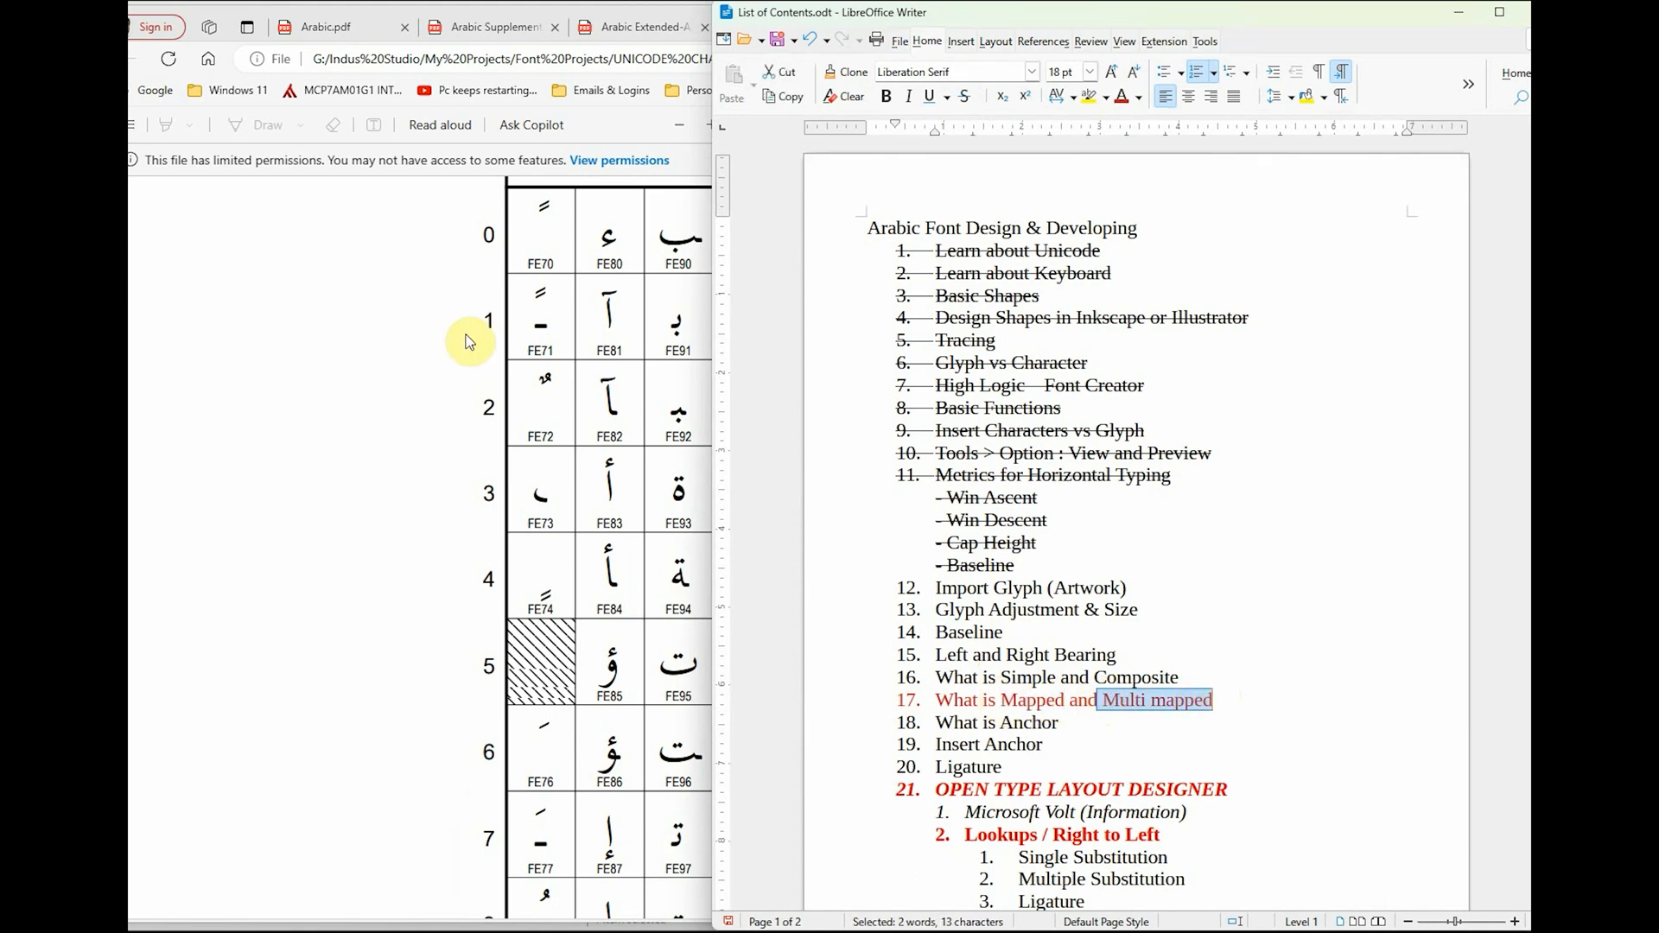
Step: Switch to FontCreator and select the alef with madda above glyph in the Arabic block of the glyph overview
click(442, 929)
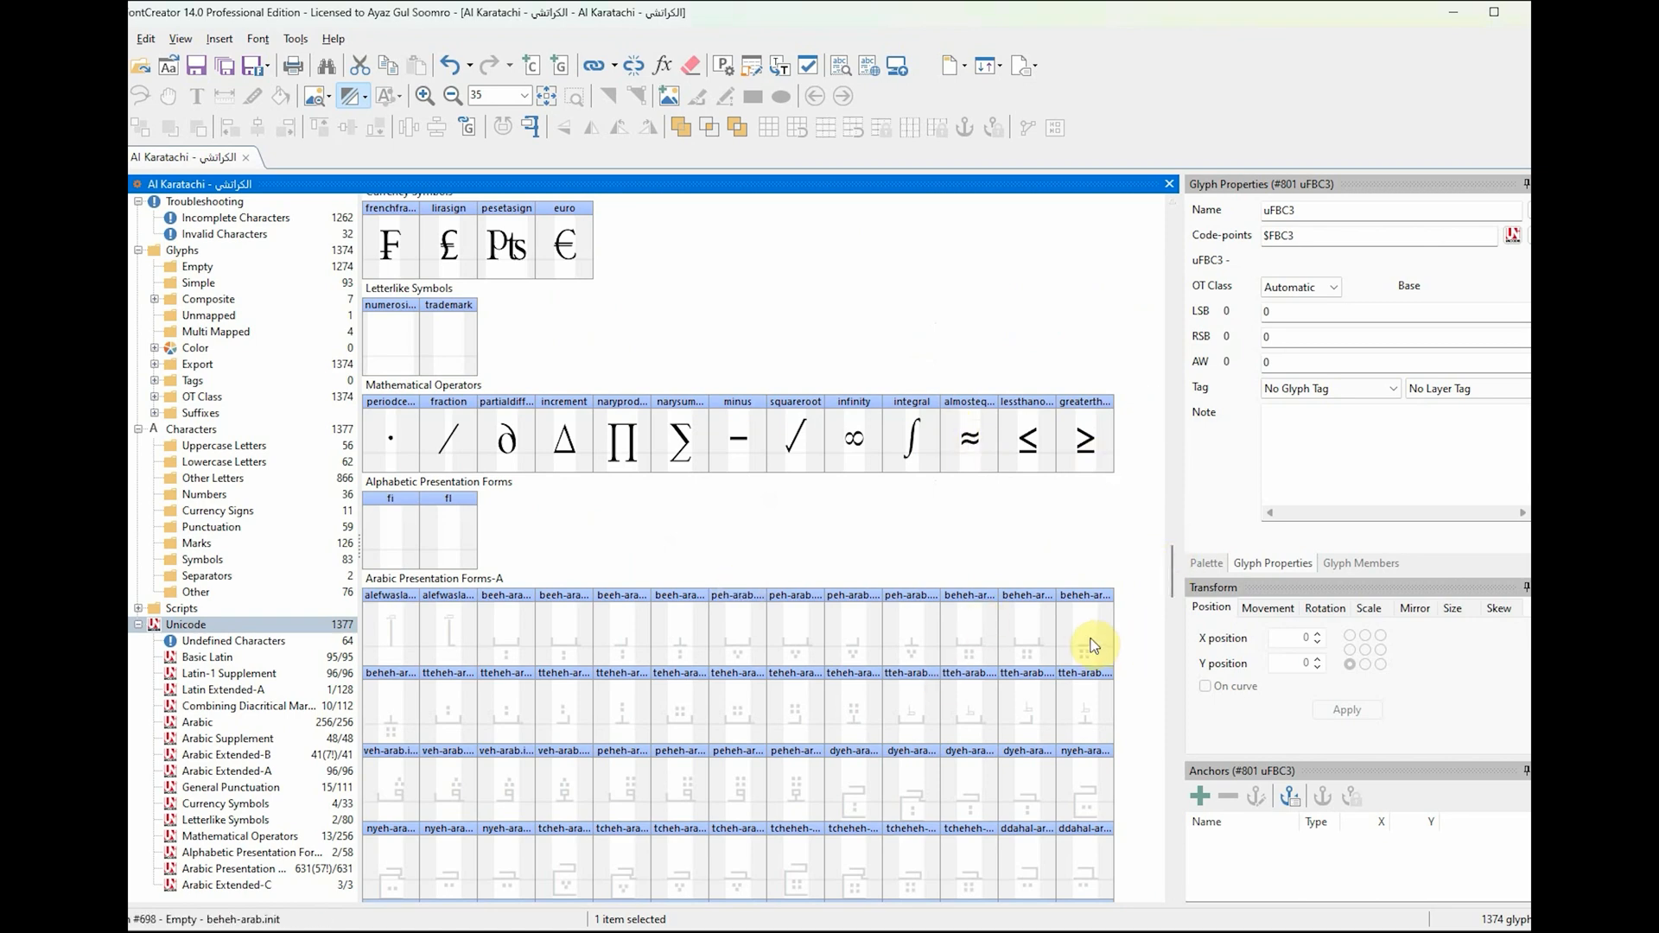
drag(1174, 581, 1186, 378)
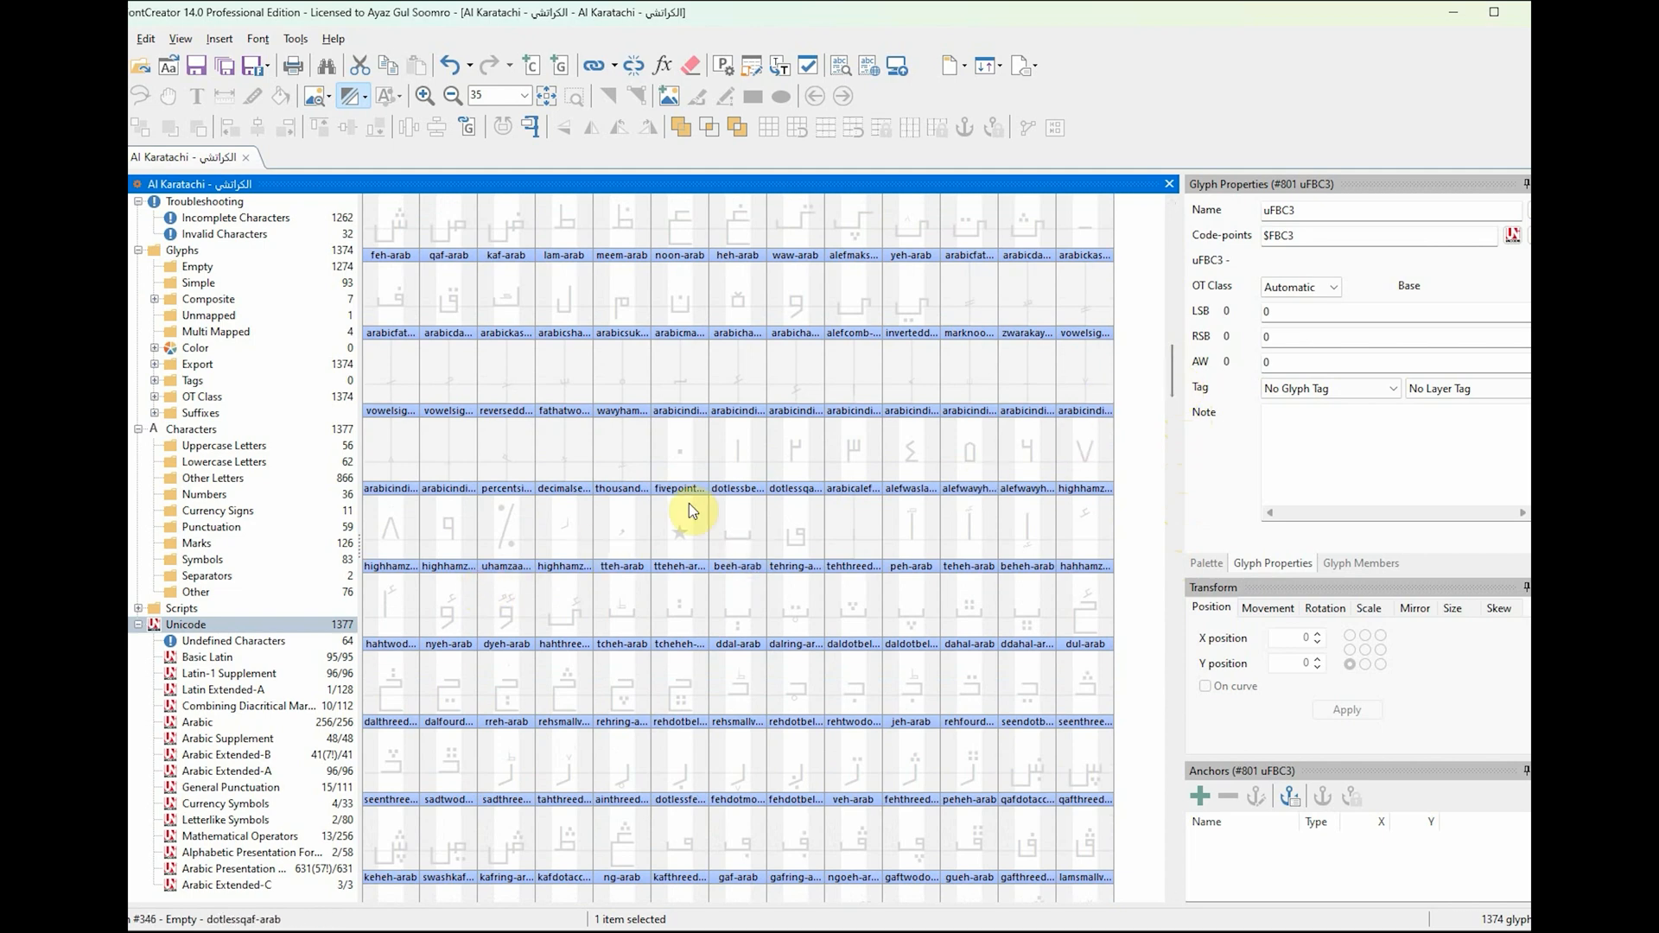
scroll(796, 471, up, 3)
scroll(796, 471, up, 3)
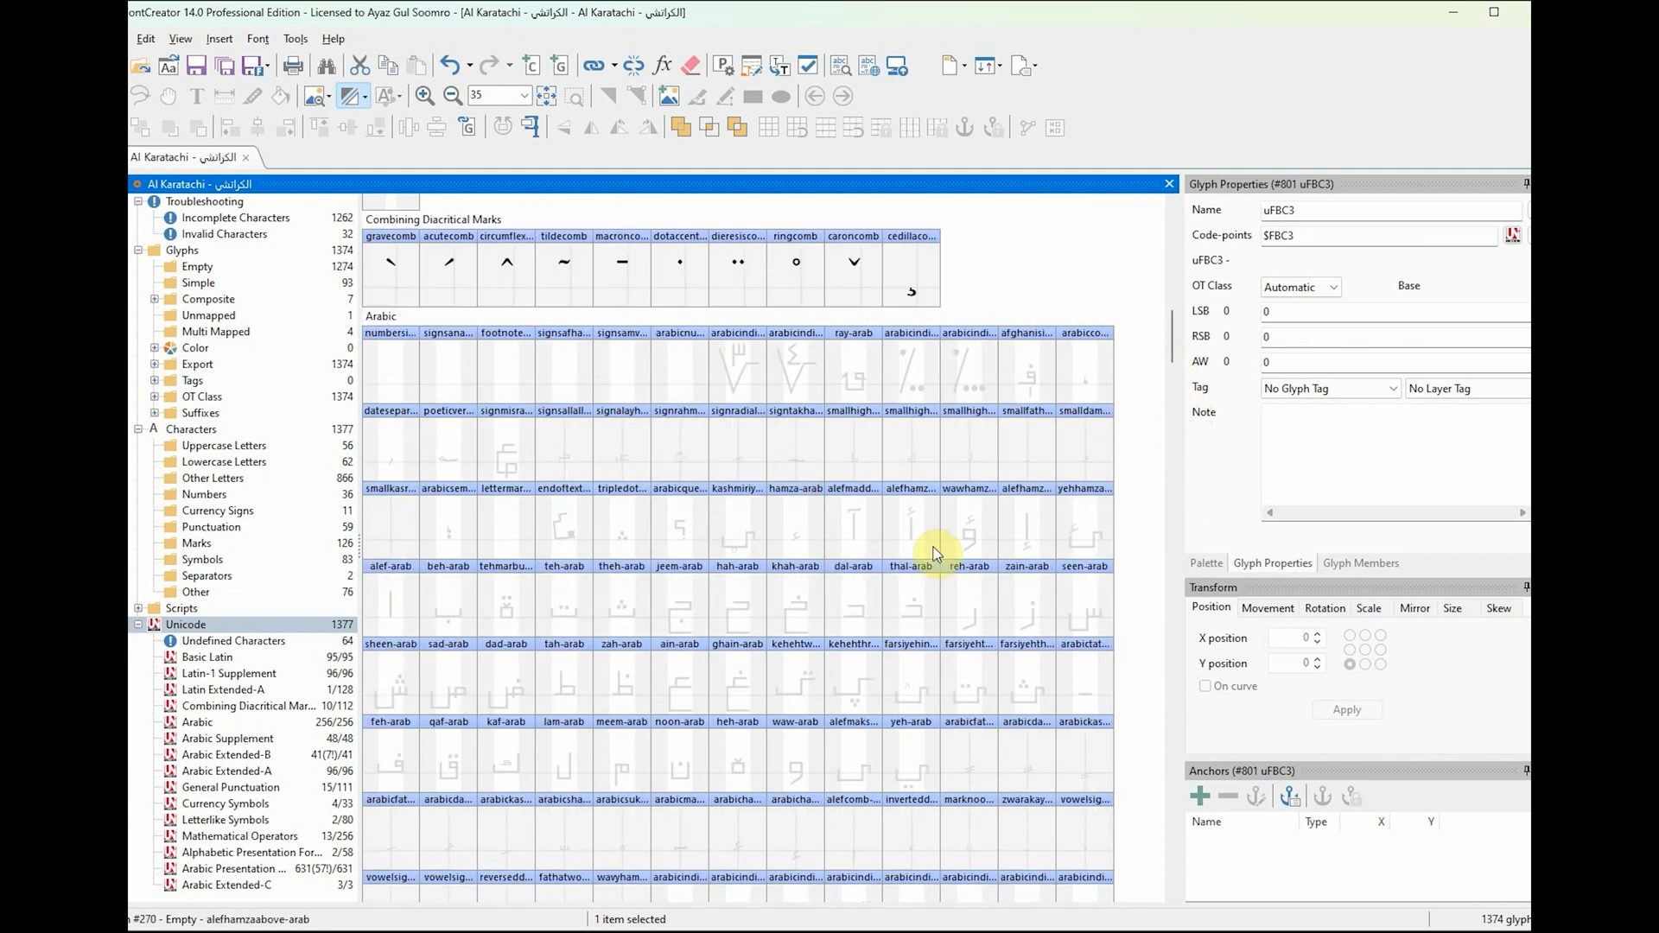
click(857, 534)
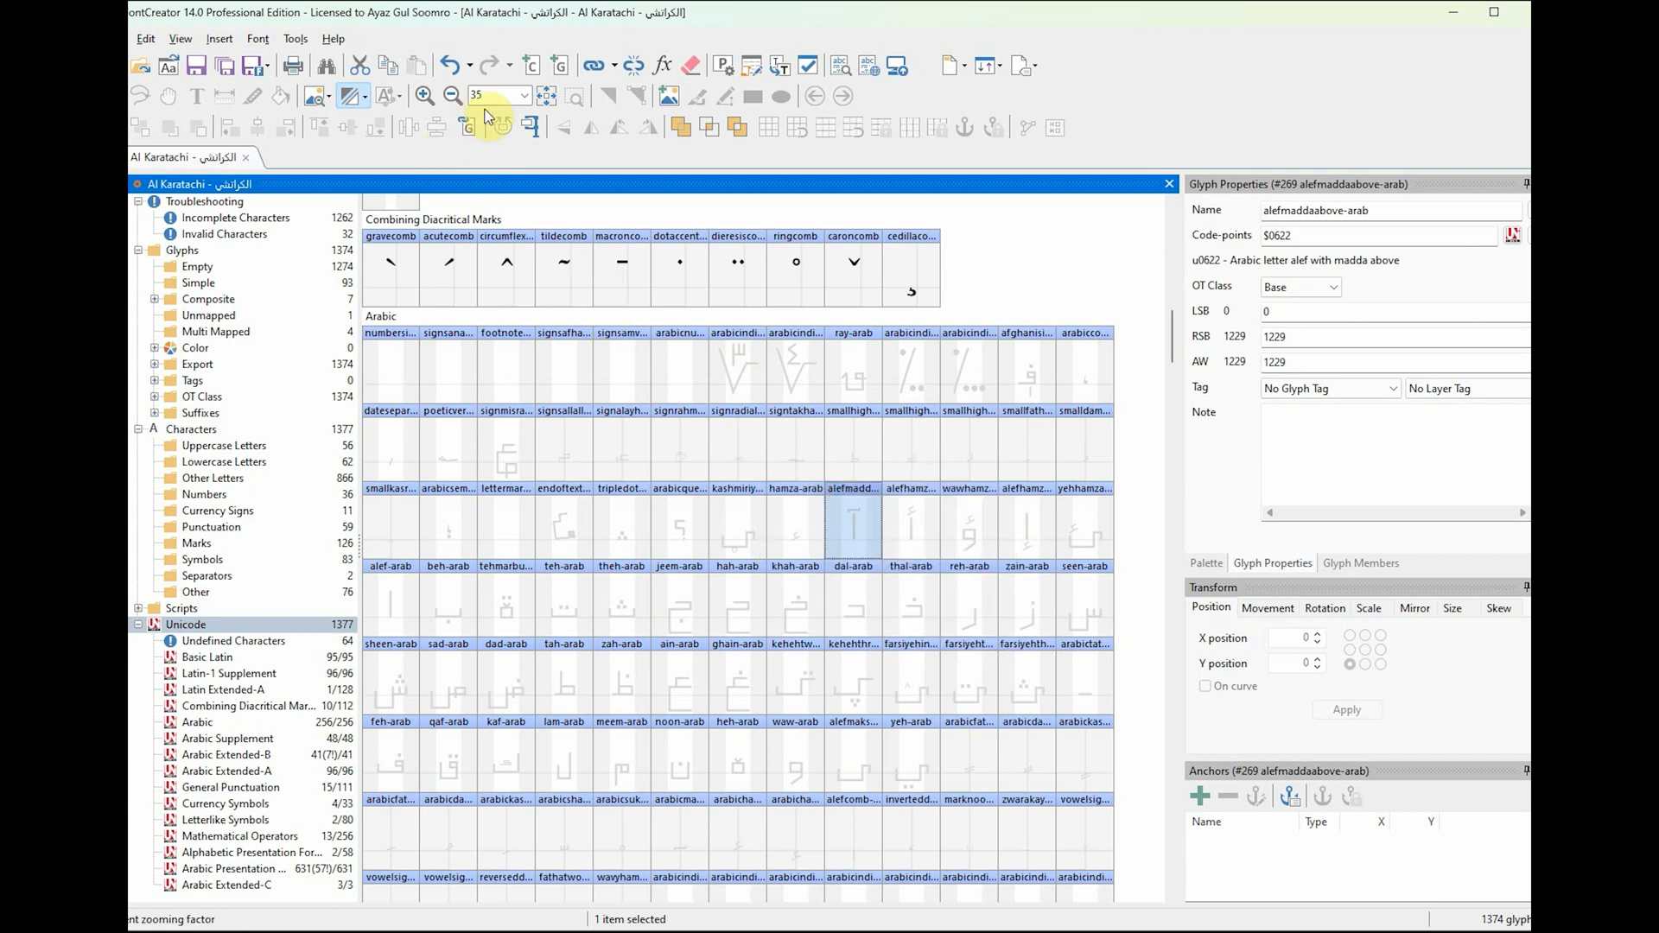
Step: Enlarge the glyph overview thumbnails to size 72 and adjust the overview's width beside the glyph properties
click(524, 95)
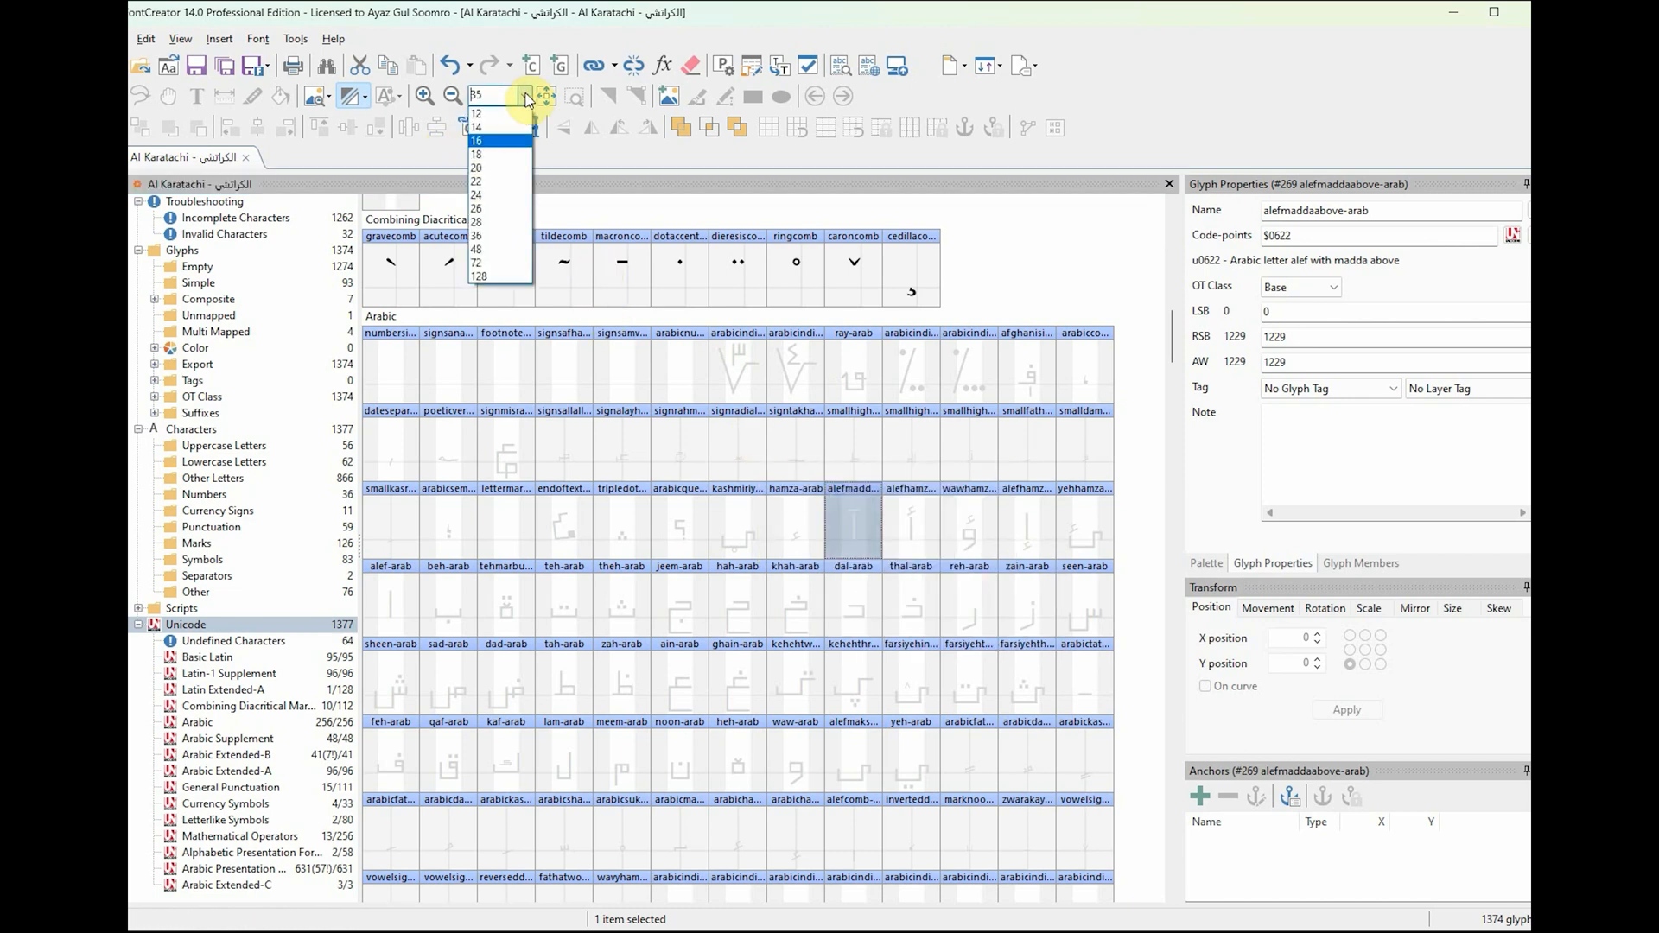
click(486, 259)
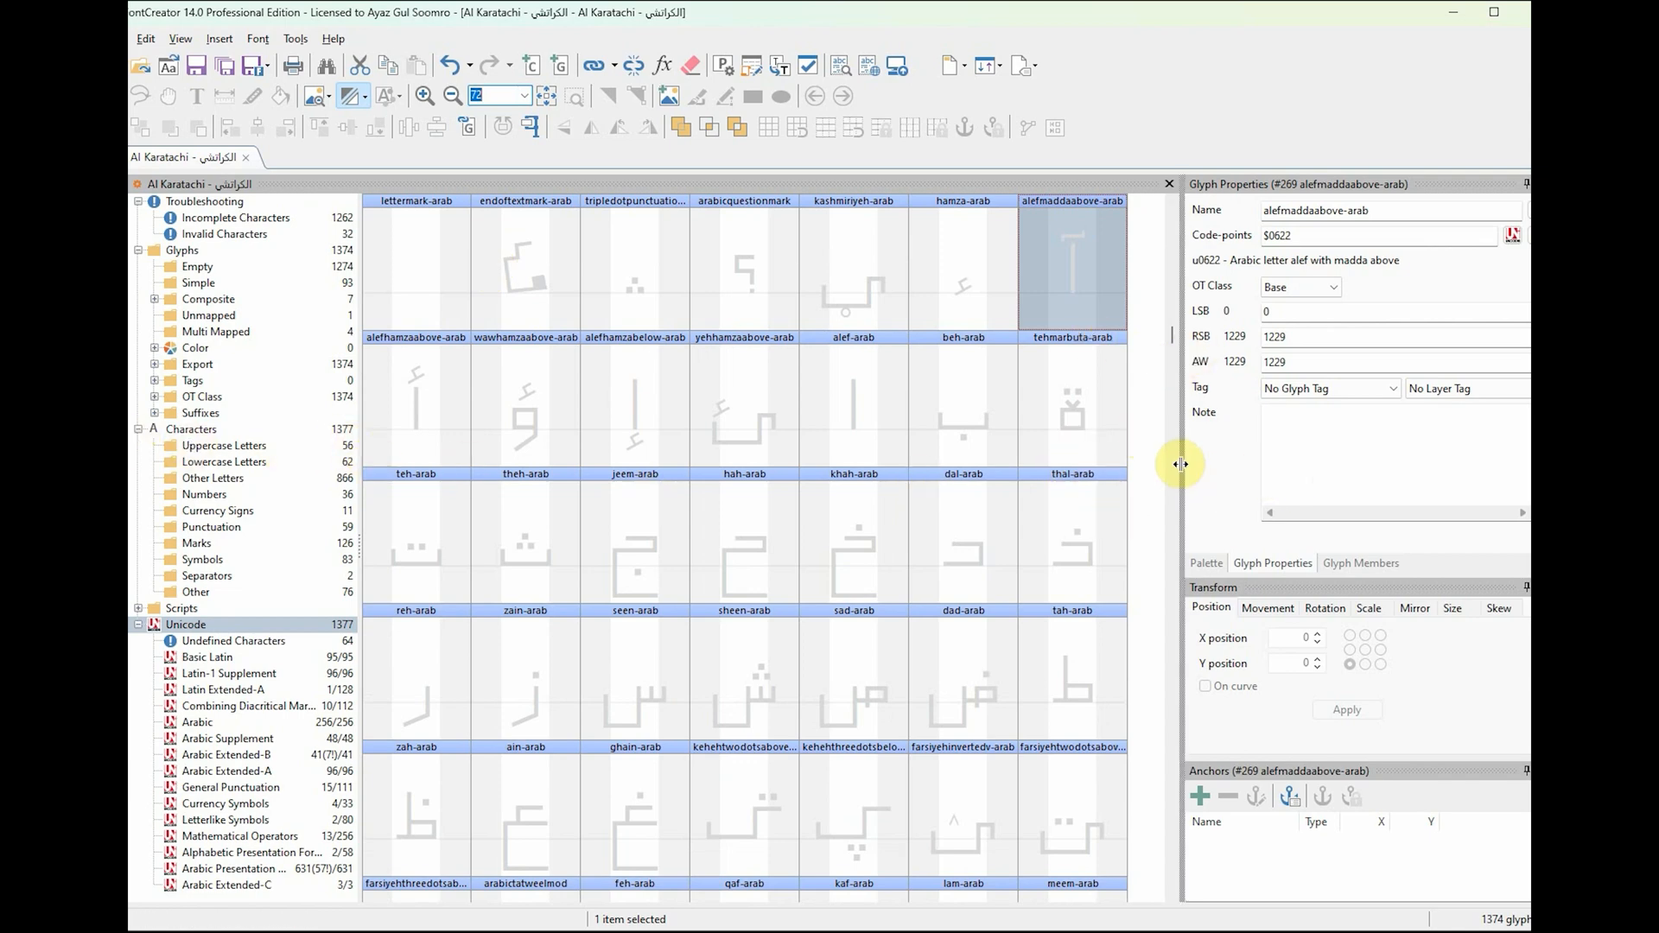
drag(1180, 464, 1196, 465)
scroll(1195, 468, down, 5)
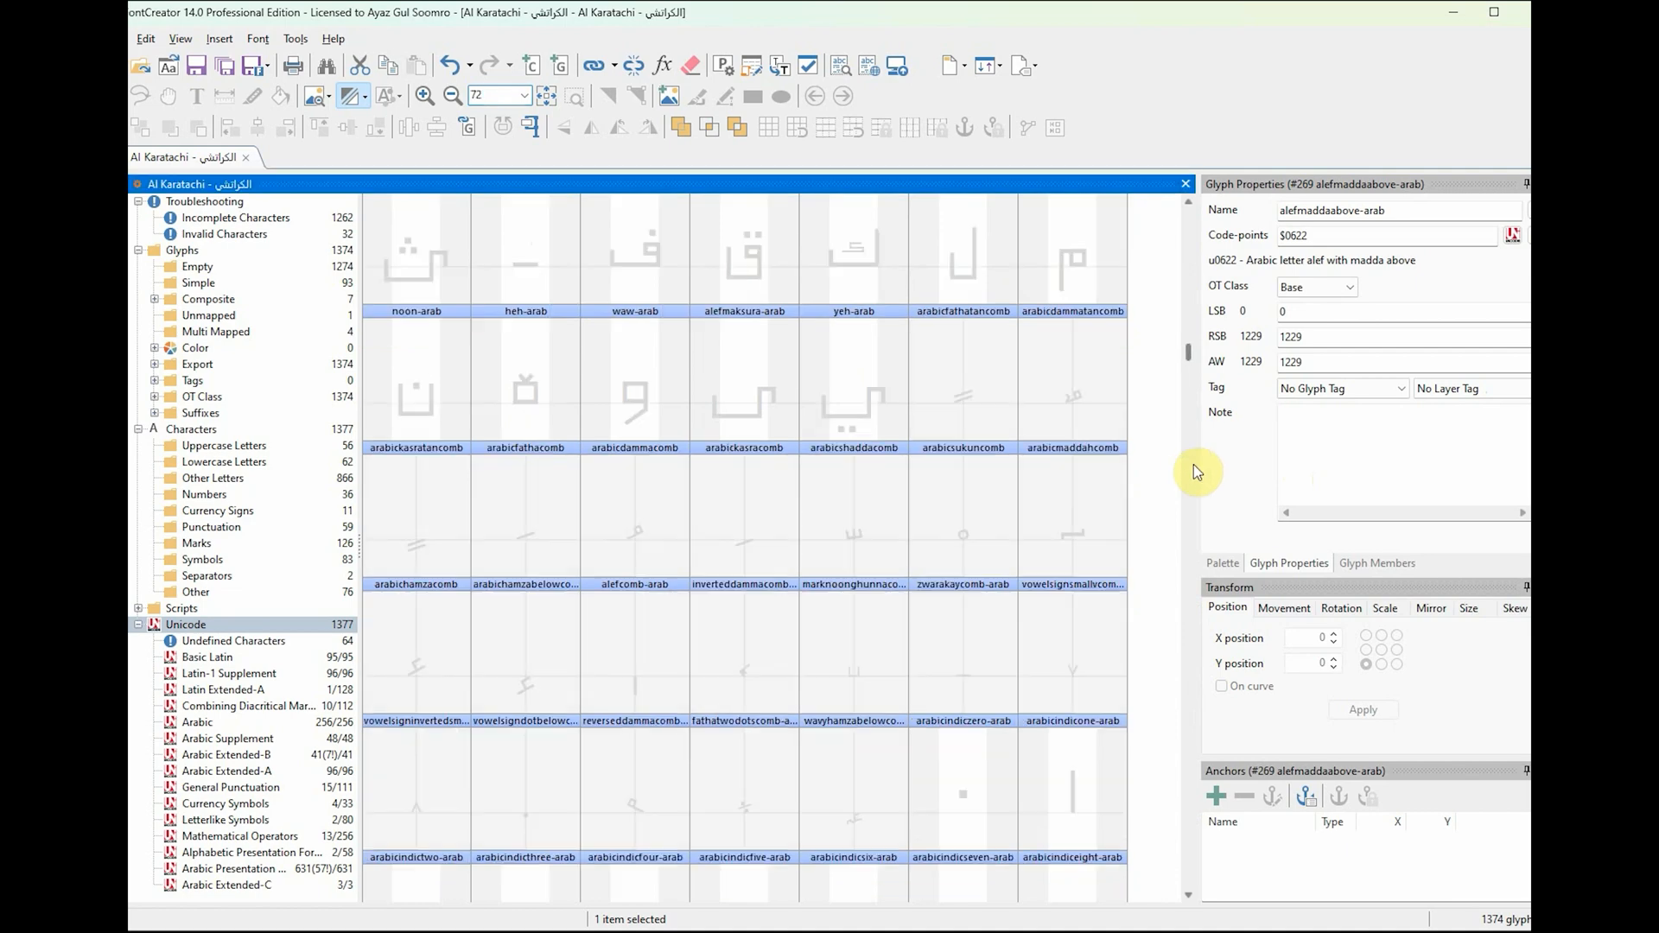
mouse_move(1196, 480)
mouse_down()
mouse_move(1137, 482)
mouse_move(1164, 482)
mouse_up()
scroll(1137, 489, down, 5)
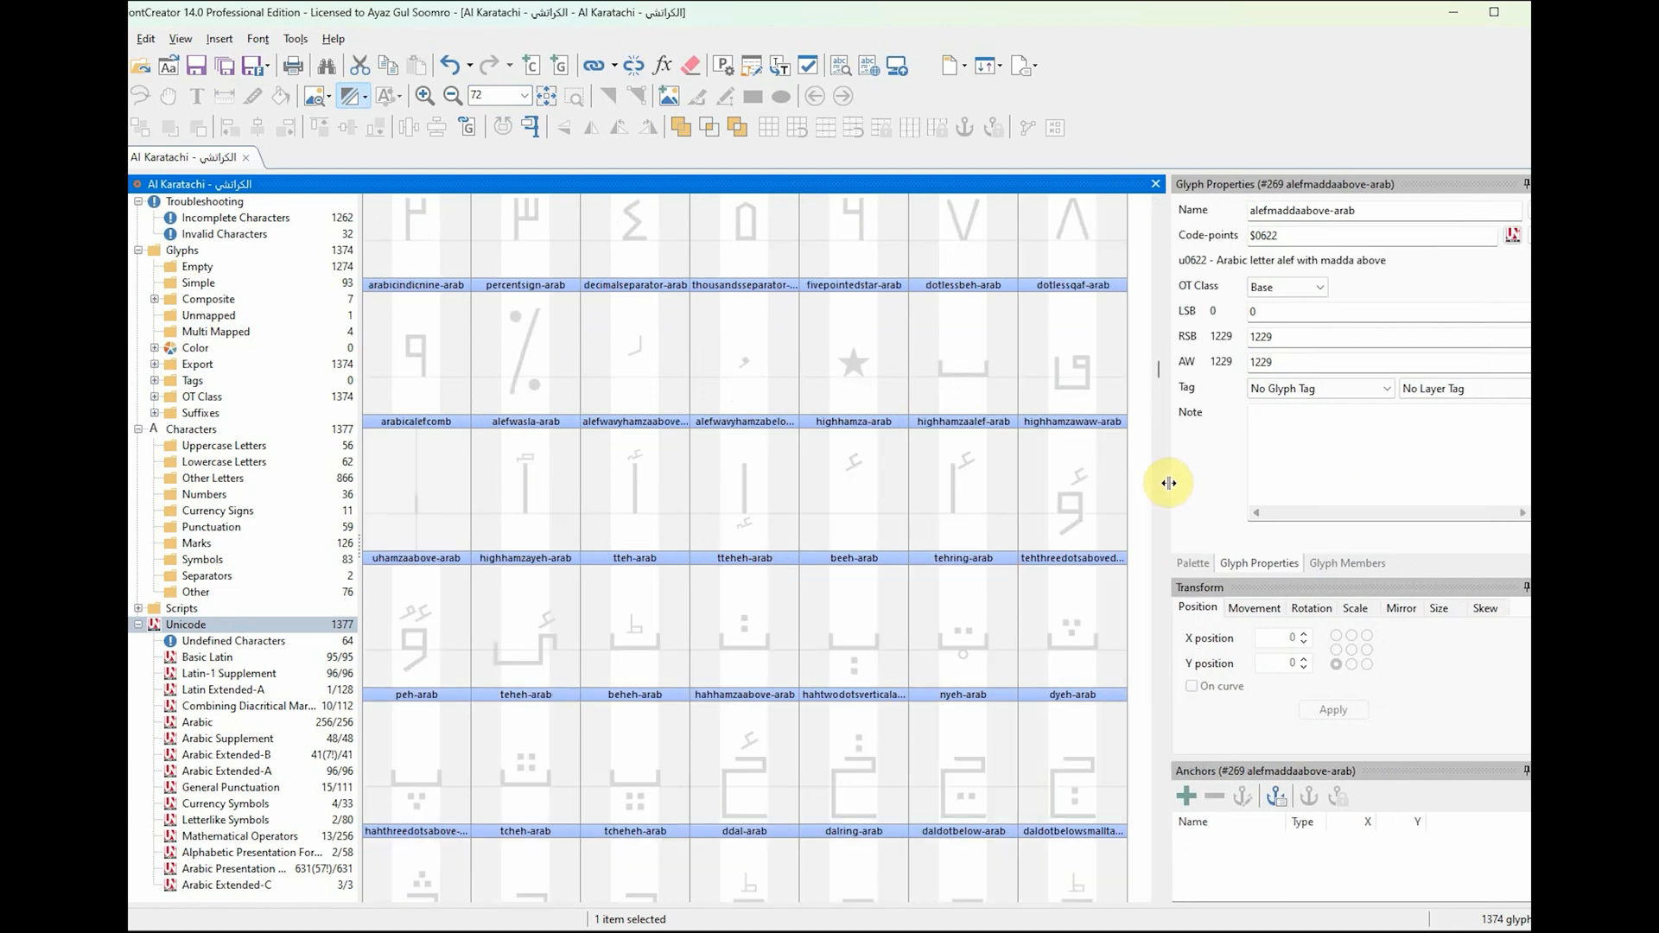
scroll(1011, 484, up, 3)
scroll(1047, 495, up, 3)
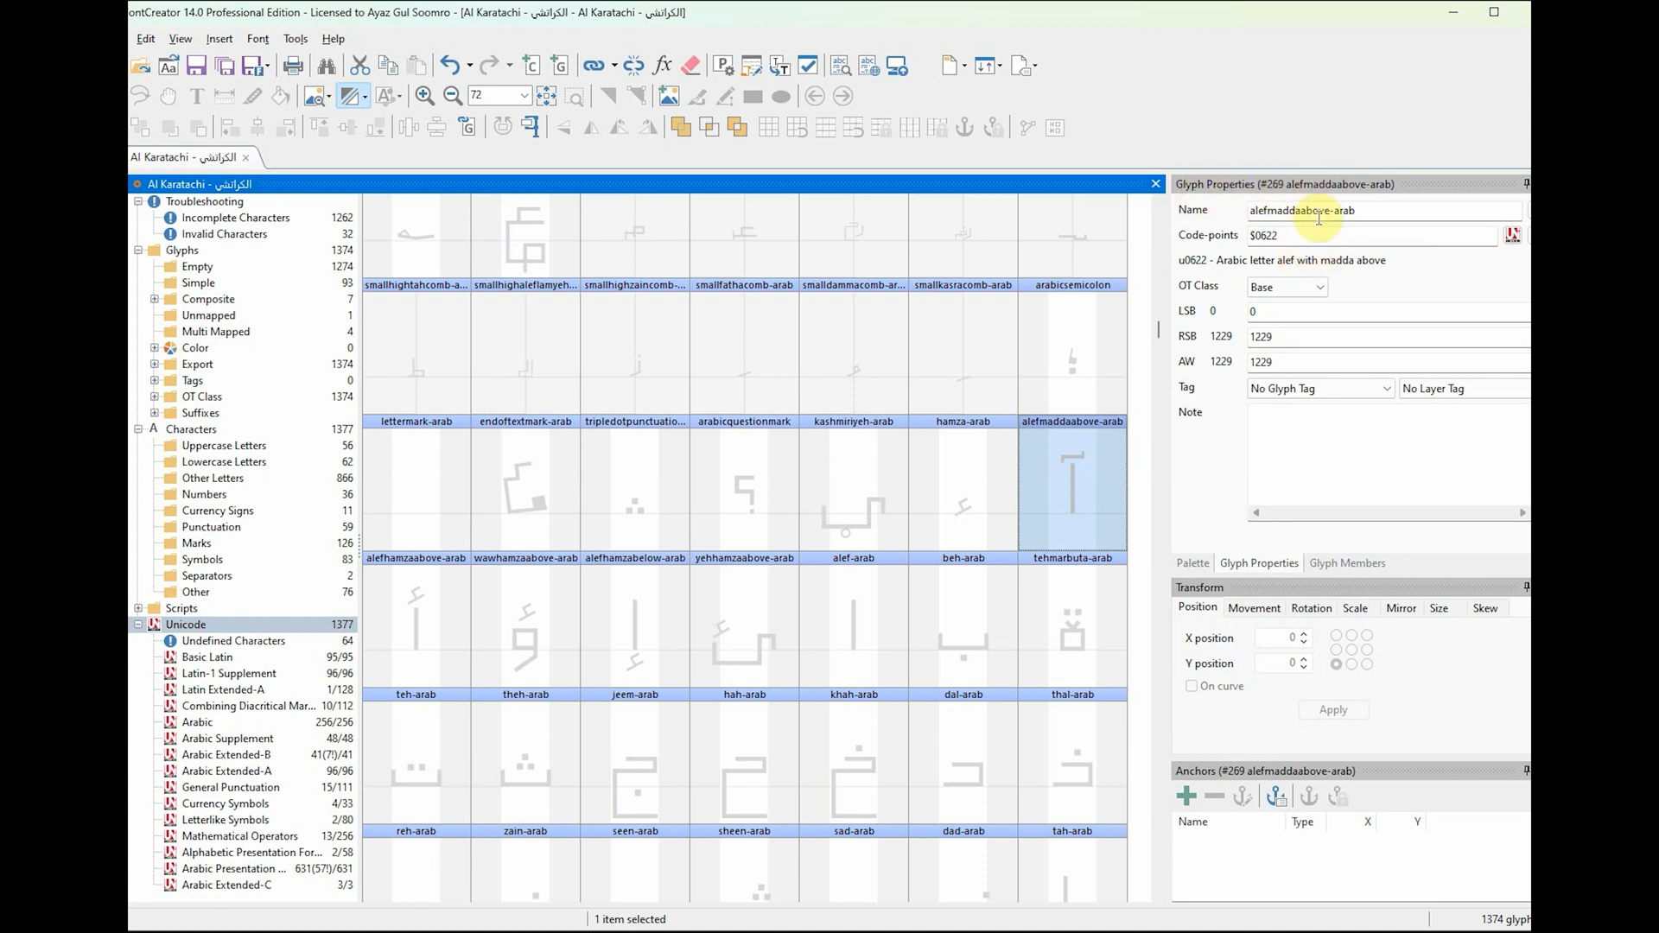
Step: Compare the selected glyph's code-point with character 0622 in the Arabic.pdf chart and with the Arabic Presentation Forms-B chart in Edge
click(1271, 231)
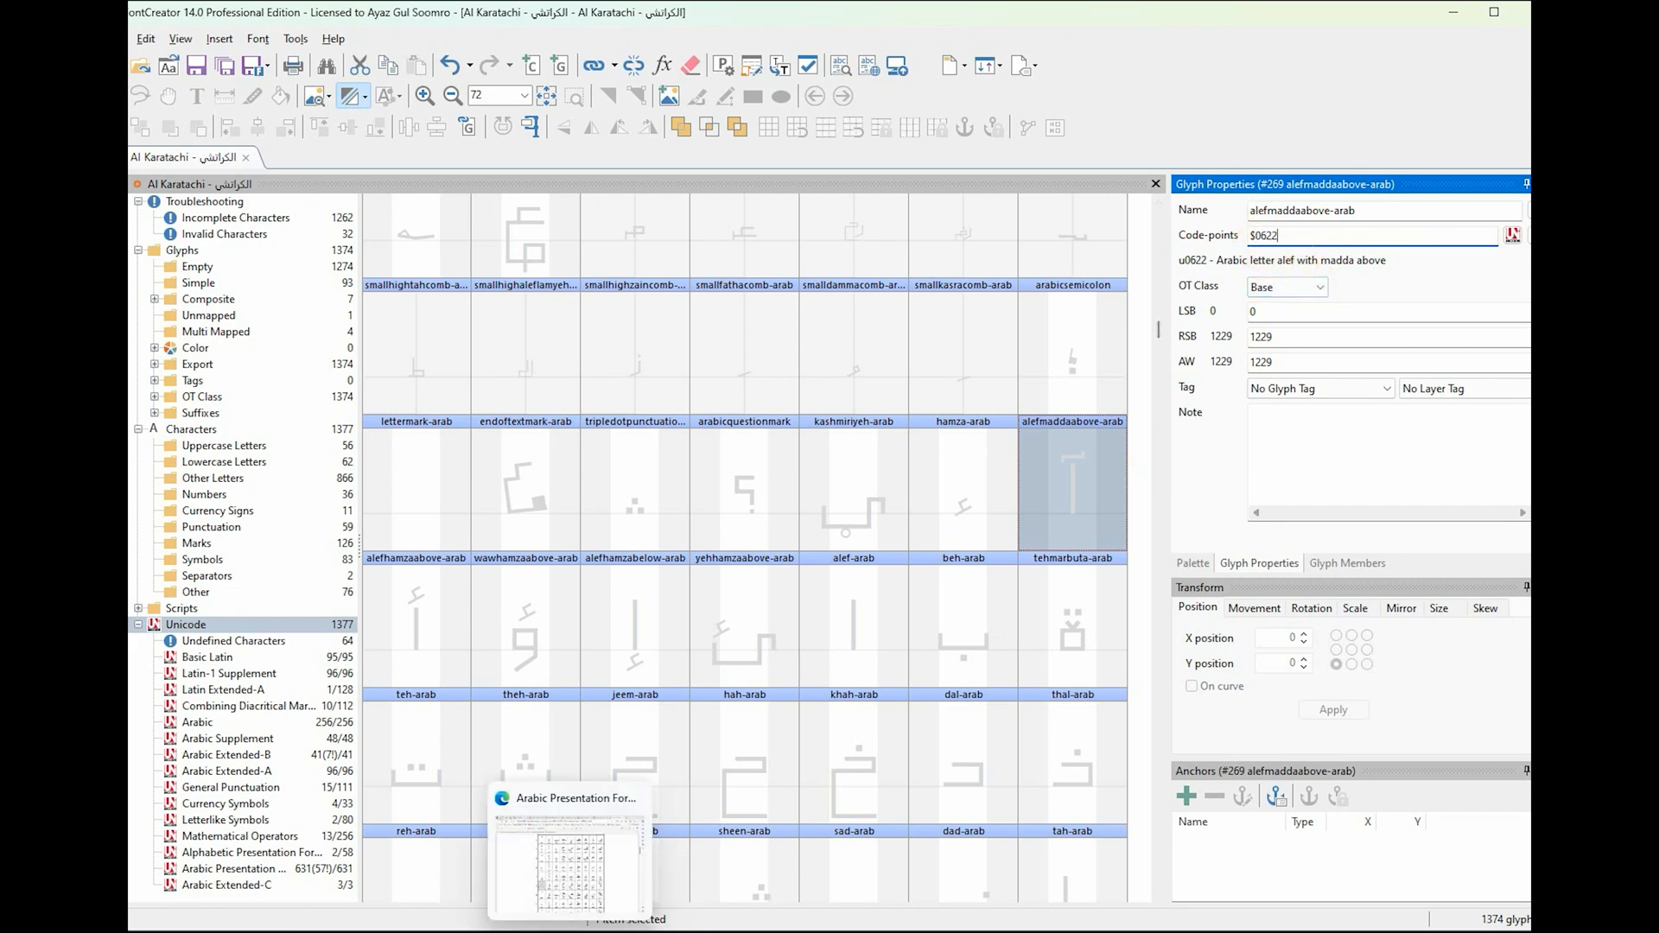
click(570, 916)
click(343, 25)
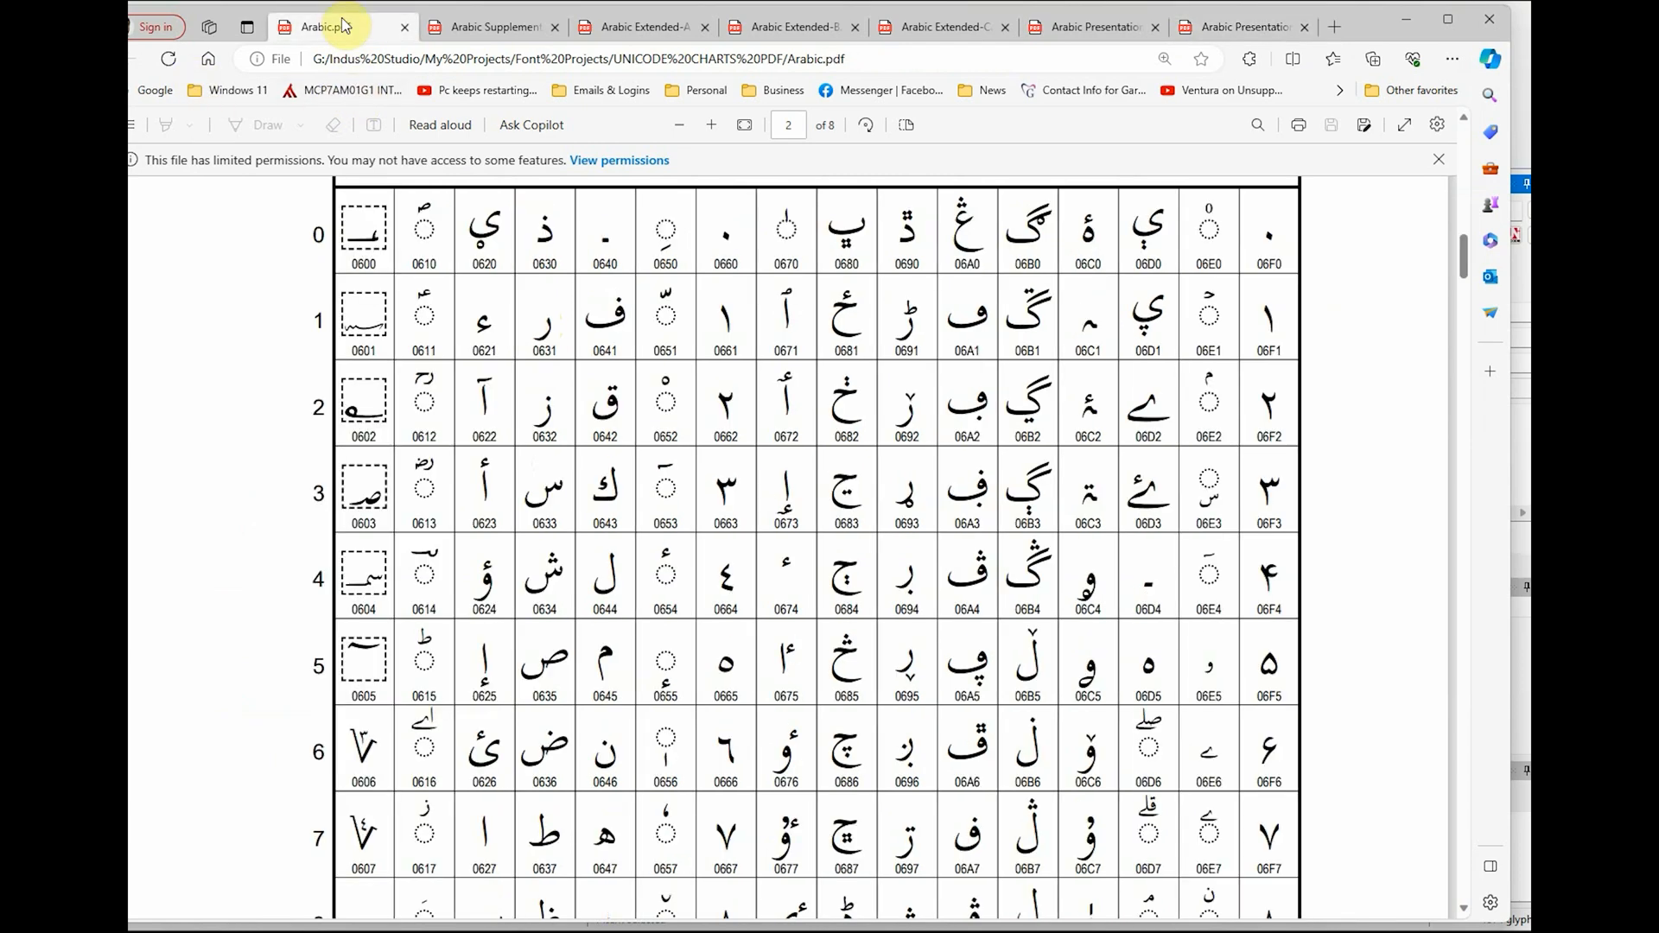
mouse_move(481, 418)
mouse_down()
mouse_move(475, 396)
mouse_move(490, 445)
mouse_up()
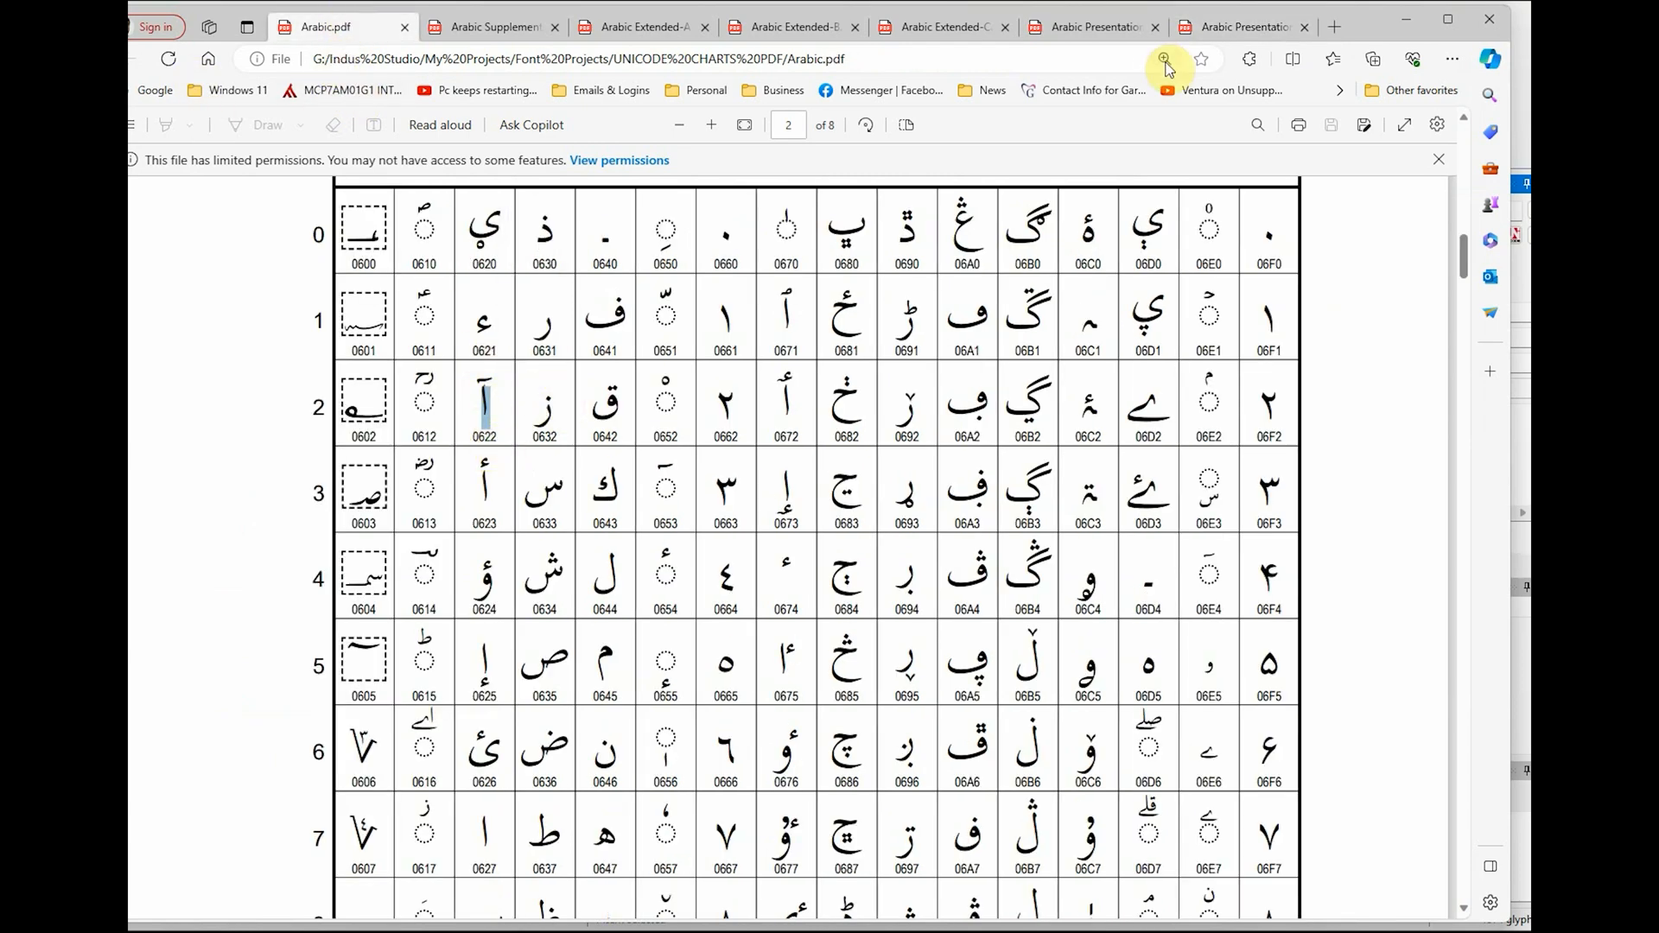
click(1237, 27)
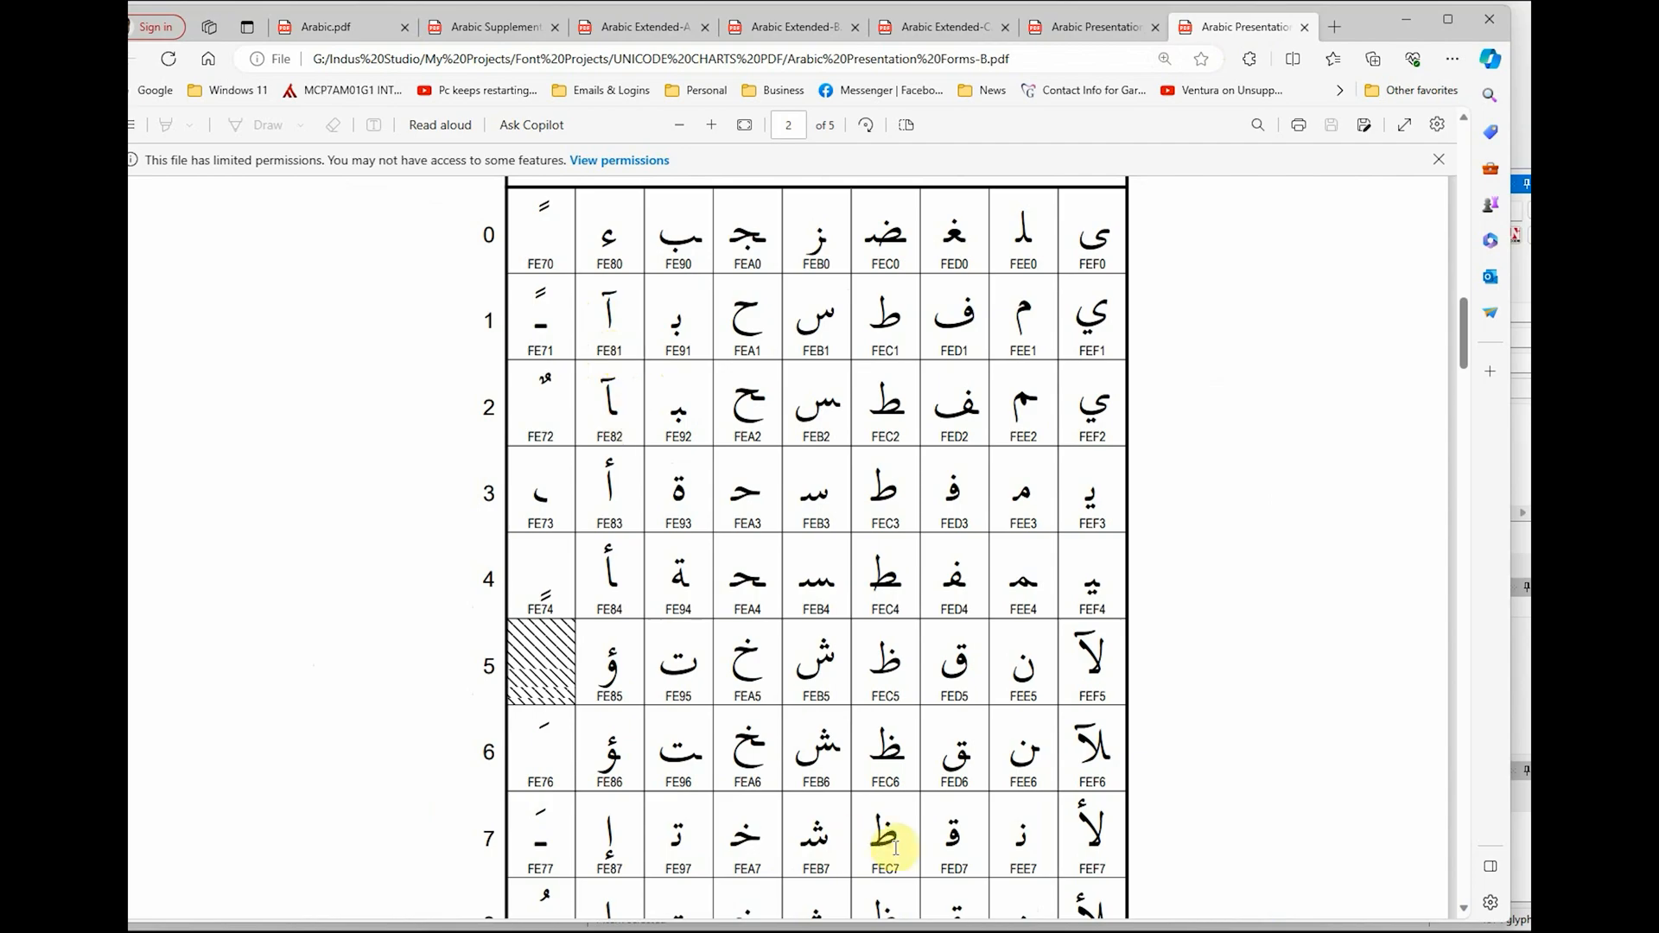
click(476, 932)
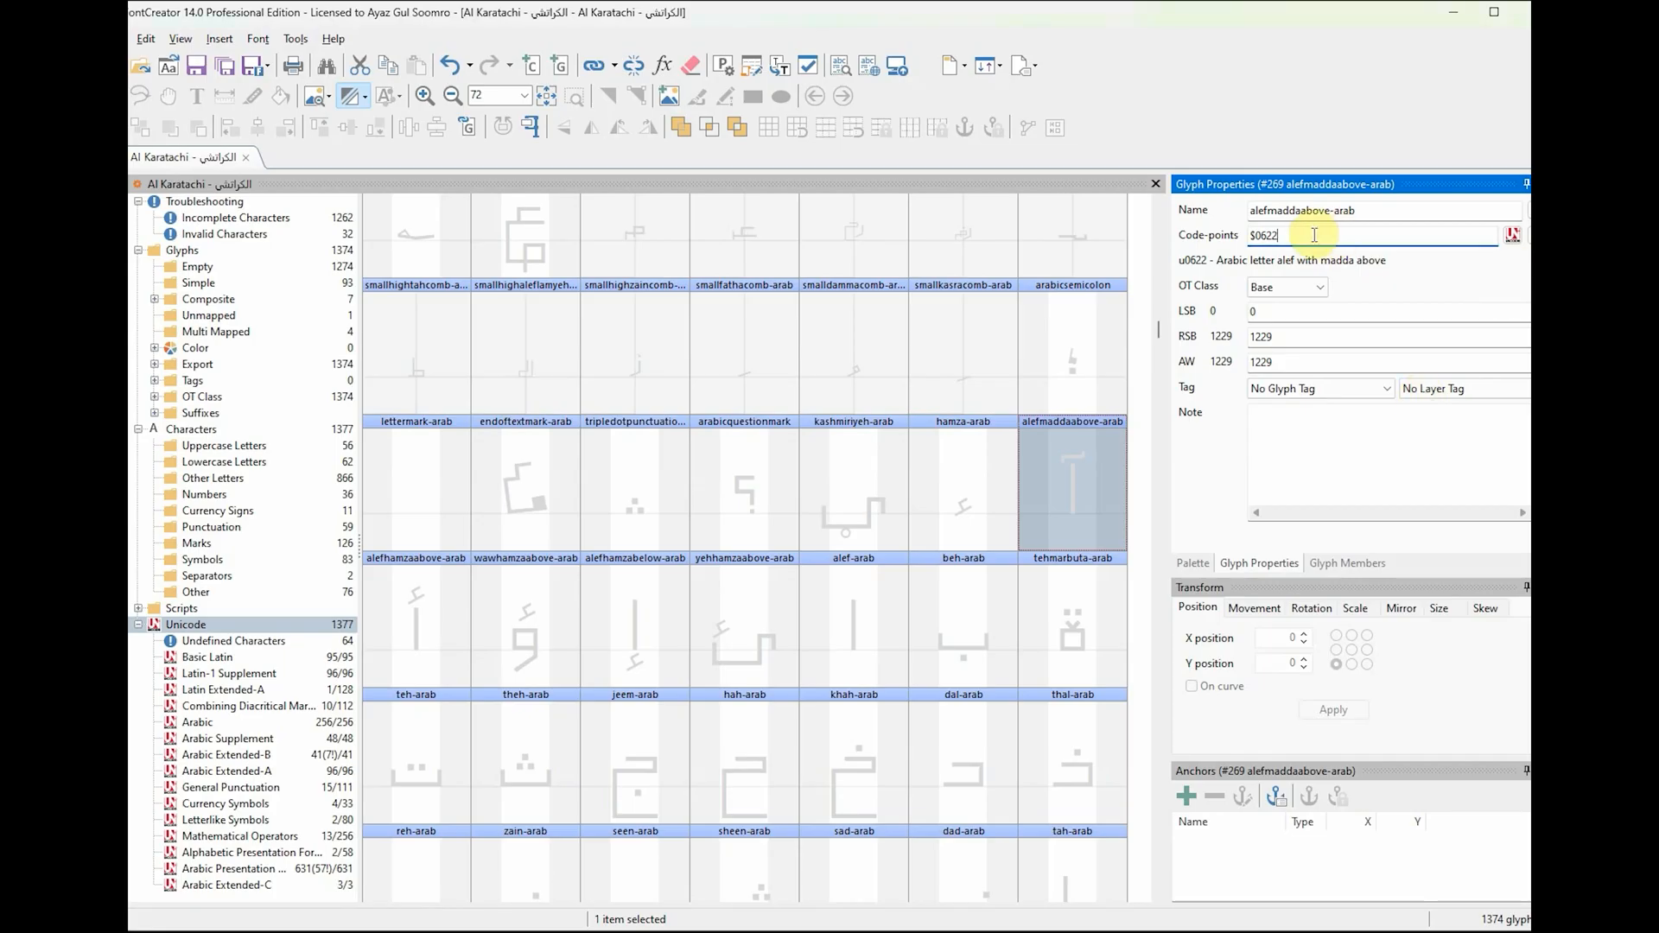
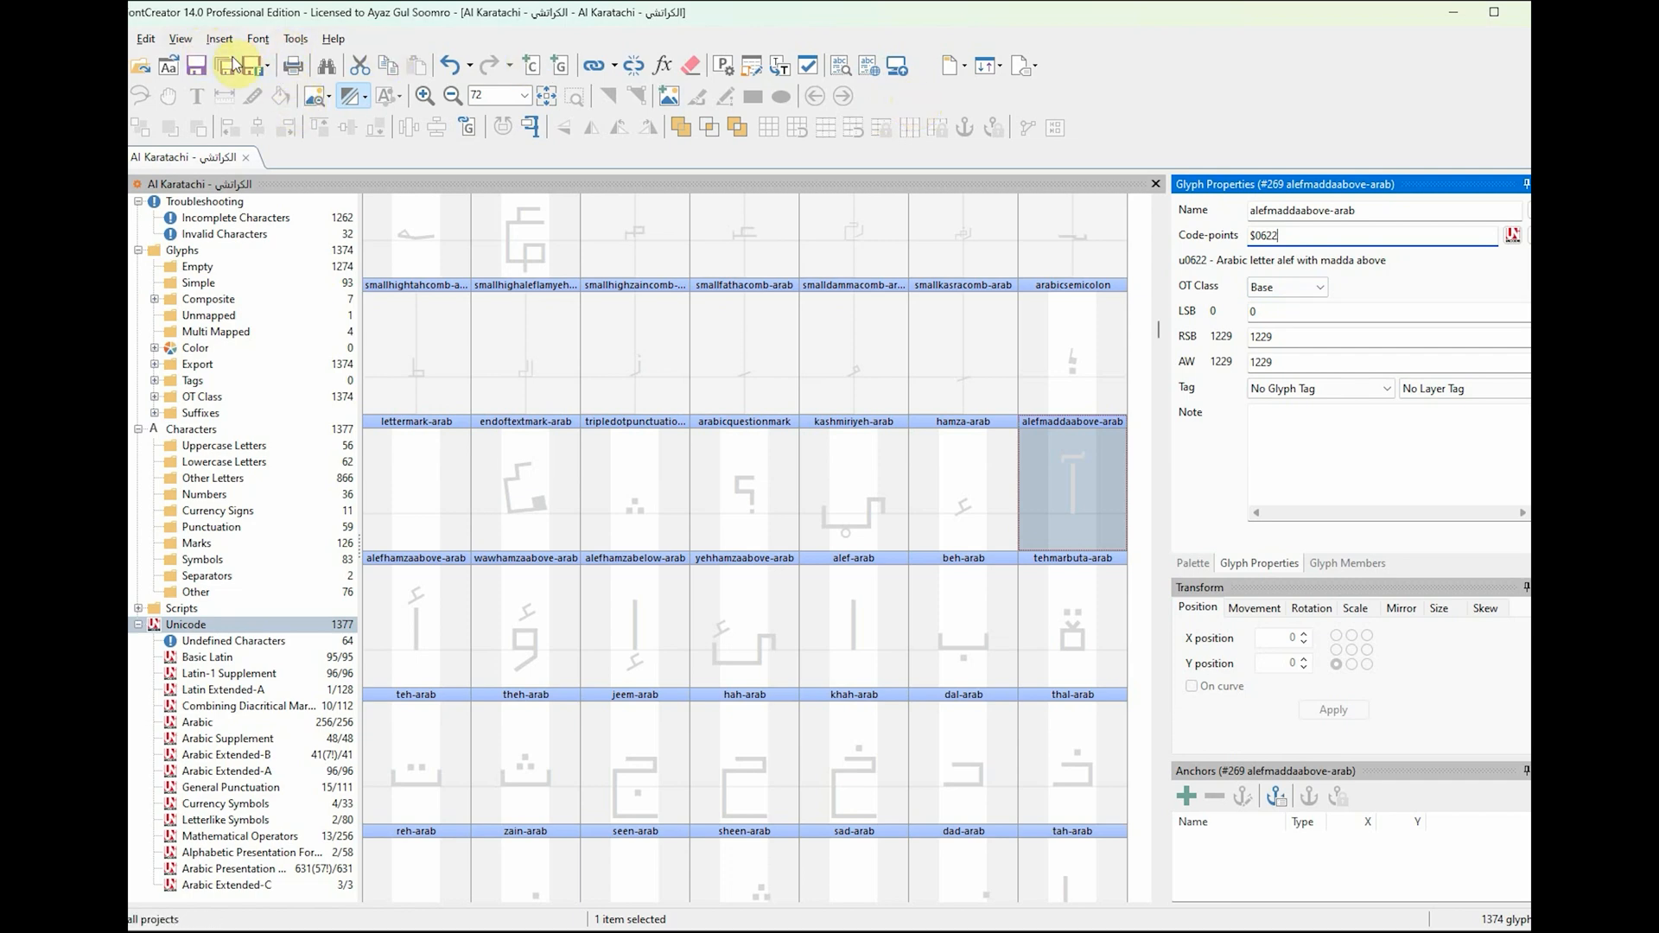
click(181, 40)
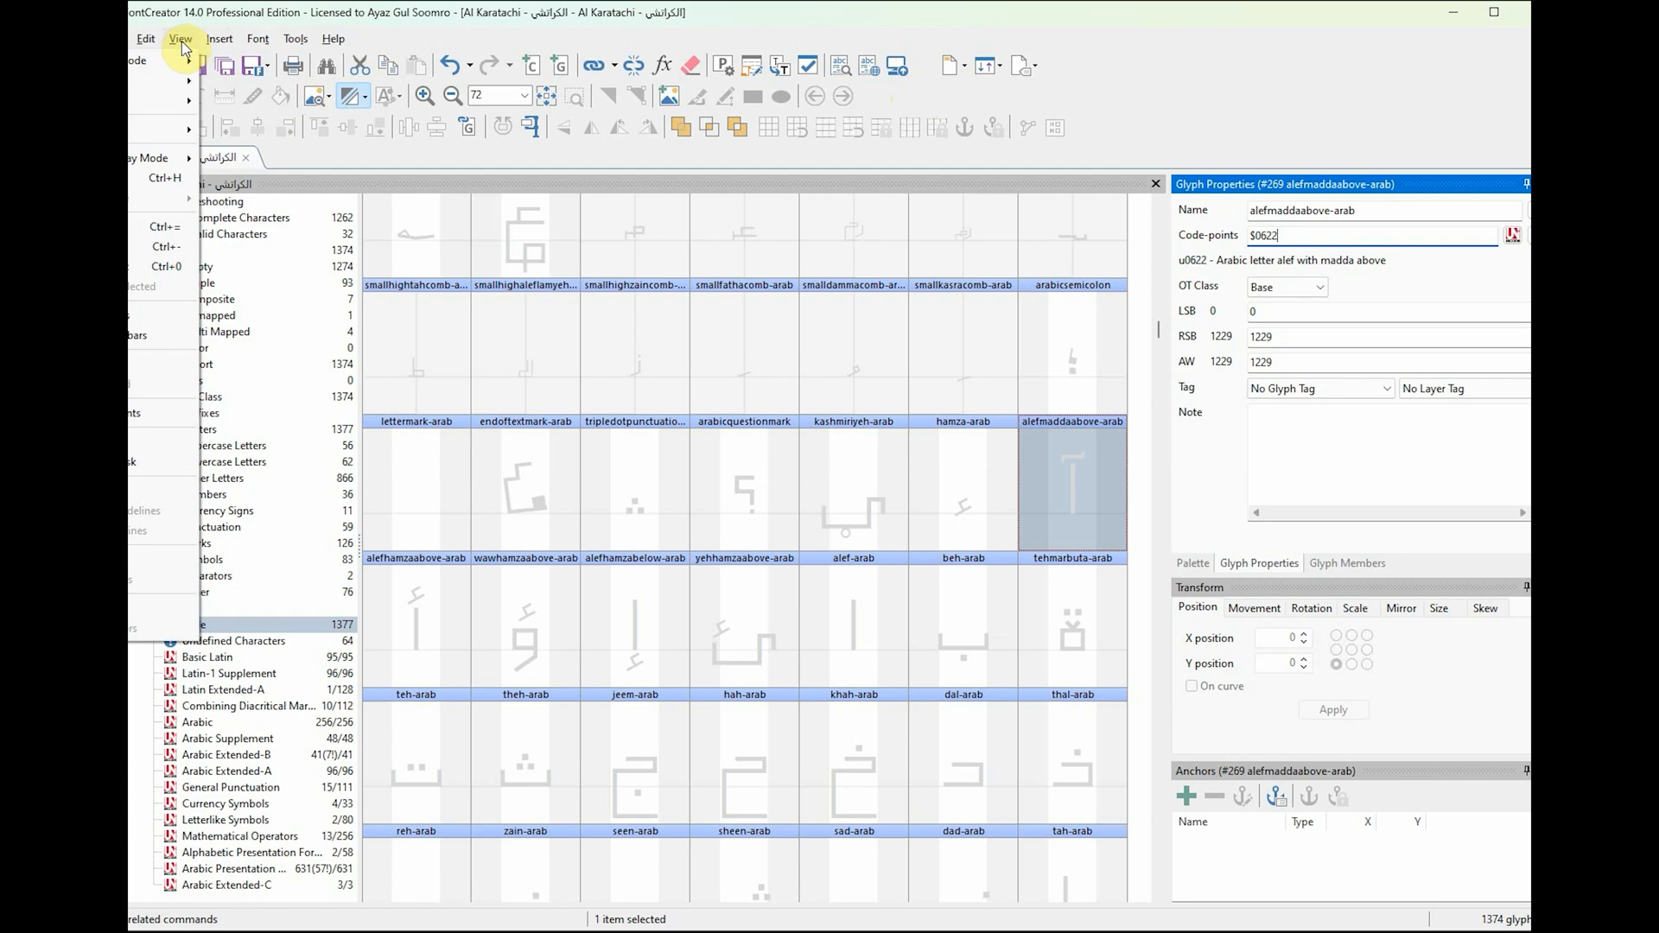
click(183, 40)
click(256, 39)
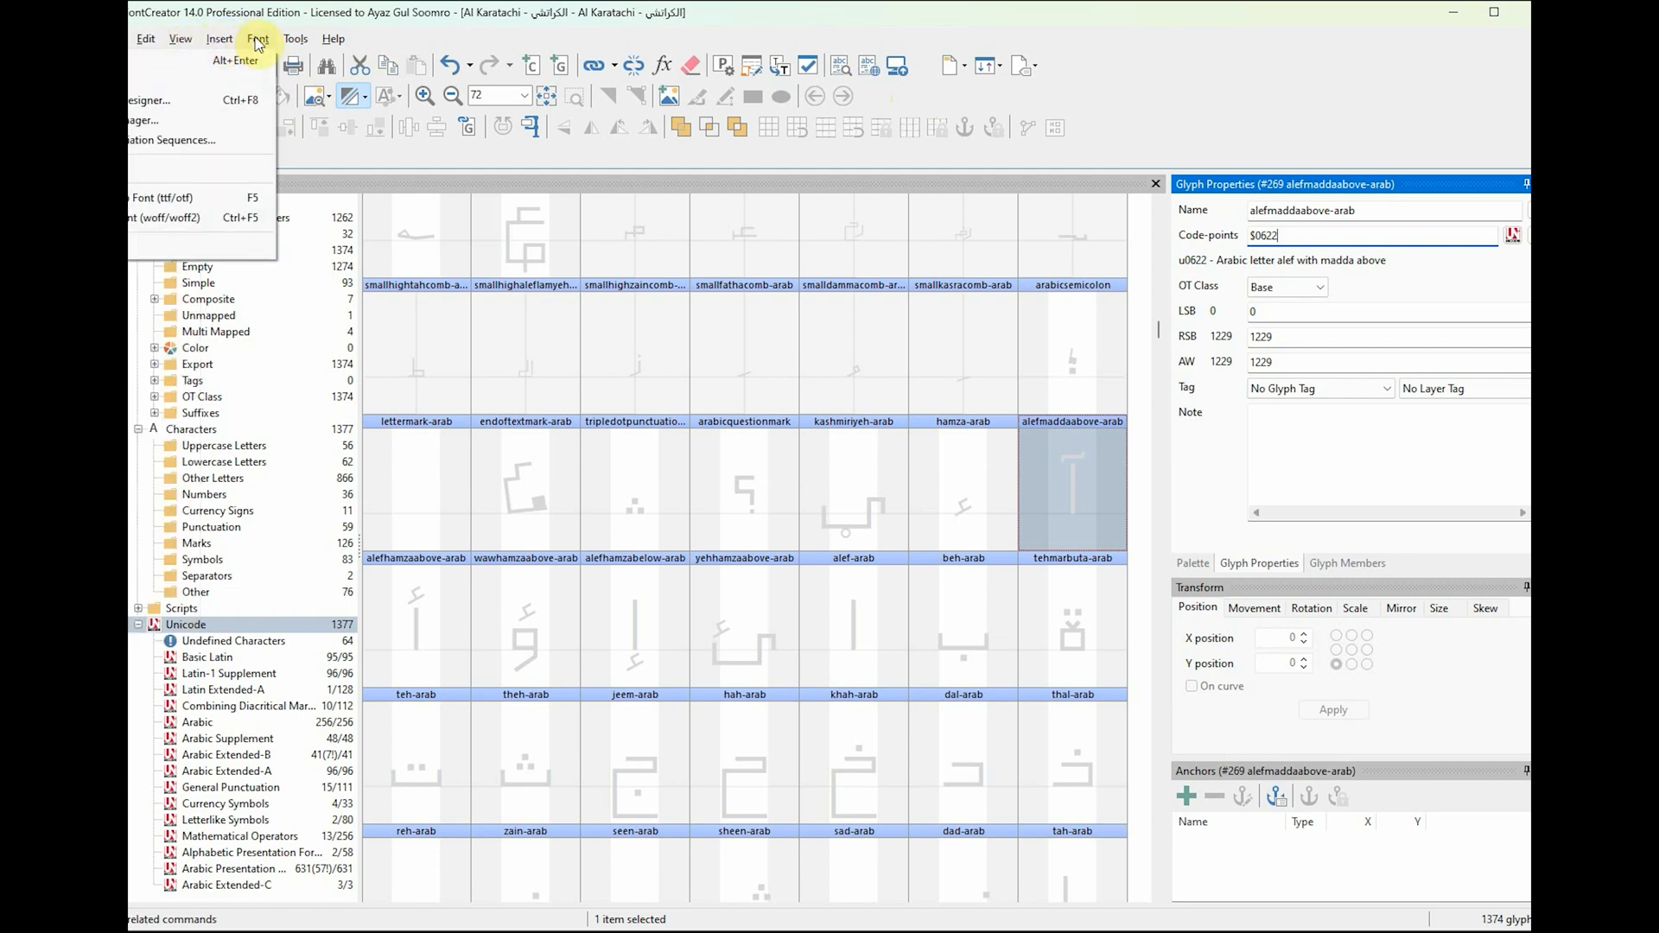
mouse_move(298, 40)
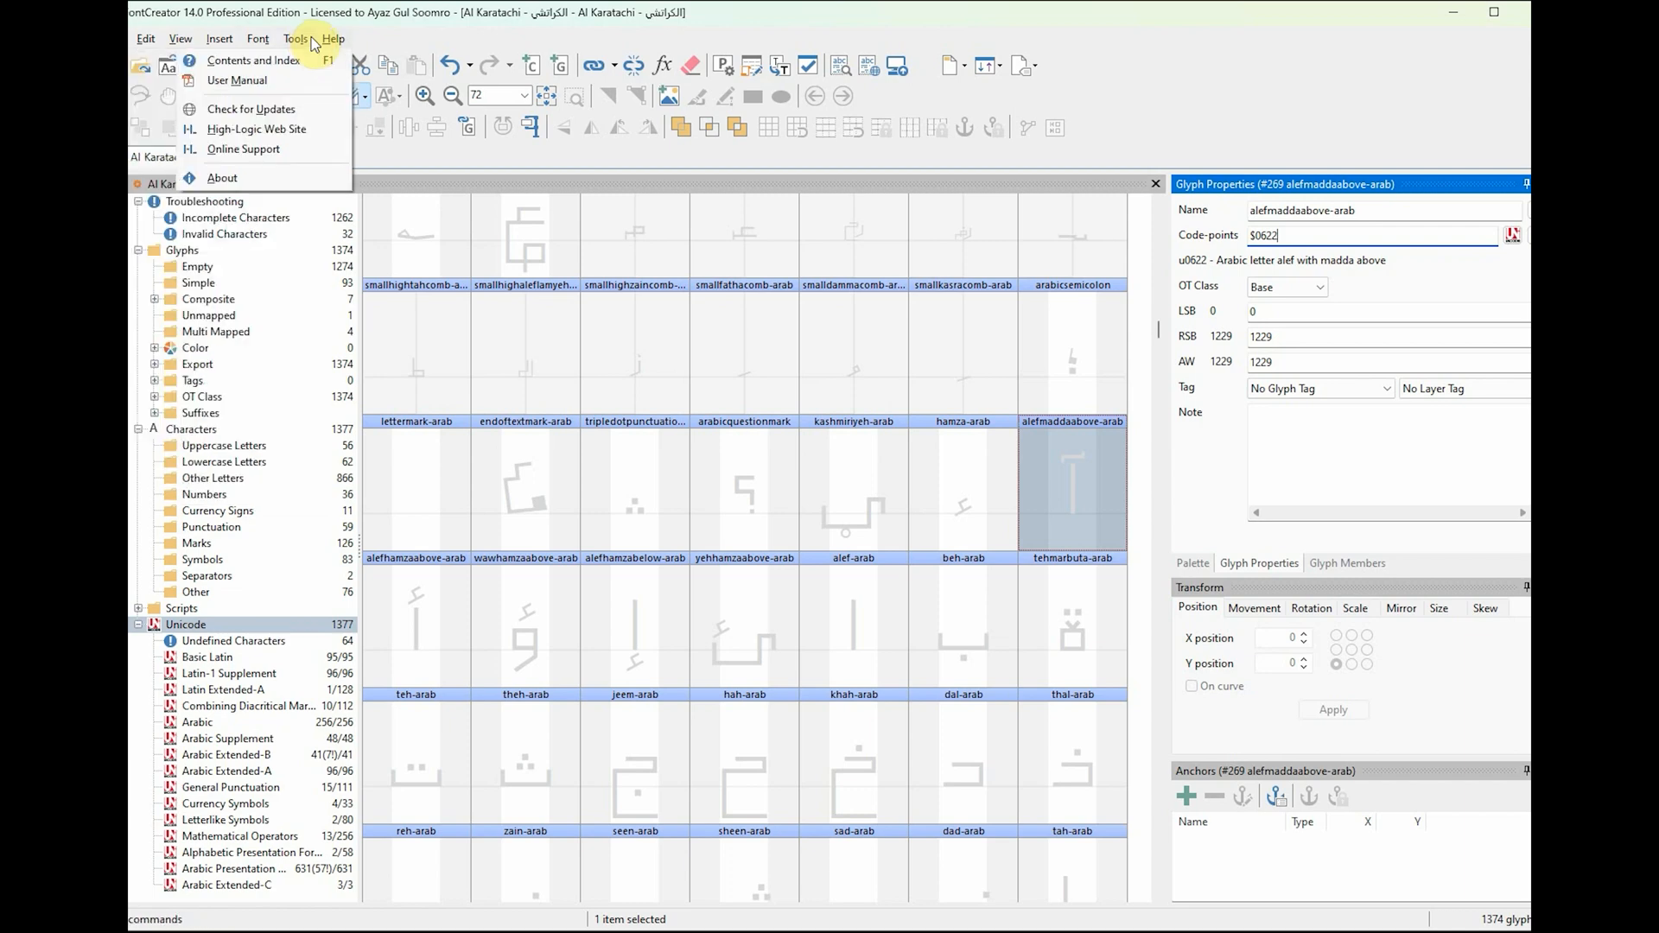
click(1230, 106)
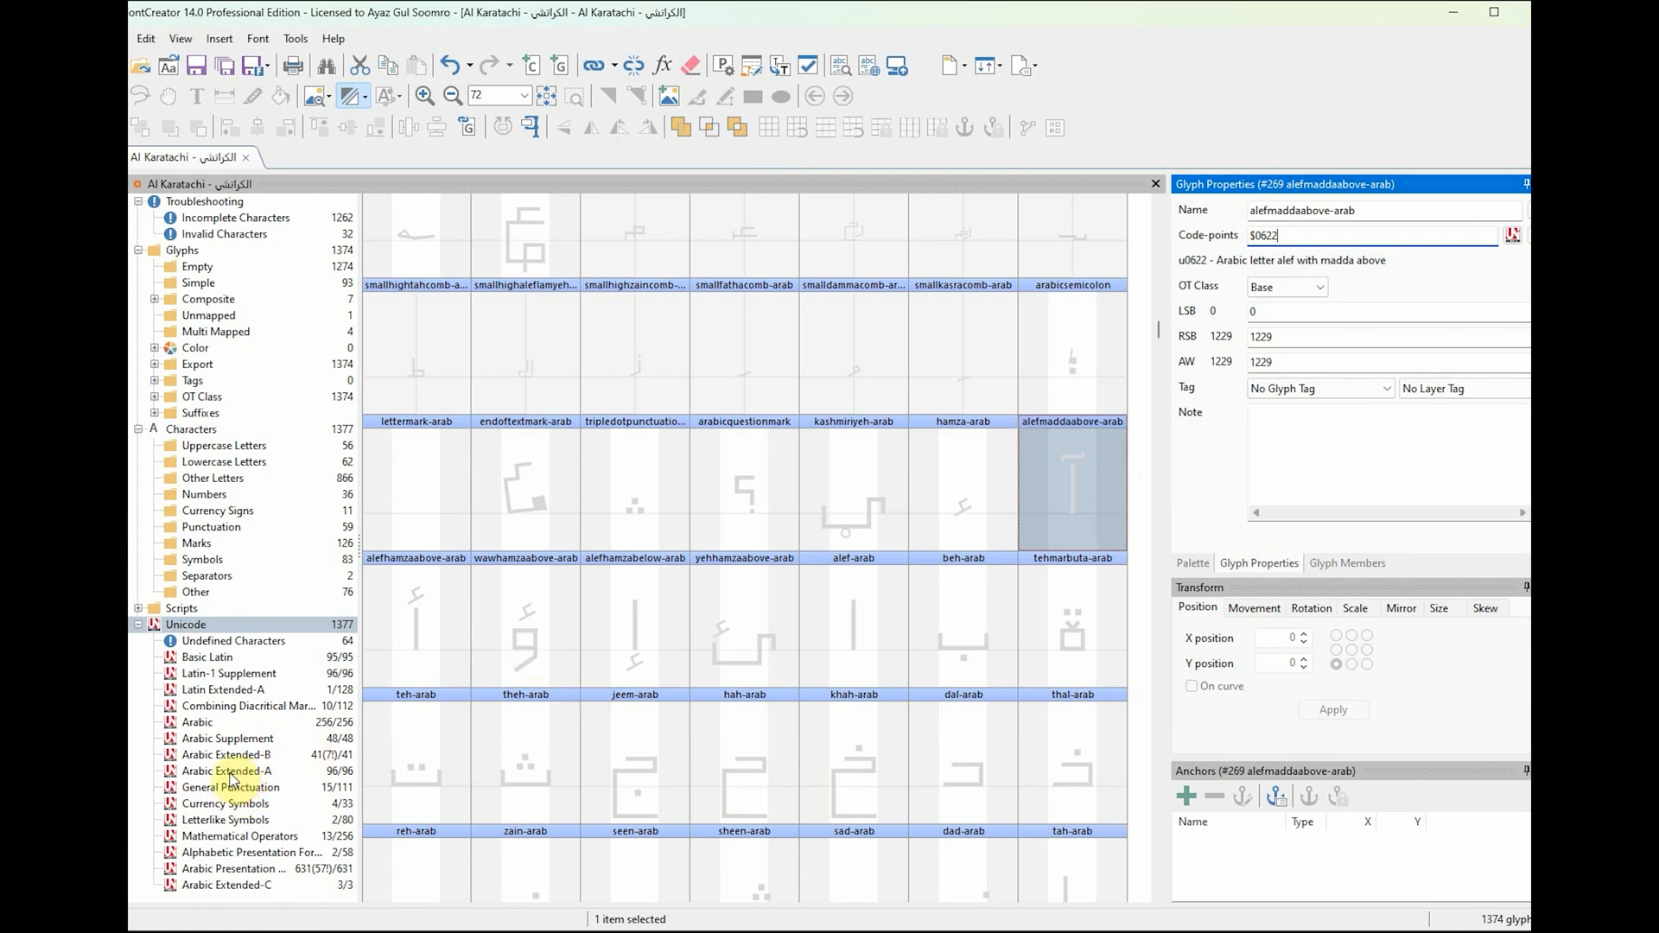
Step: Collapse the Characters category and check the Arabic Presentation Forms-A block before returning to the full Unicode category
click(185, 624)
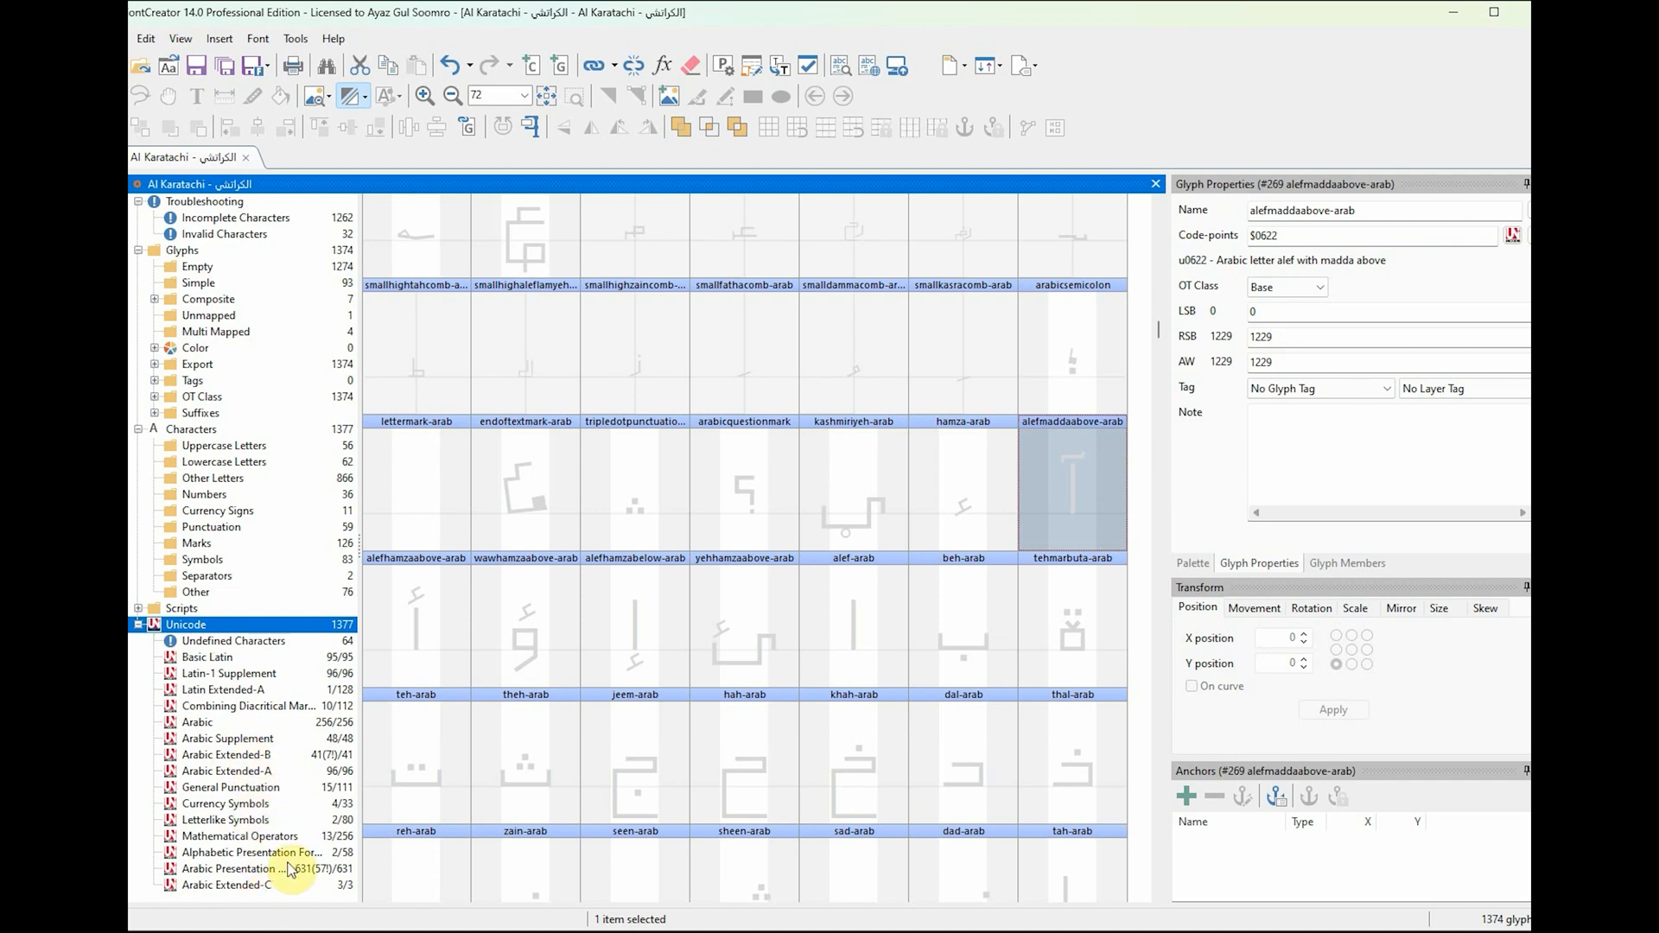
click(138, 430)
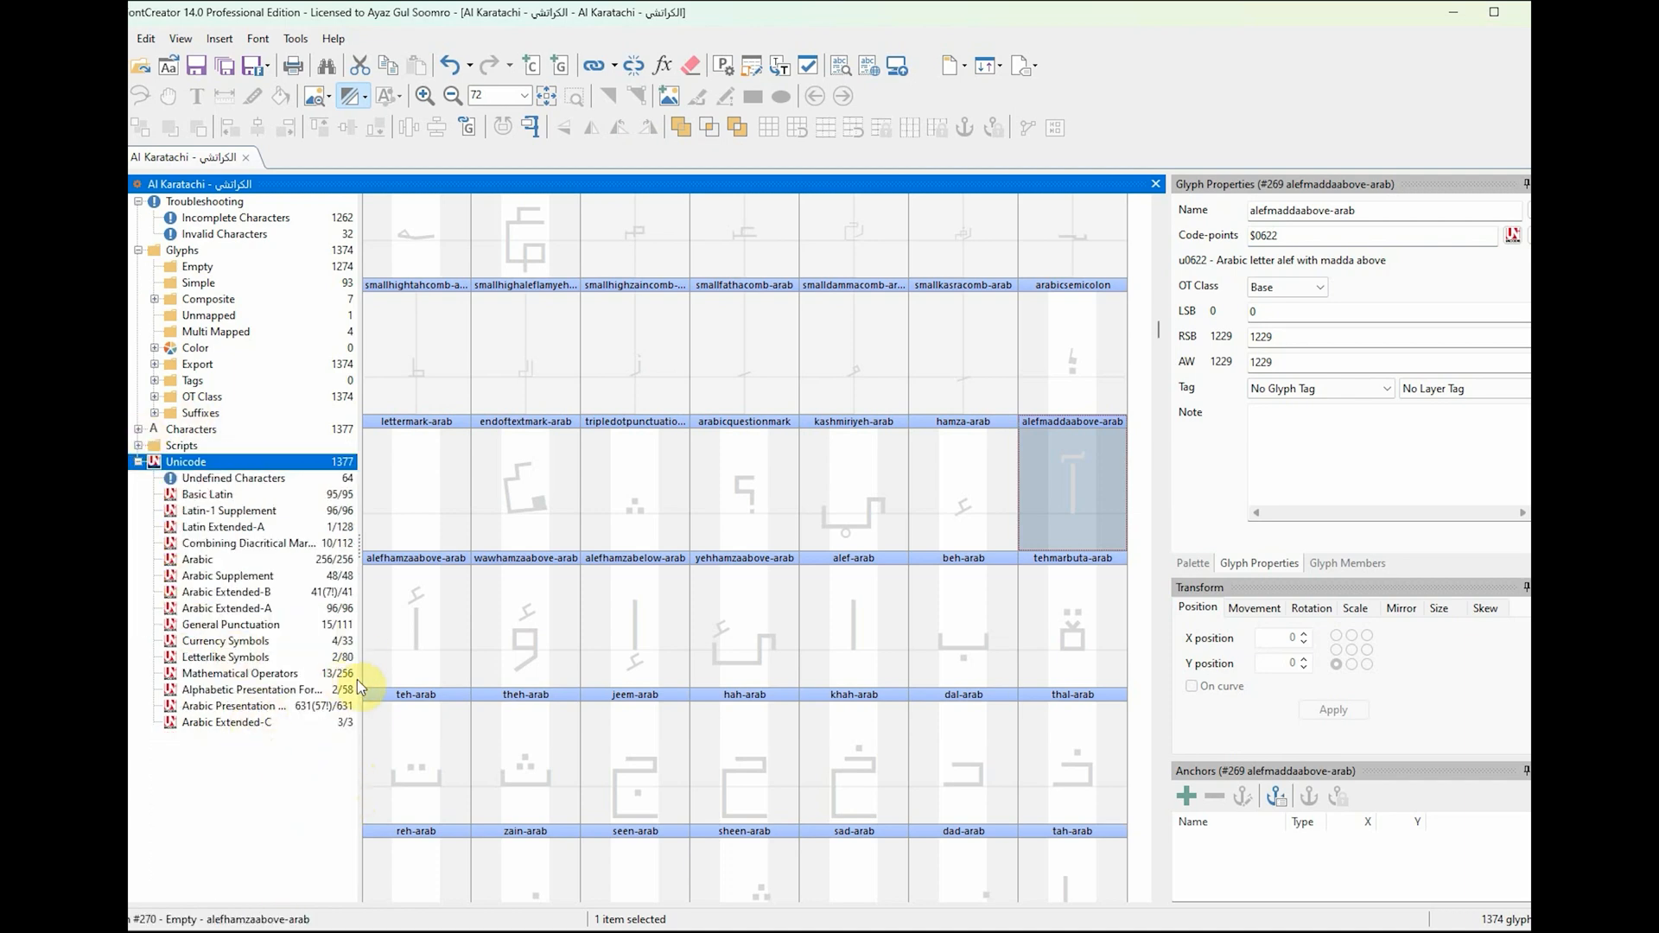
drag(360, 678, 419, 678)
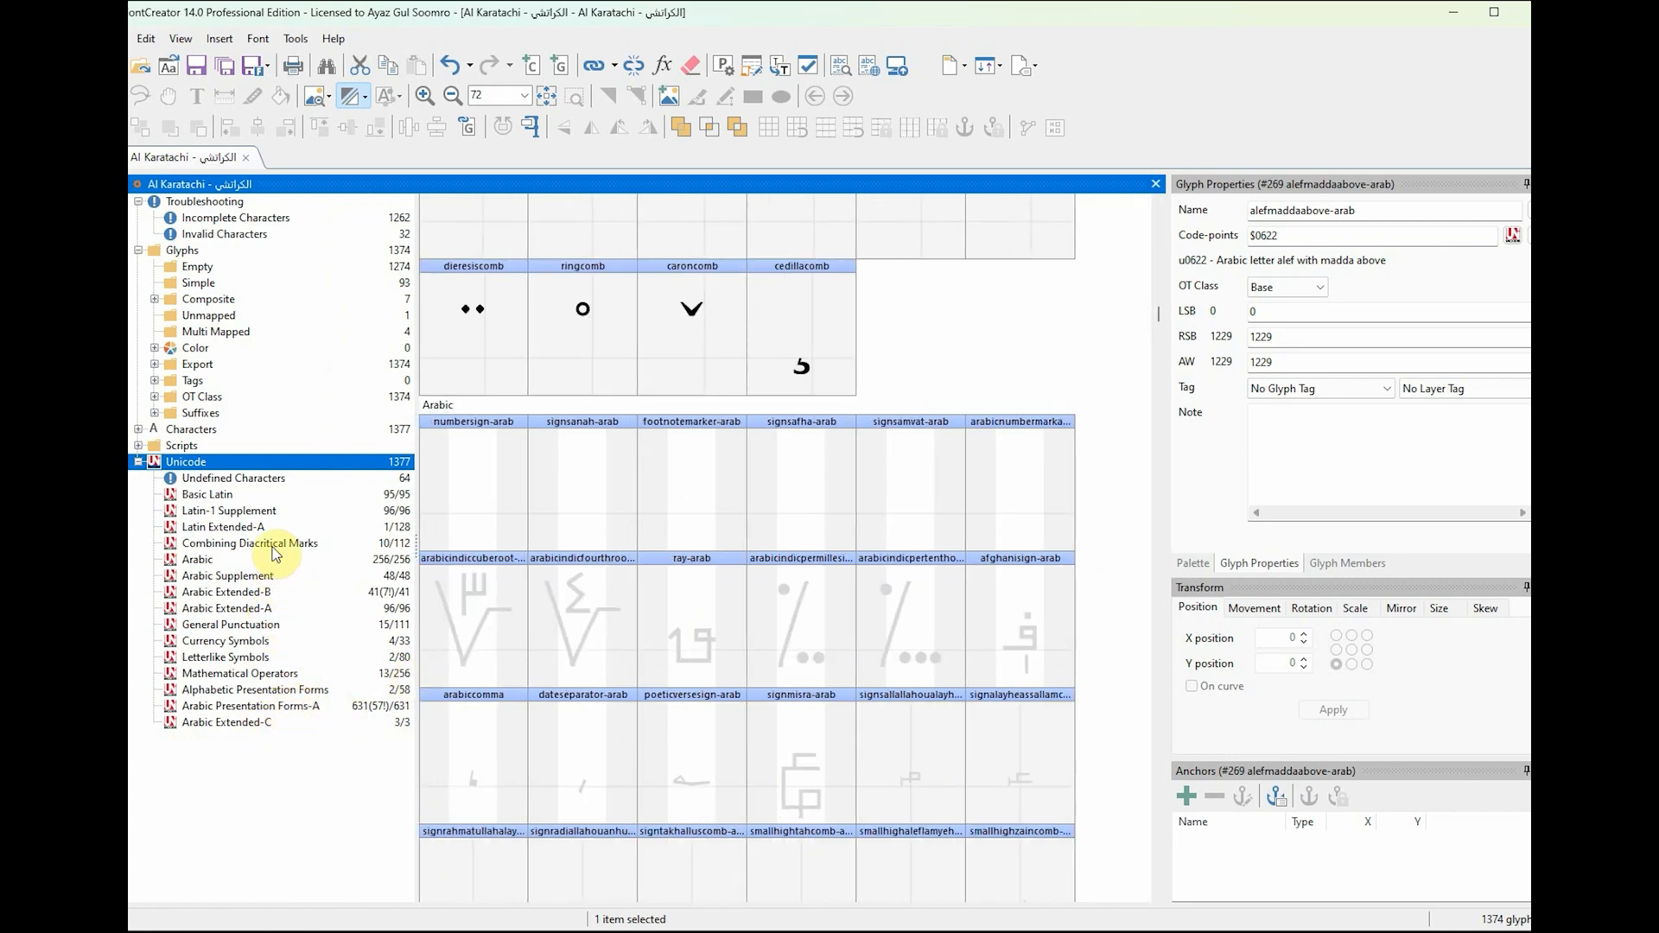
click(262, 707)
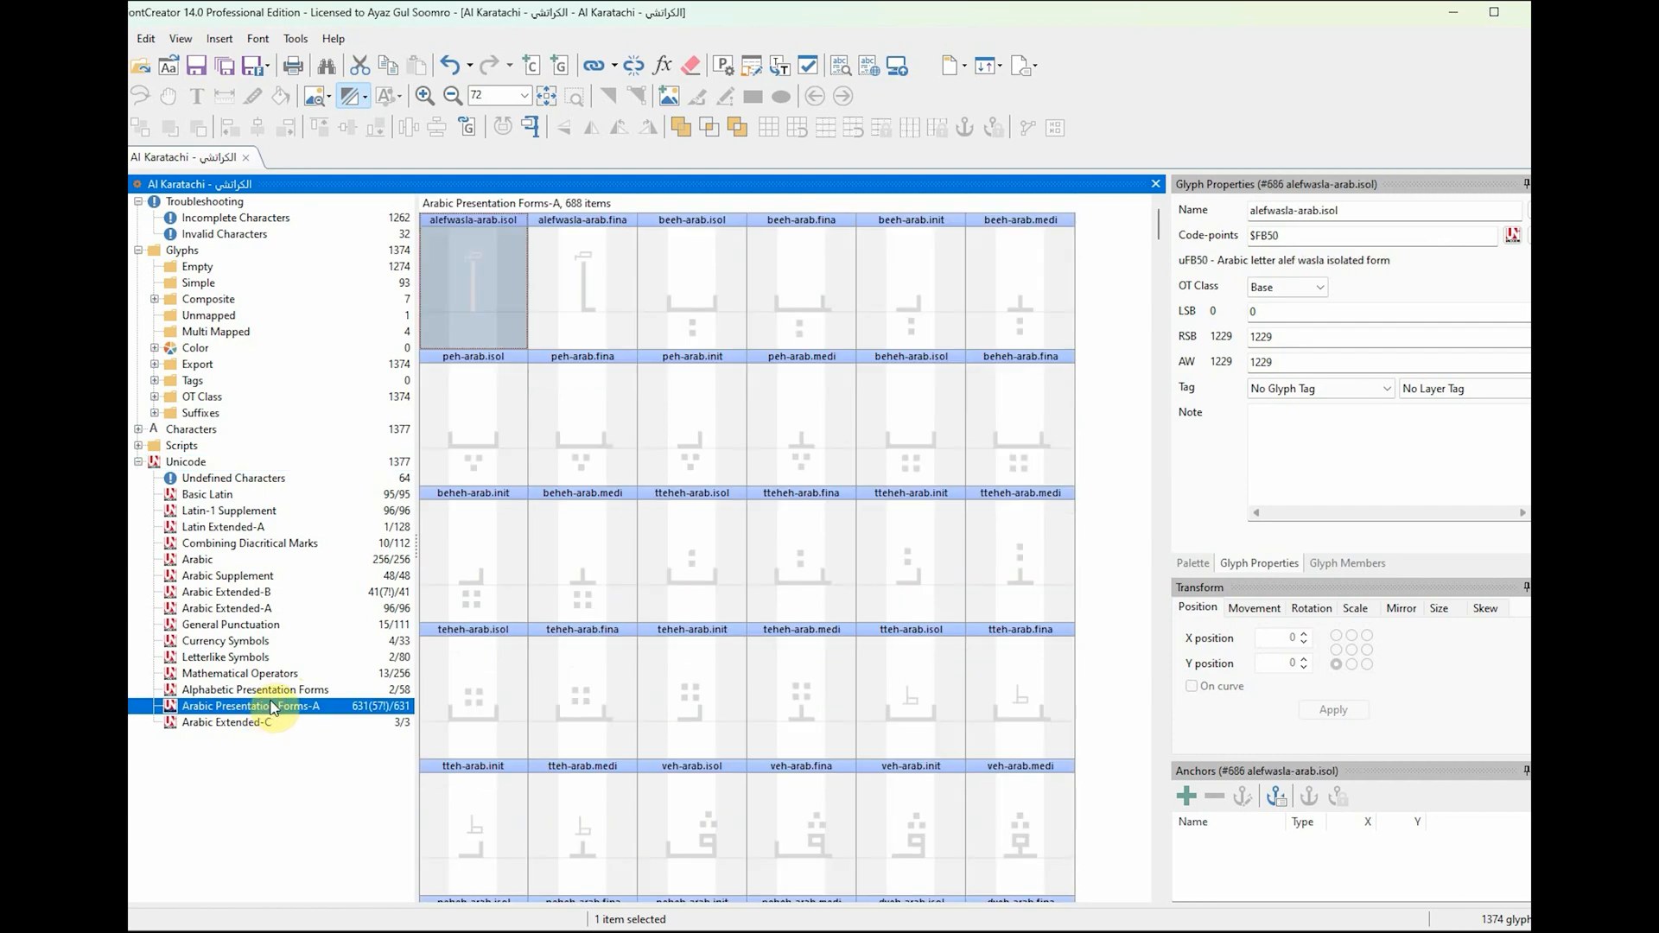
drag(416, 466, 348, 475)
click(185, 462)
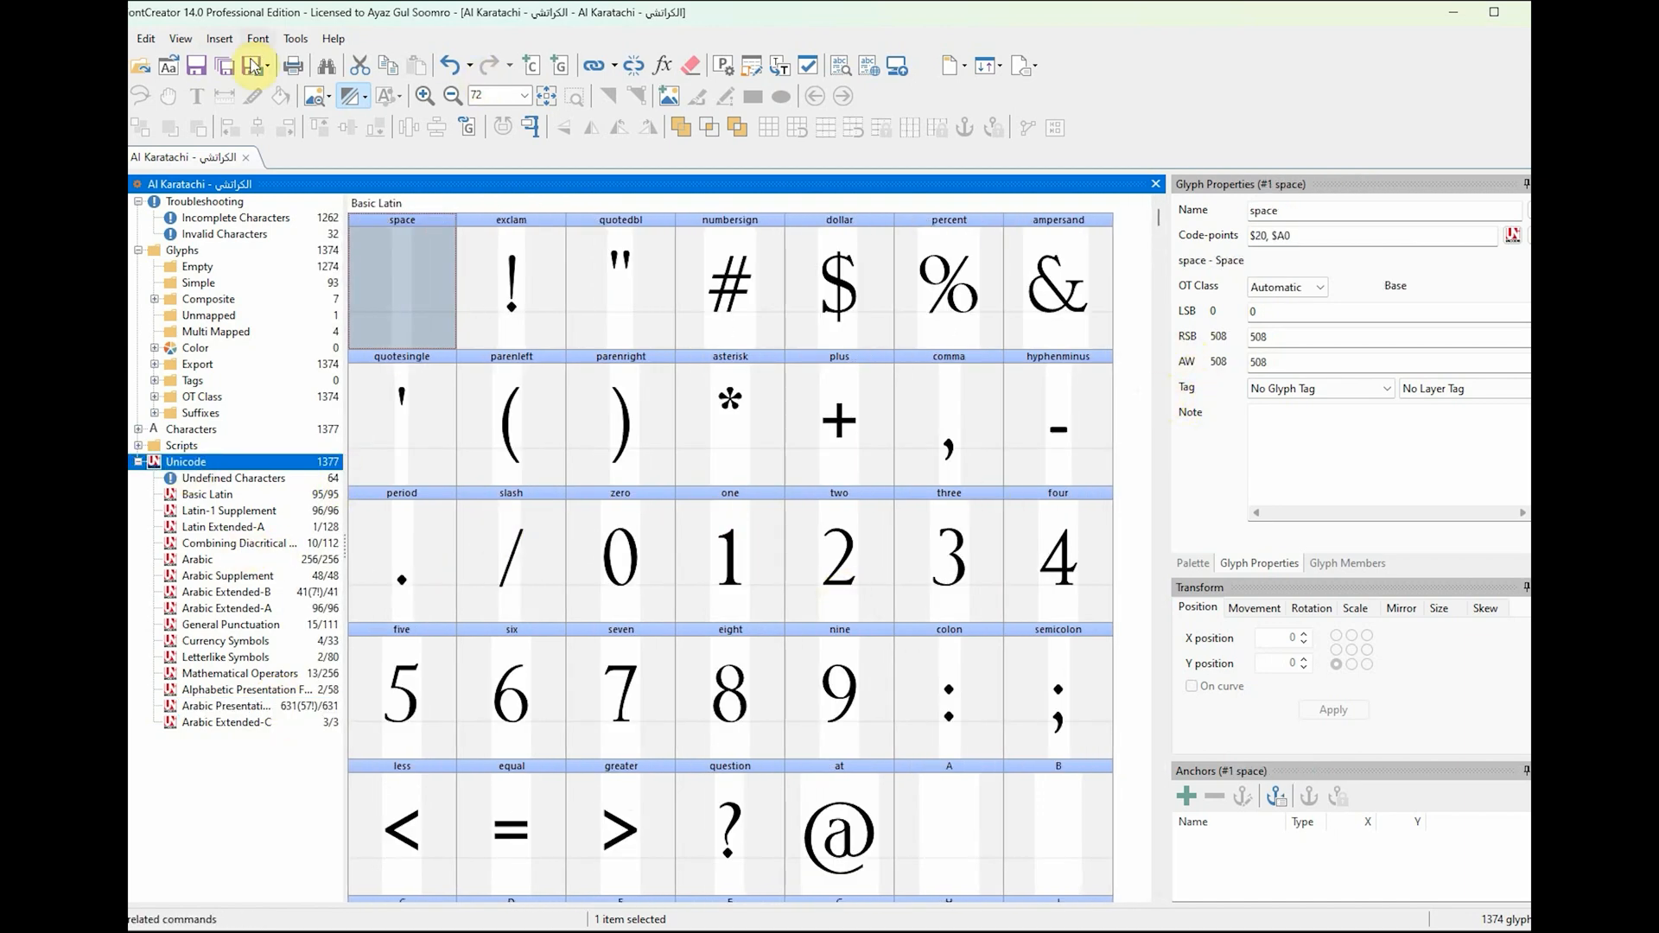
Step: Start inserting characters into the font and choose the Arabic Presentation Forms-B Unicode block
click(220, 41)
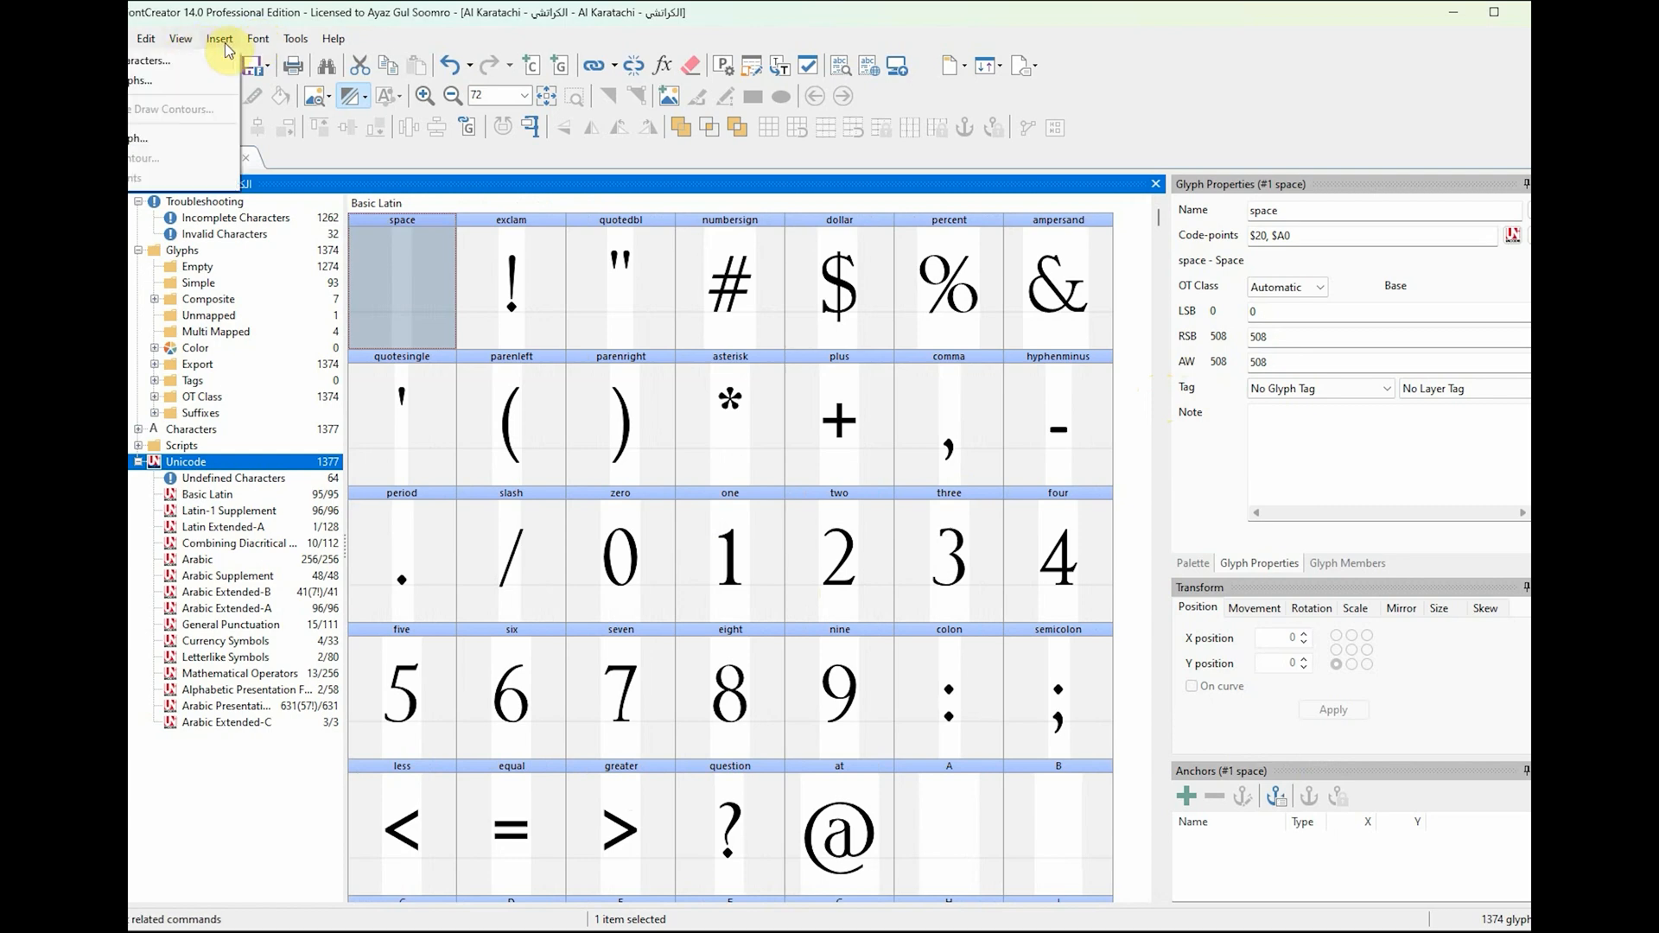
click(183, 62)
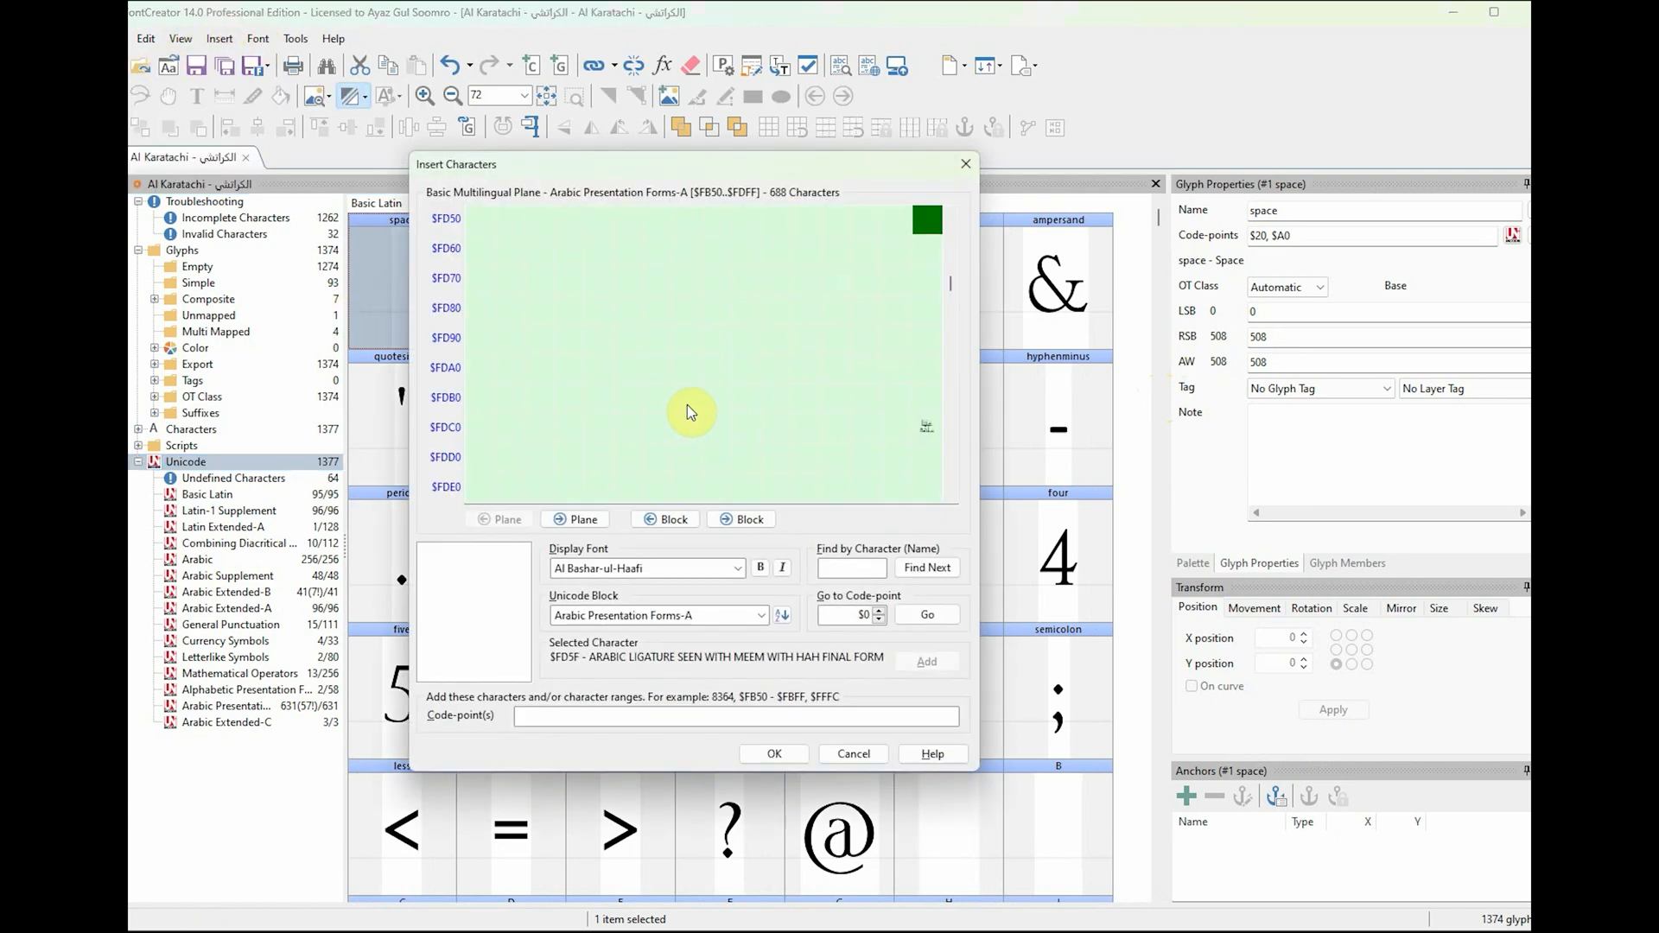
click(764, 615)
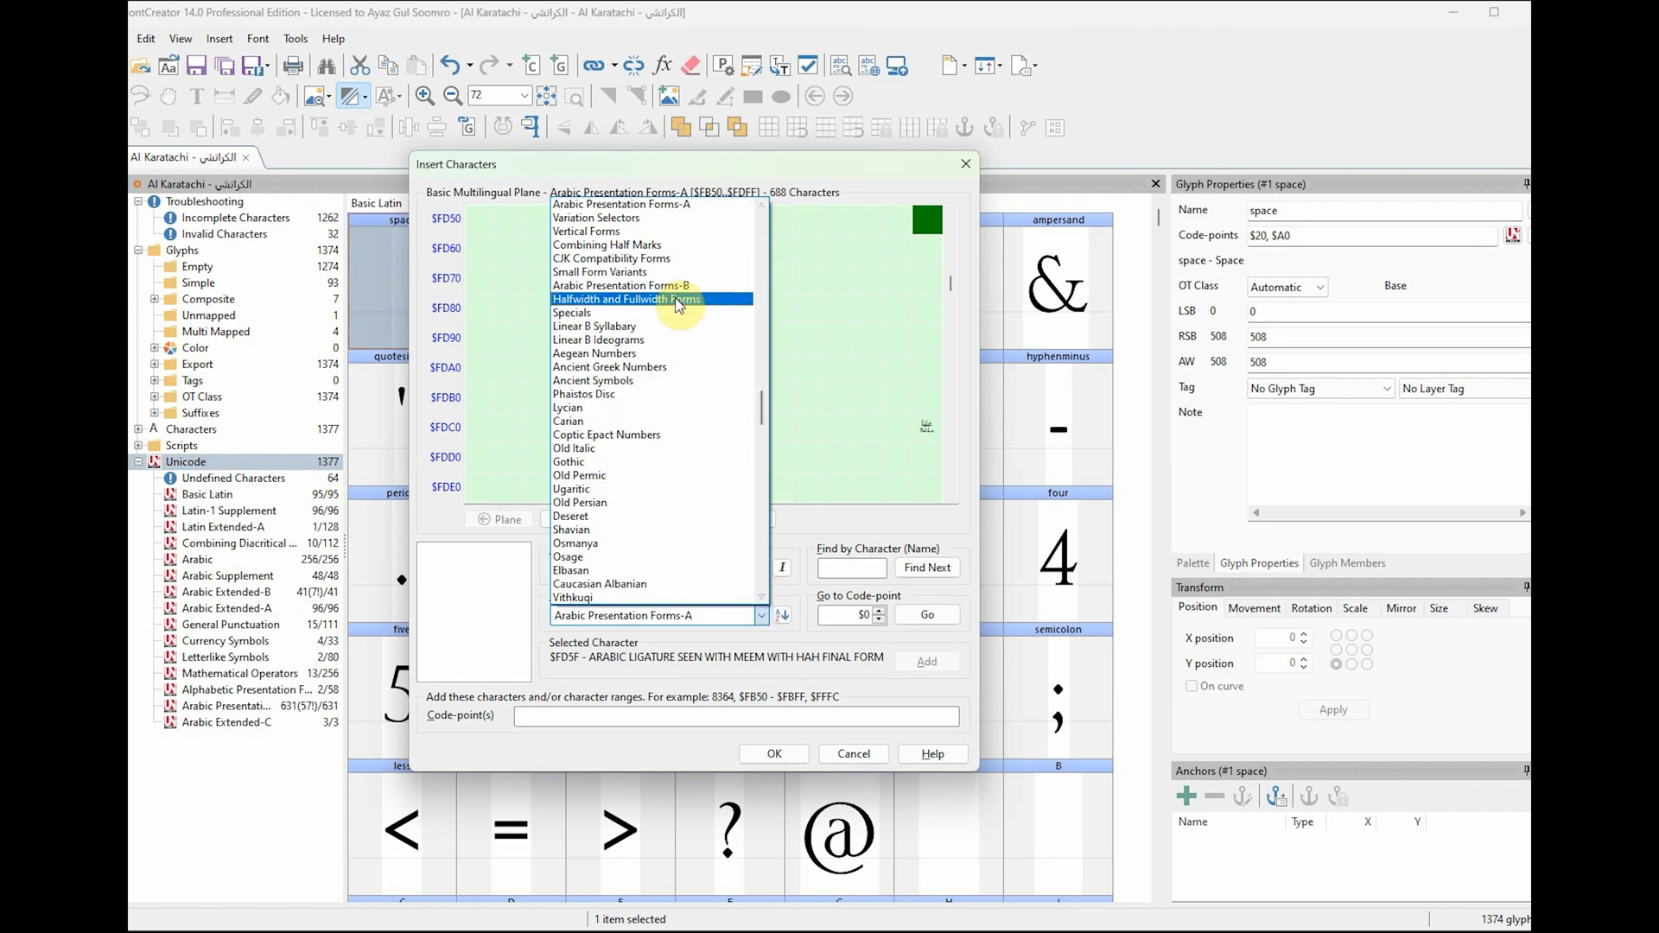
click(681, 292)
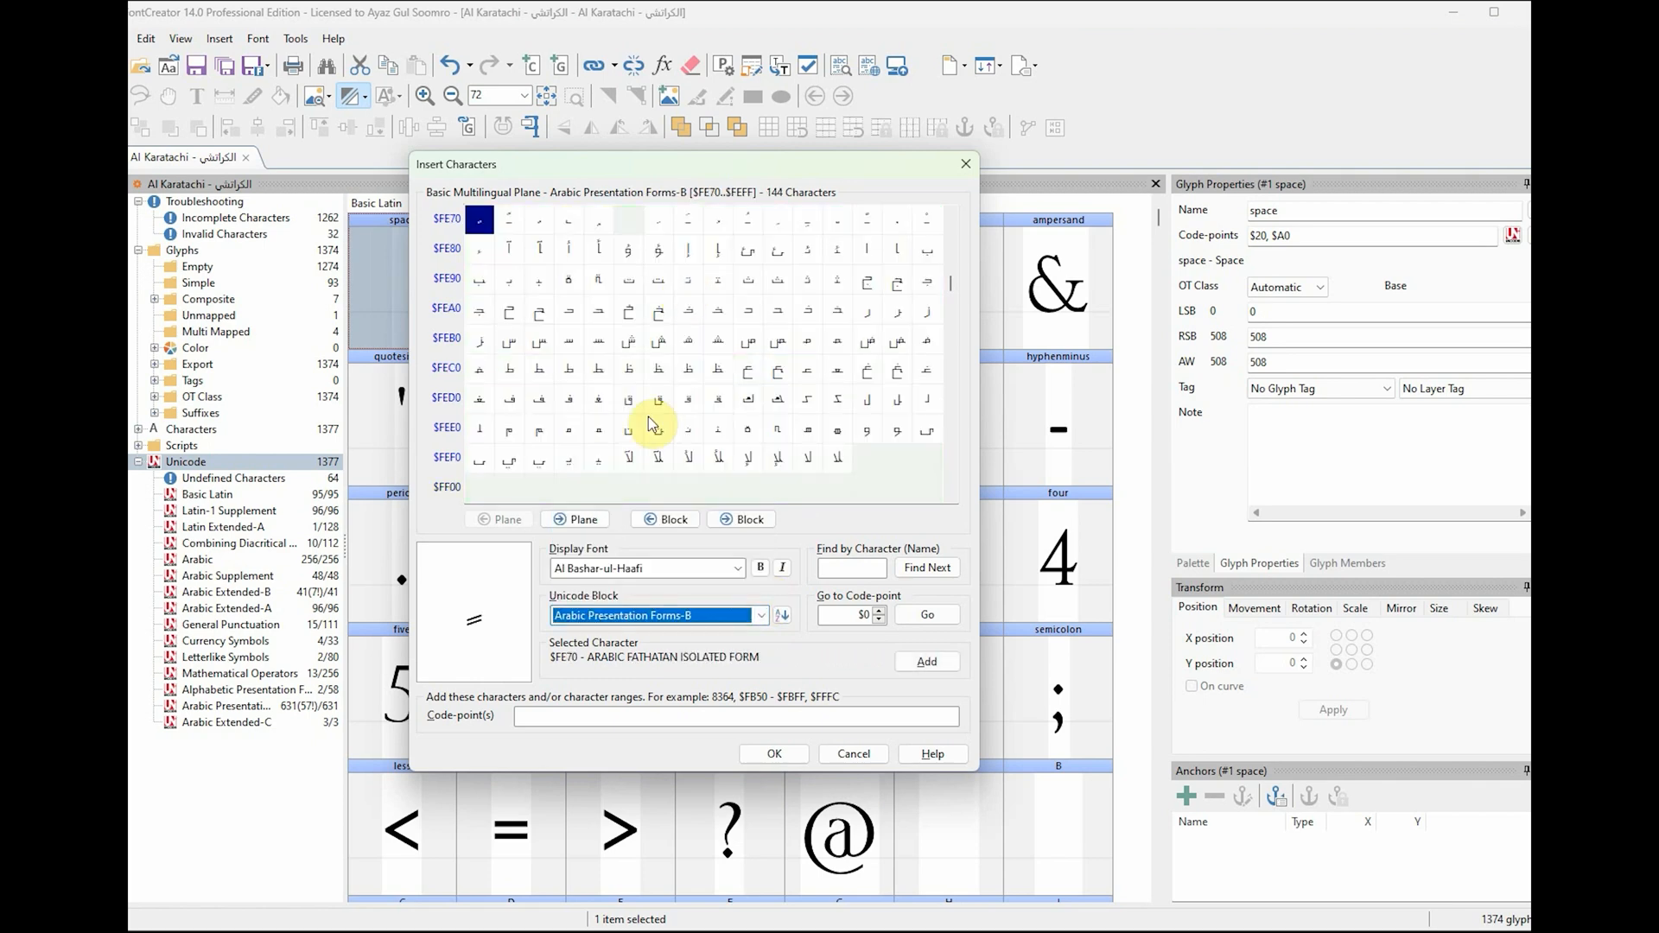
Step: Add the block's first and last characters, $FE70 and $FEFC, to the code-points for insertion
double_click(480, 227)
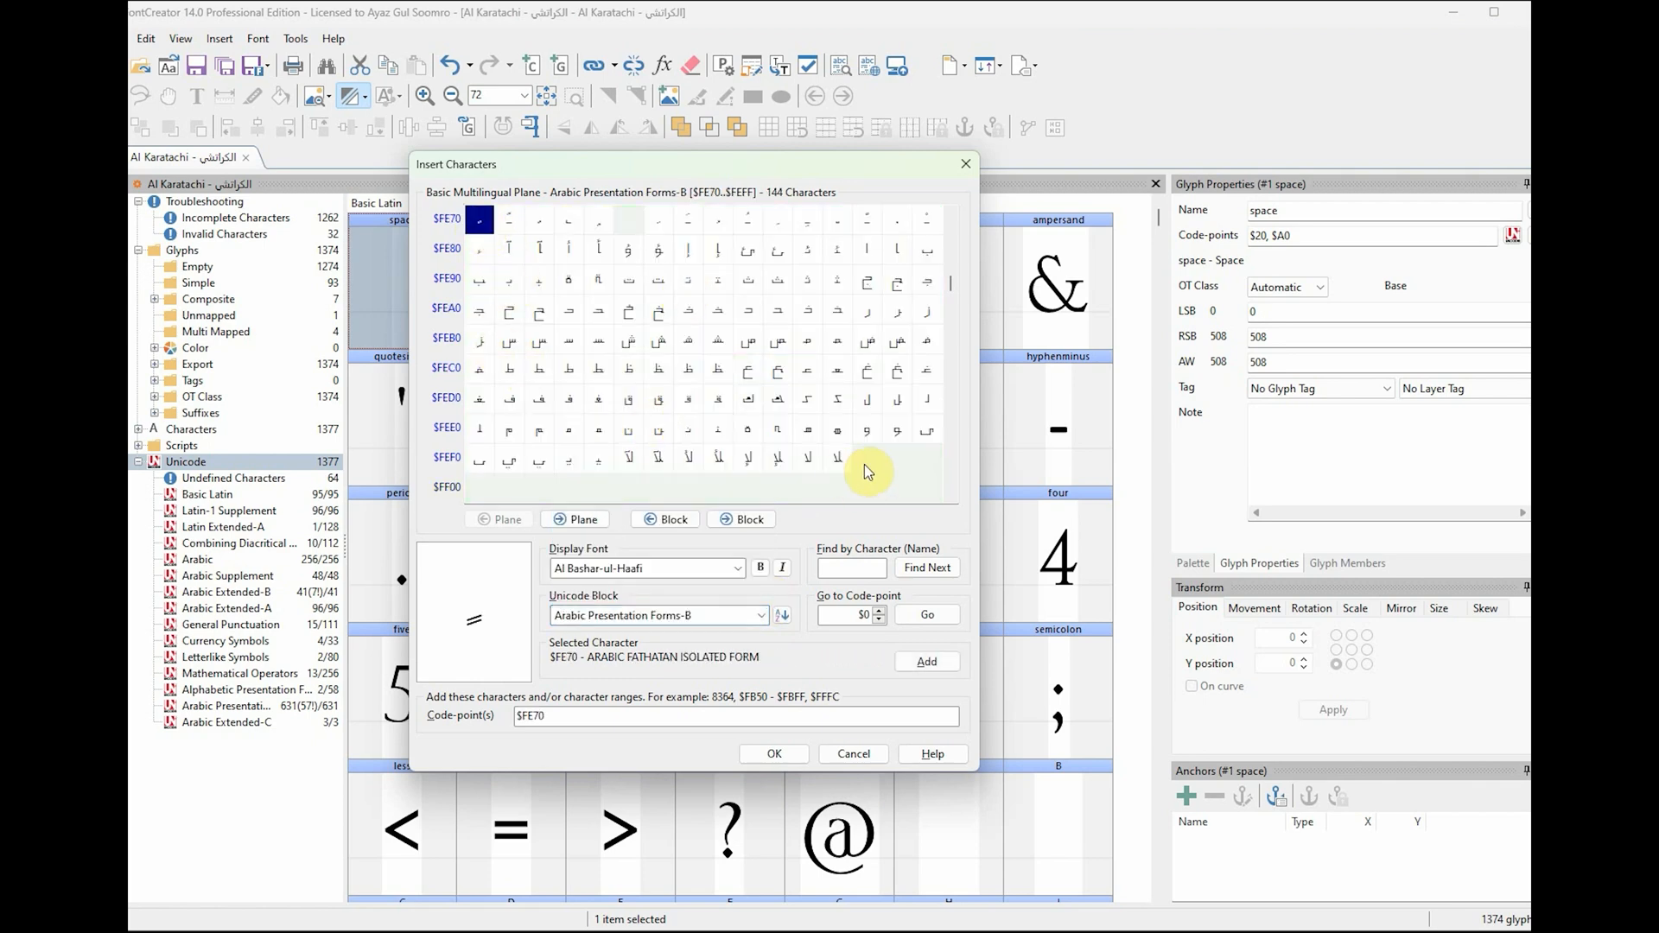
double_click(838, 459)
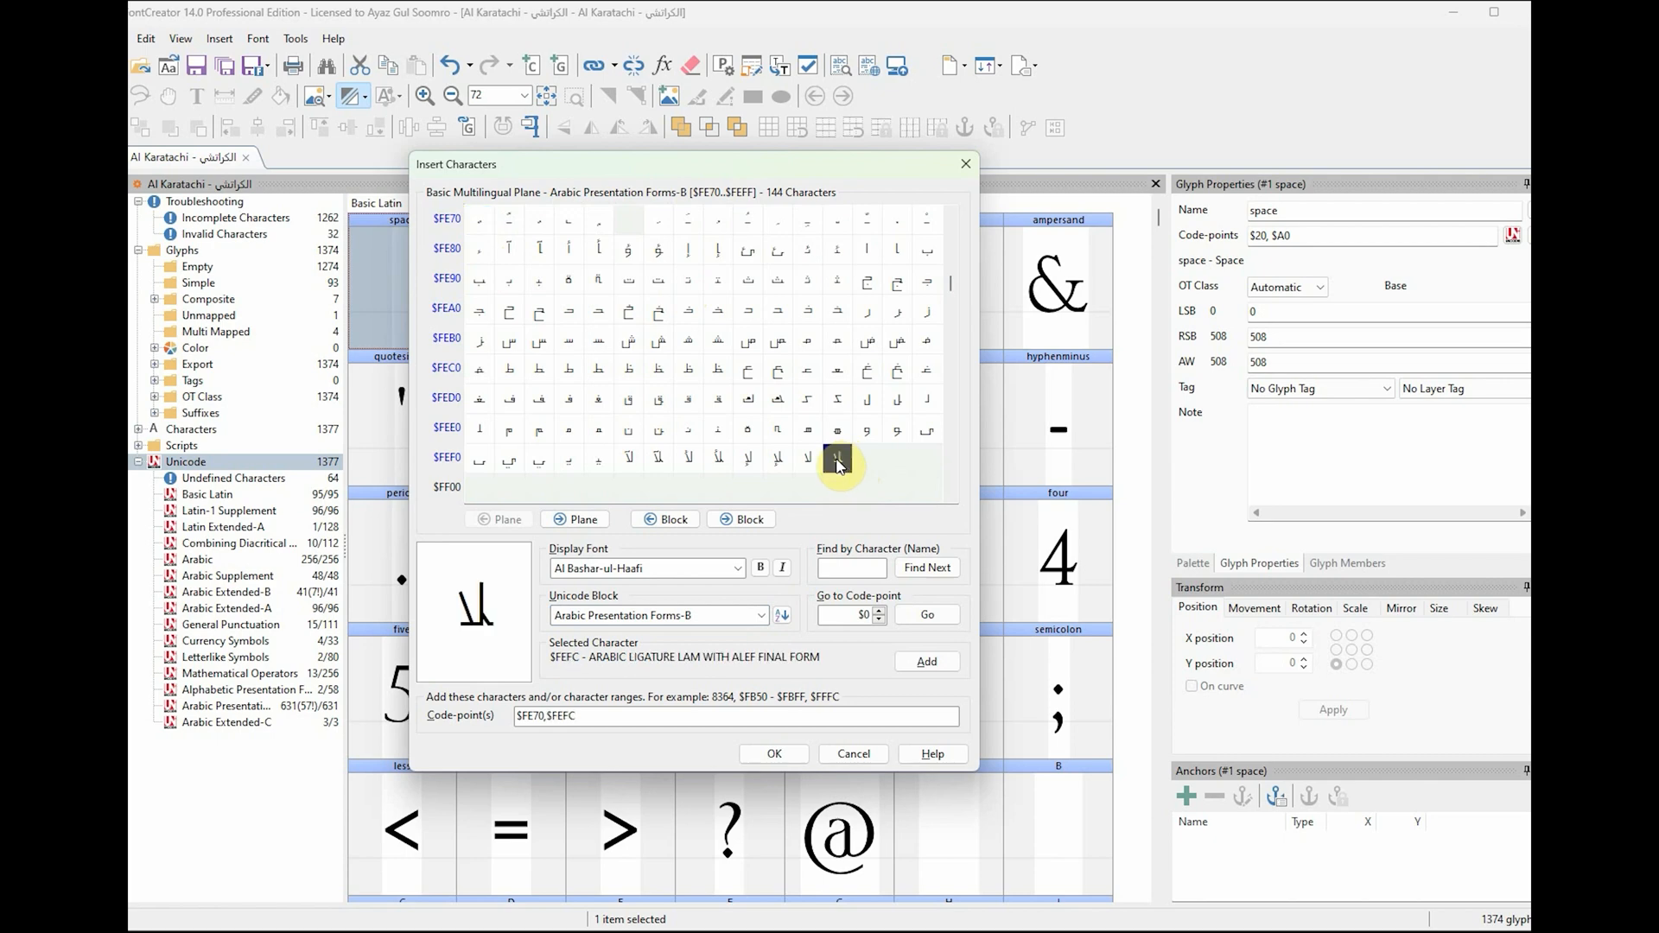
click(479, 221)
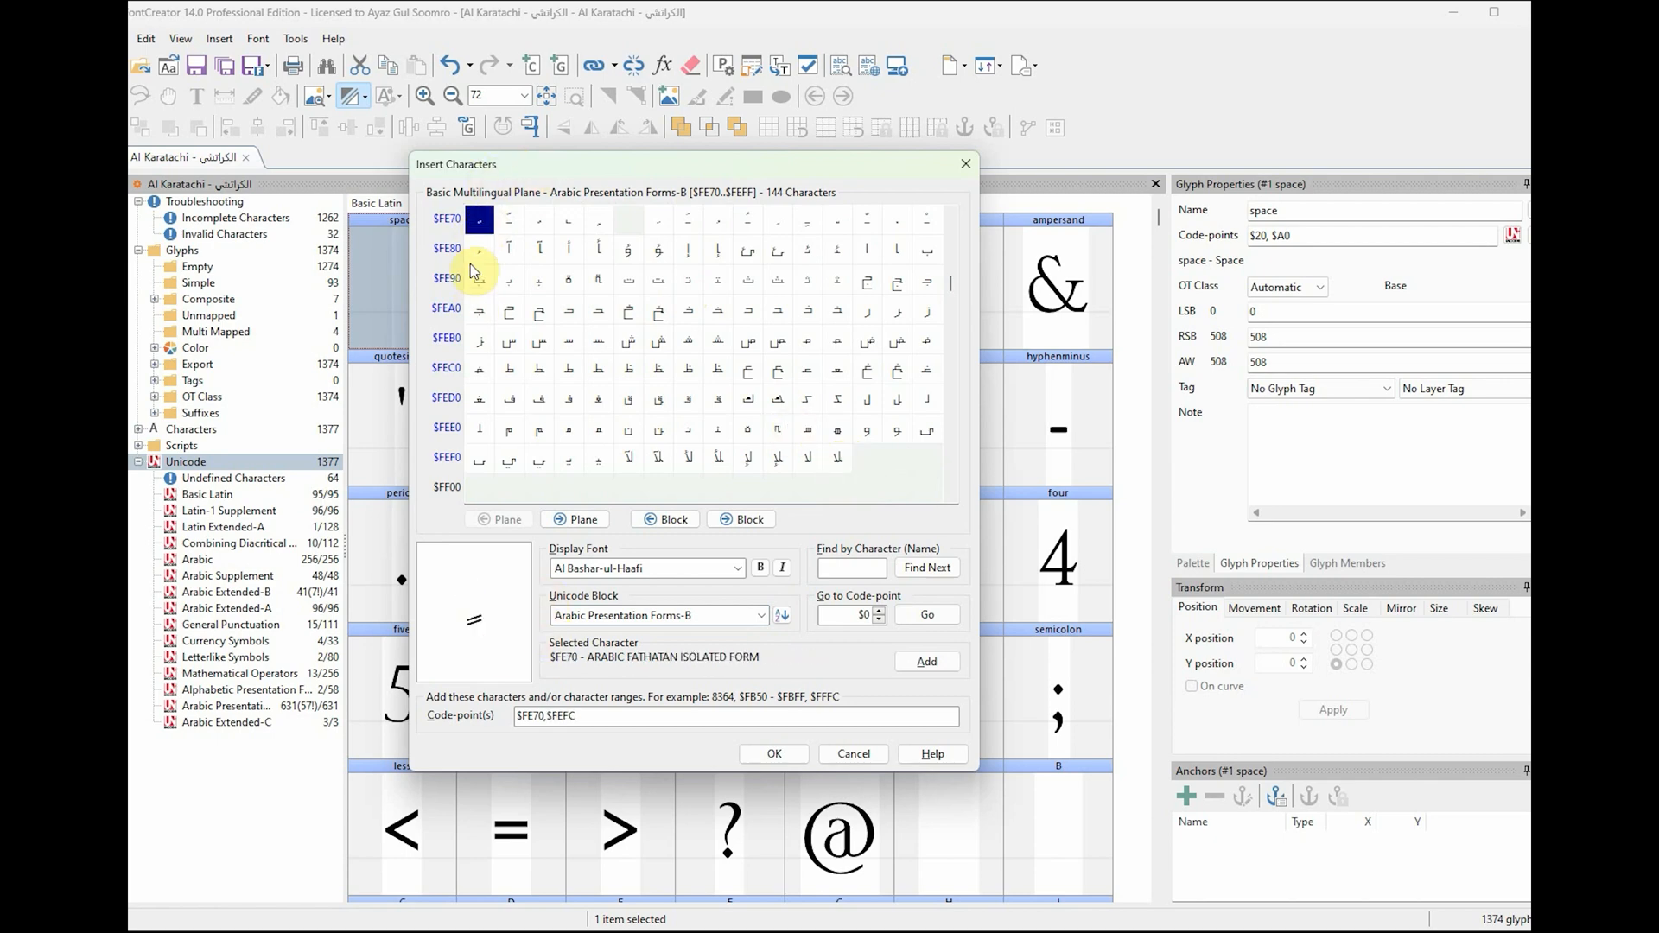
Step: Check the block's last code-point in the Arabic Presentation Forms-B chart in Edge
click(575, 930)
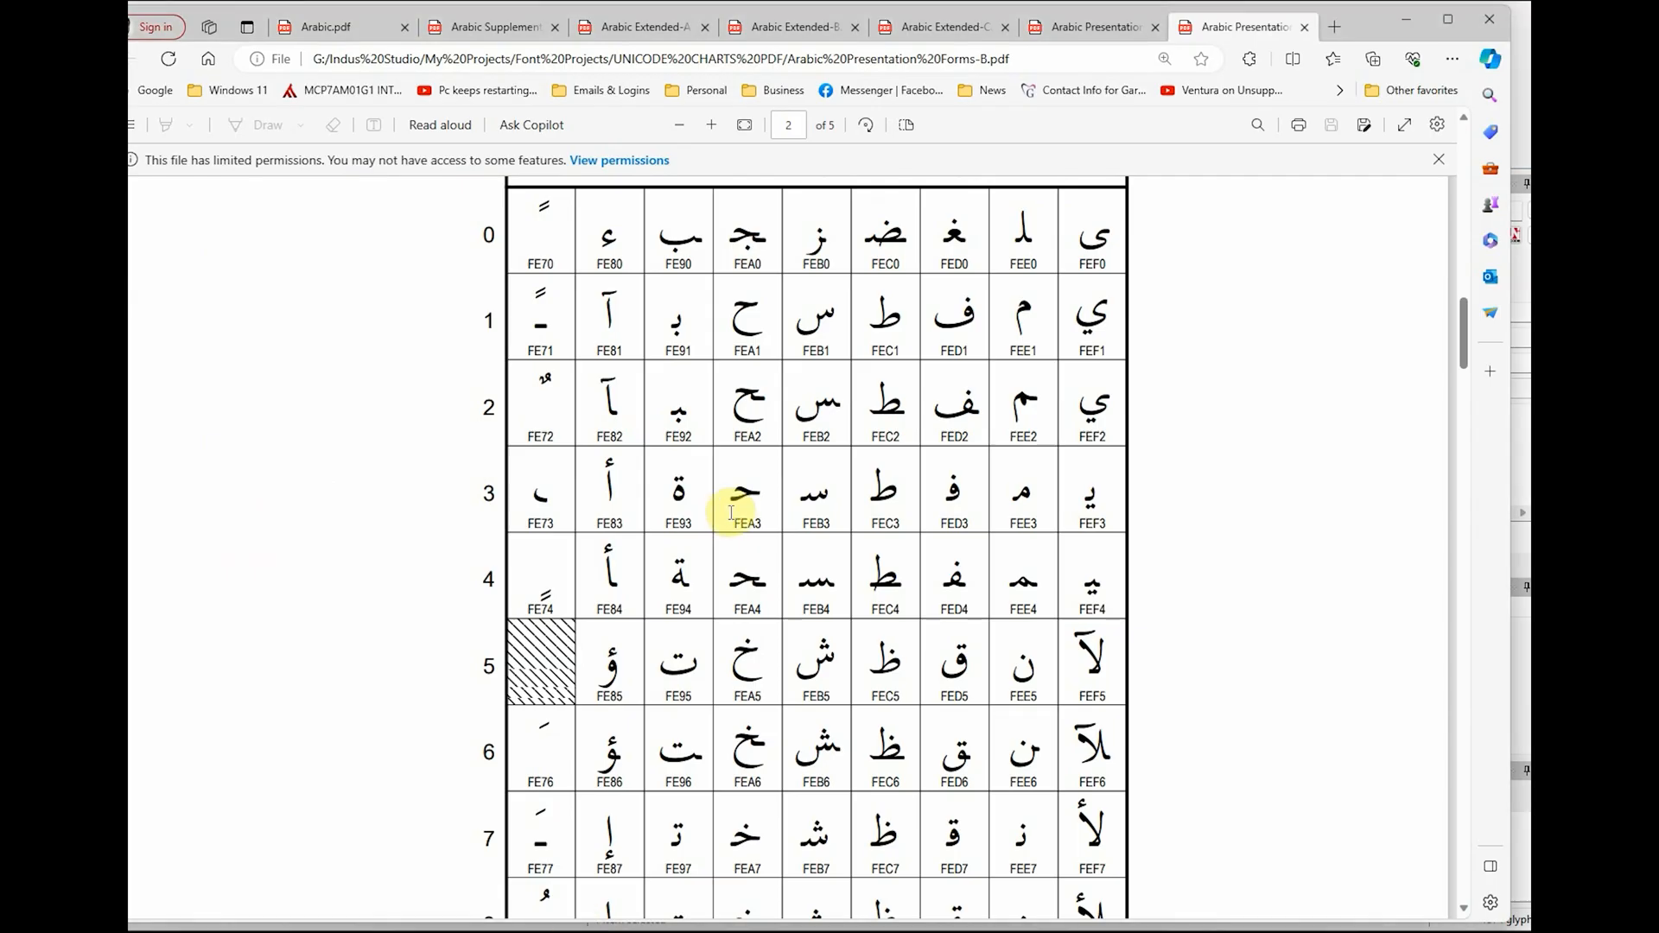
scroll(951, 648, down, 5)
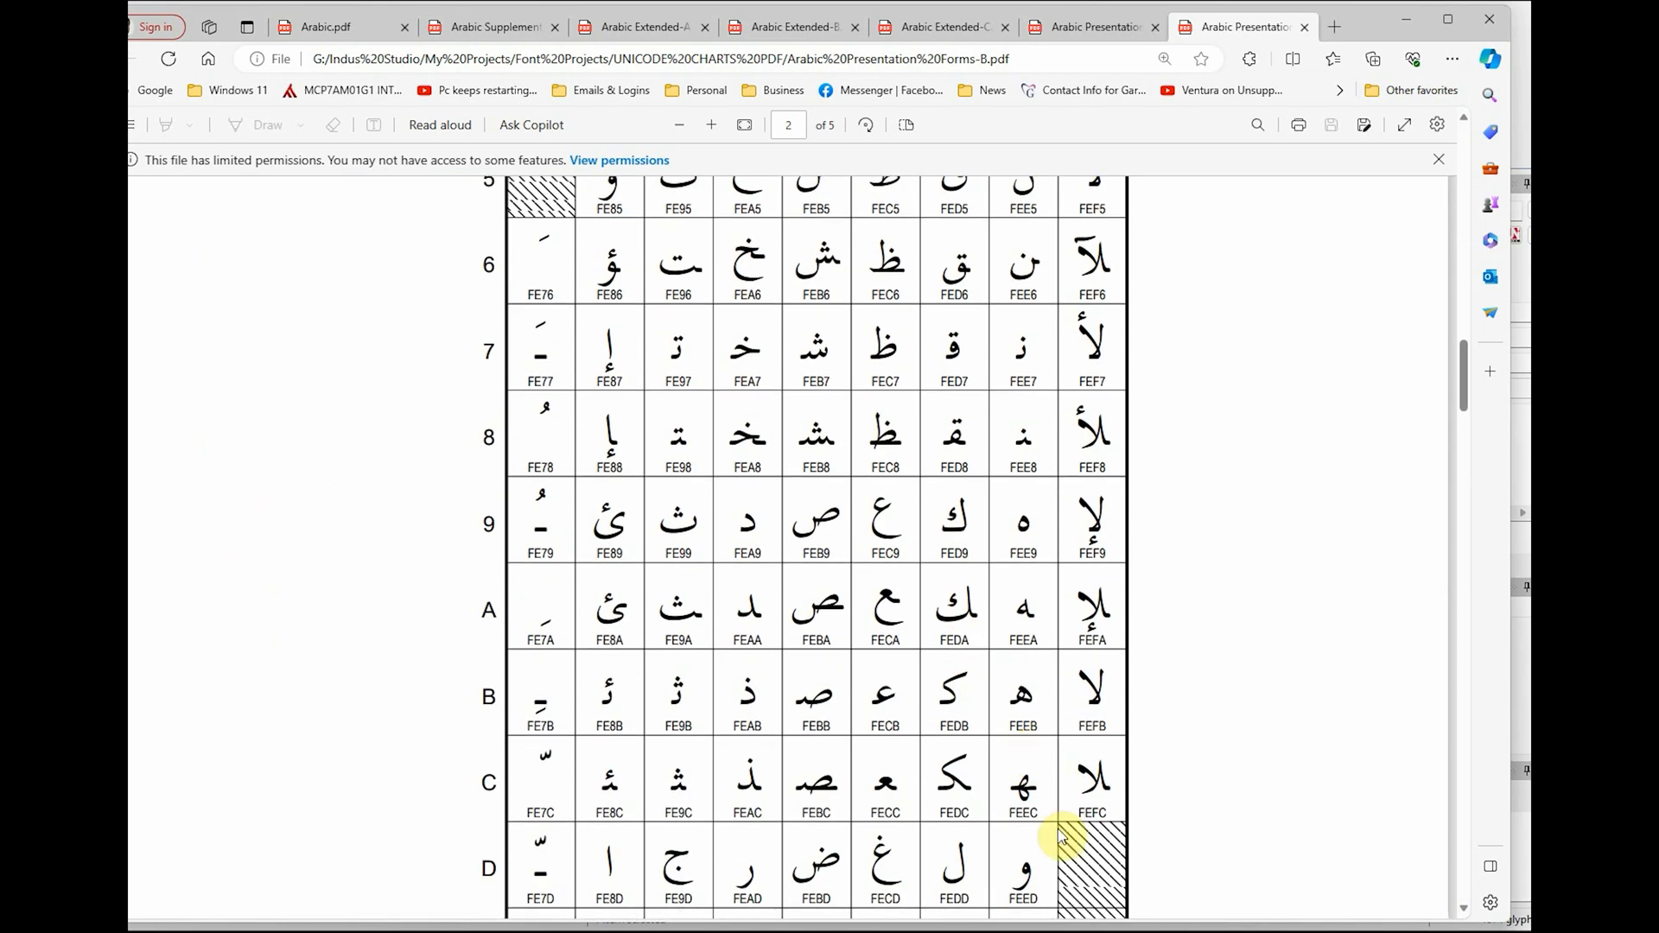
Step: Check the end of the Arabic Presentation Forms-B chart, return to FontCreator and select the block's final character, $FEFF
scroll(1063, 838, down, 3)
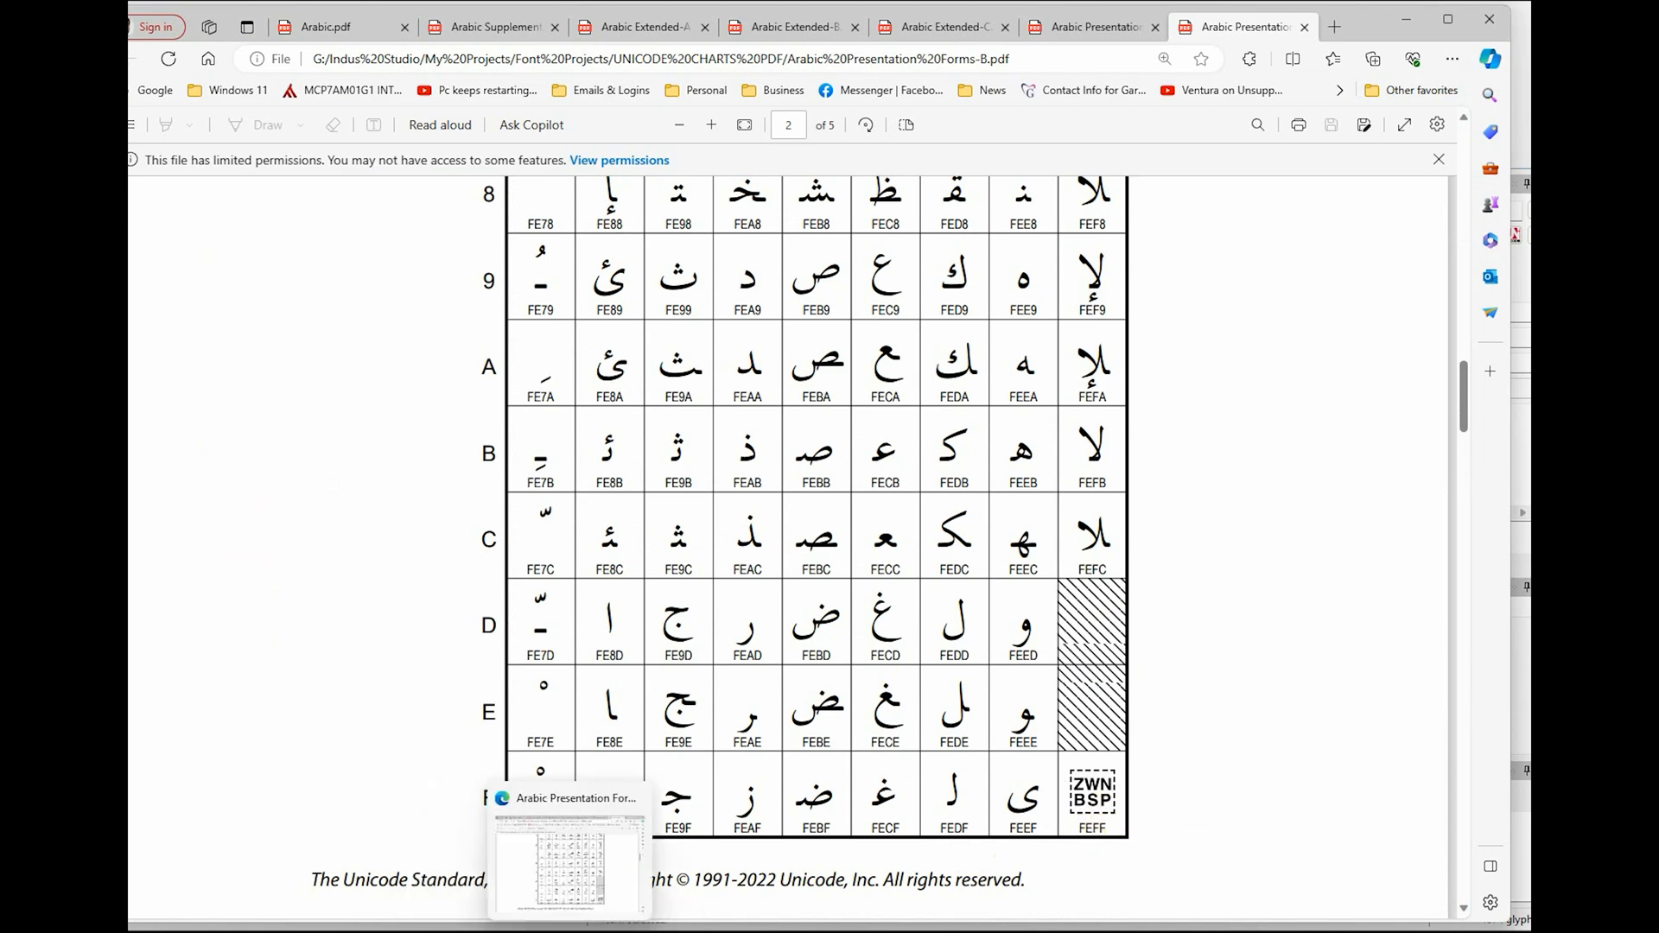
click(436, 930)
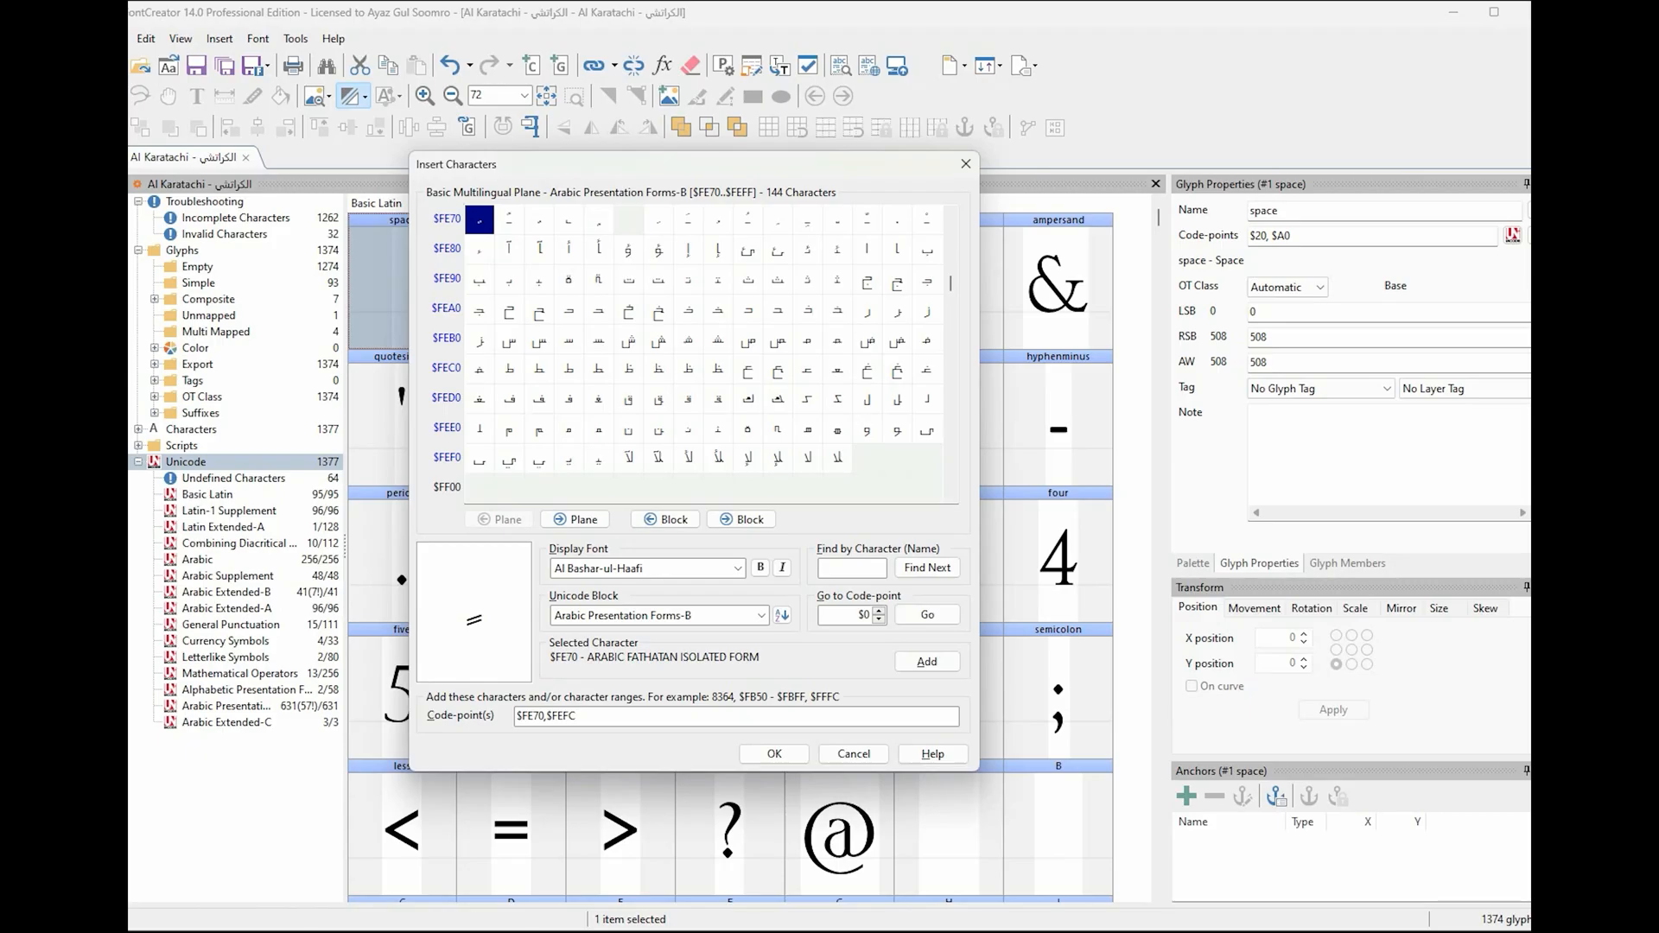
click(930, 465)
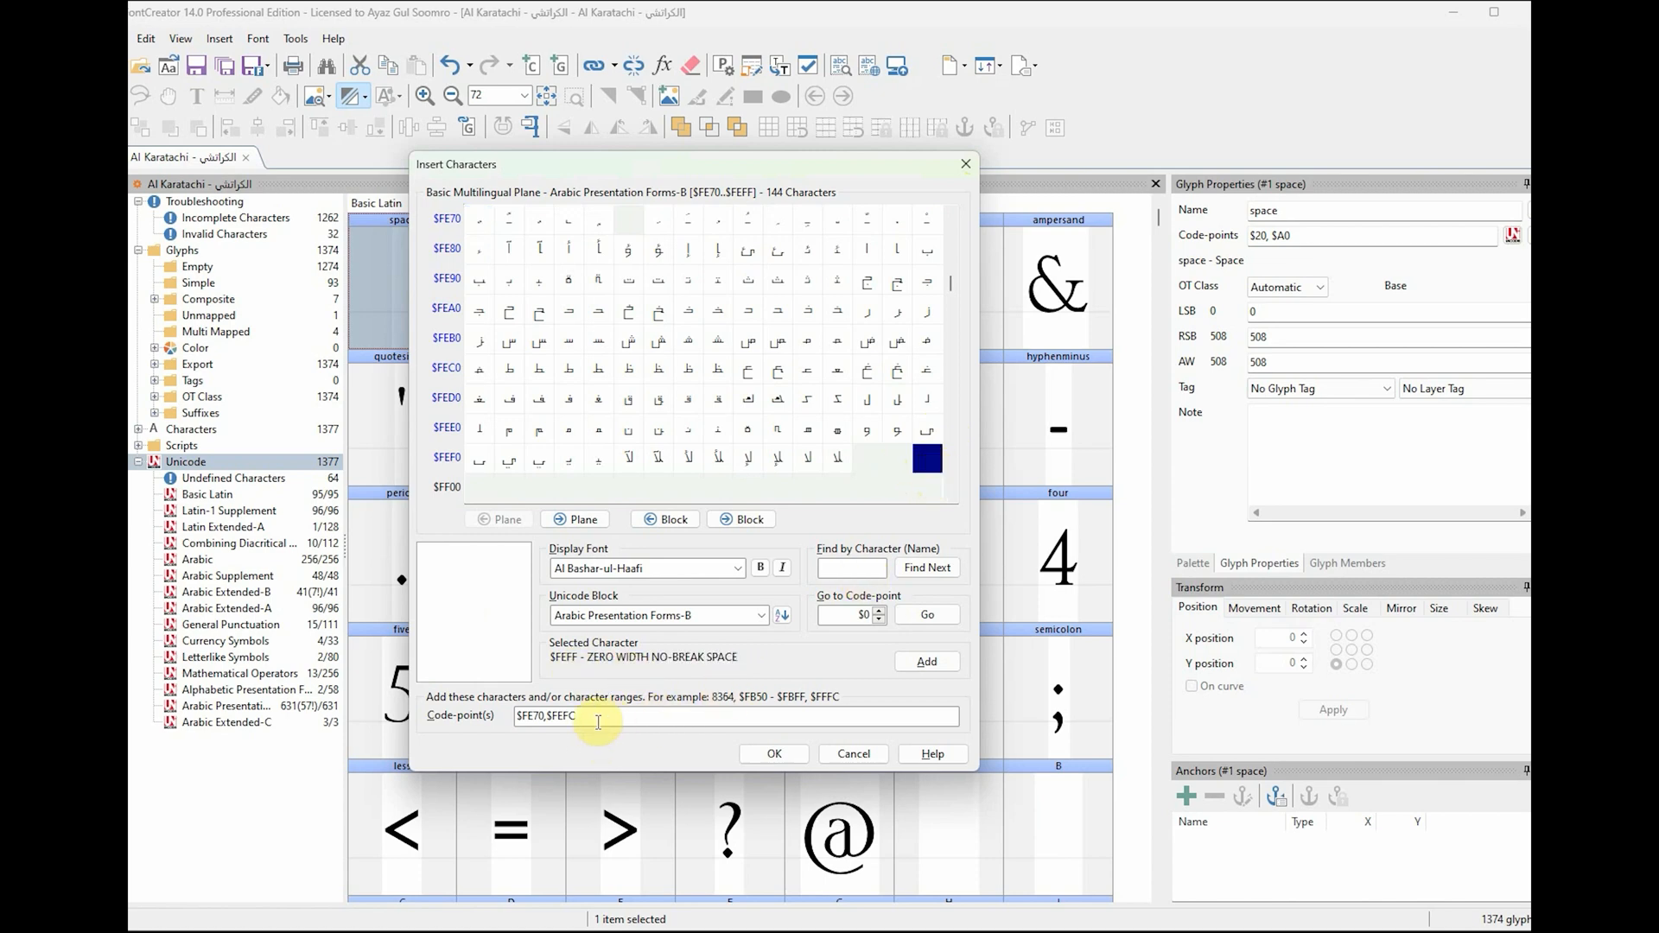
Step: Change the code-points entry to the full range from $FE70 to $FEFF and insert these characters into the font
drag(577, 720, 571, 720)
text(F)
click(547, 717)
click(771, 754)
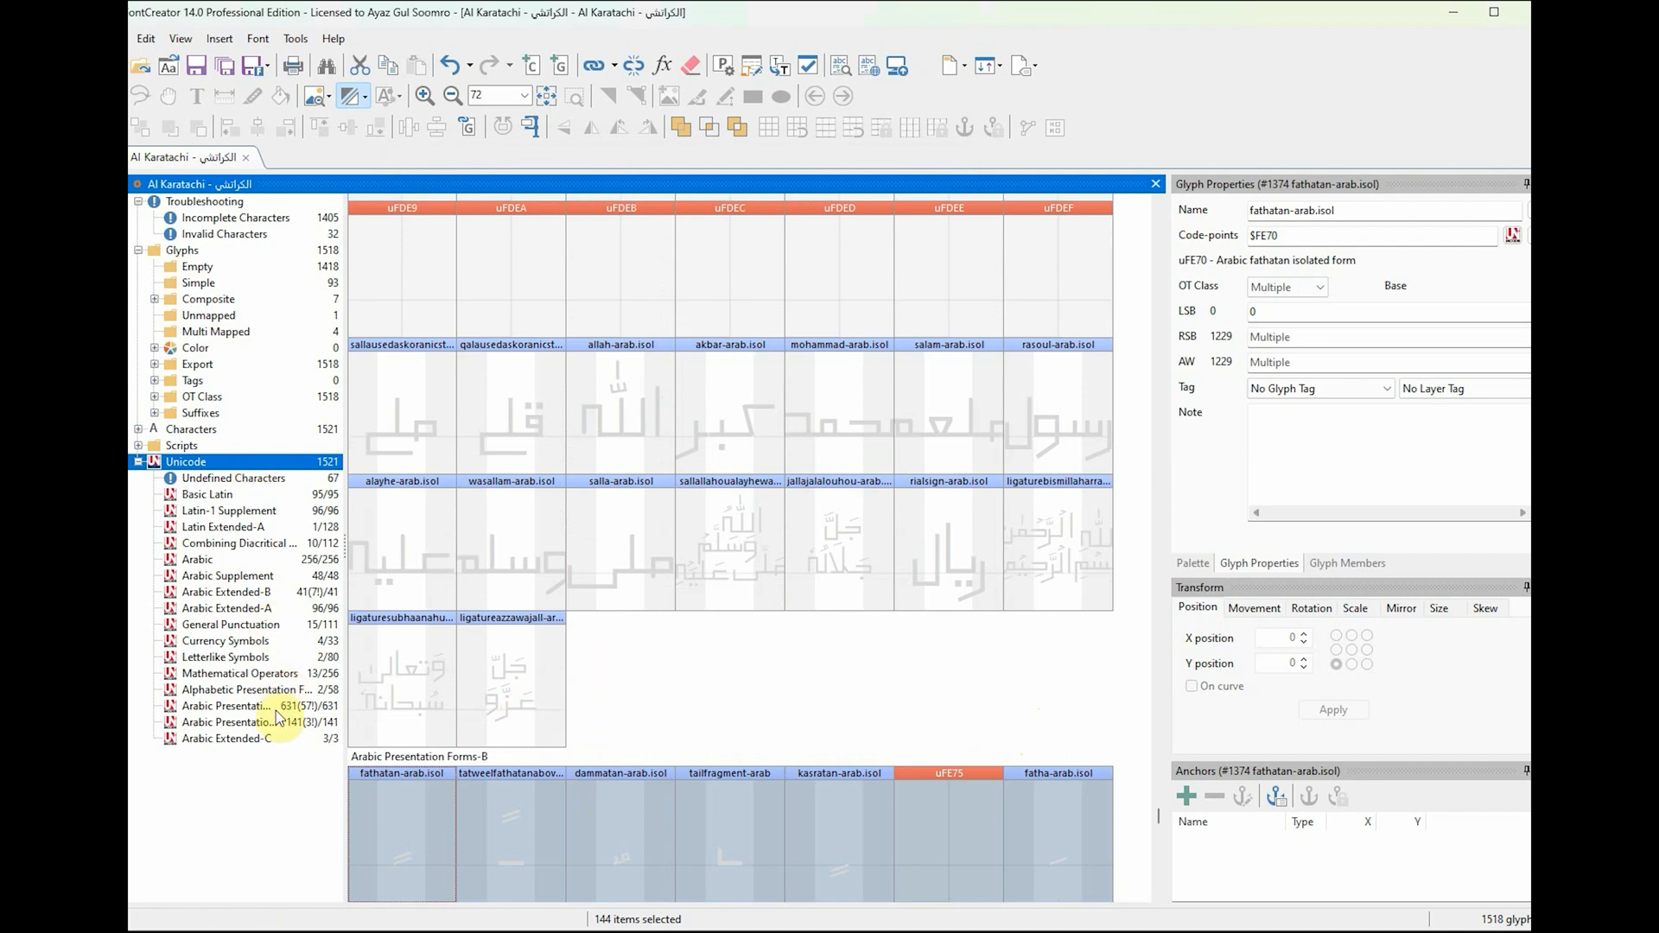
Step: Widen the category list and the glyph overview until the full Unicode block names fit
drag(345, 583, 369, 577)
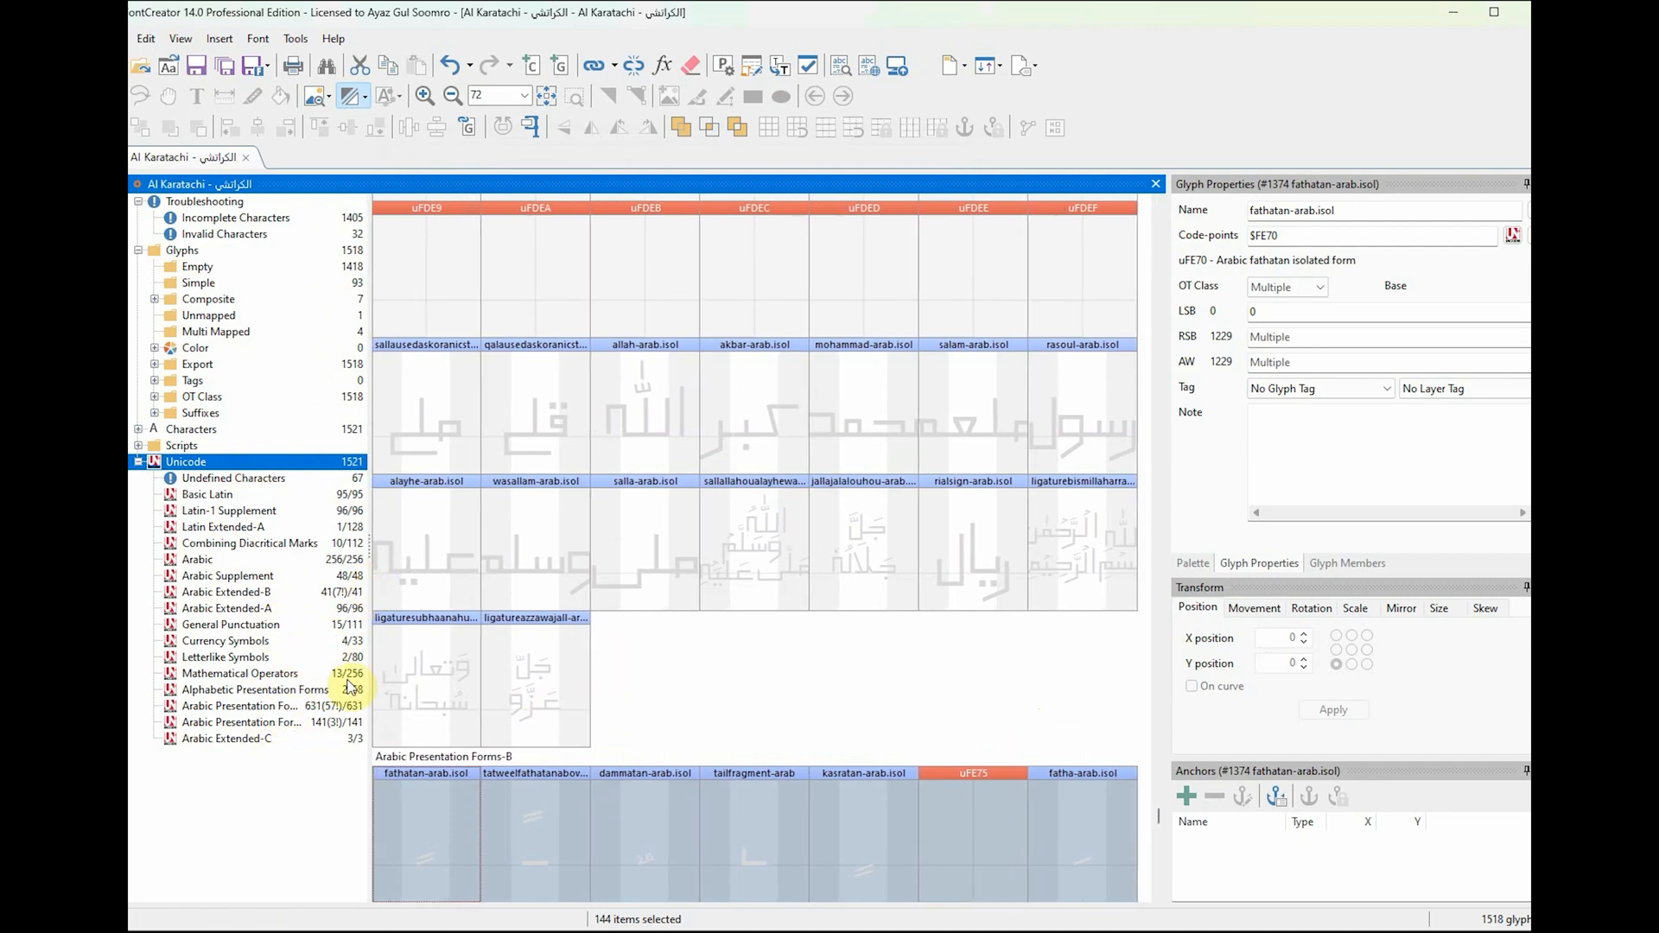
drag(371, 644, 402, 646)
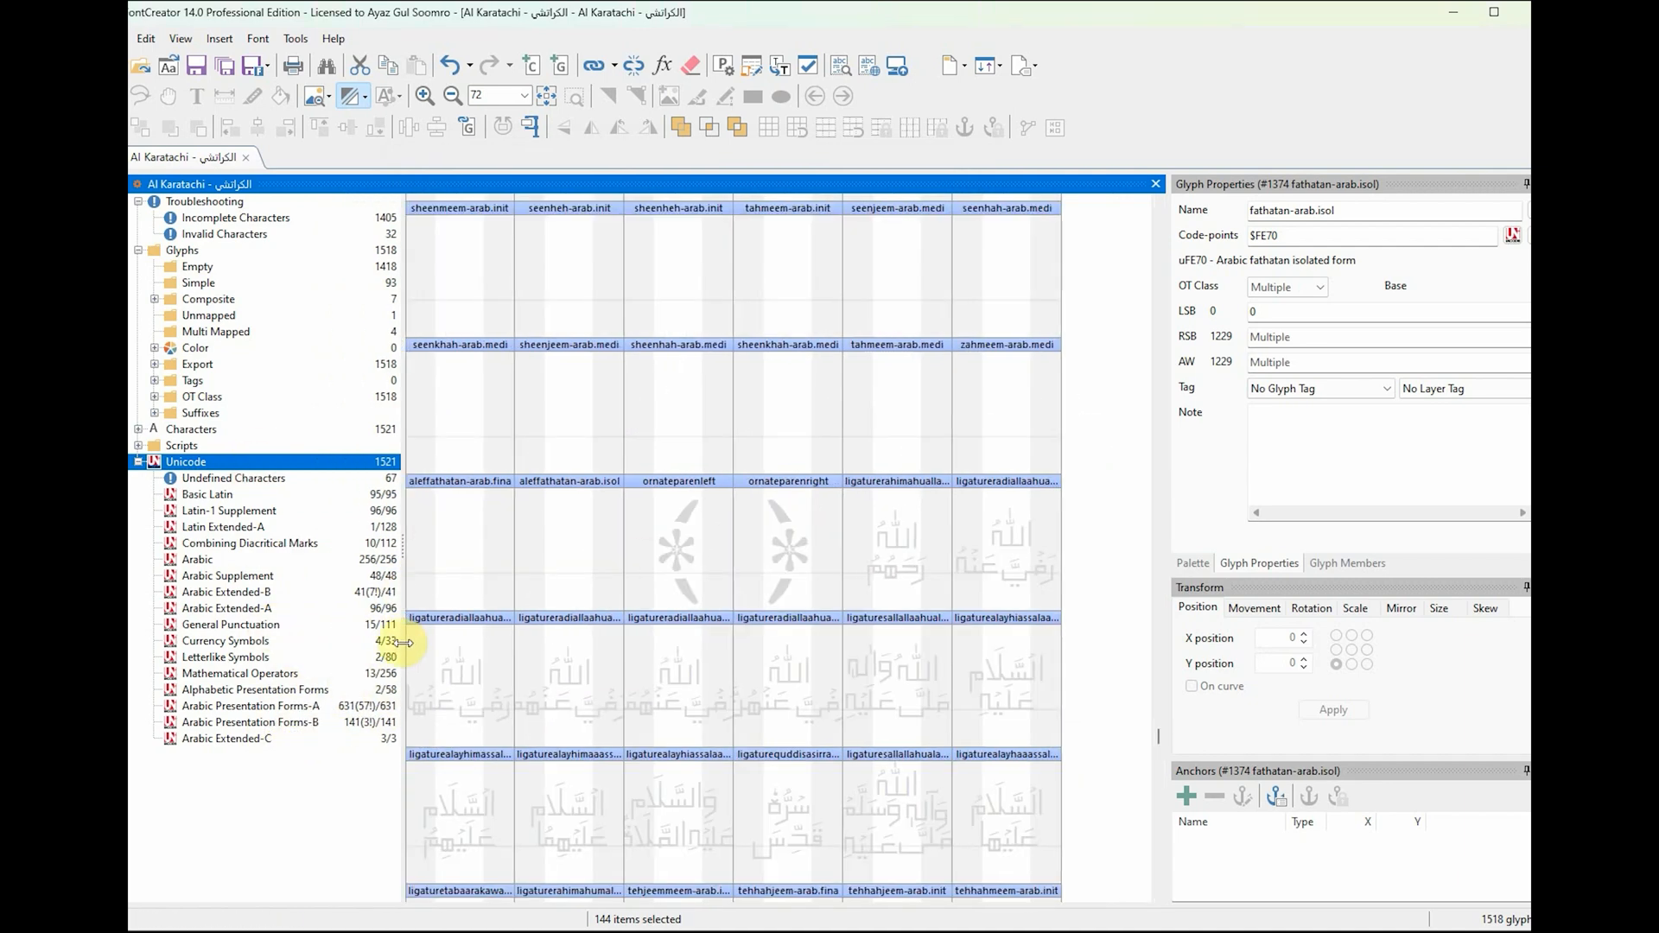
drag(1160, 511, 1209, 518)
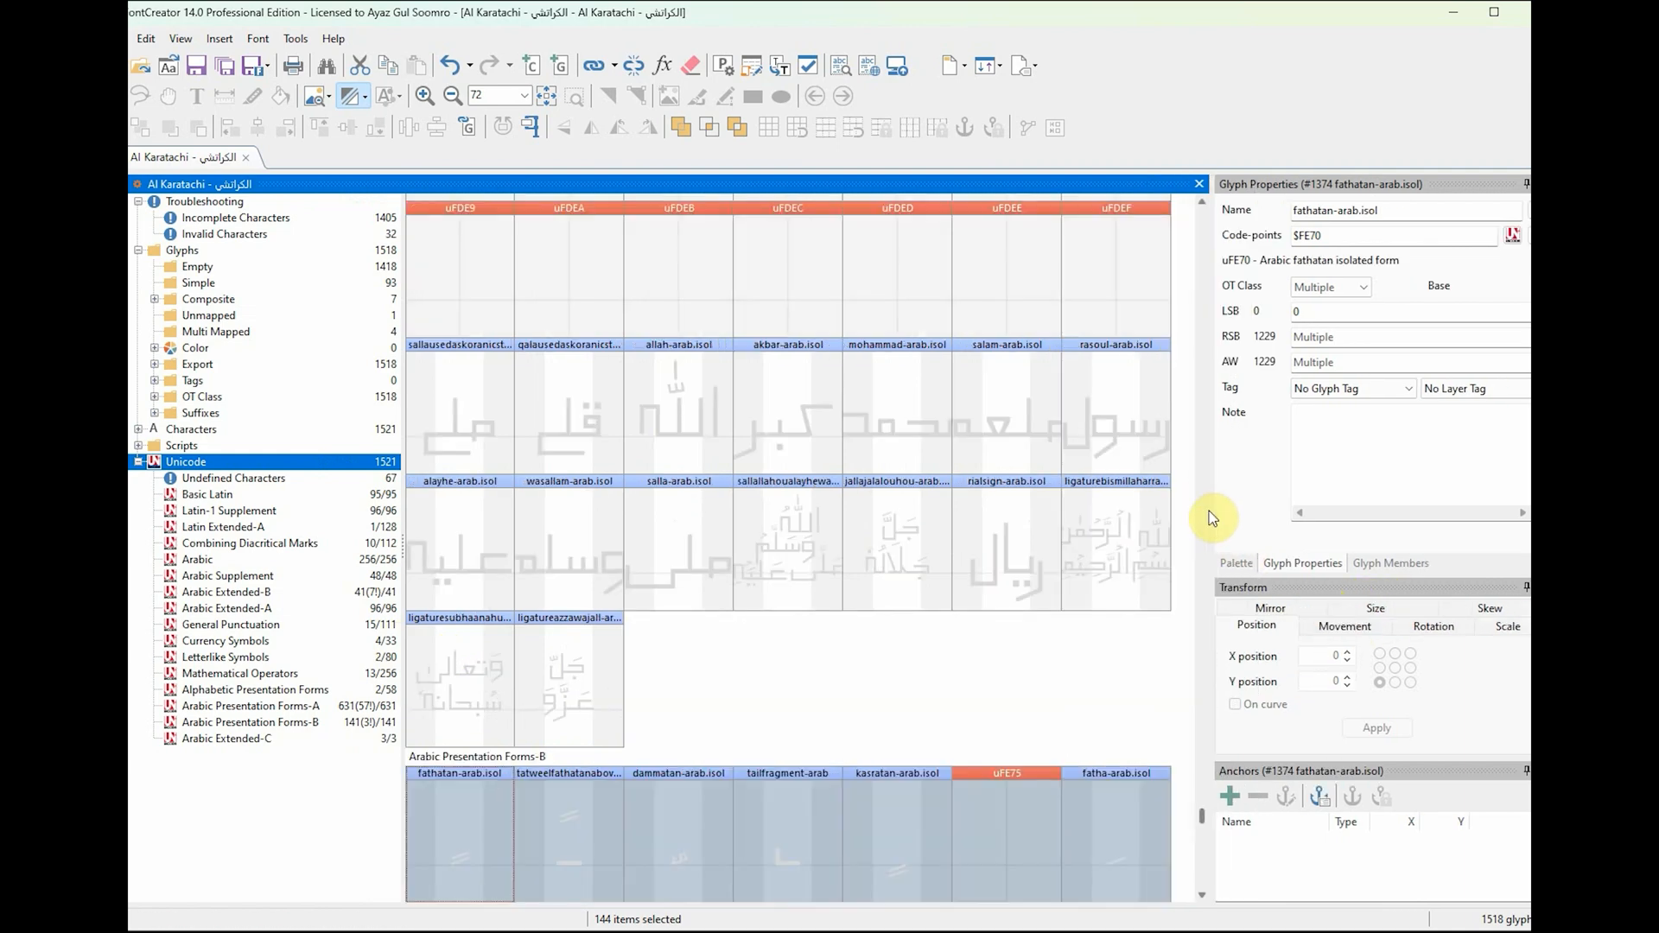
Step: Cut the isolated alef with madda above glyph ($FE81) from the Arabic Presentation Forms-B block
click(287, 723)
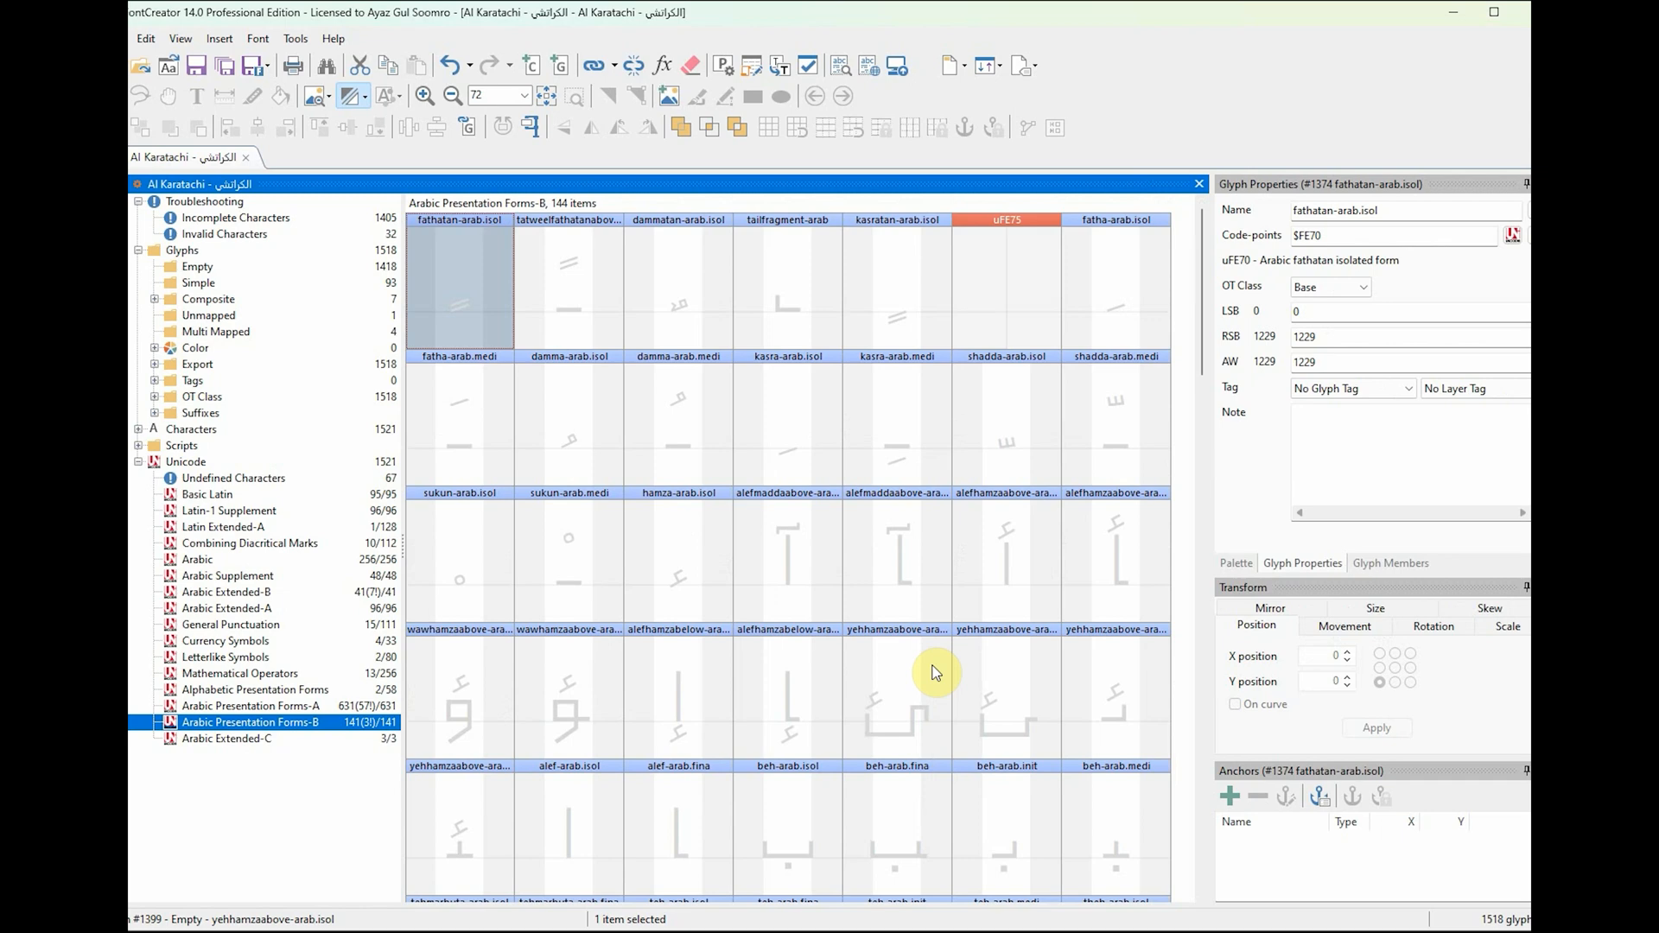
click(800, 570)
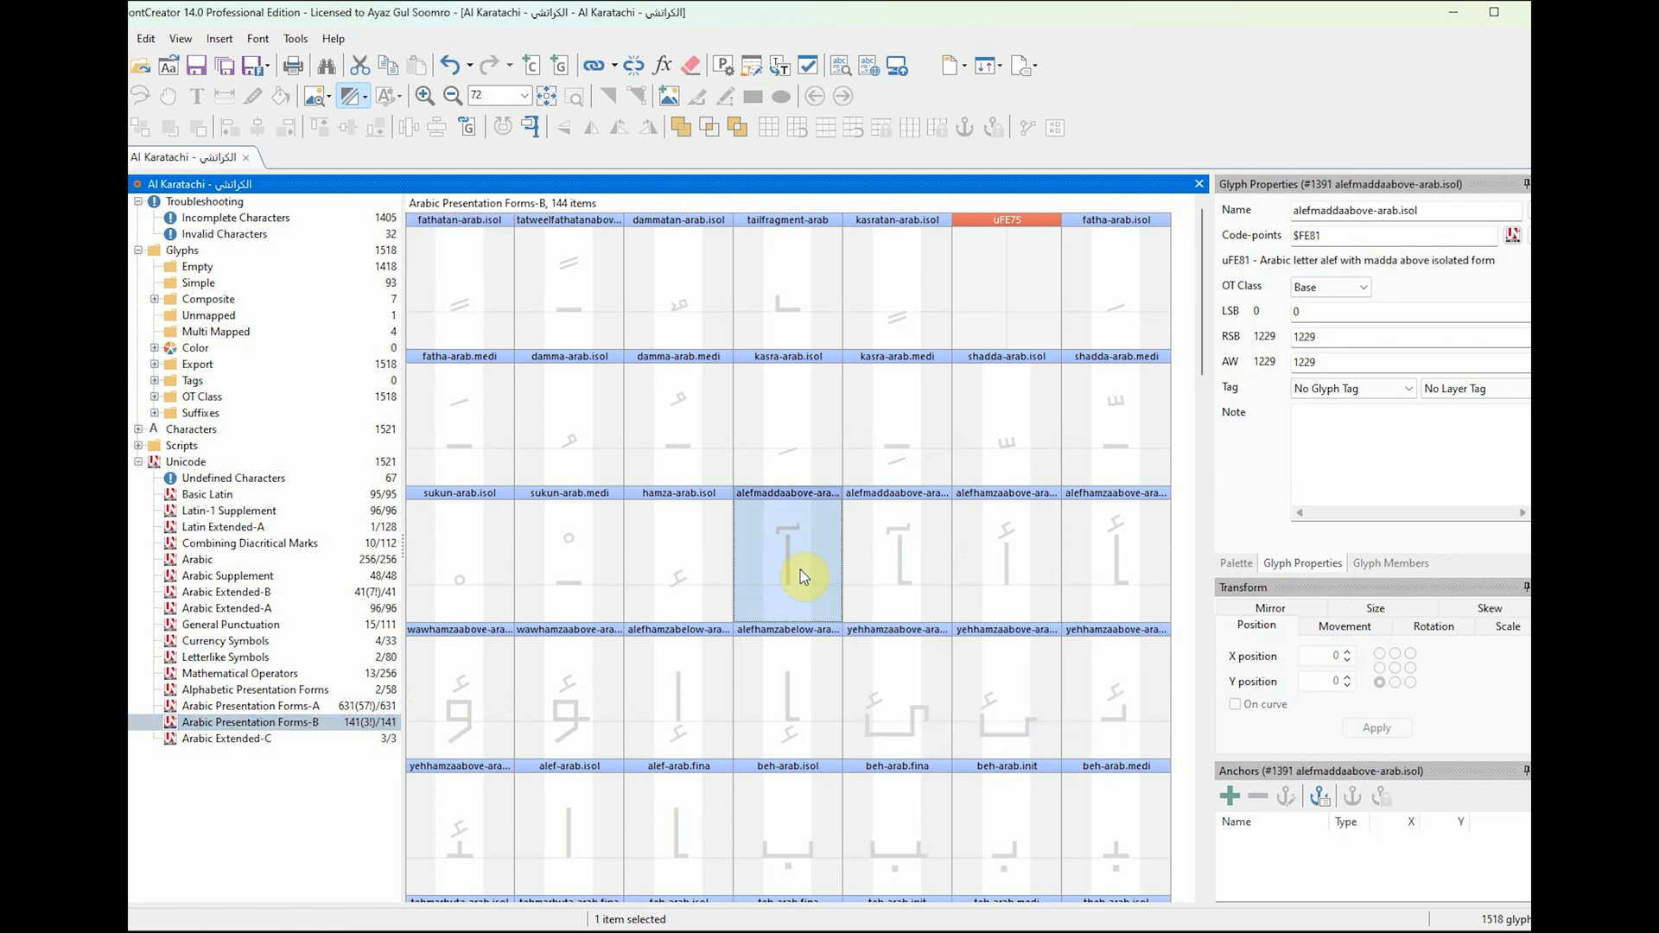
right_click(800, 569)
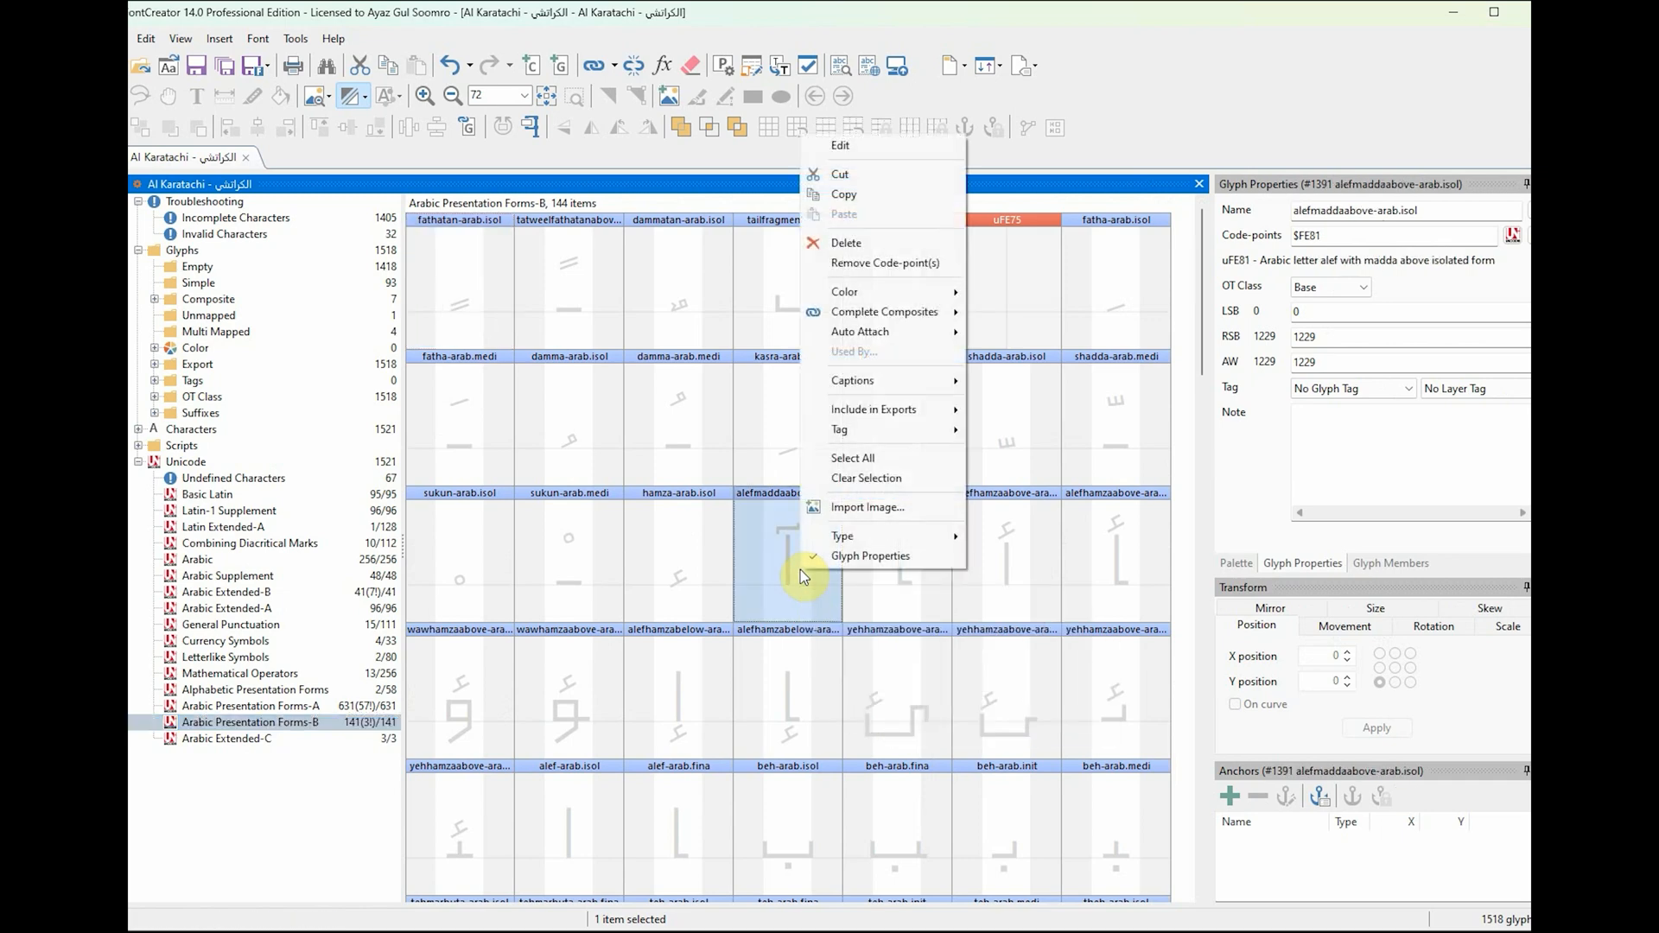
click(859, 178)
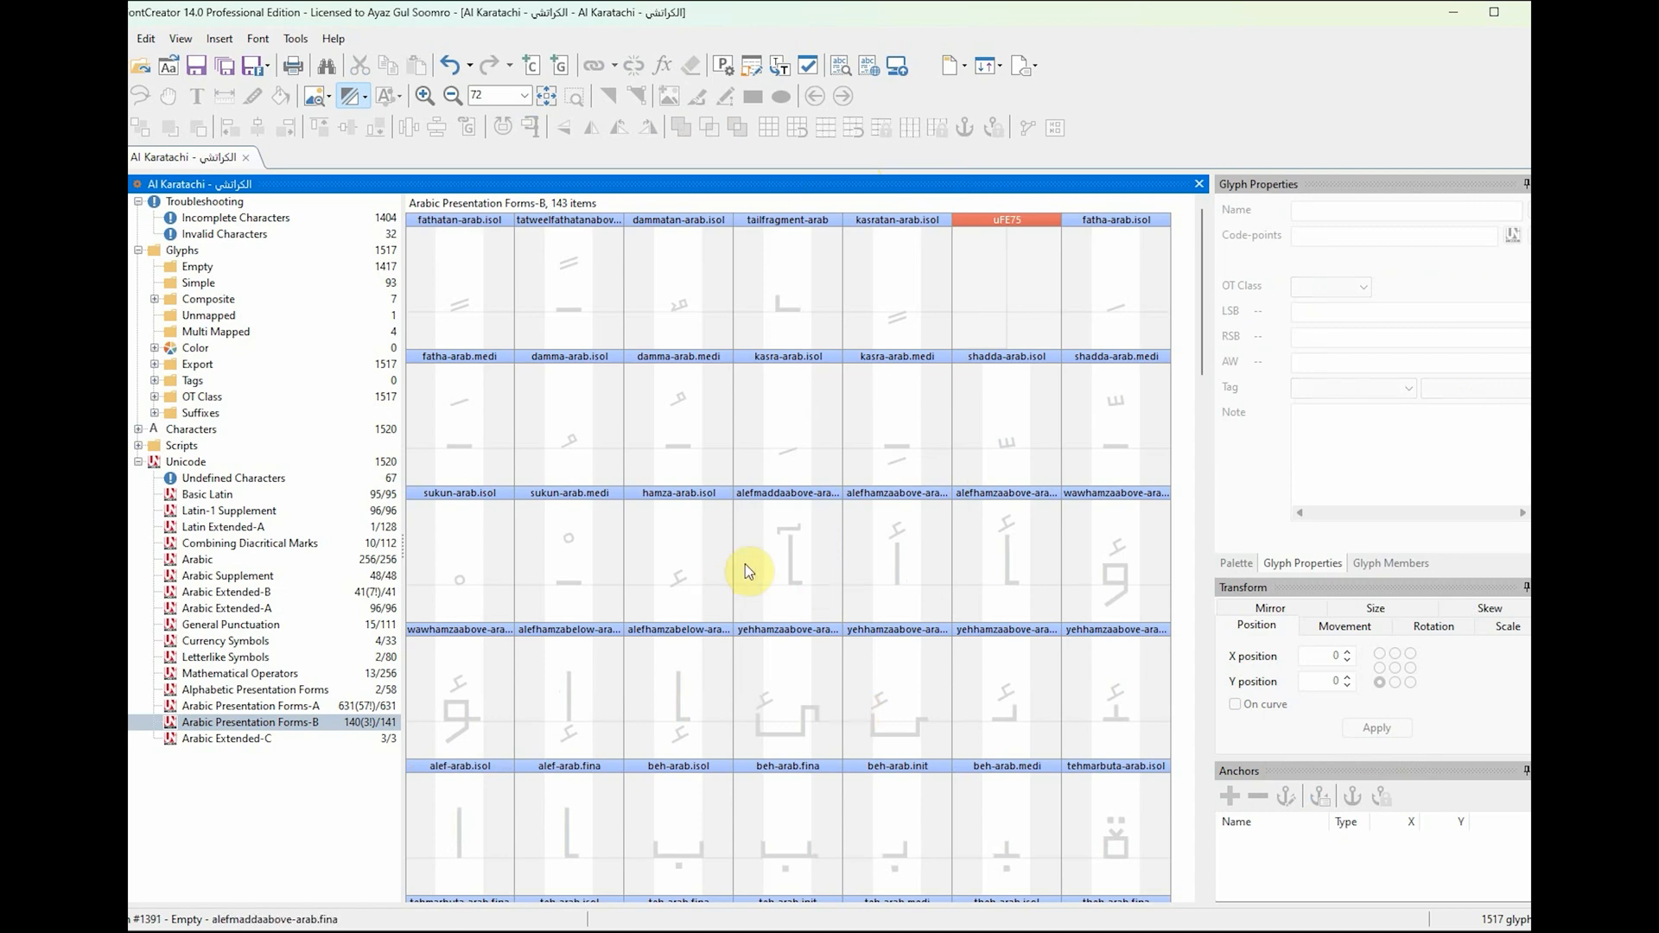
Step: Select the alefmaddaabove-arab glyph in the Arabic block and open Paste Special for it
click(205, 561)
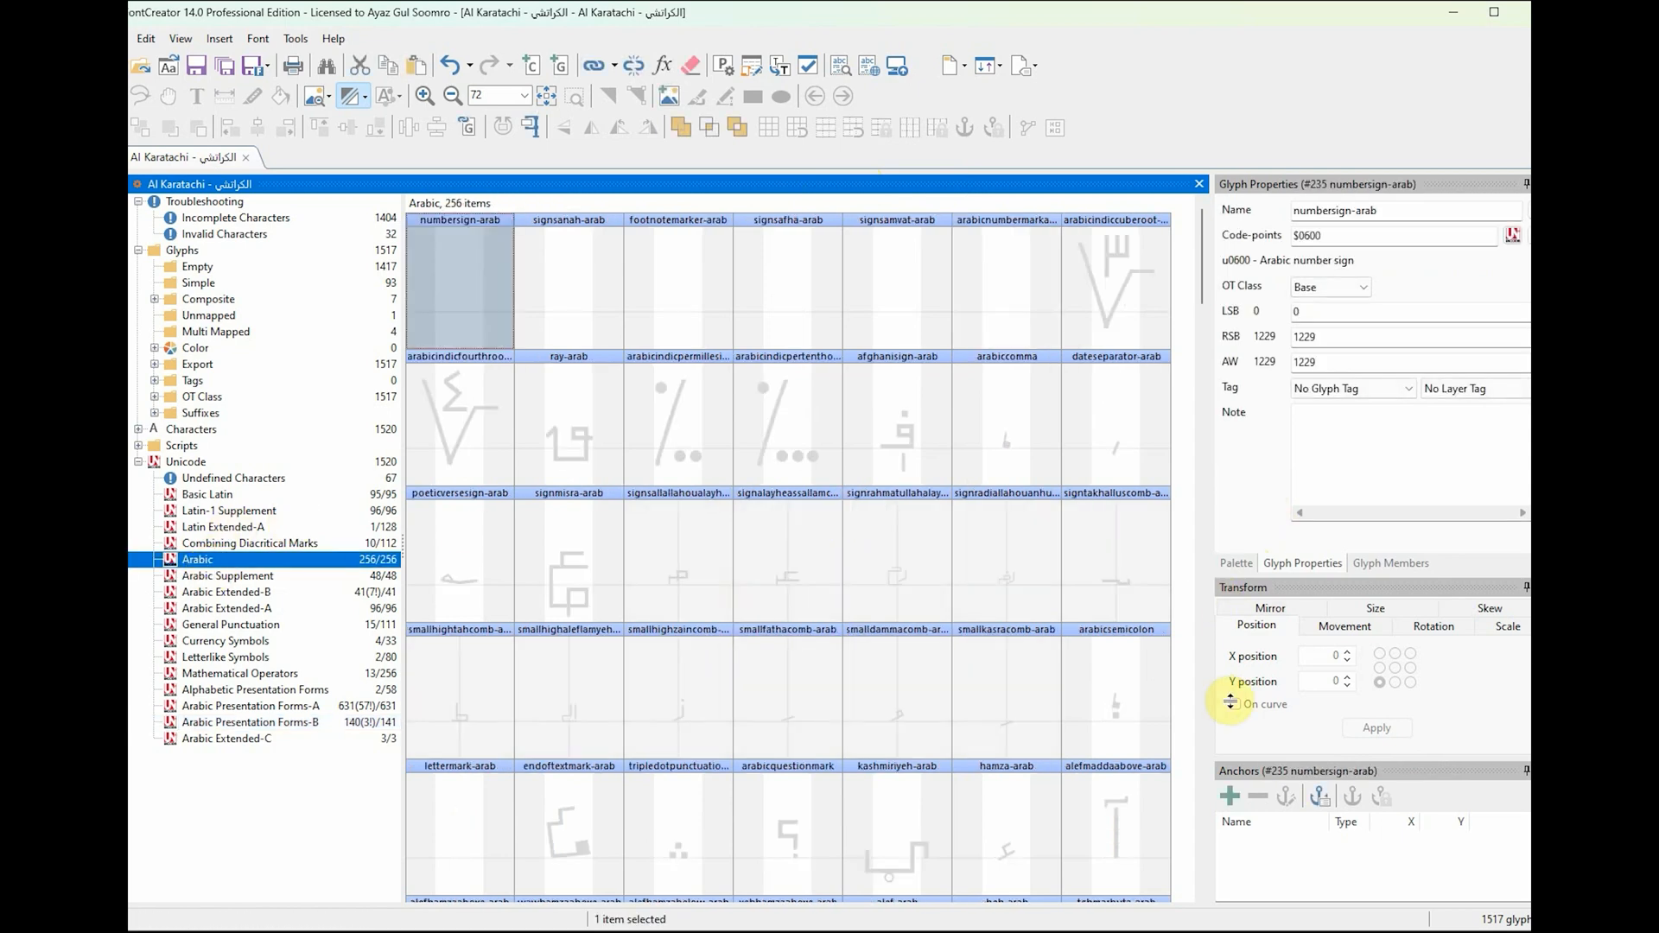
click(1200, 898)
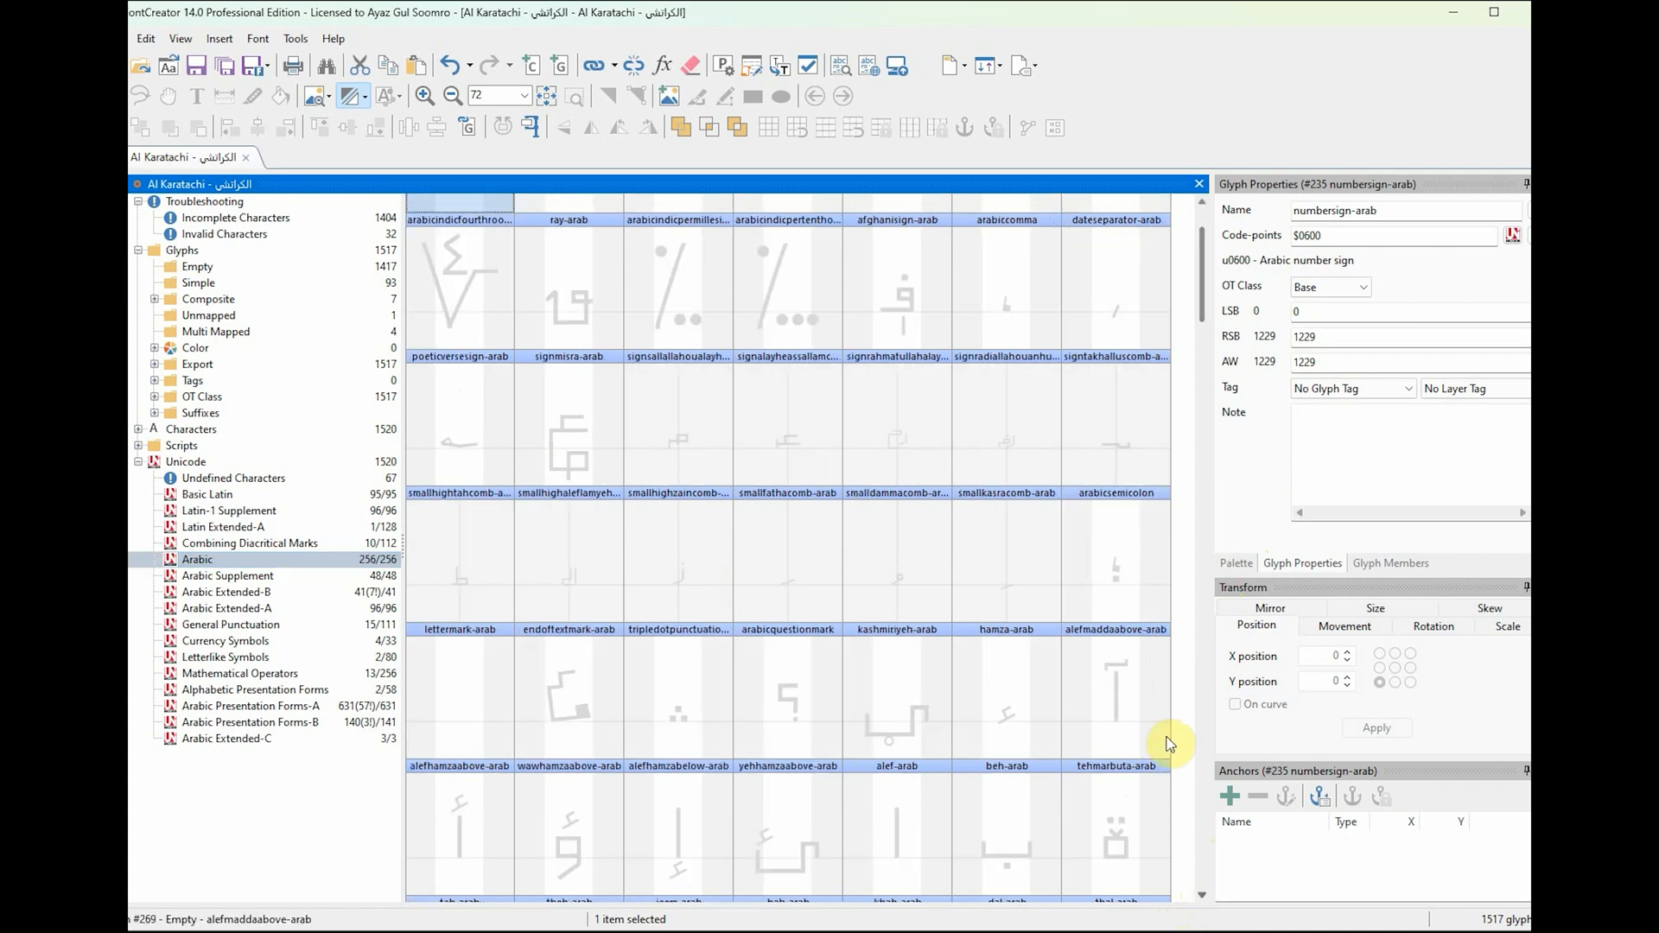
click(1122, 715)
right_click(1123, 716)
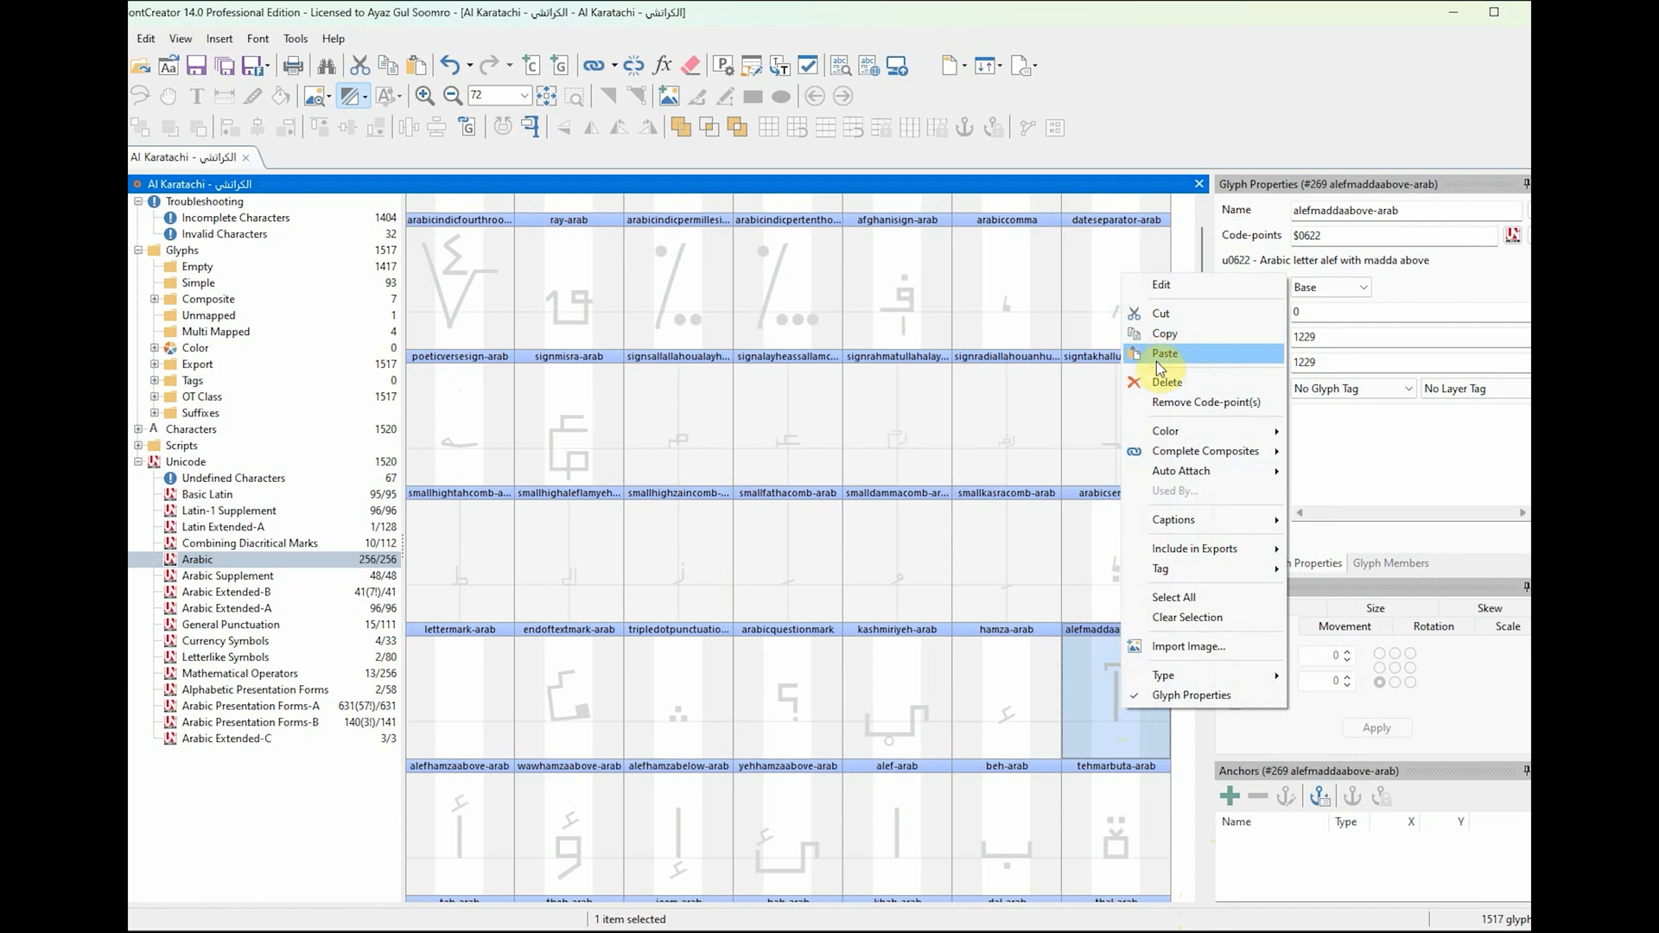
click(1116, 726)
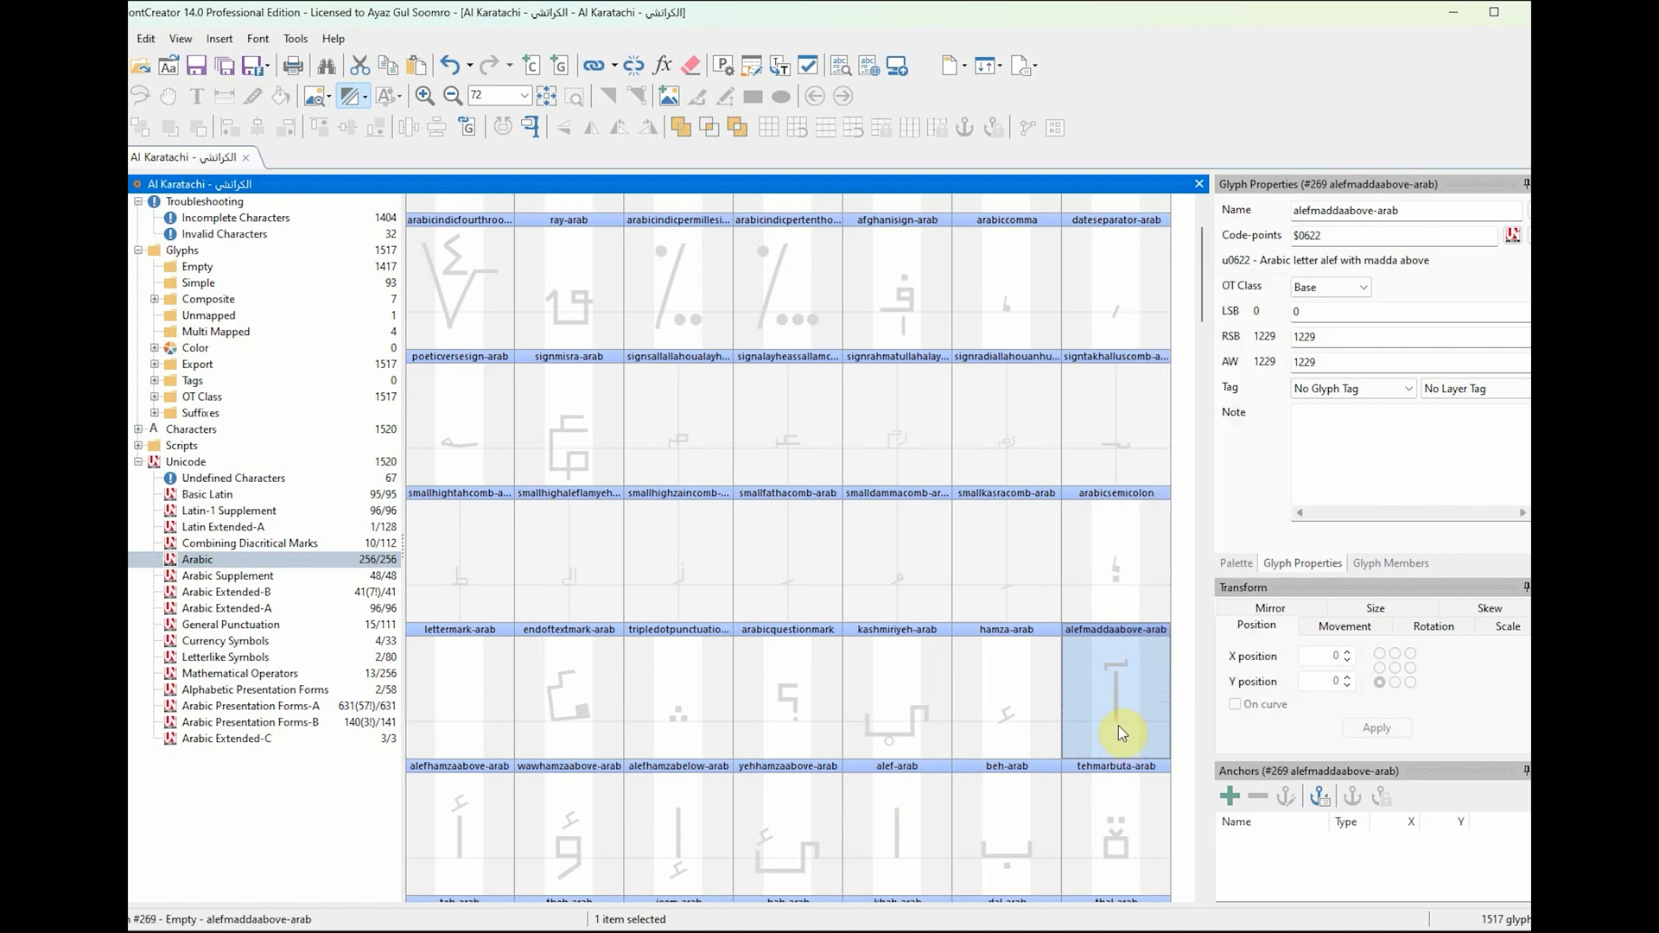
click(144, 39)
click(136, 168)
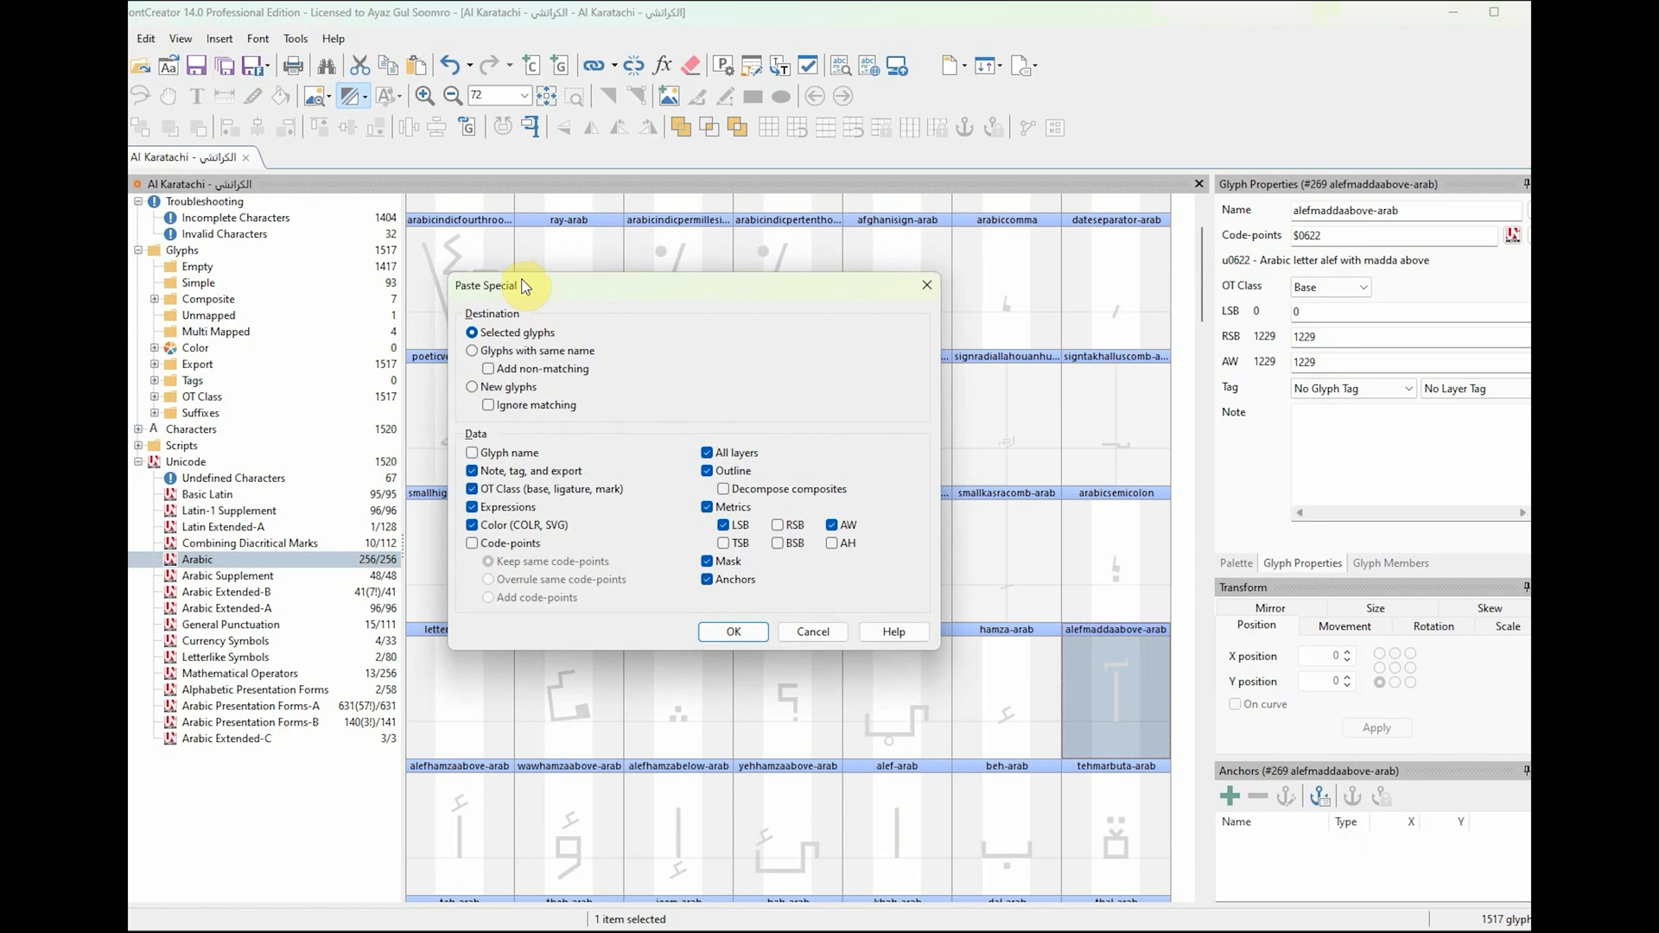
Step: Paste only the code-points into the selected glyph, with Keep same code-points chosen and all other data options cleared
click(472, 471)
click(472, 490)
click(471, 507)
click(471, 526)
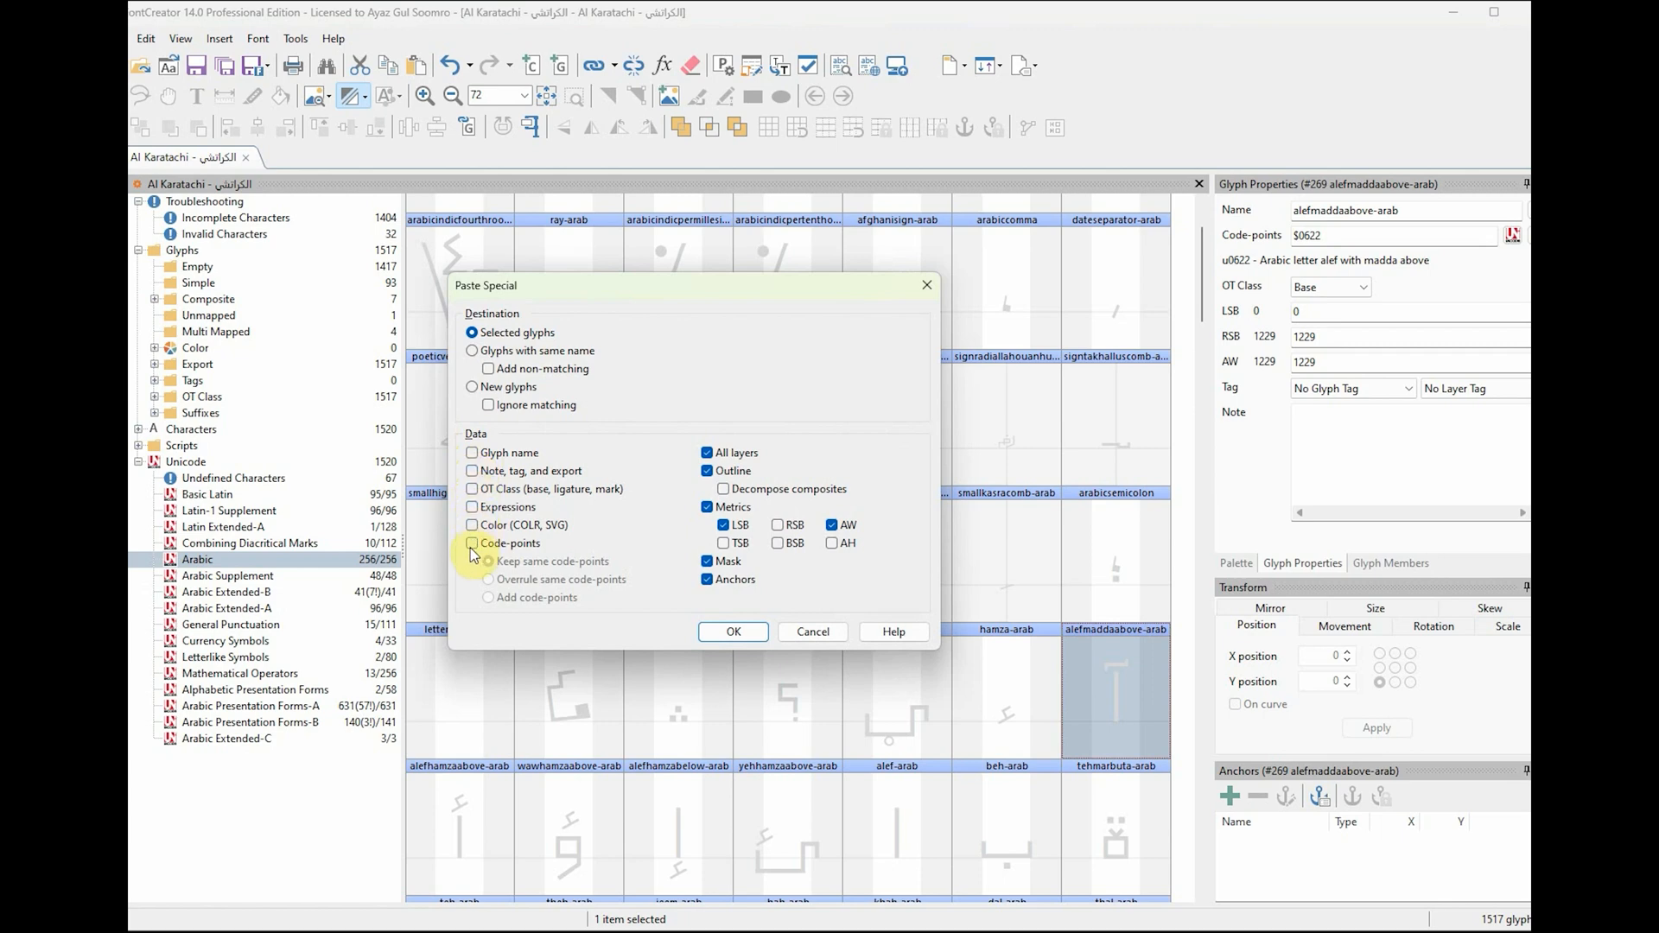
click(707, 453)
click(708, 471)
click(707, 508)
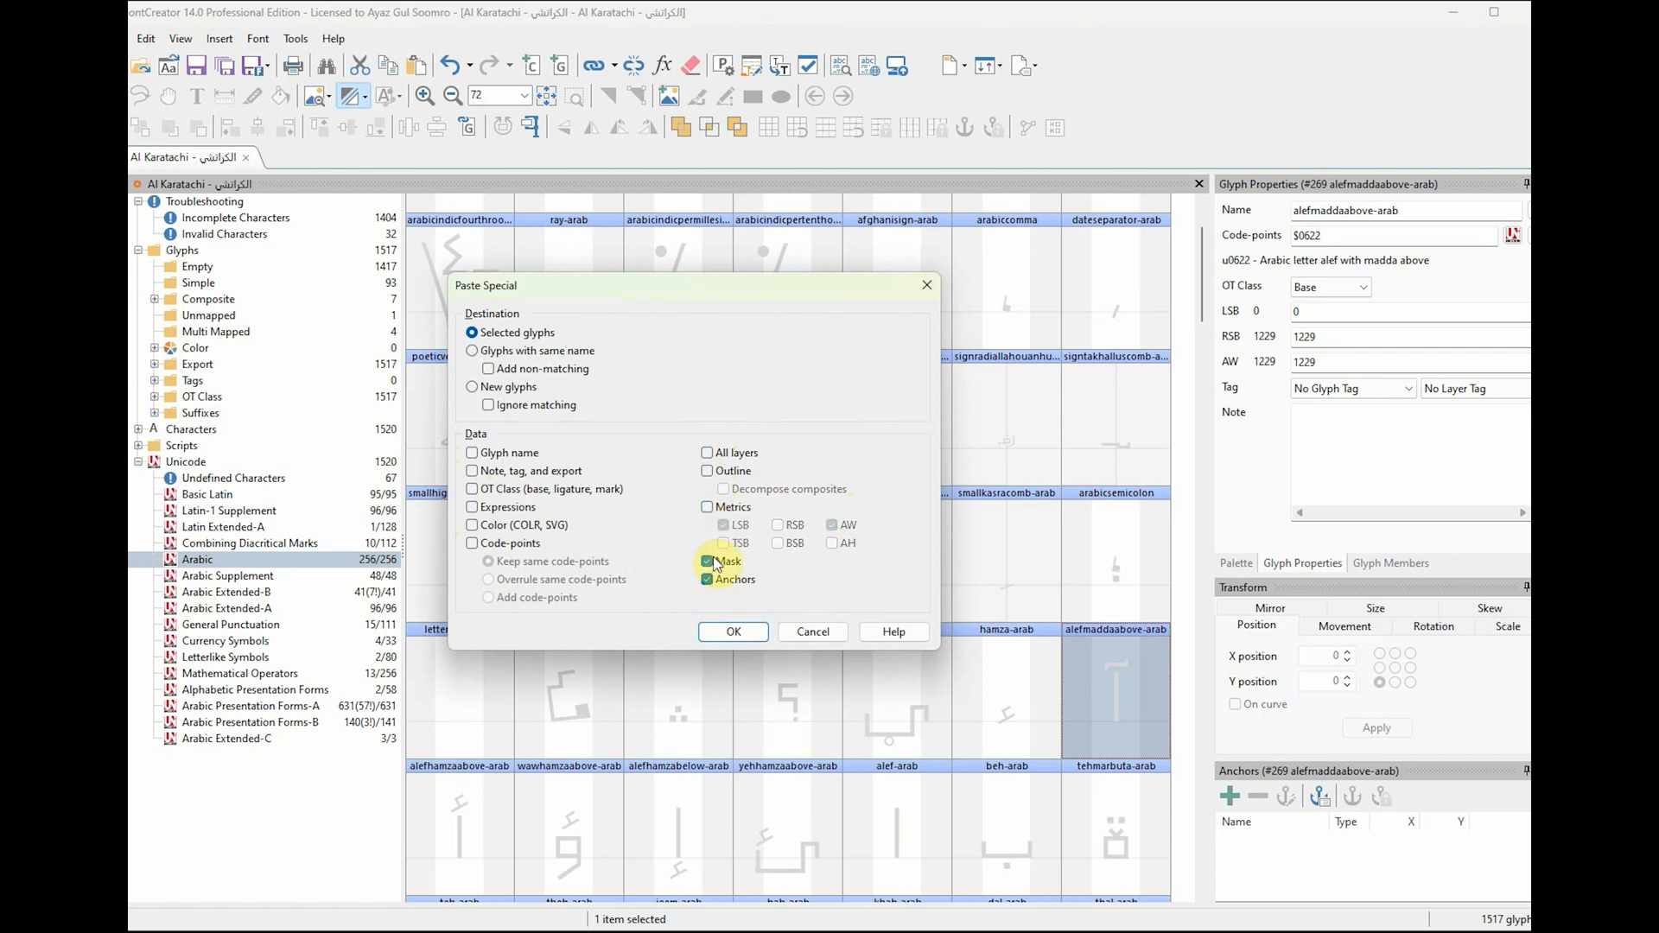
click(706, 561)
click(707, 580)
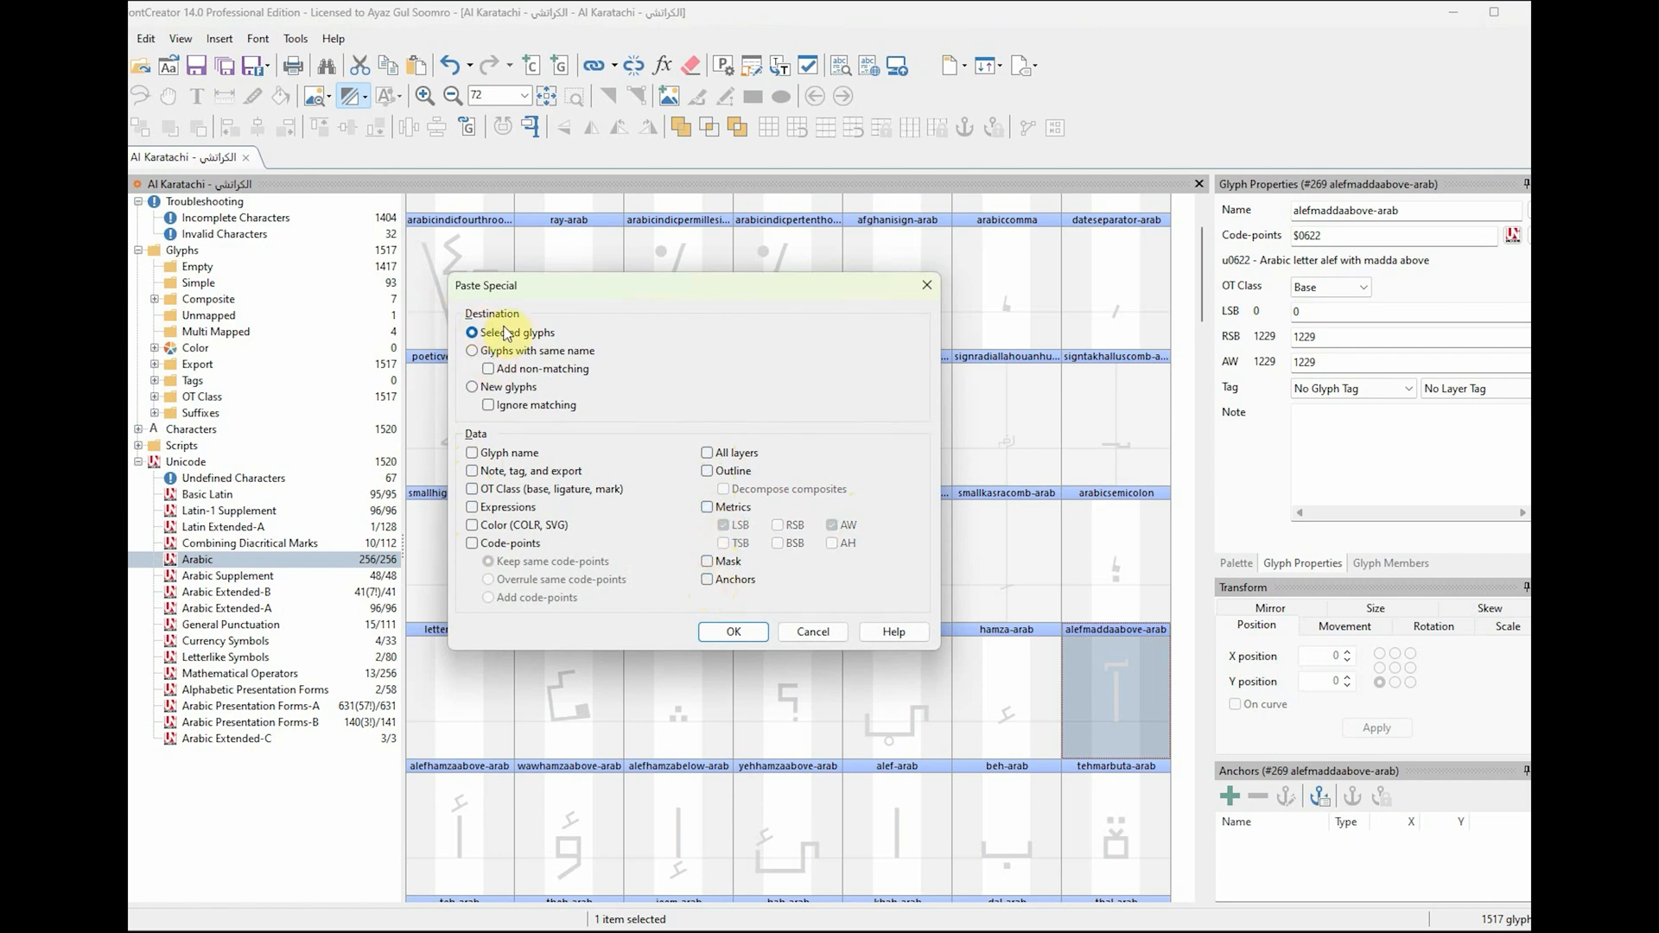
click(472, 543)
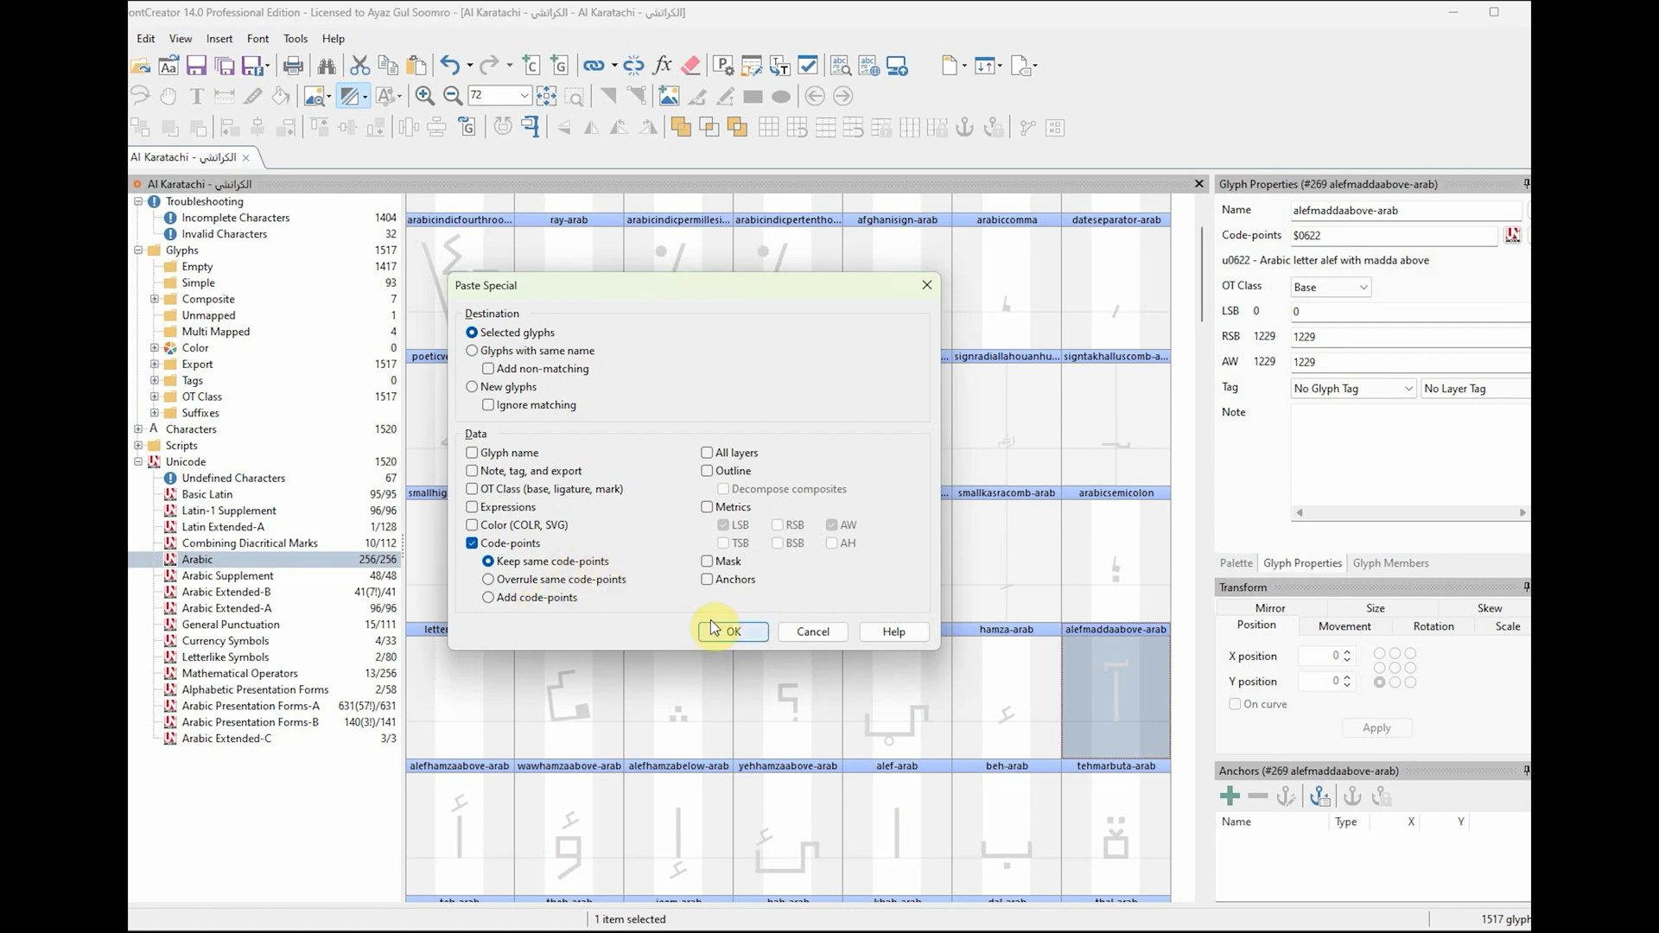
click(733, 633)
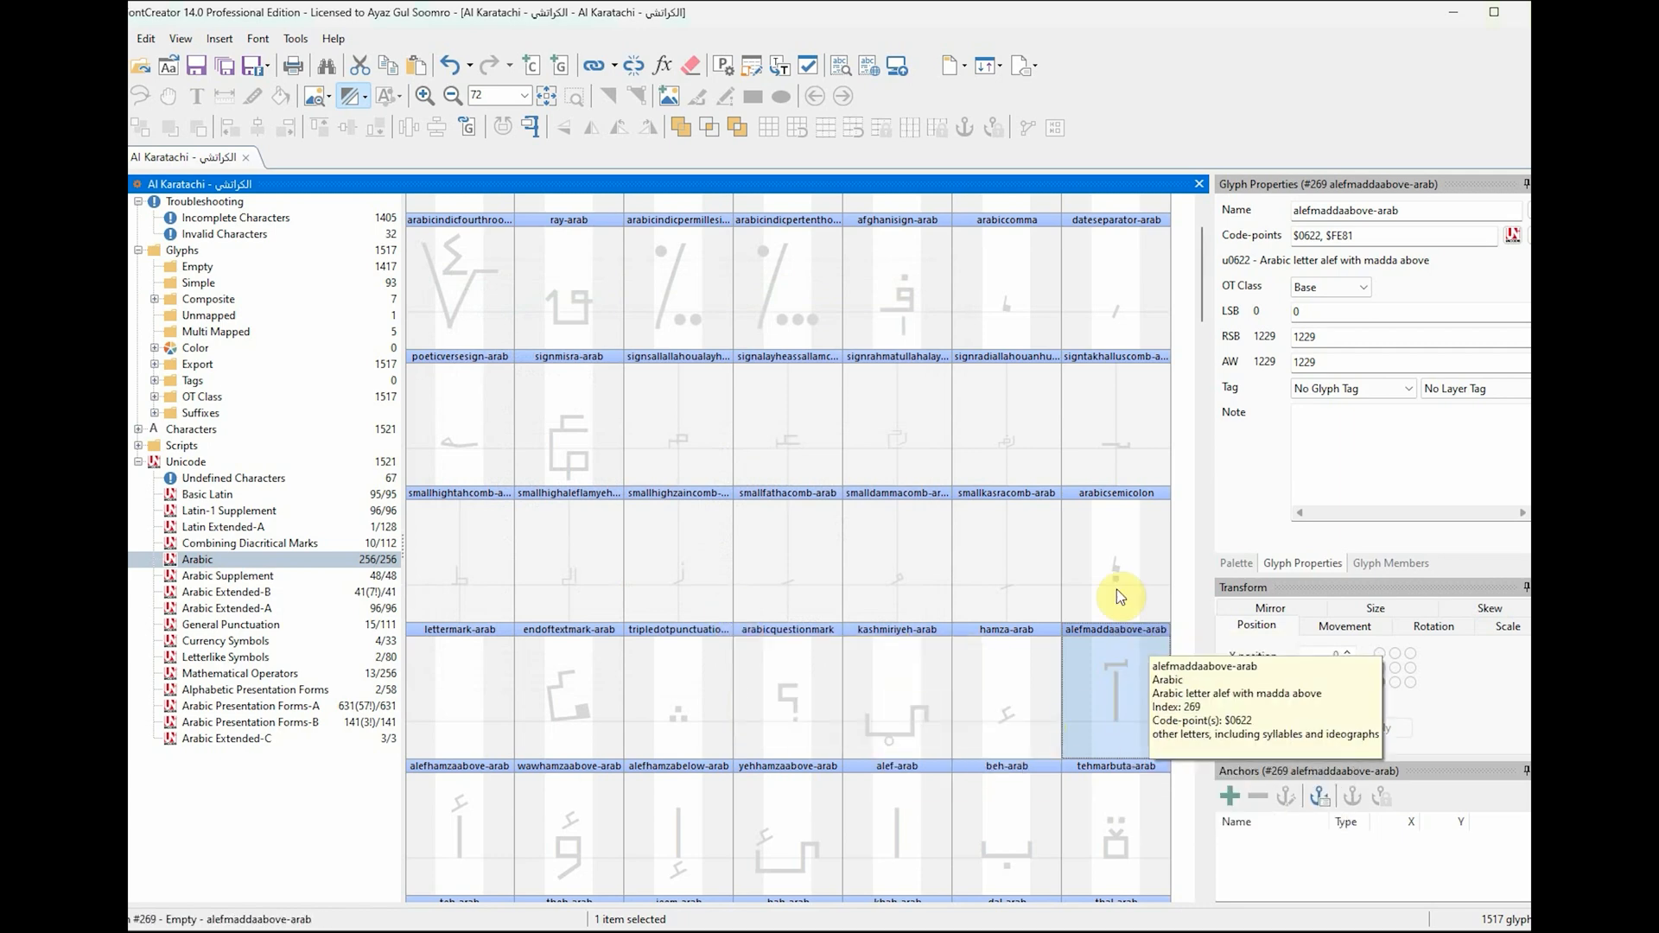
click(1331, 235)
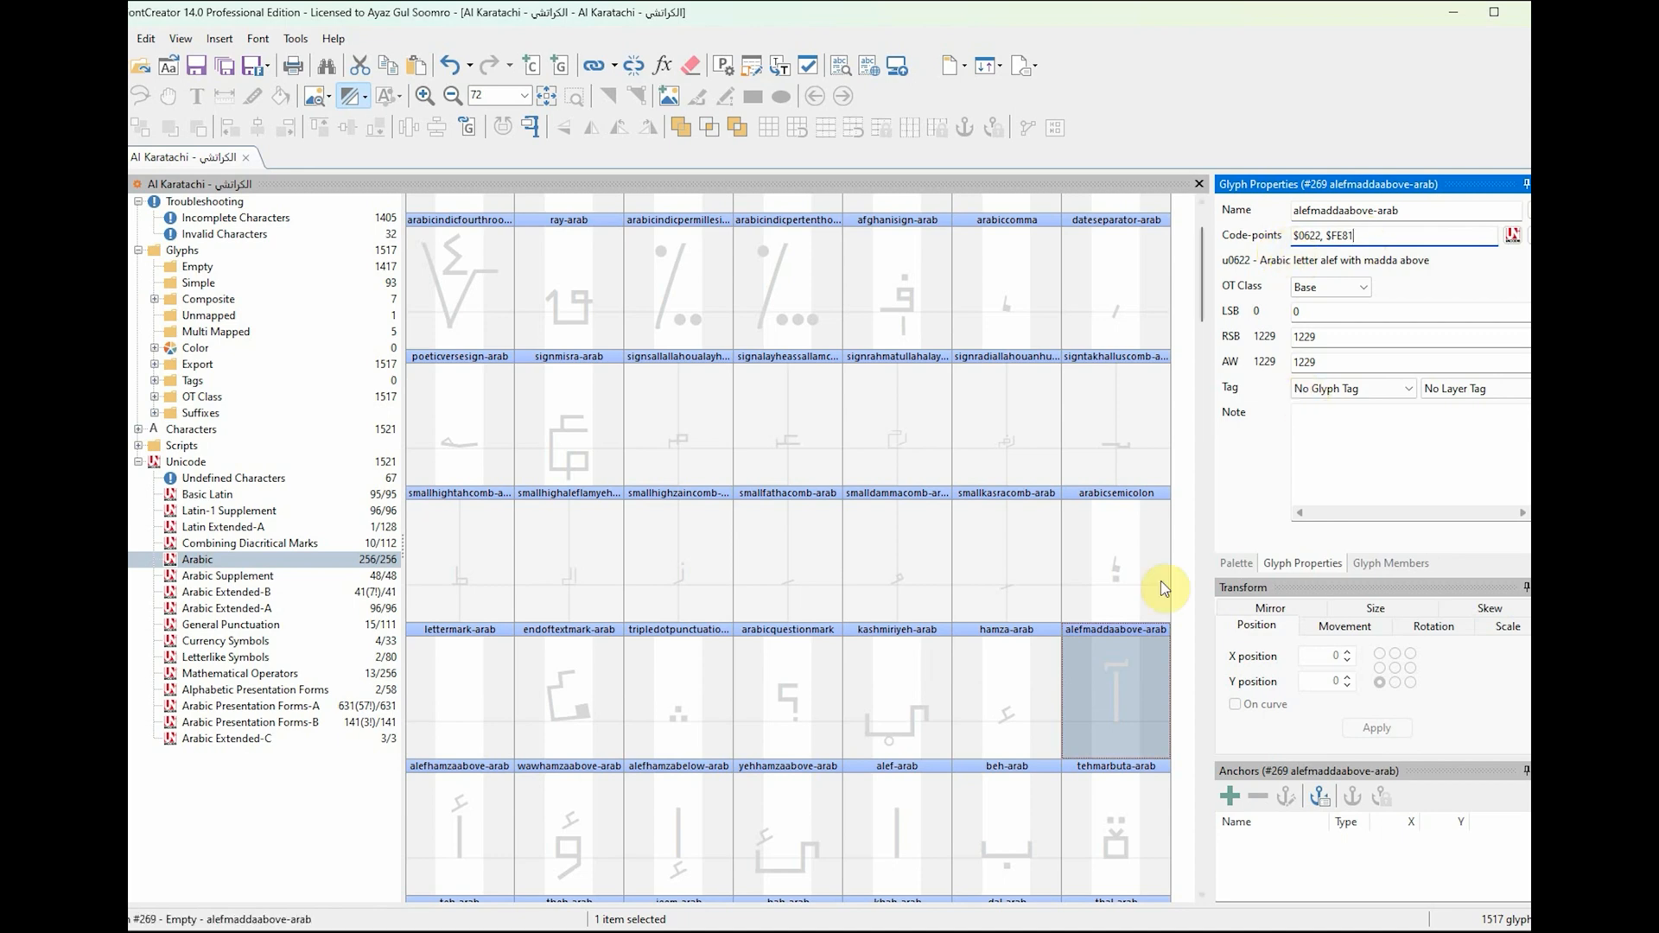
Step: Switch to the contents list in LibreOffice Writer, highlight "Multi mapped" in item 17 and return to FontCreator
click(831, 929)
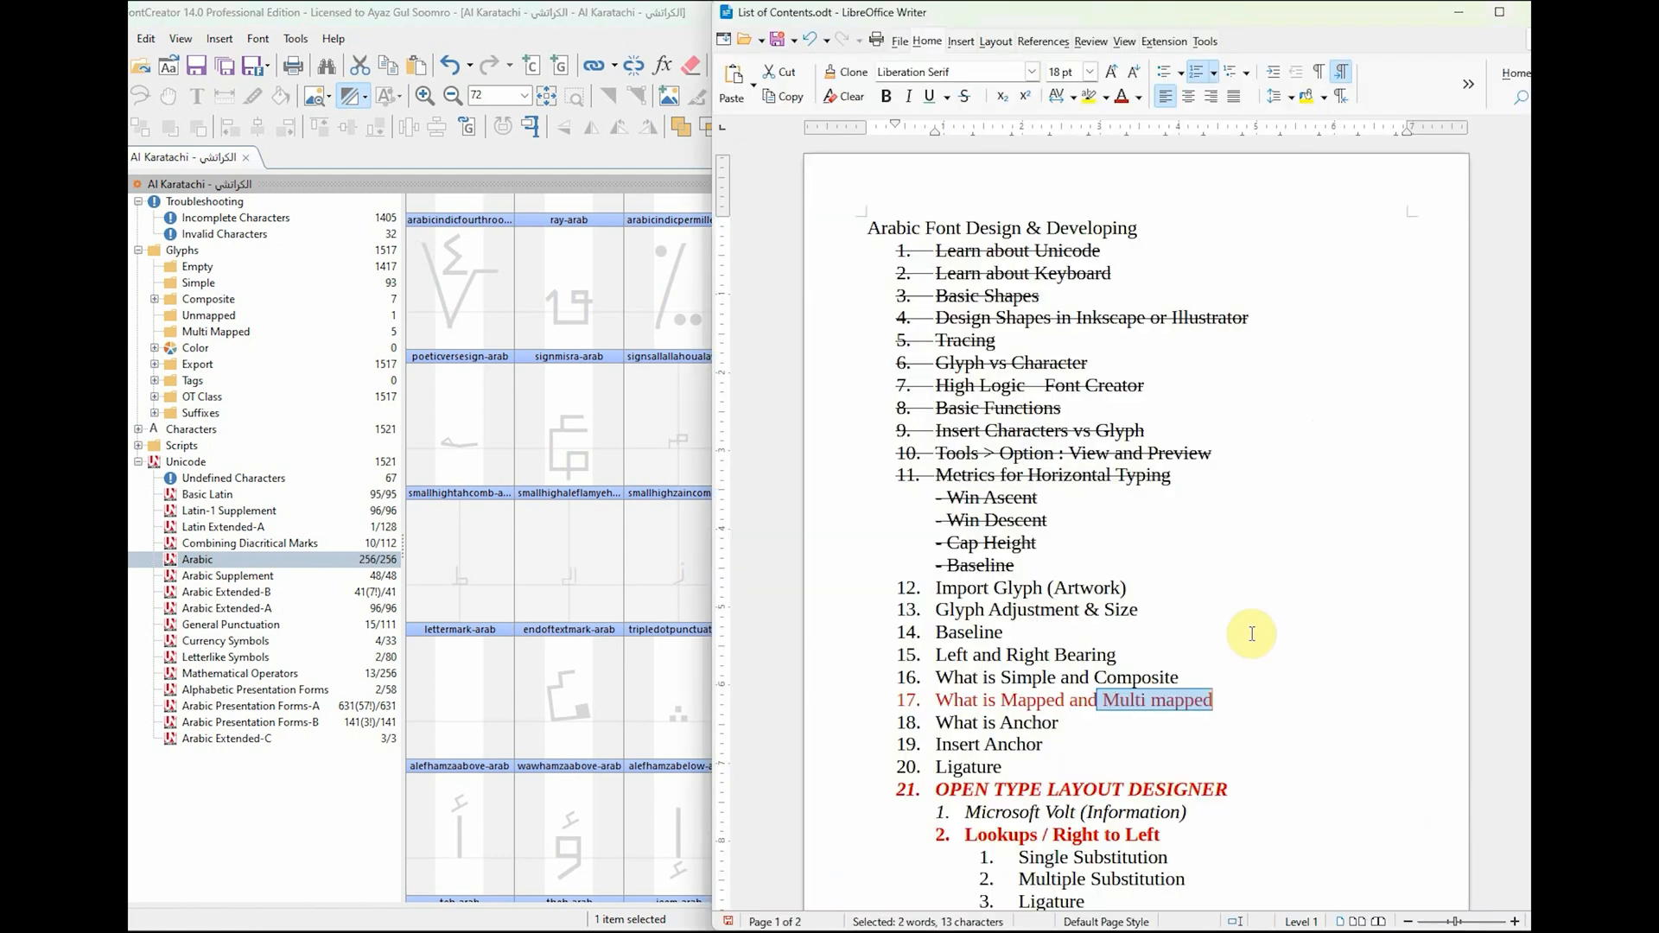
click(1150, 708)
drag(1101, 708, 1262, 697)
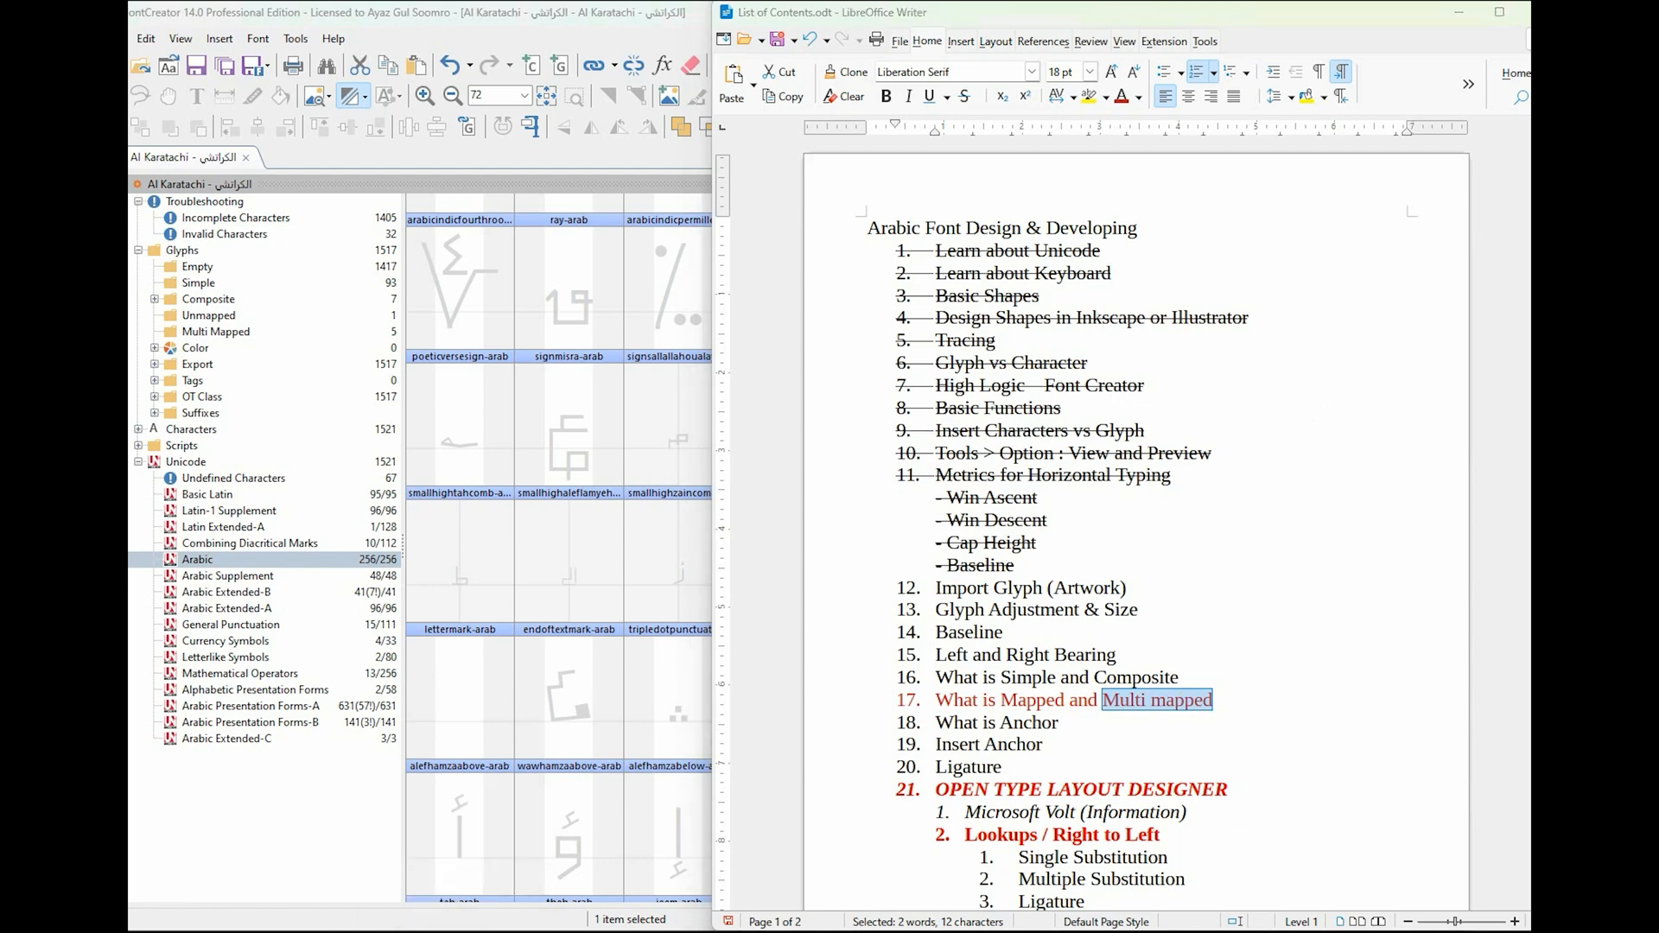
click(546, 930)
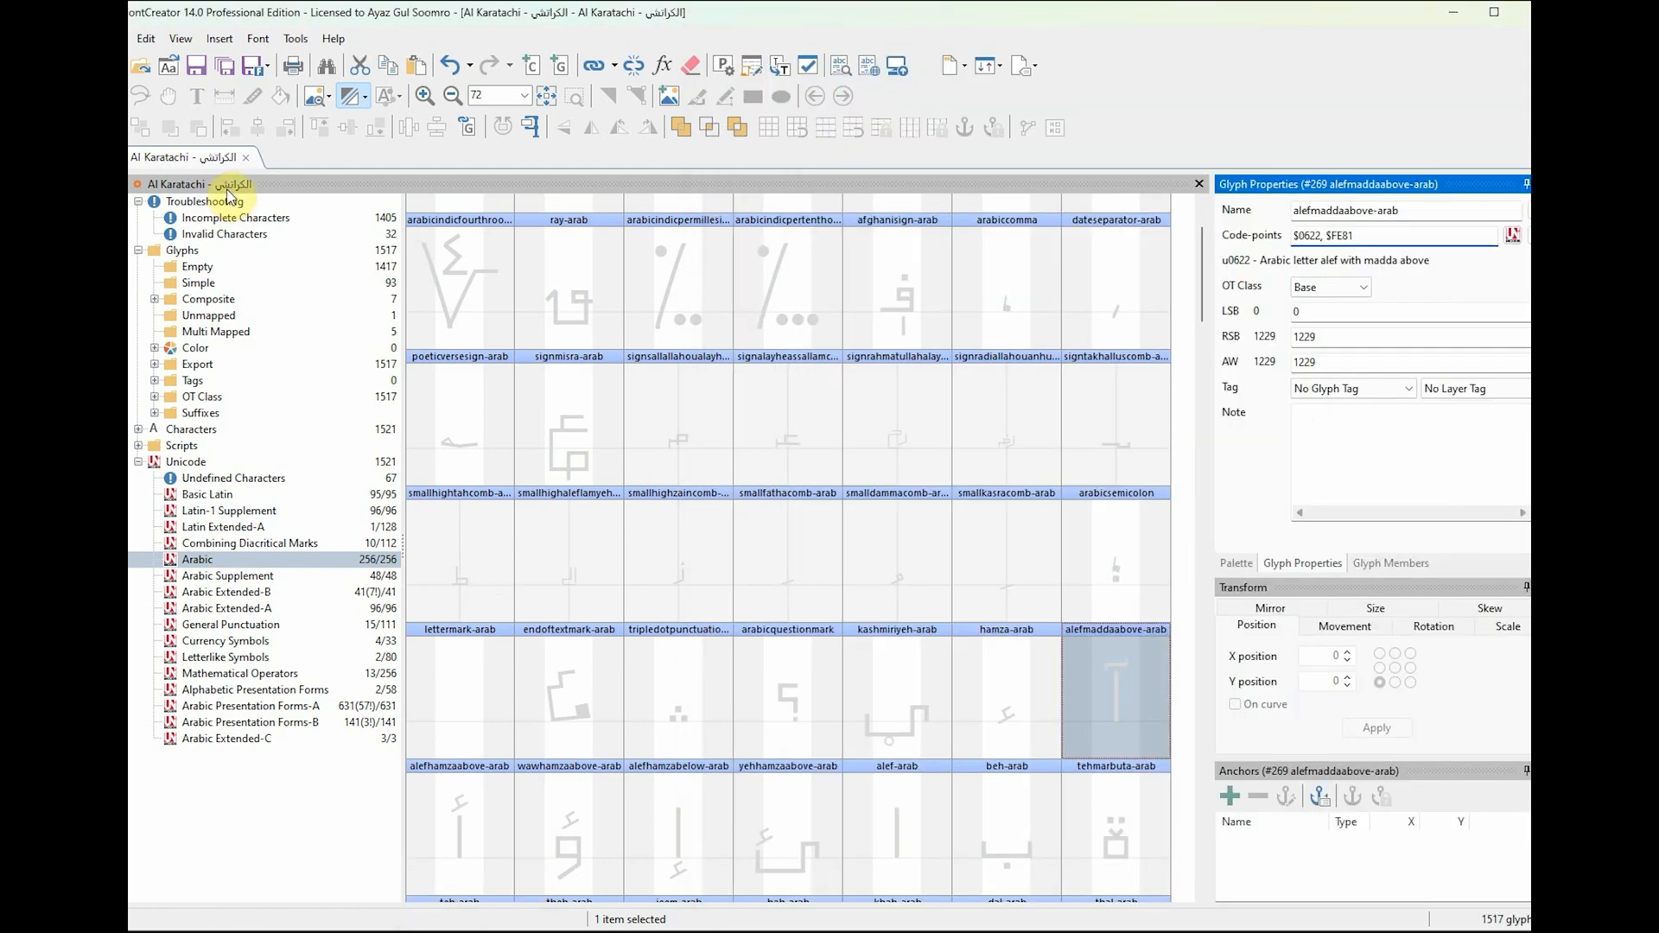
Step: Review the unmapped glyphs and examine the code-points of each multi-mapped glyph, from space to alefmaddaabove-arab
click(207, 316)
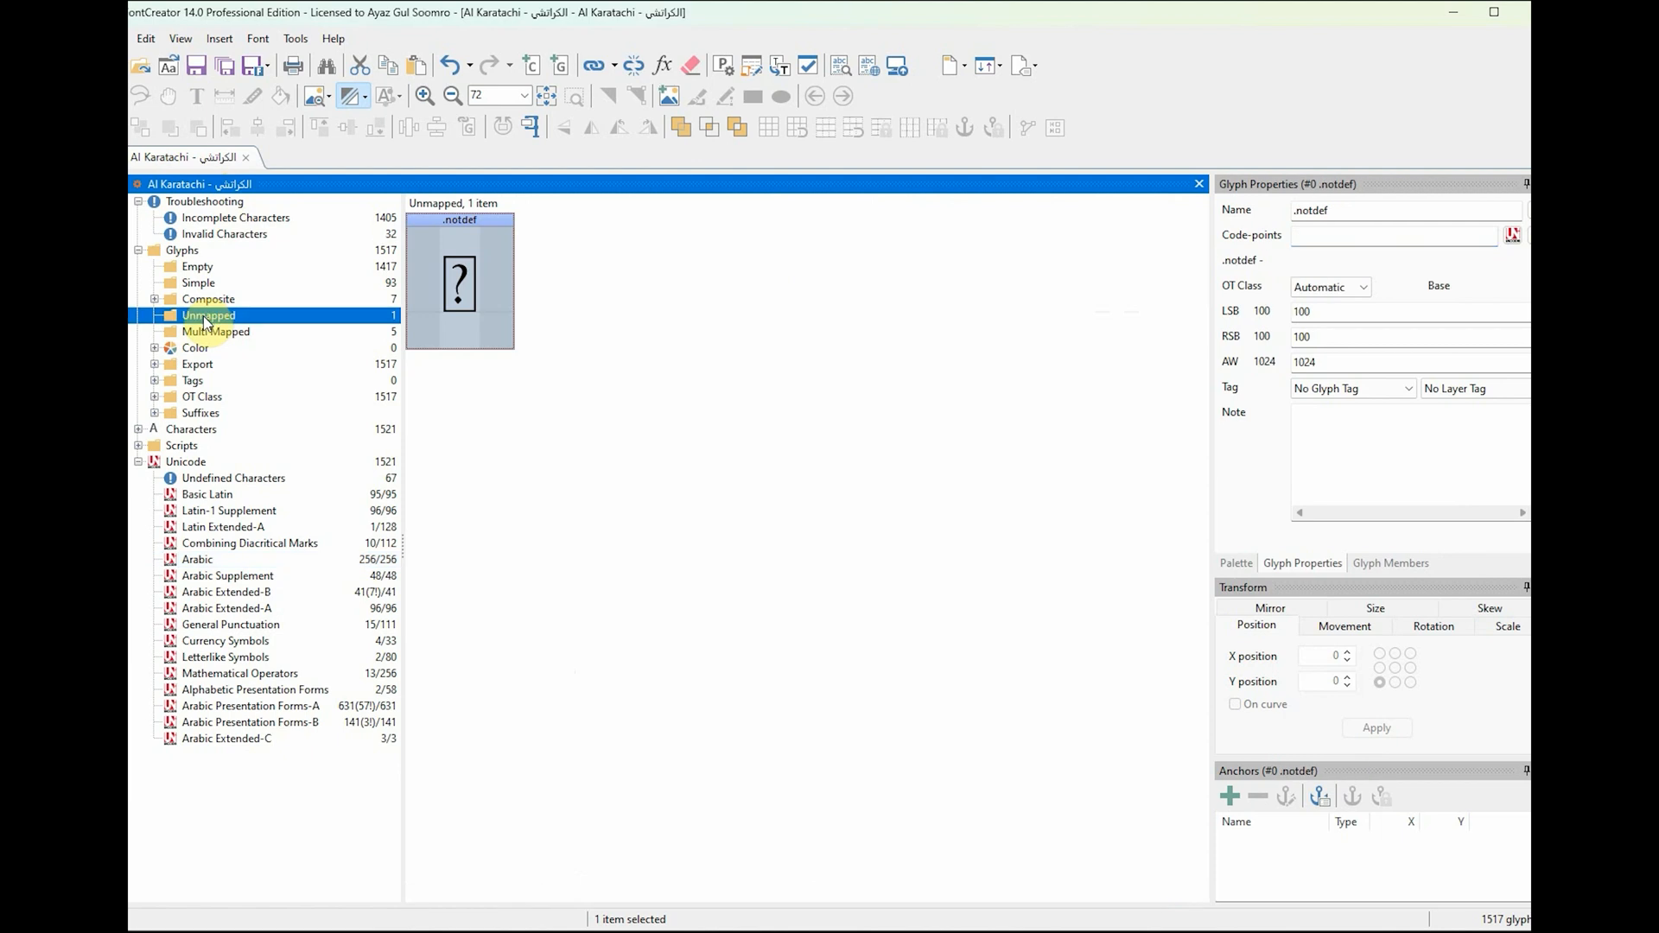
click(232, 332)
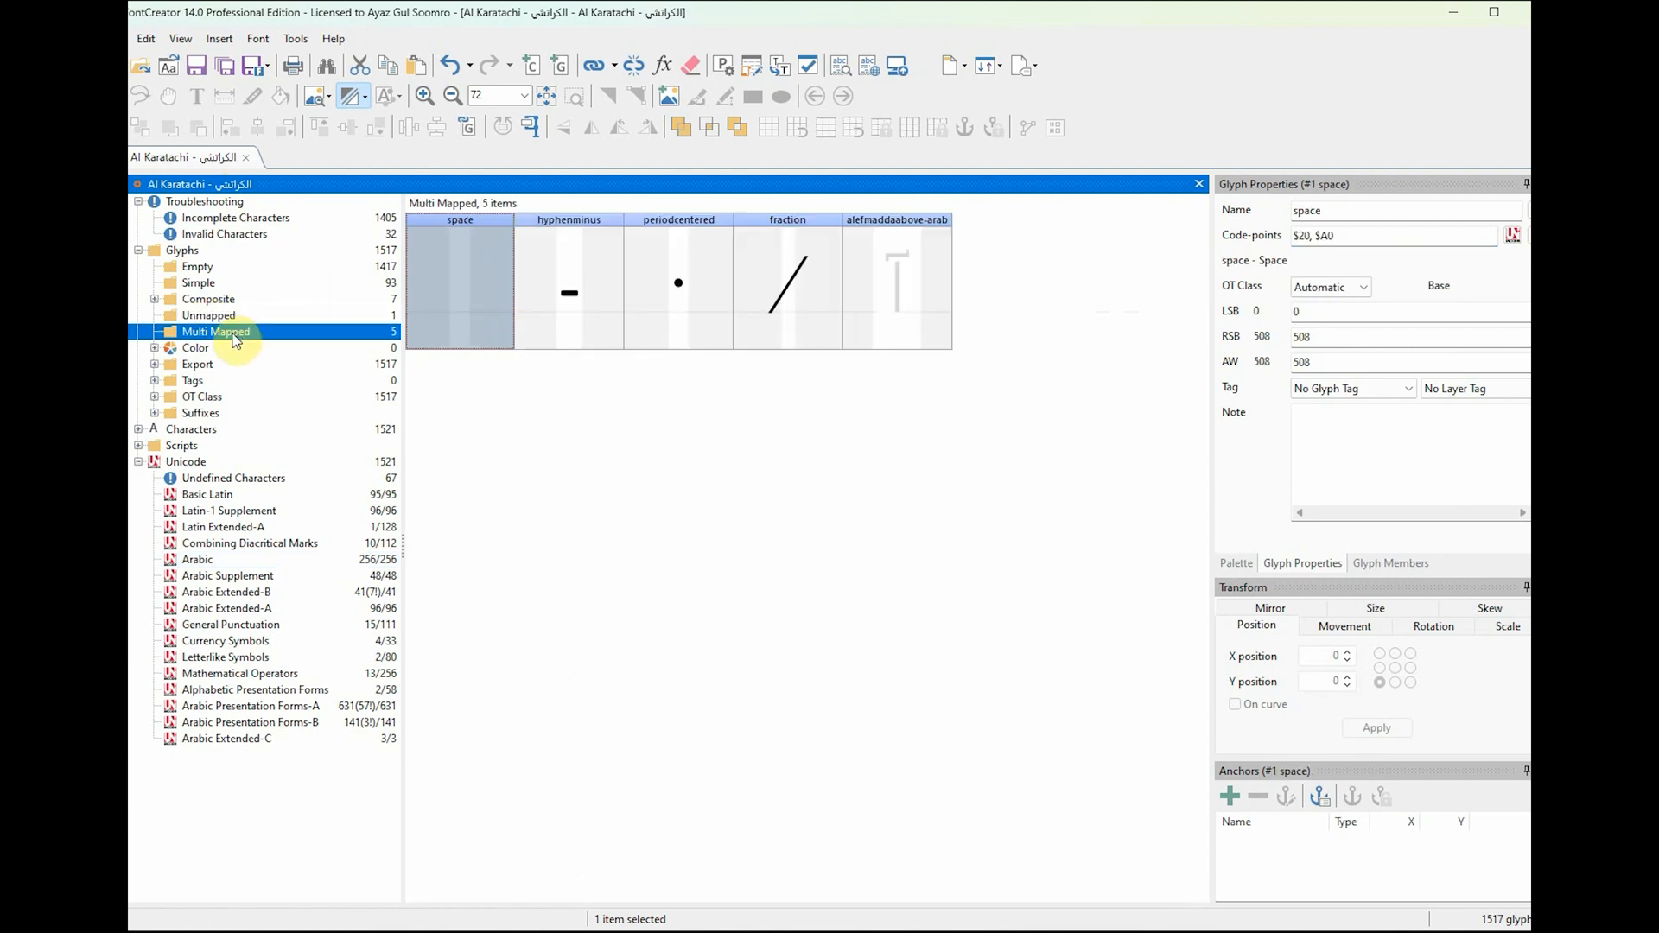
click(910, 302)
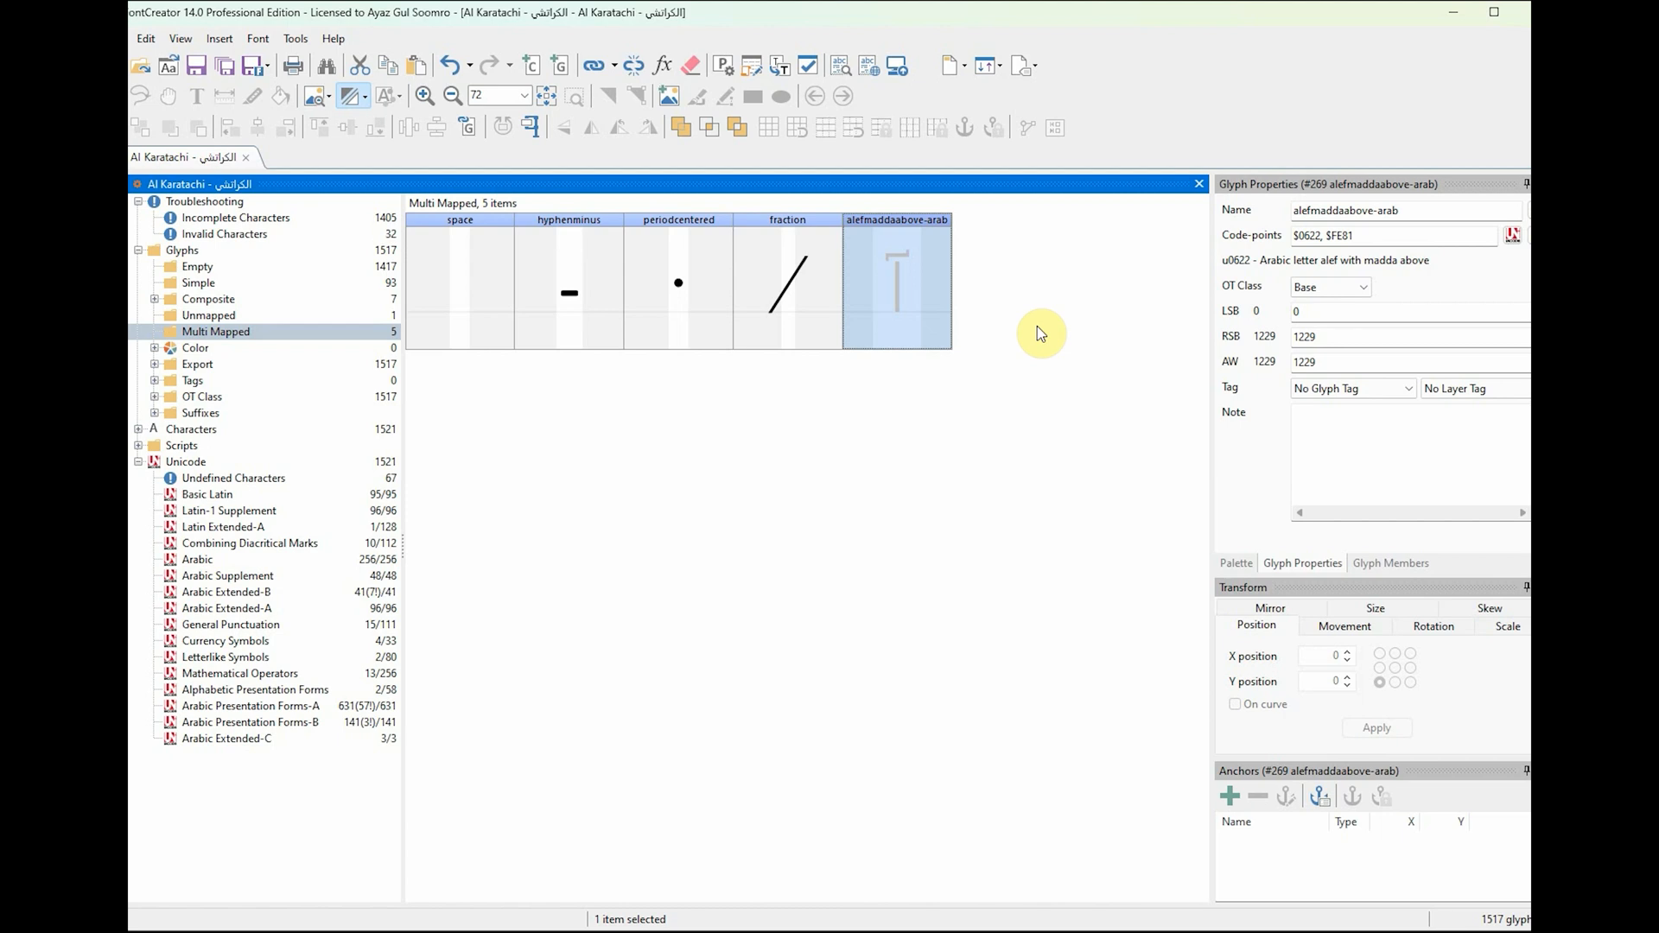
click(788, 291)
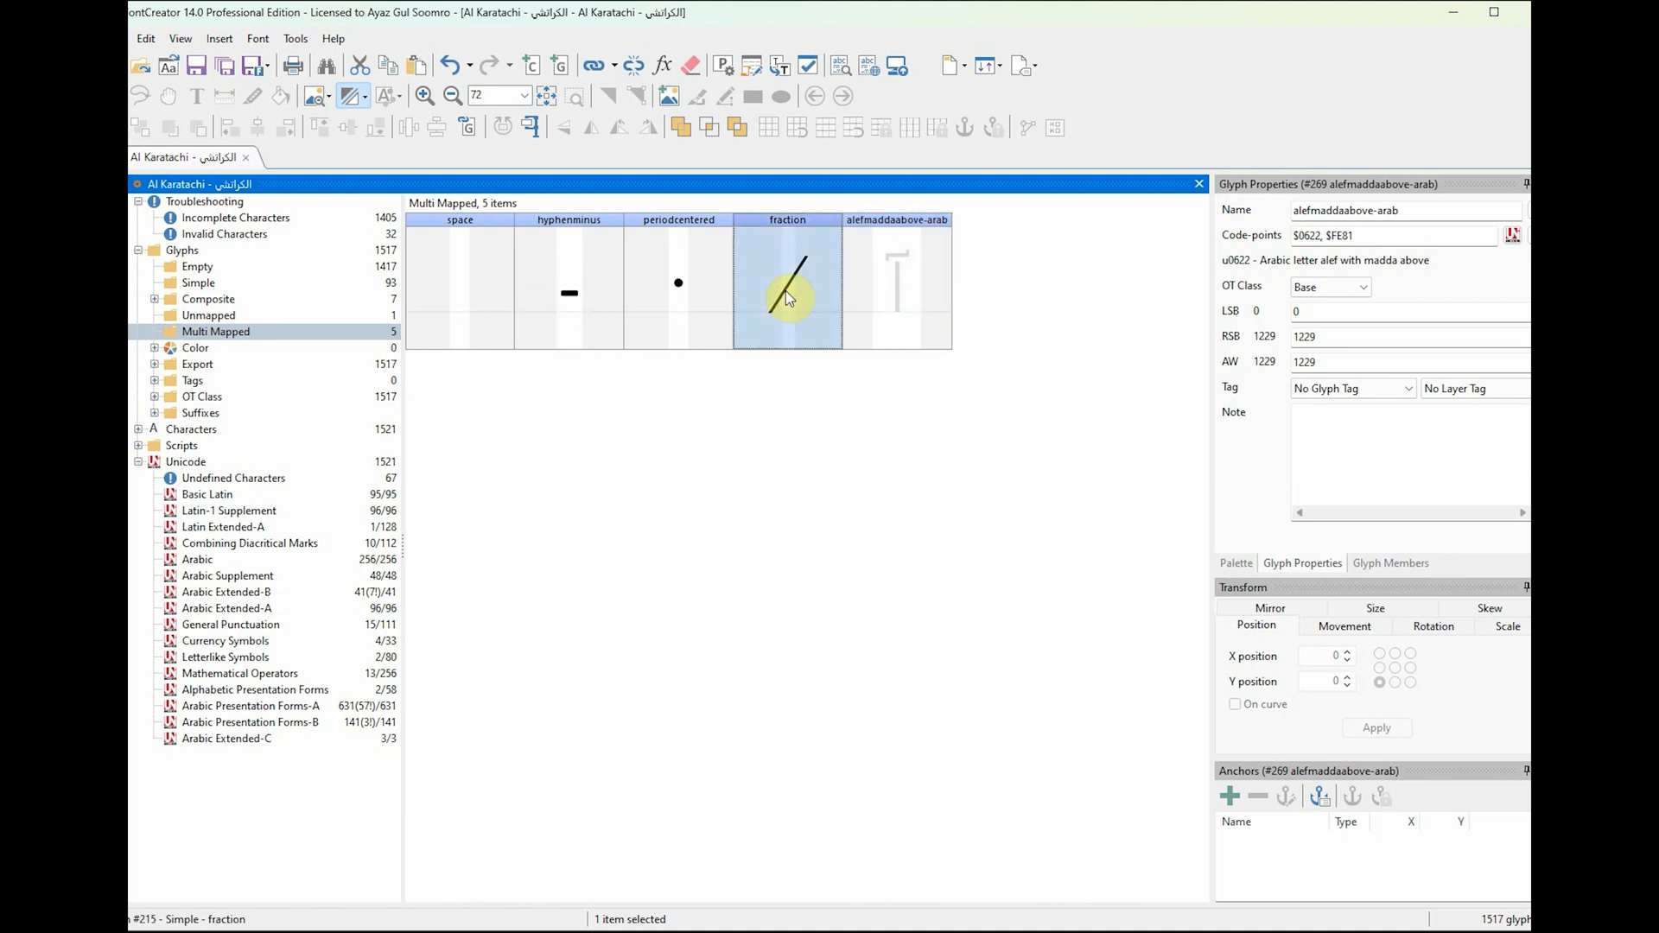
click(1373, 234)
click(700, 302)
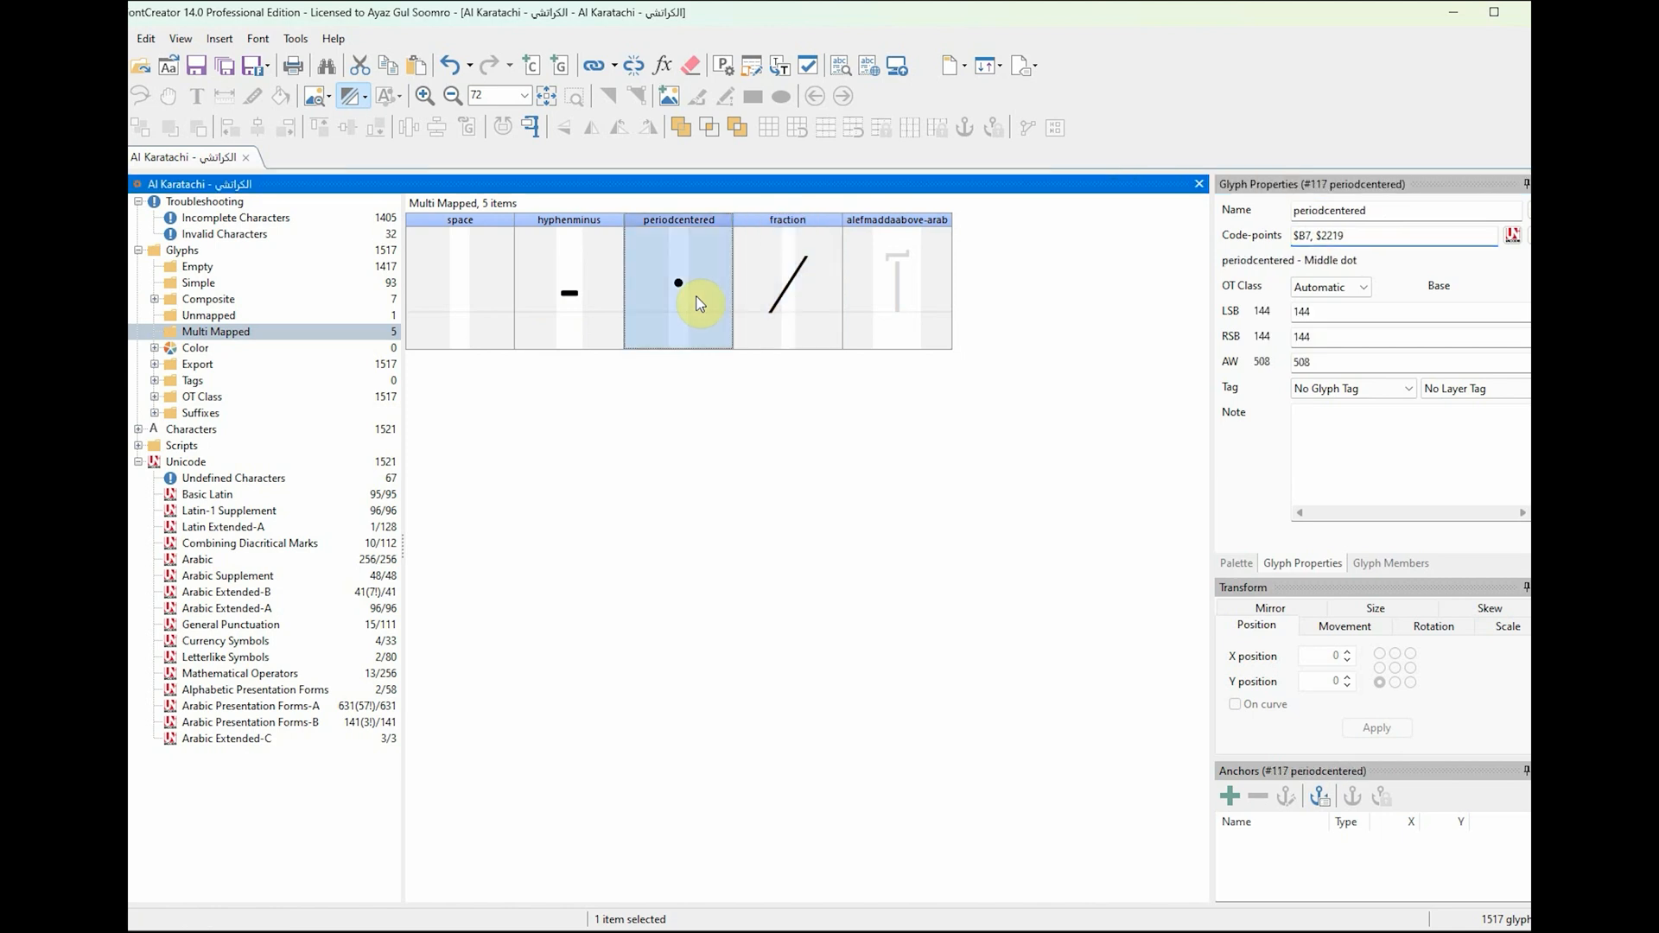
click(574, 309)
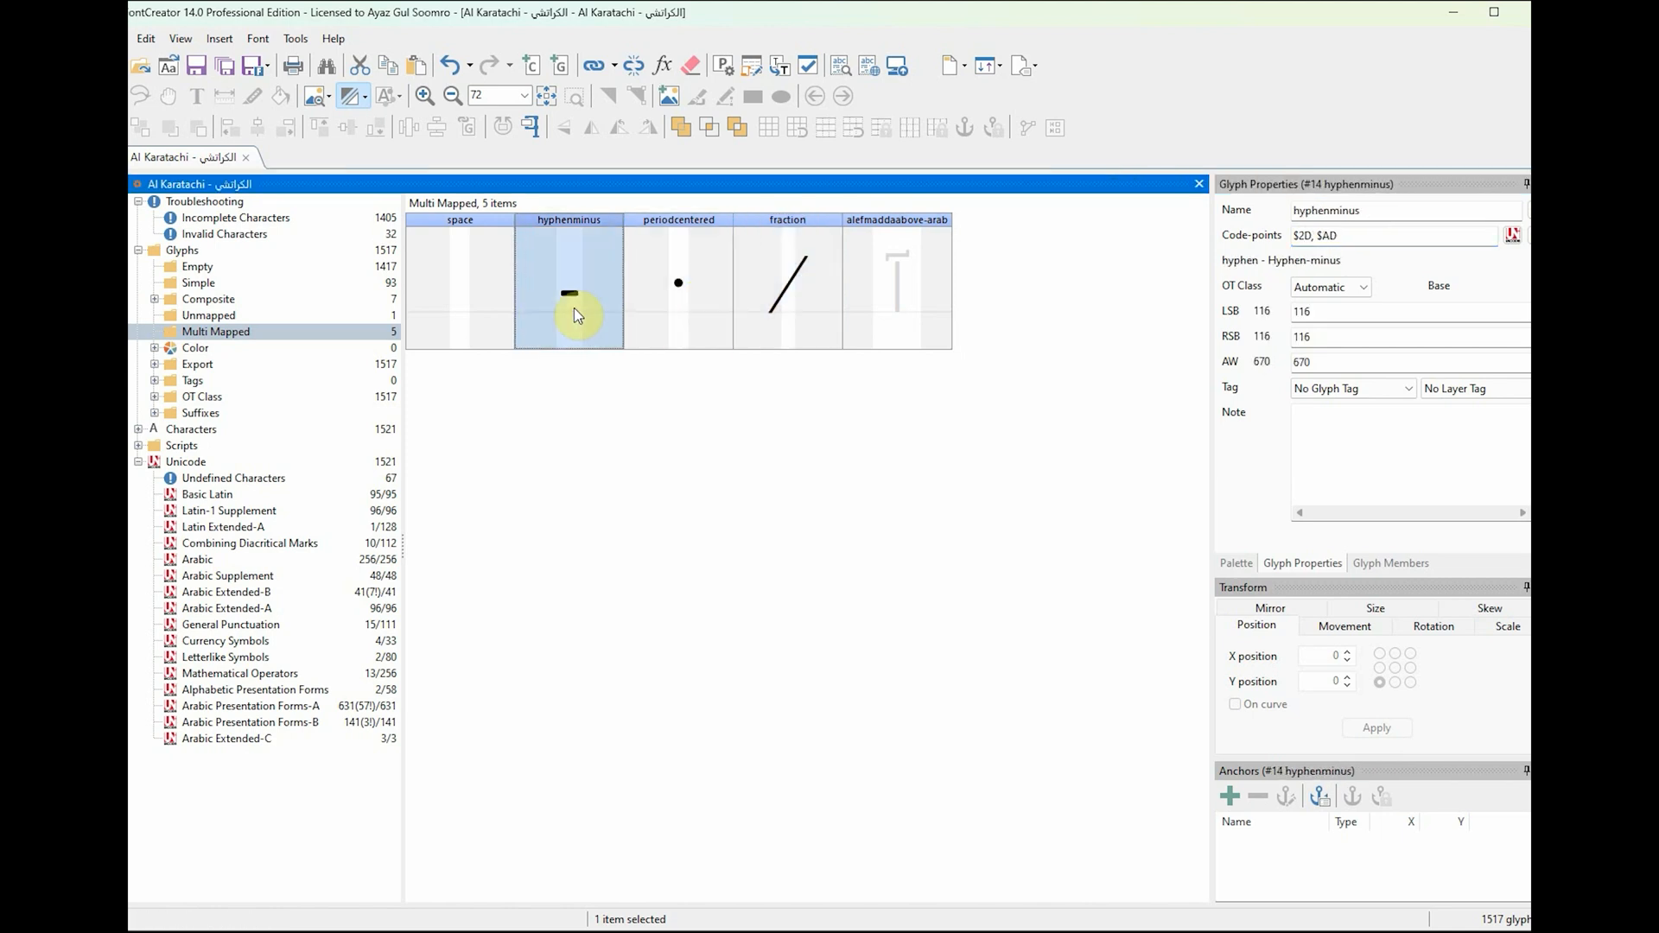
click(469, 304)
click(889, 292)
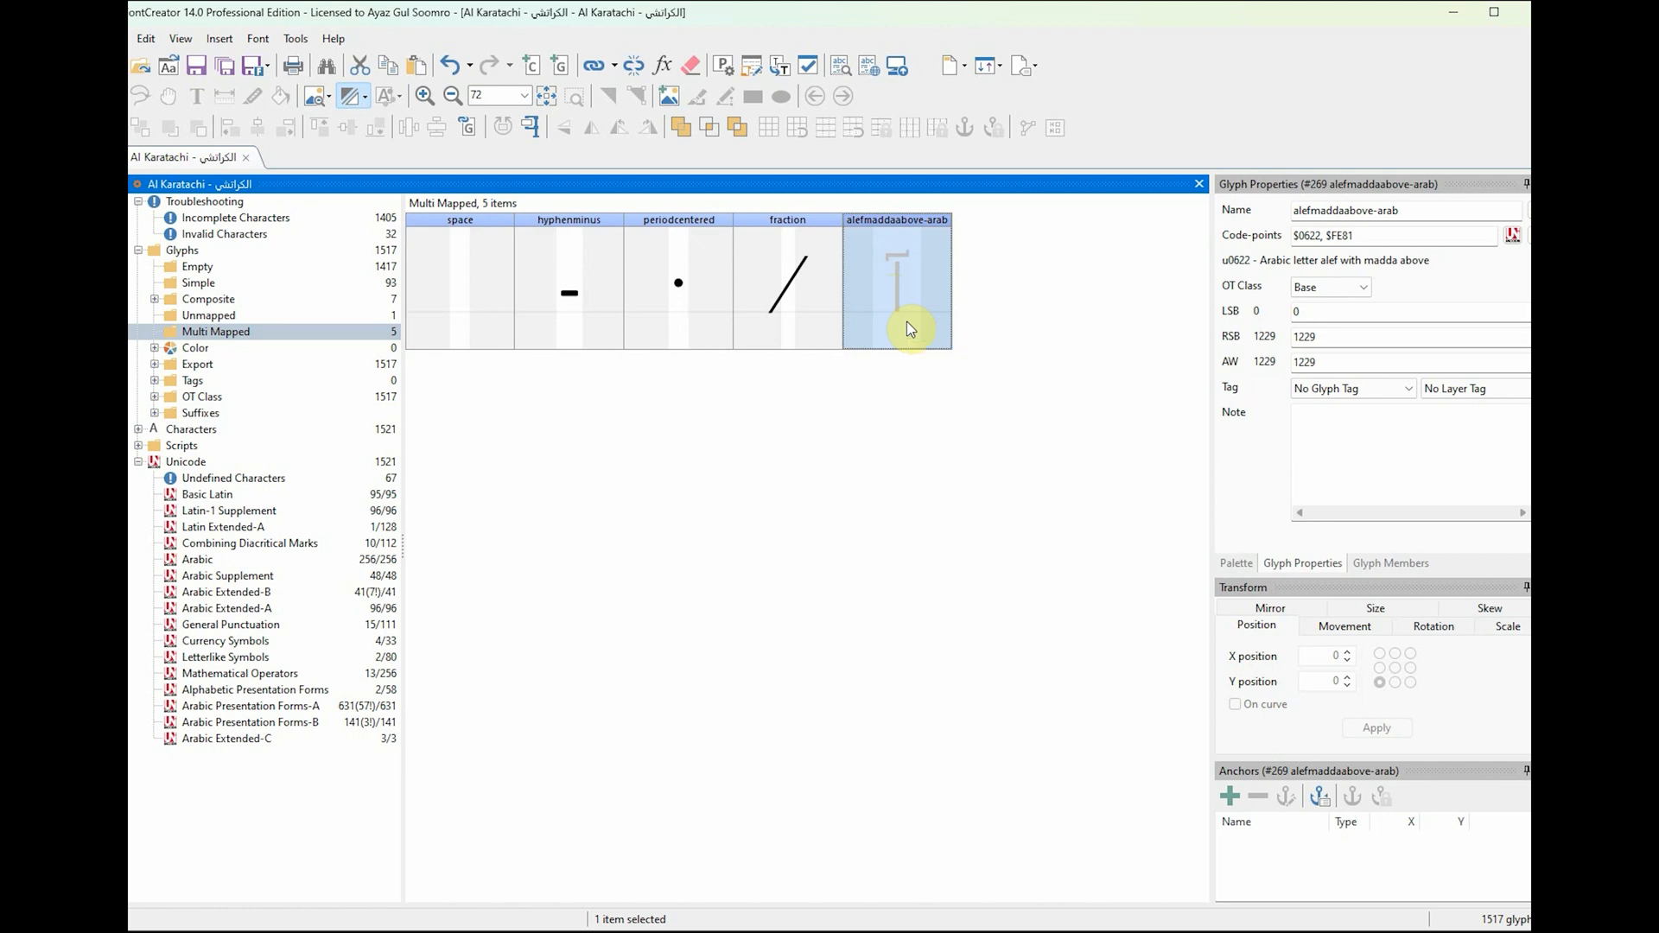
Step: Show all glyphs and view the tag options available for the alefmaddaabove-arab glyph
click(220, 251)
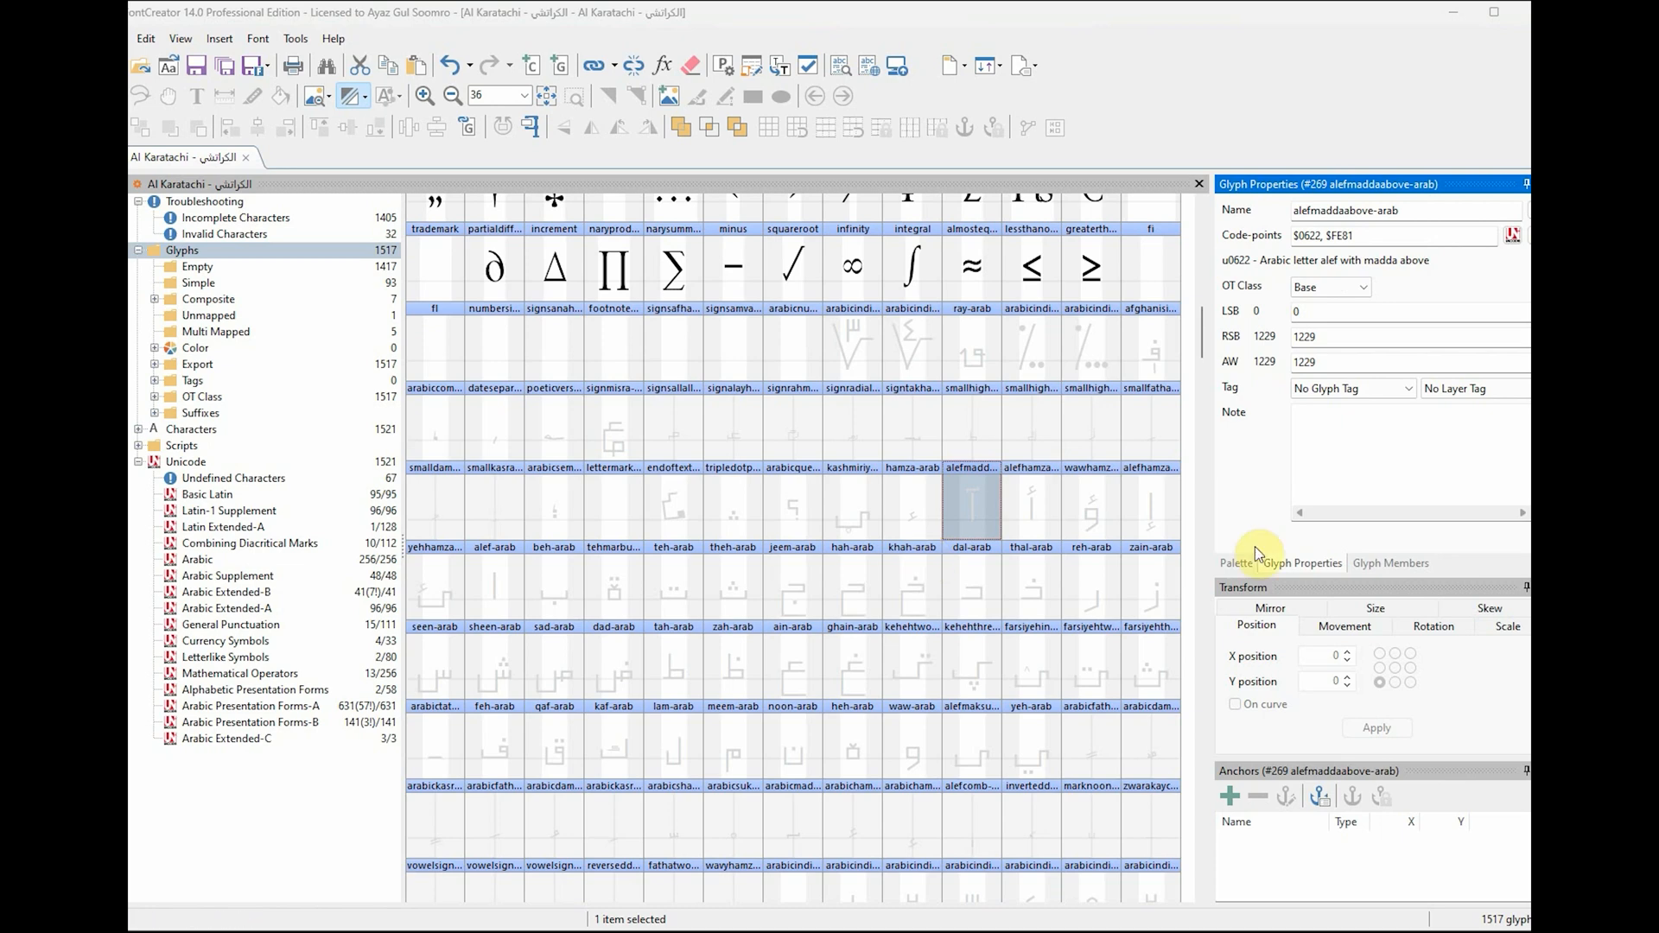
click(1351, 391)
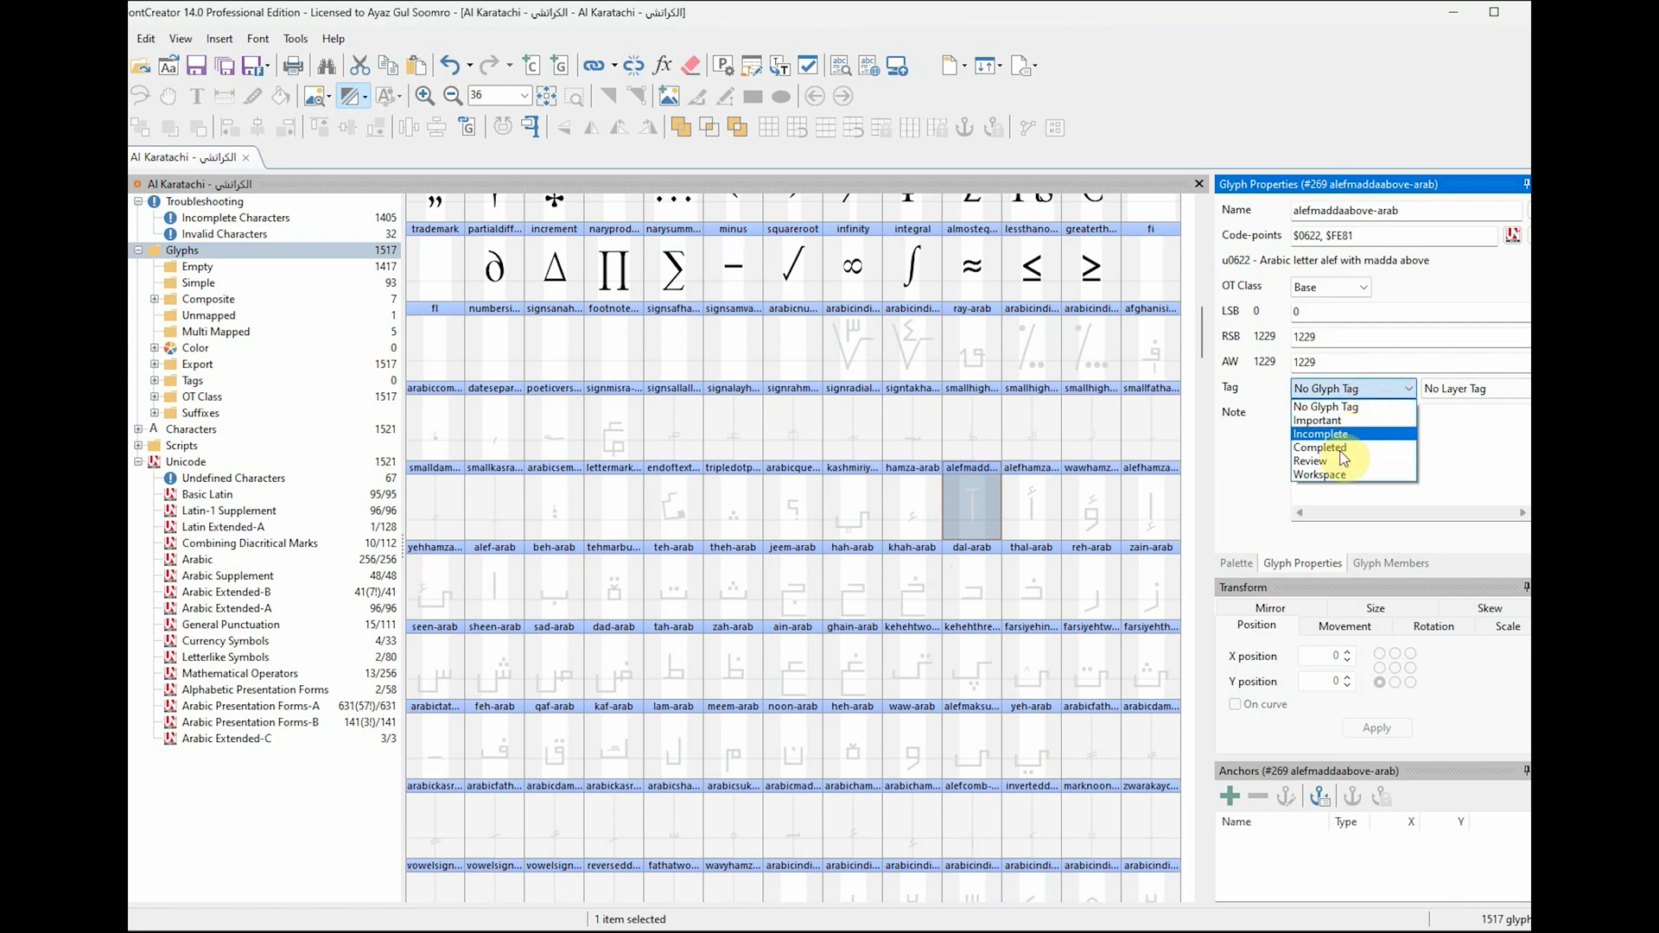
click(1370, 386)
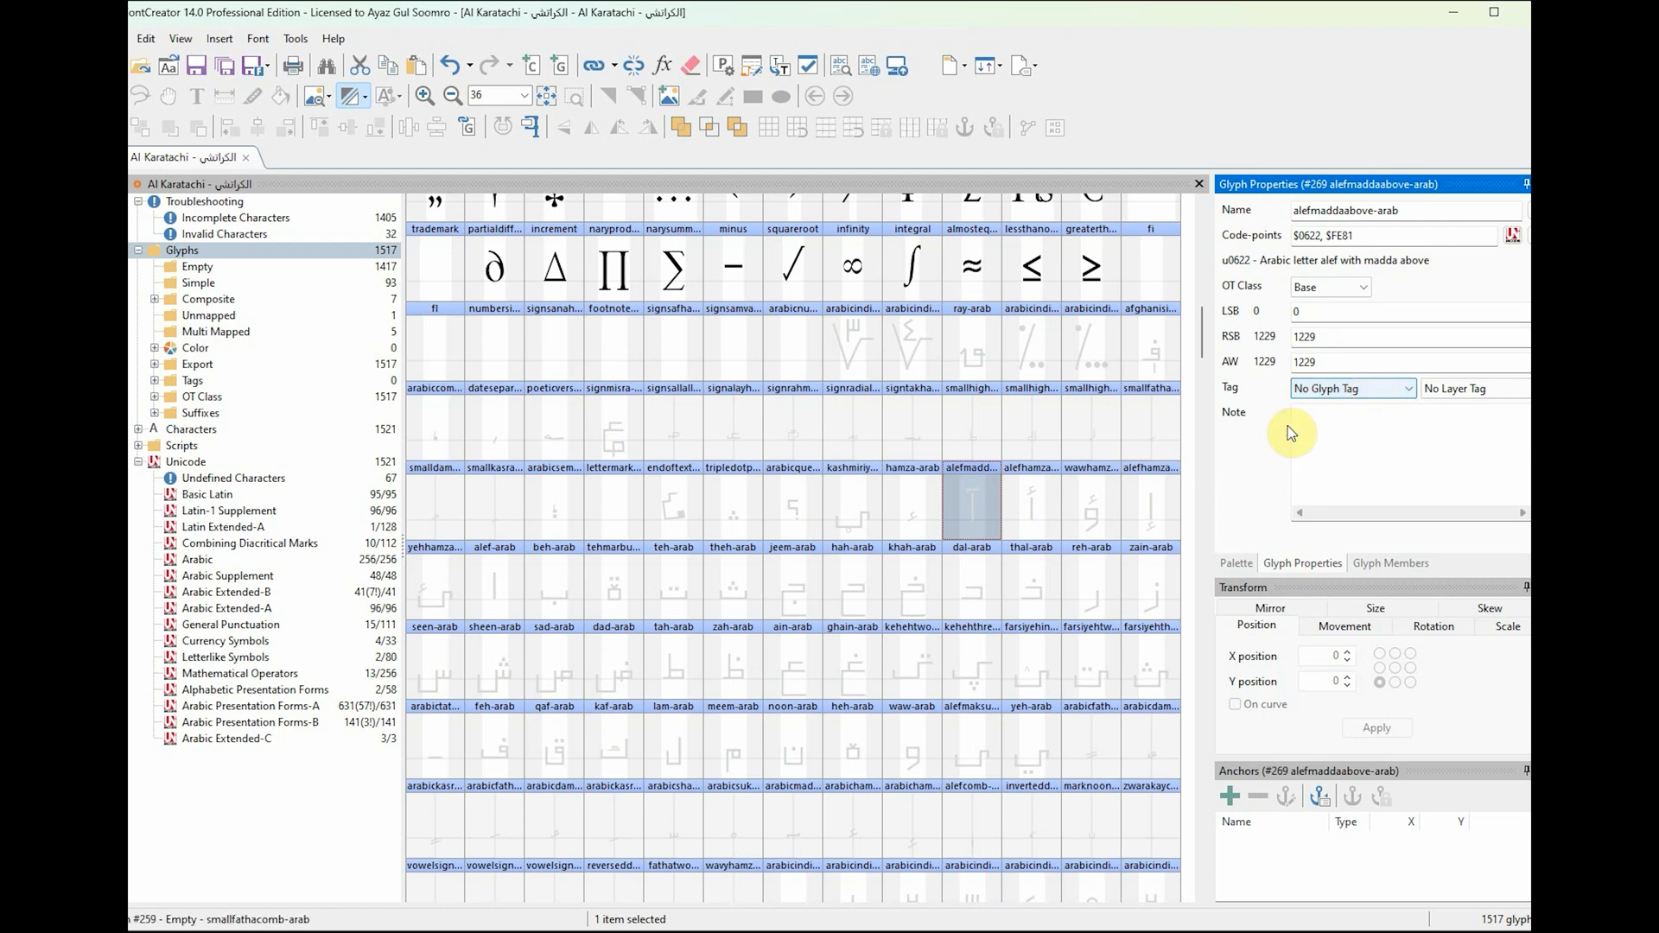
Step: View the tag options of the alefmaddaabove-arab glyph and compare its code-points with those of alefhamzaabove-arab
click(1371, 391)
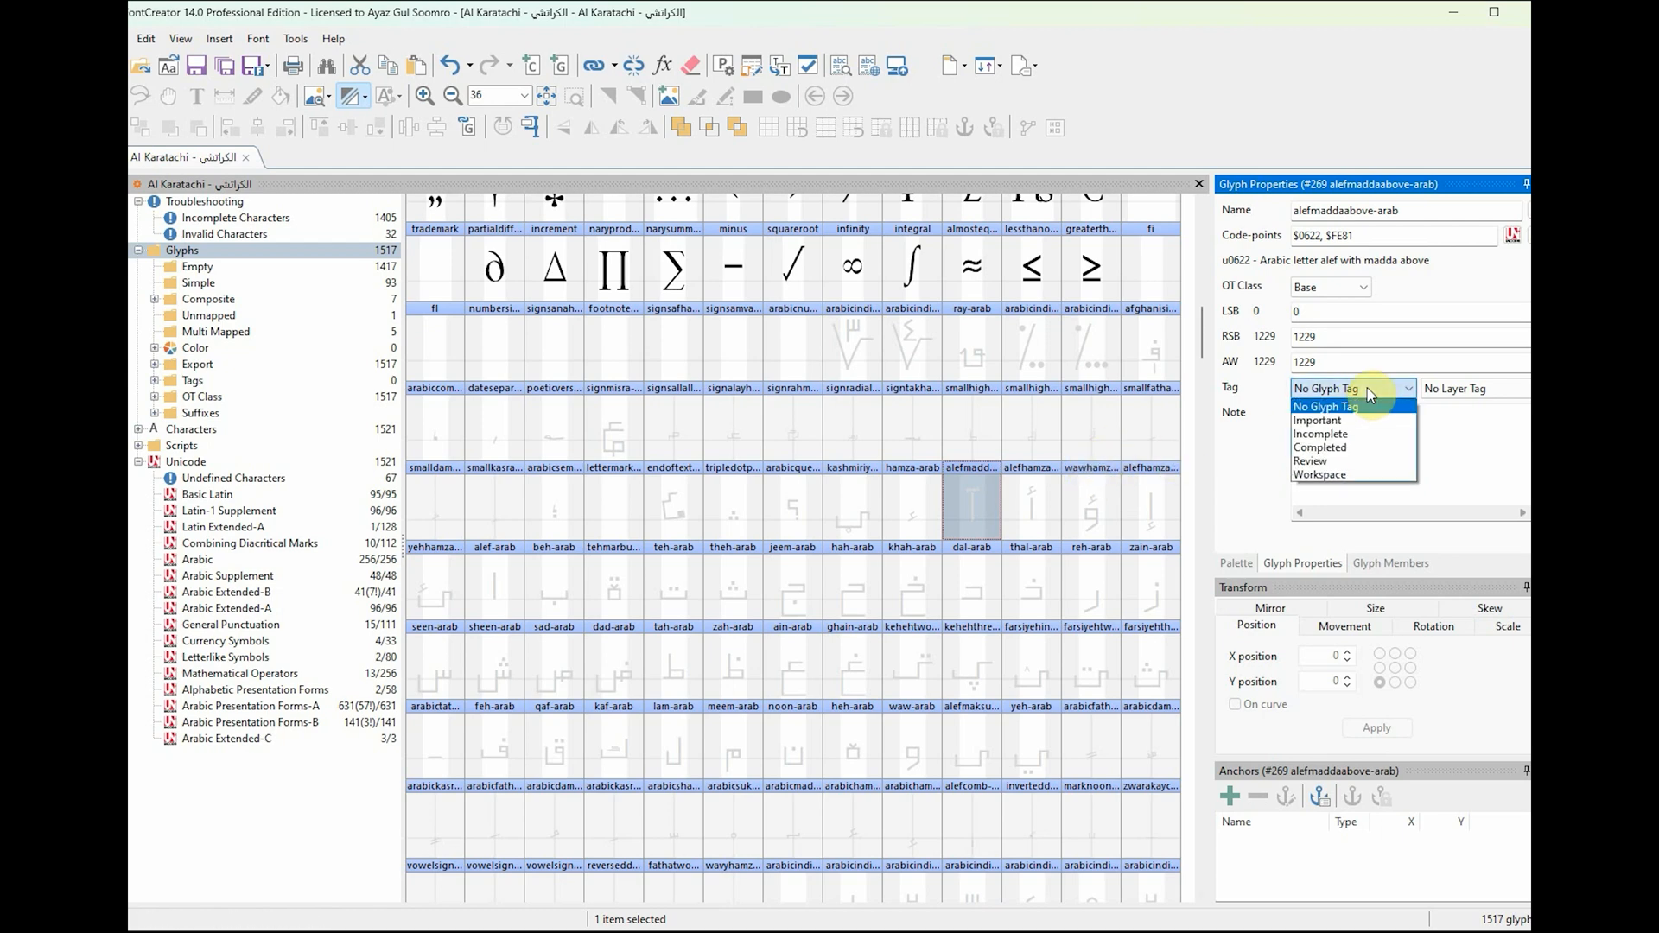
click(971, 518)
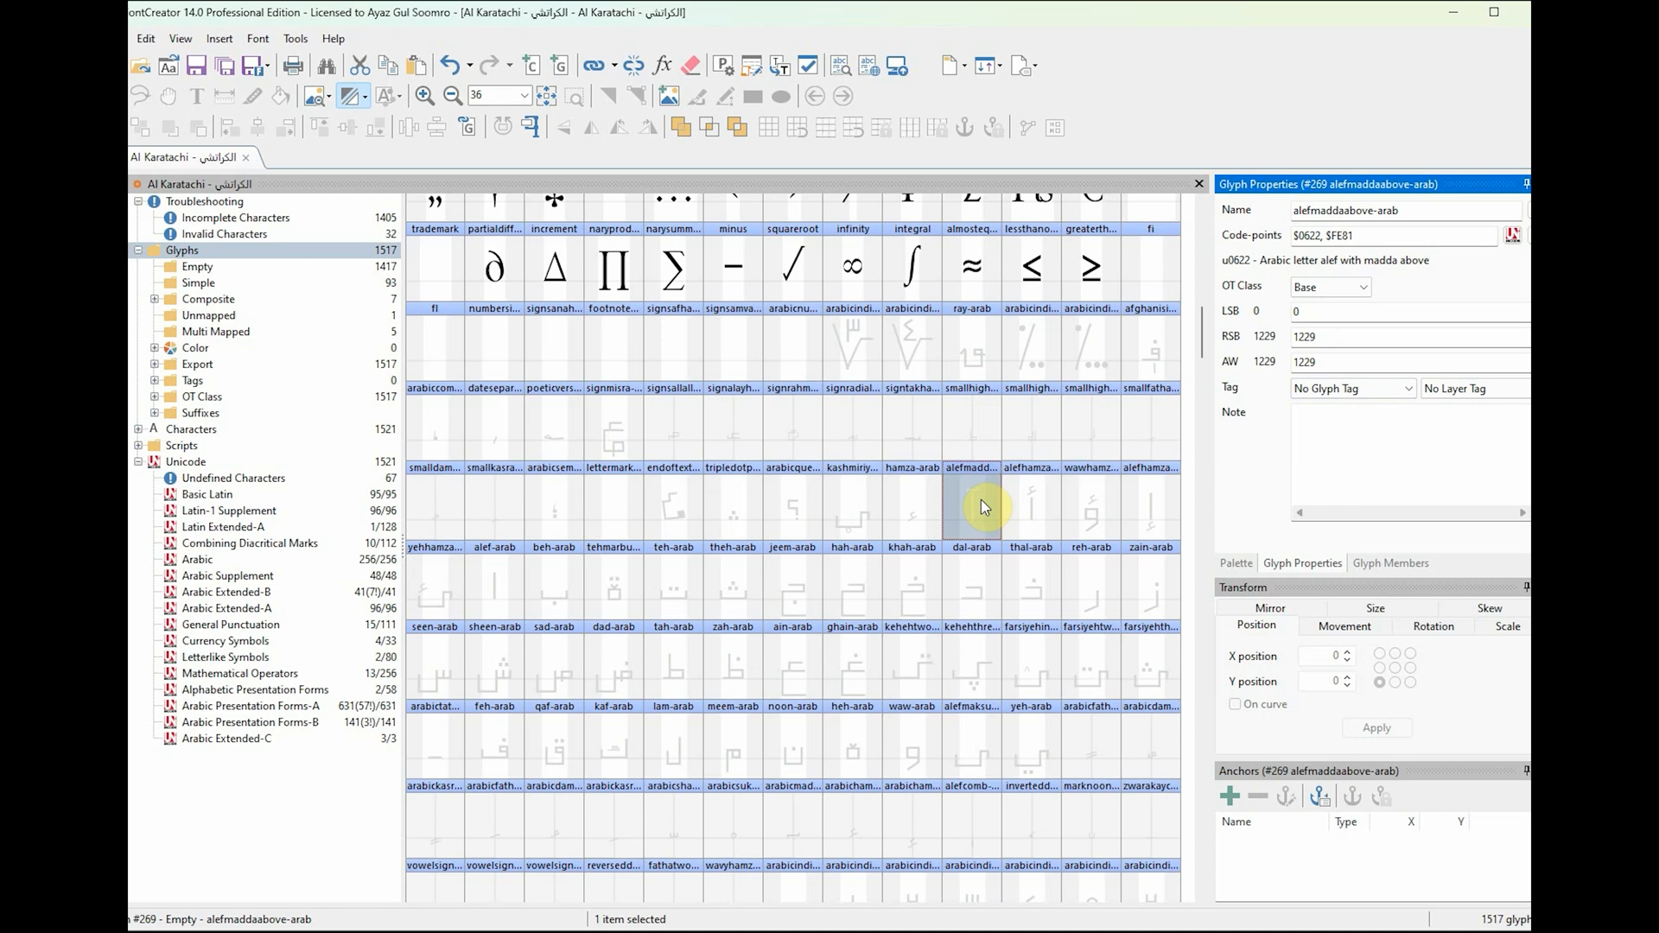
click(1037, 513)
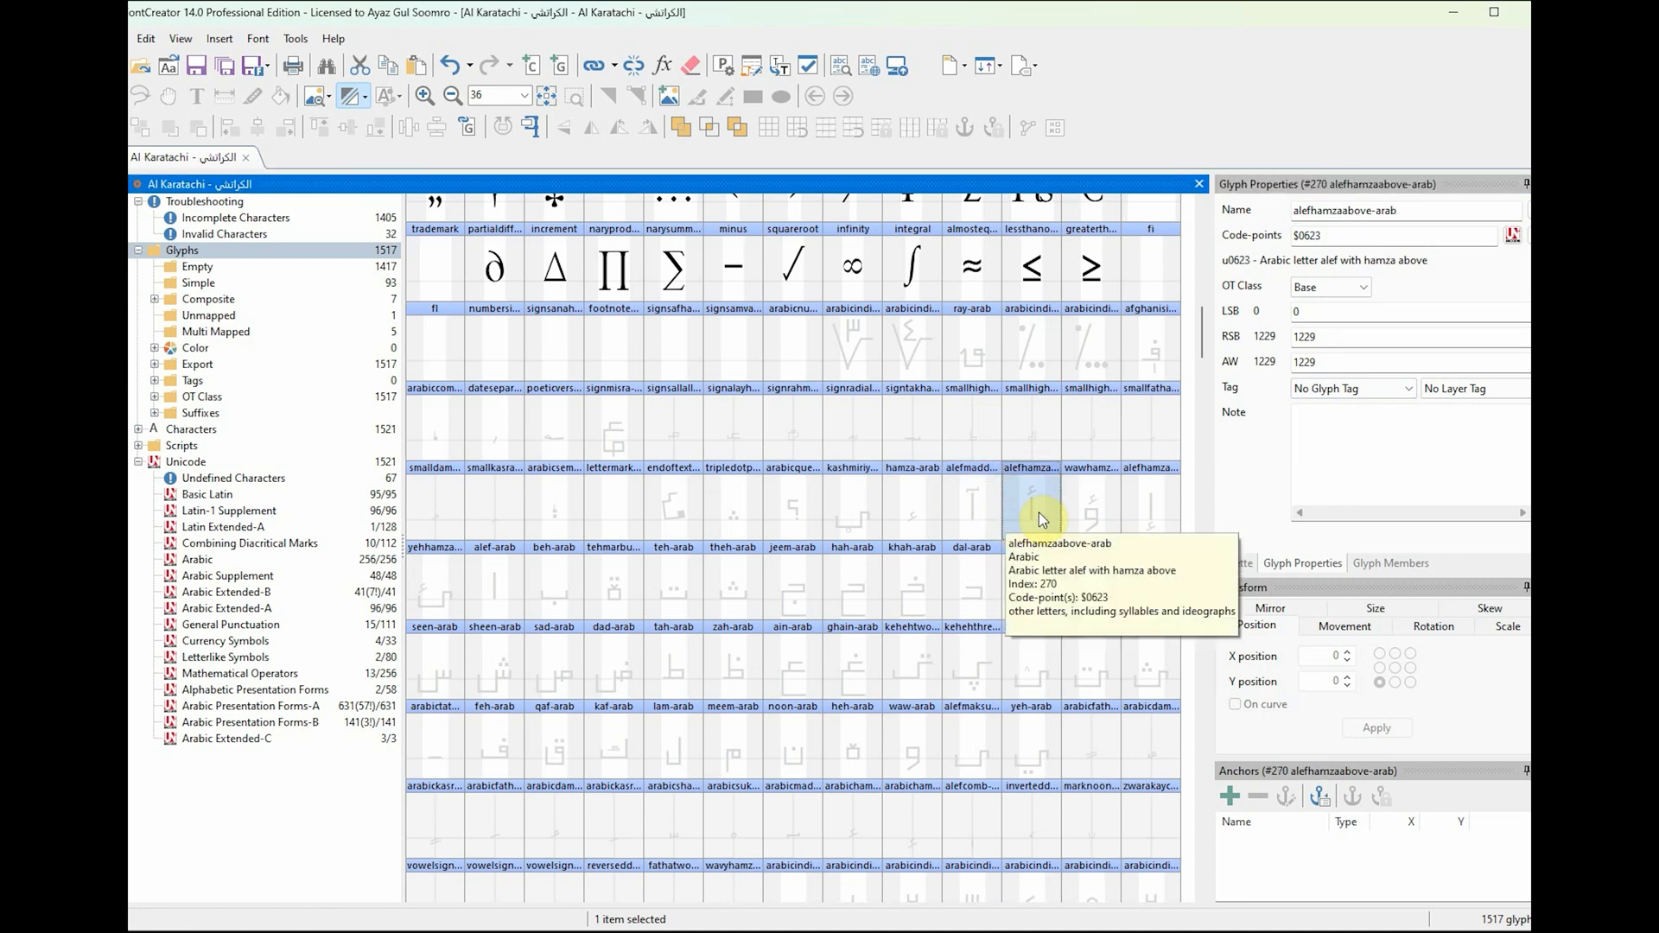
click(976, 517)
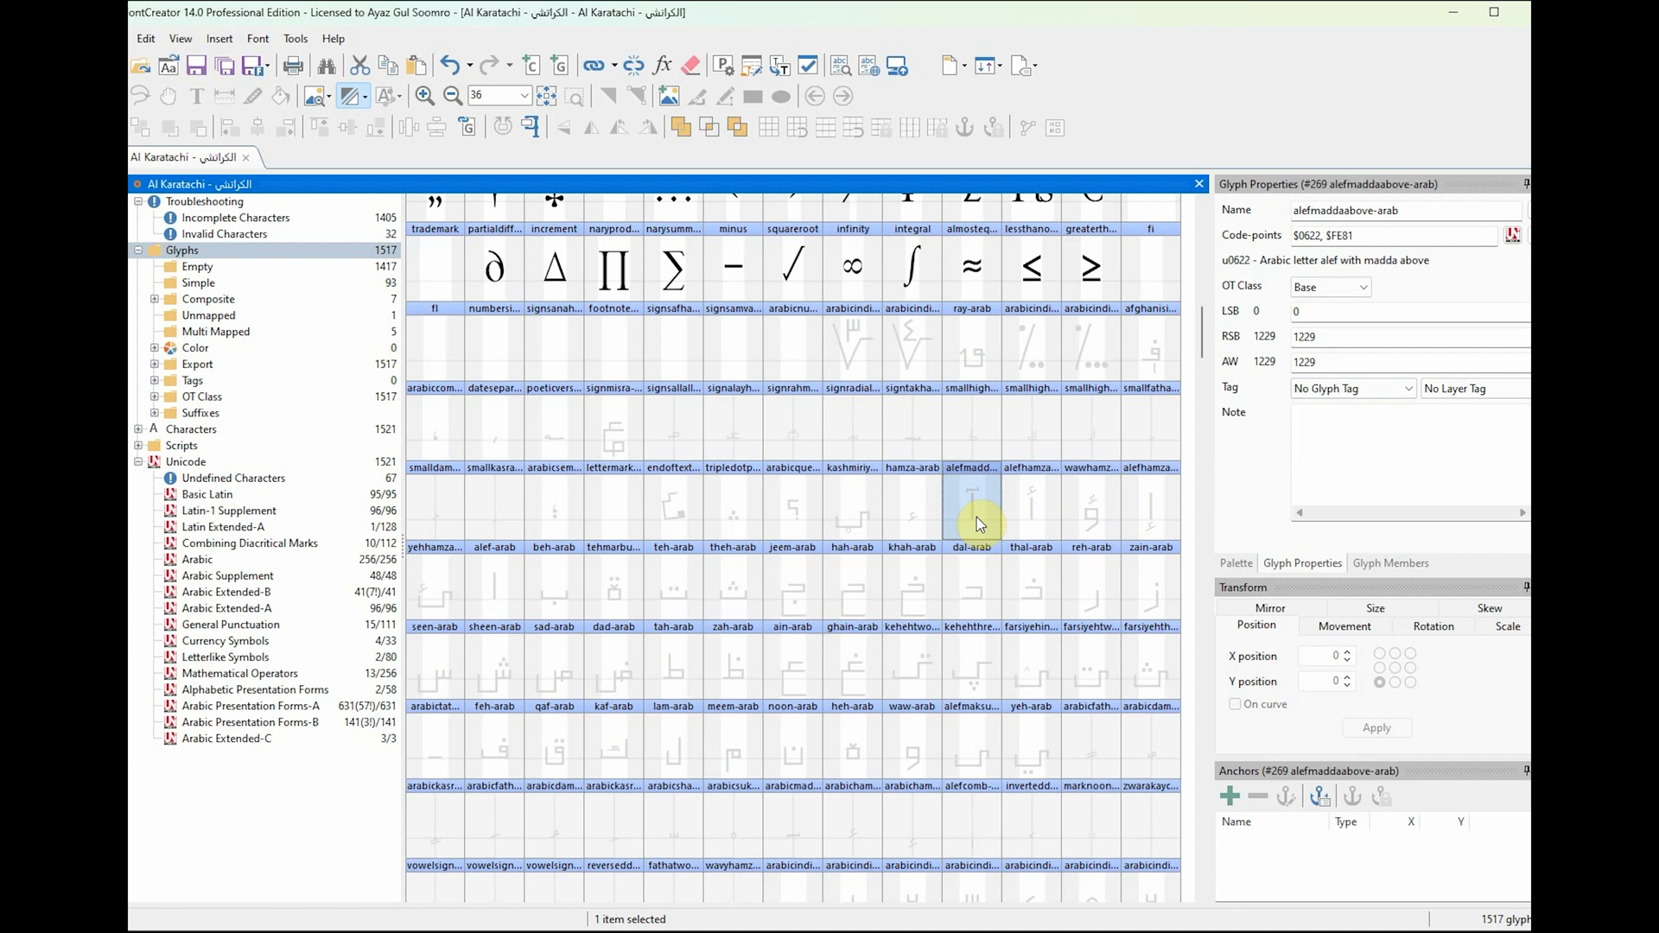
click(1365, 233)
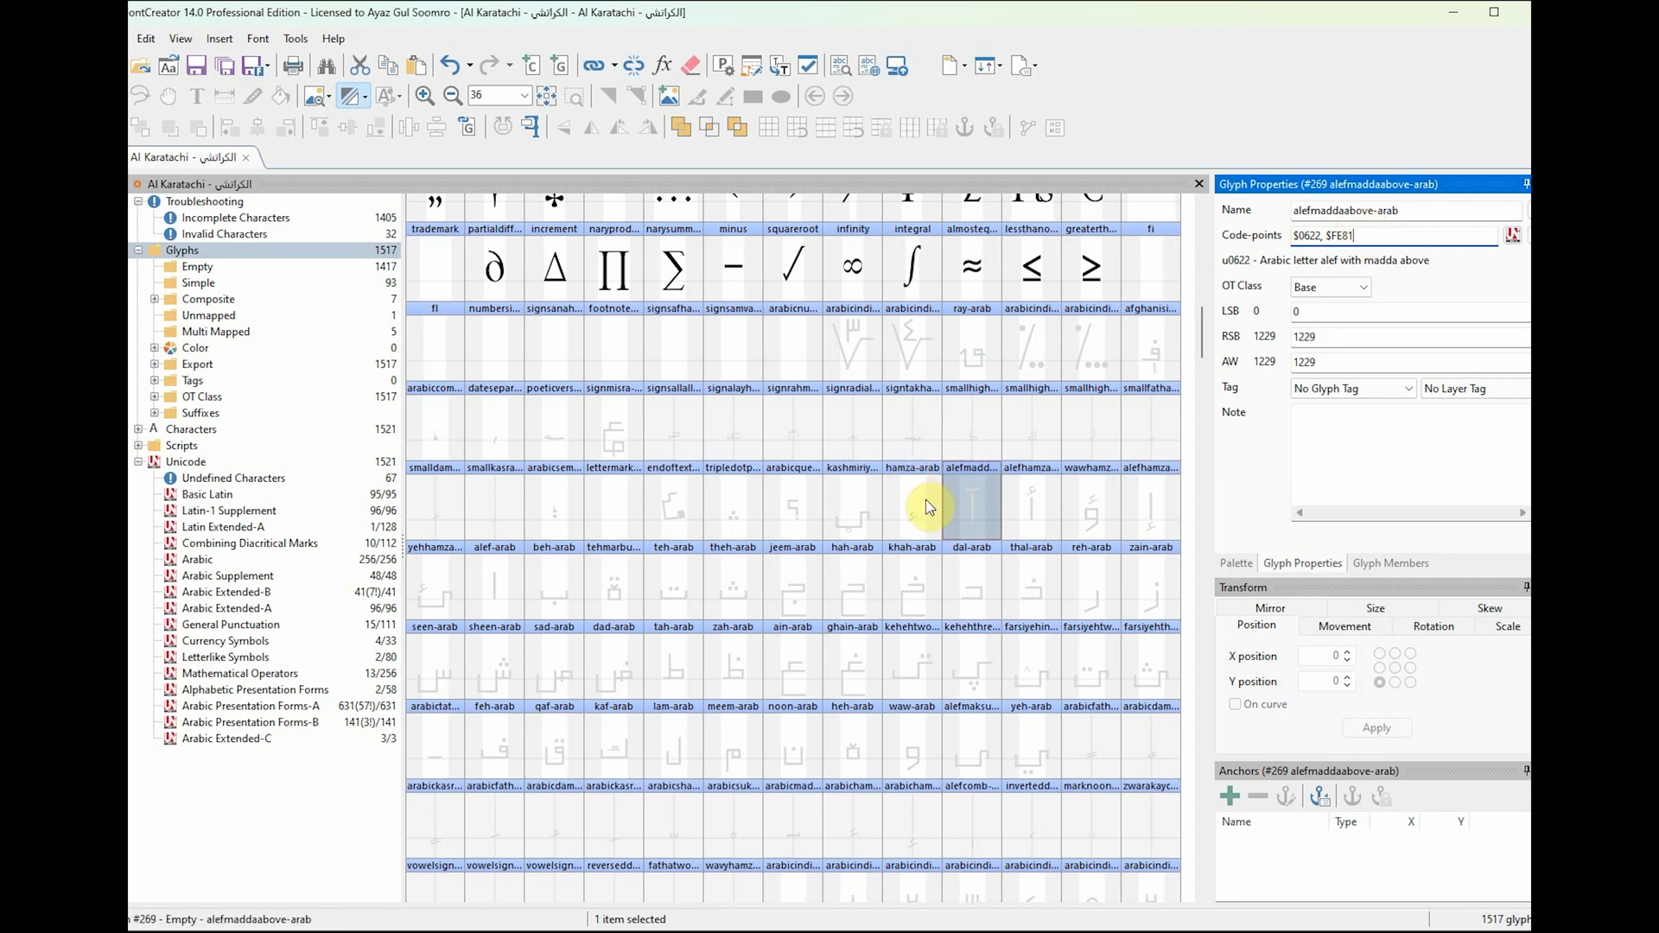
Step: Tag the alefmaddaabove-arab glyph as Important and compare its colour marking with the neighbouring alefhamzaabove-arab glyph
click(974, 513)
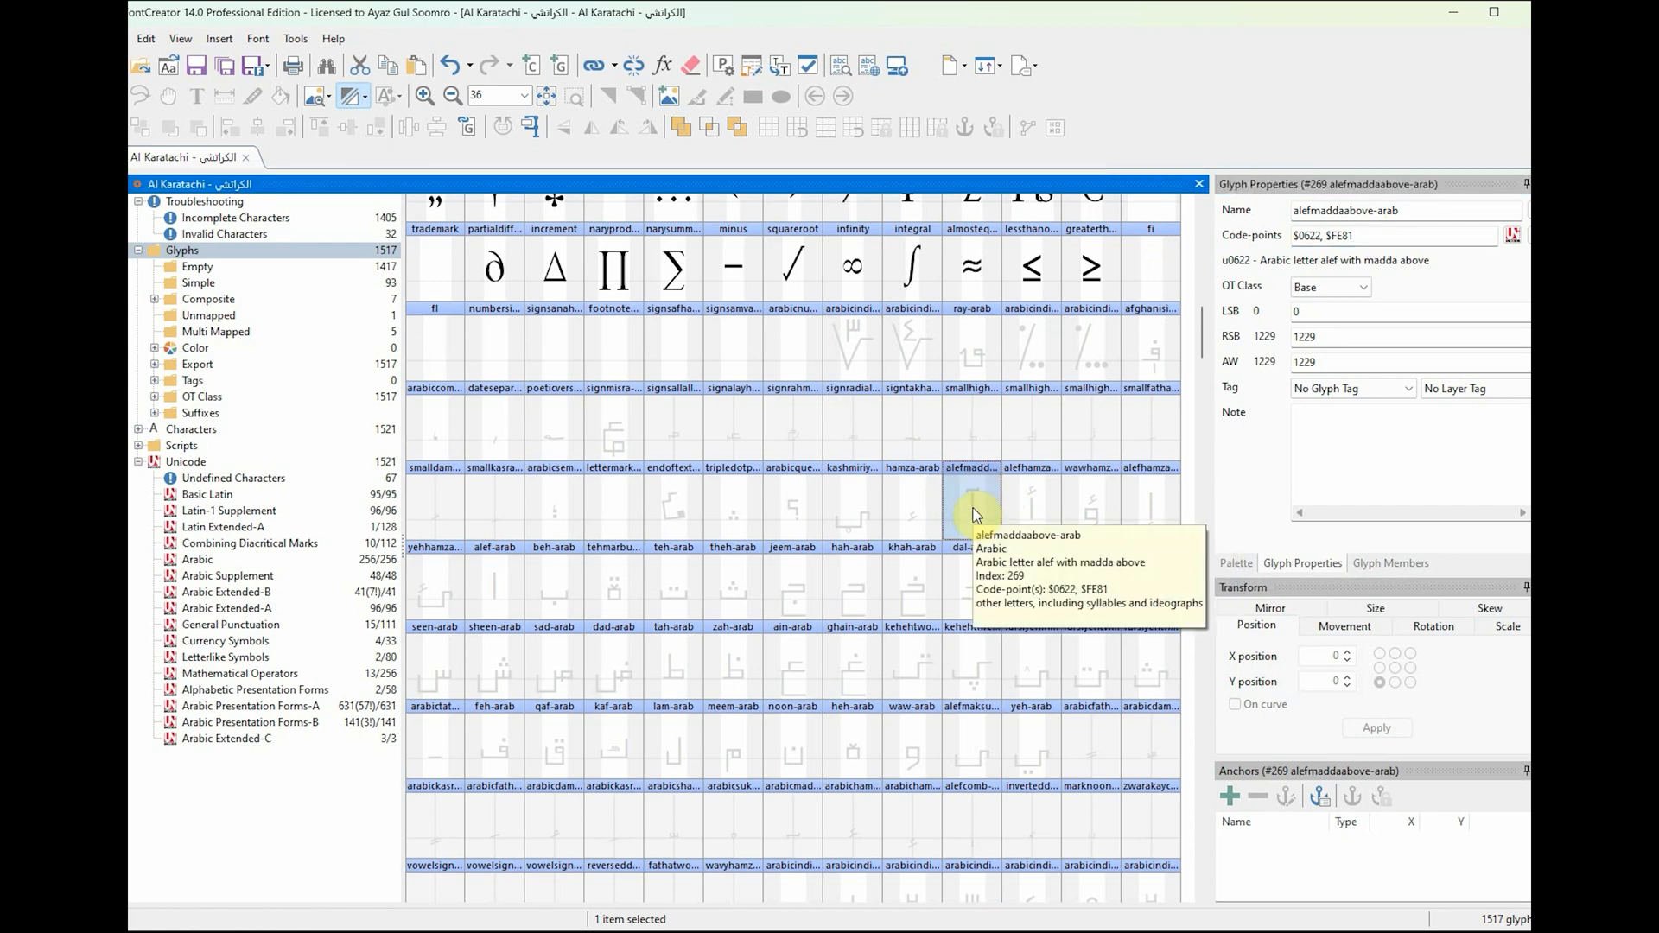
key(ctrl+1)
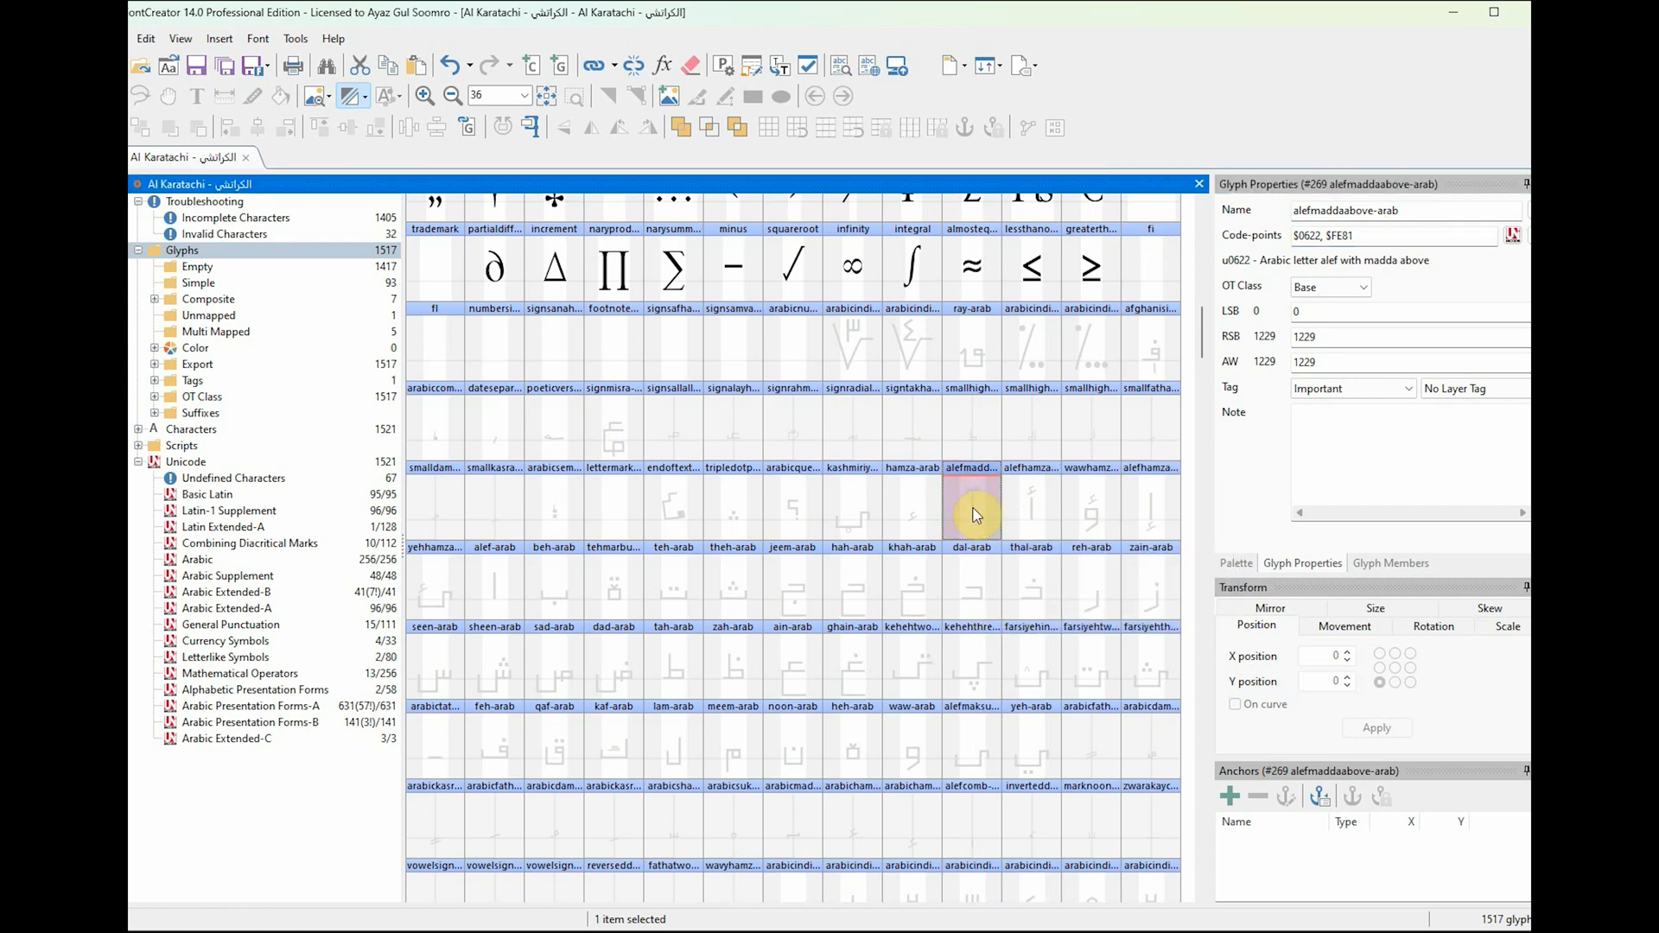
click(1036, 516)
click(982, 516)
click(1031, 512)
click(971, 517)
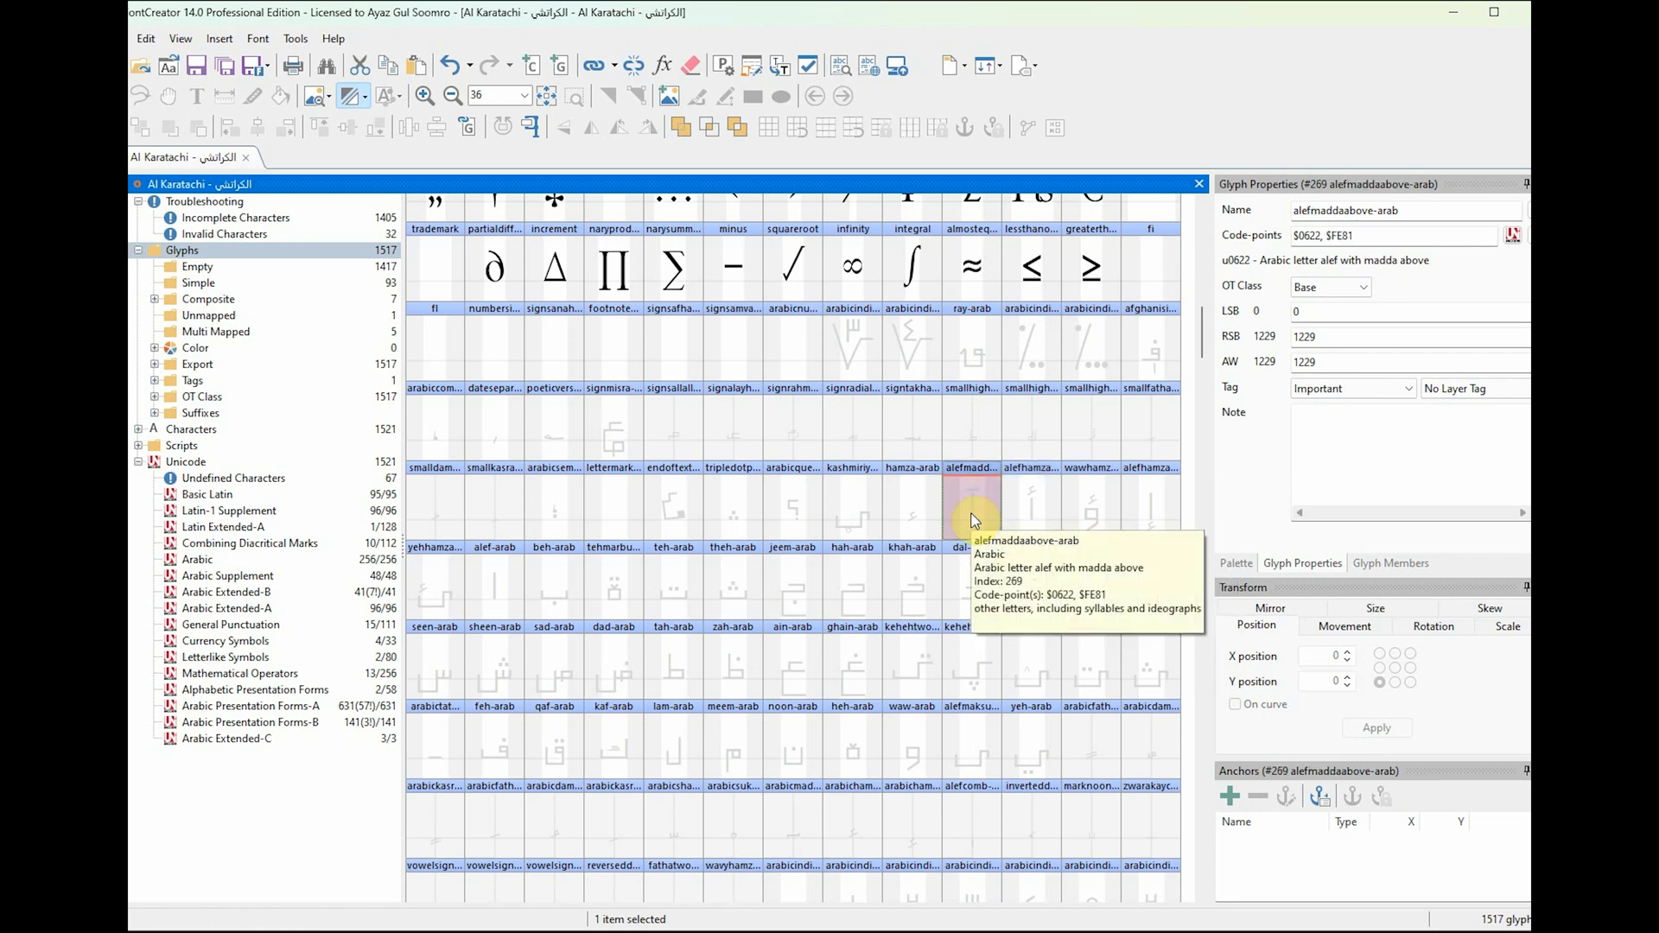
click(1345, 402)
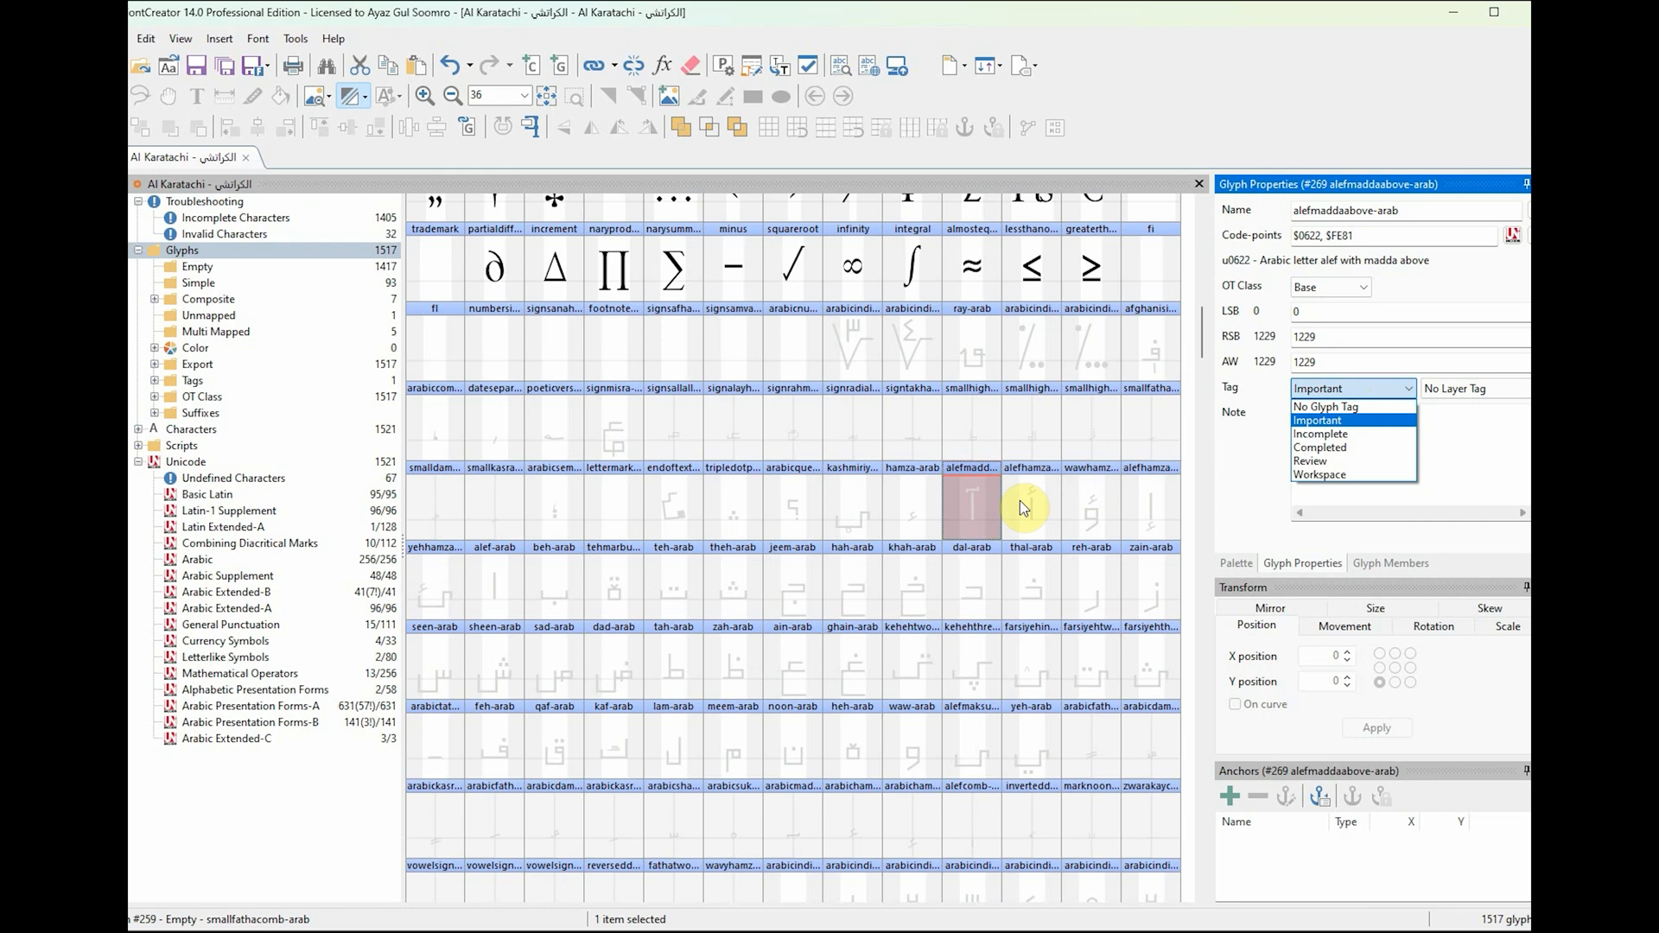
click(982, 506)
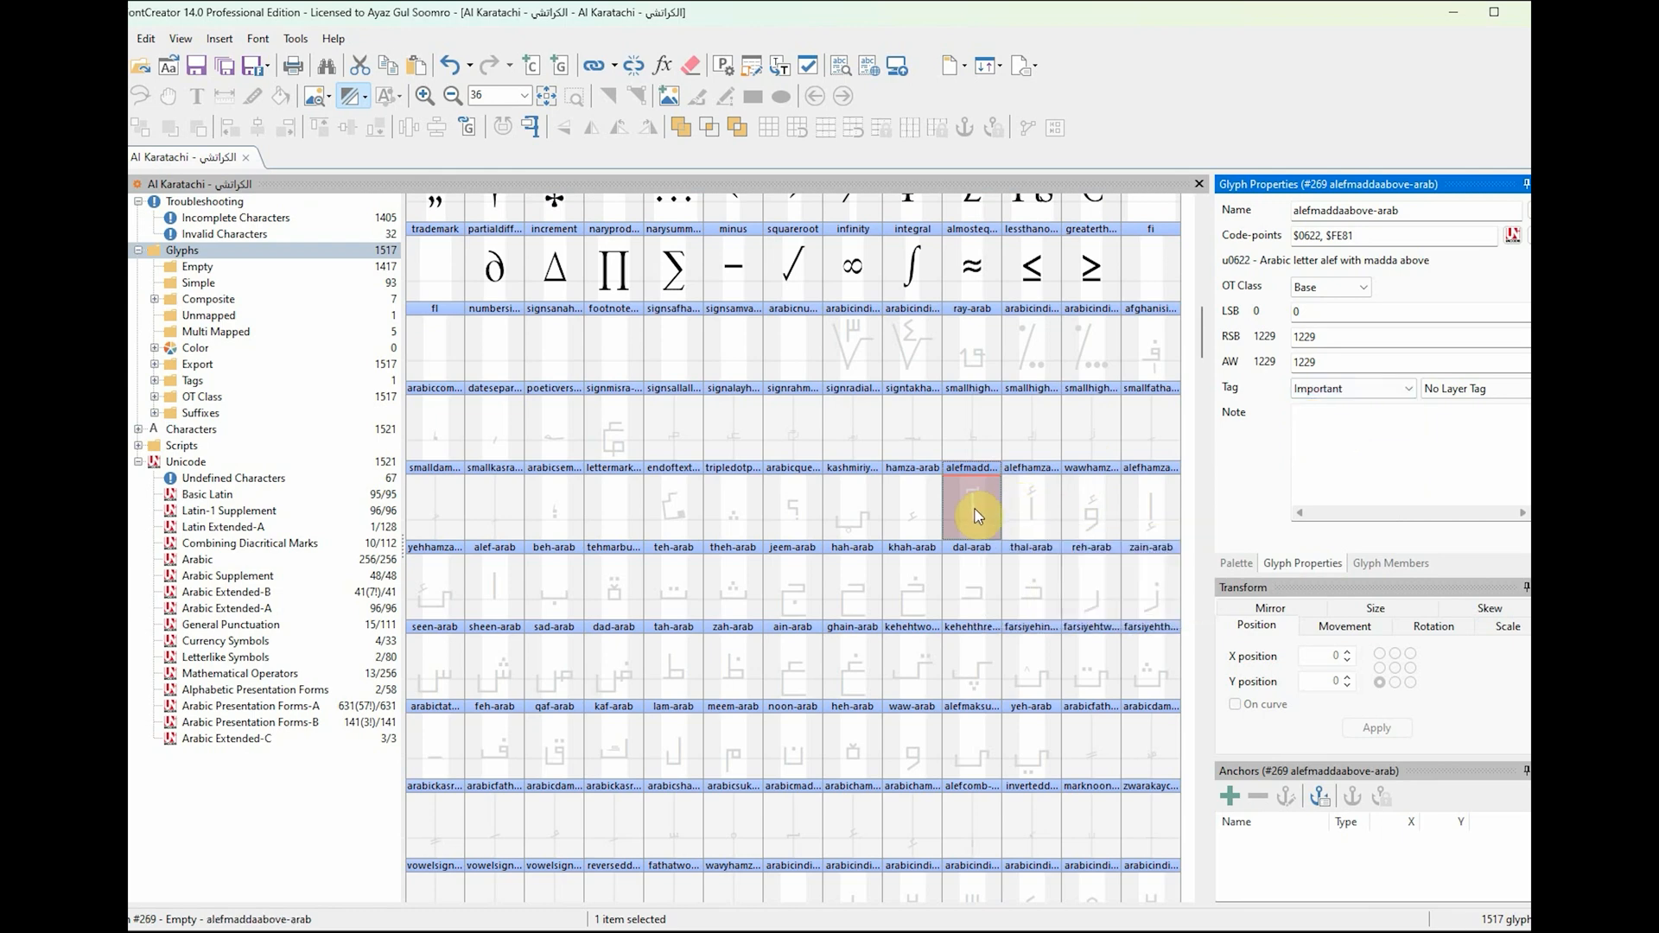
click(977, 516)
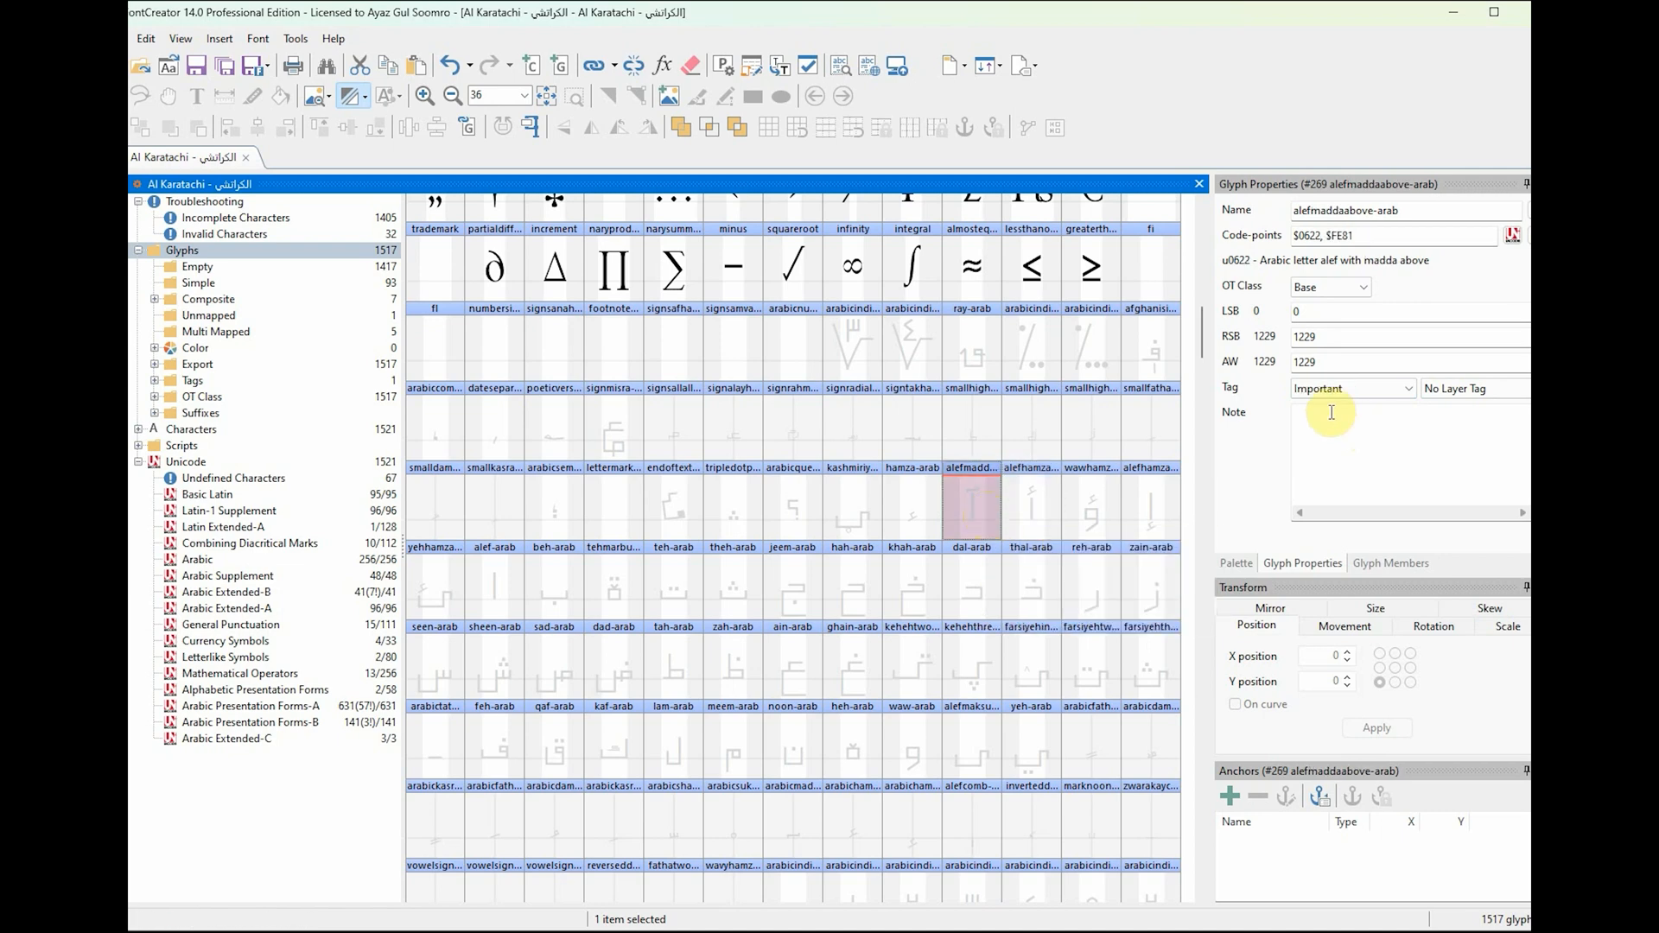
Step: Change the tag of the alefmaddaabove-arab glyph through Incomplete, Completed and Review in turn
click(1353, 389)
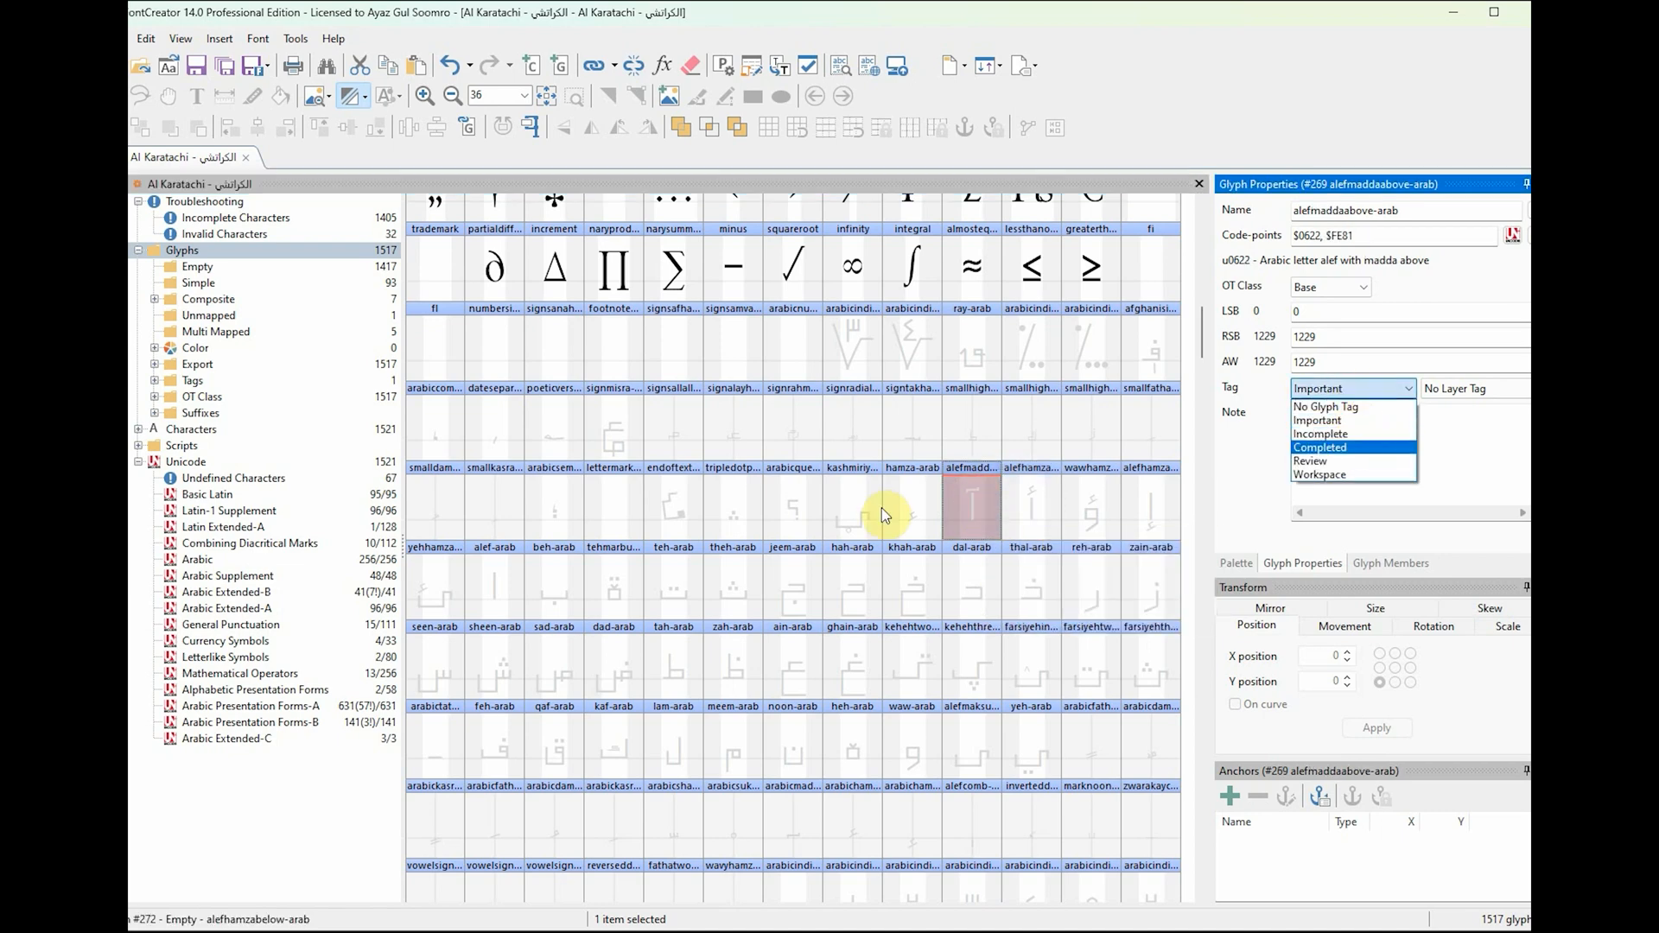
click(987, 520)
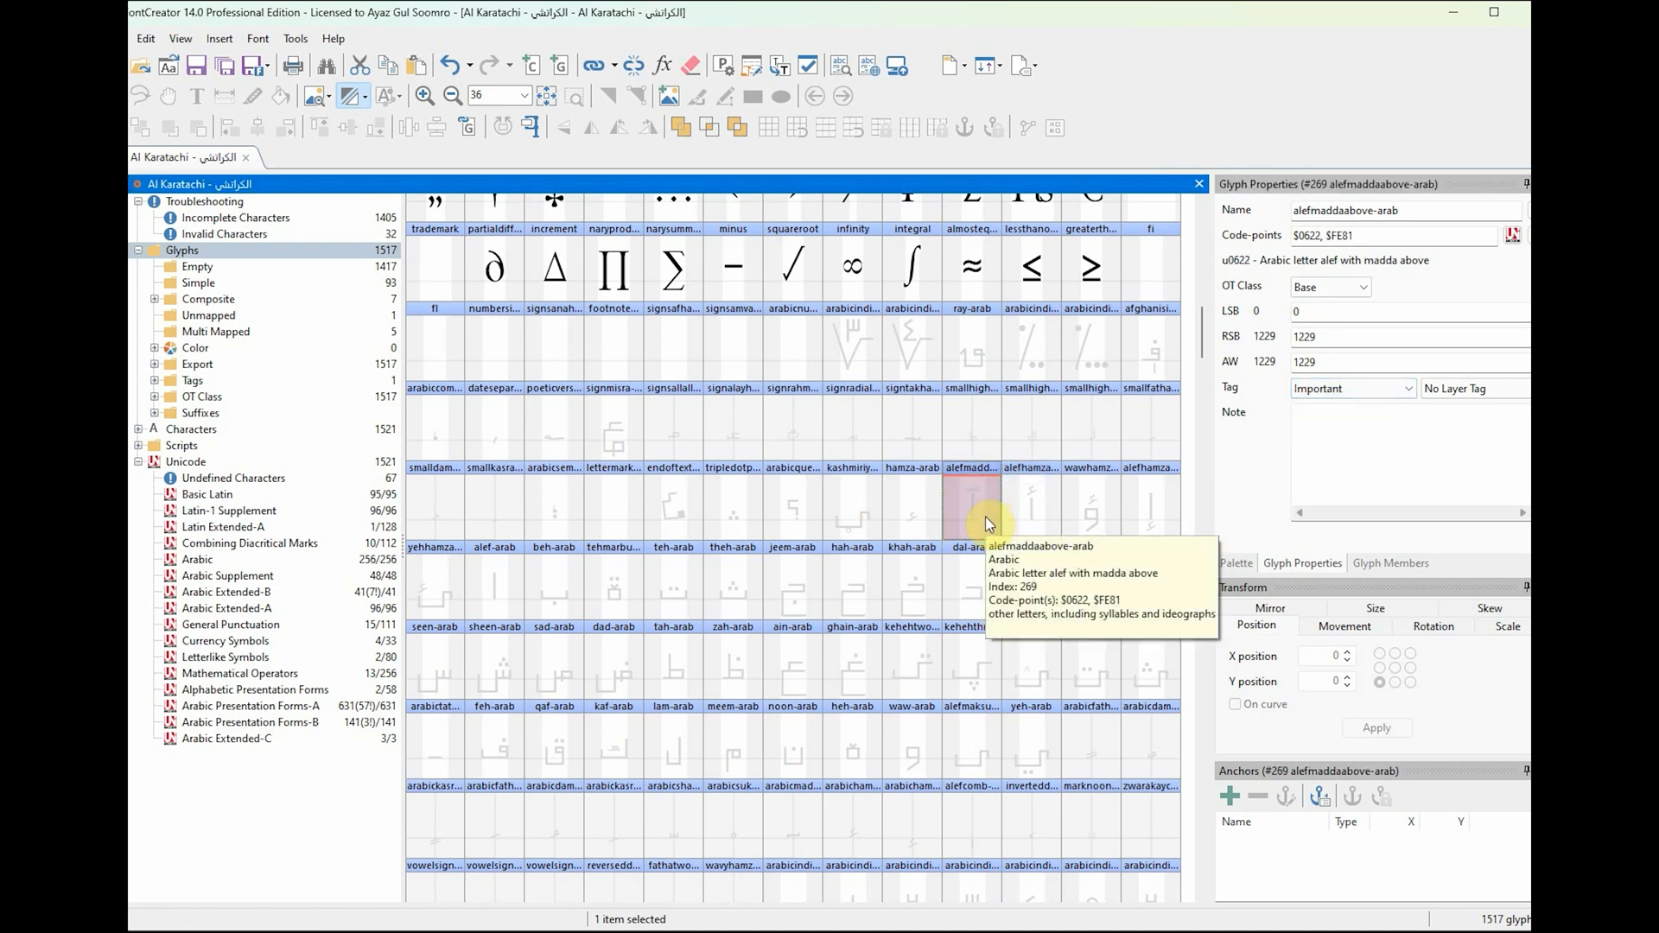
key(3)
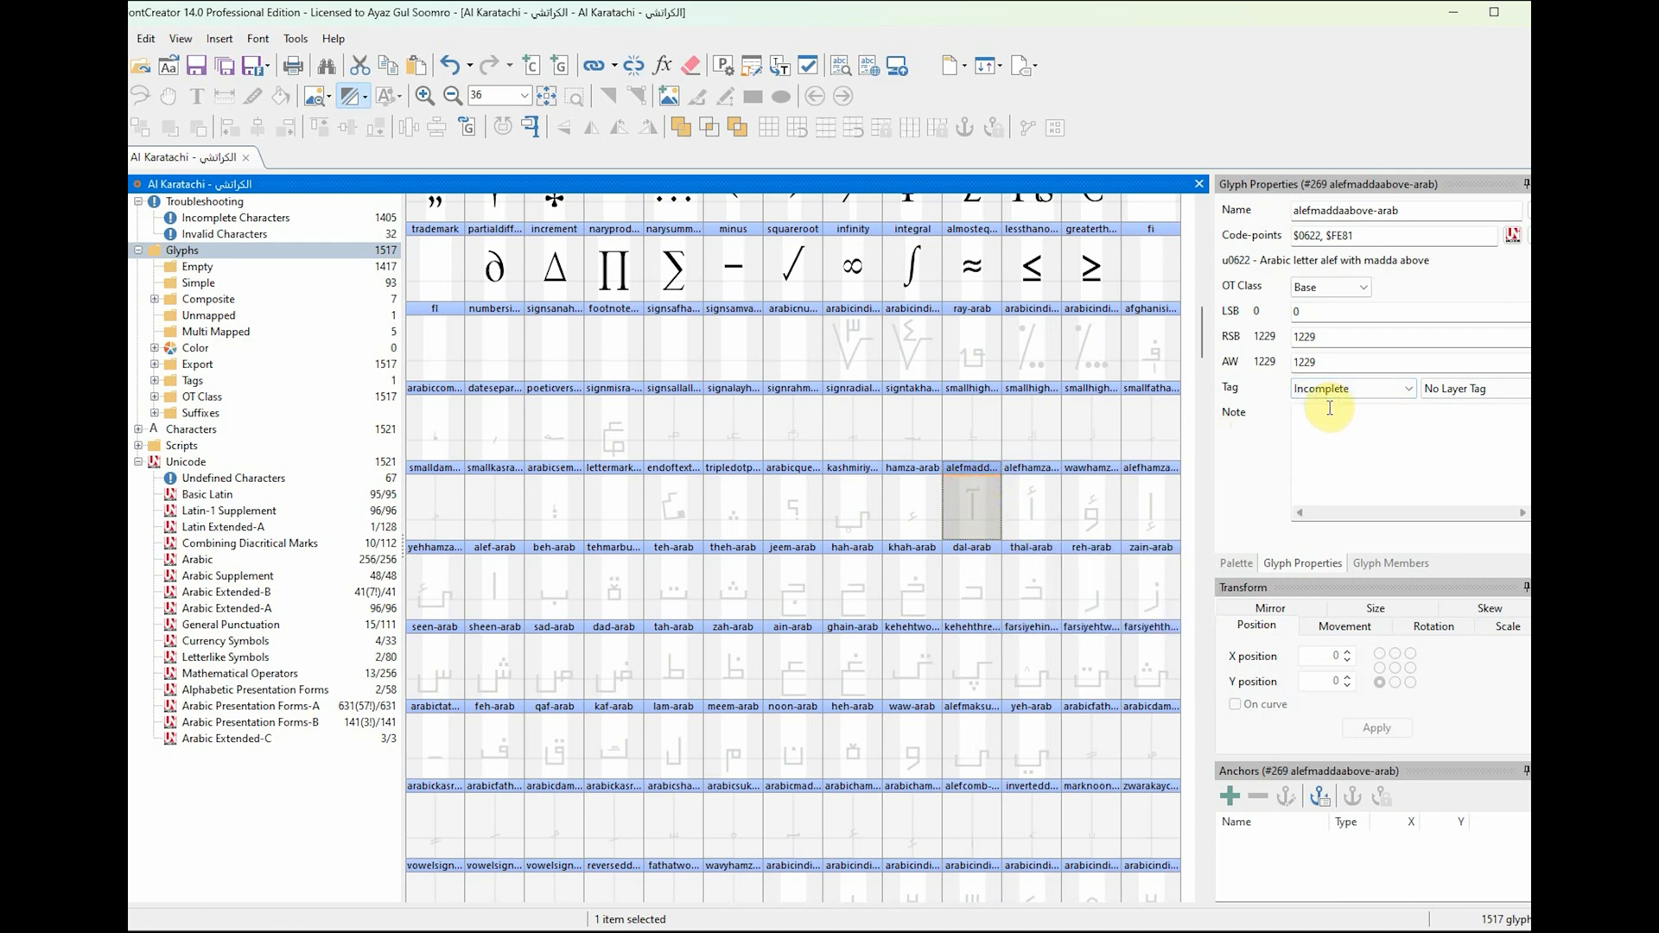
key(4)
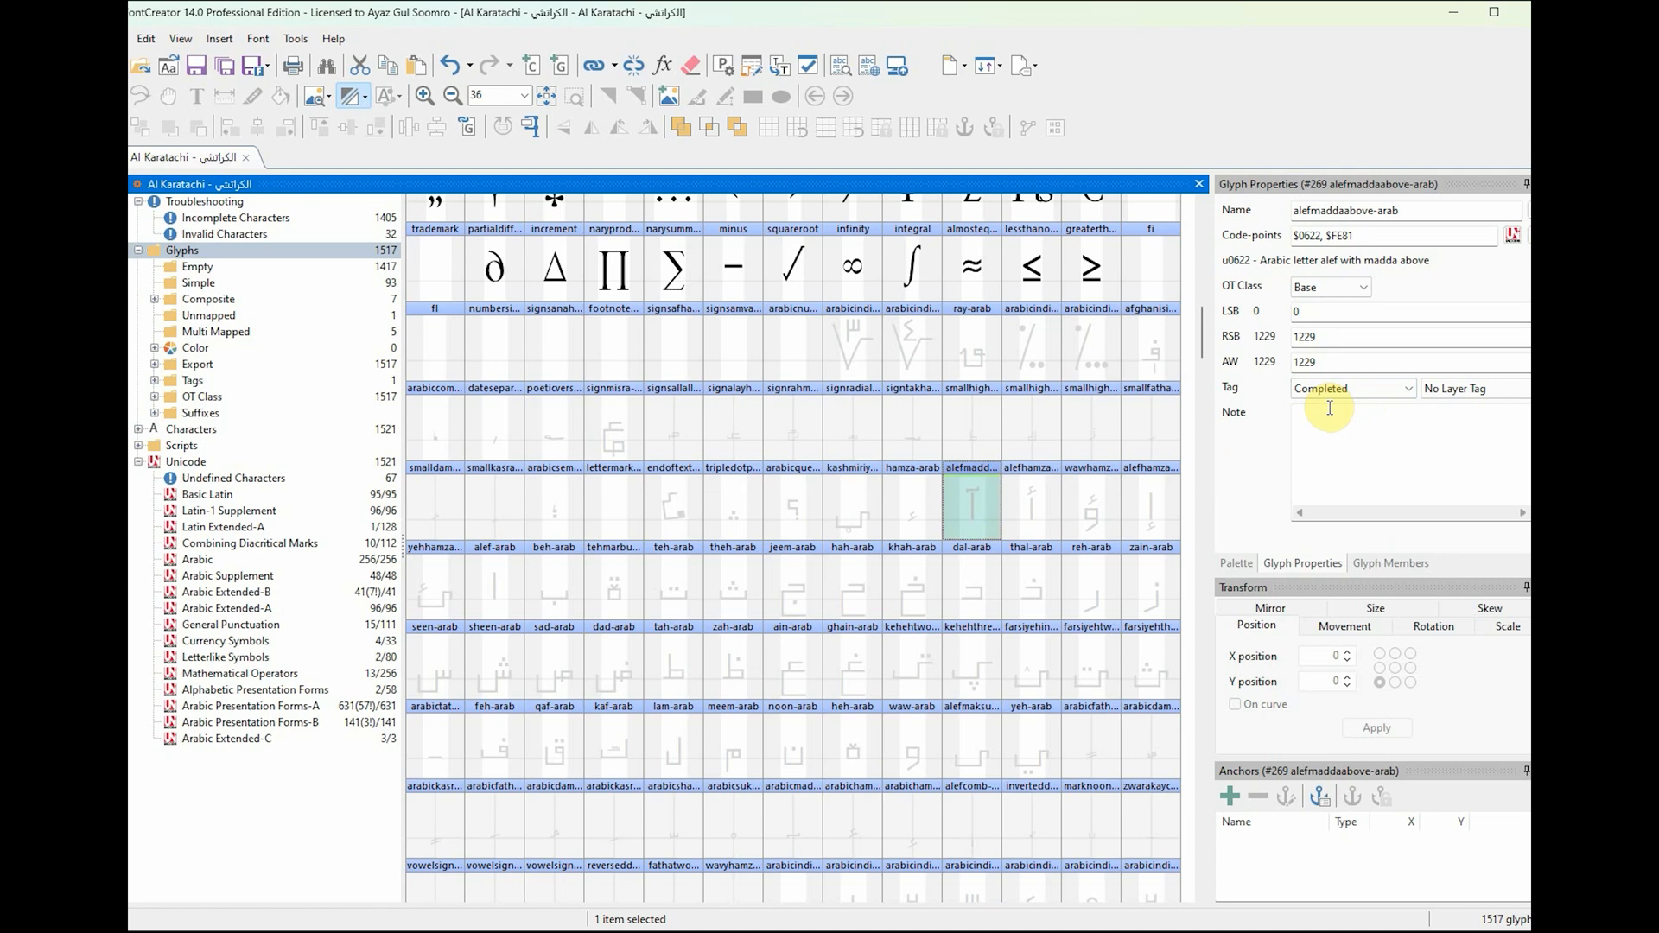
key(5)
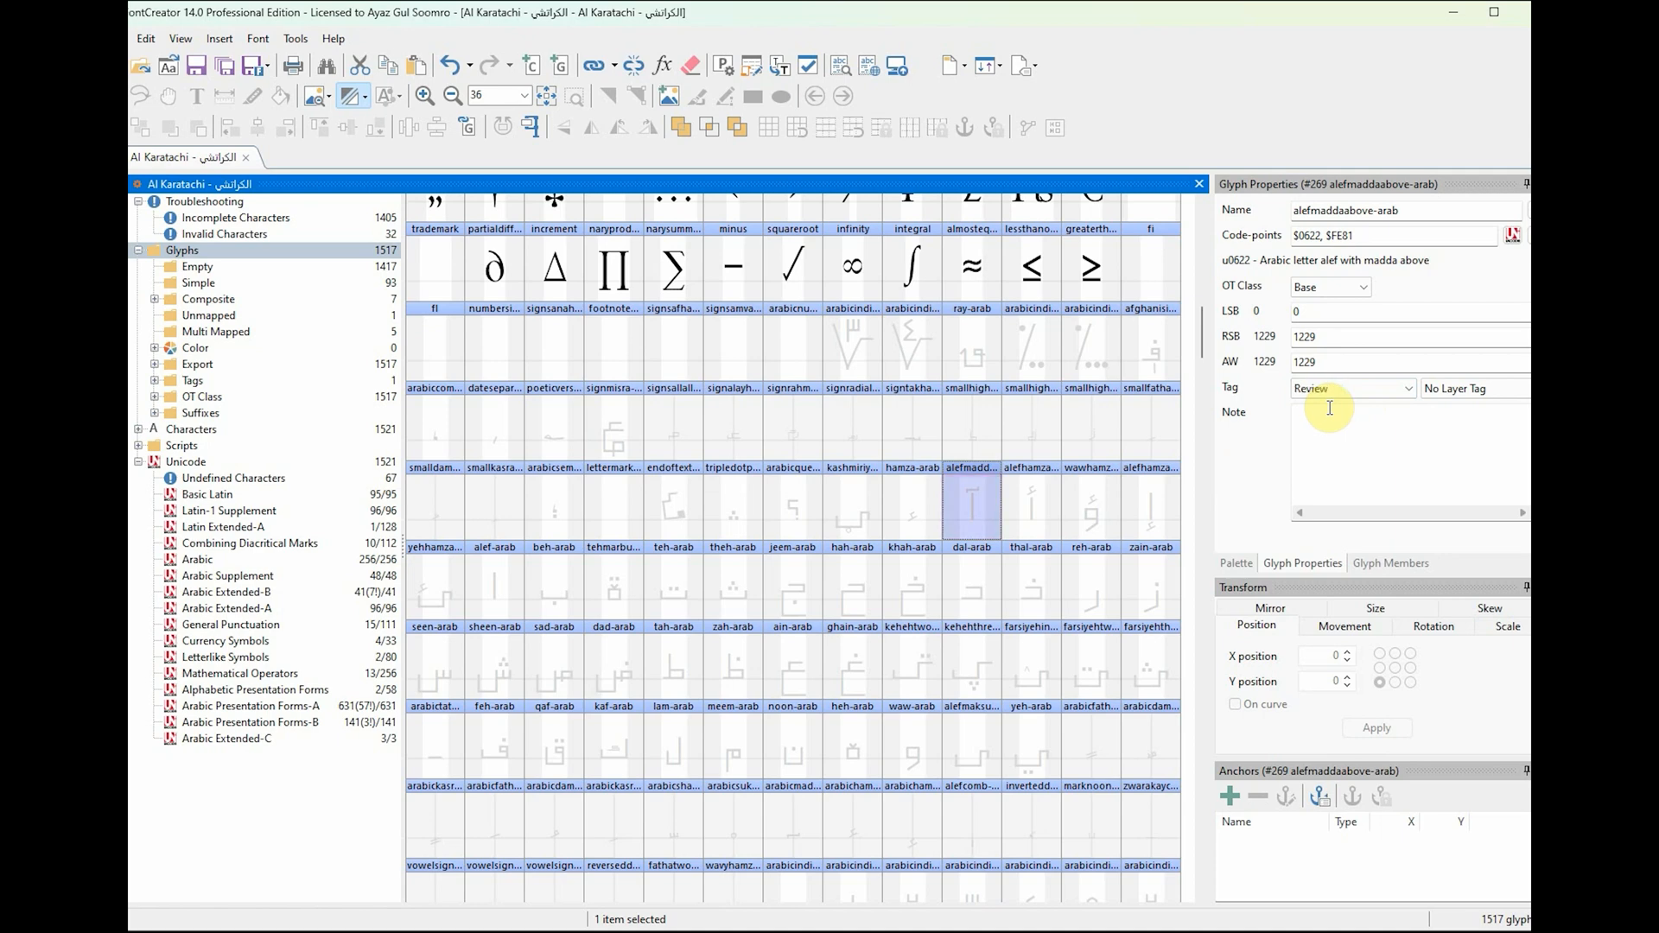
Step: Set the tag of the alefmaddaabove-arab glyph to Workspace and look over the tag list
click(1345, 392)
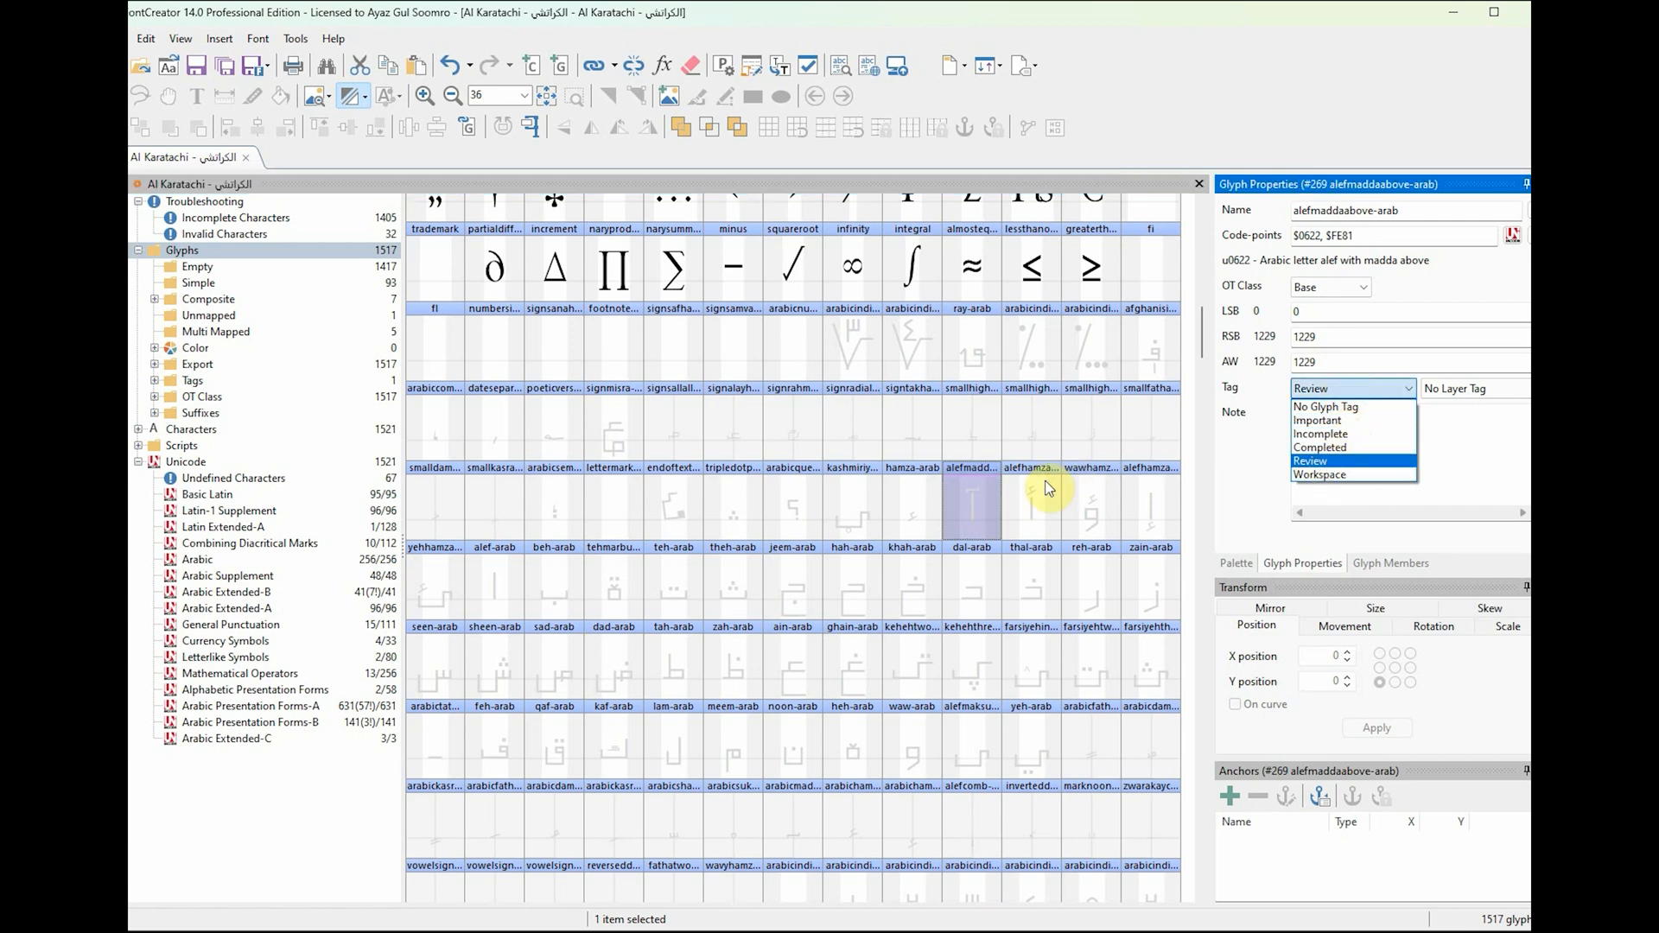
click(1035, 518)
click(961, 513)
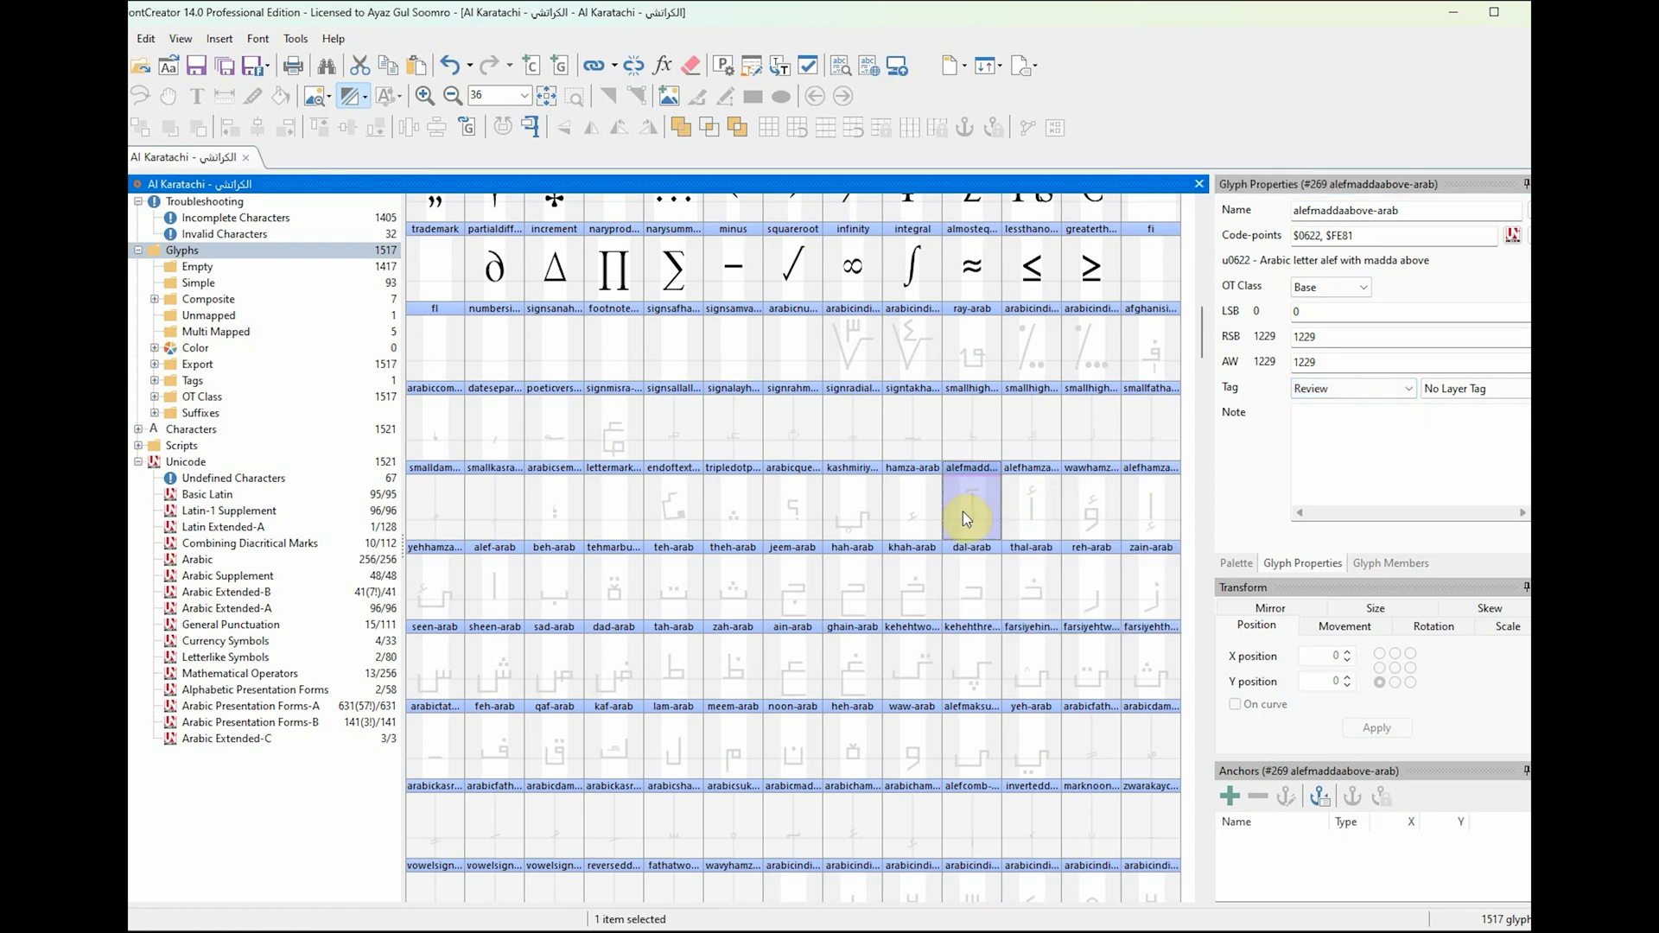
key(ctrl+4)
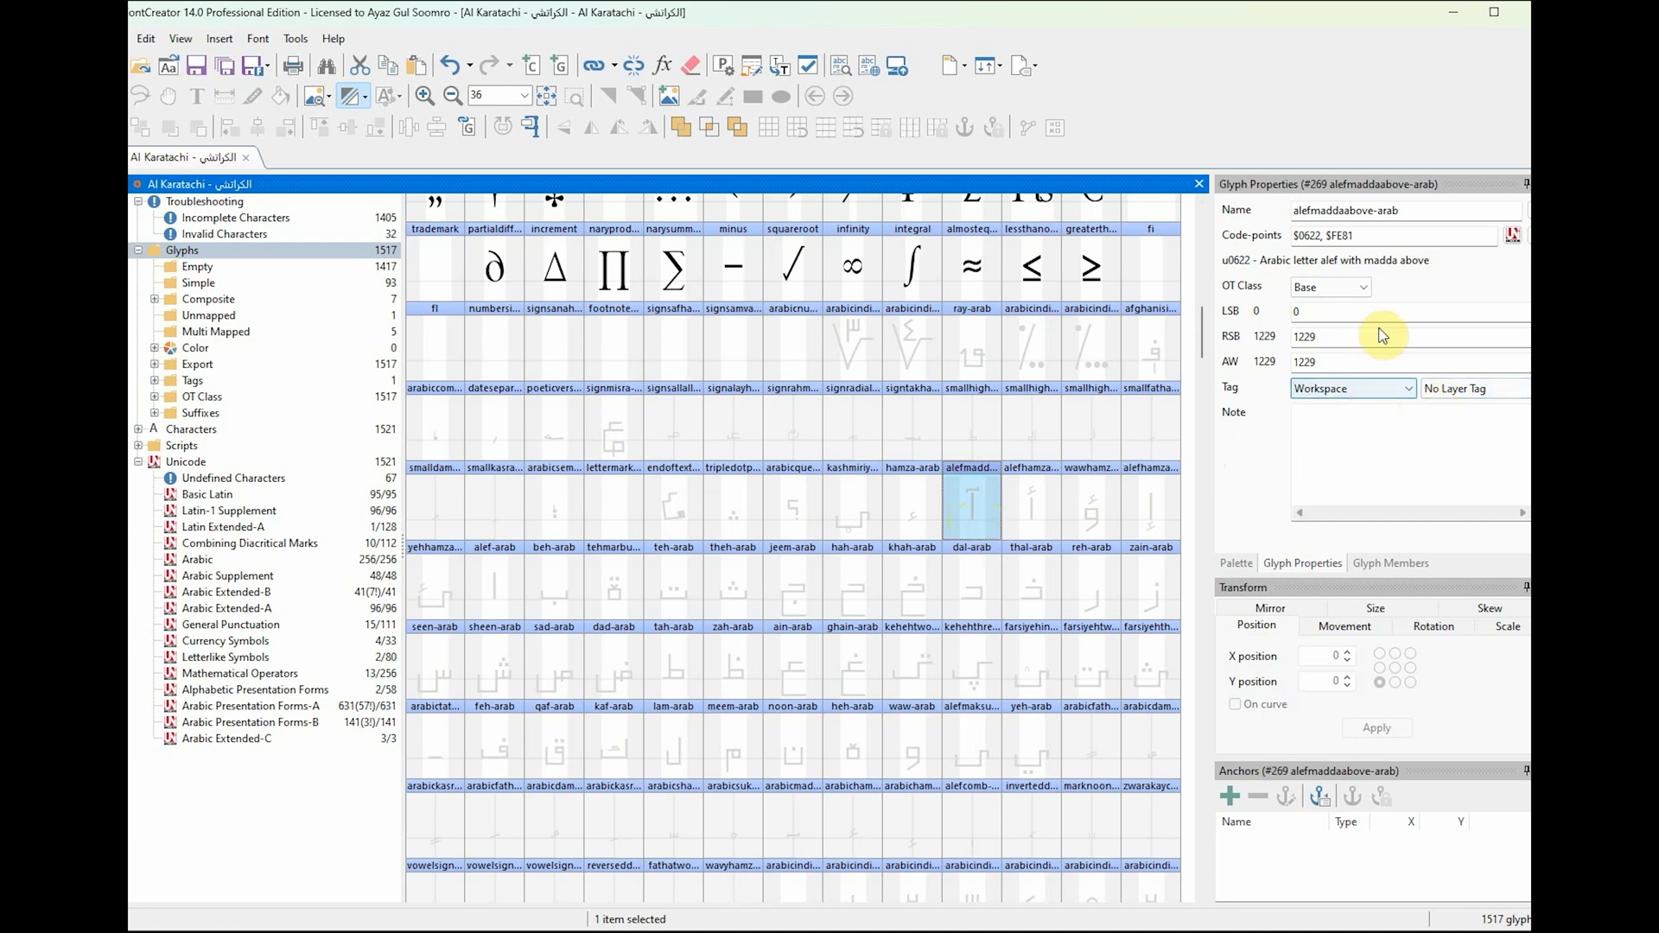
click(1372, 388)
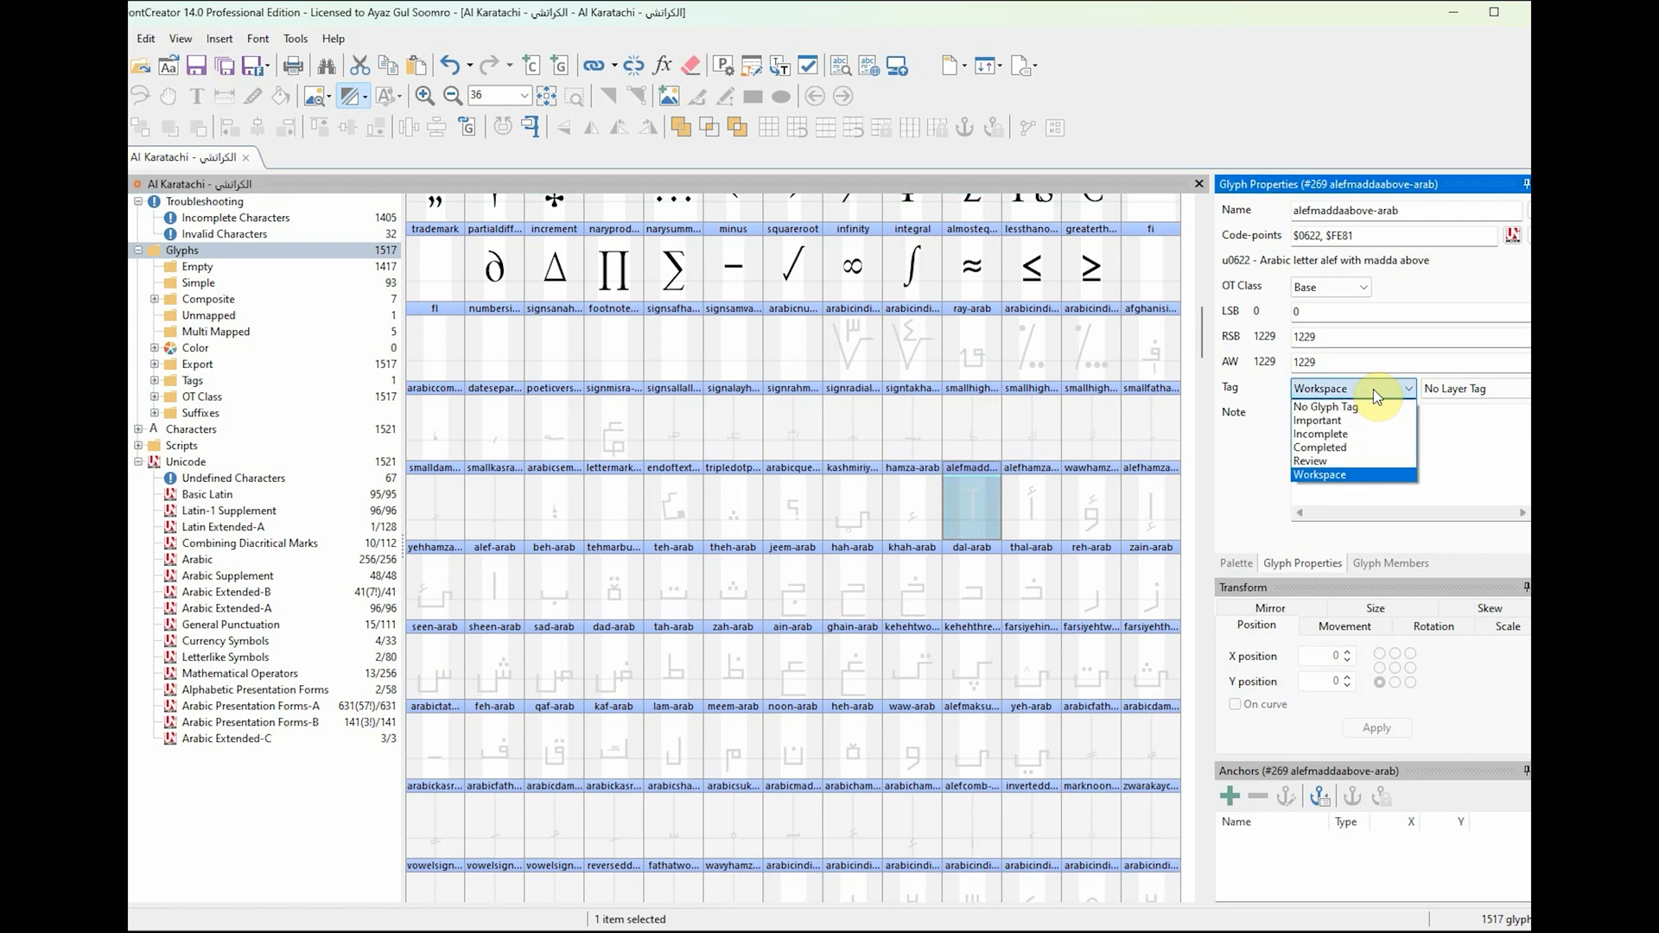
click(1372, 388)
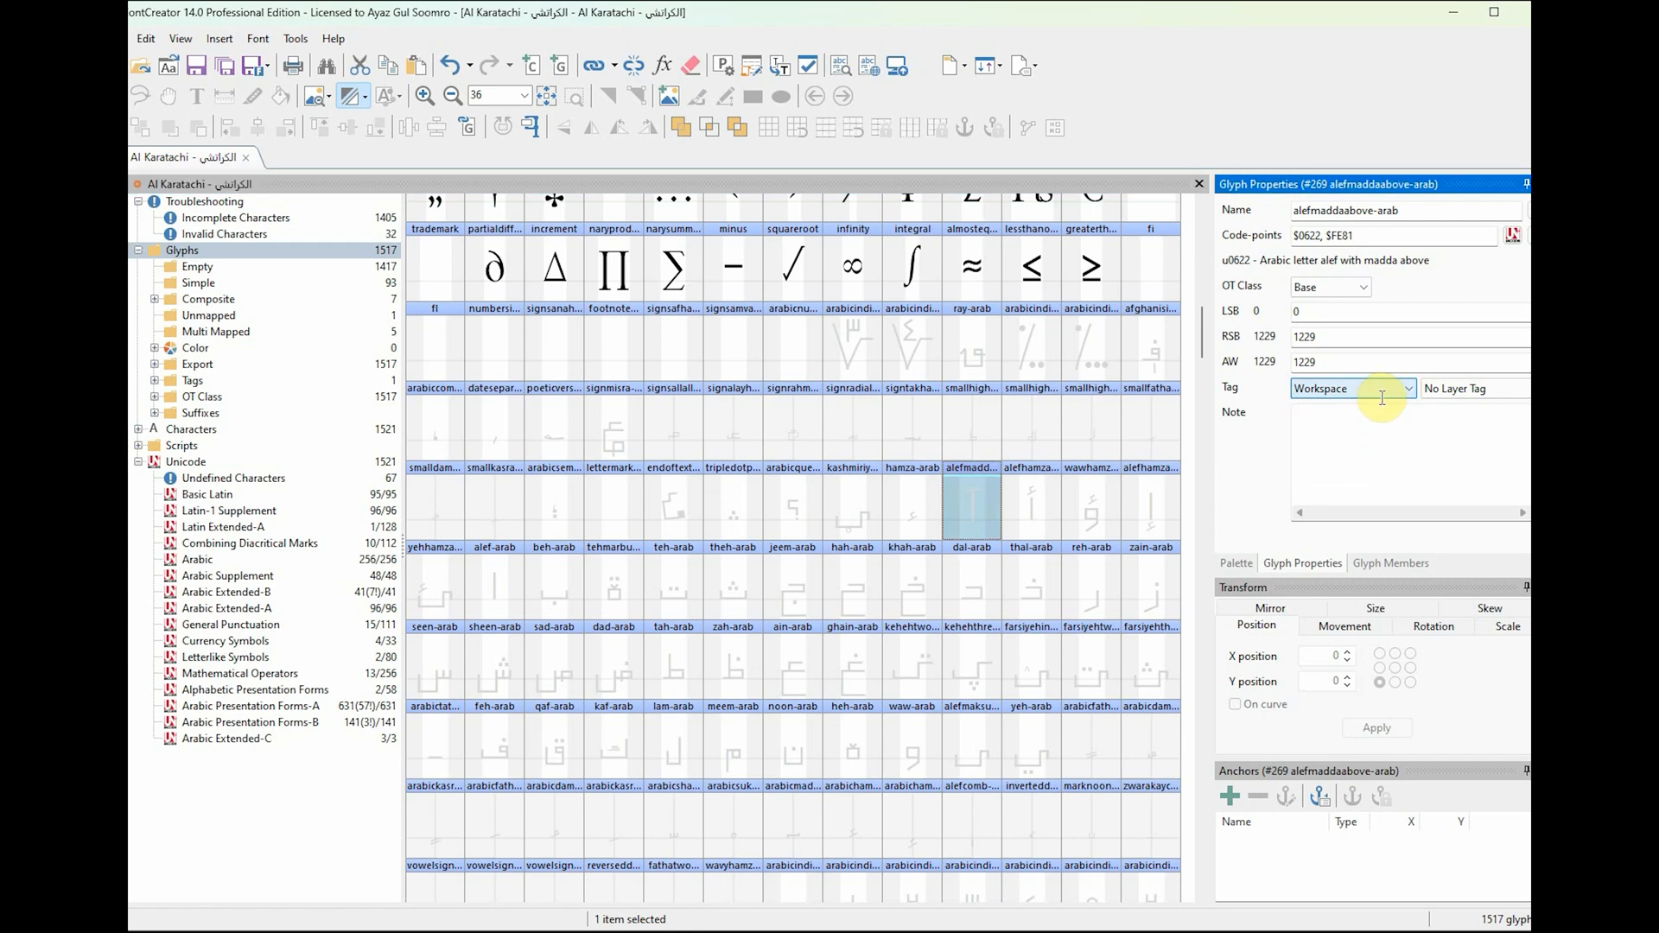
Step: Examine each tag from Important to Workspace in Tags Options, including the name and colour choices, and leave without changing anything
click(182, 40)
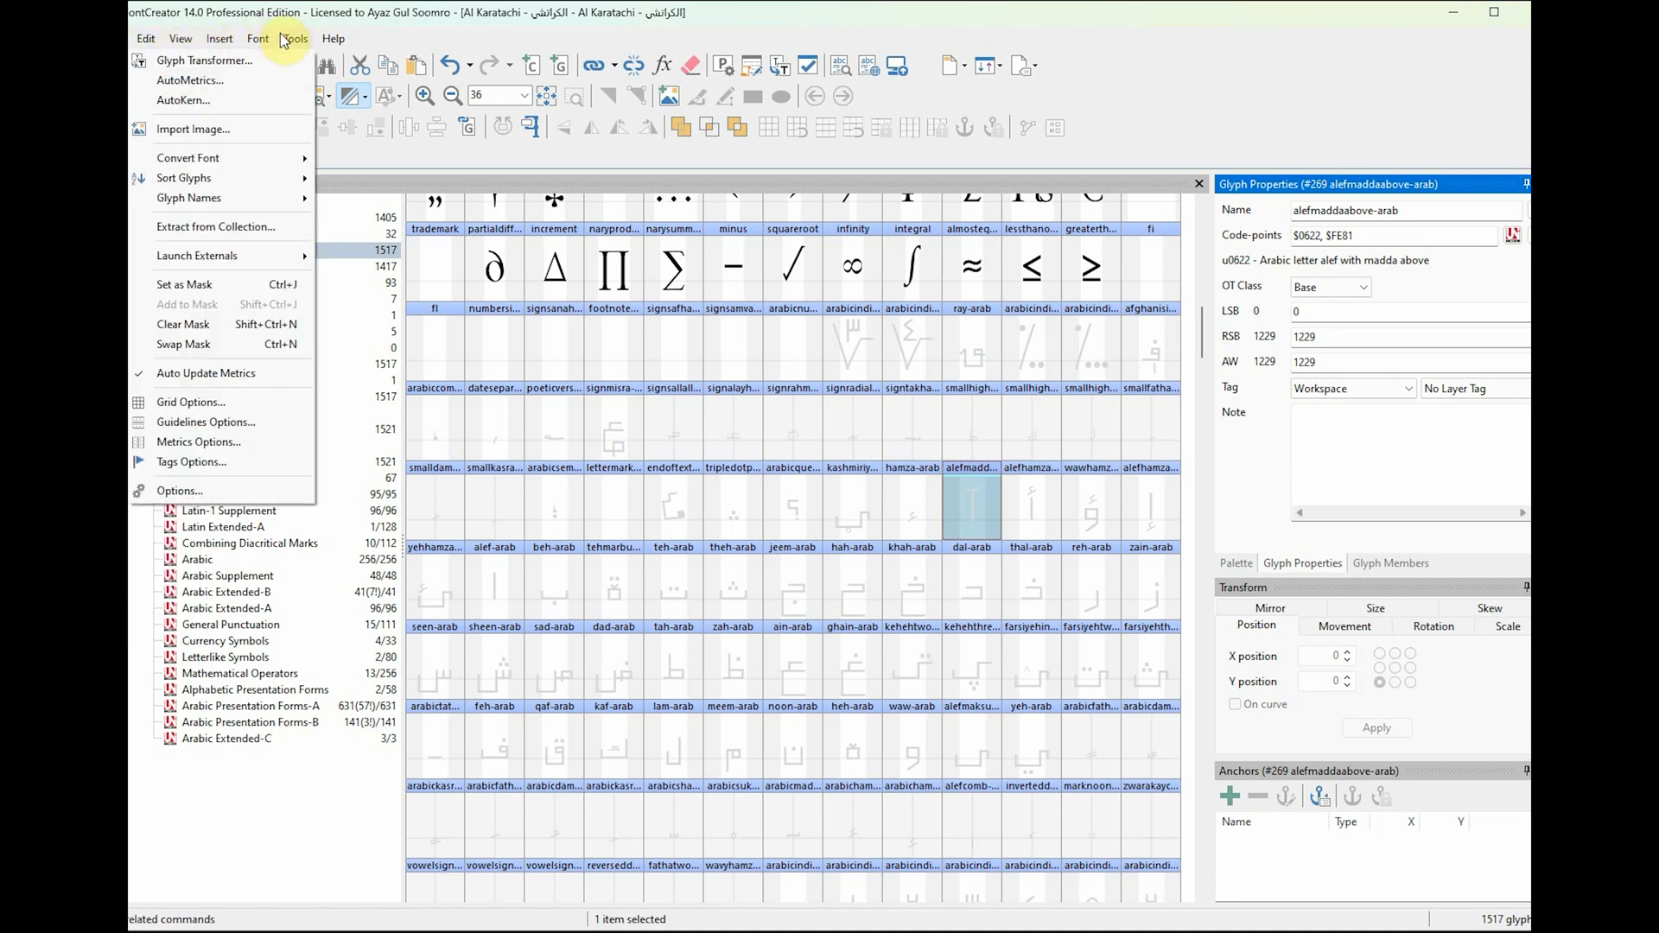
click(206, 462)
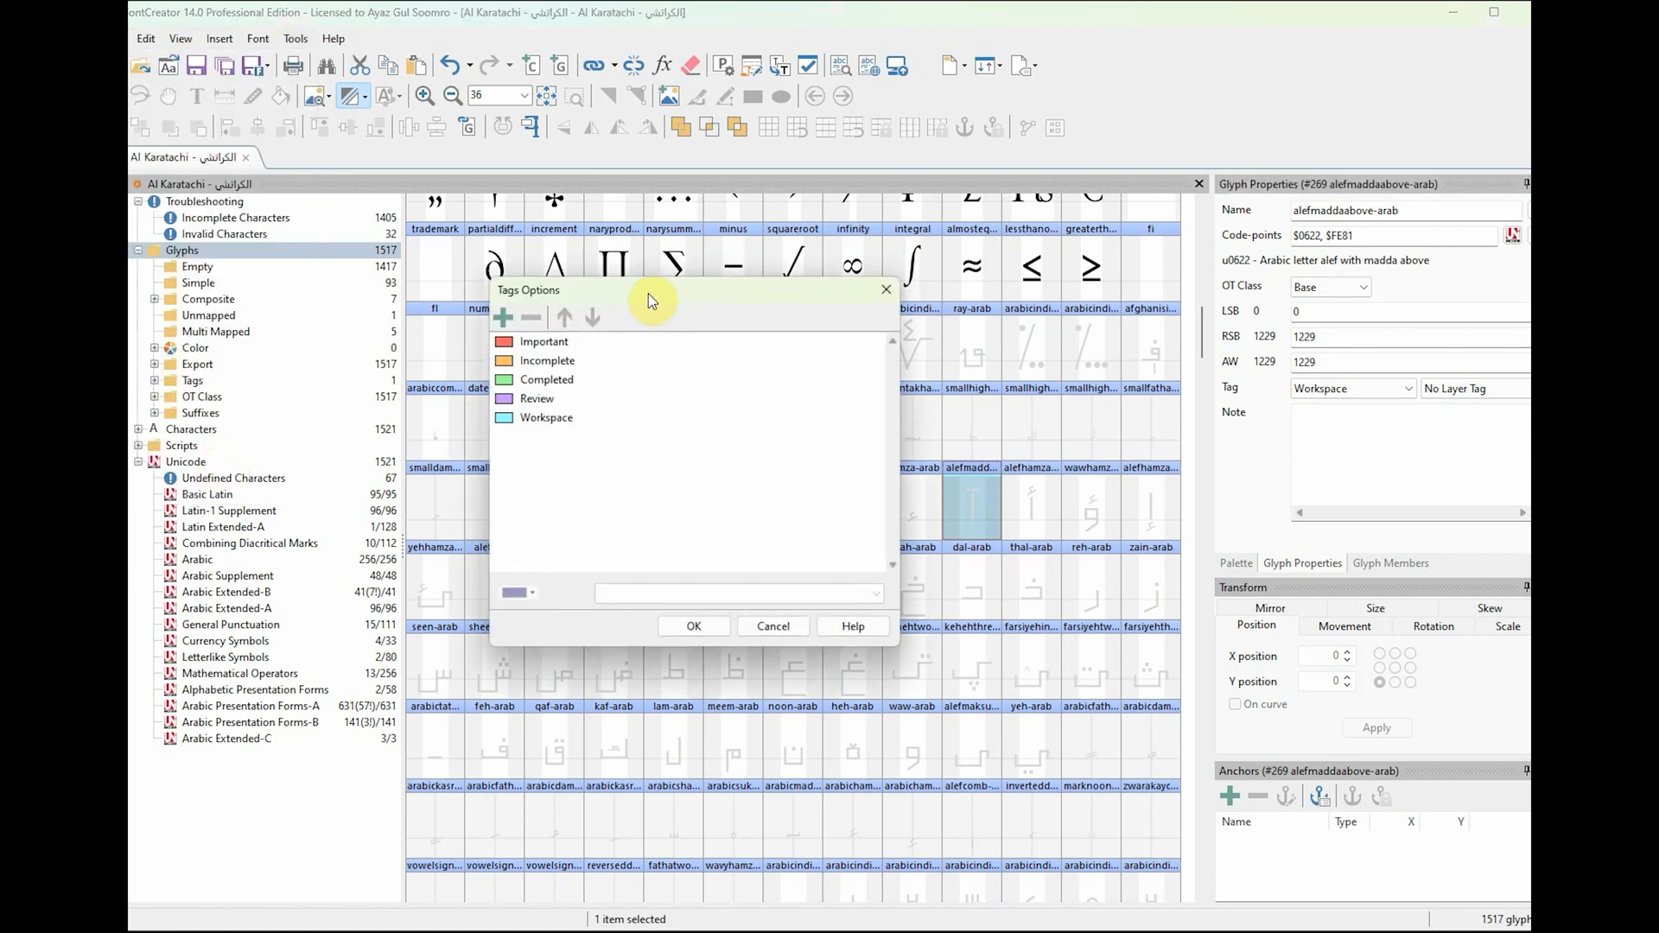
click(562, 342)
click(562, 361)
click(564, 382)
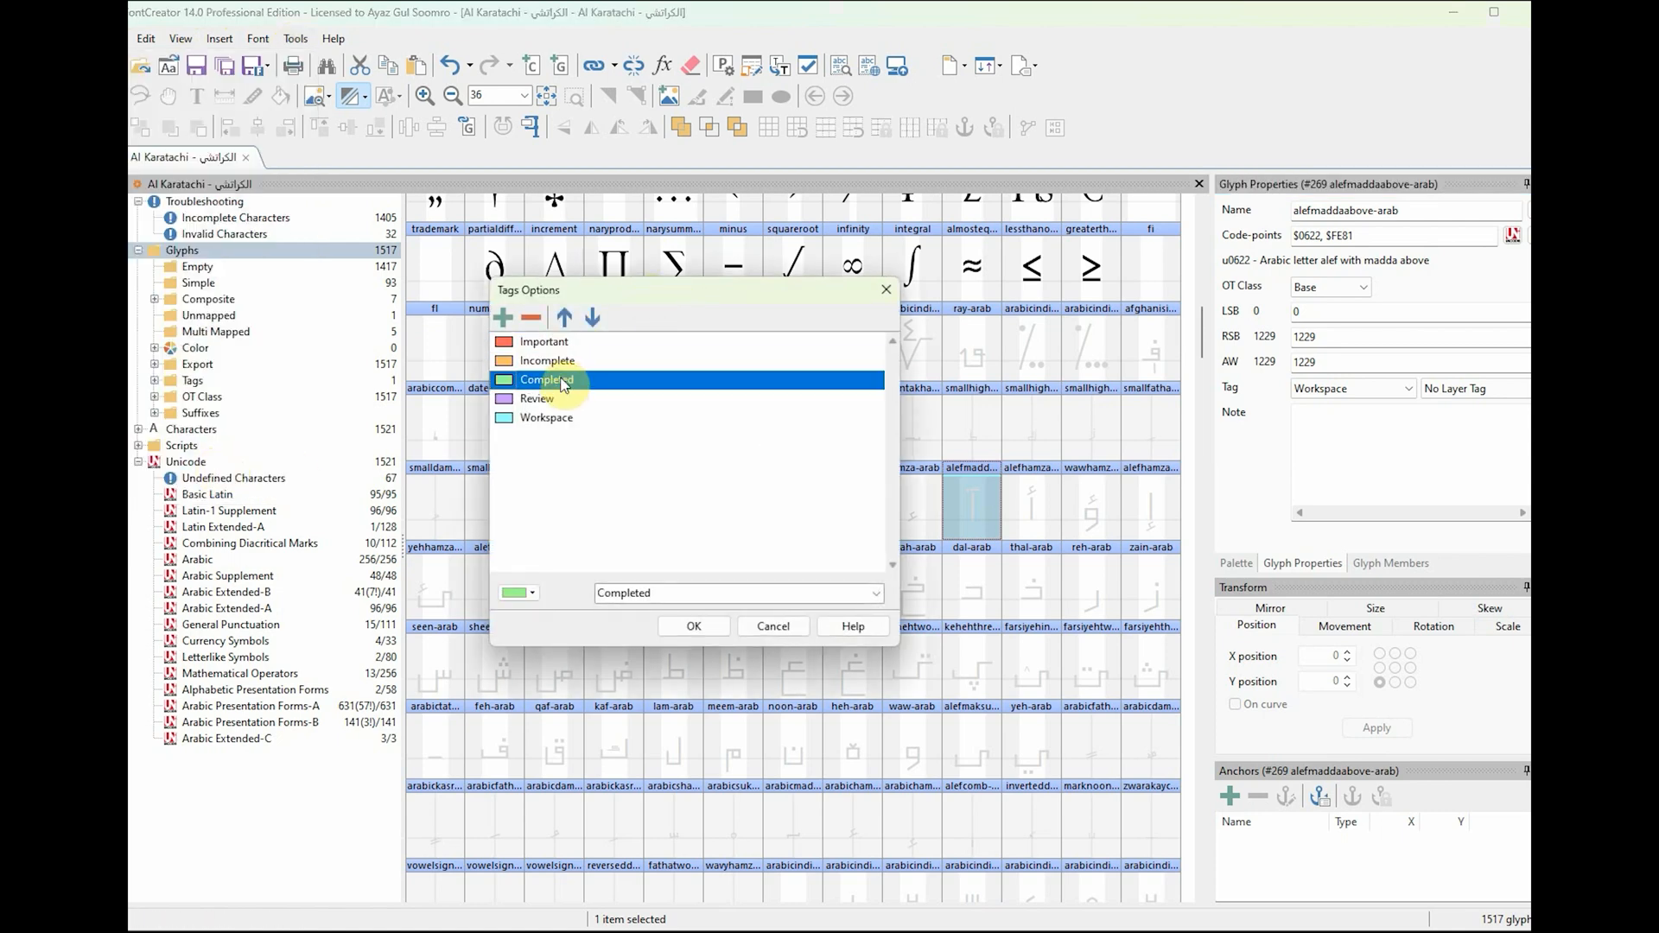
click(557, 399)
click(557, 419)
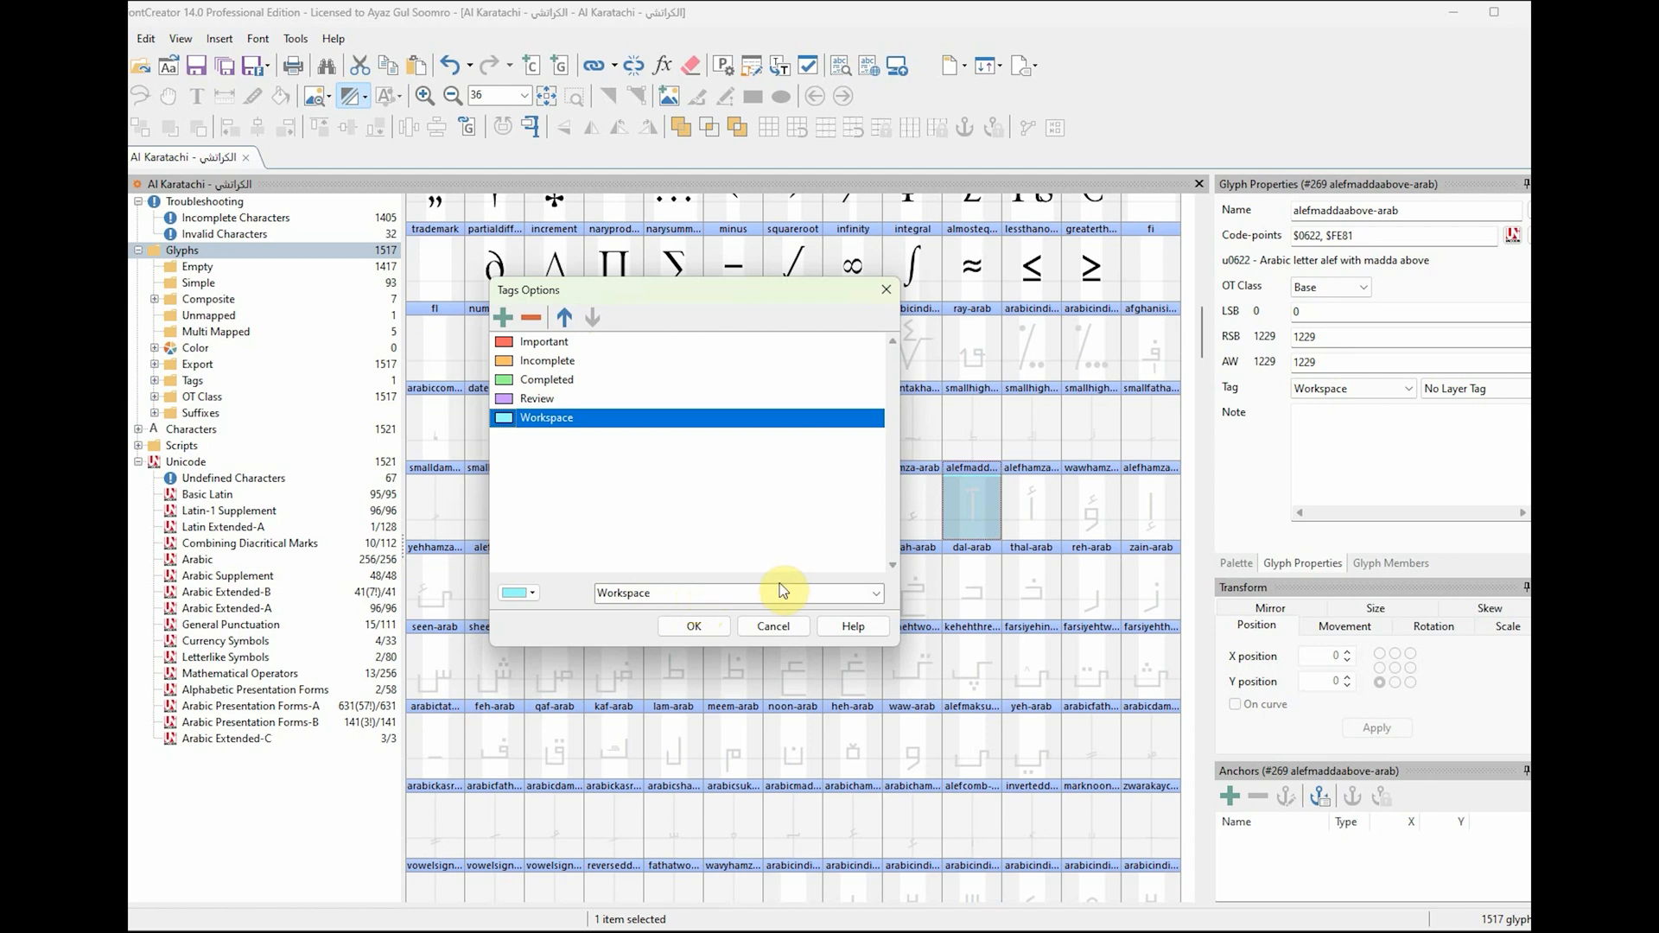
click(652, 595)
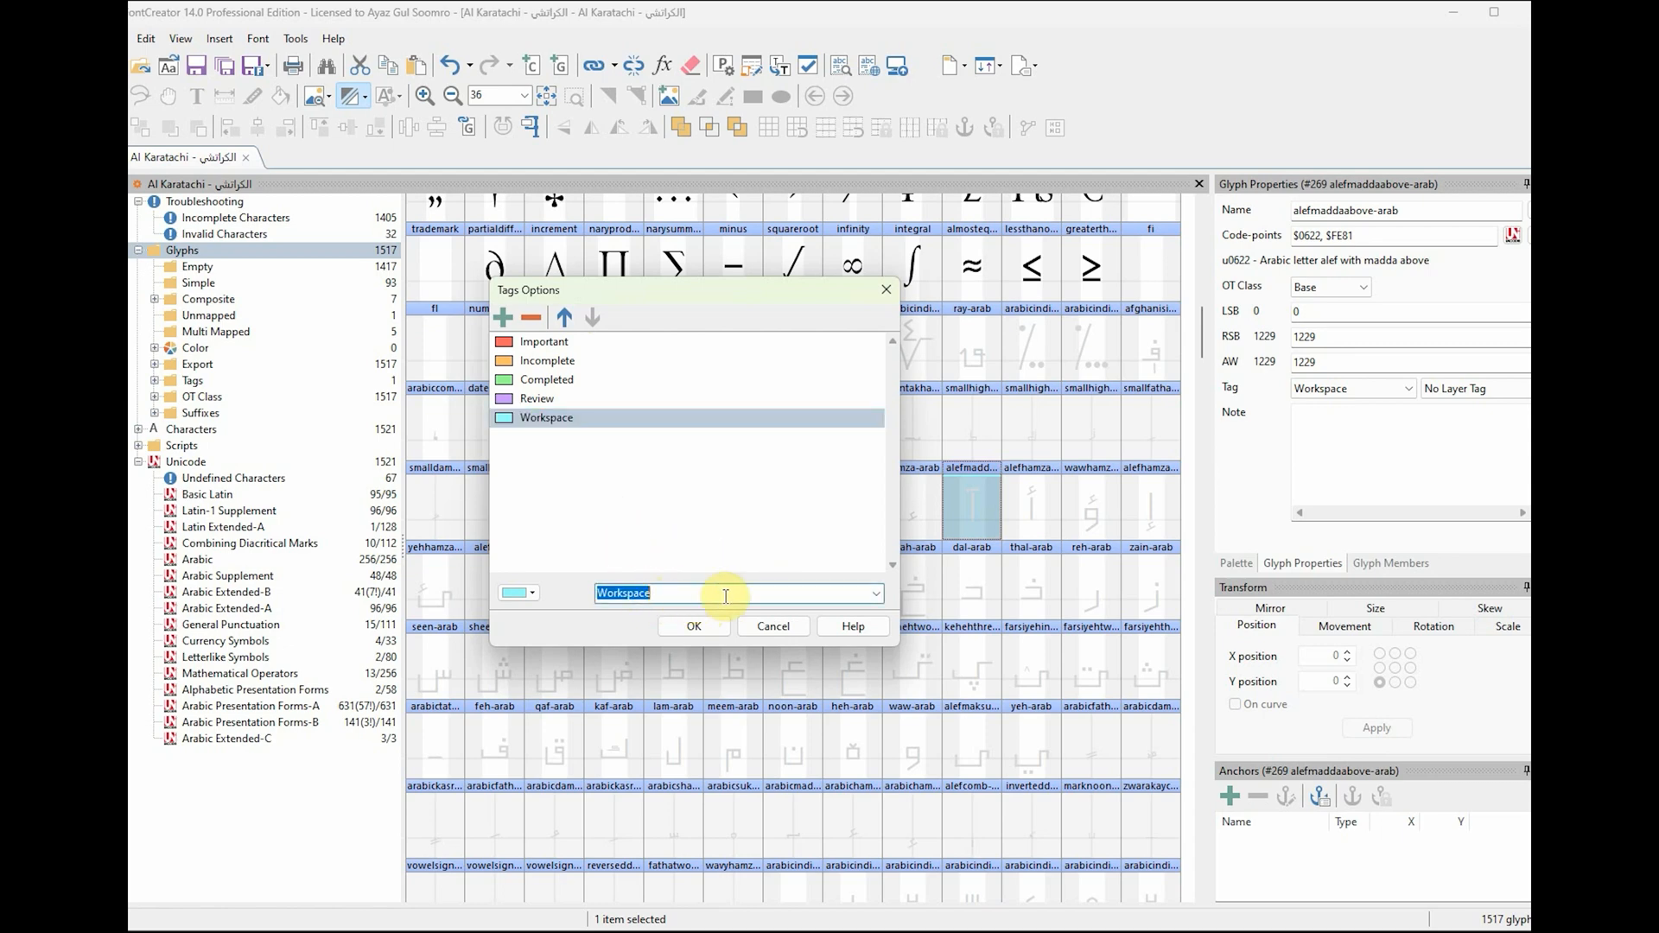
click(877, 593)
click(878, 591)
click(529, 599)
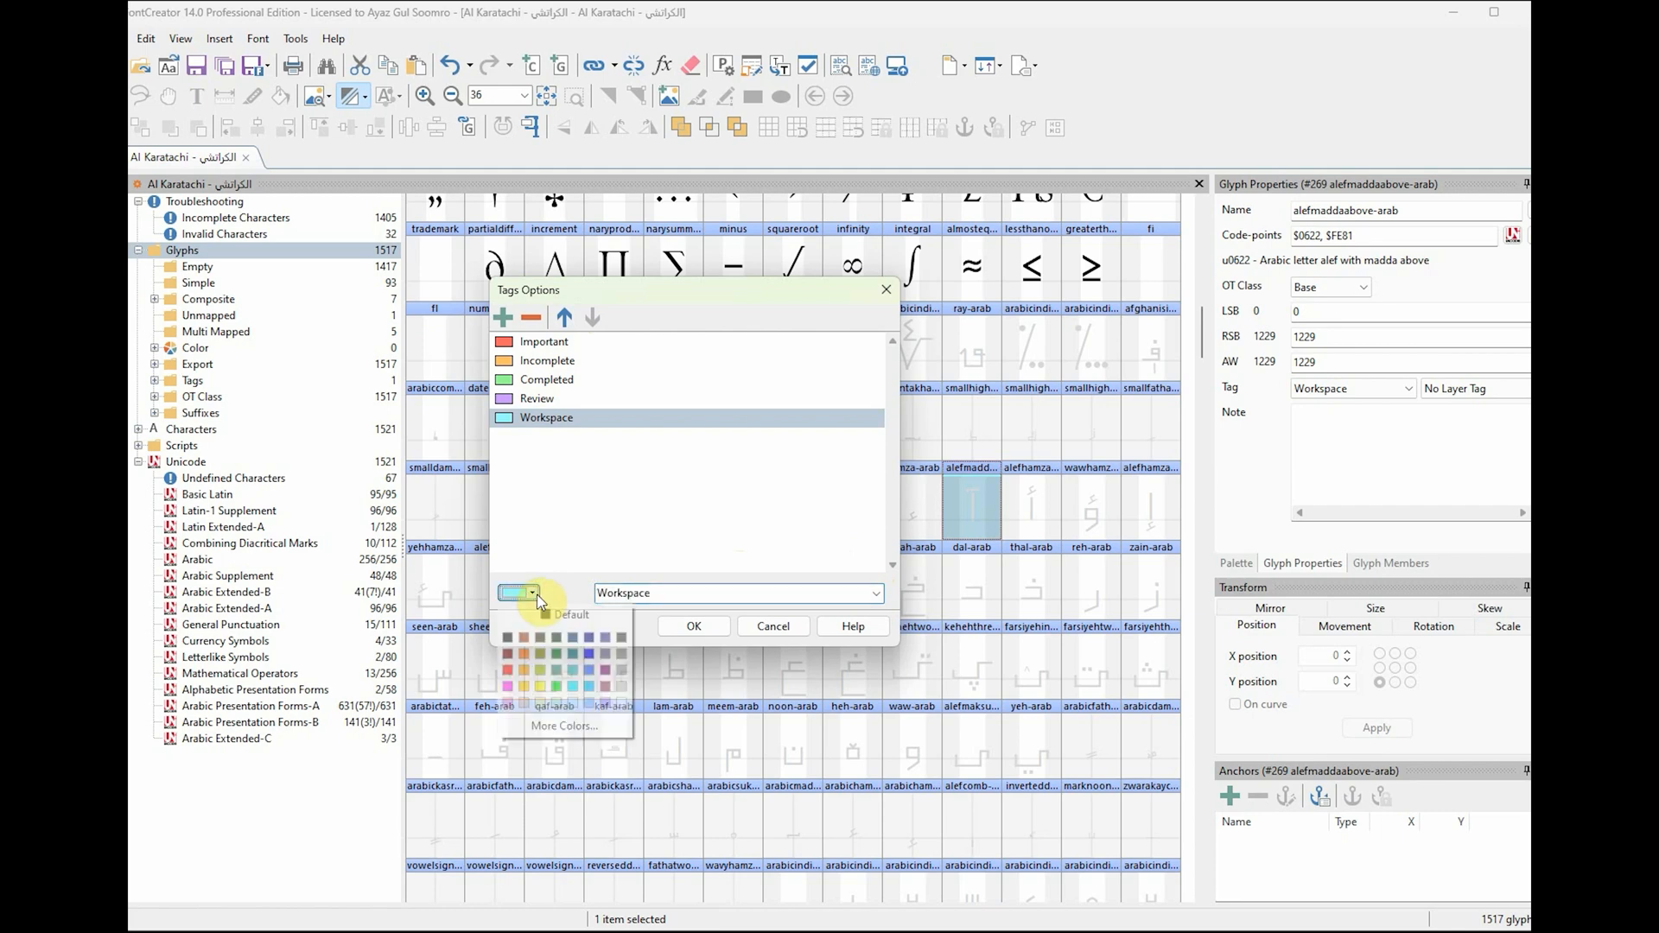
click(567, 521)
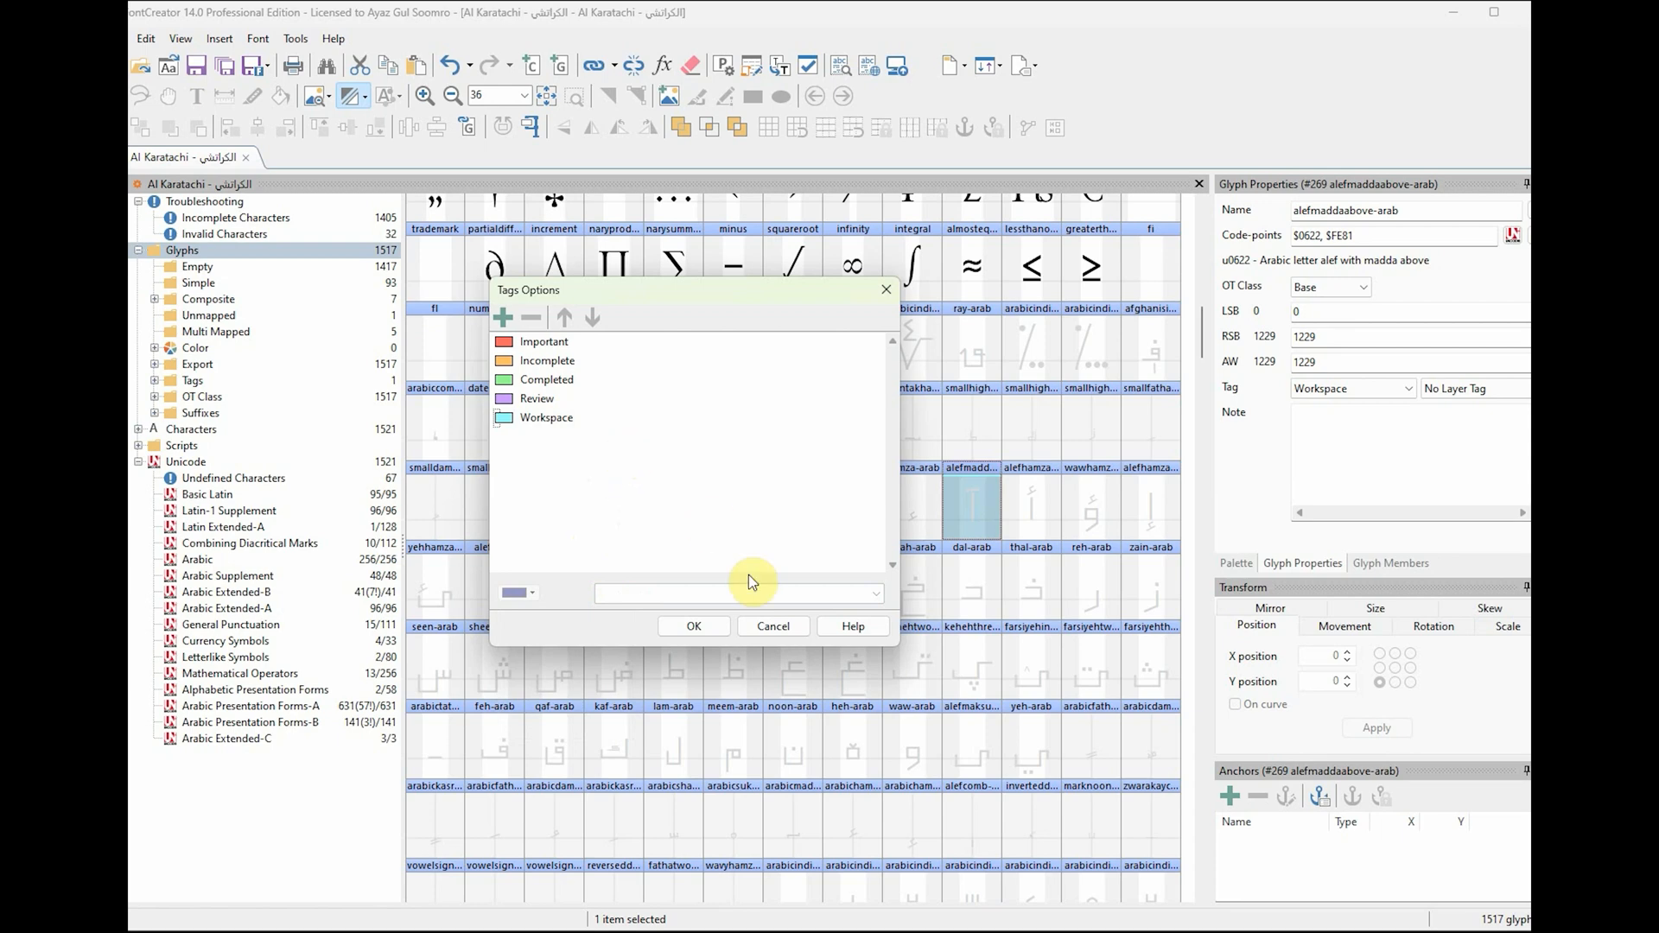
click(777, 629)
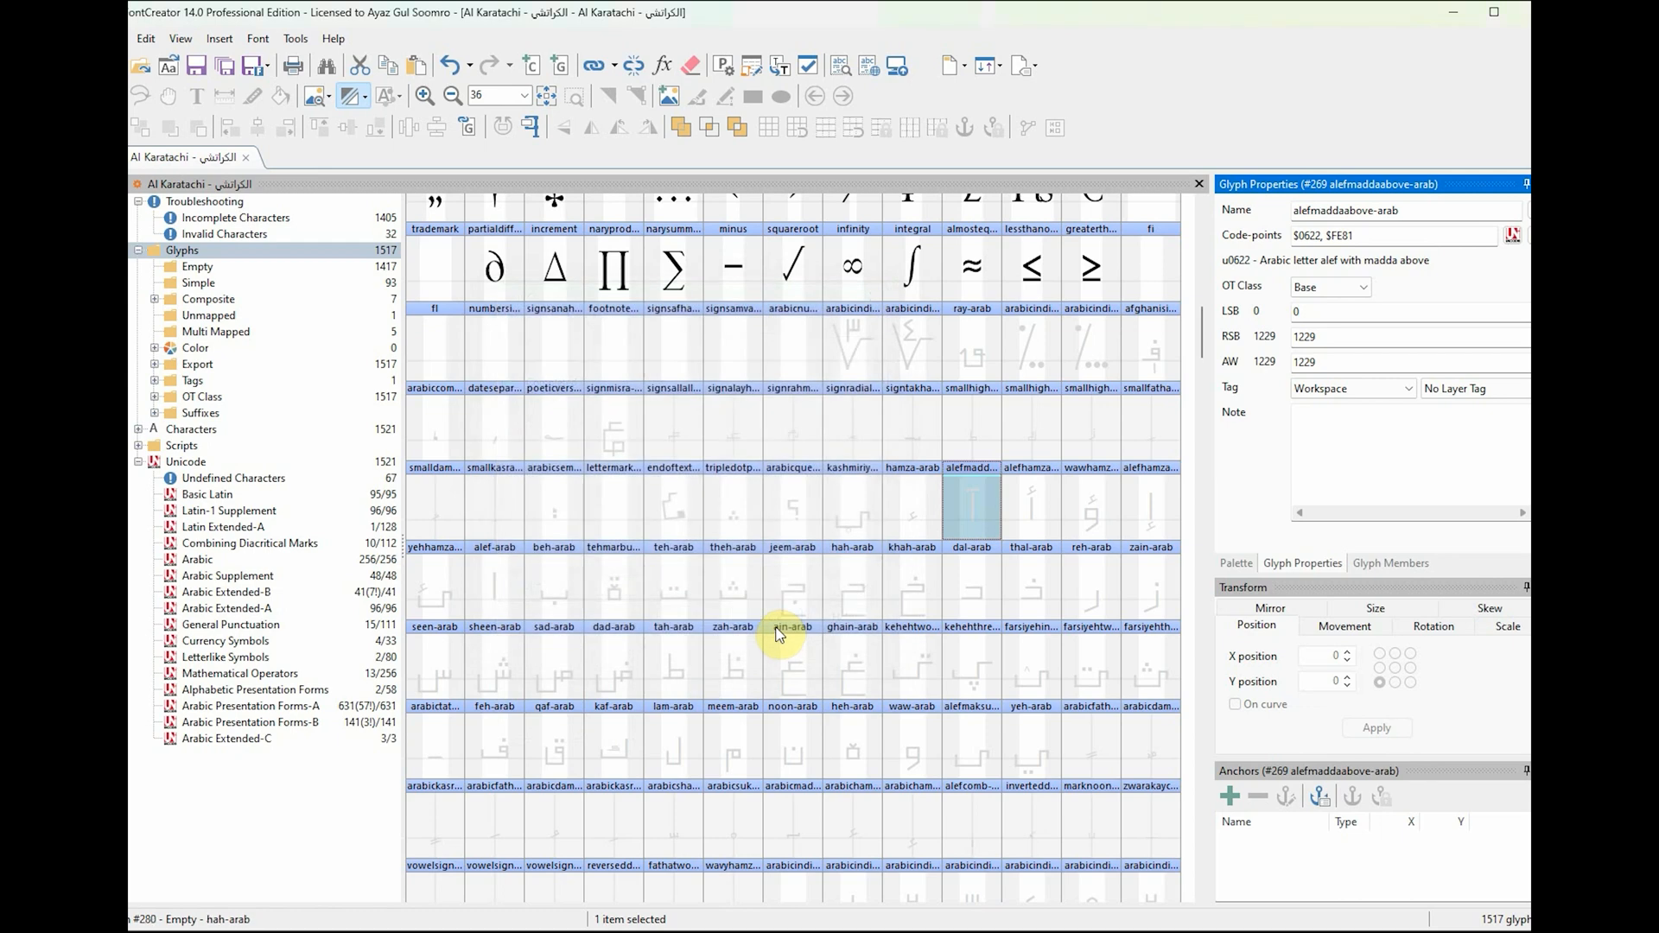
Step: Tag the alefmaddaabove-arab glyph as Important, compare it with alefhamzaabove-arab, and reset it to No Glyph Tag
click(963, 518)
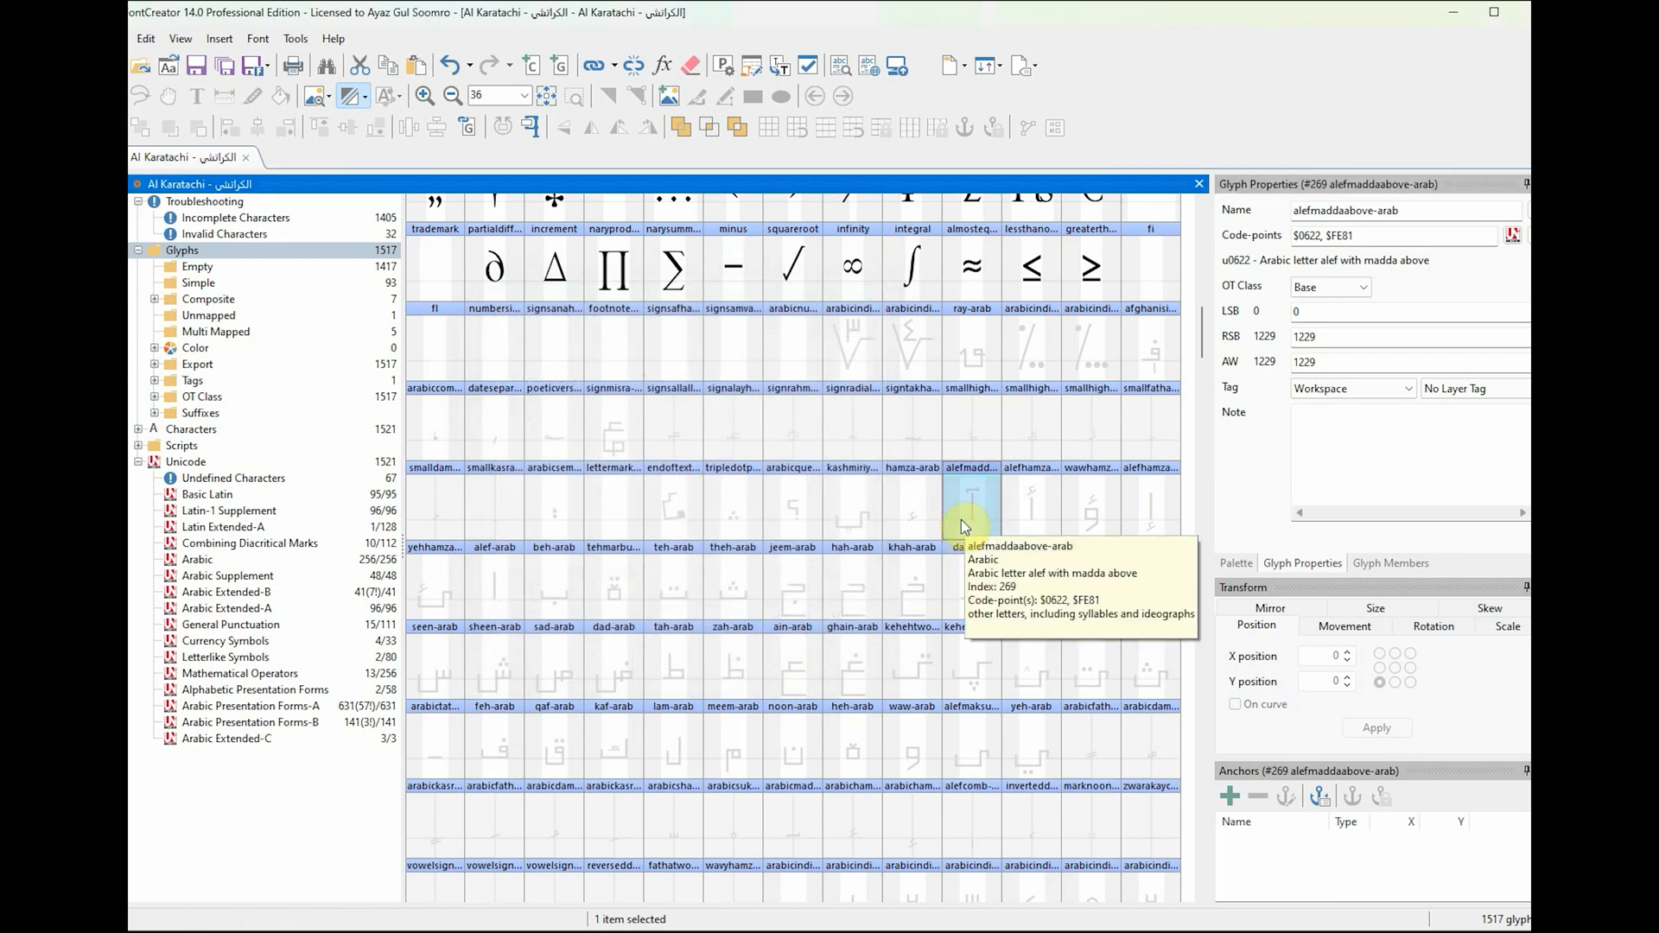
key(Right)
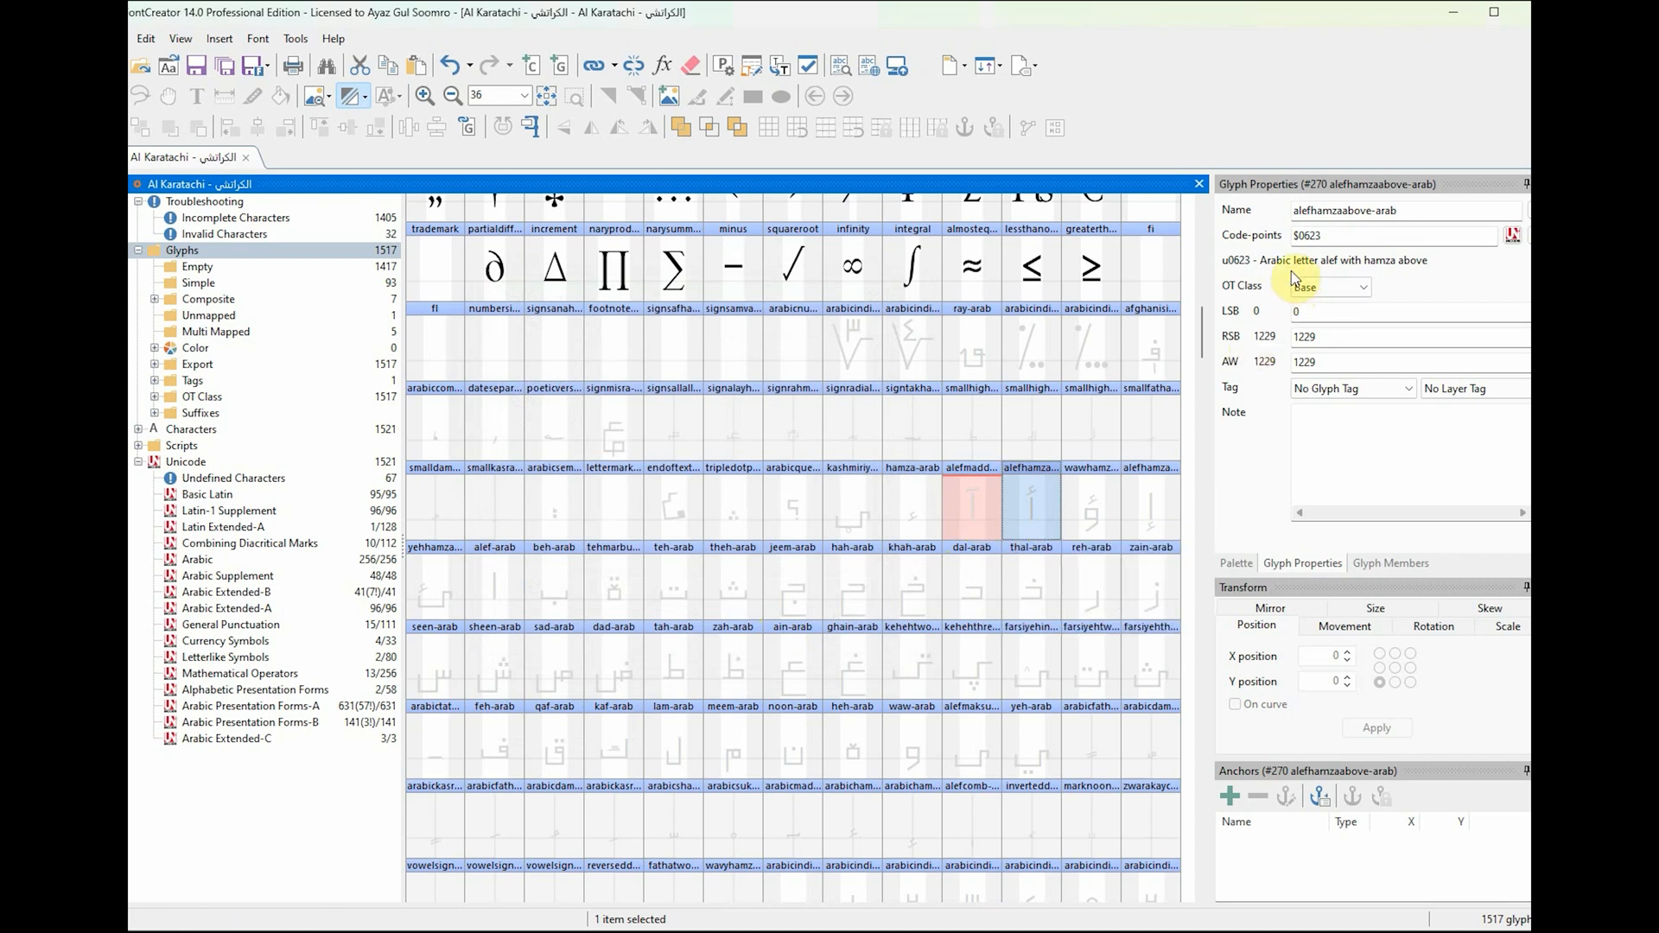
click(964, 515)
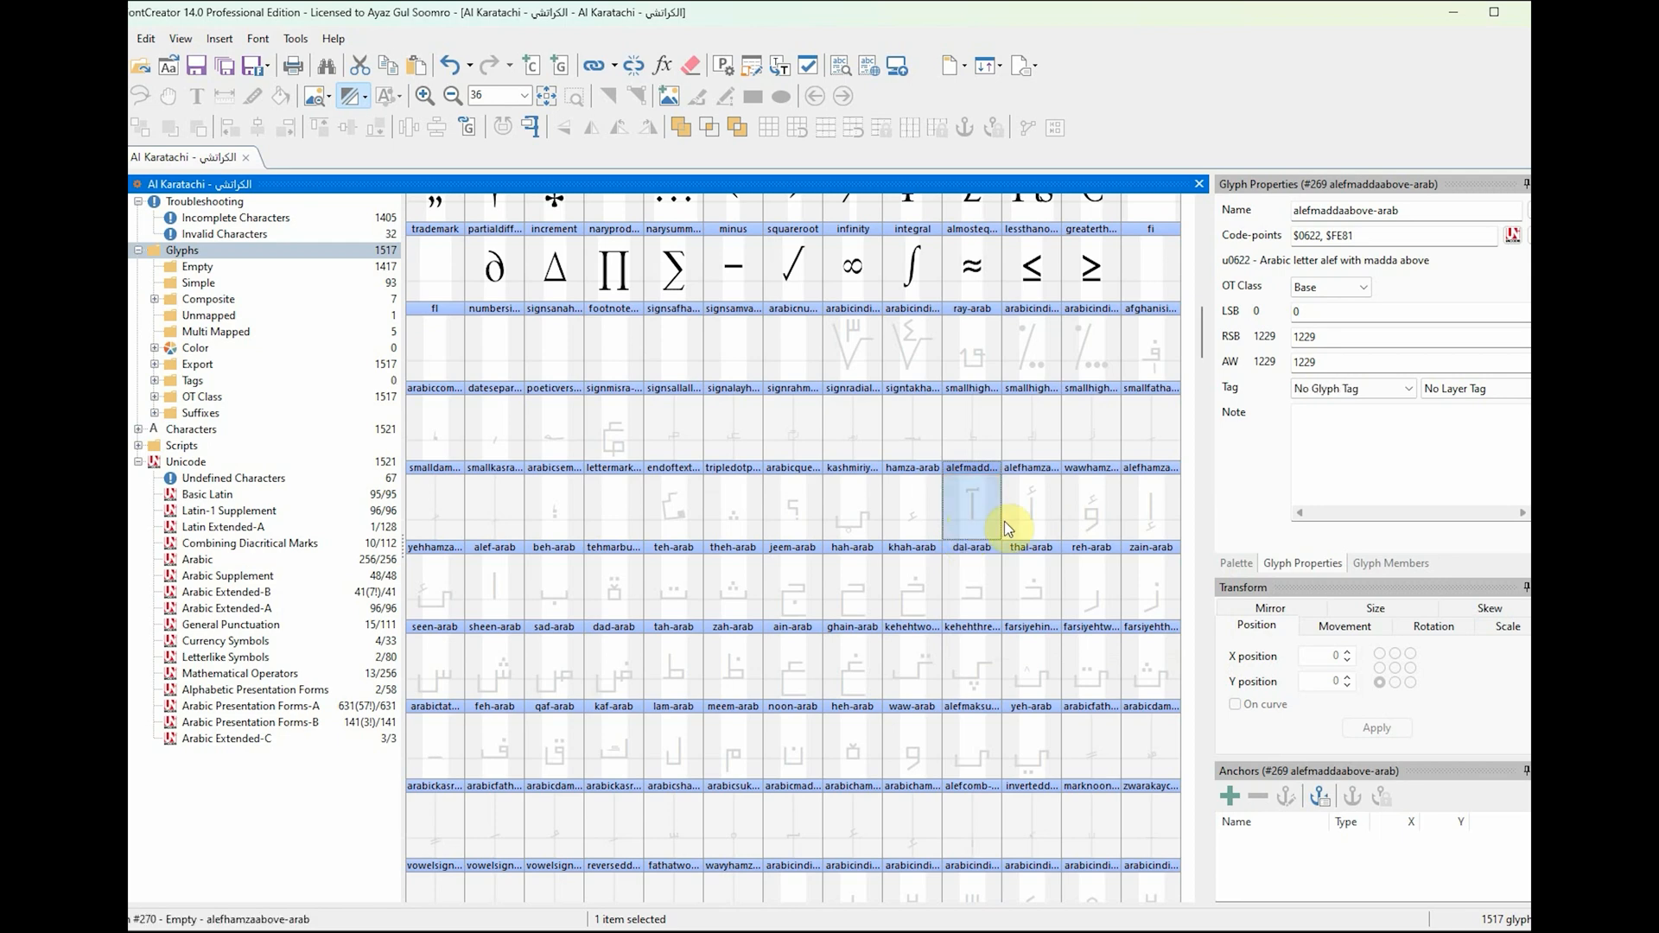
Step: Mark the multi-mapped alefmaddaabove-arab glyph with the Important tag and move on to the alefhamzaabove-arab glyph
click(1052, 518)
click(982, 509)
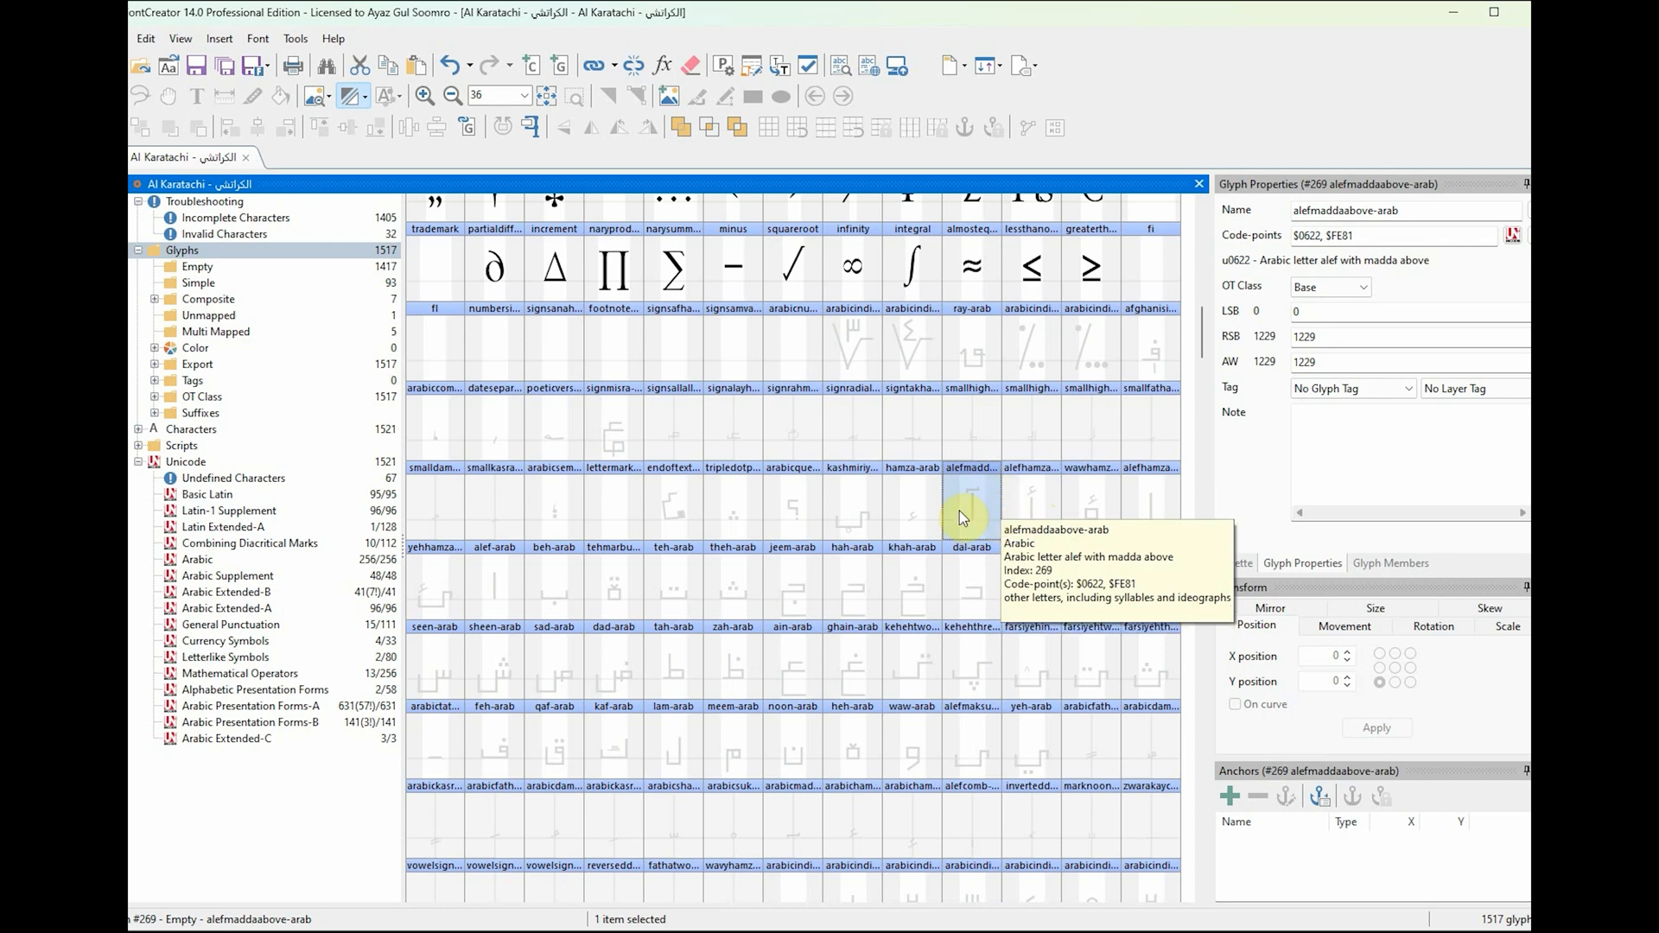
key(ctrl+1)
click(1032, 515)
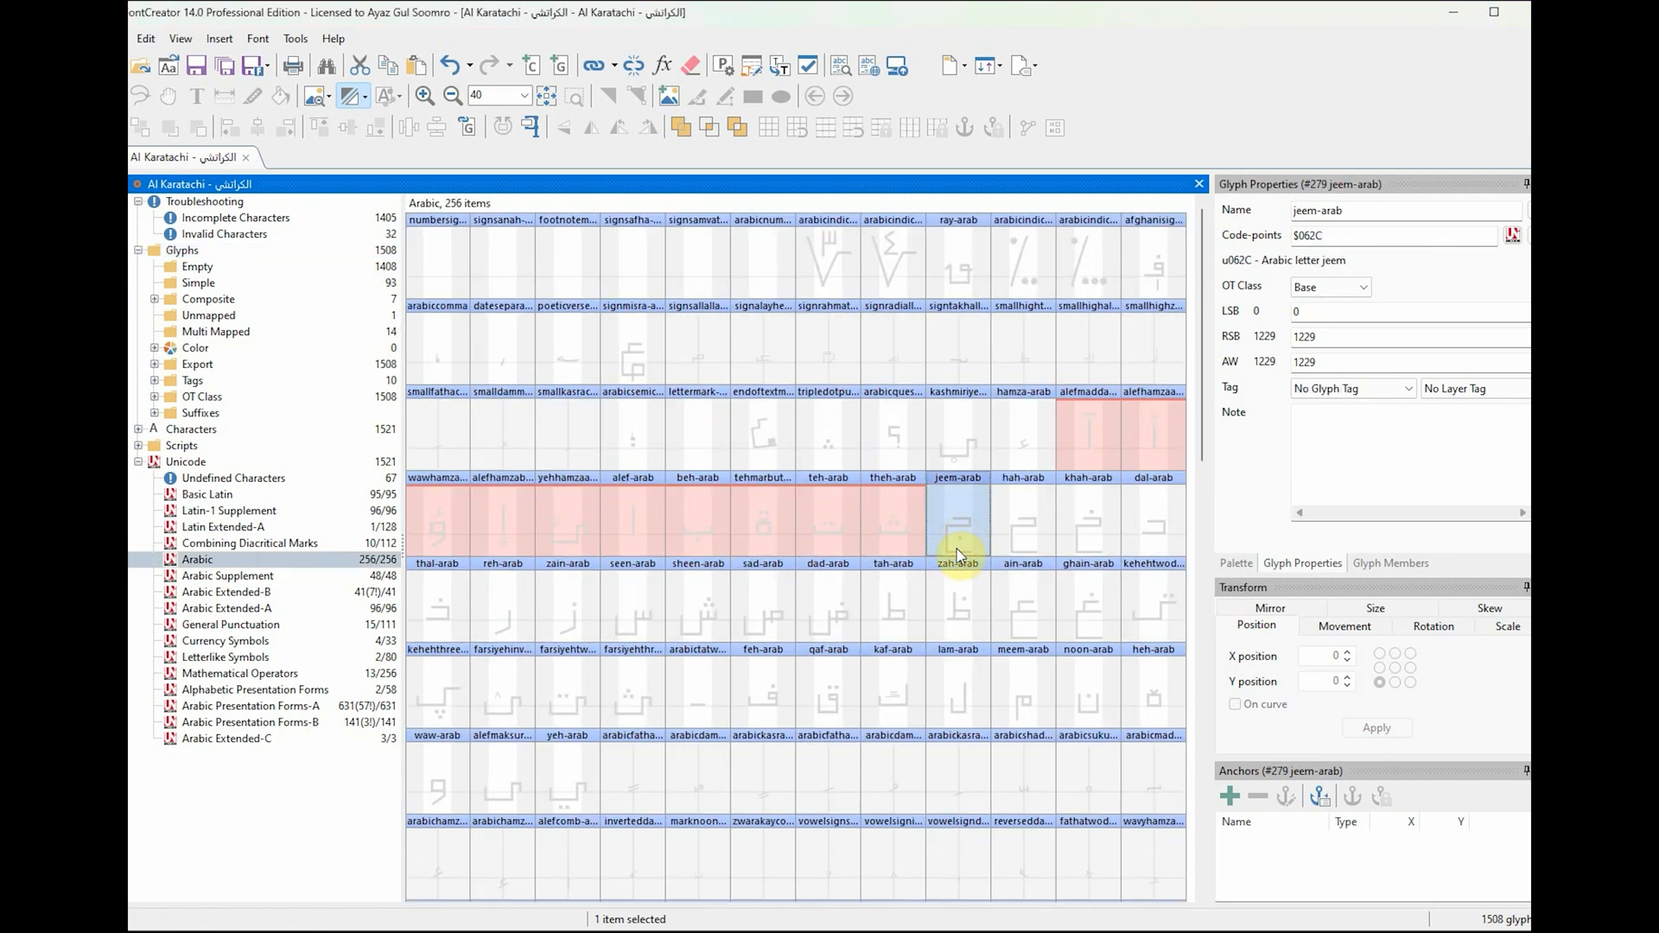
Step: Show the Arabic Presentation Forms-B characters and delete the isolated jeem glyph
click(275, 721)
click(1033, 538)
key(Delete)
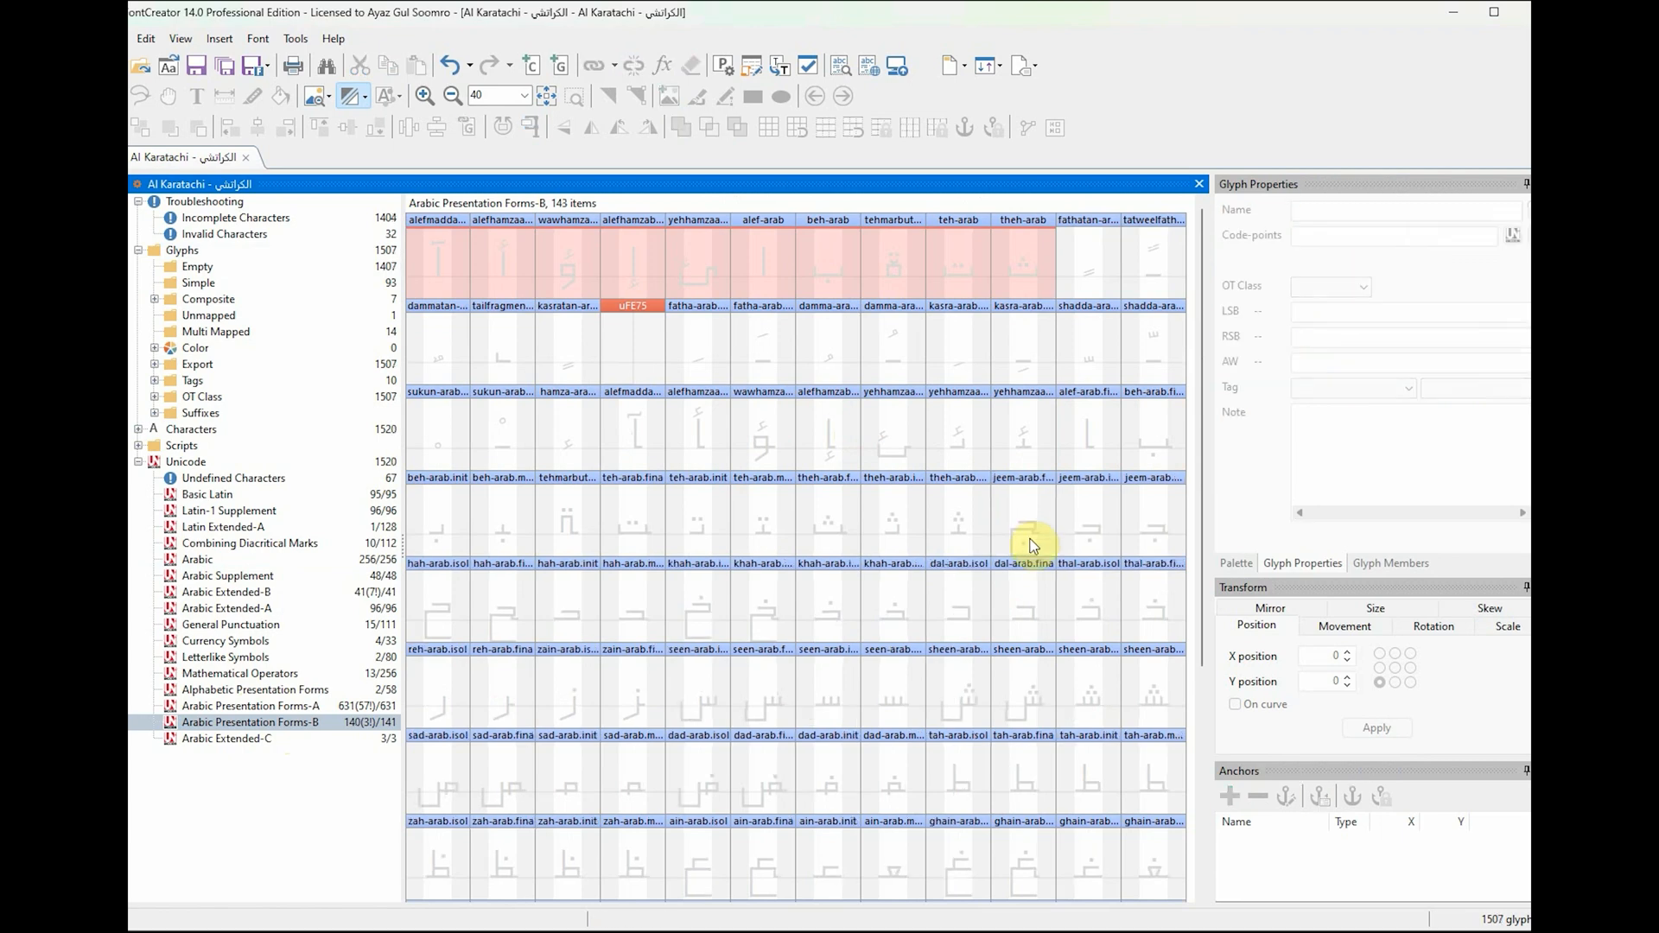
Step: Paste only the code-point $FE9D of the removed isolated jeem glyph onto jeem-arab, and tag jeem-arab as Important
click(208, 560)
click(964, 533)
key(ctrl+shift+v)
click(733, 629)
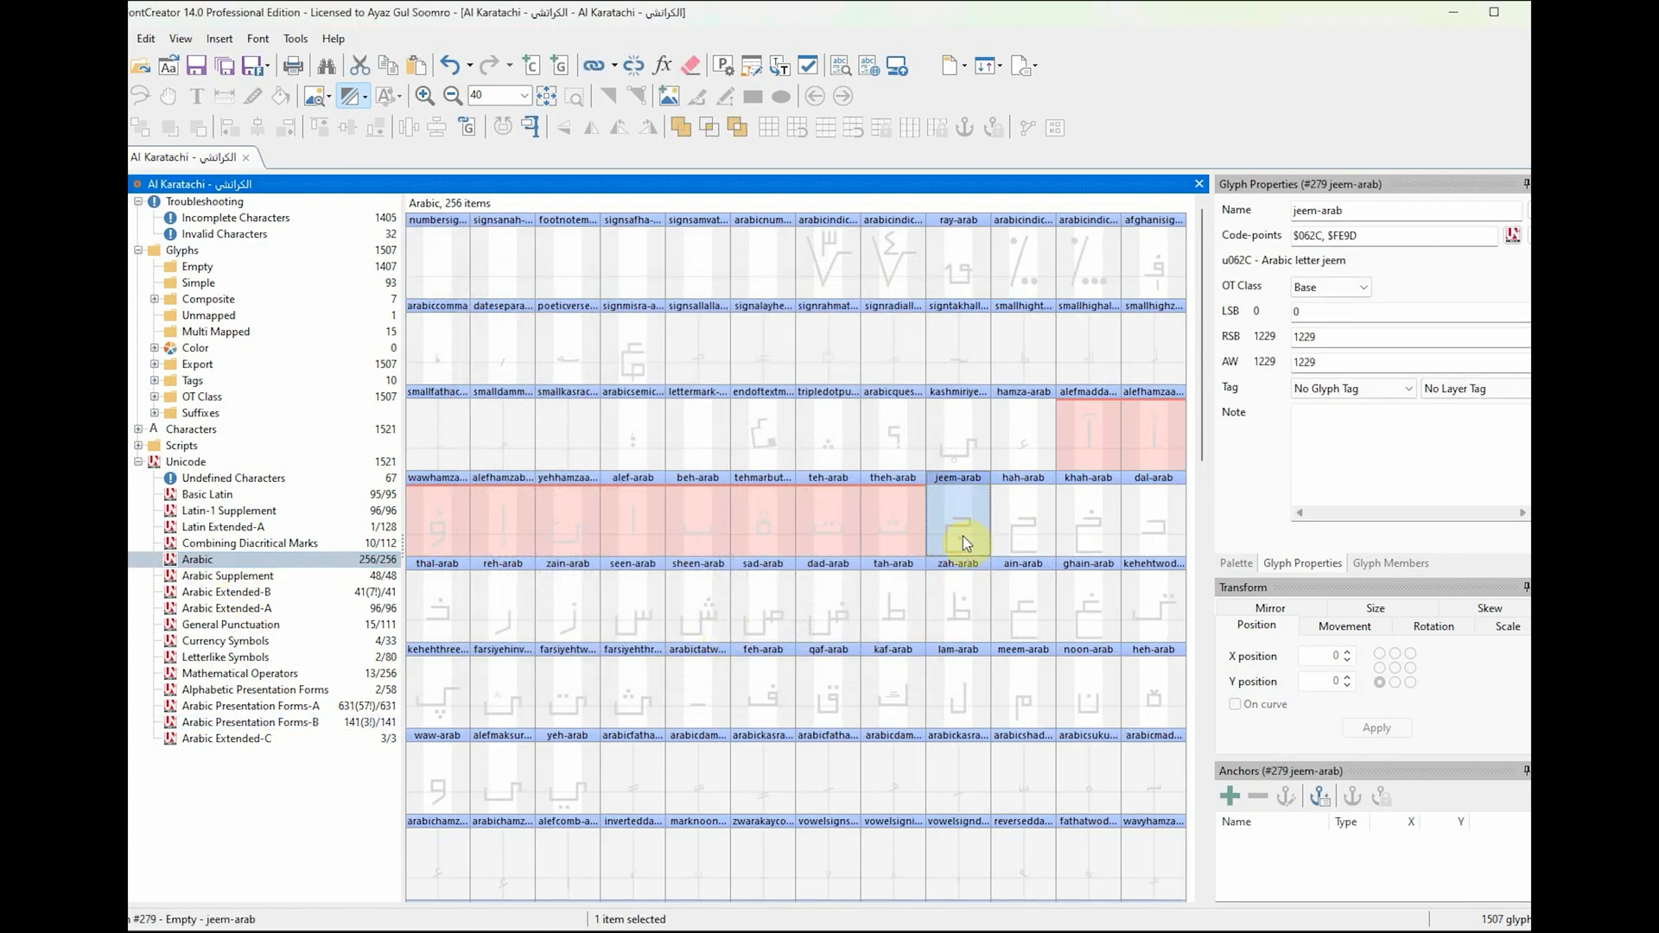
key(ctrl+1)
click(1029, 538)
Step: Cut the isolated hah glyph to transfer only its code-point $FEA1 to hah-arab, and tag hah-arab as Important
click(312, 722)
click(514, 616)
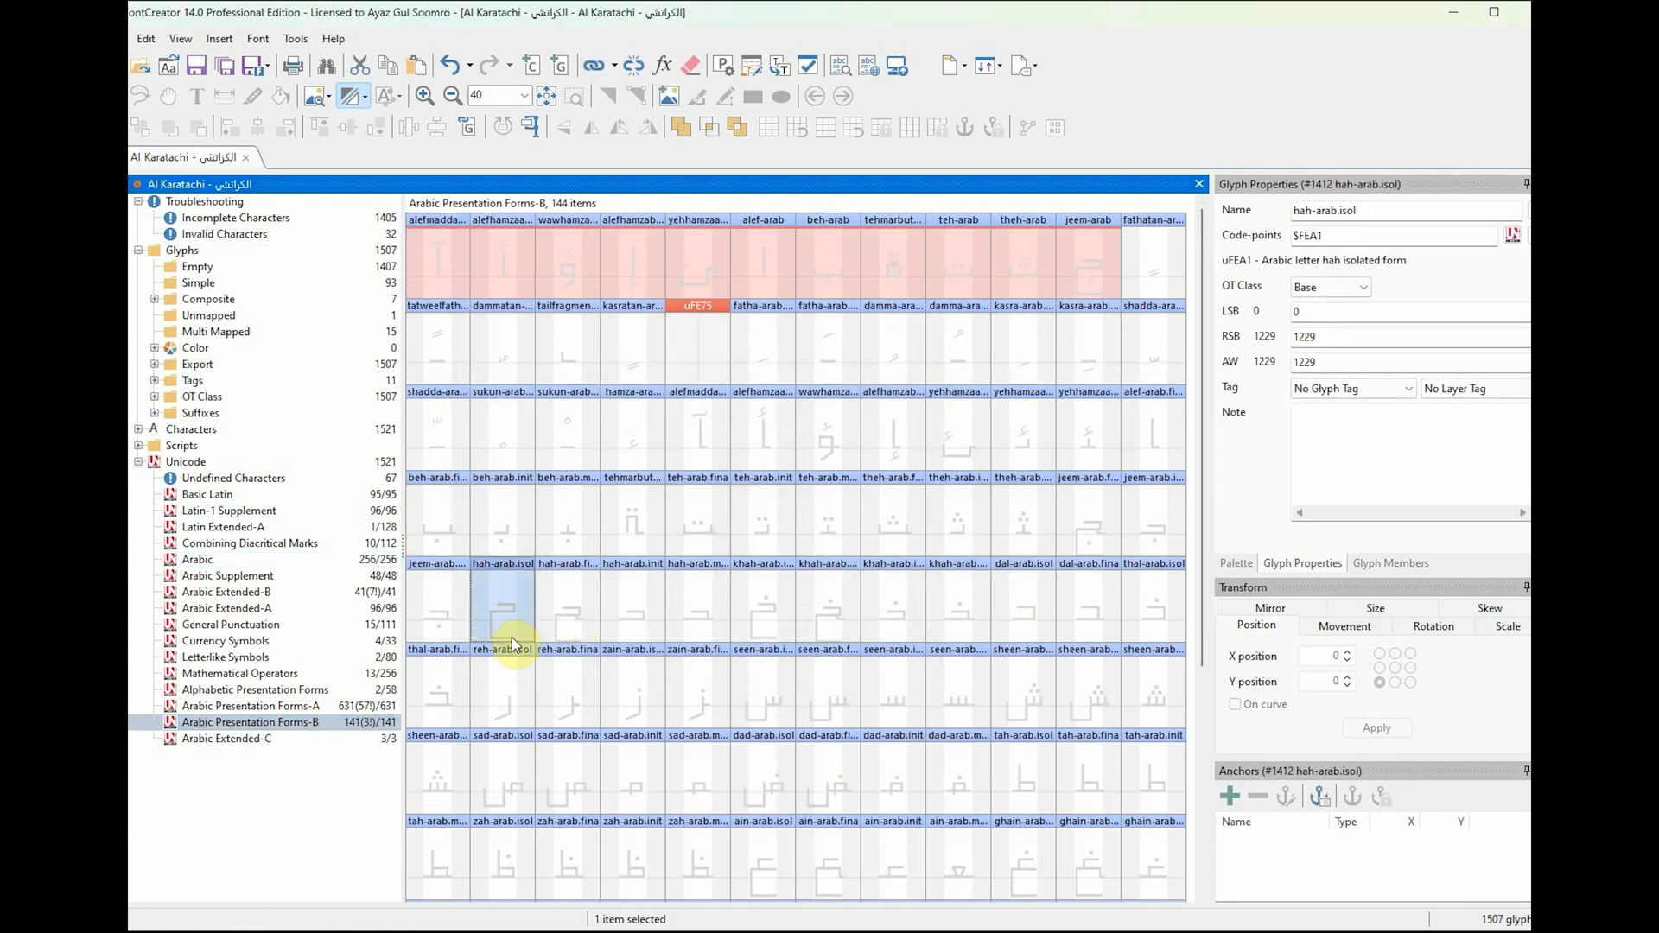
key(Delete)
click(204, 560)
click(1011, 542)
key(ctrl+shift+v)
click(732, 630)
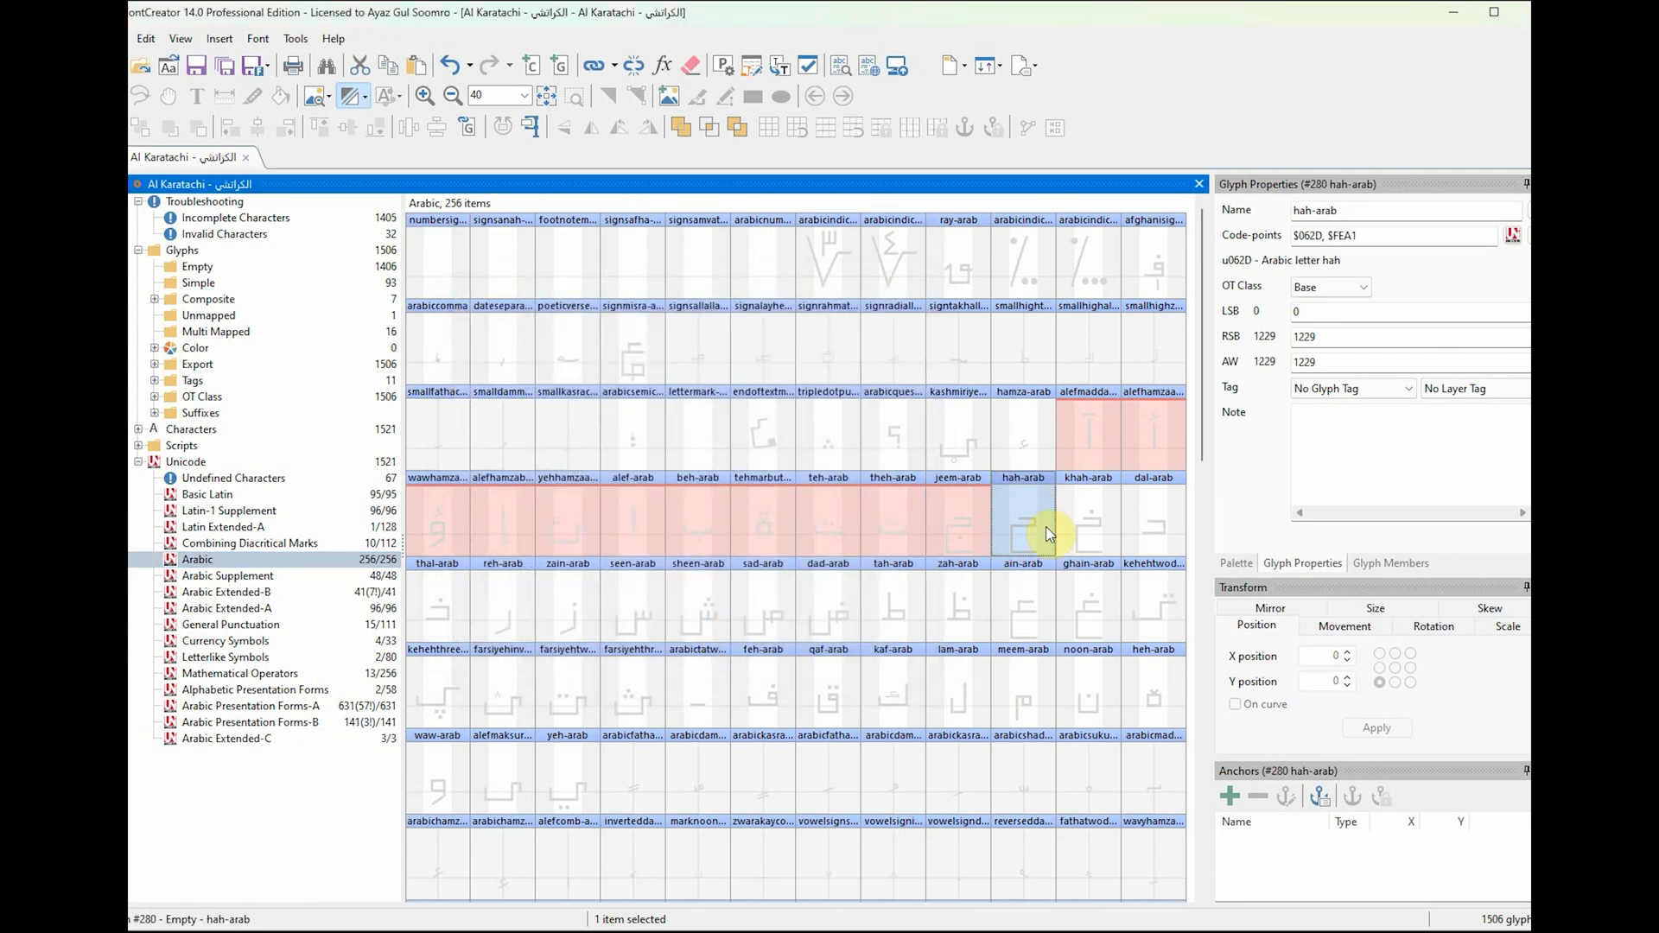
key(ctrl+1)
click(1090, 538)
Step: Cut the isolated khah glyph to transfer only its code-point $FEA5 to khah-arab, and tag khah-arab as Important
click(251, 722)
click(750, 638)
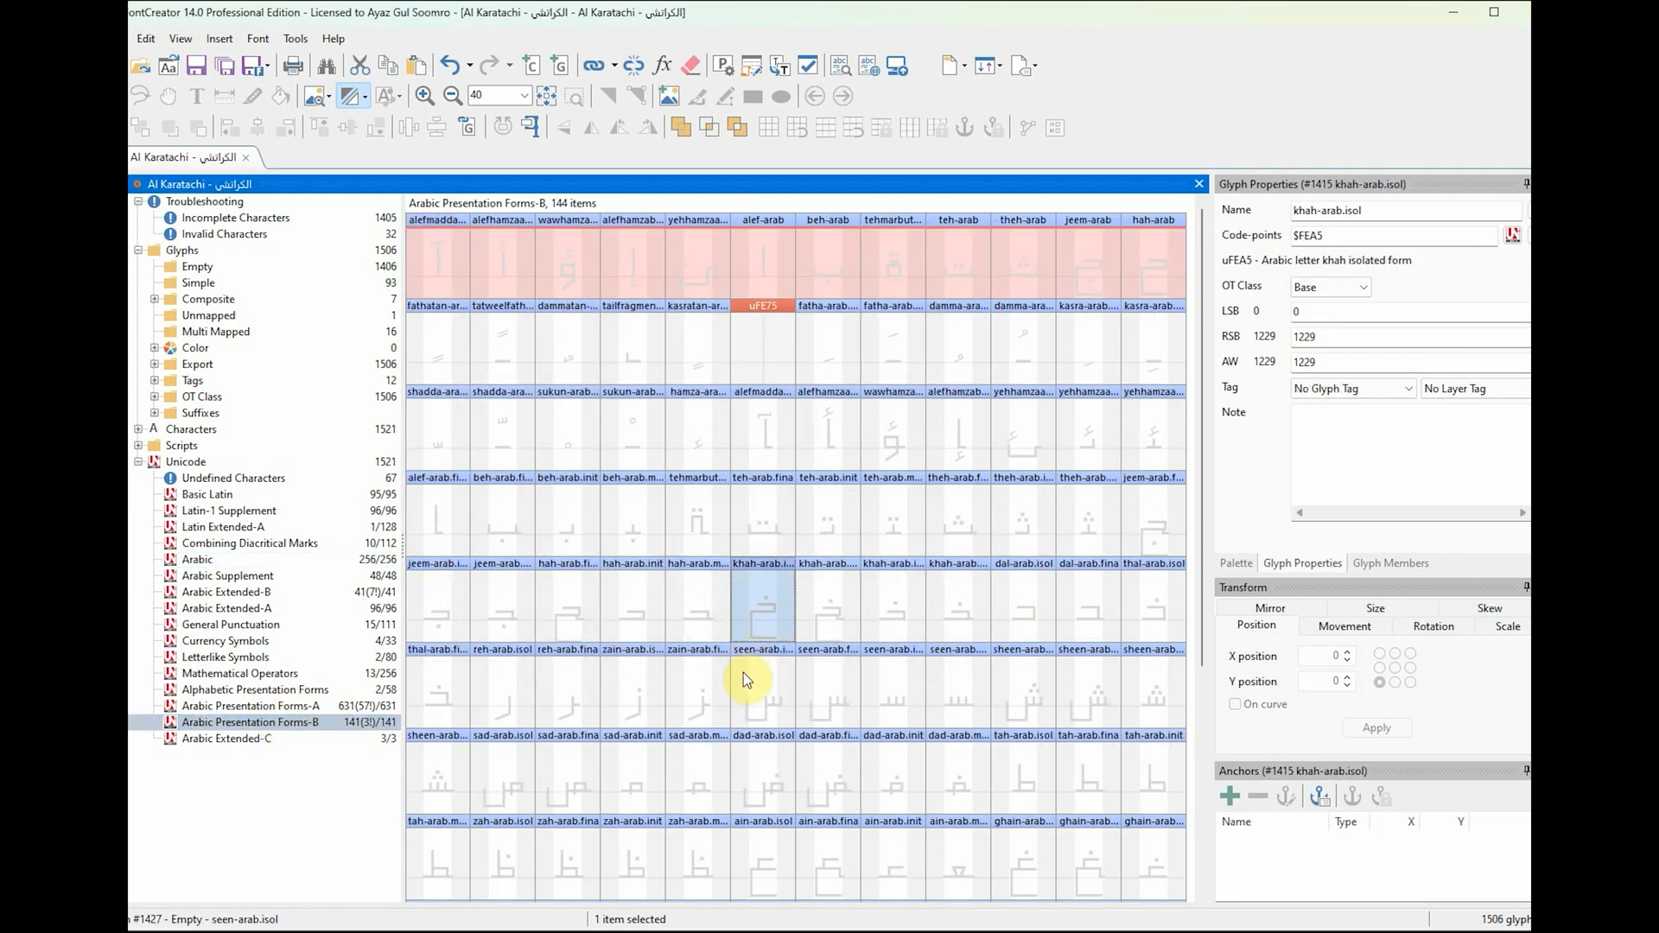
key(Delete)
click(204, 560)
click(1082, 541)
key(ctrl+shift+v)
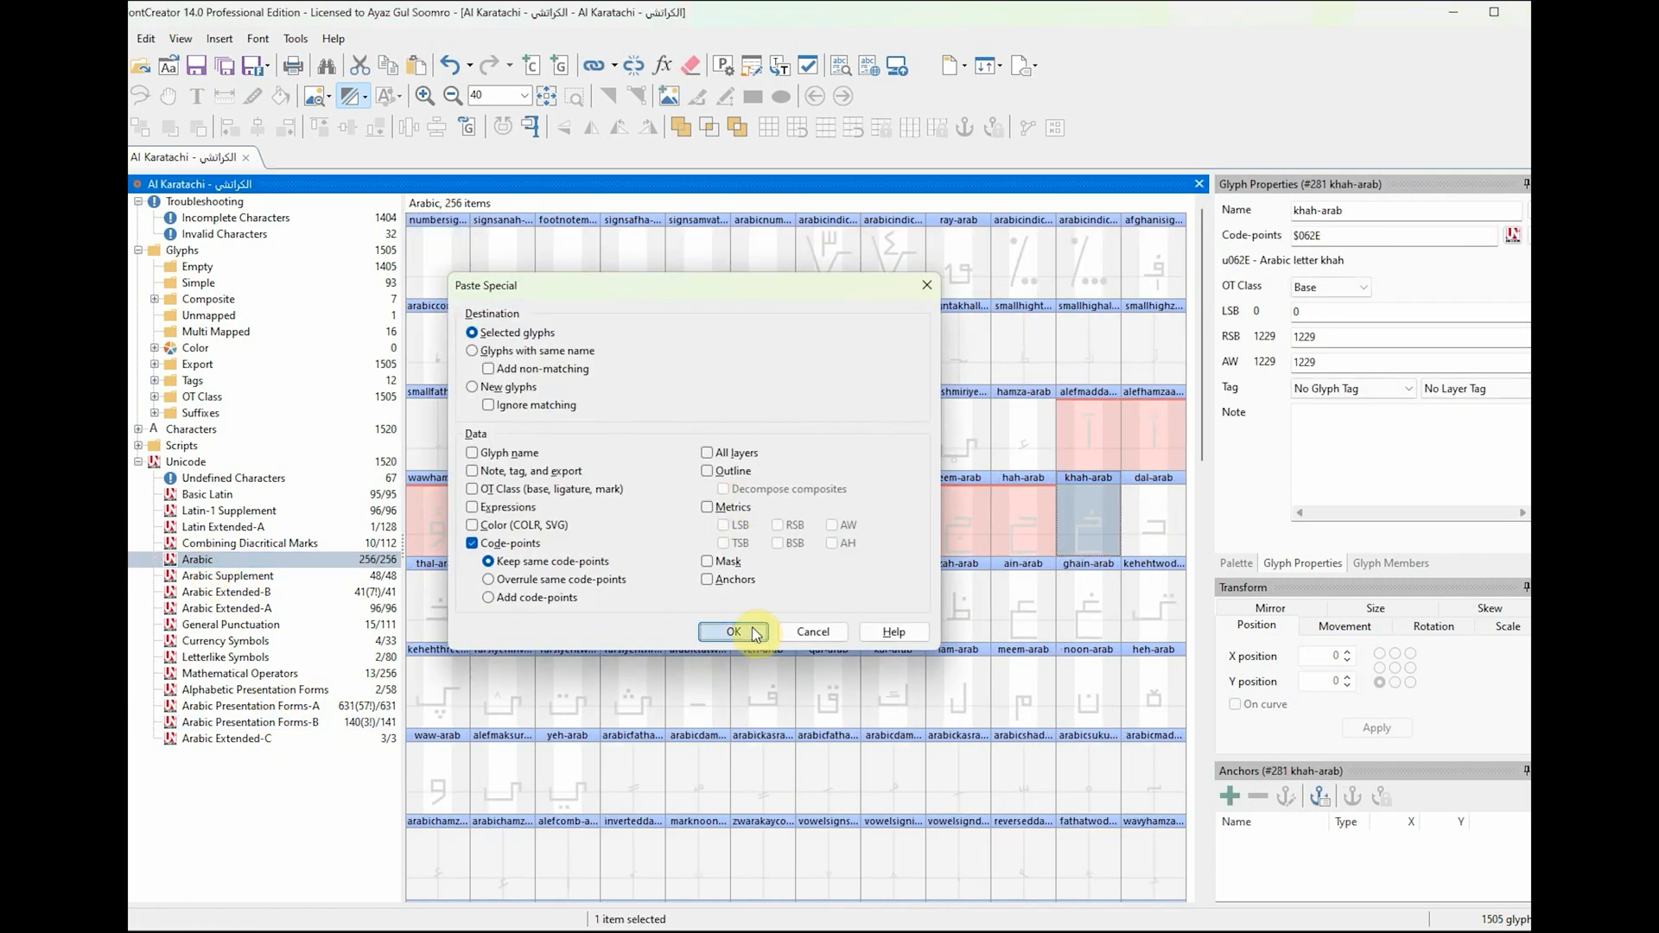
click(733, 632)
key(ctrl+1)
click(1152, 553)
Step: Cut the isolated dal glyph to transfer only its code-point $FEA9 to dal-arab, and tag dal-arab as Important
click(250, 722)
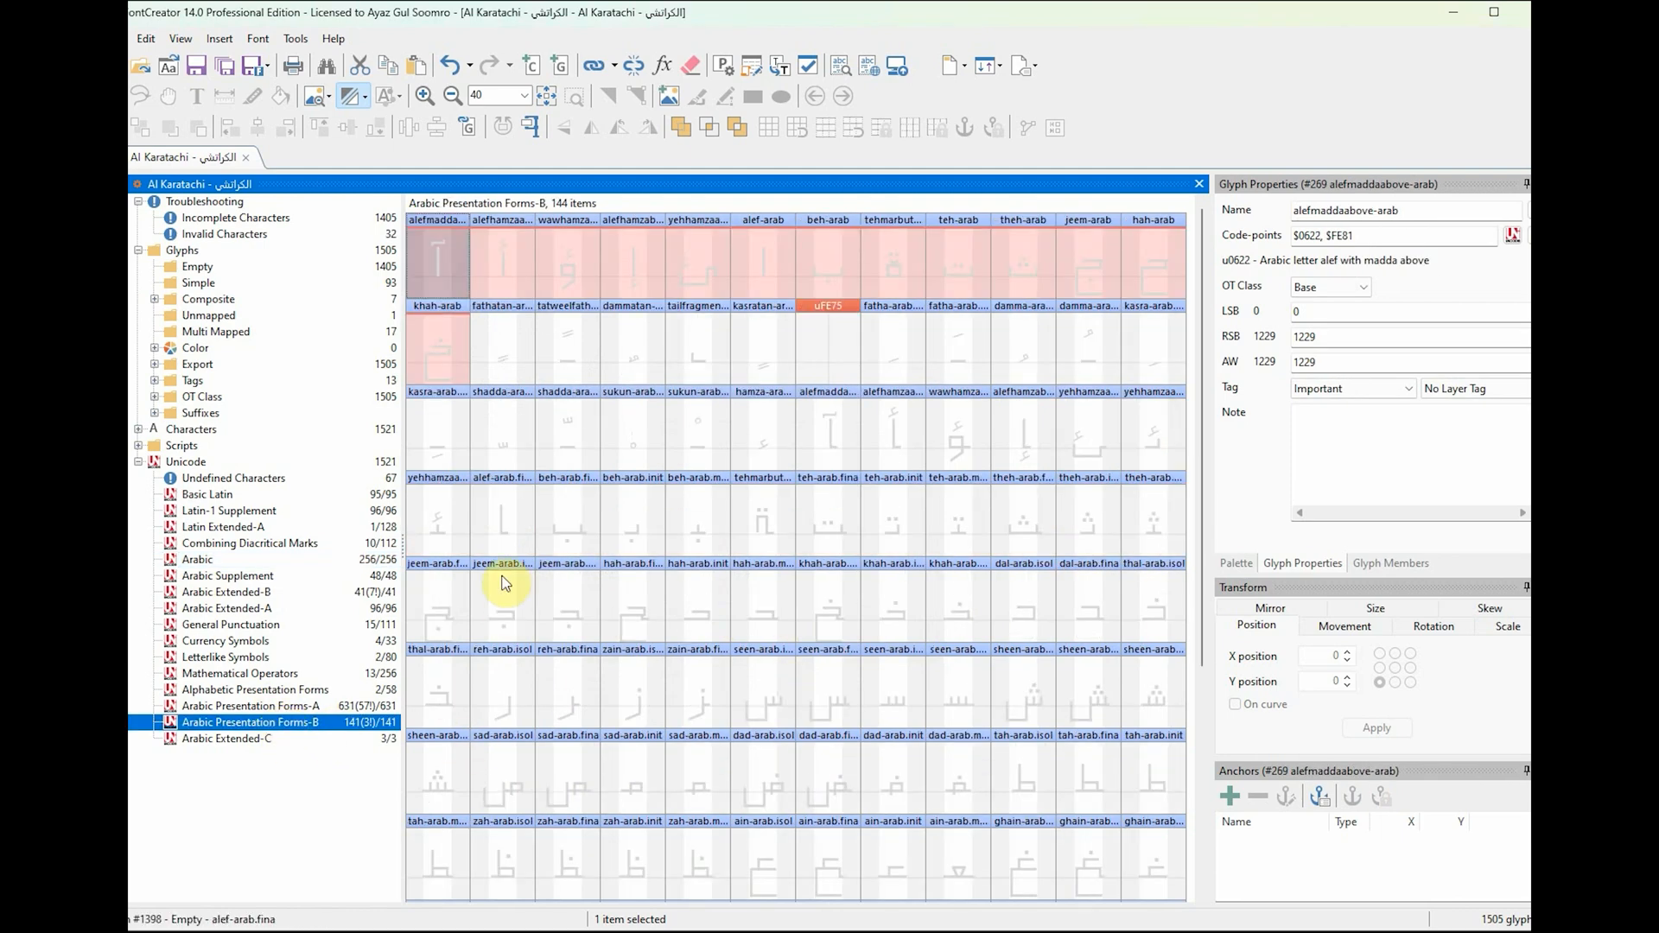
click(1015, 615)
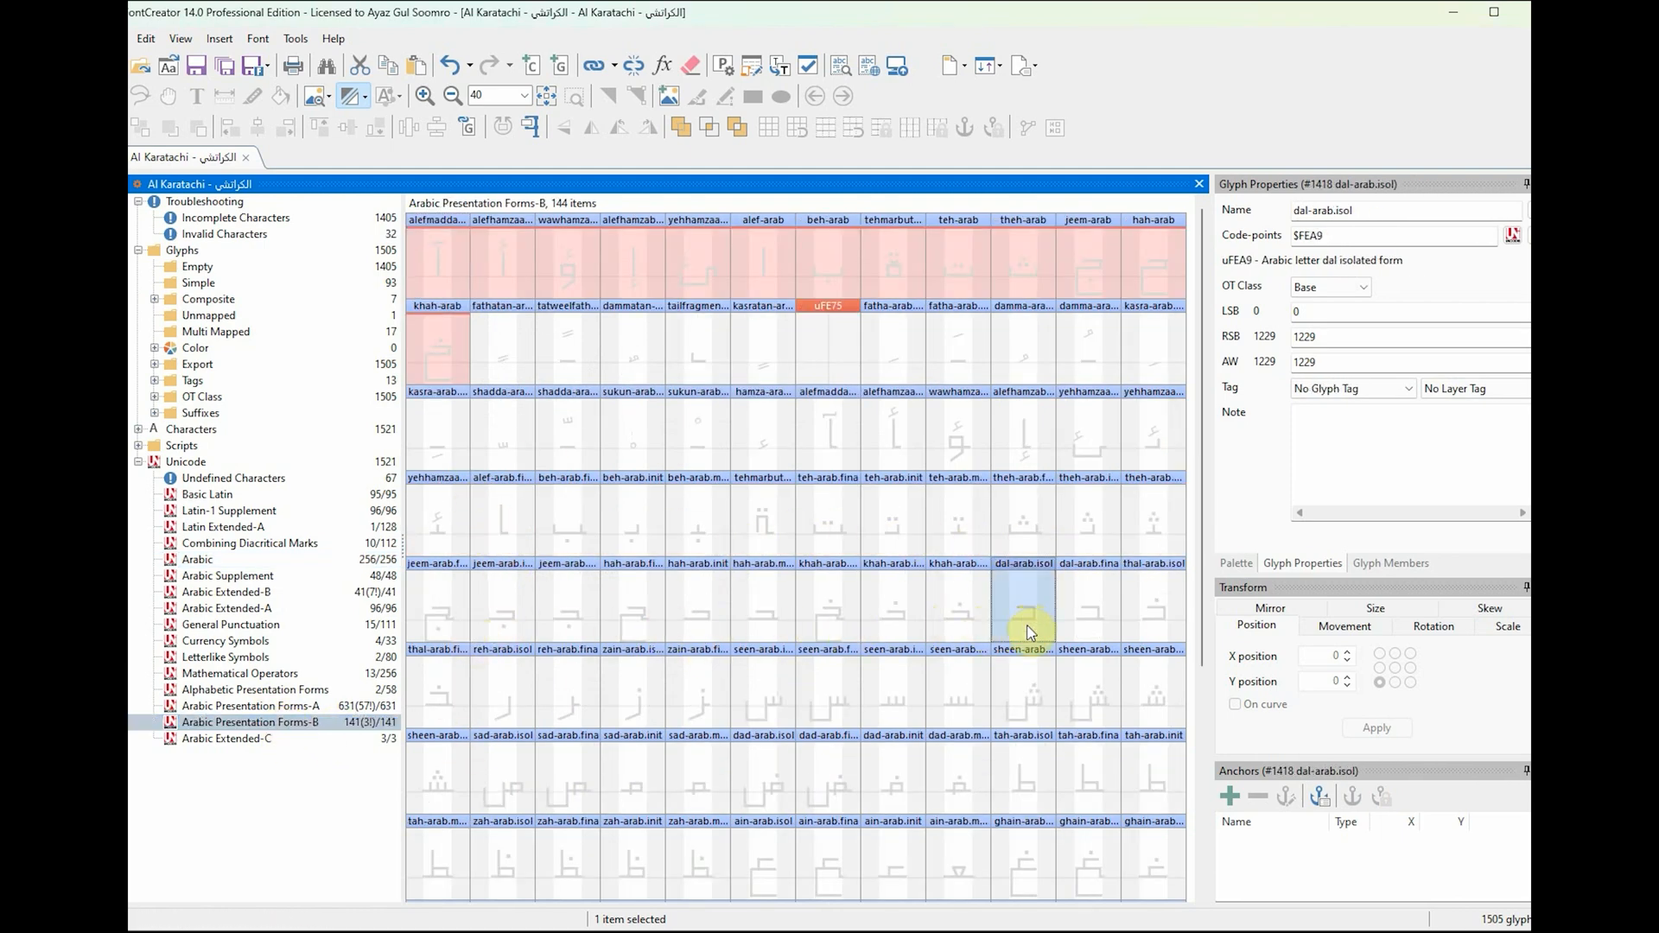
key(ctrl+x)
click(200, 559)
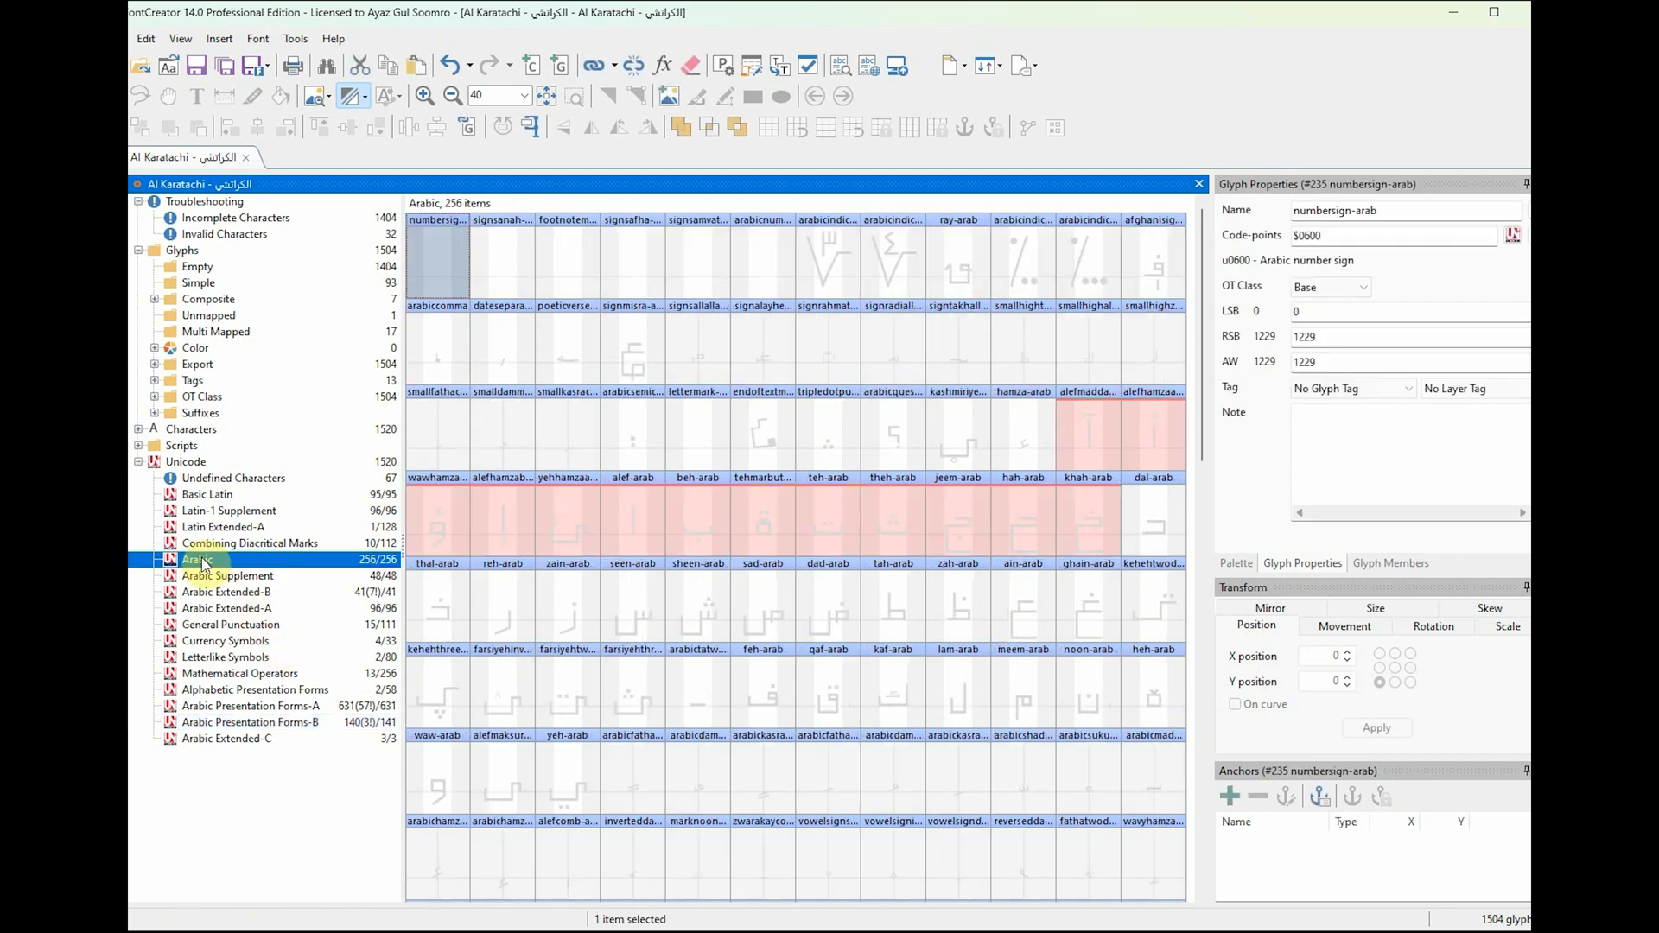
click(1162, 553)
key(ctrl+shift+v)
click(733, 632)
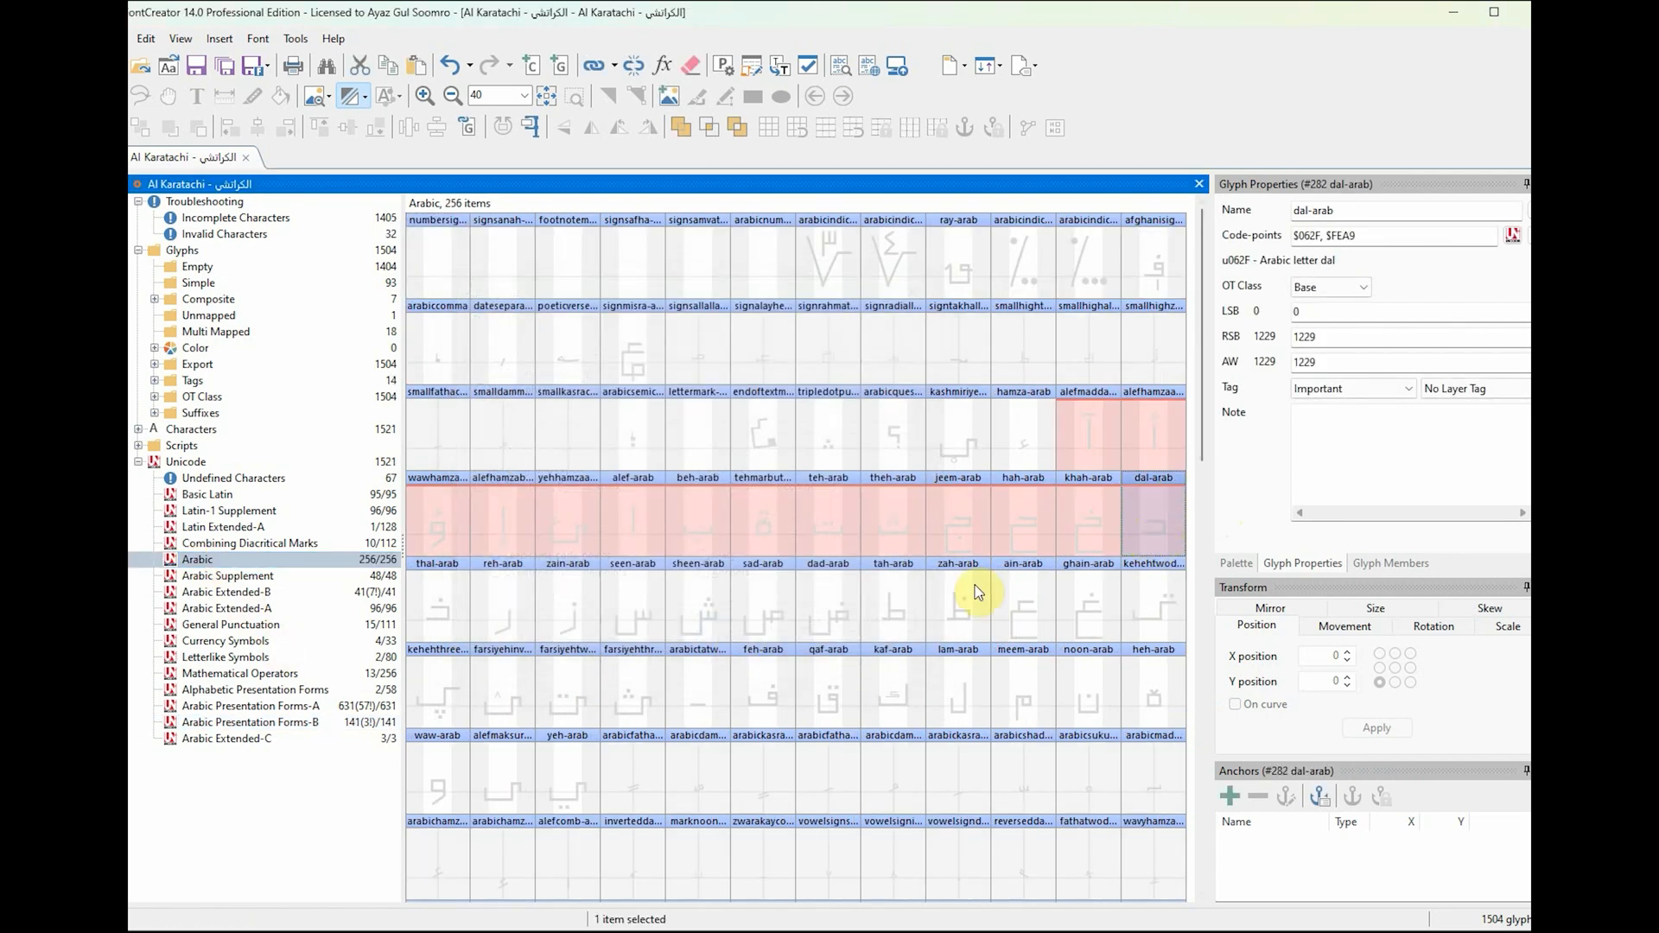
Step: Cut the isolated thal glyph to transfer only its code-point to thal-arab, and tag thal-arab as Important
click(298, 722)
click(259, 559)
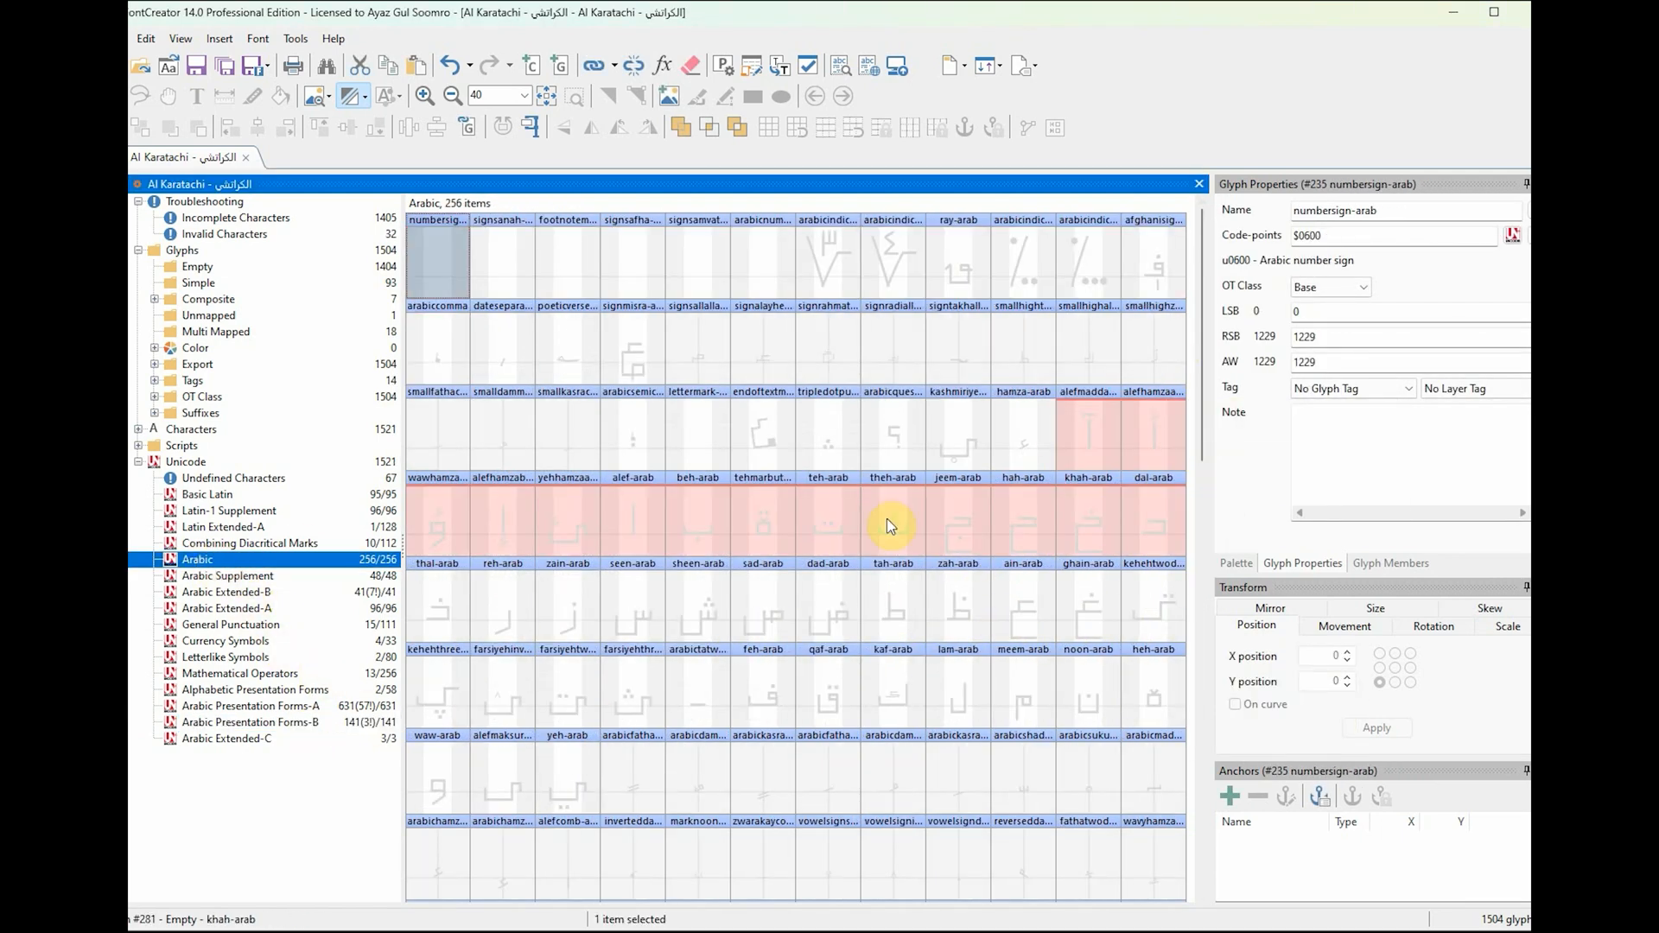
click(451, 615)
click(298, 722)
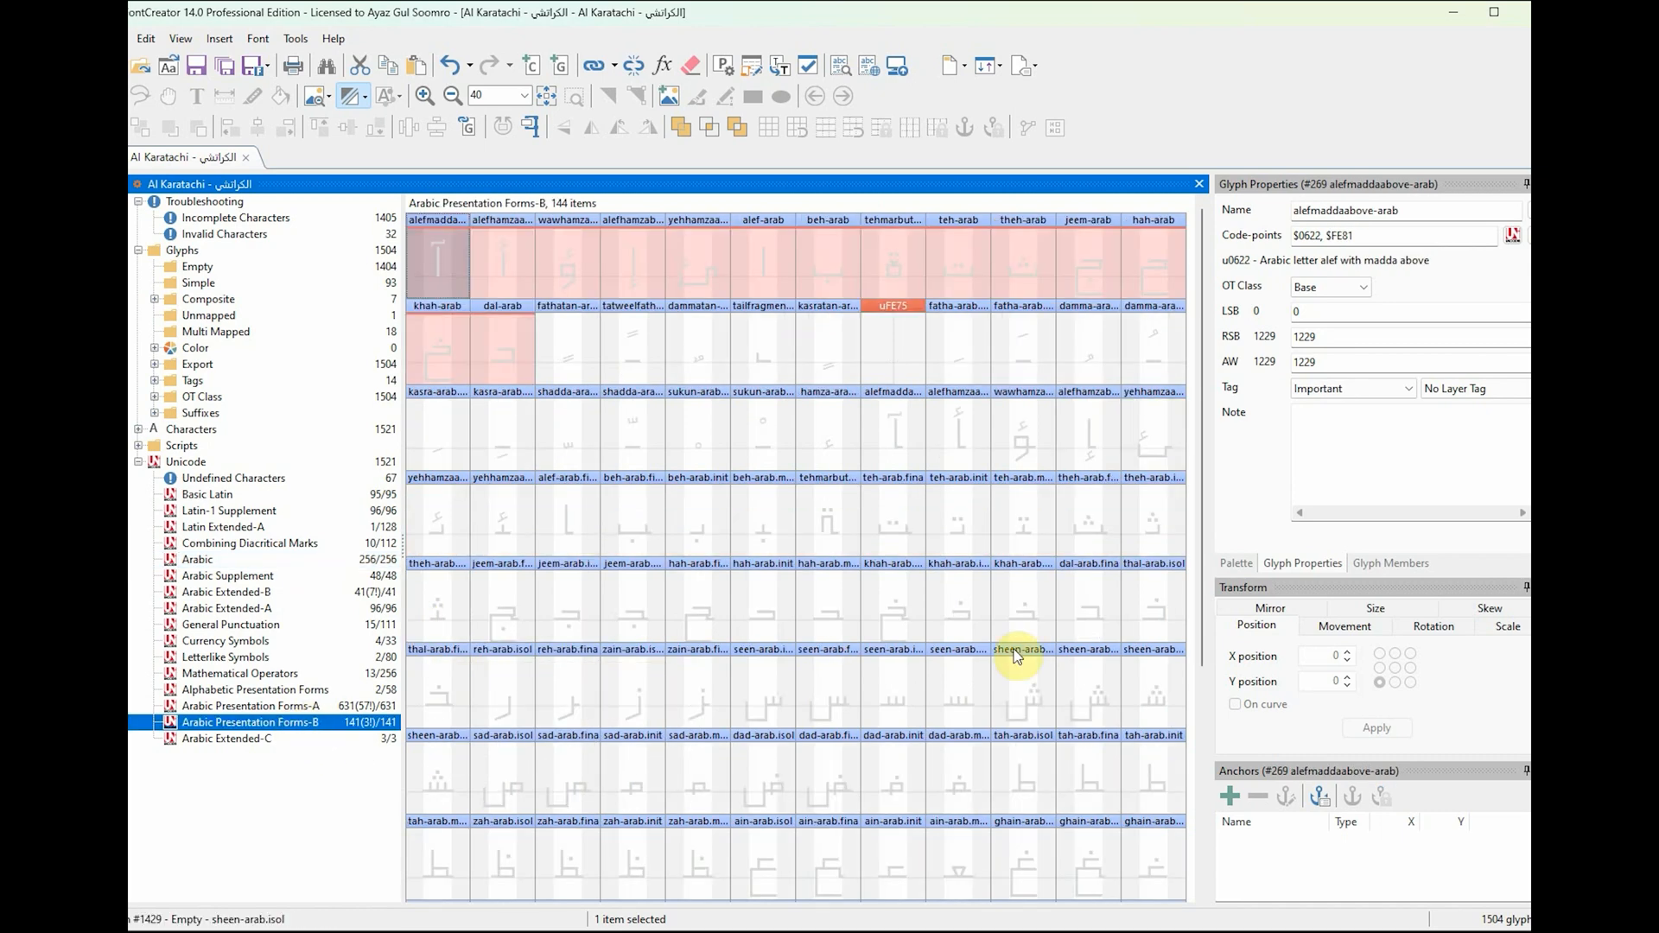
click(1149, 612)
key(ctrl+c)
click(197, 559)
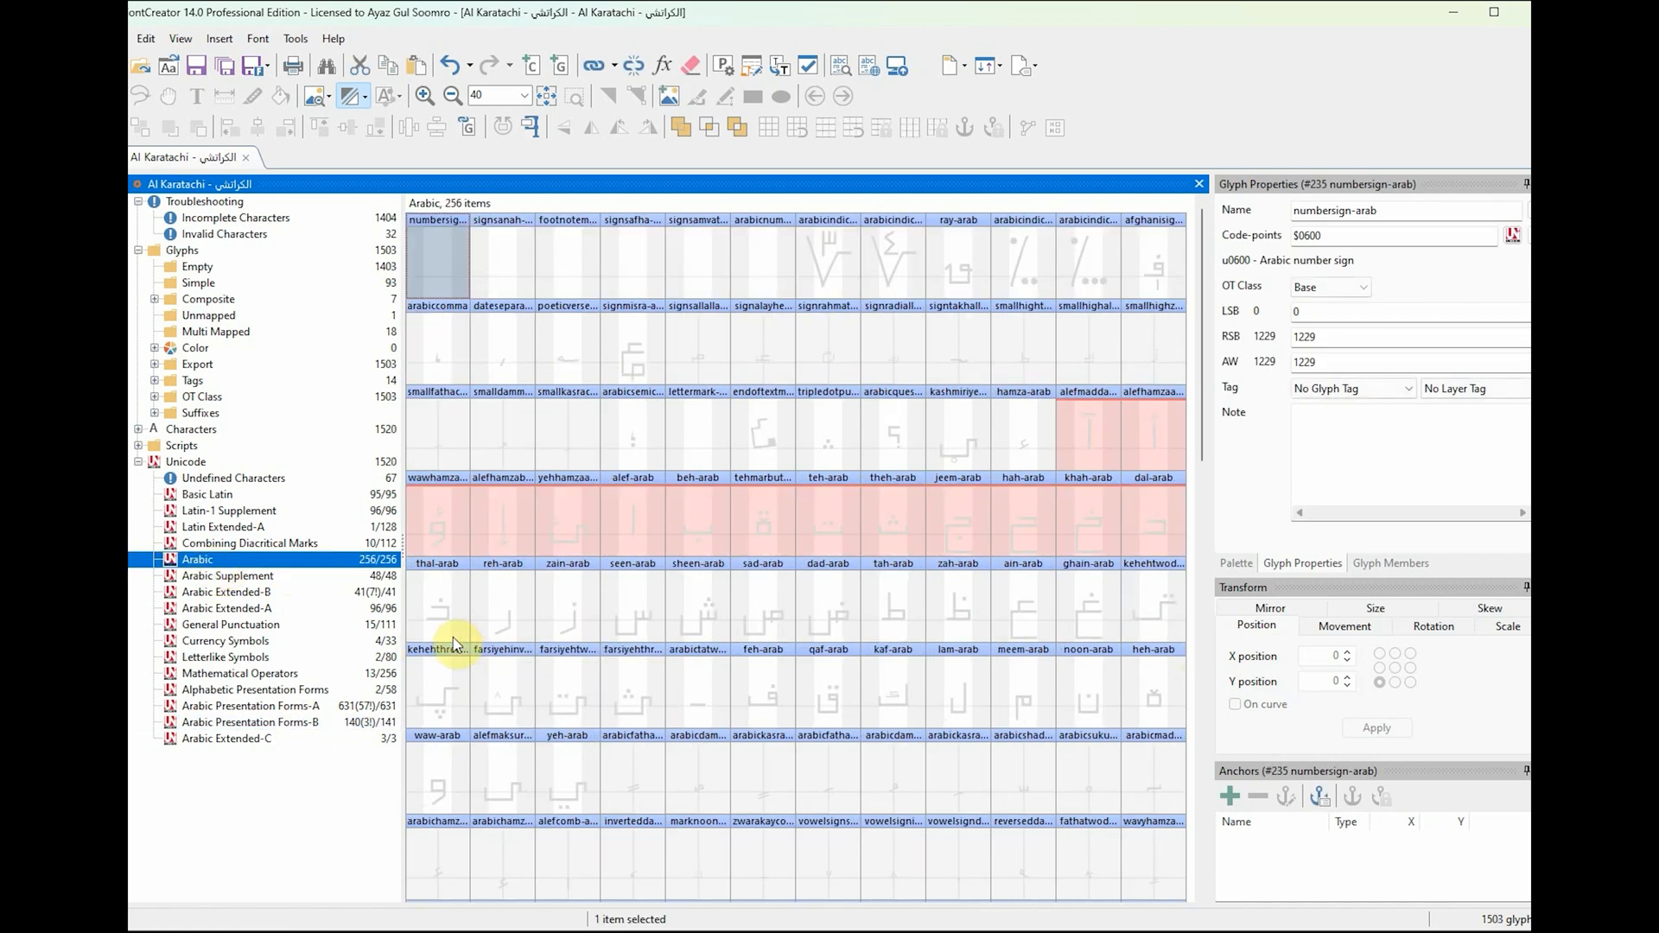
click(433, 613)
key(ctrl+shift+v)
click(740, 636)
Step: Cut the isolated reh glyph to transfer only its code-point to reh-arab, and tag reh-arab as Important
click(286, 722)
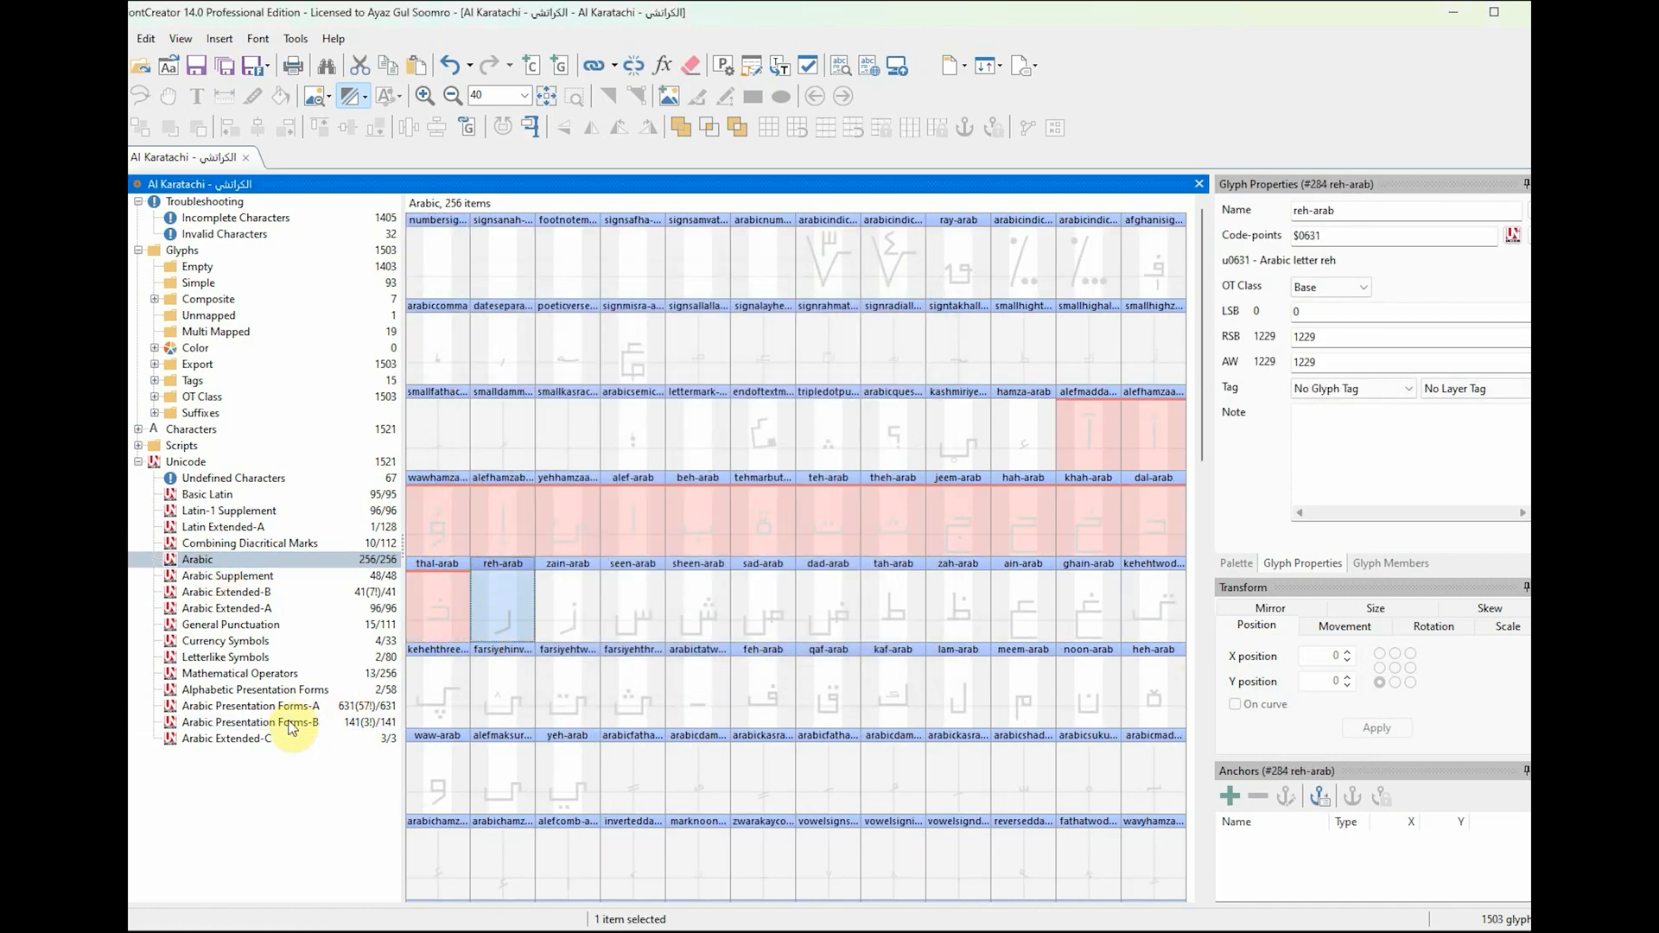
click(197, 559)
click(510, 604)
key(ctrl+shift+v)
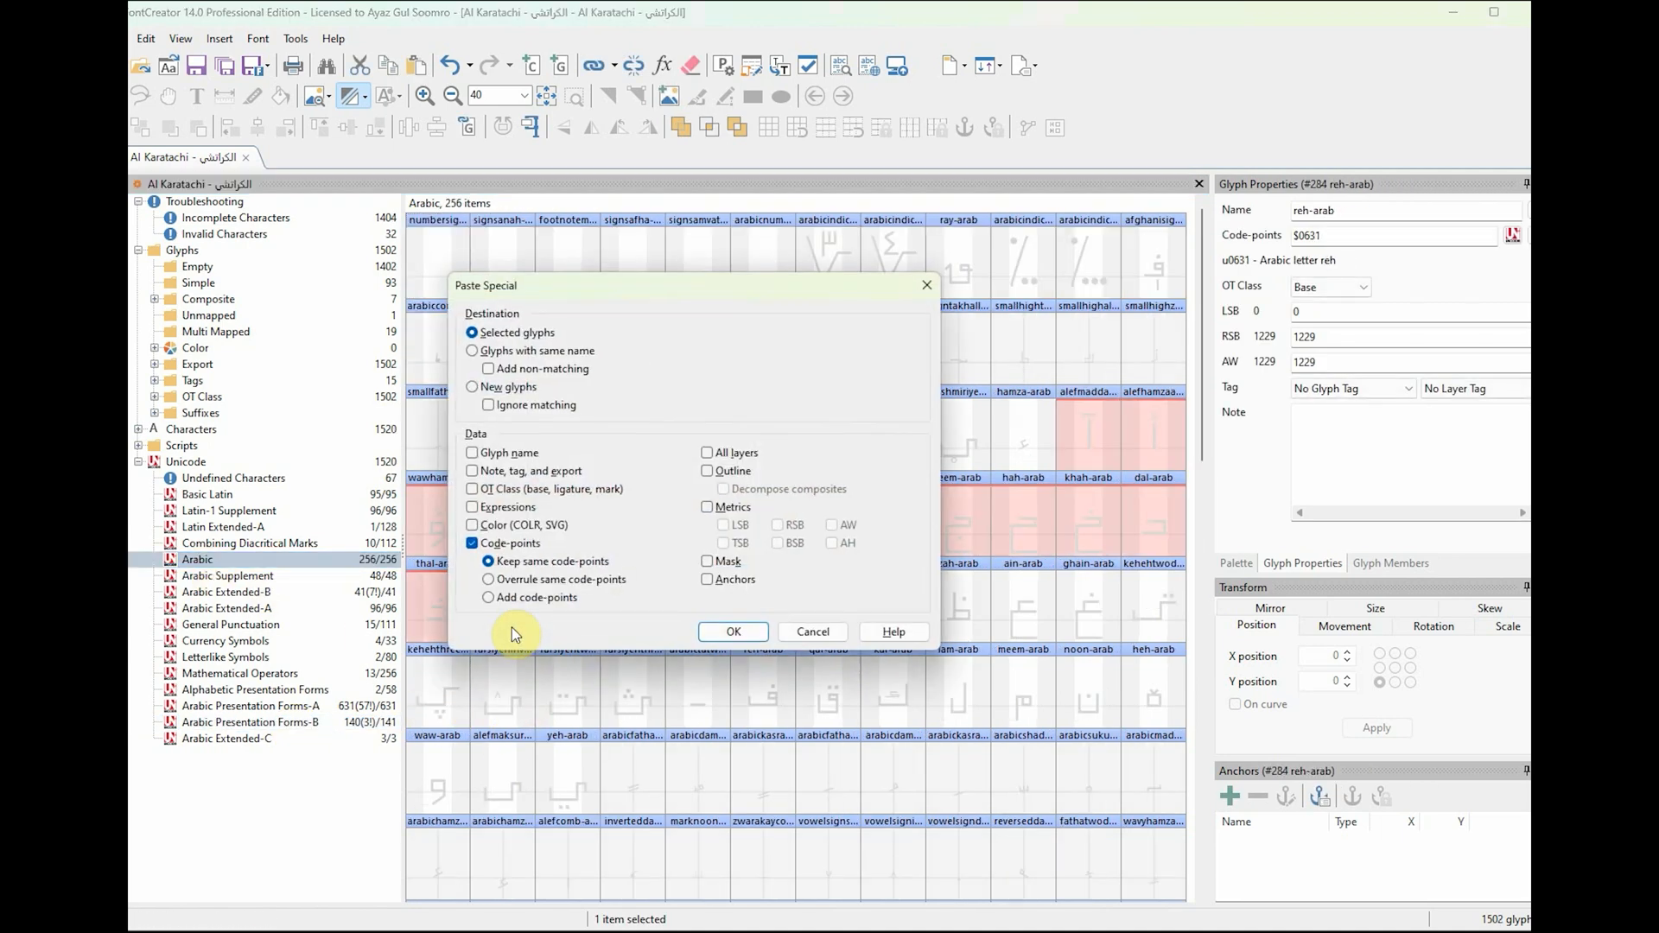
click(741, 644)
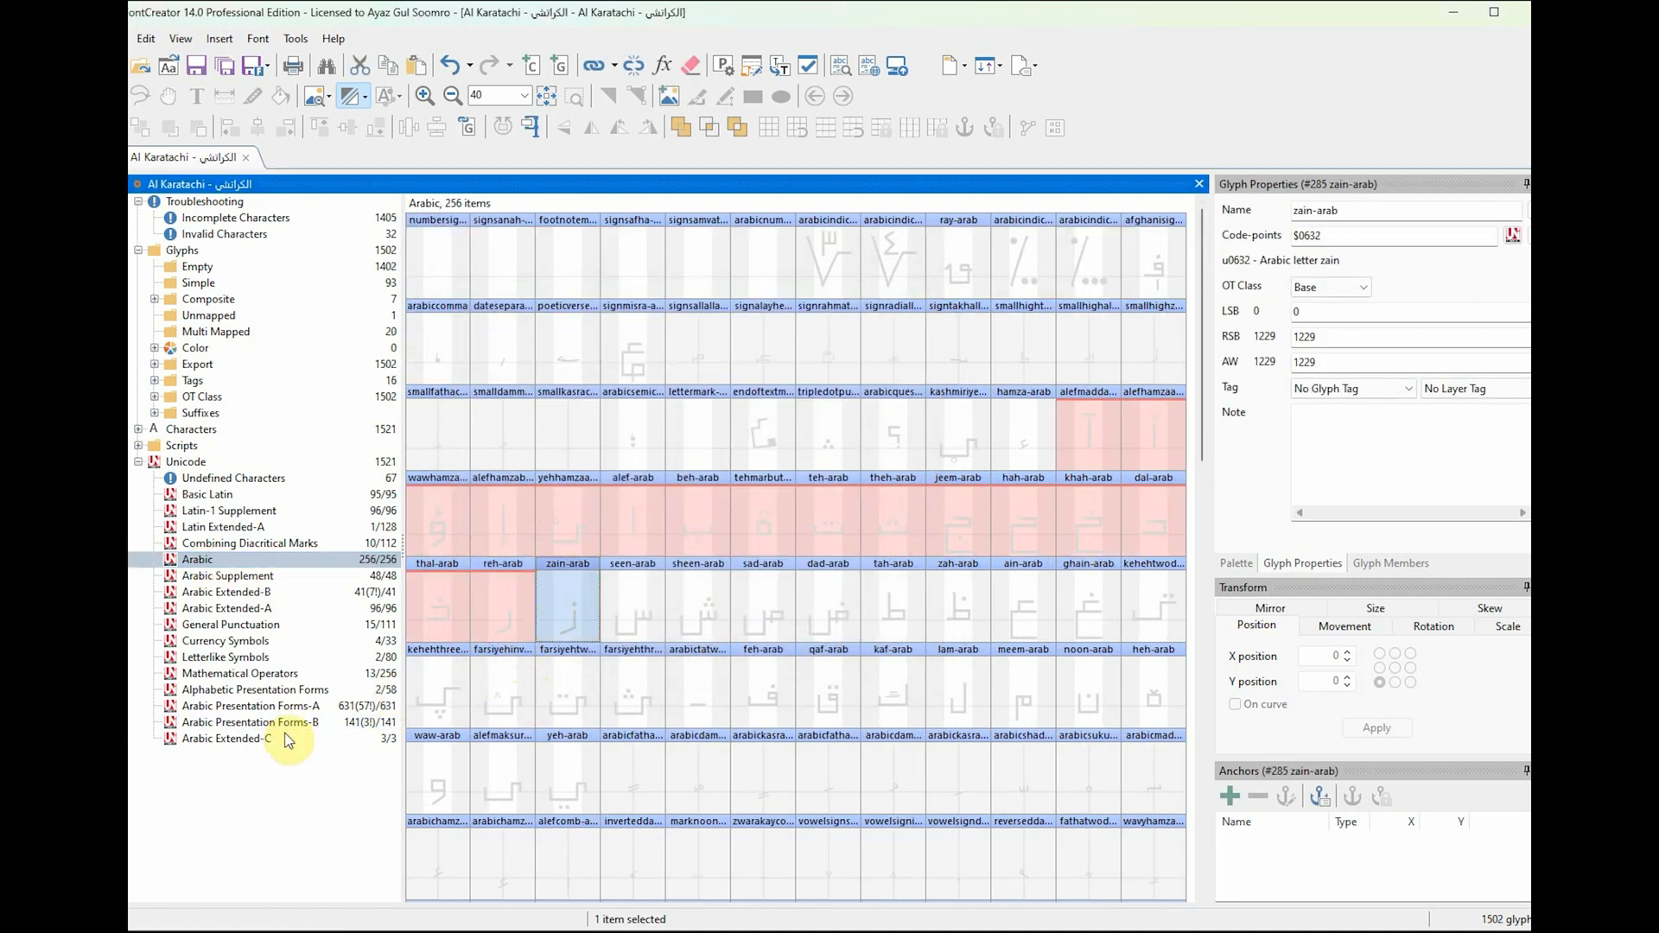
Step: Cut the isolated zain glyph to transfer only its code-point $FEAF to zain-arab, and tag zain-arab as Important
click(259, 722)
click(197, 559)
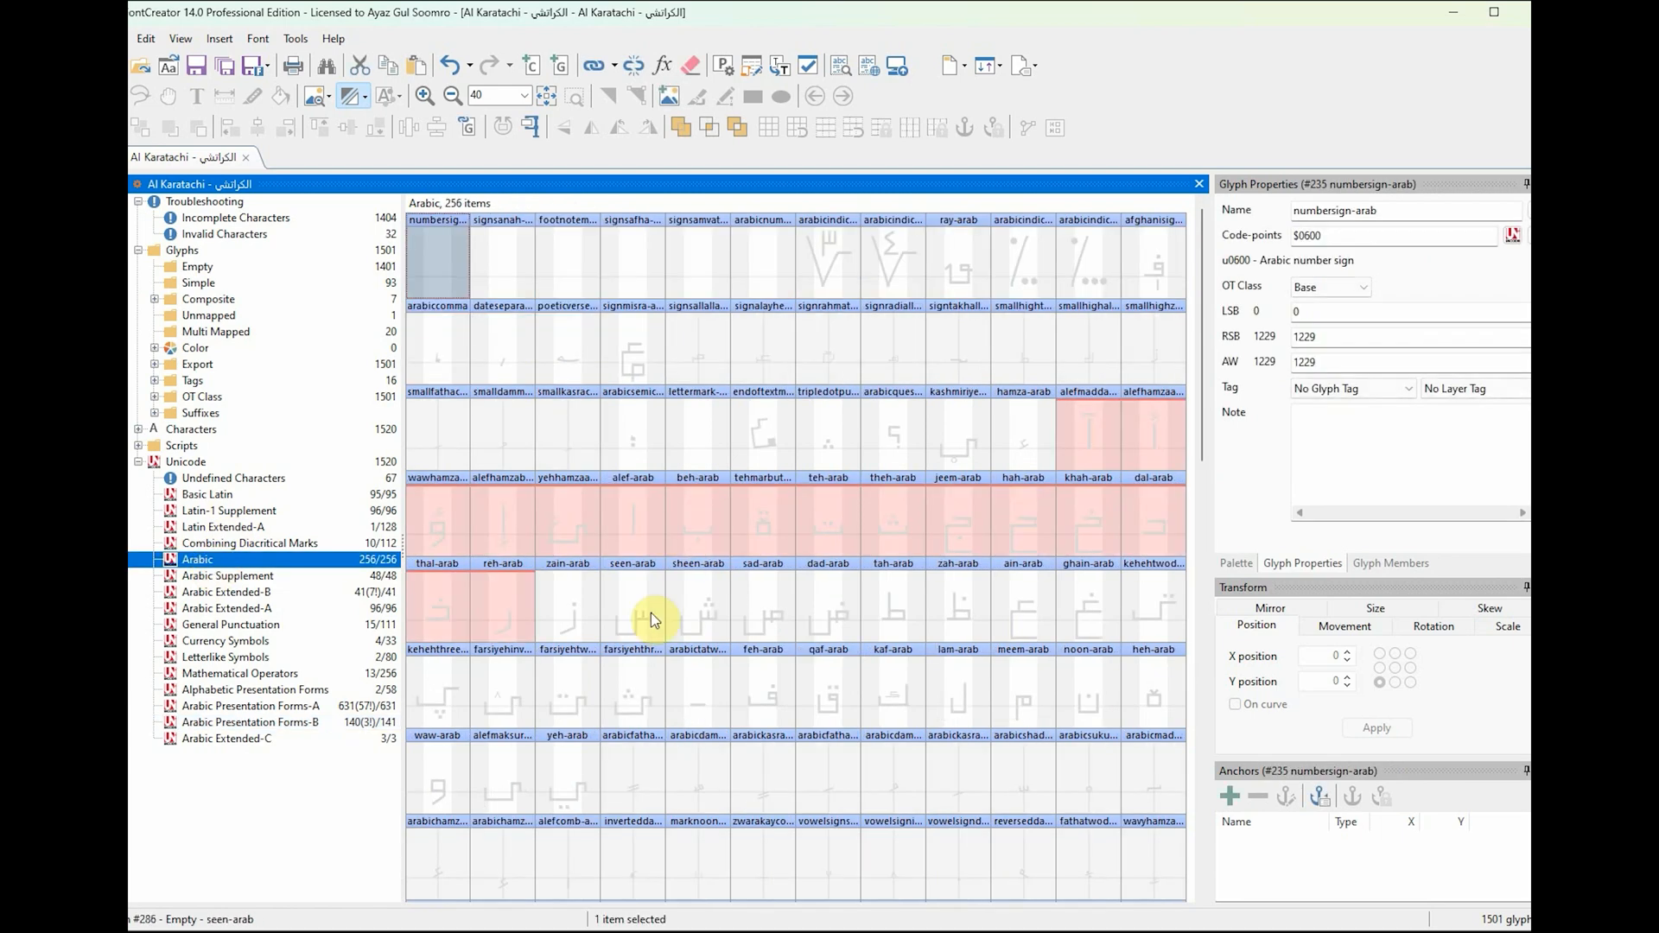
click(567, 620)
key(ctrl+shift+v)
click(629, 650)
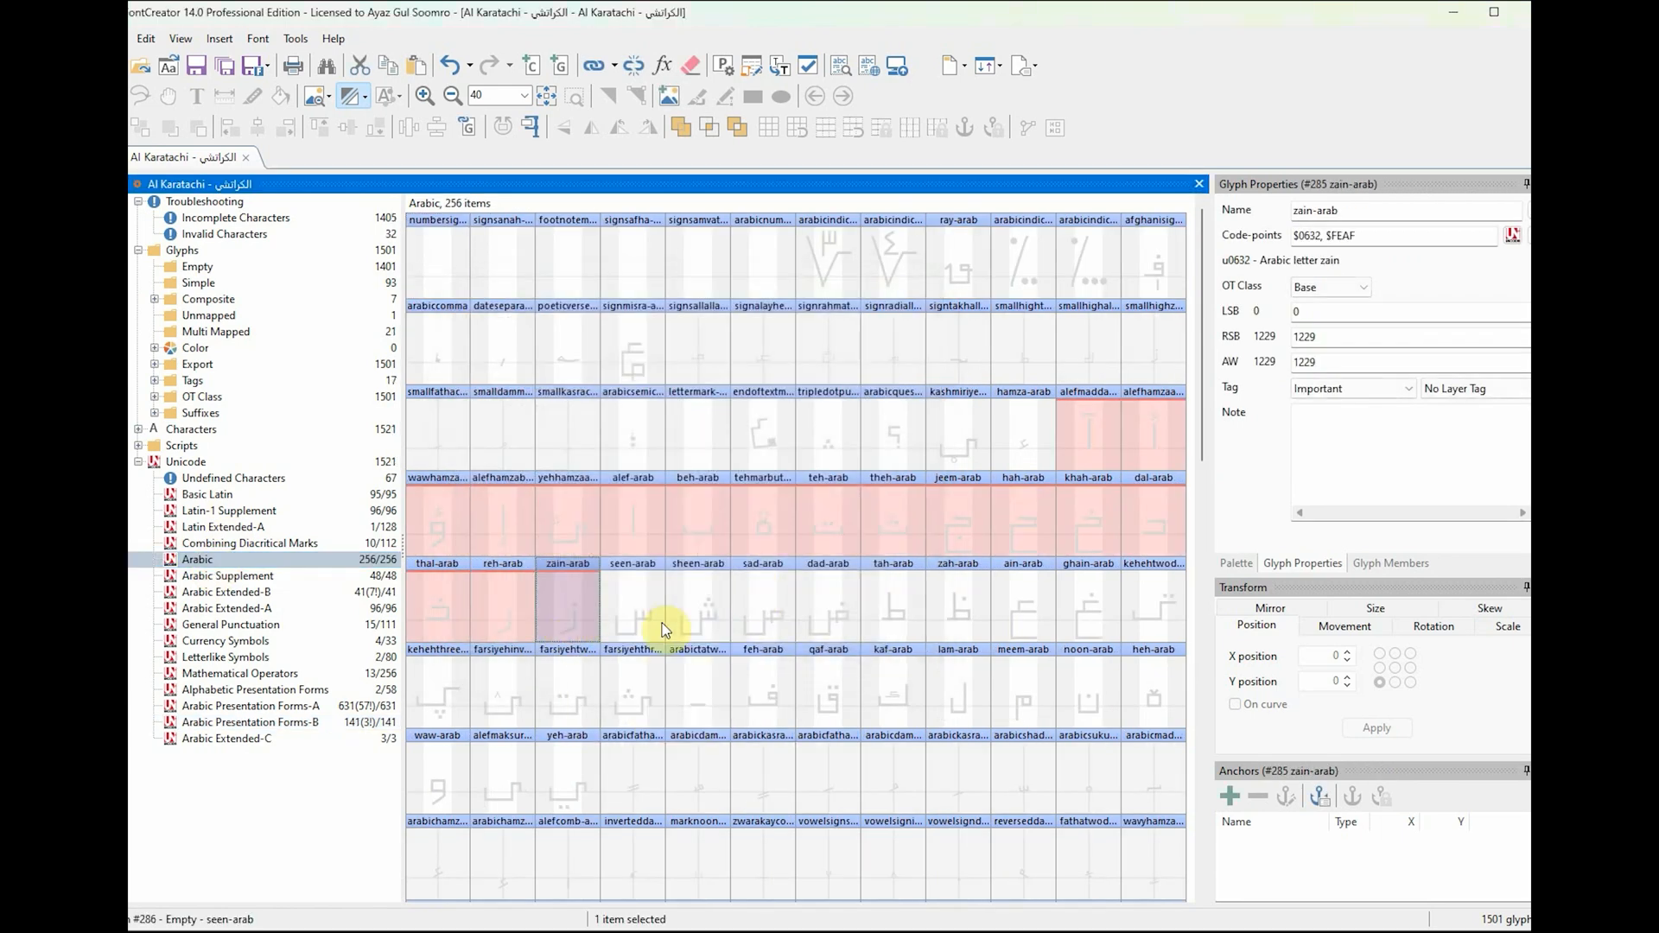
Step: Cut the isolated seen glyph to transfer only its code-point $FEB1 to seen-arab, and tag seen-arab as Important
click(311, 722)
click(765, 712)
key(ctrl+x)
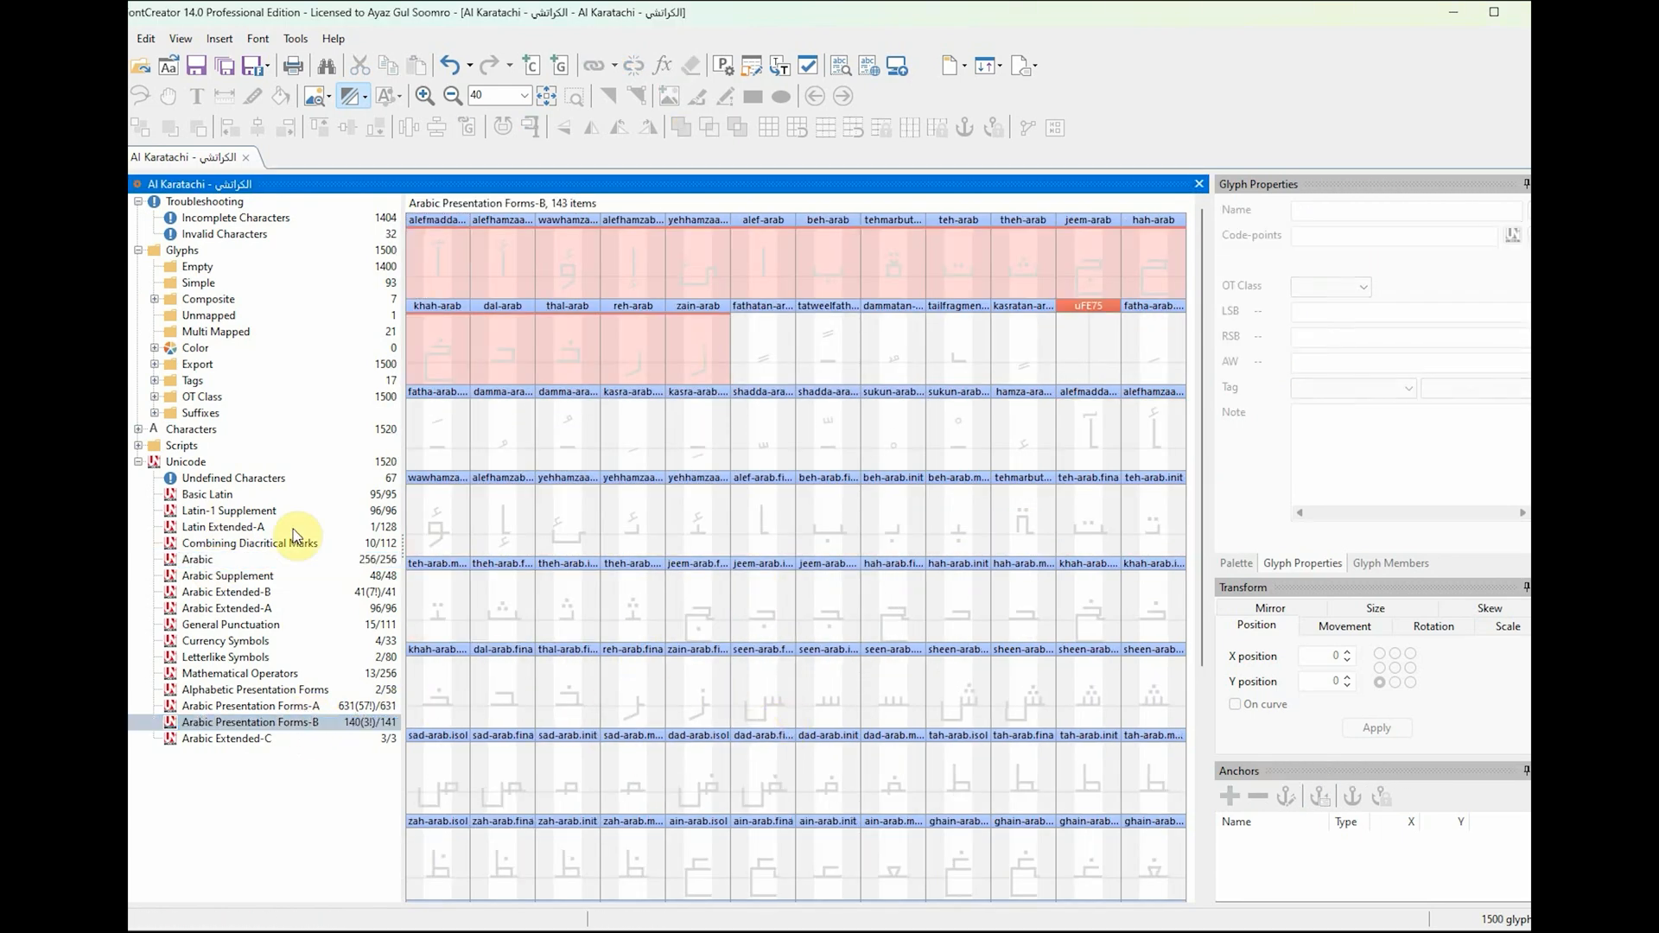
click(276, 559)
click(646, 616)
key(ctrl+shift+v)
key(Return)
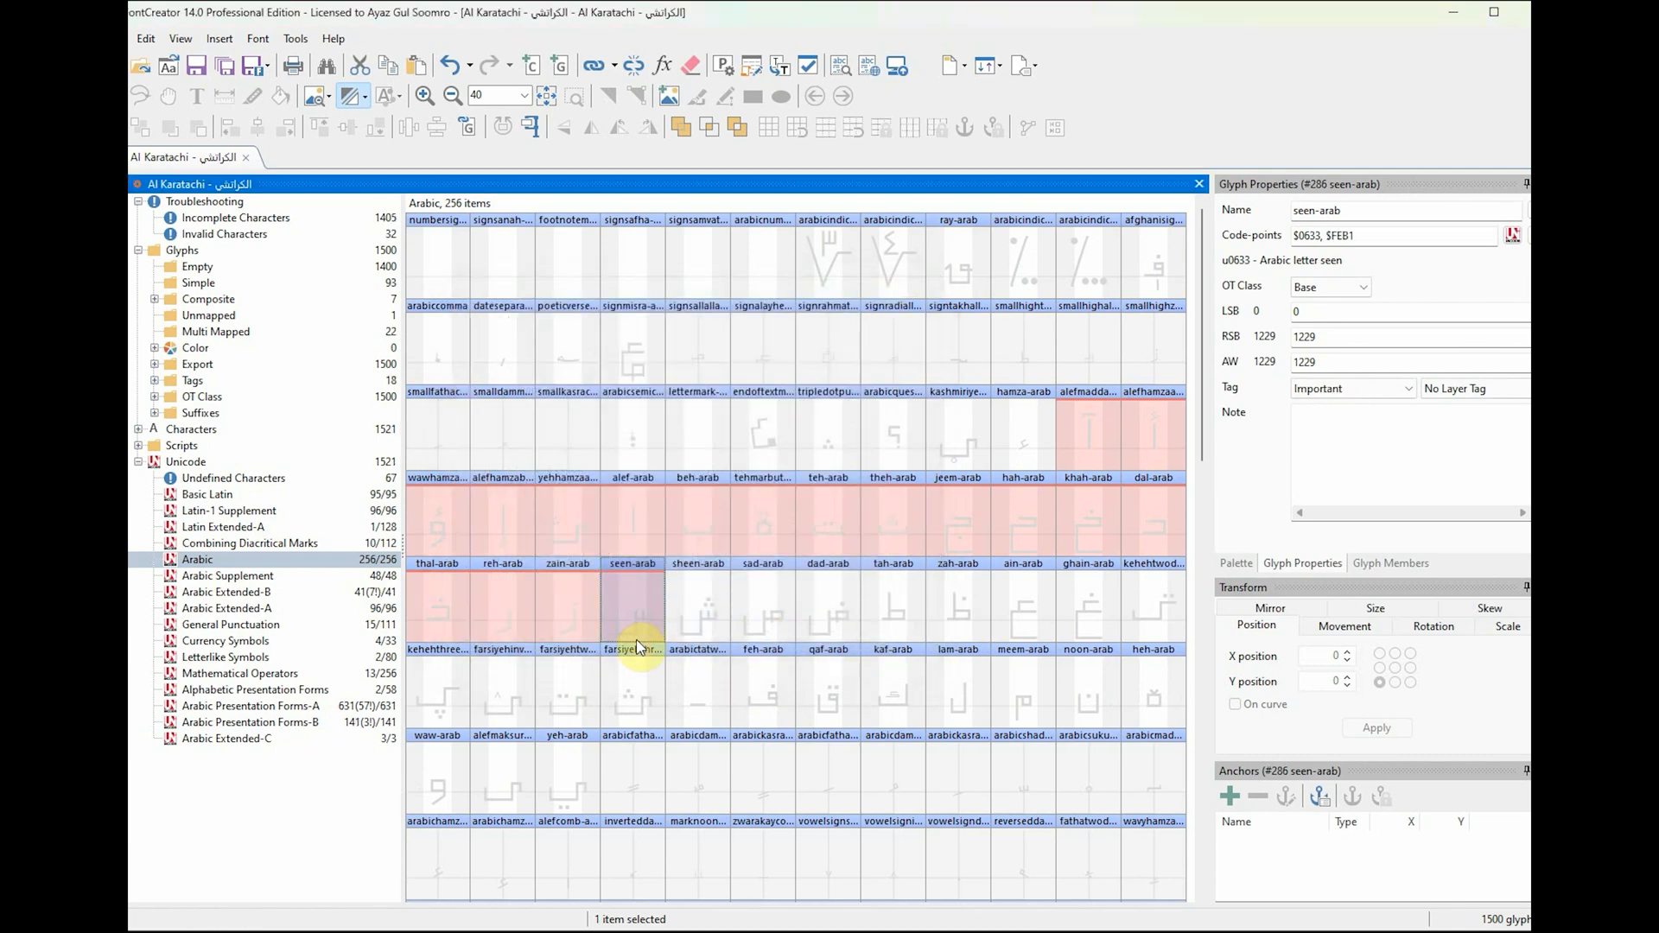
Step: Cut the isolated sheen glyph to transfer only its code-point $FEB5 to sheen-arab, and tag sheen-arab as Important
click(250, 723)
click(1028, 702)
key(ctrl+x)
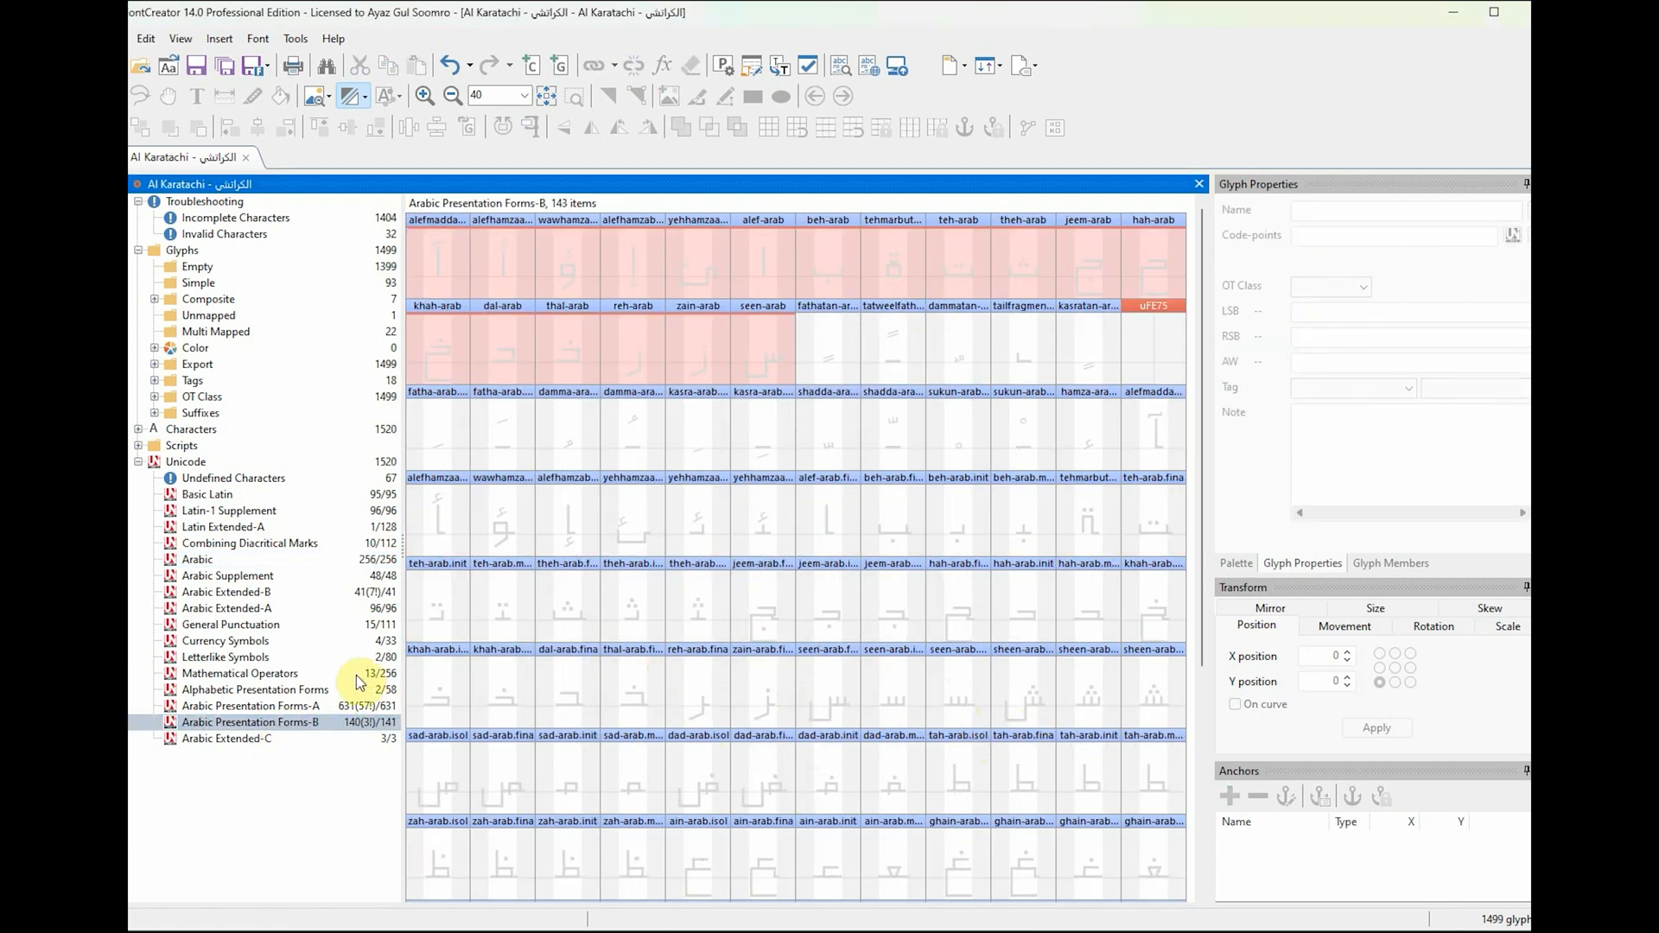
click(259, 559)
click(695, 615)
key(ctrl+shift+v)
click(753, 641)
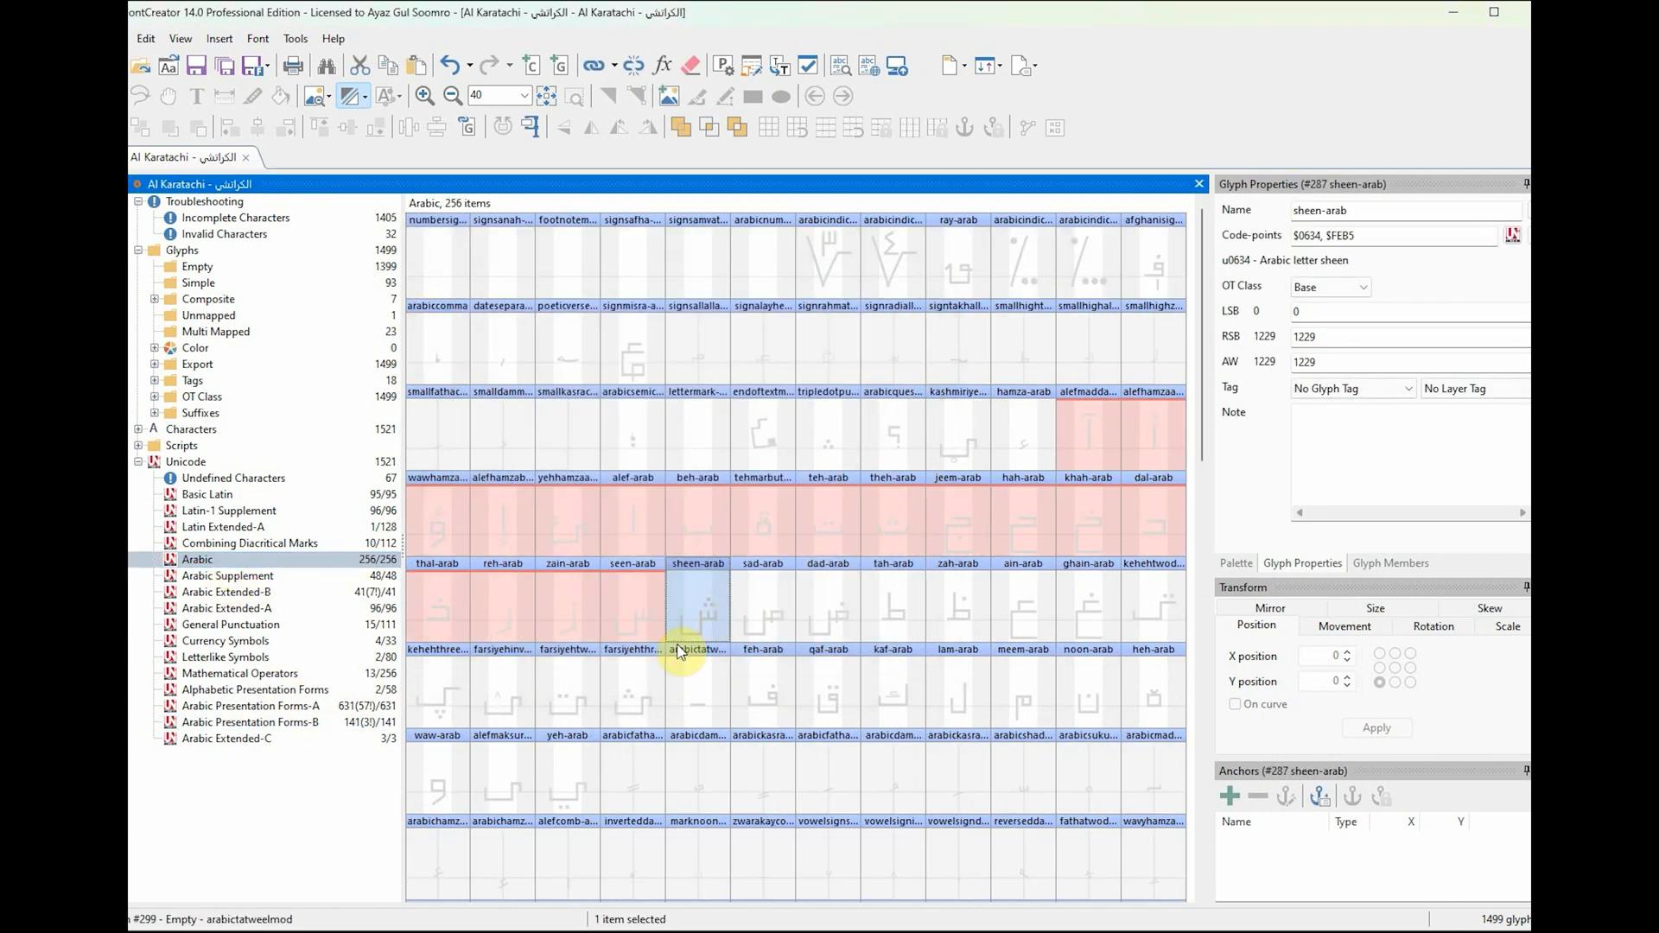
Step: Cut the isolated sad glyph to transfer only its code-point to sad-arab, and tag sad-arab as Important
click(294, 725)
click(251, 559)
click(758, 623)
click(259, 722)
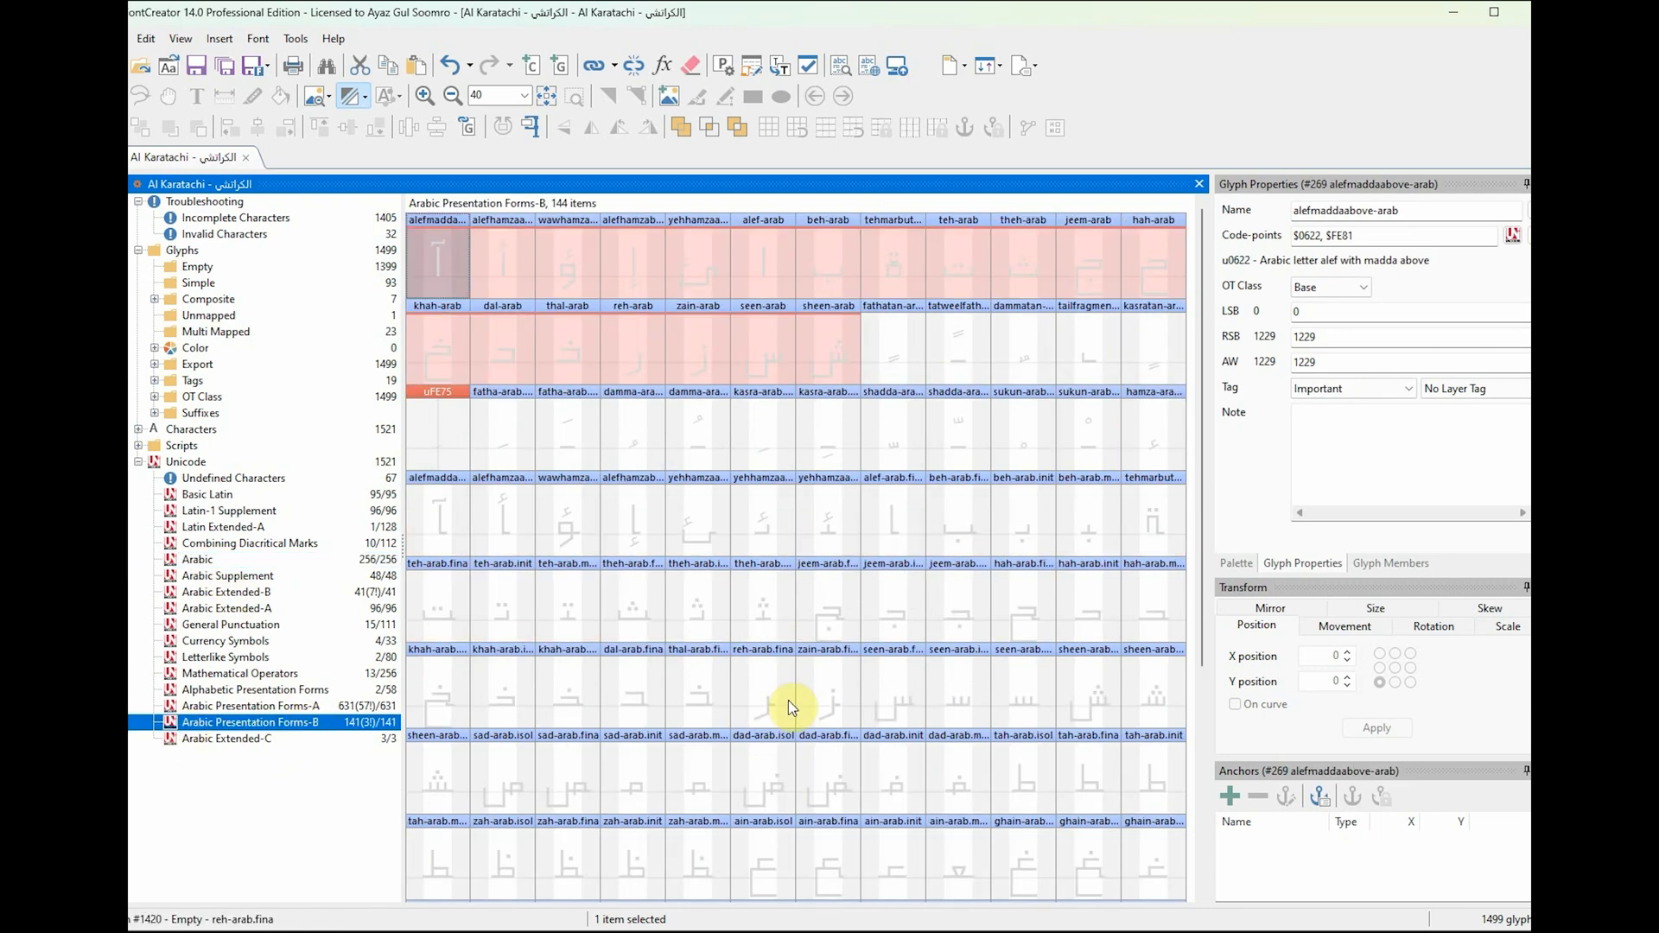
click(516, 792)
key(ctrl+x)
click(203, 559)
click(760, 614)
key(ctrl+shift+v)
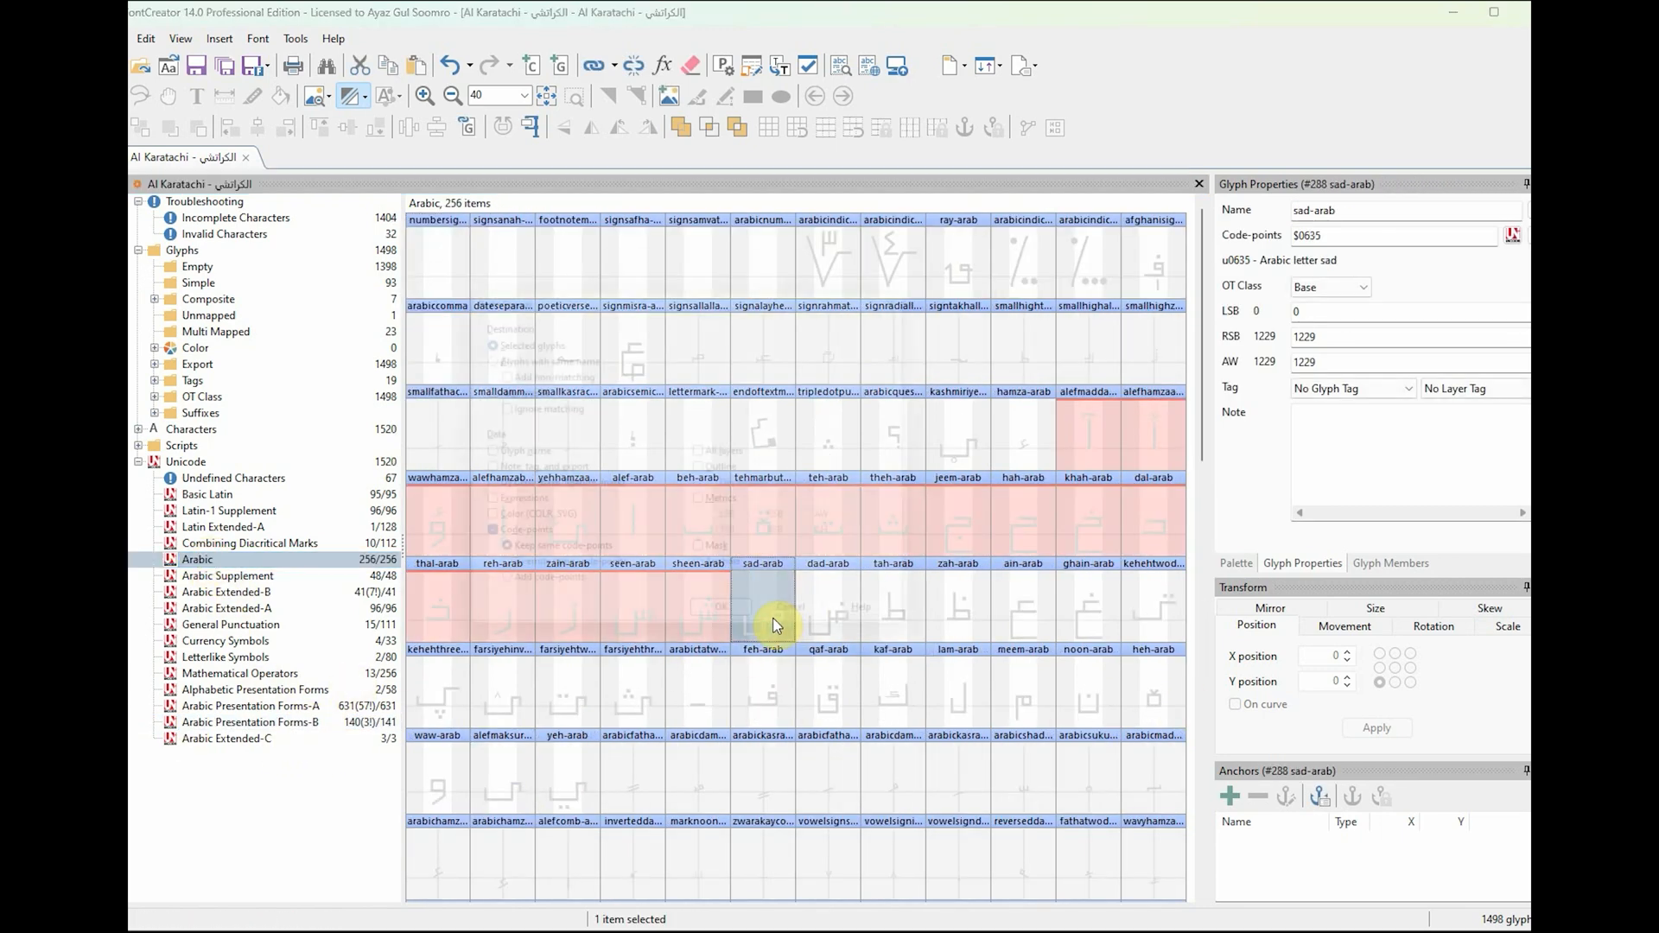
click(767, 636)
Step: Cut the isolated dad glyph to transfer only its code-point $FEBD to dad-arab, and tag dad-arab as Important
click(769, 799)
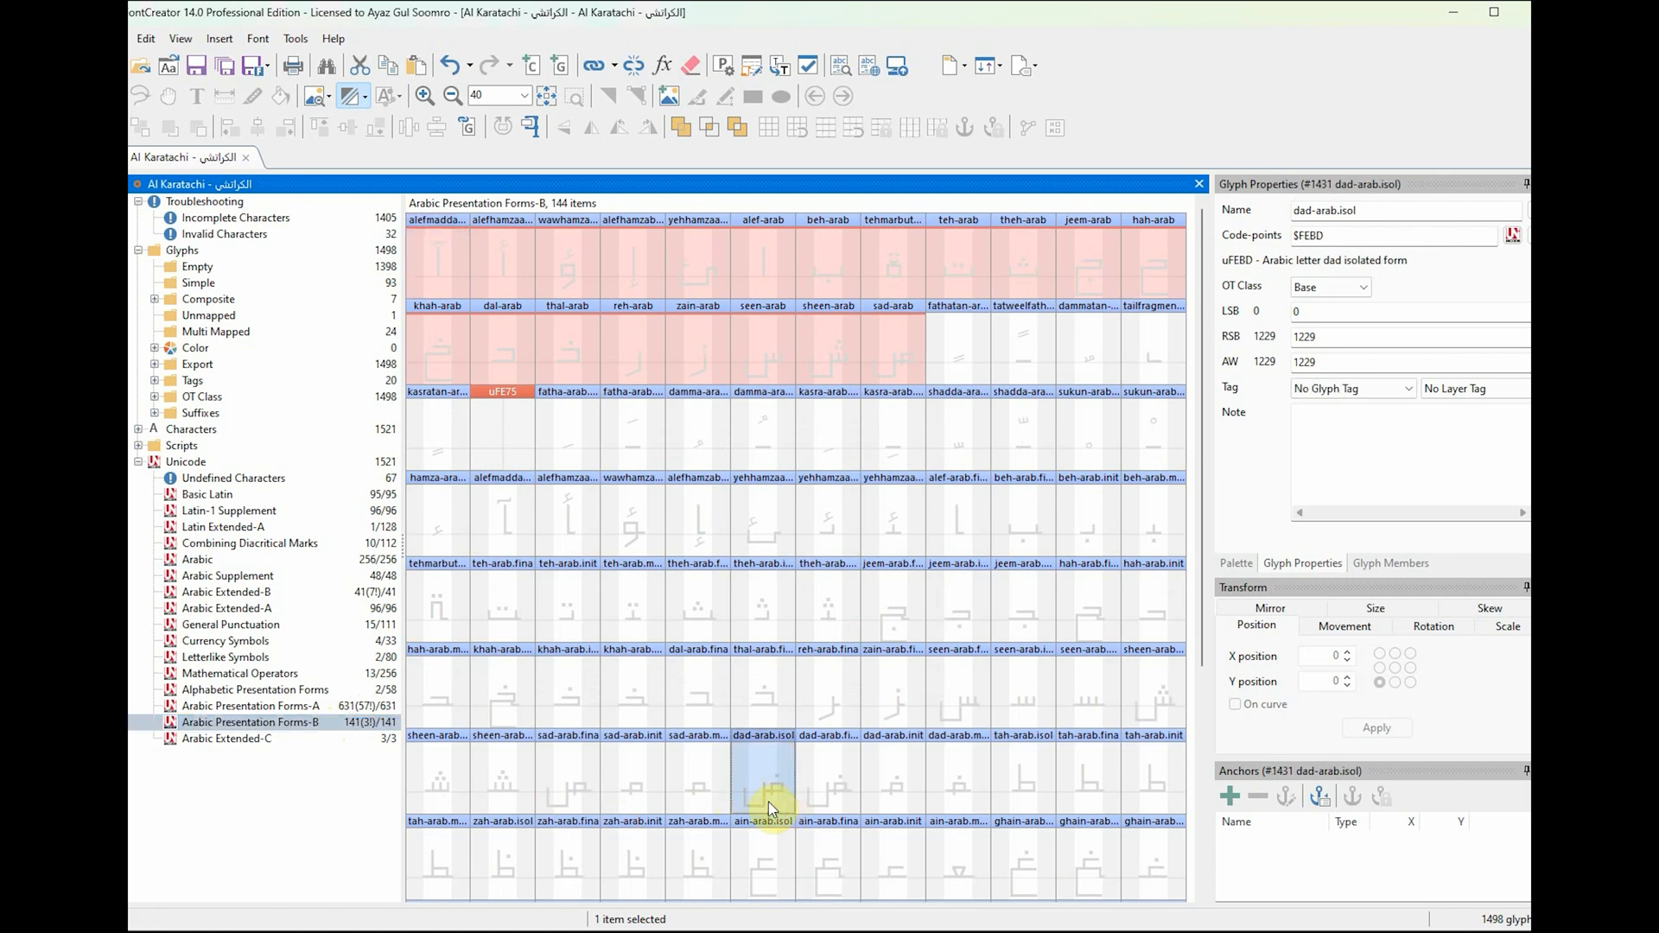
key(ctrl+x)
click(214, 560)
click(827, 618)
key(ctrl+shift+v)
click(747, 638)
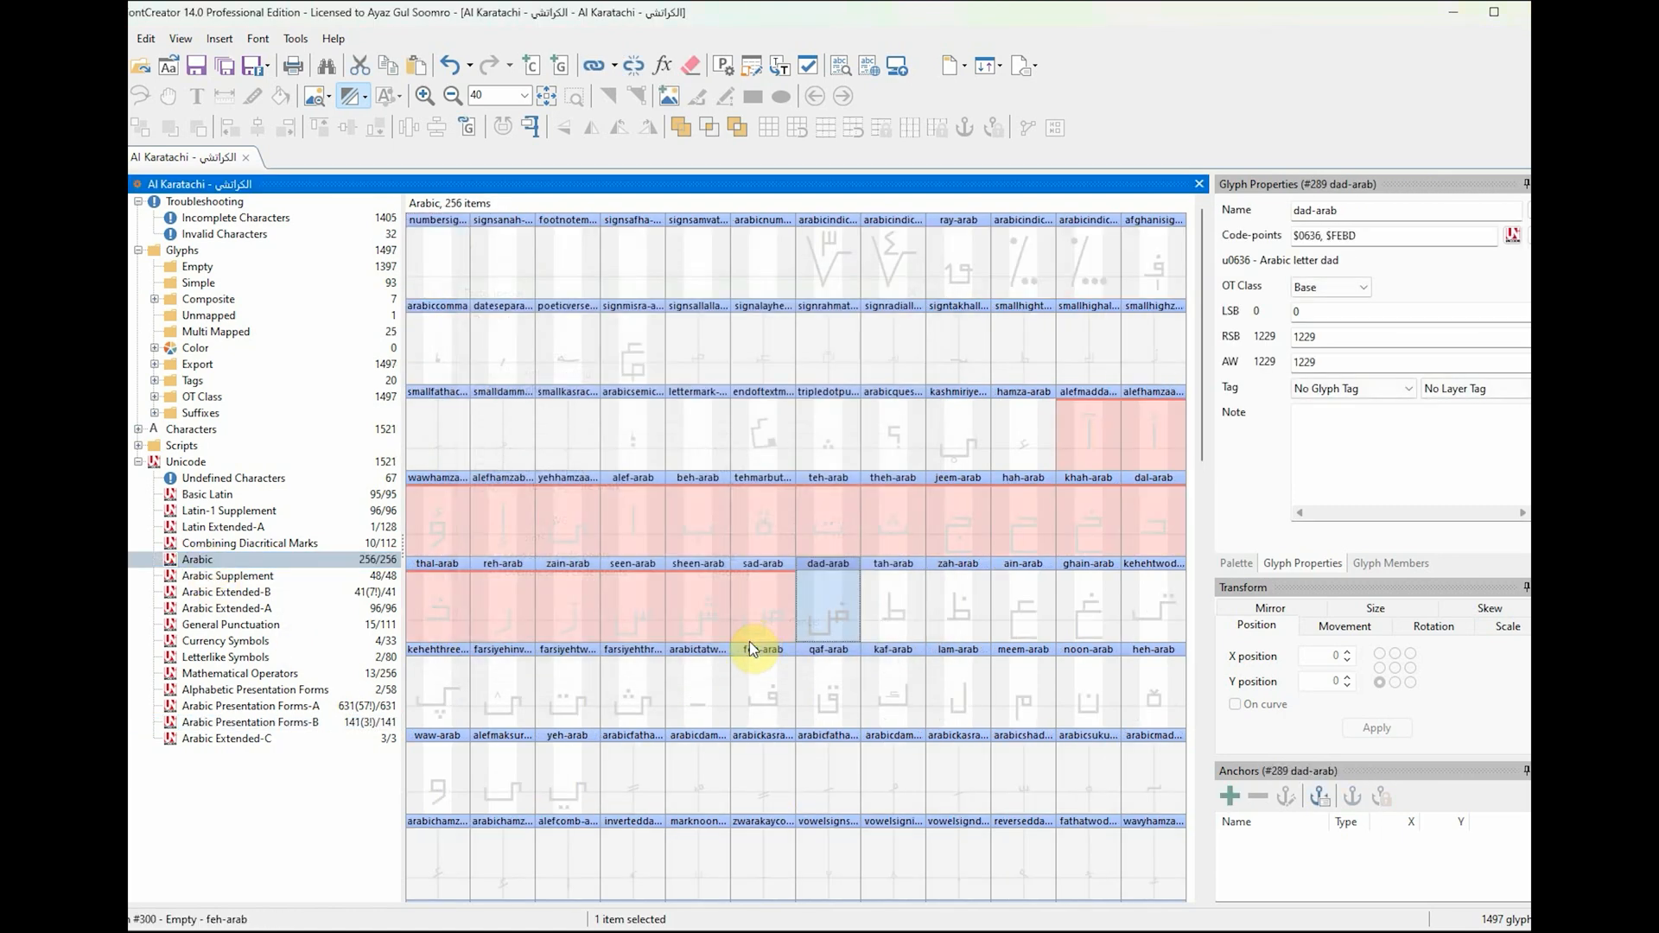
key(ctrl+1)
click(888, 626)
Step: Cut the isolated tah glyph to transfer only its code-point $FEC1 to tah-arab, and tag tah-arab as Important
click(285, 721)
drag(1201, 587, 1210, 747)
click(1019, 566)
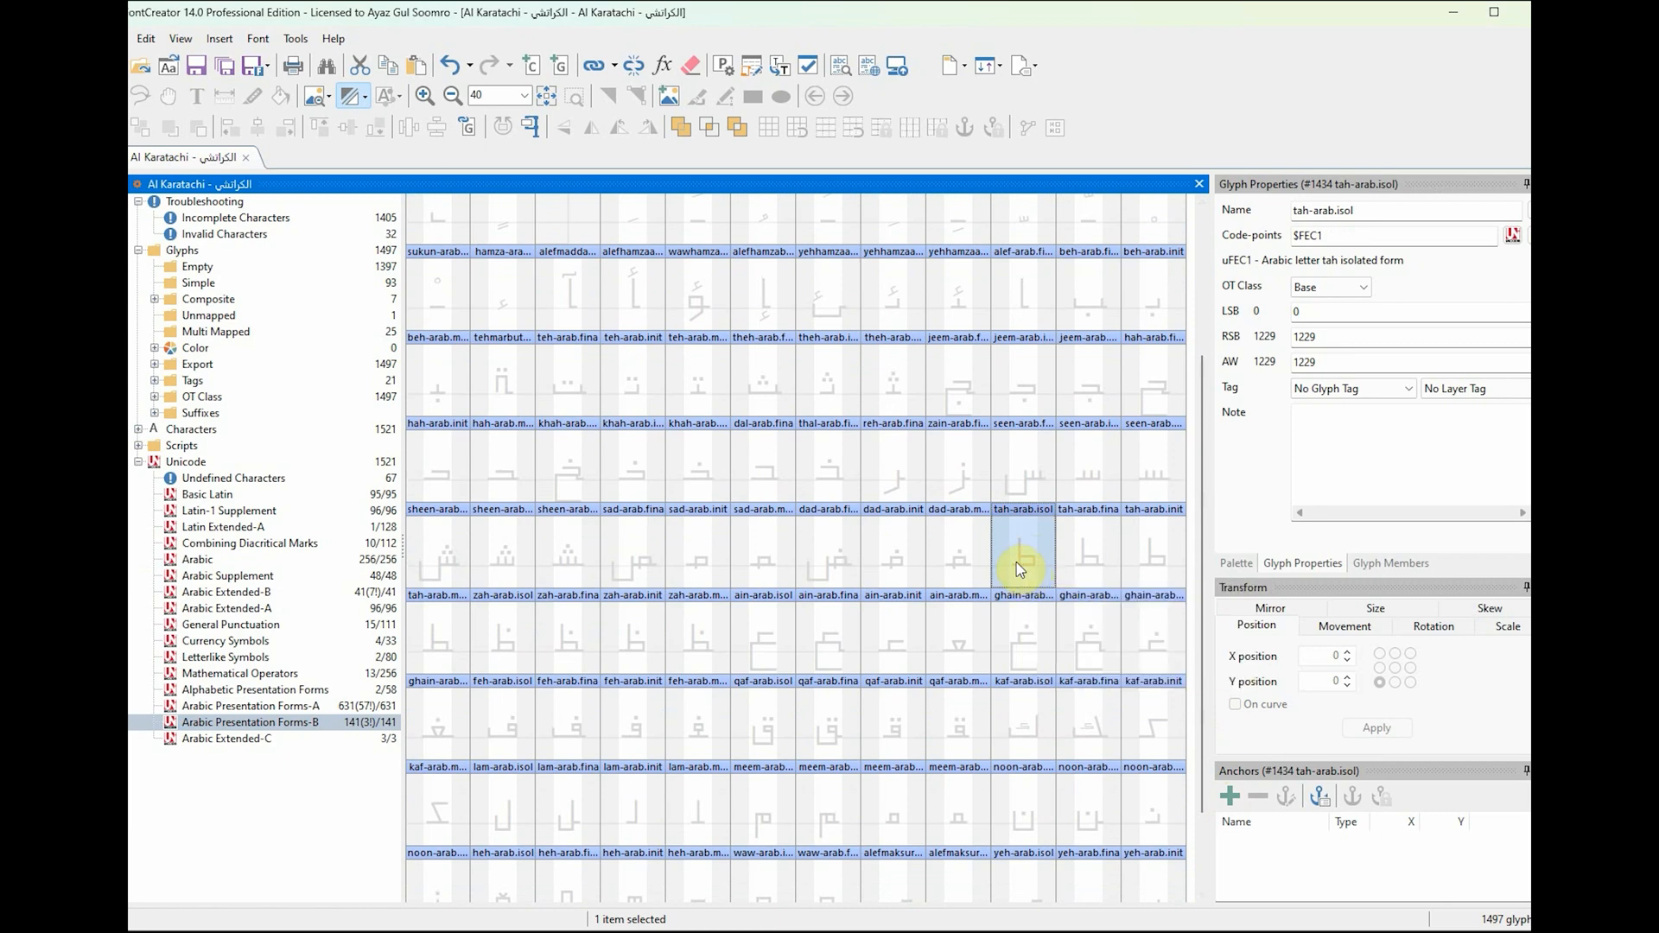
key(ctrl+x)
click(199, 560)
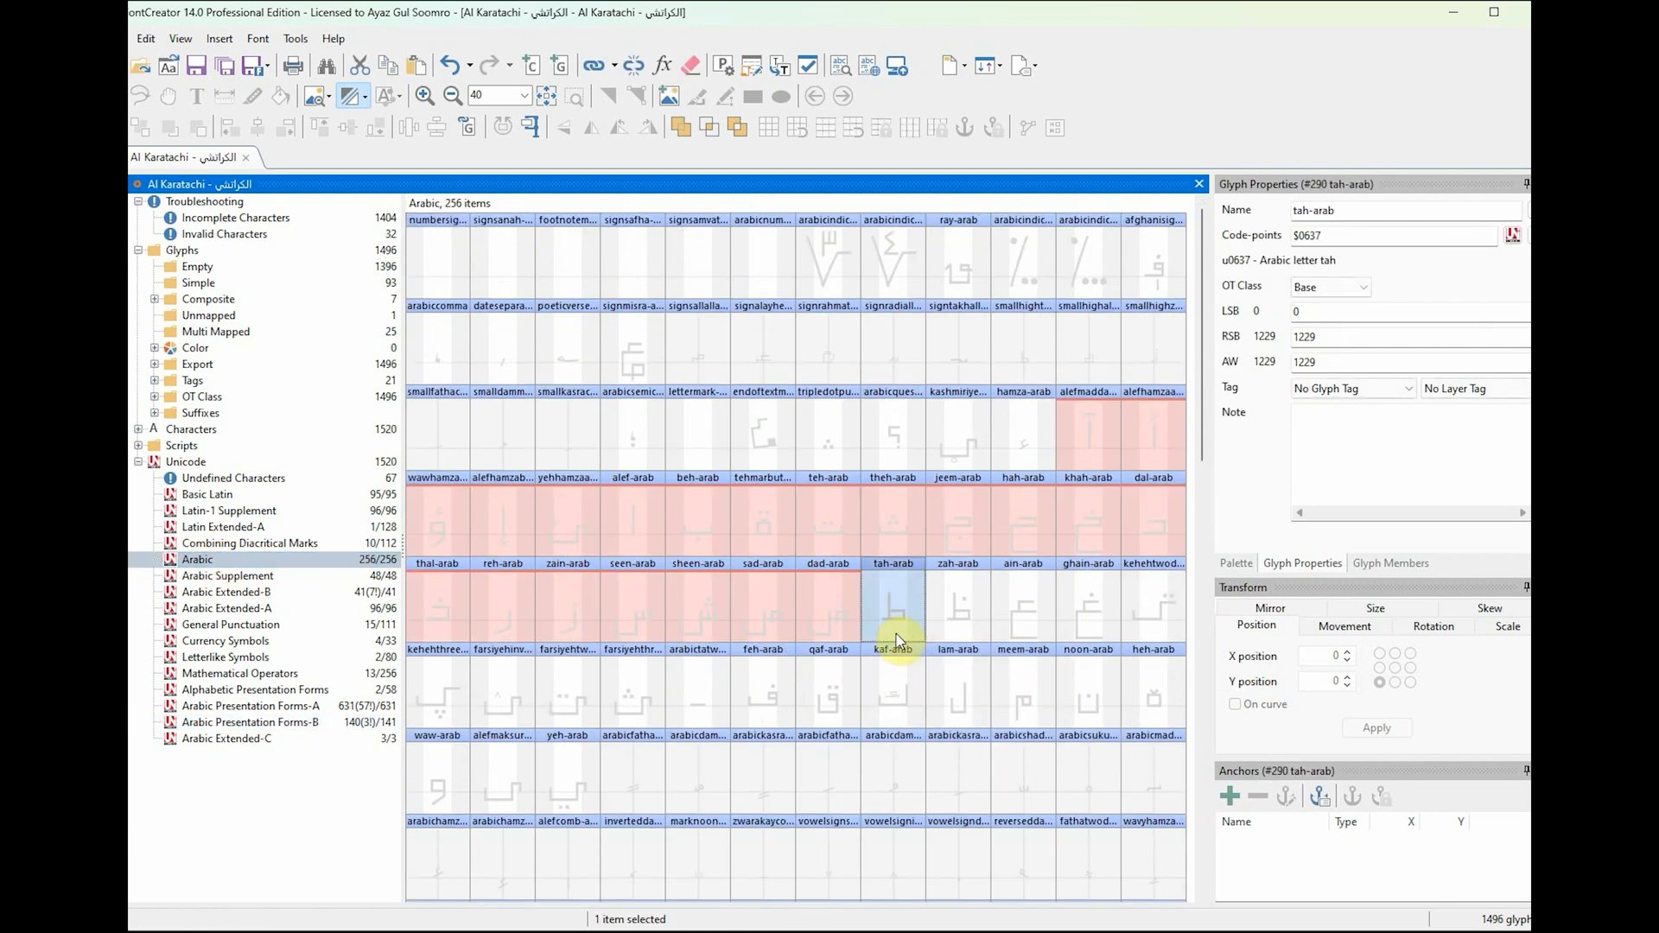
key(ctrl+shift+v)
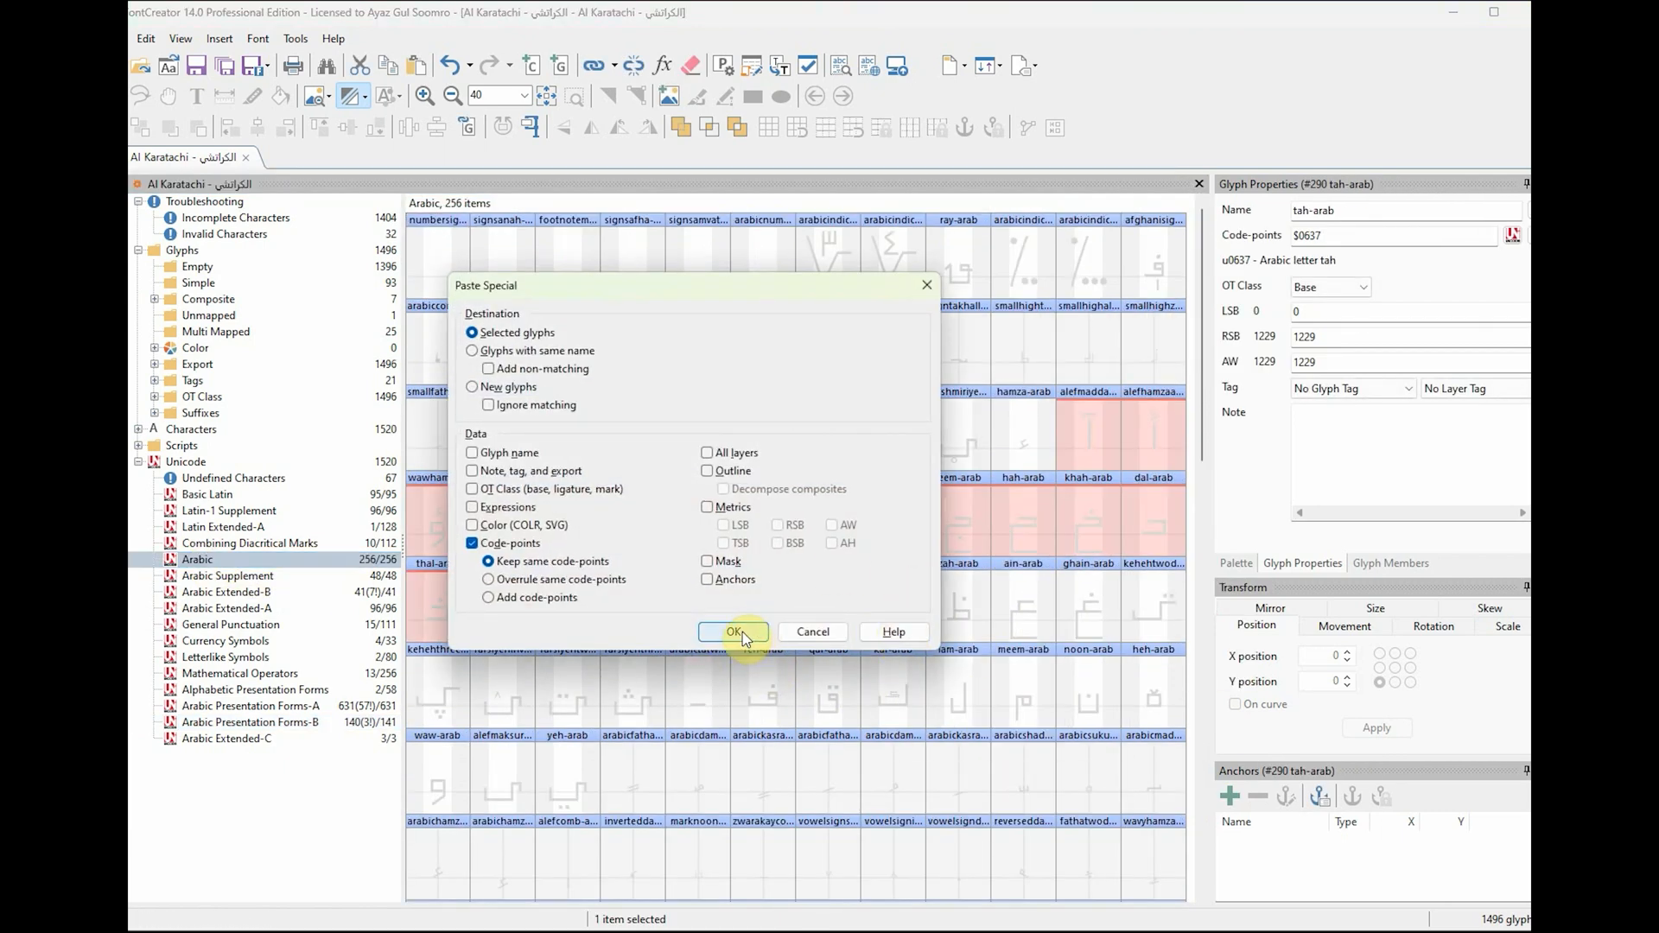
click(734, 632)
Step: Cut the isolated zah glyph to transfer only its code-point $FEC5 to zah-arab, and tag zah-arab as Important
click(250, 722)
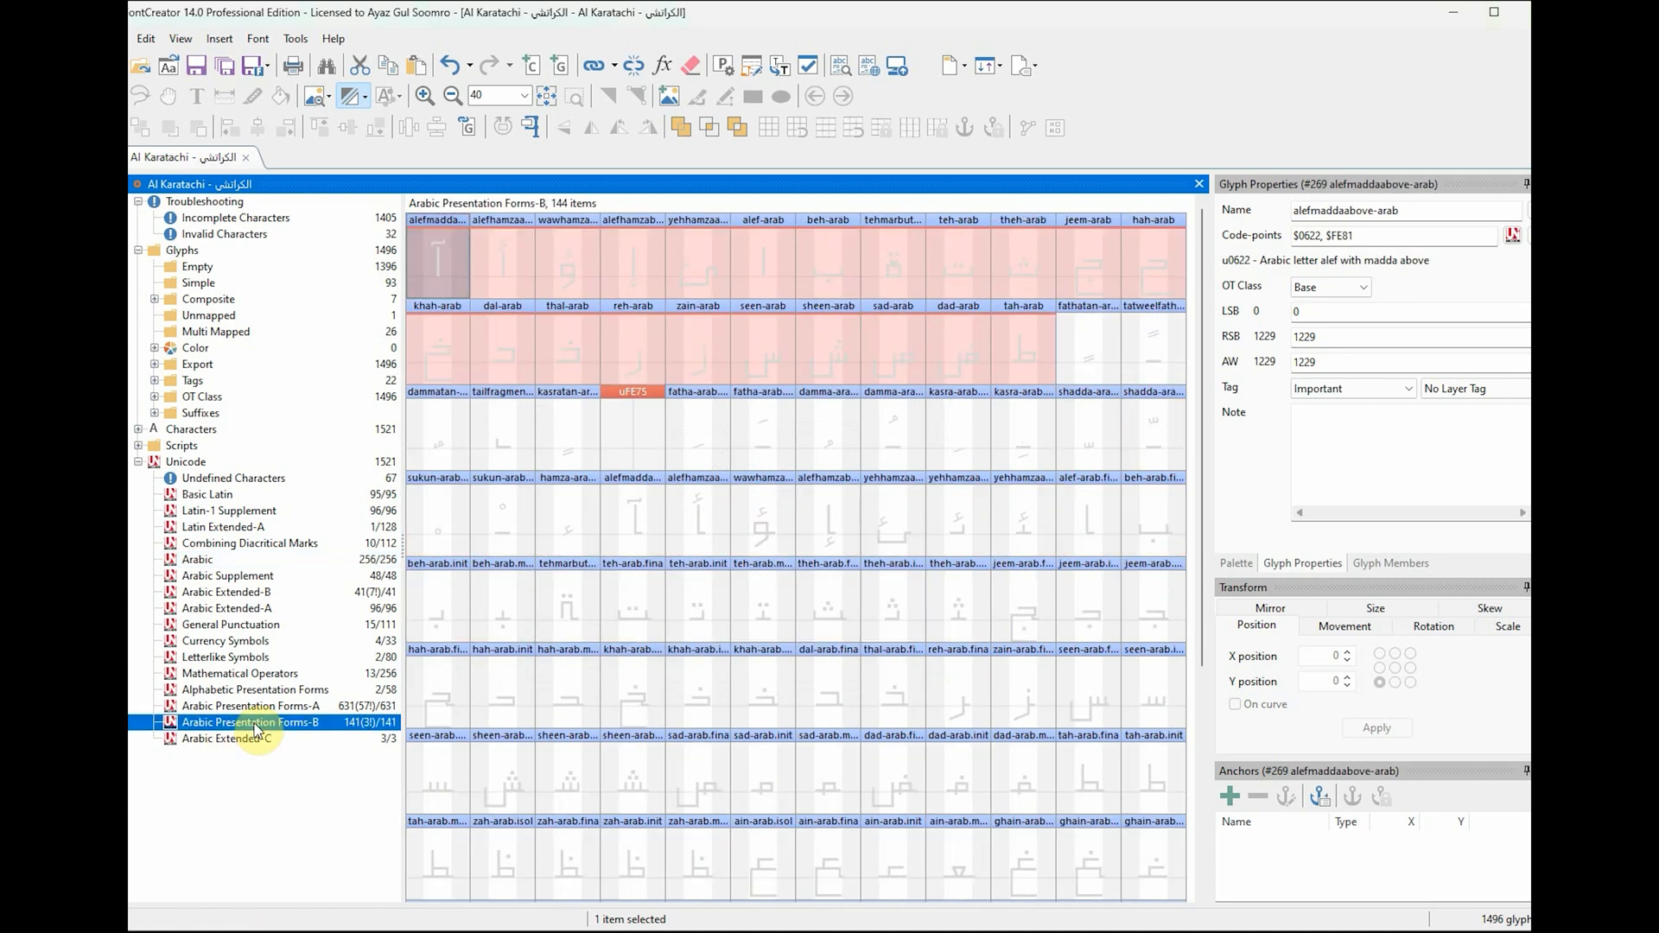
click(529, 864)
drag(1195, 660, 1199, 881)
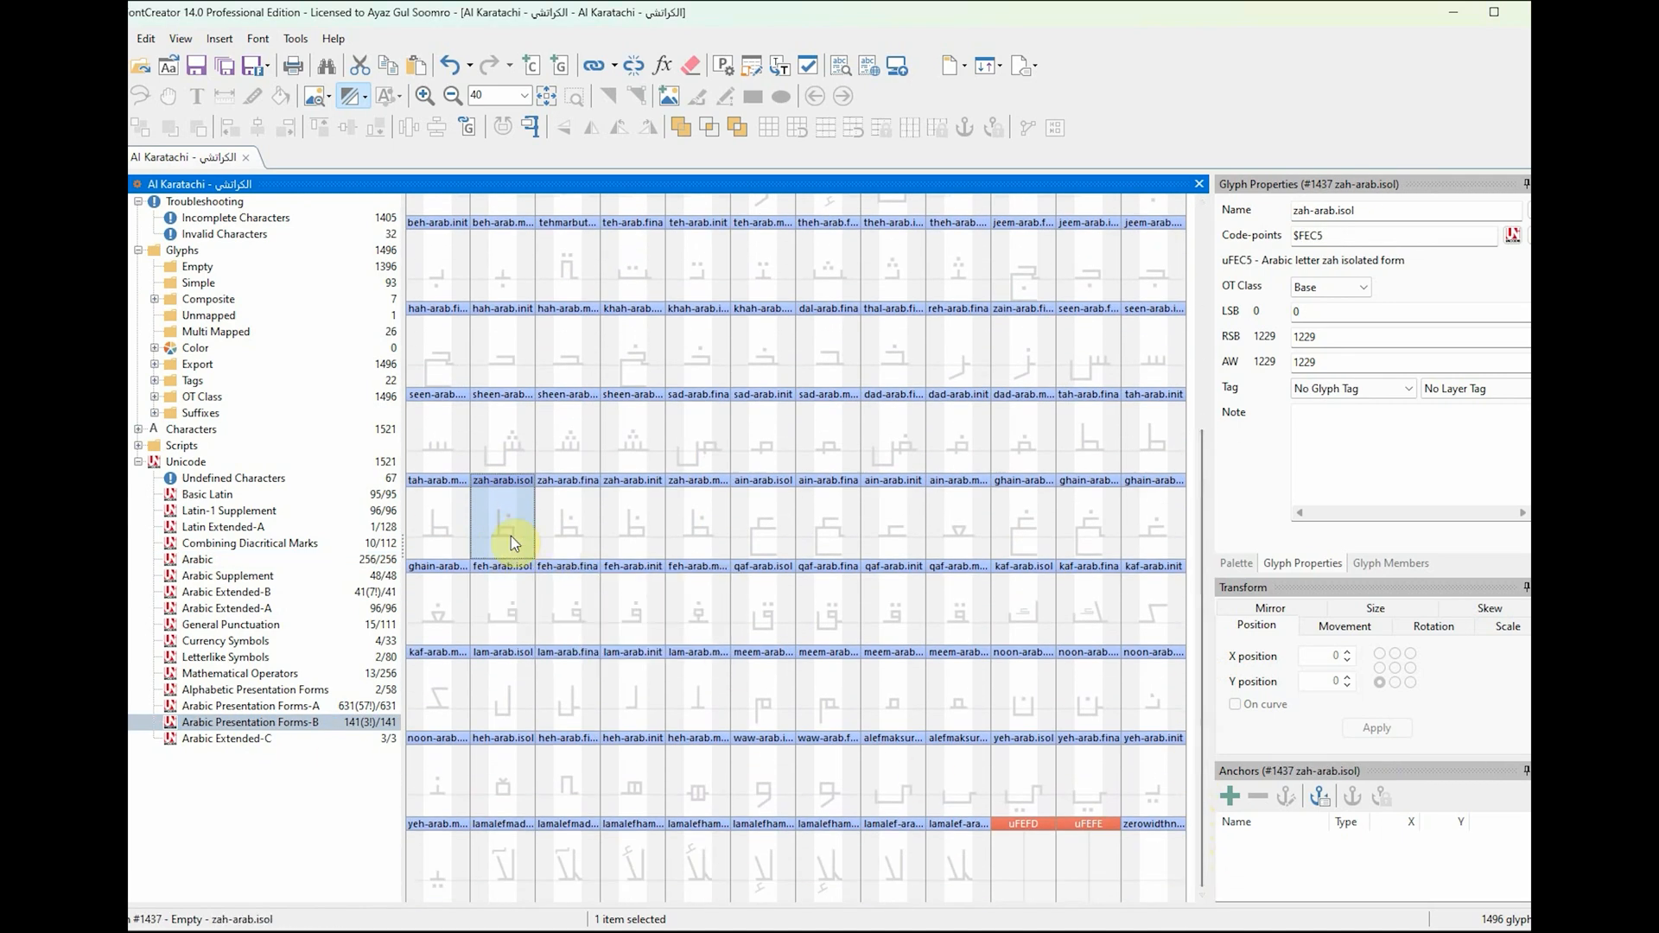
key(ctrl+x)
click(221, 560)
click(979, 624)
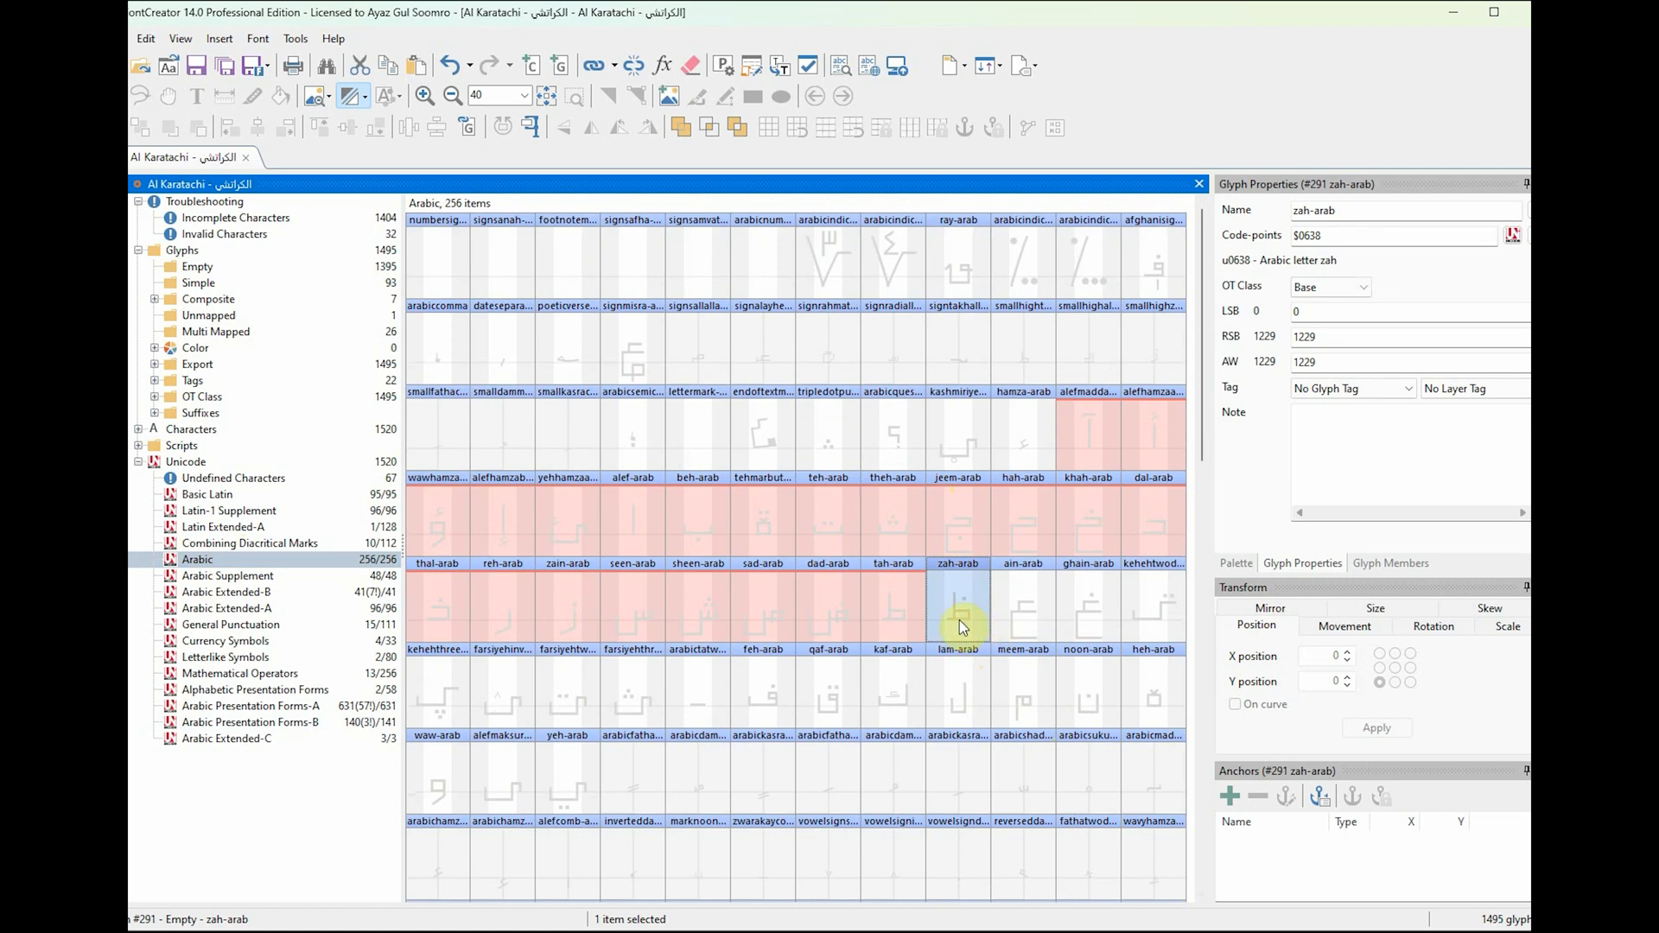
key(ctrl+shift+v)
click(741, 631)
key(ctrl+1)
Step: Cut the isolated ain glyph to transfer only its code-point $FEC9 to ain-arab, and tag ain-arab as Important
drag(1197, 382, 1201, 451)
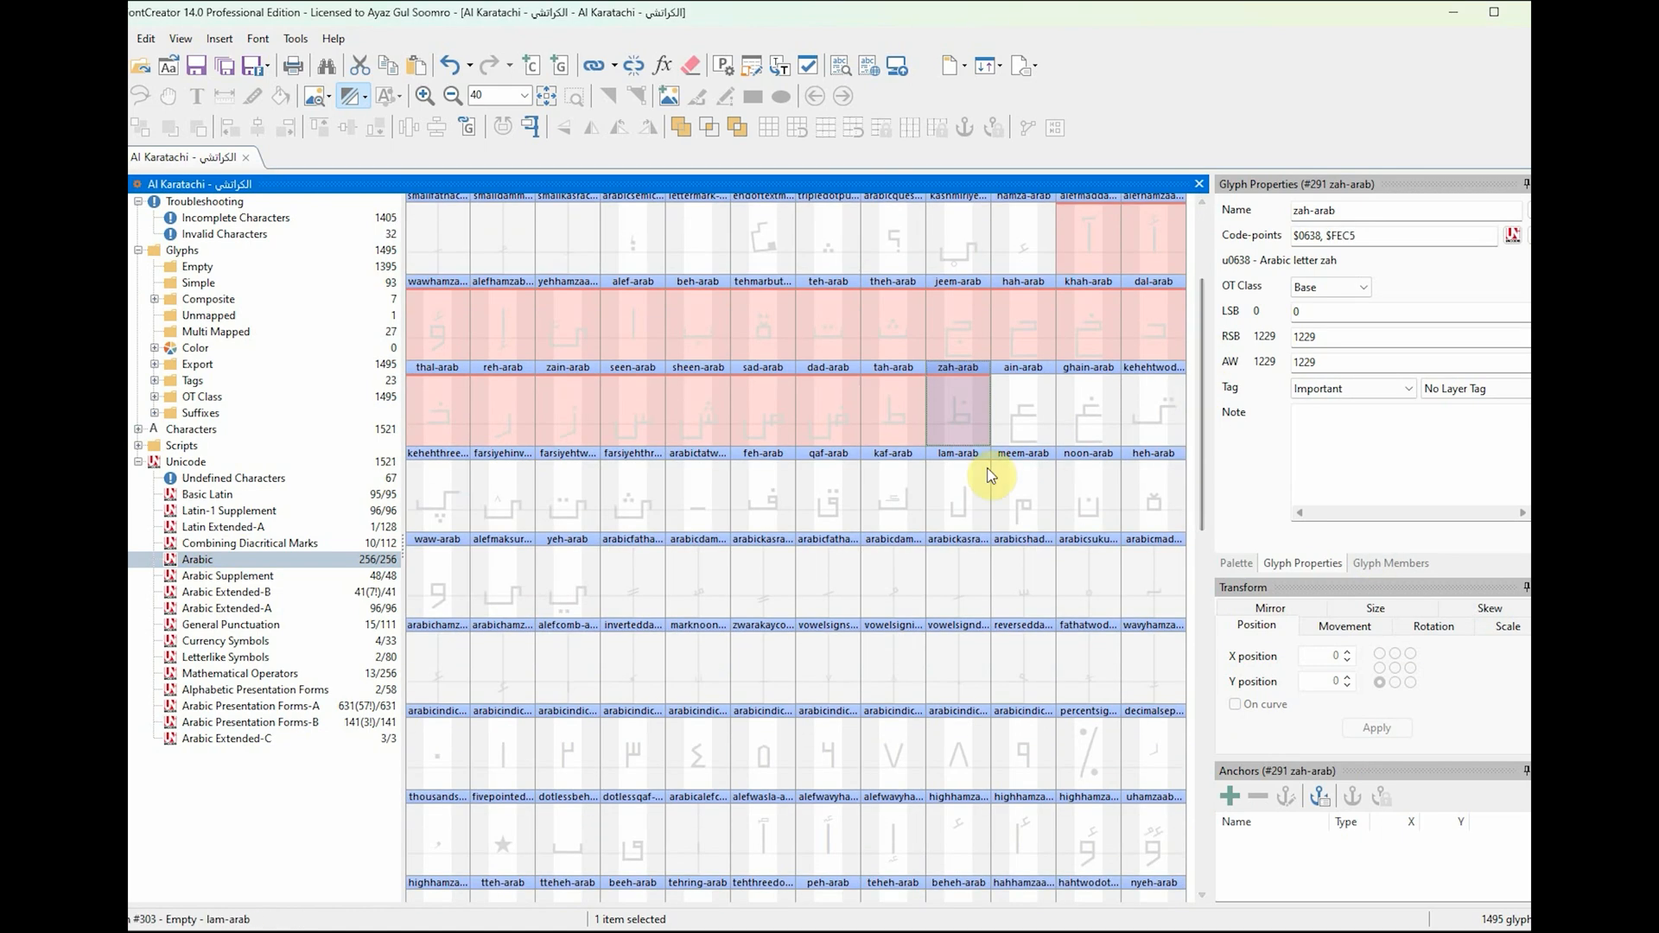
click(314, 719)
scroll(881, 782, down, 5)
click(765, 536)
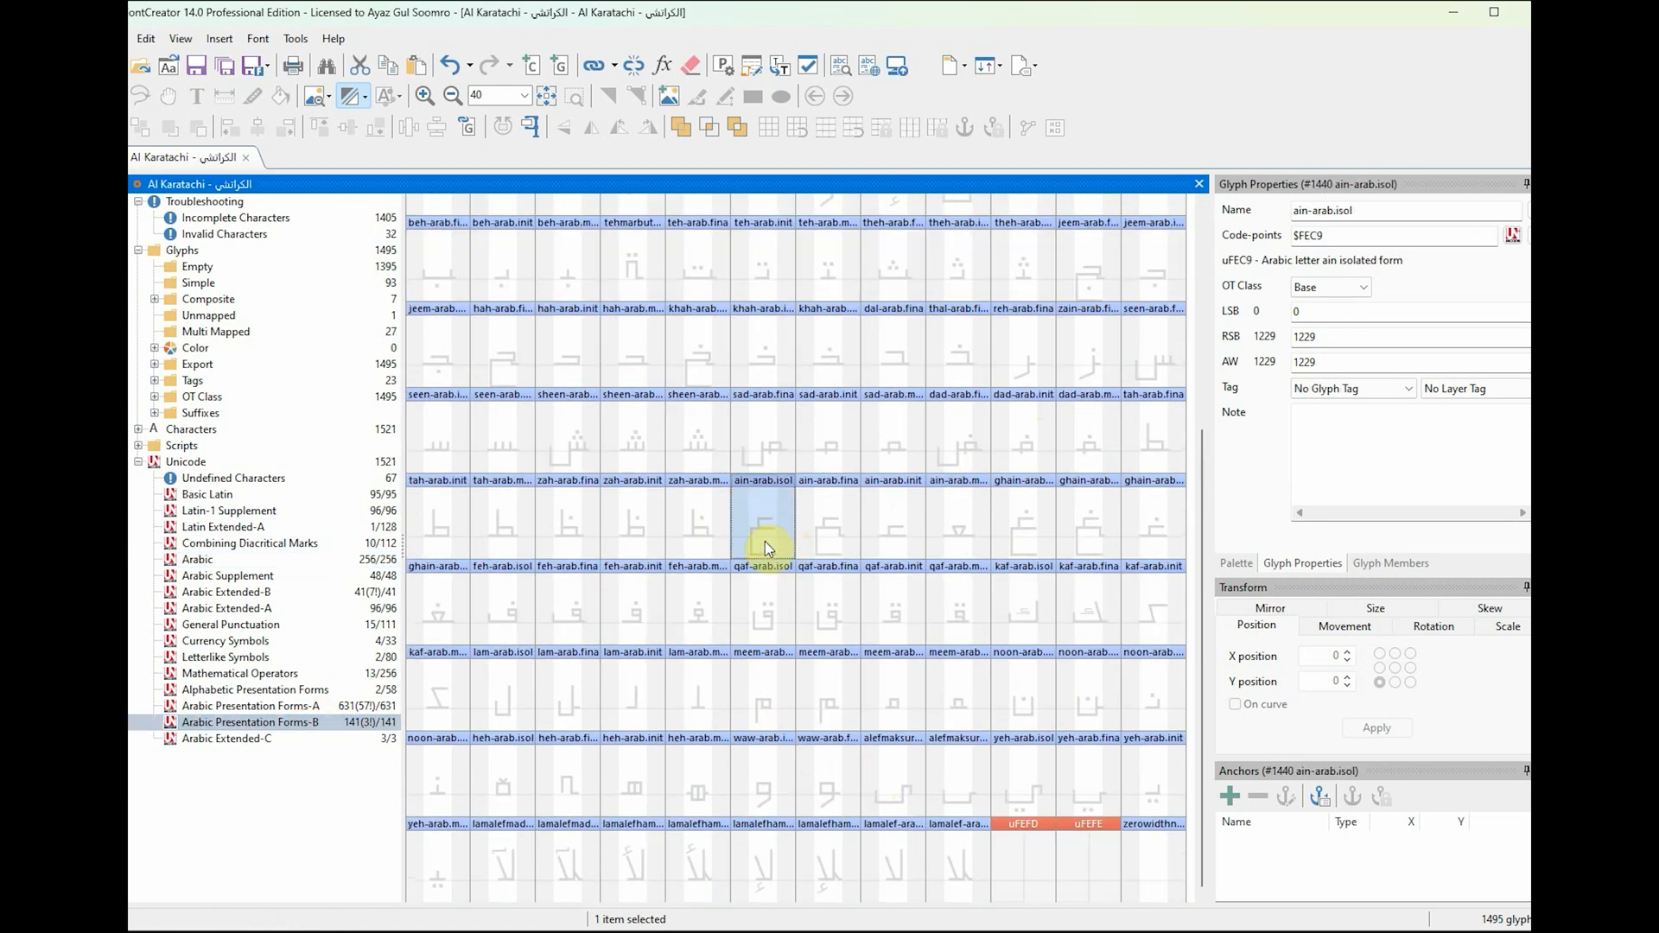
key(ctrl+x)
click(197, 559)
click(1030, 617)
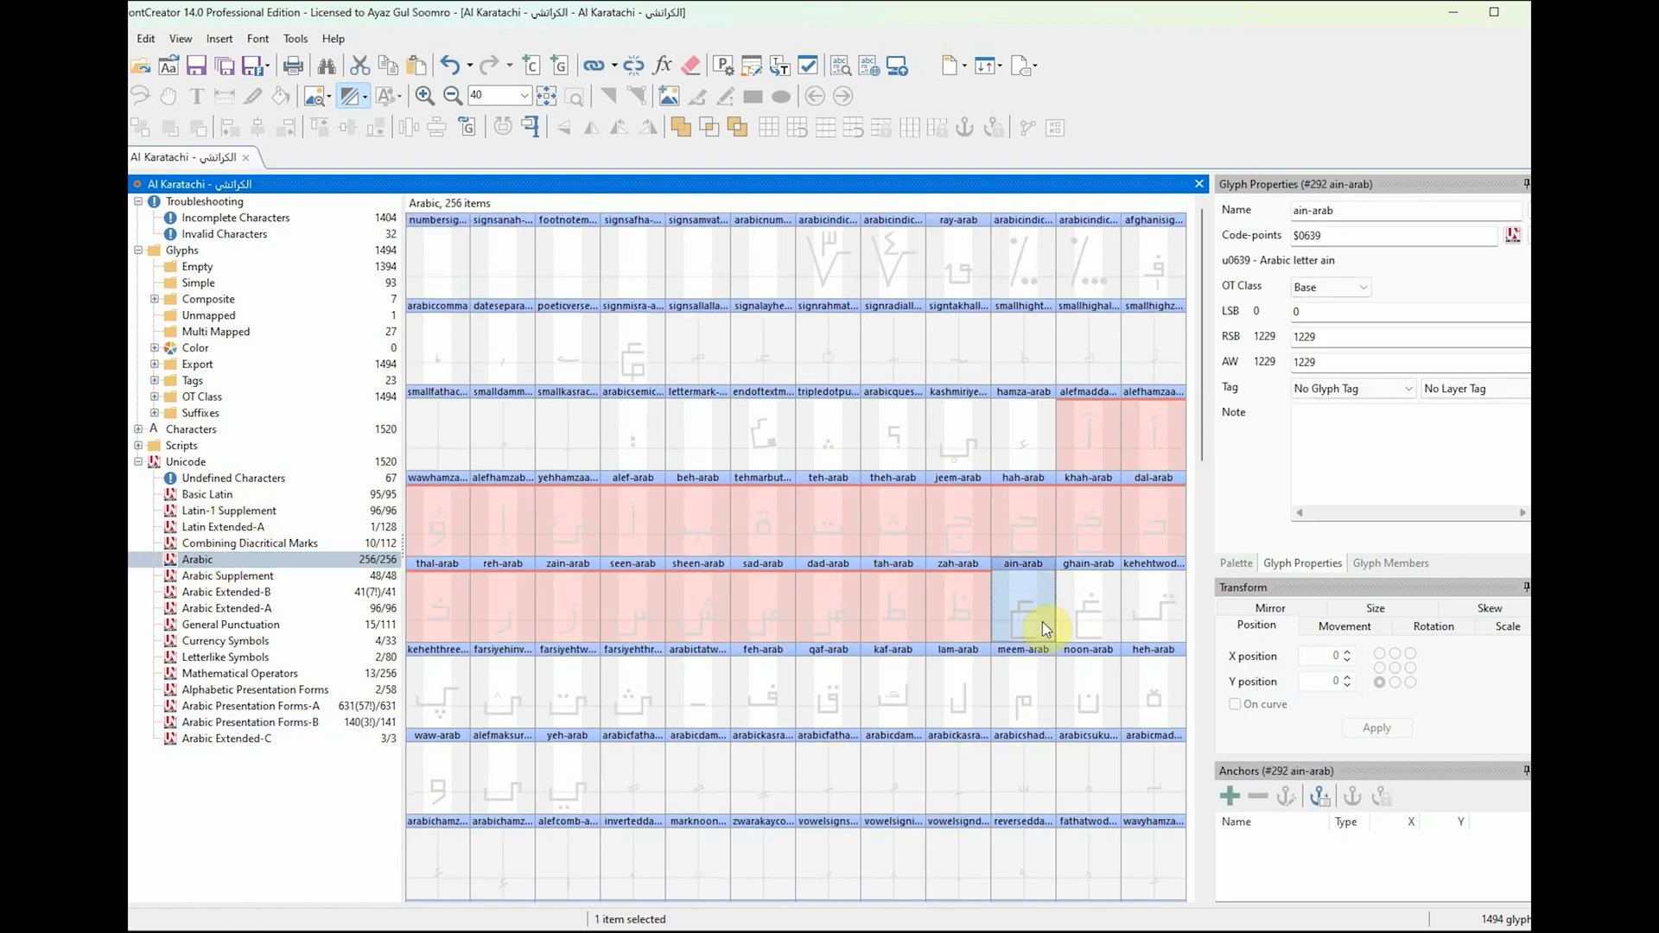
key(ctrl+shift+v)
key(Return)
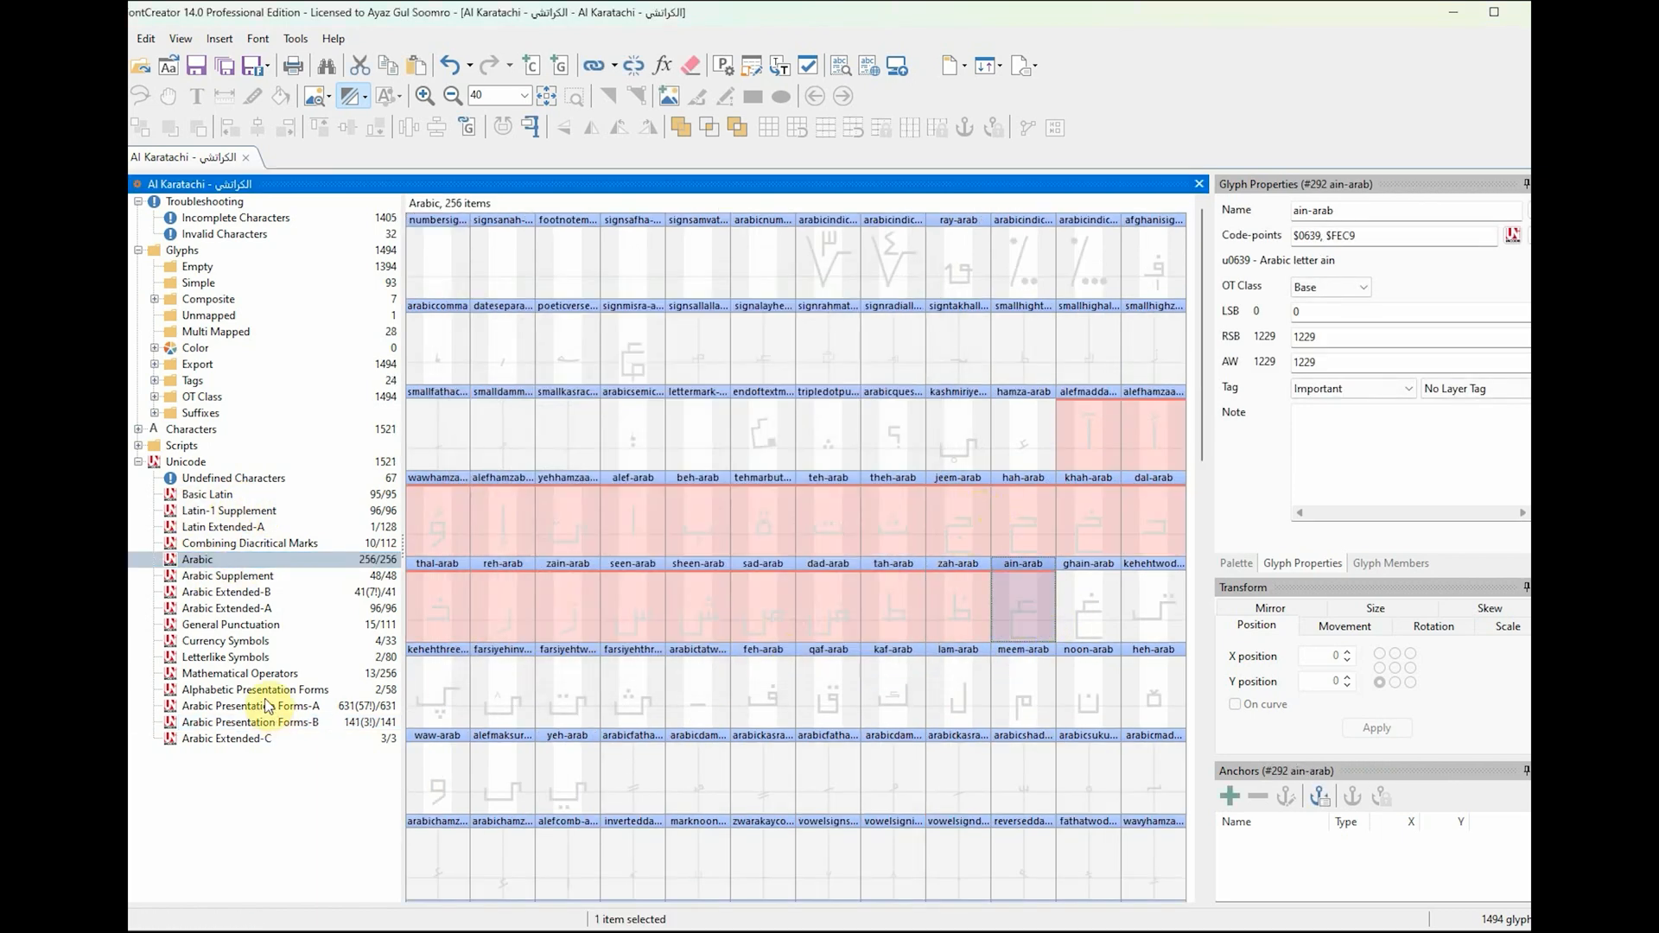
Step: Cut the isolated ghain glyph to transfer only its code-point $FECD to ghain-arab, and tag ghain-arab as Important
click(268, 722)
scroll(863, 605, down, 5)
click(1027, 544)
key(ctrl+x)
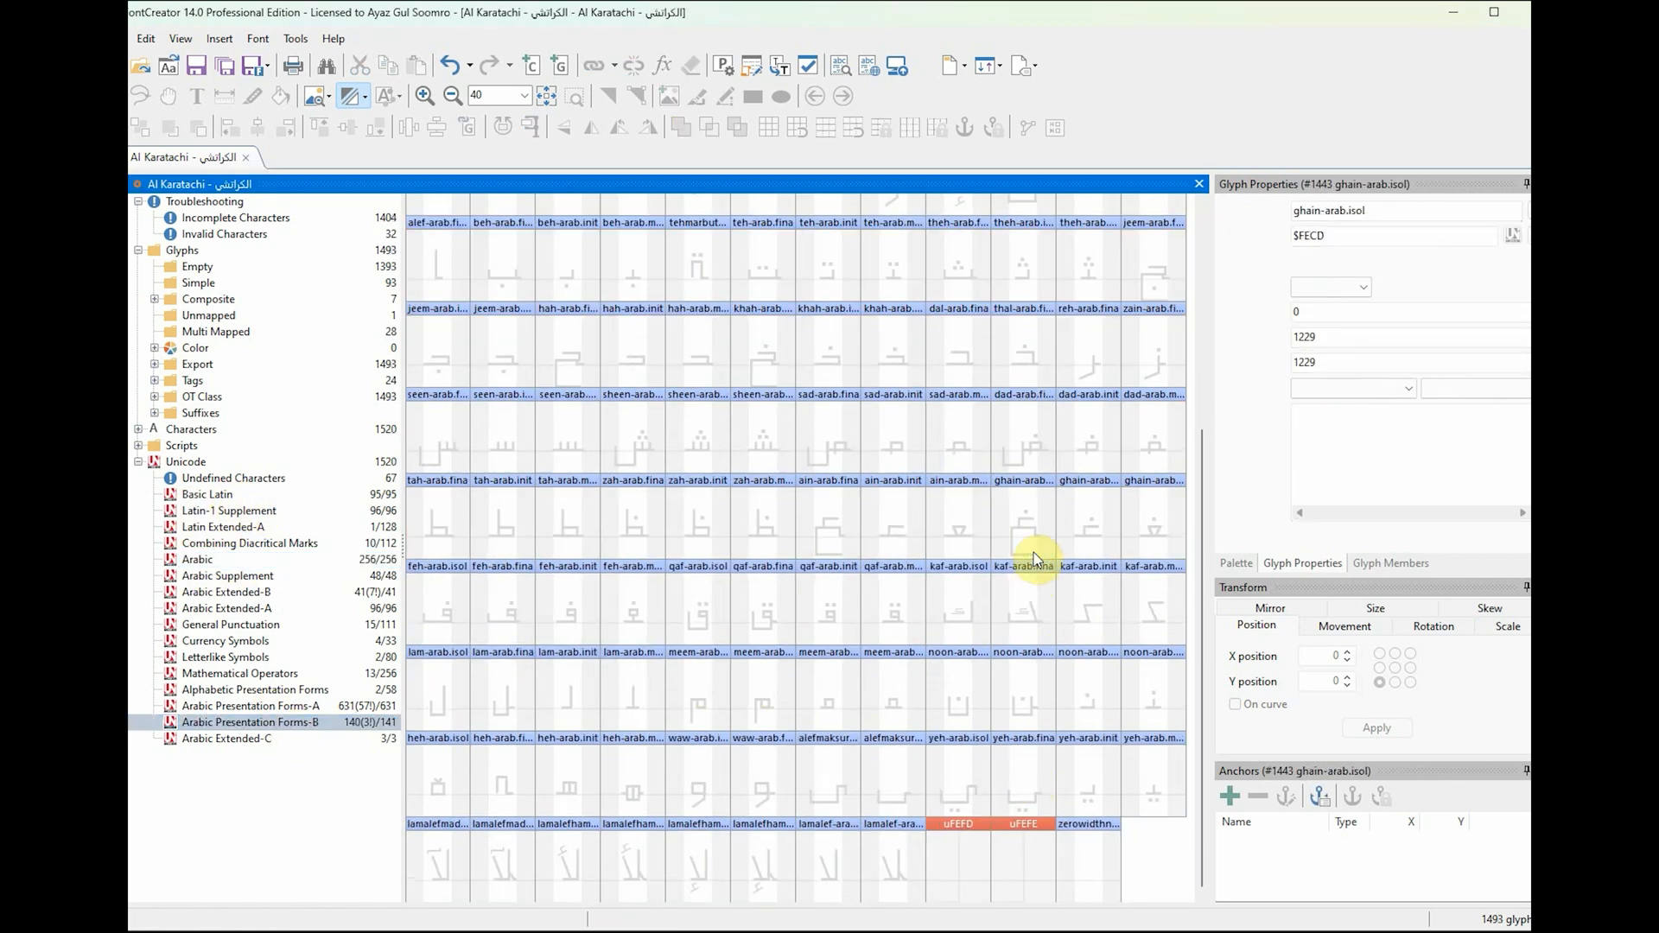
click(197, 559)
click(1090, 639)
key(ctrl+shift+v)
key(Return)
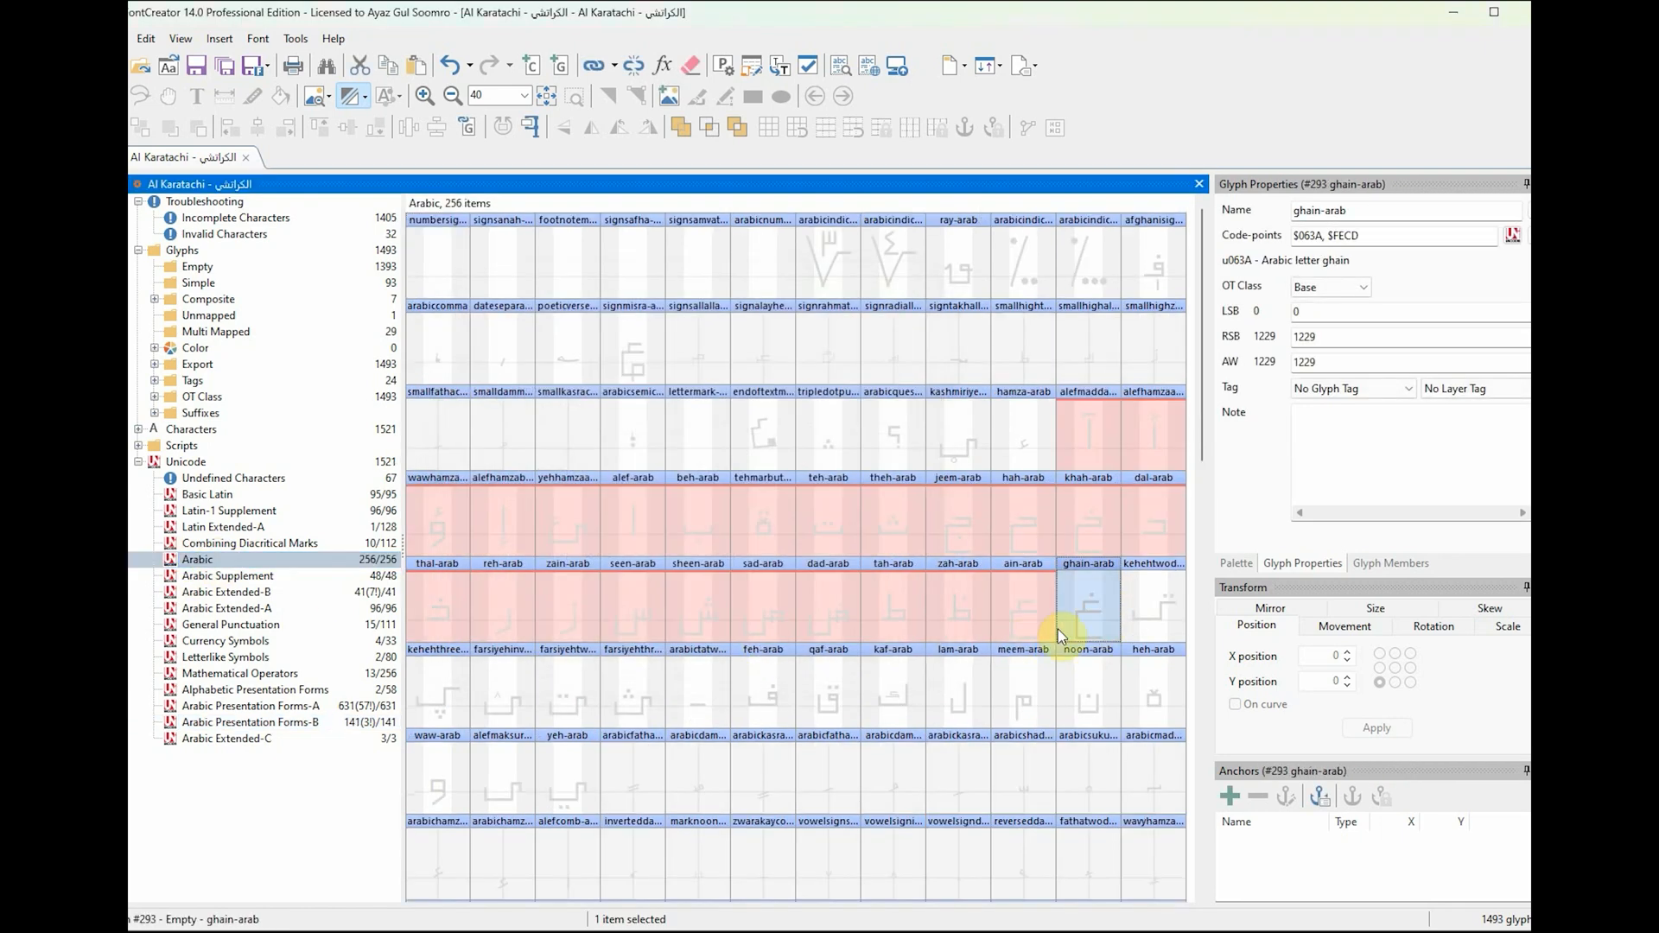
Step: Check the Arabic Supplement, Extended-B, Extended-A and Presentation Forms blocks for an isolated form matching kehehtwodotsabove-arab
click(290, 724)
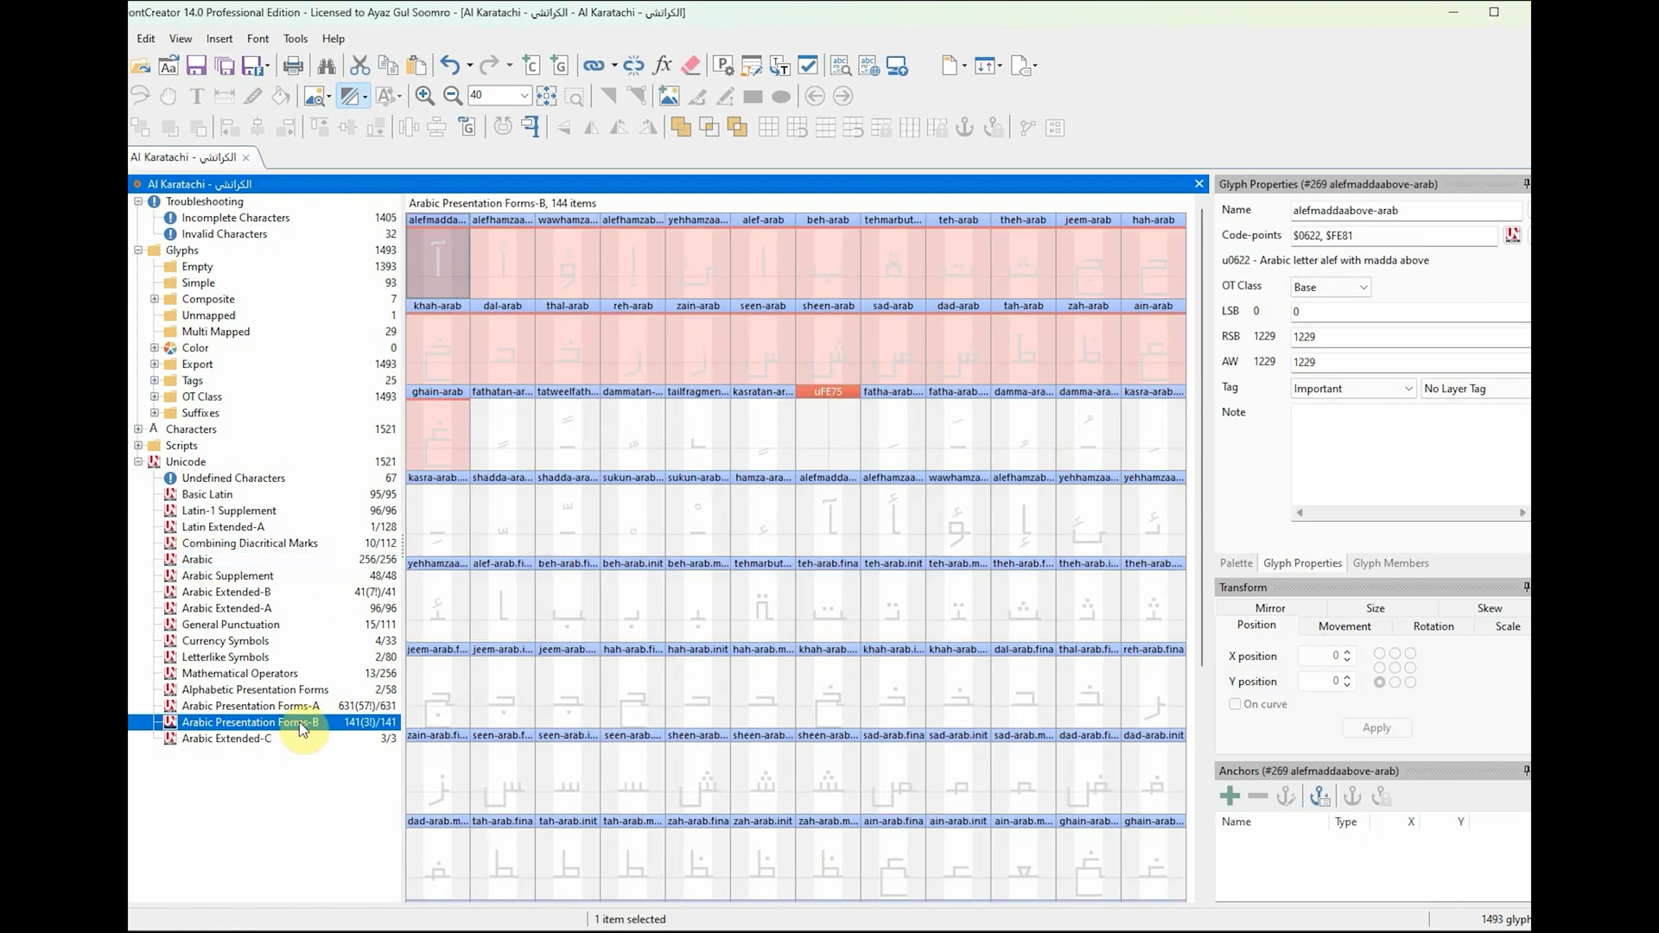
click(208, 560)
click(1153, 625)
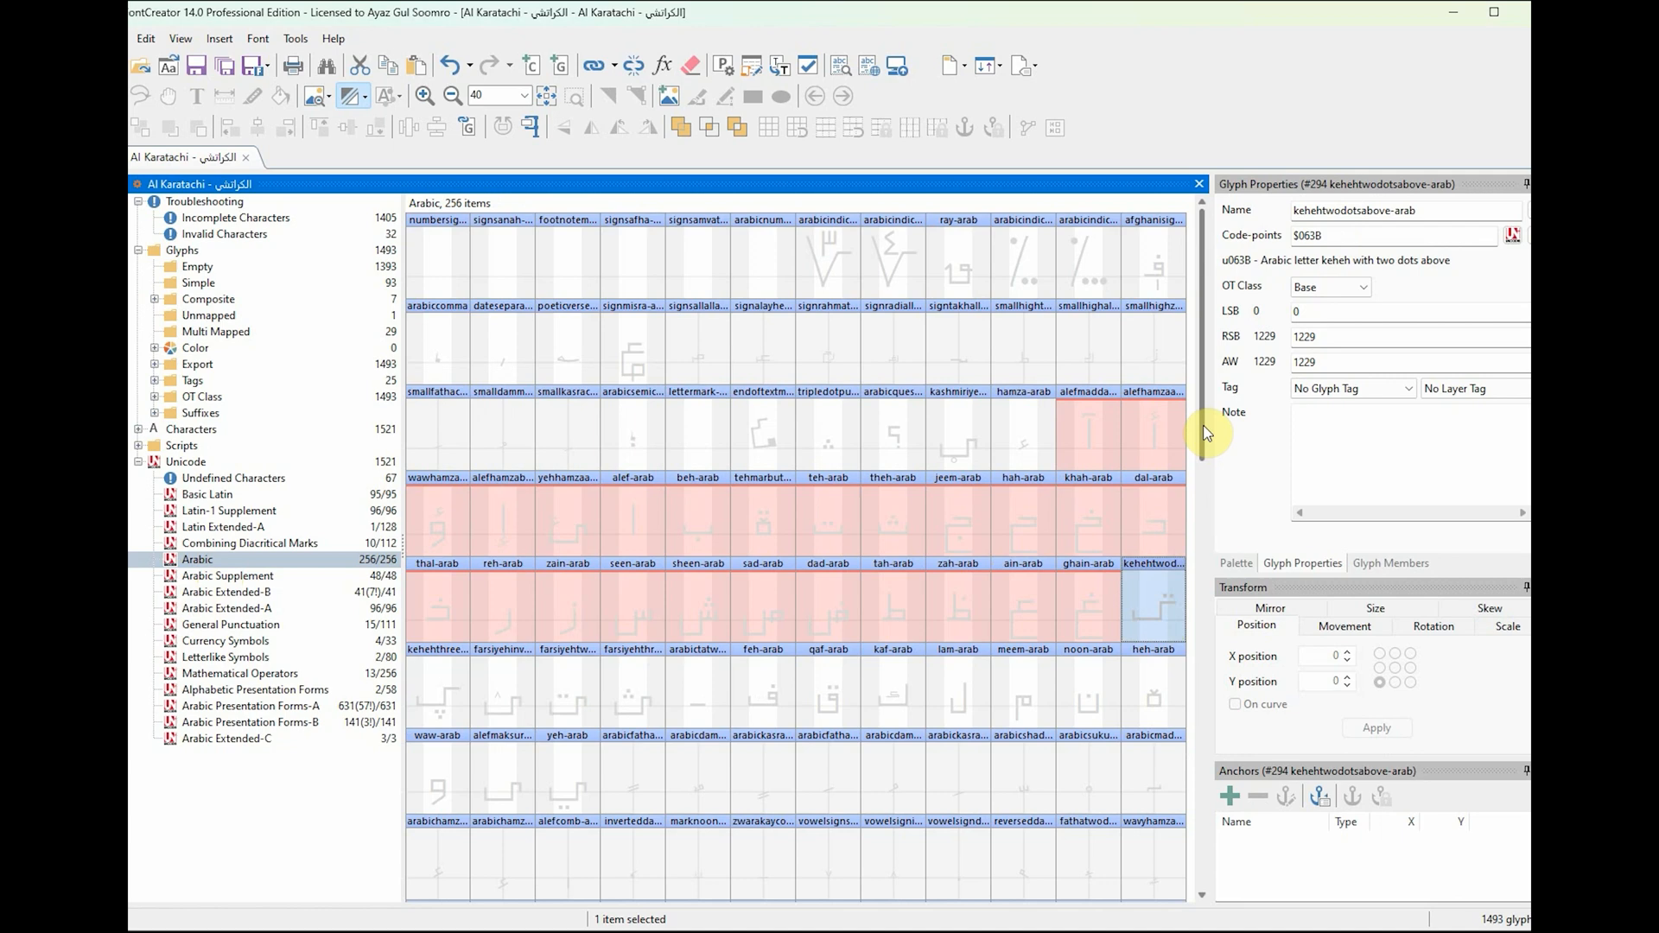
scroll(1207, 433, down, 1)
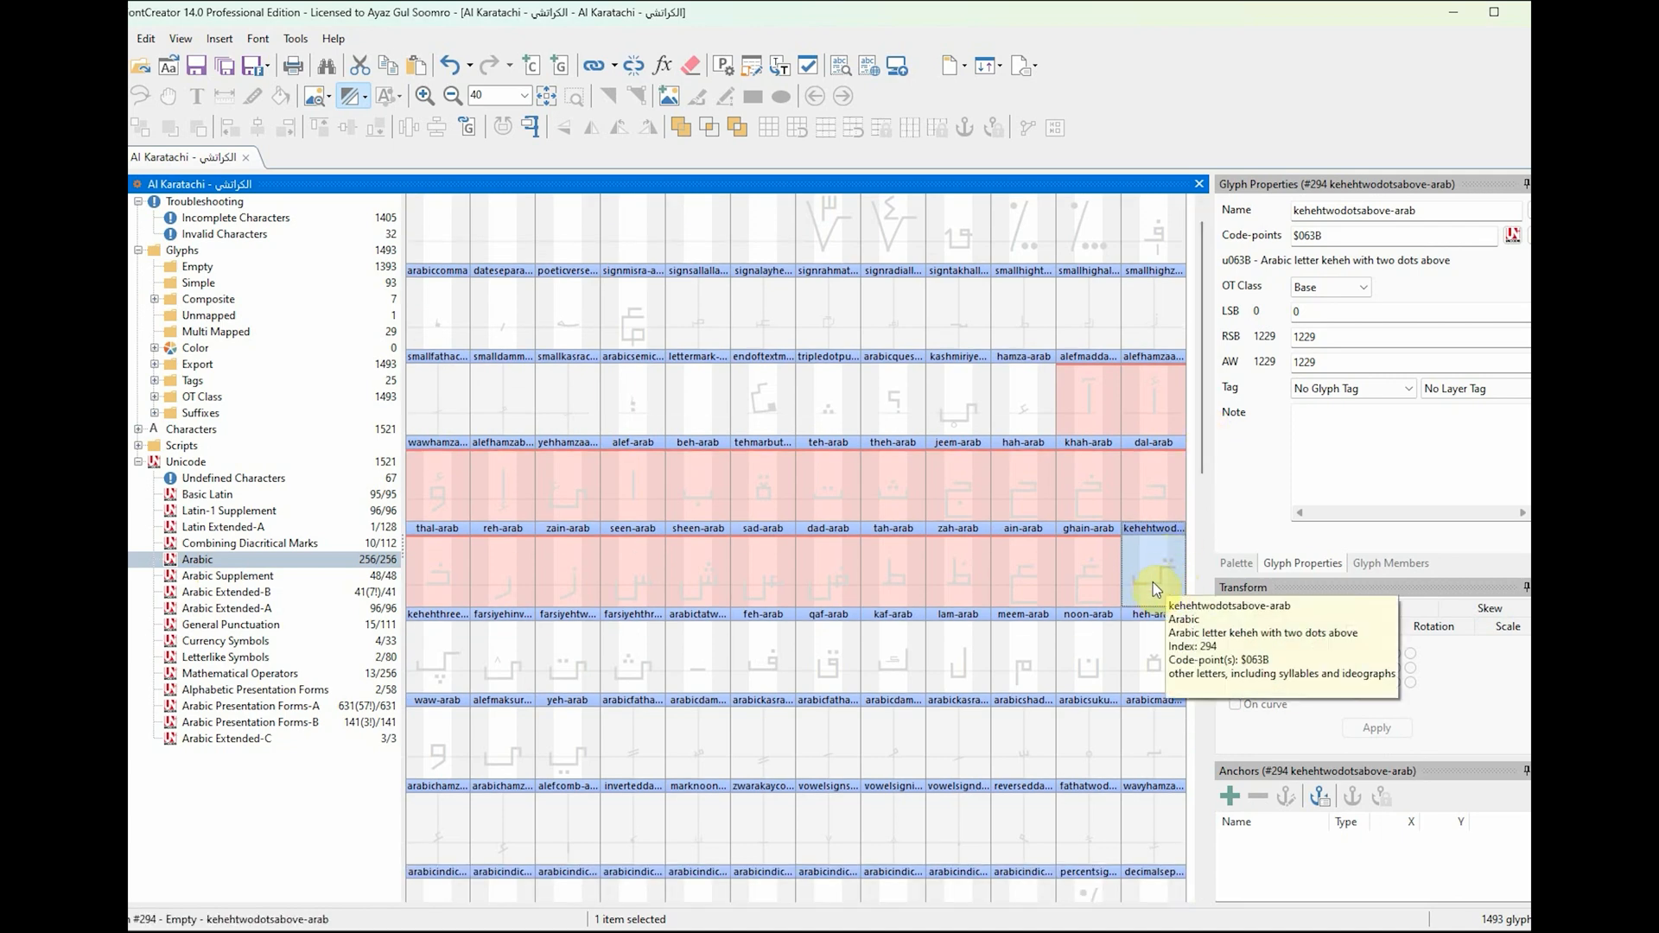
click(240, 576)
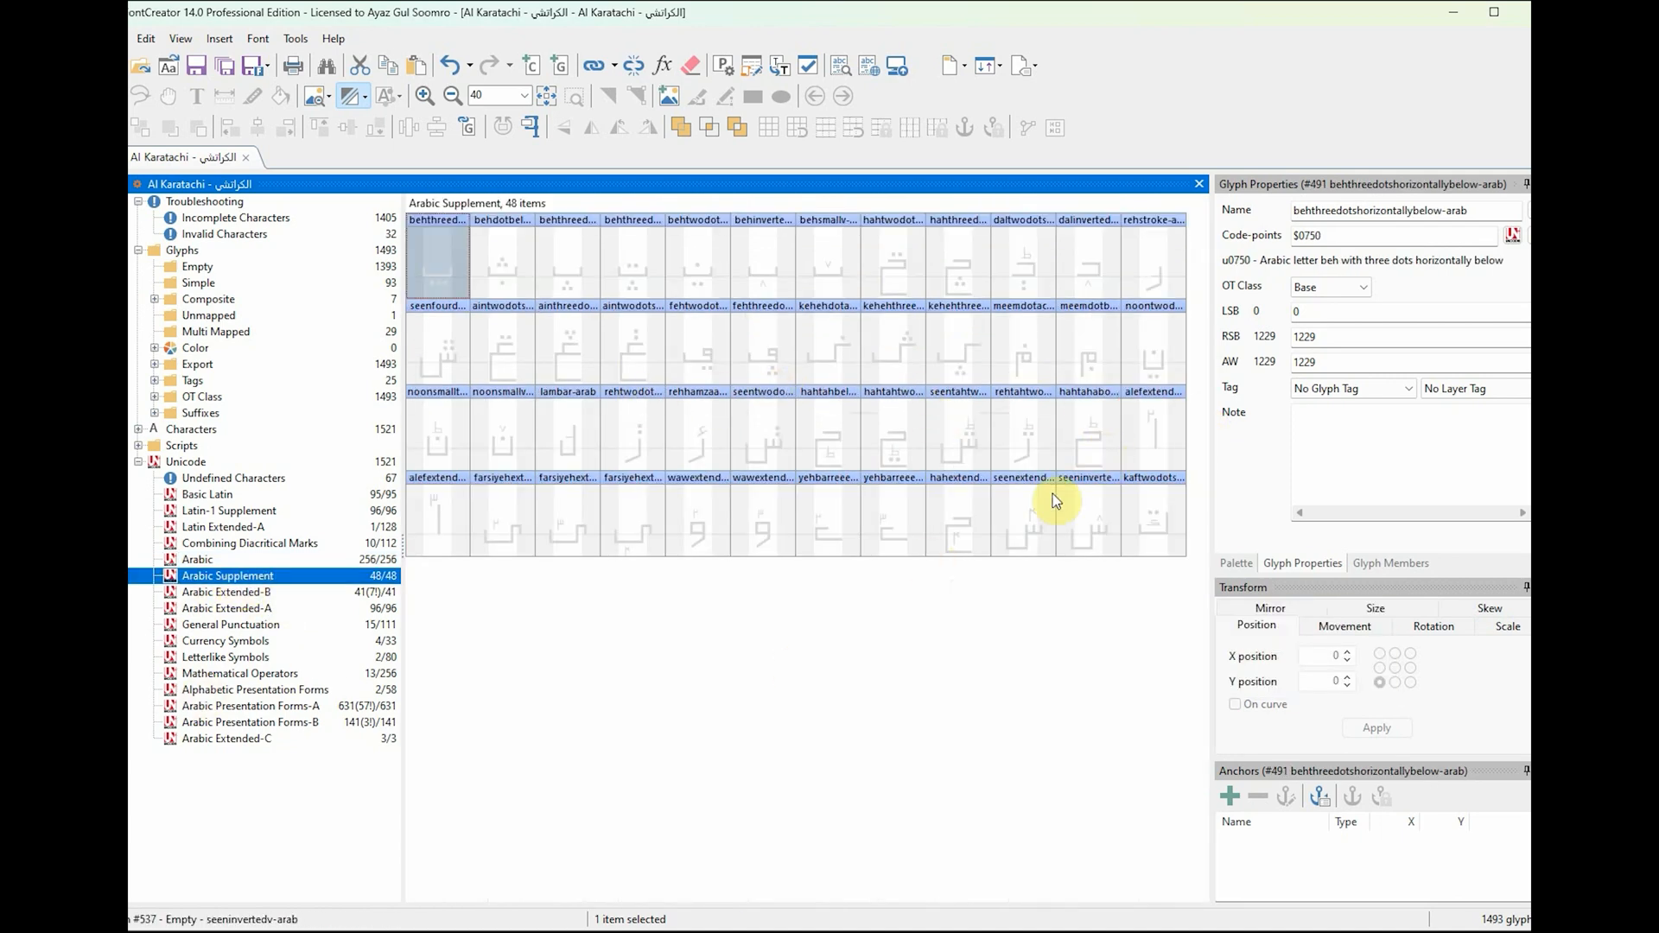
click(281, 593)
click(277, 608)
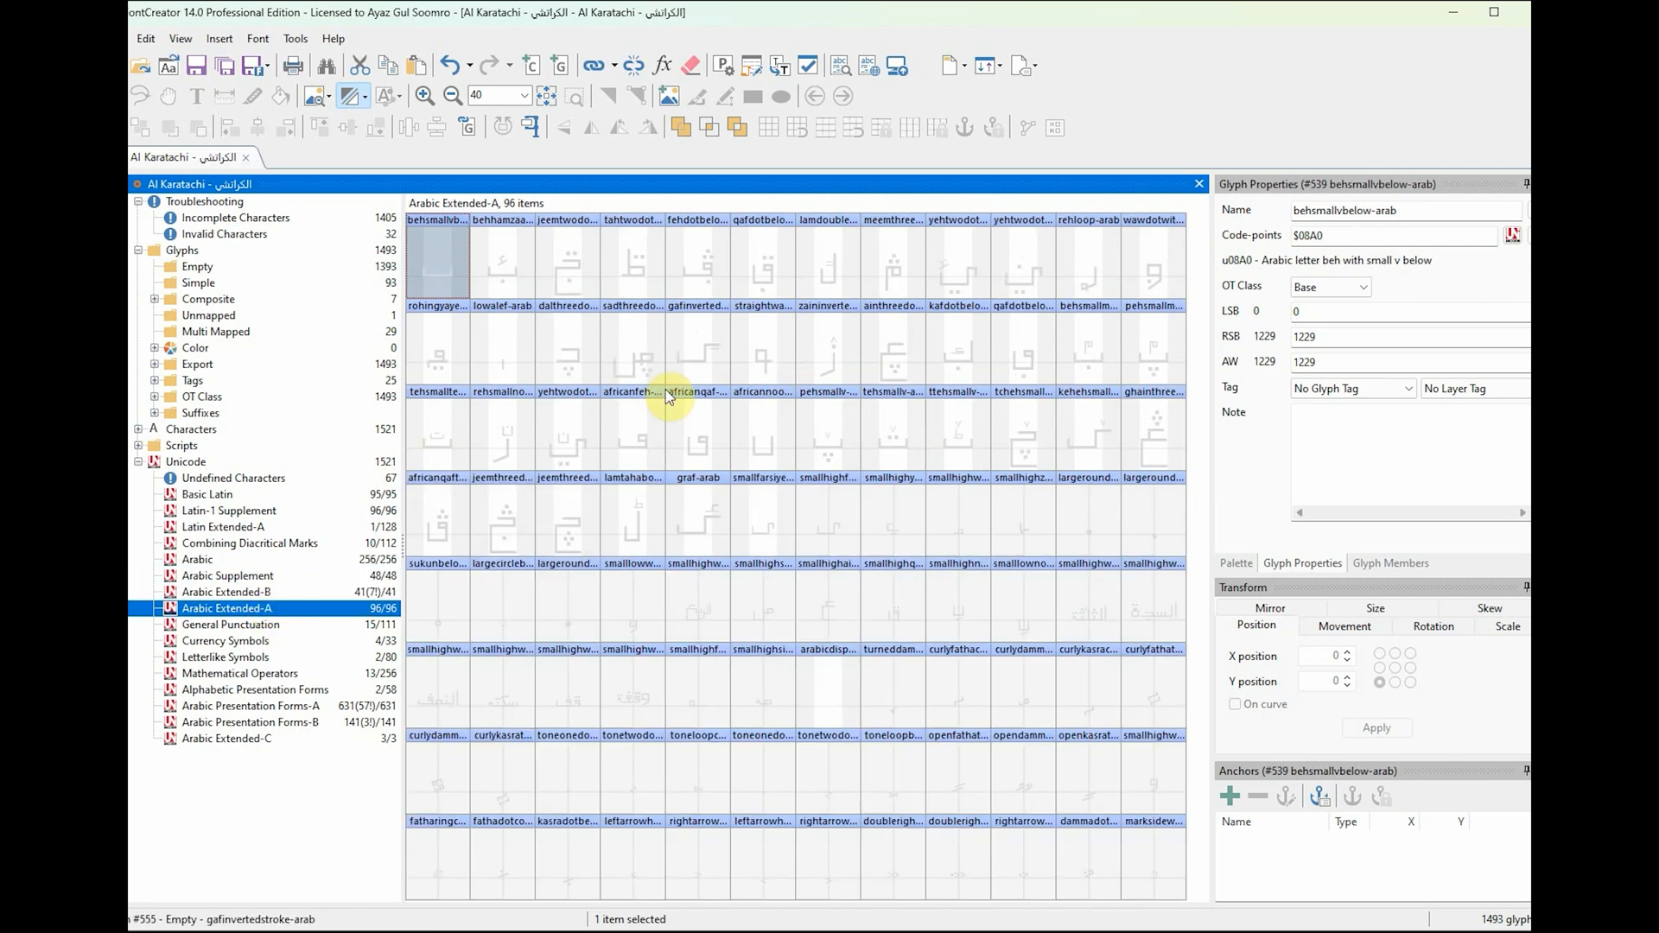
click(290, 706)
scroll(1208, 298, down, 2)
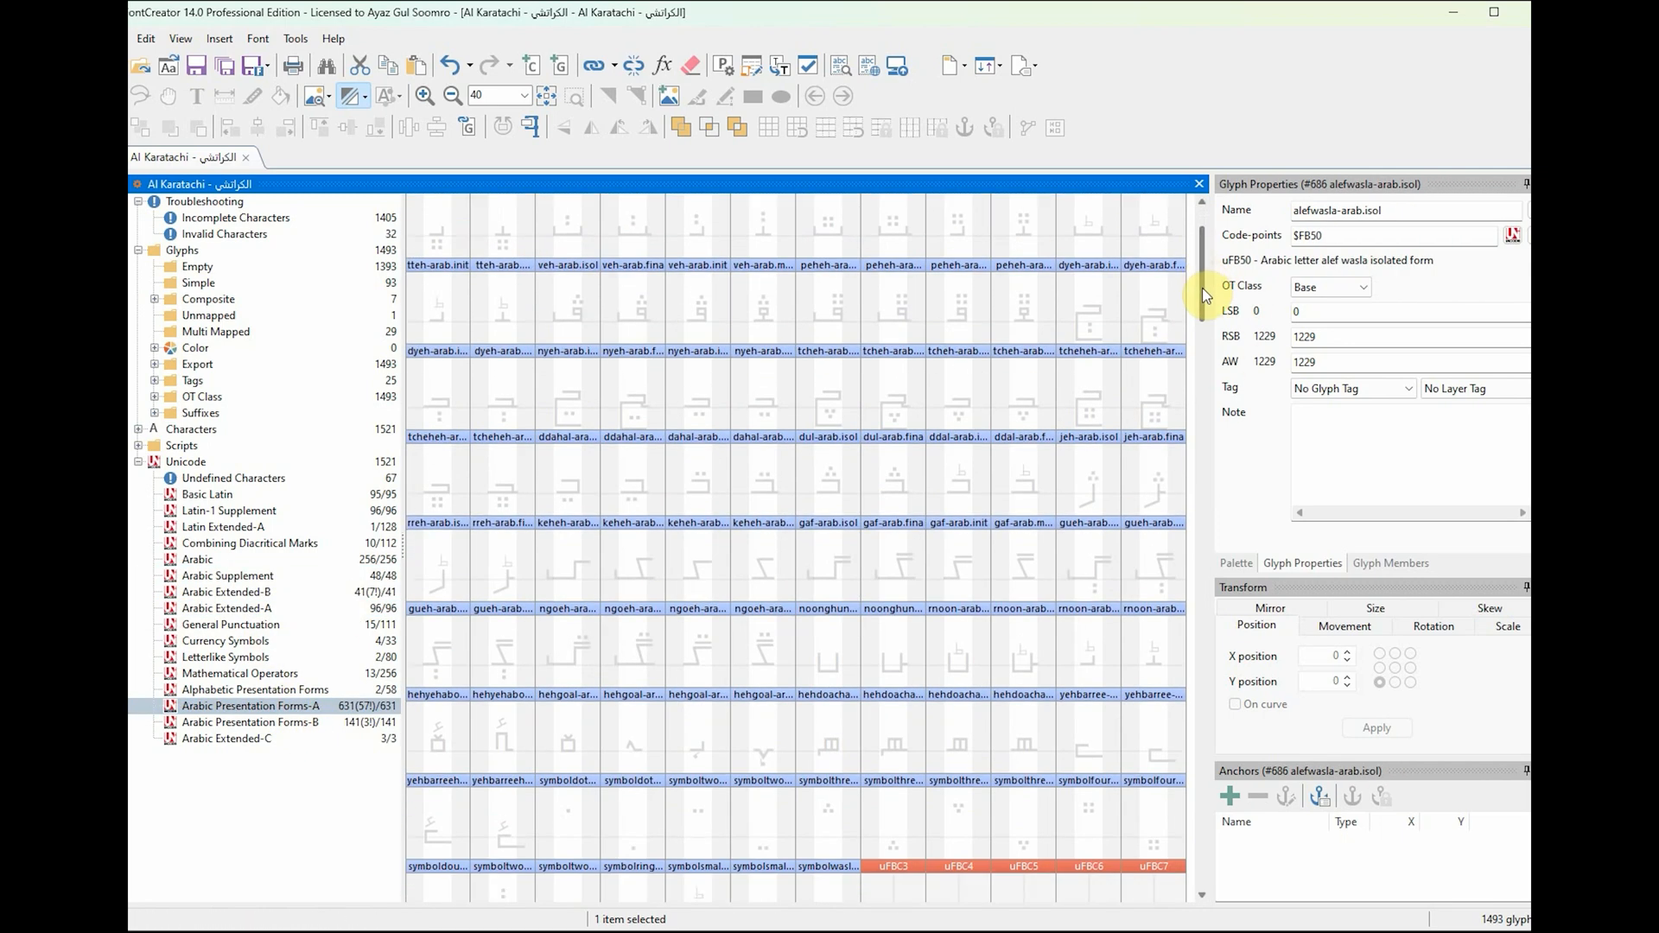
drag(1200, 319, 1207, 259)
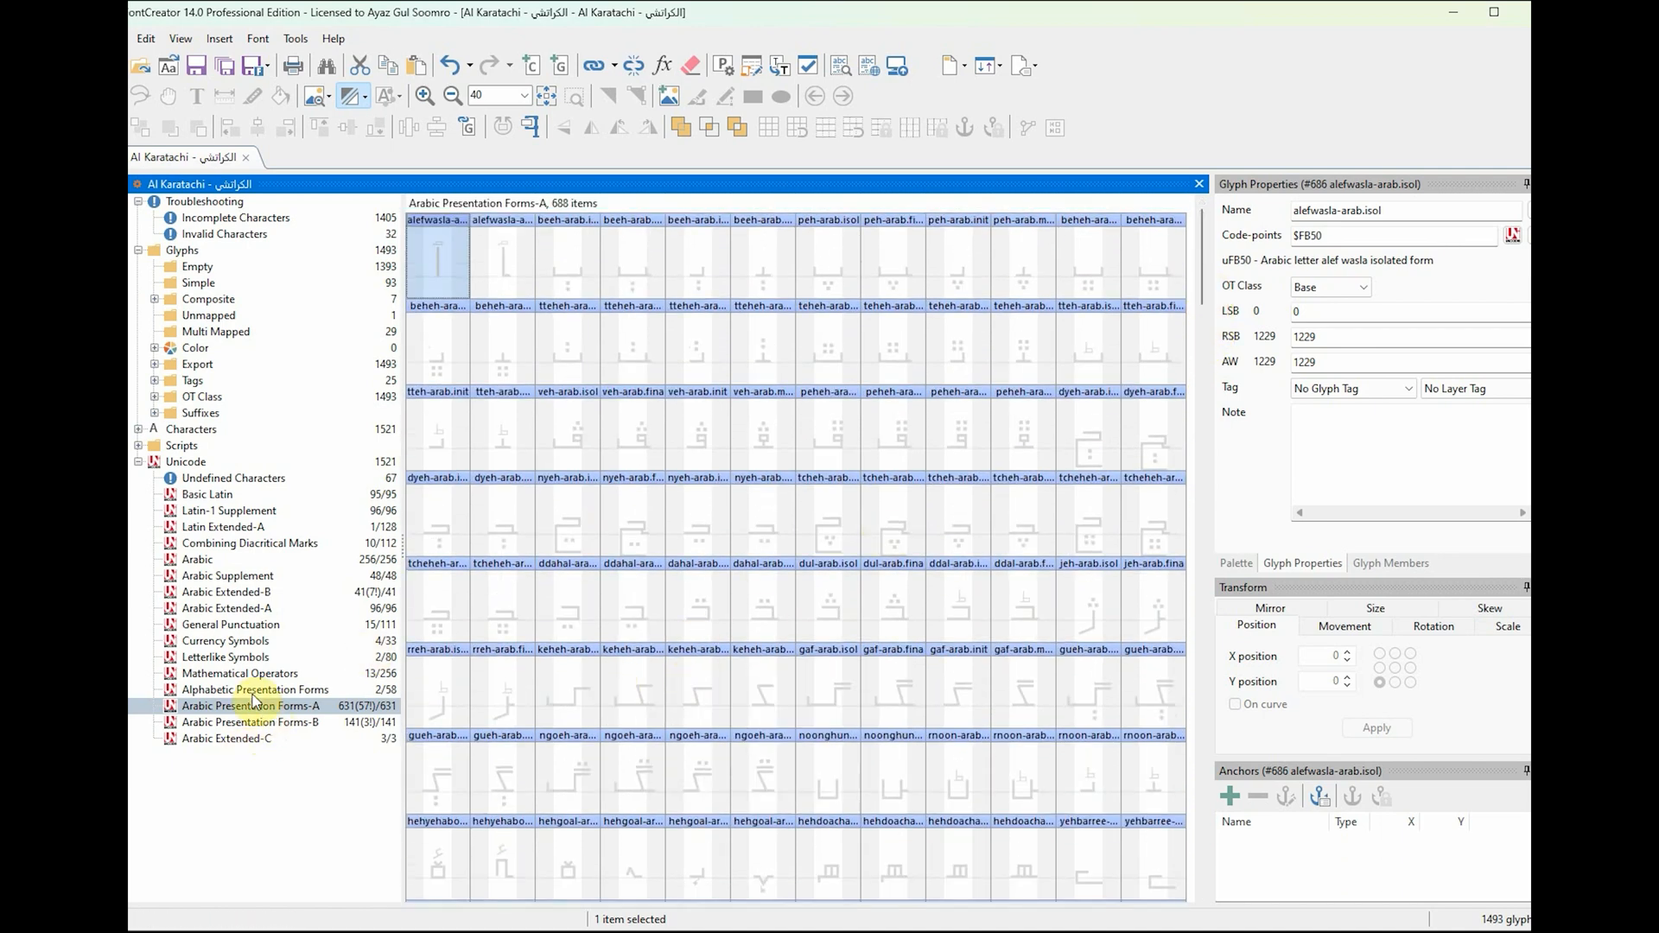
Step: Look through the Arabic Supplement, Extended and Presentation Forms blocks for an isolated form matching kehehthreedotsbelow-arab
click(197, 559)
click(456, 708)
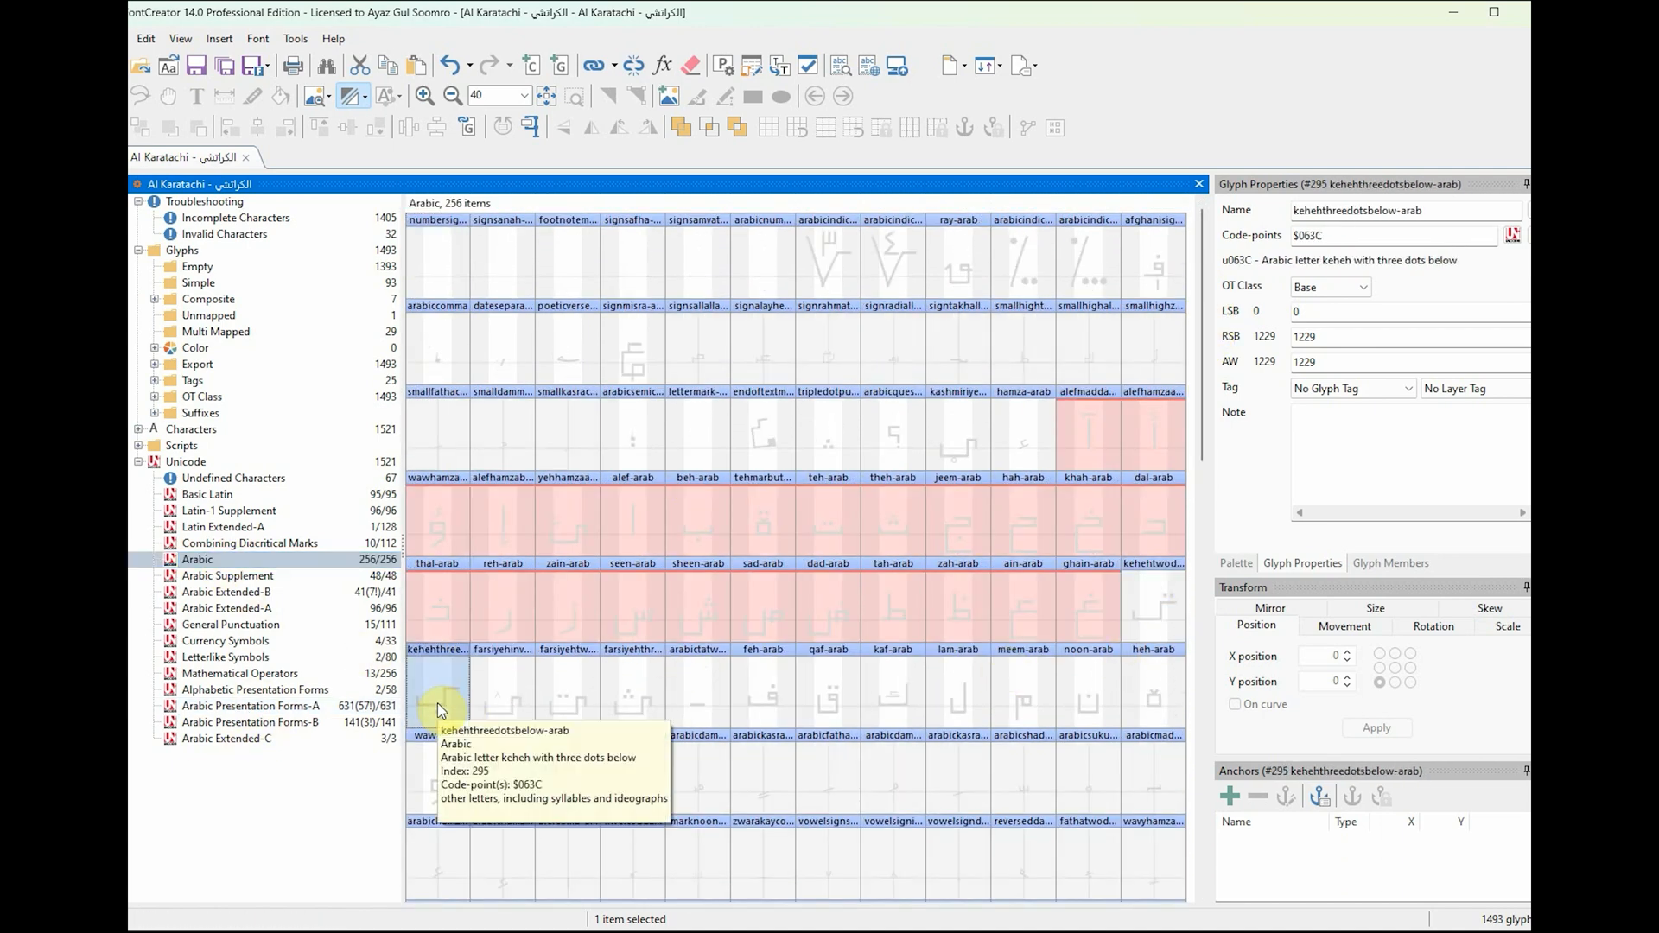
click(260, 576)
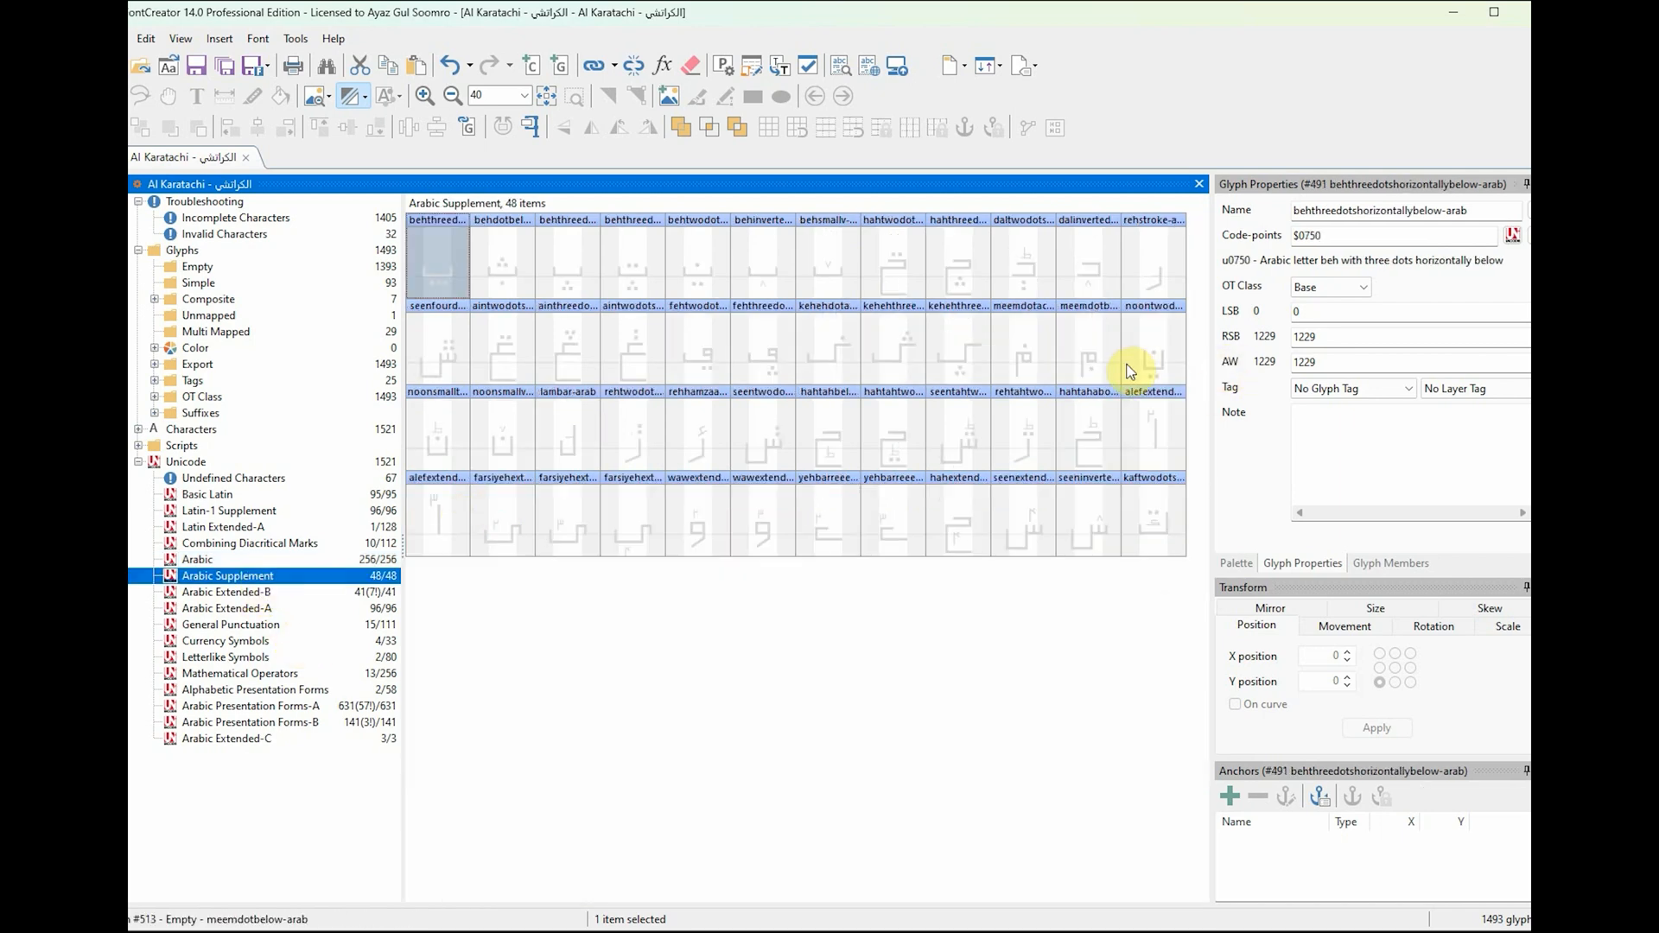
click(279, 593)
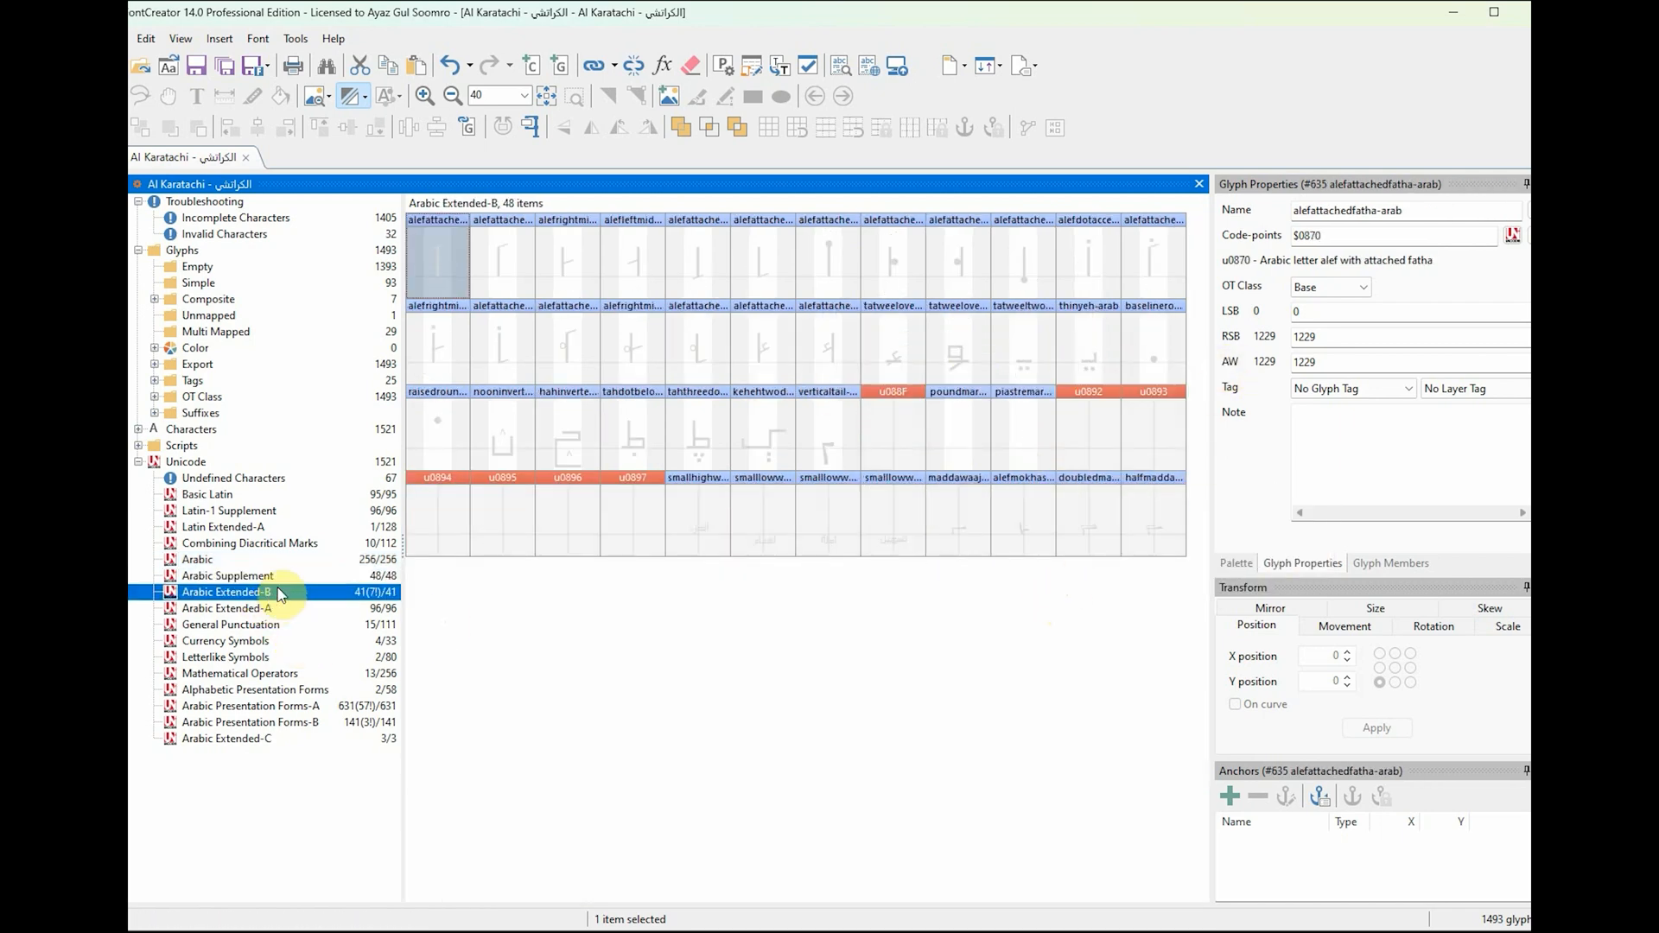
click(260, 608)
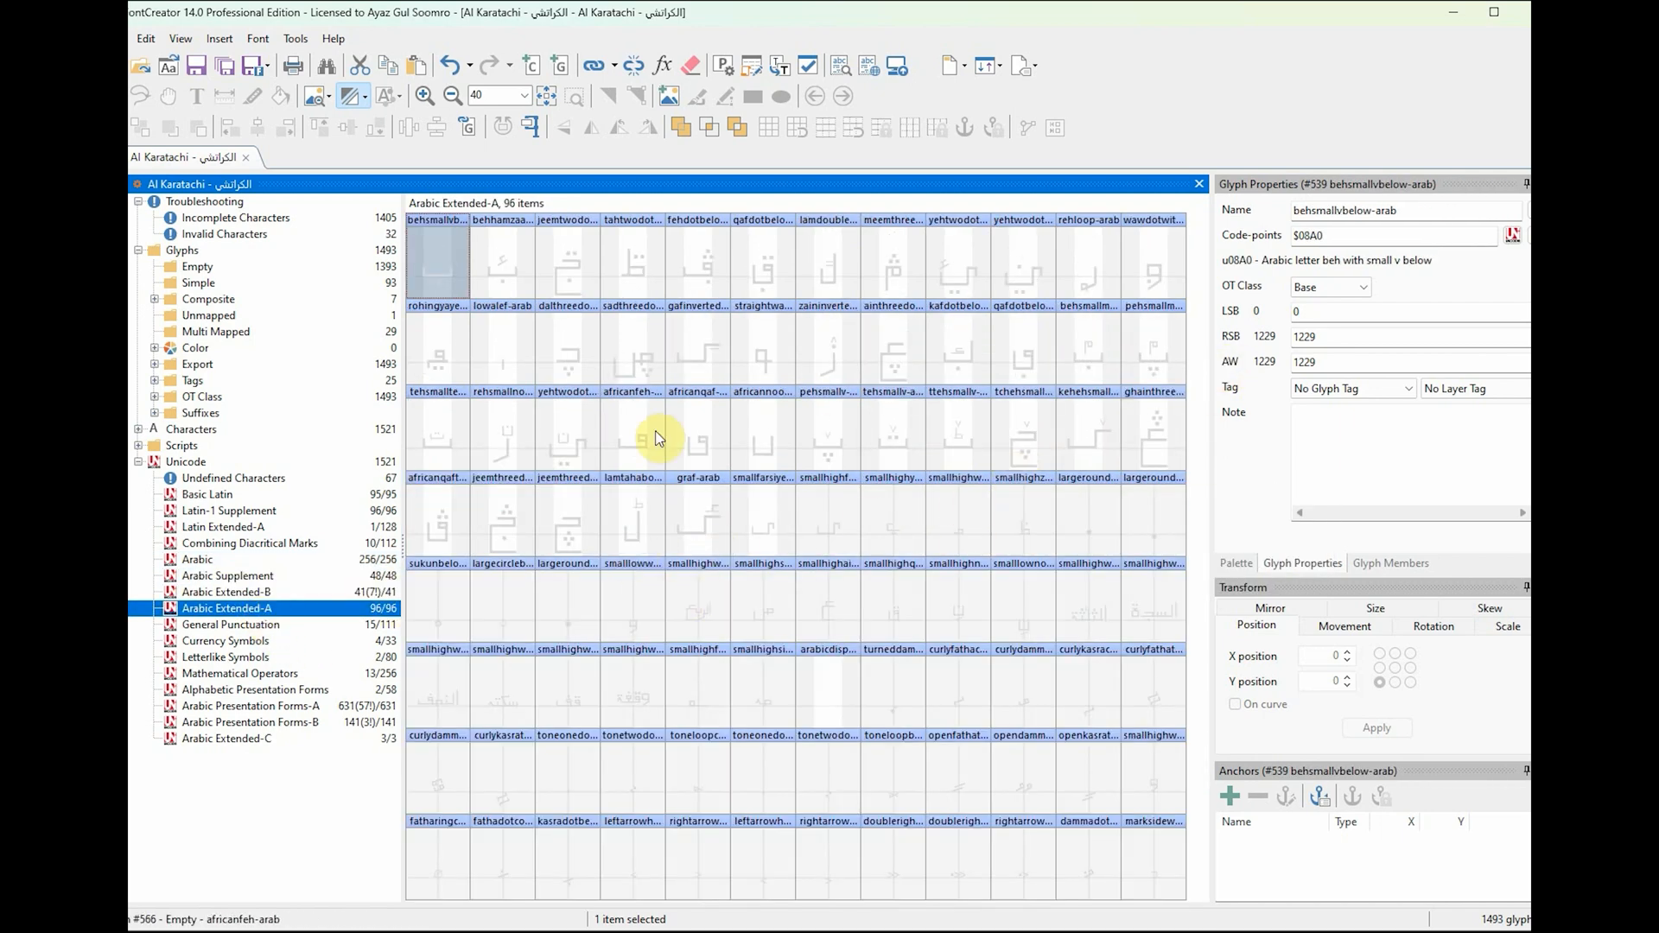
click(297, 724)
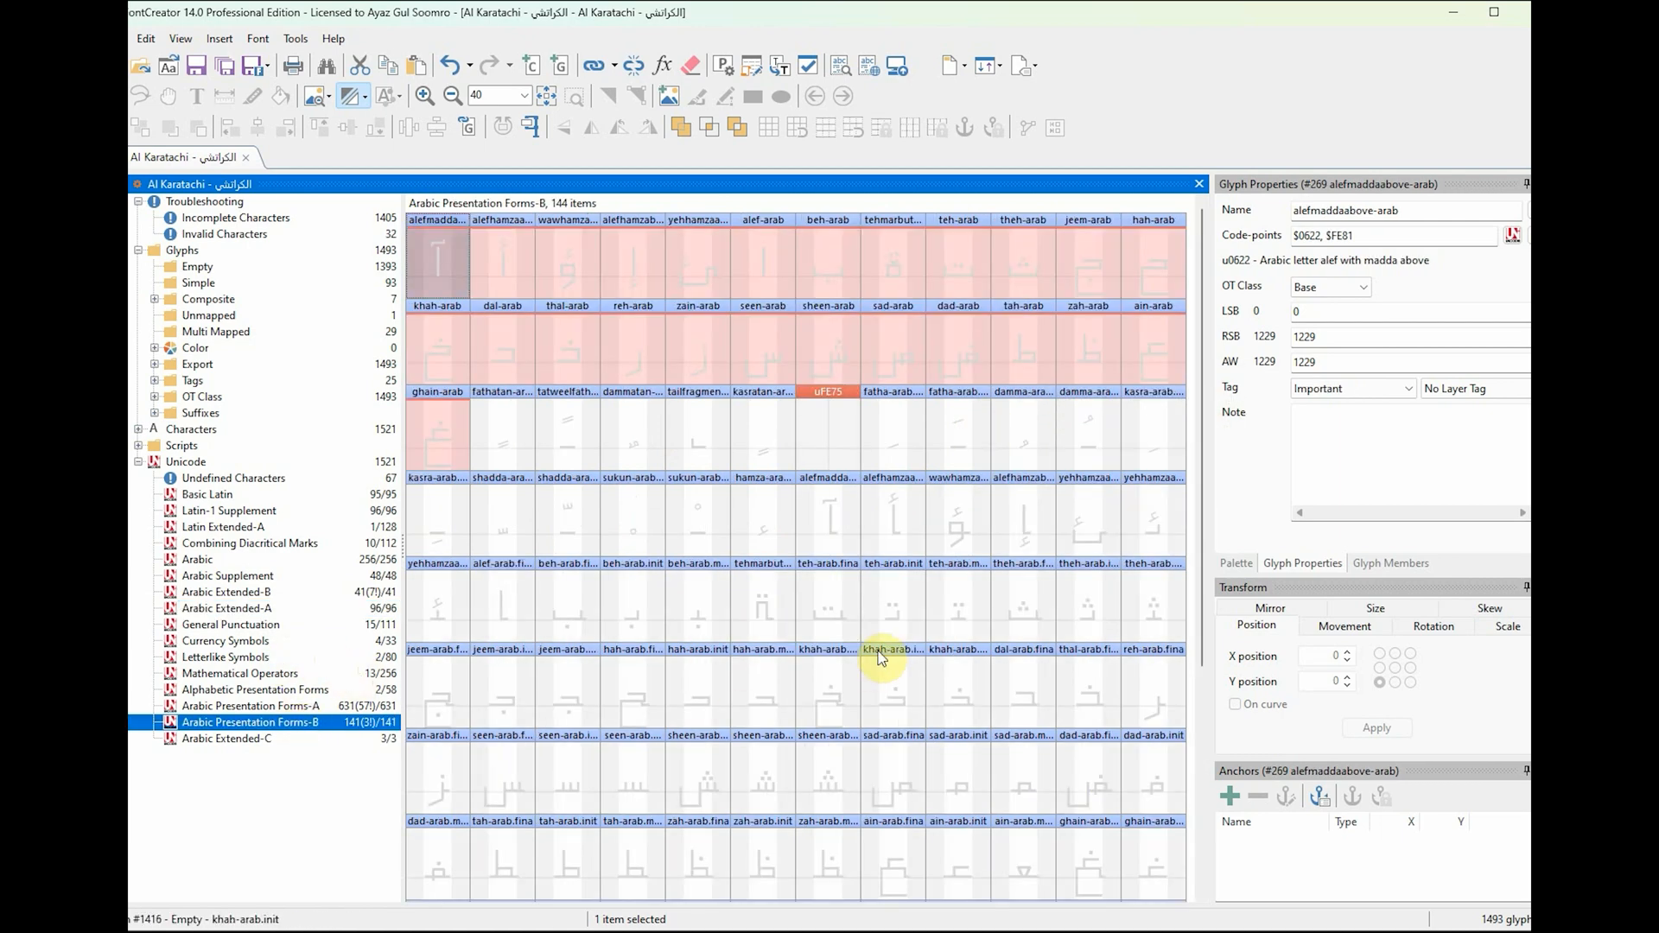
click(336, 707)
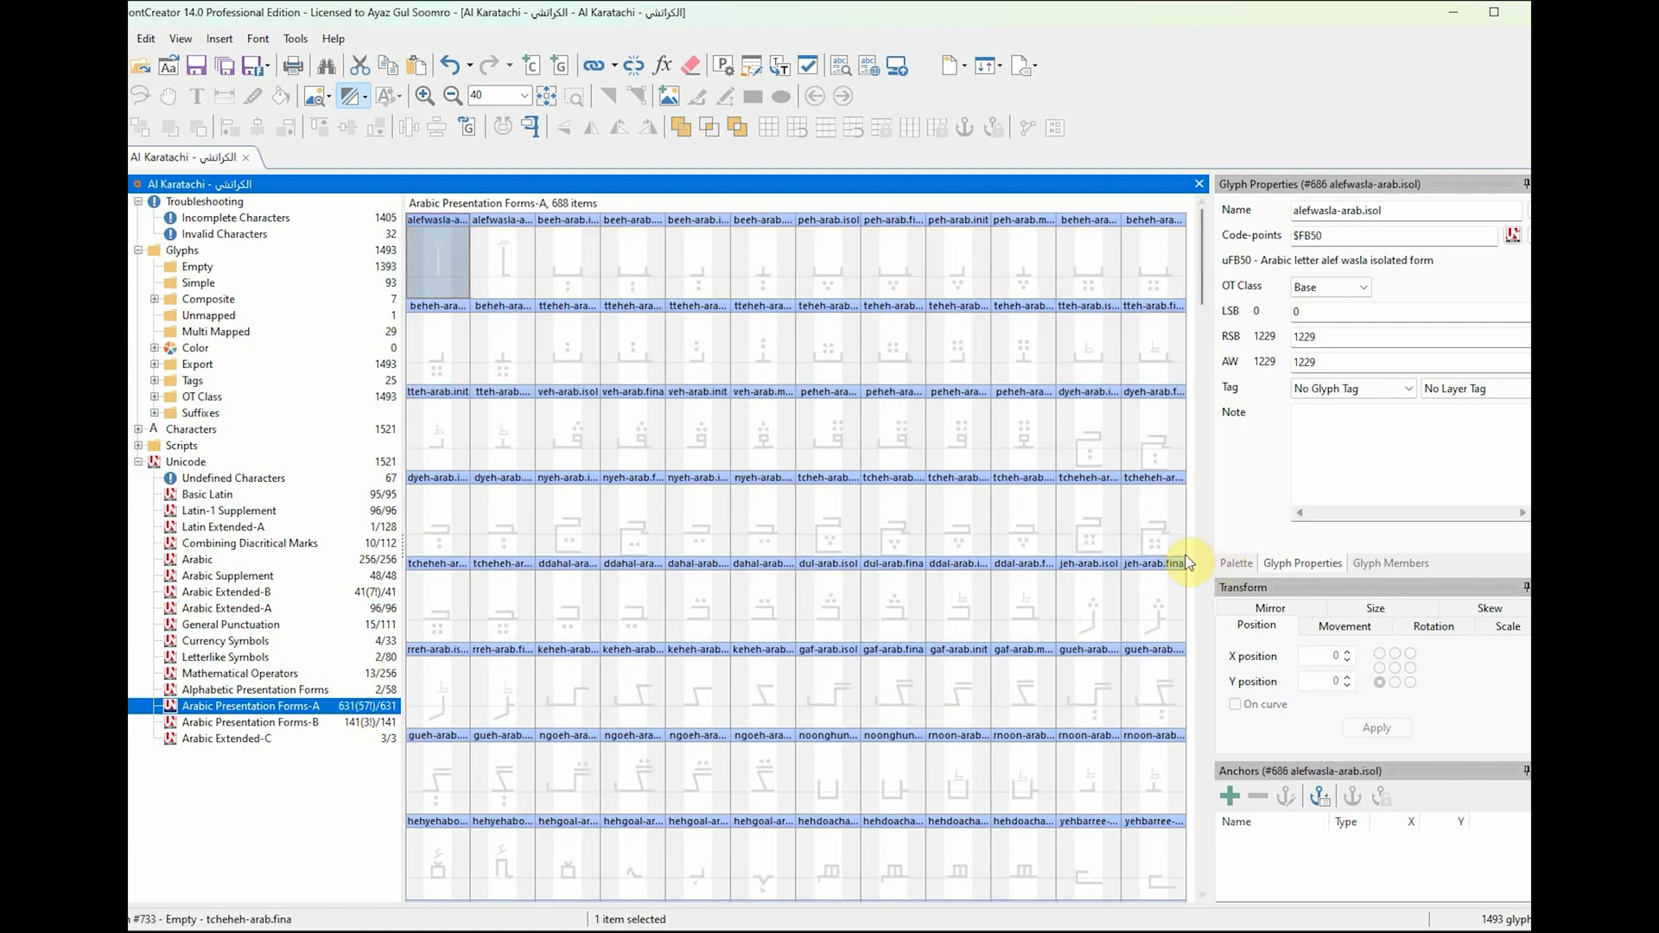
drag(1203, 259, 1210, 377)
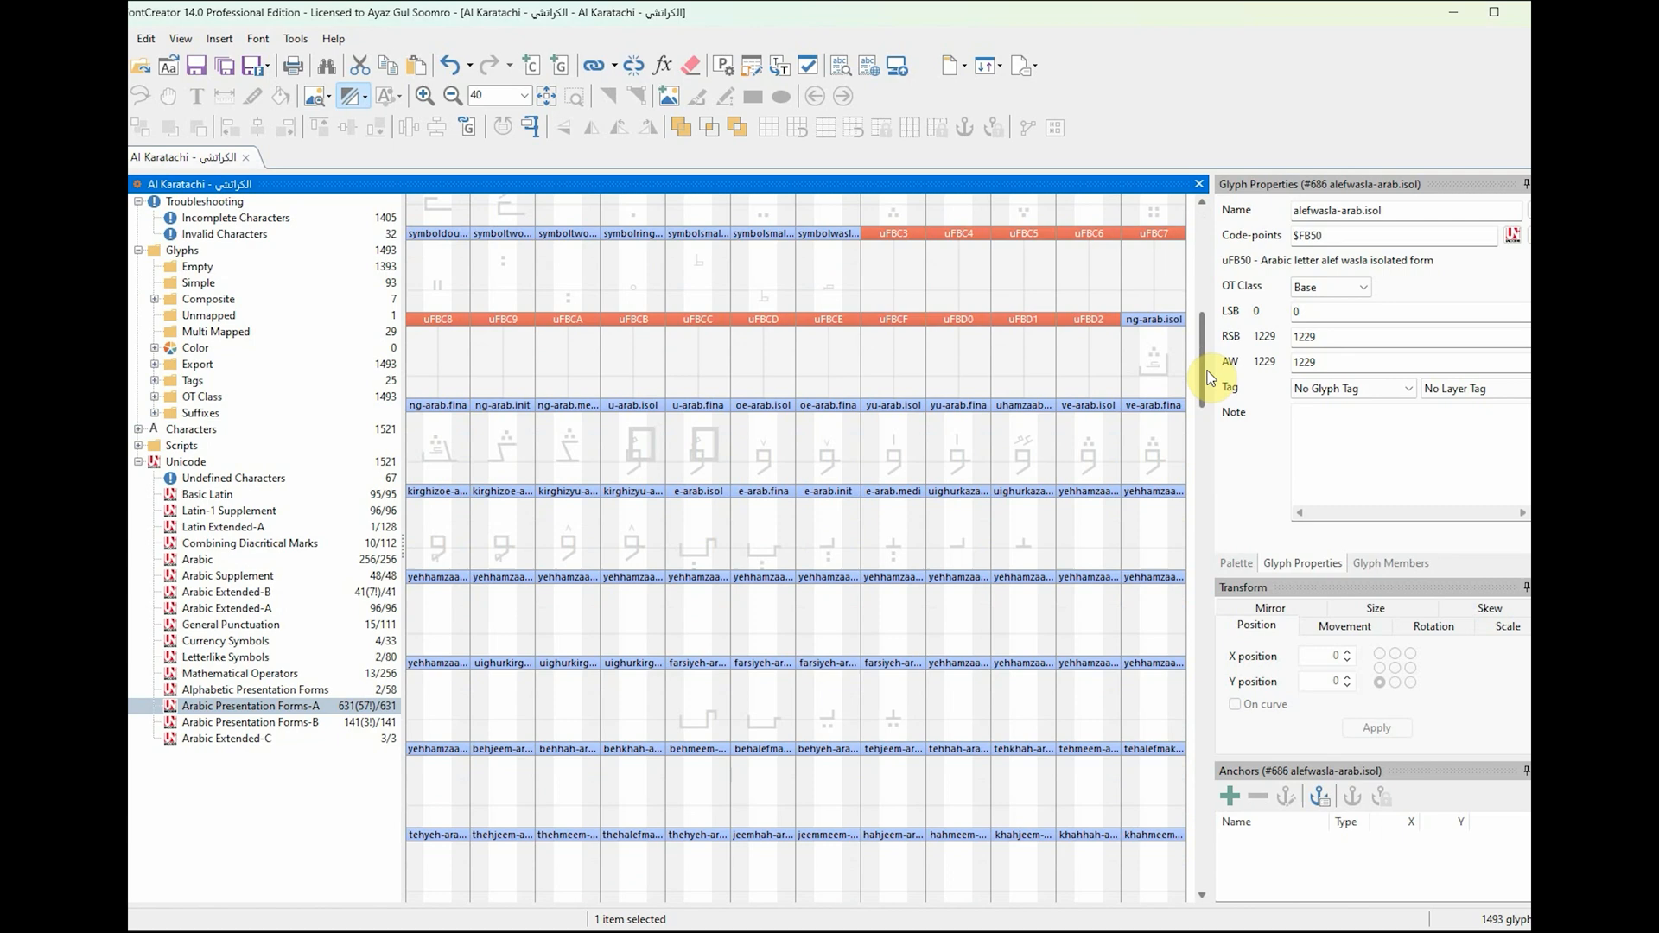
Step: Cut the isolated feh glyph to transfer only its code-point to feh-arab, and tag feh-arab as Important
click(198, 559)
scroll(1199, 411, down, 1)
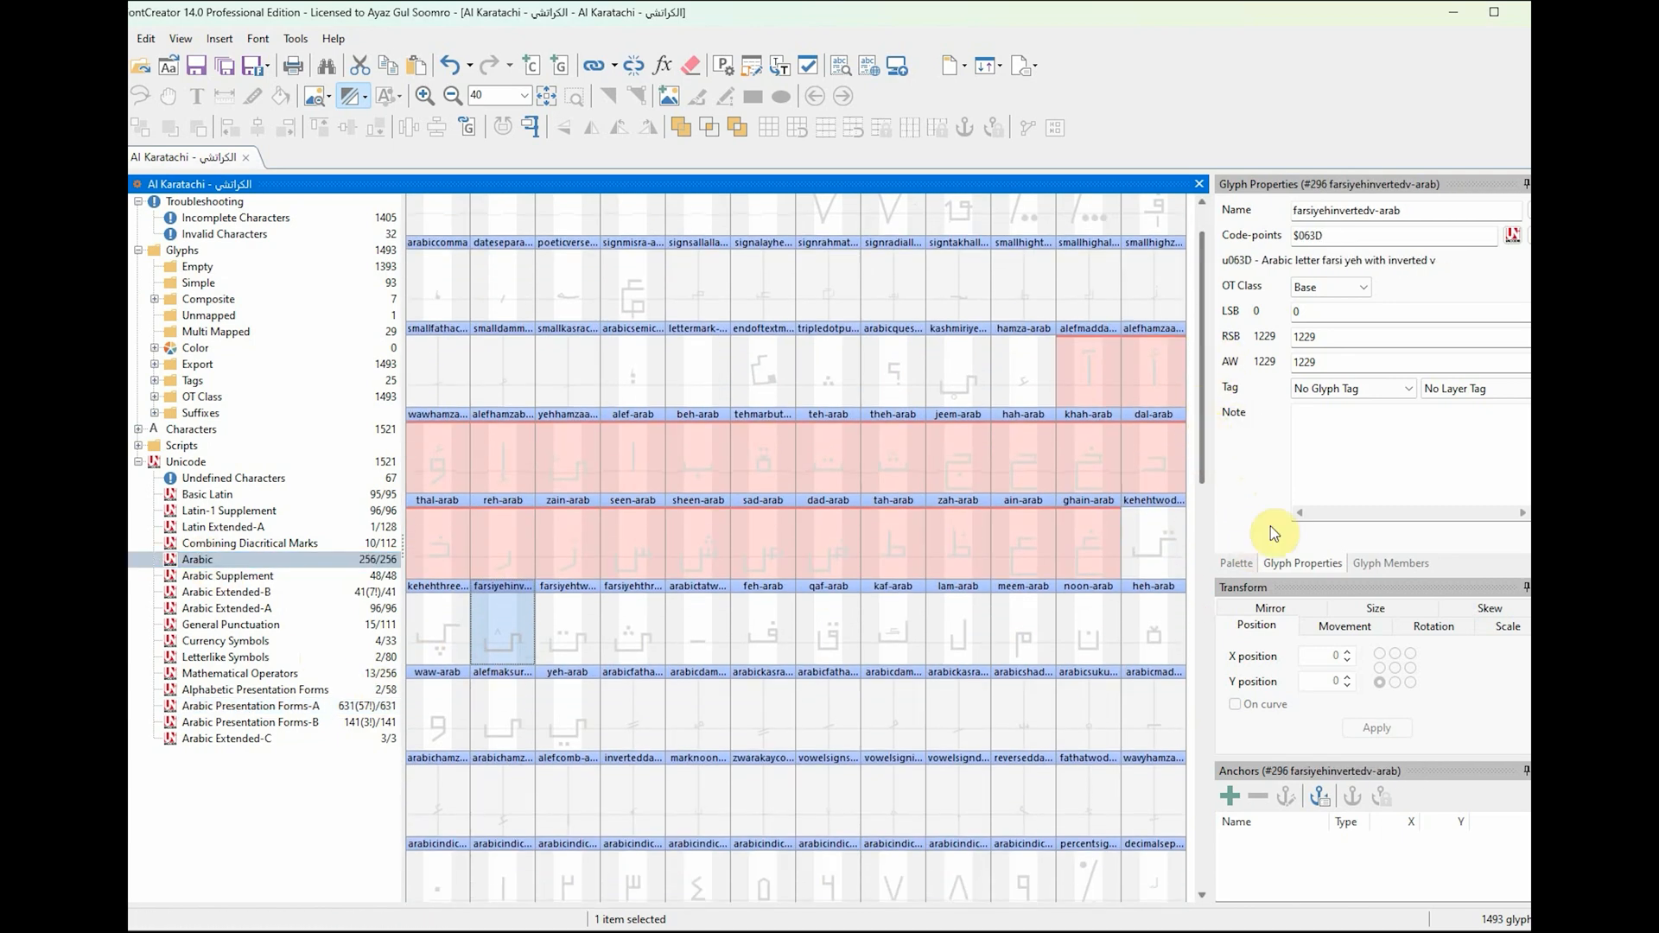
click(764, 634)
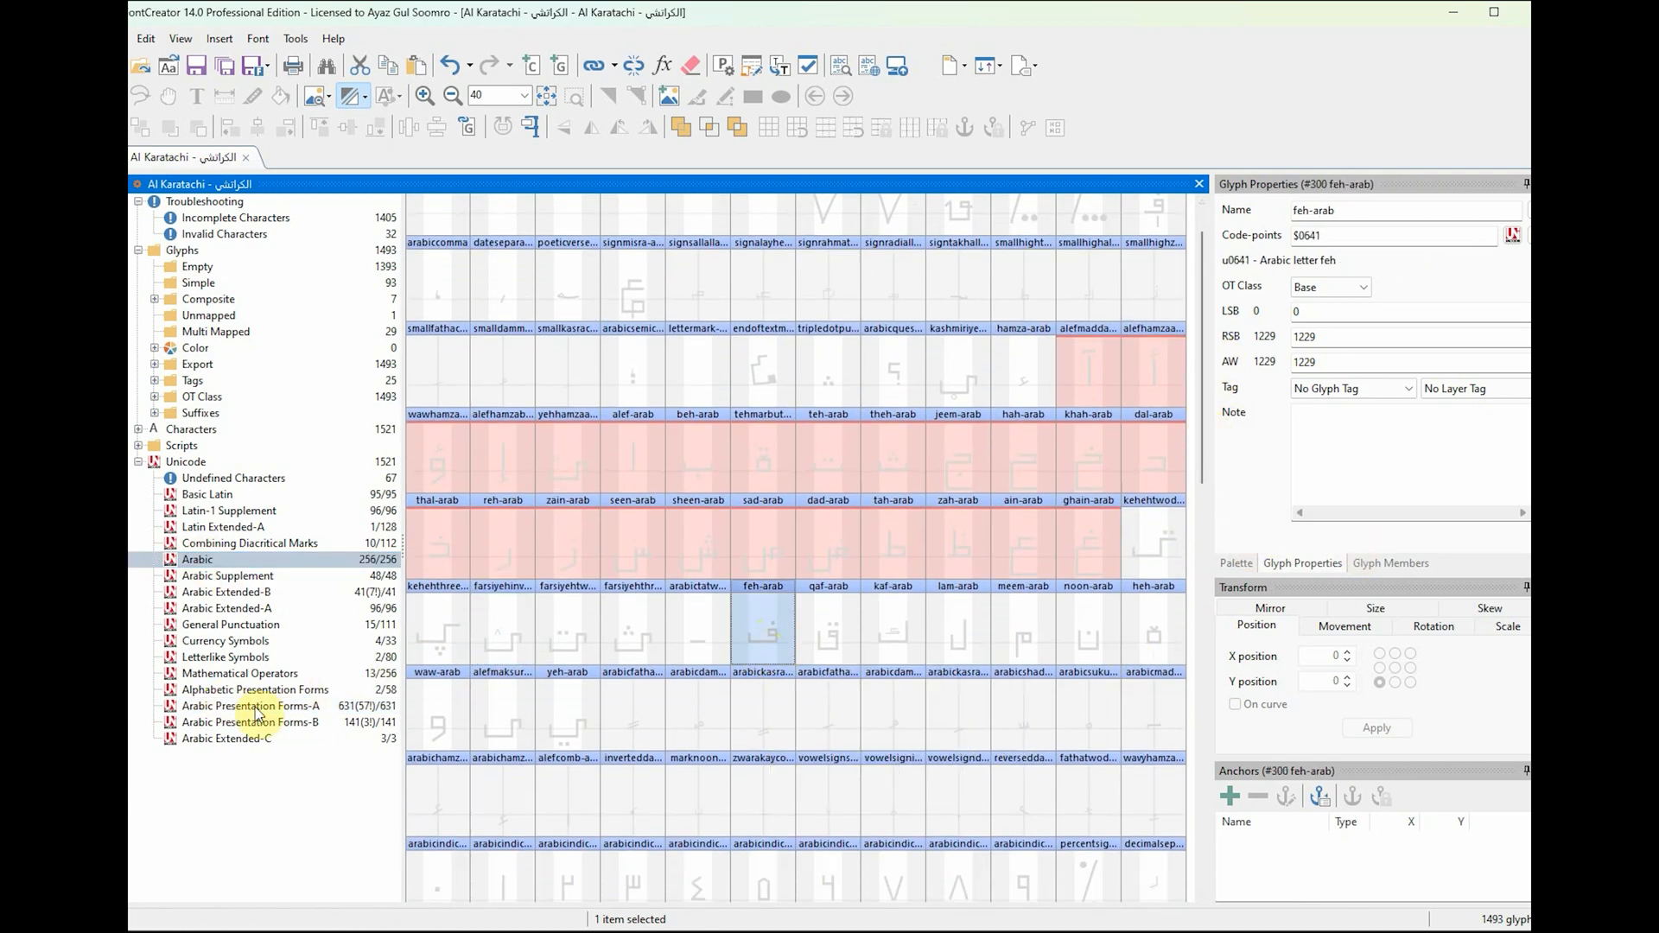
click(311, 722)
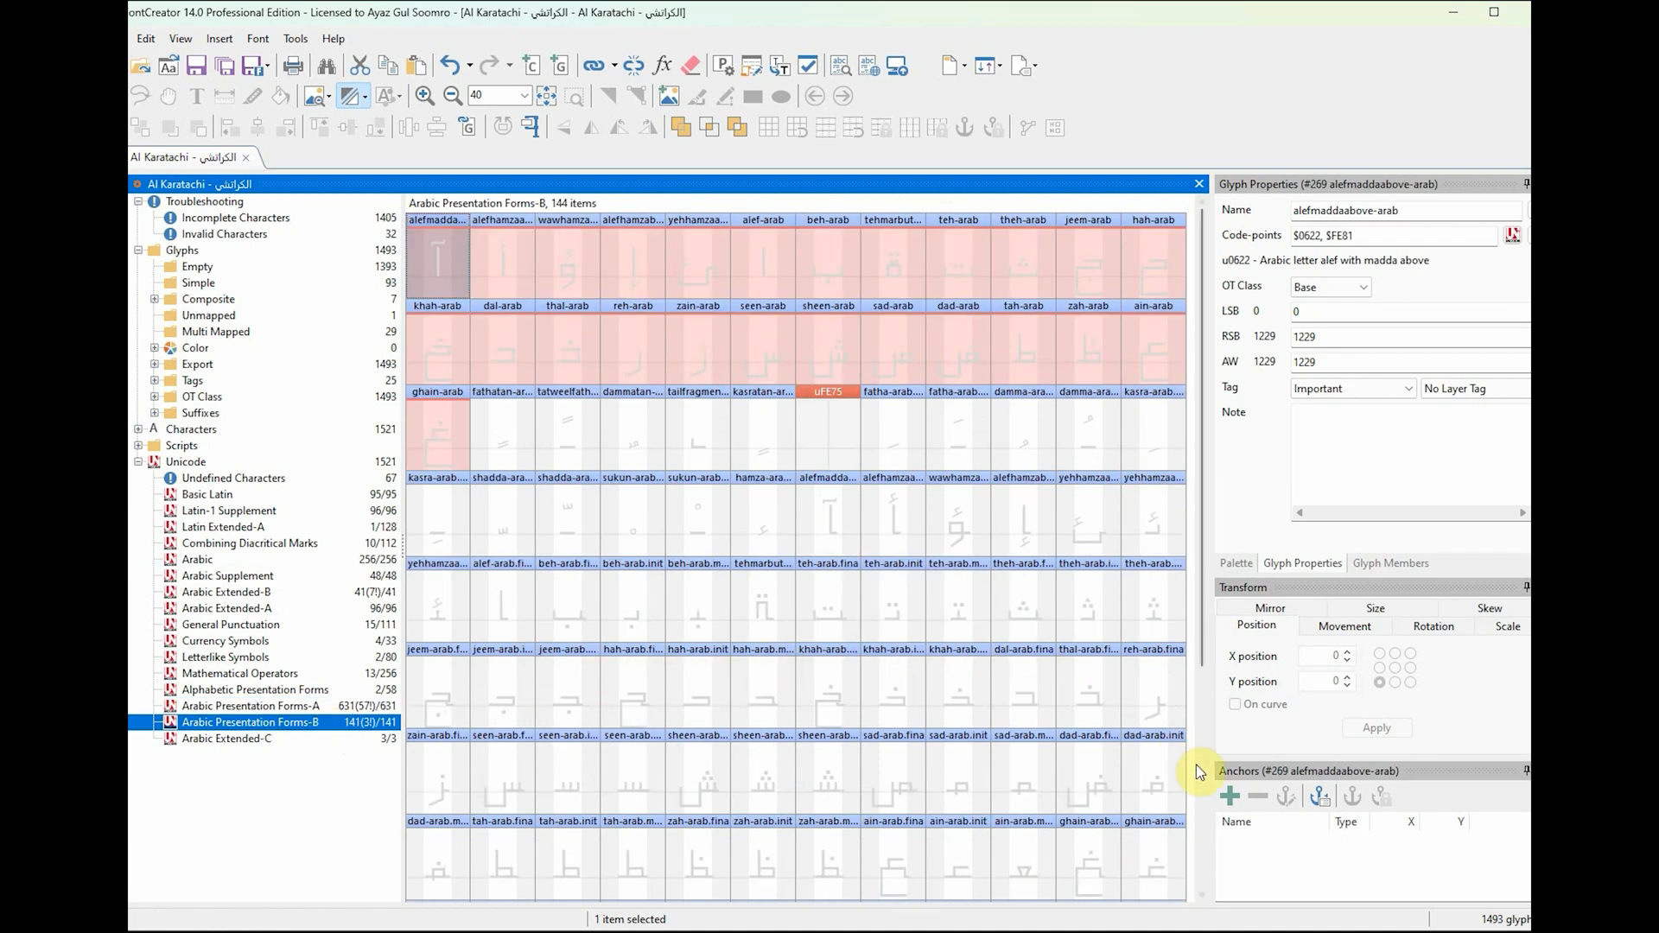
scroll(1195, 765, down, 4)
click(512, 632)
key(Delete)
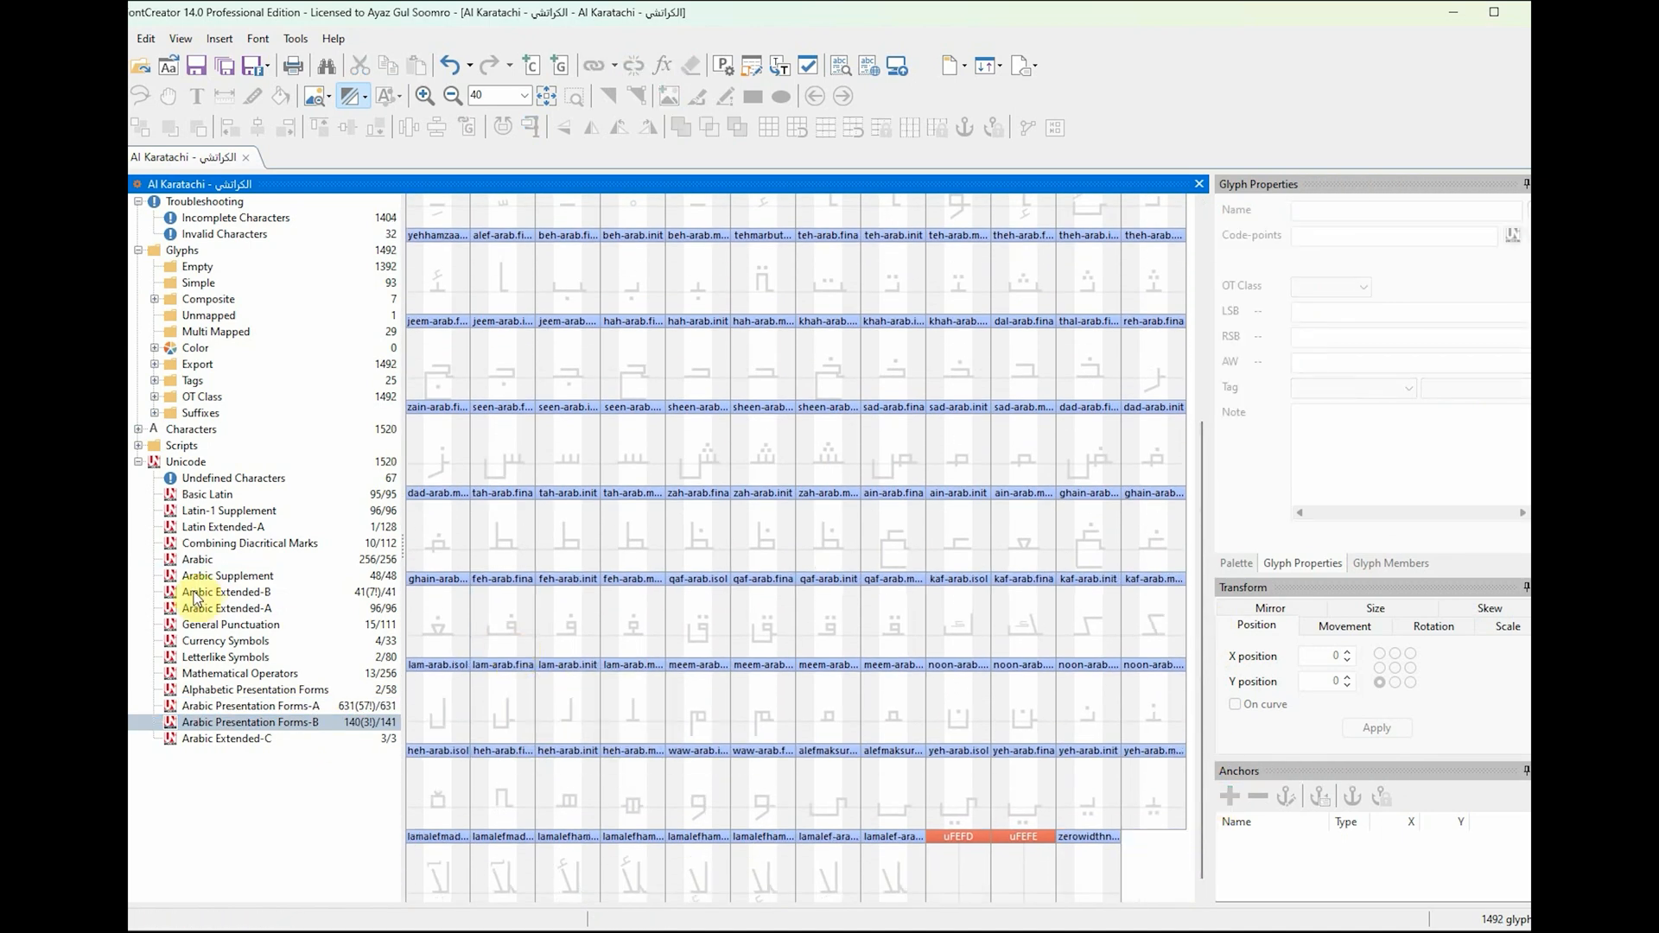
click(197, 559)
click(765, 700)
key(ctrl+shift+v)
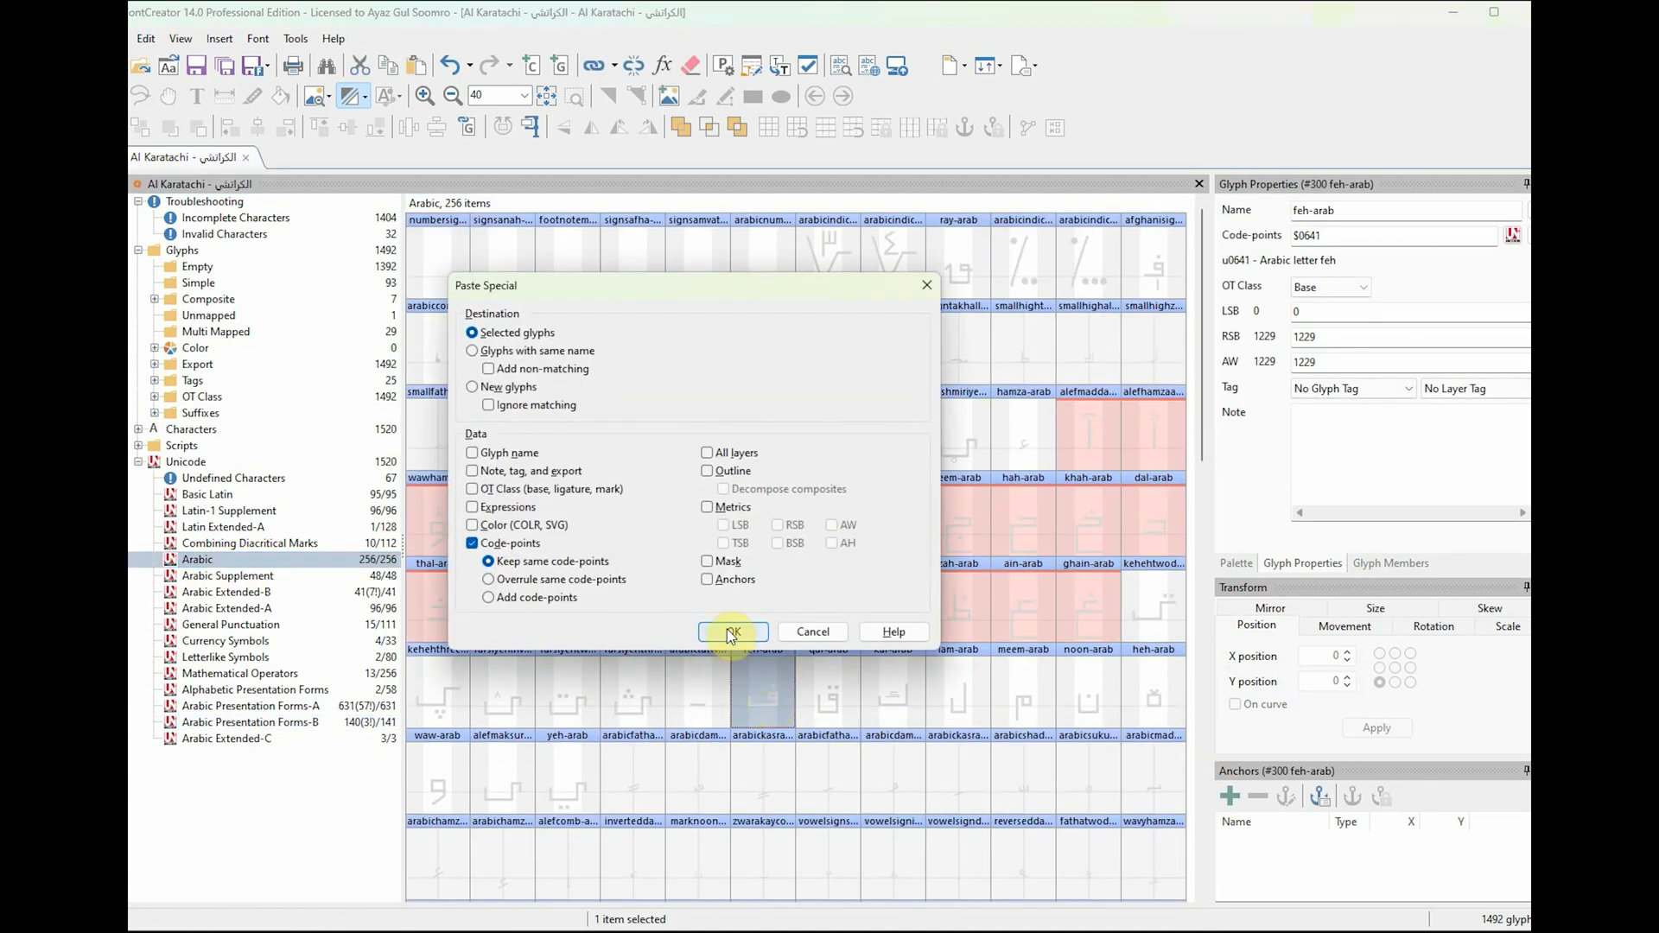
click(730, 632)
key(ctrl+1)
Step: Cut the isolated qaf glyph to transfer only its code-point to qaf-arab, and tag qaf-arab as Important
click(290, 722)
scroll(1096, 744, down, 4)
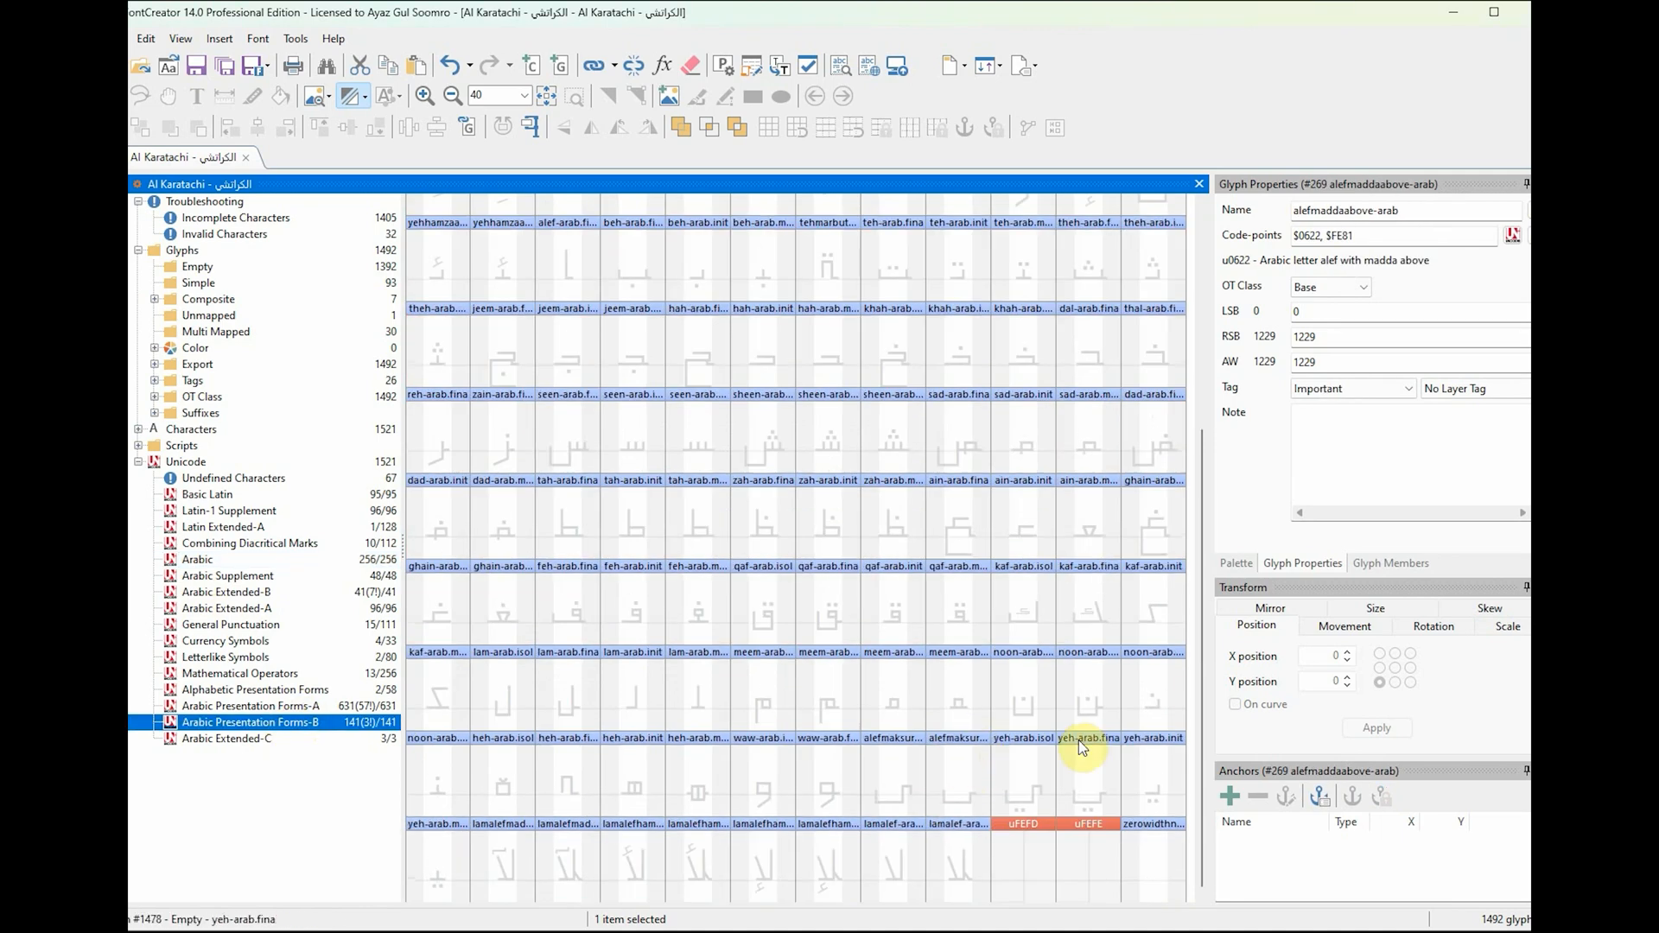
click(765, 635)
key(Delete)
click(197, 559)
click(830, 707)
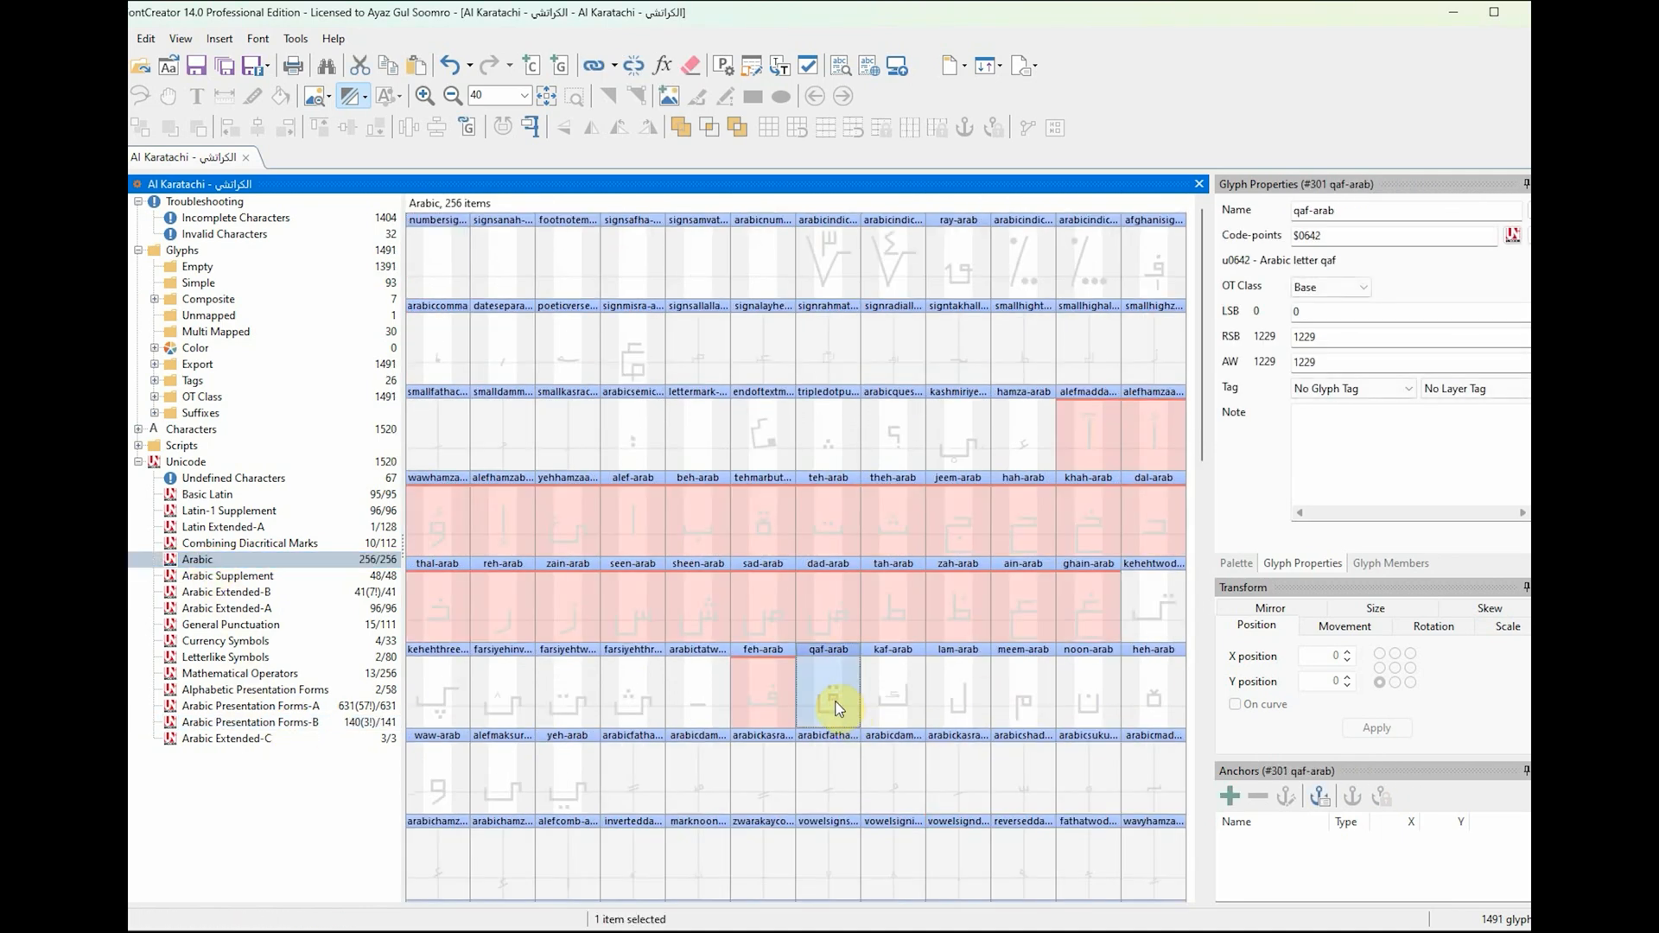
key(ctrl+shift+v)
key(Return)
key(ctrl+1)
Step: Cut the isolated kaf glyph to transfer only its code-point $FED9 to kaf-arab, and tag kaf-arab as Important
click(918, 705)
click(380, 724)
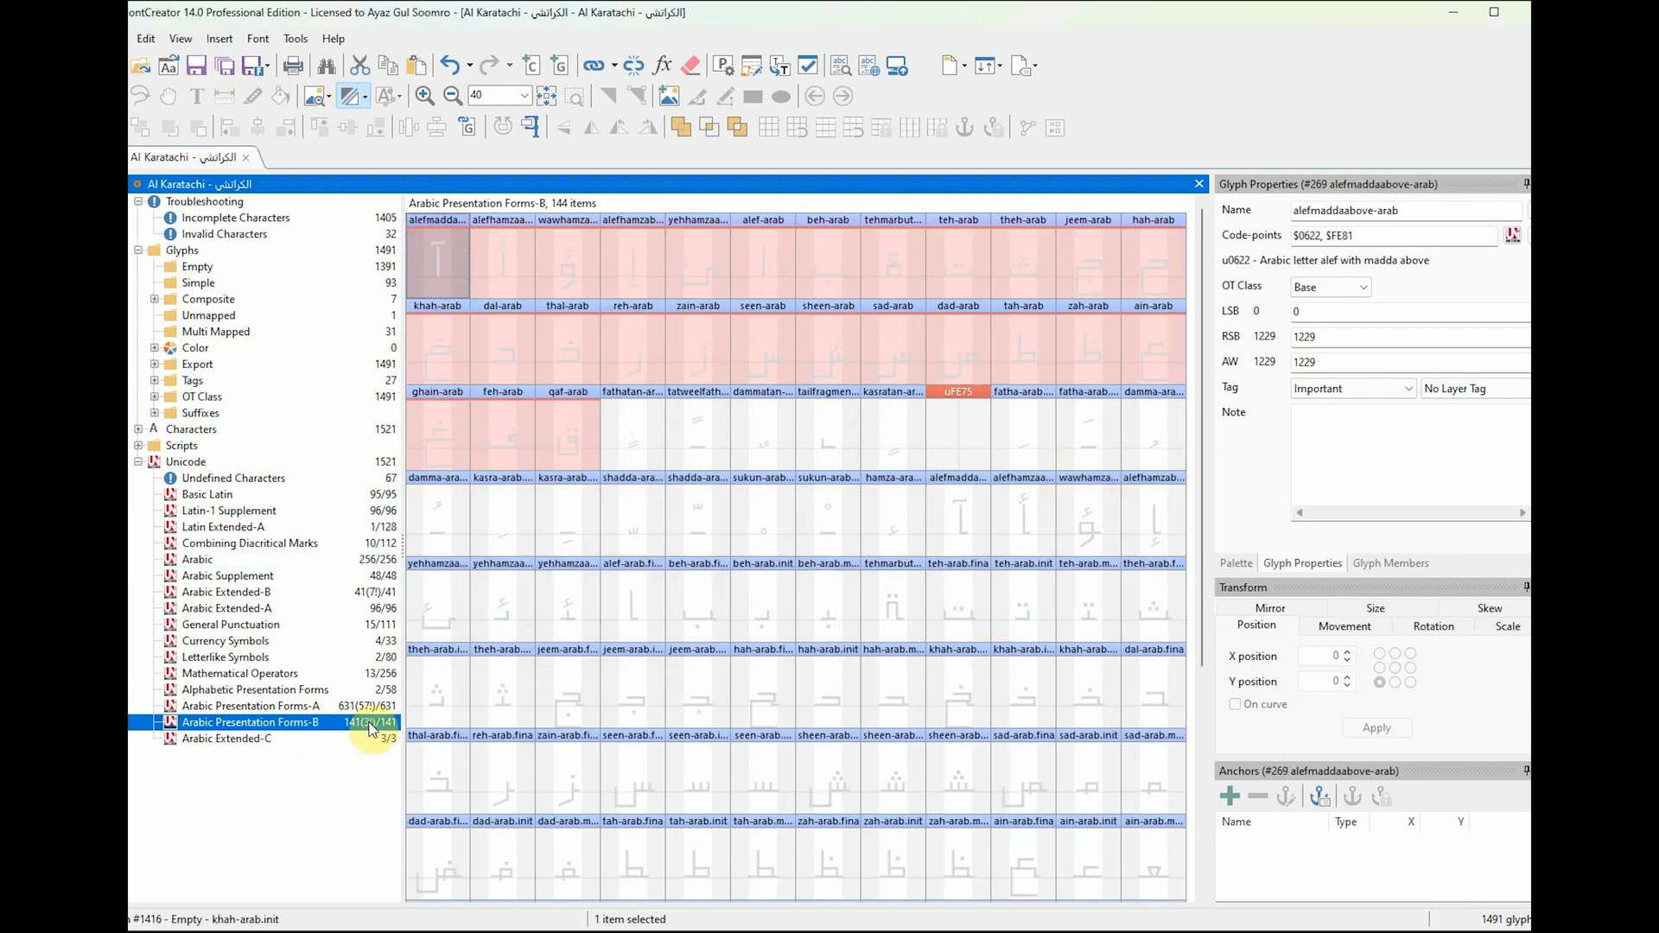
scroll(667, 722, down, 4)
click(1032, 631)
key(ctrl+x)
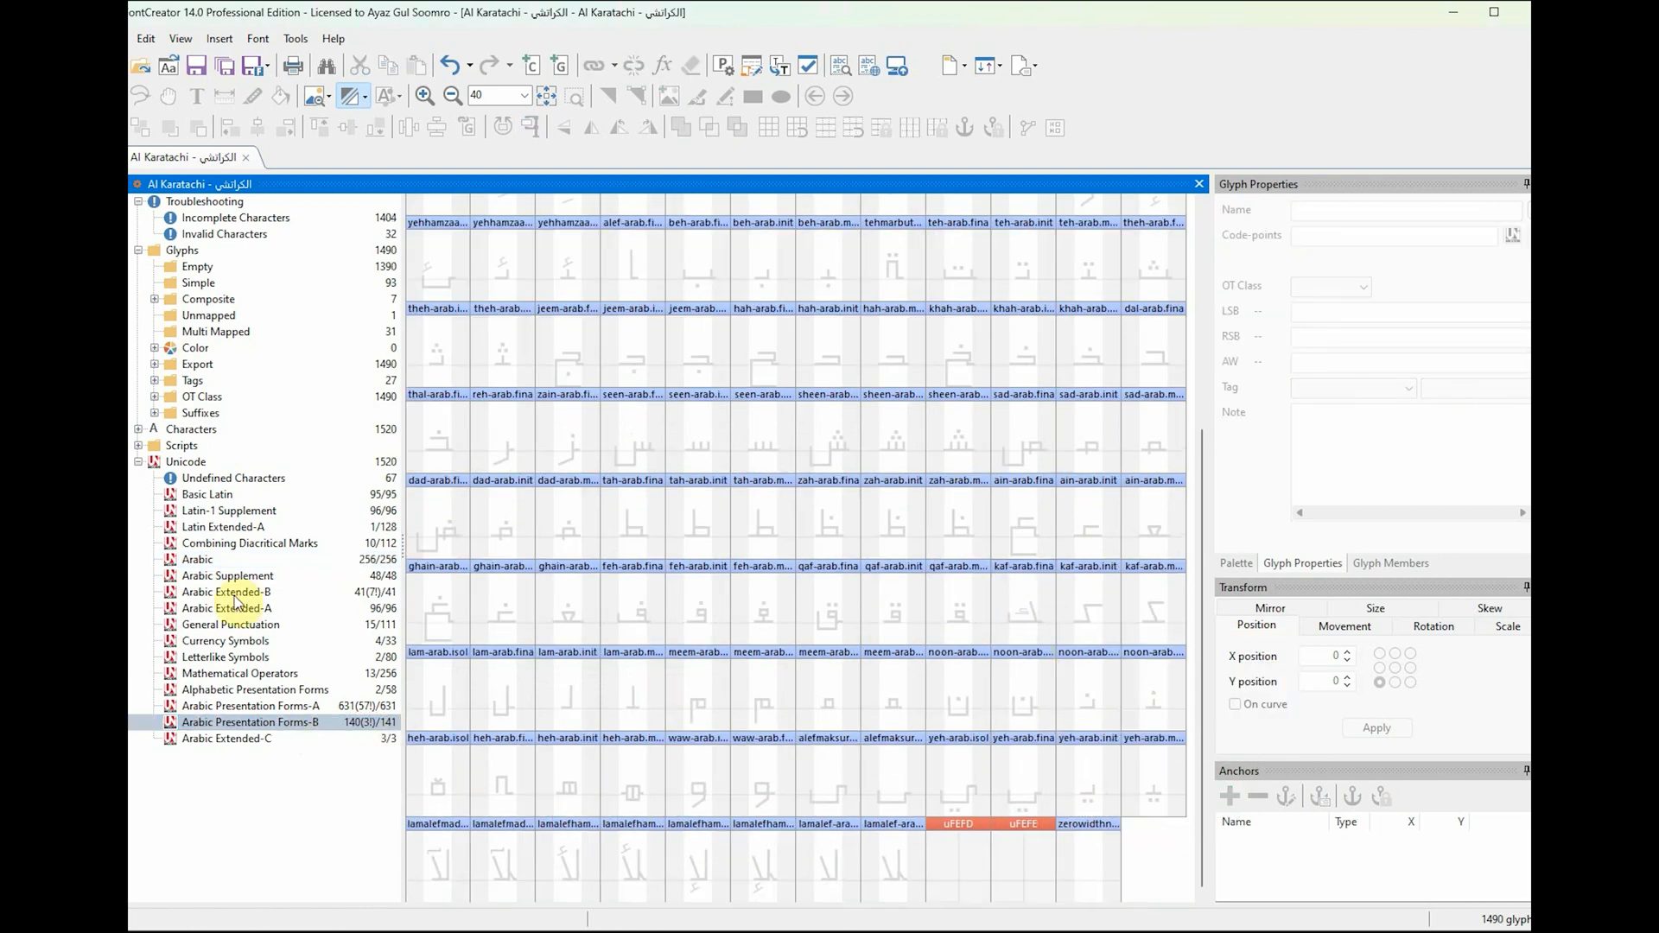
click(214, 565)
click(901, 702)
key(ctrl+shift+v)
key(Return)
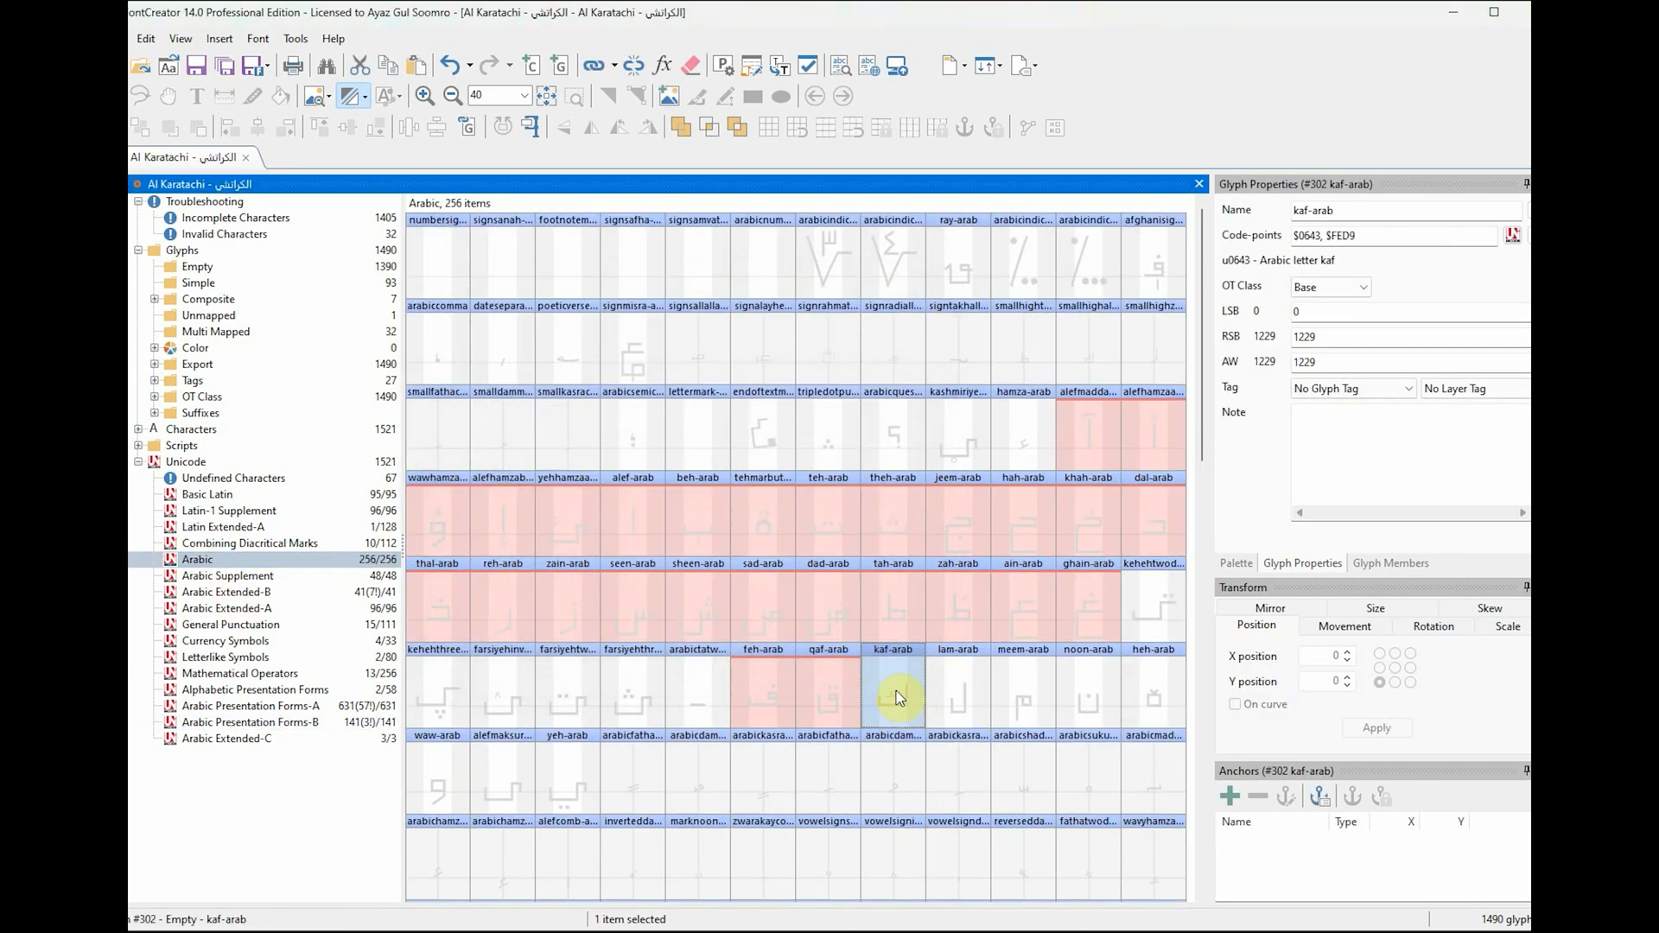
Step: Cut the isolated lam glyph to transfer only its code-point $FEDD to lam-arab, and tag lam-arab as Important
click(372, 724)
scroll(1154, 691, down, 4)
click(504, 717)
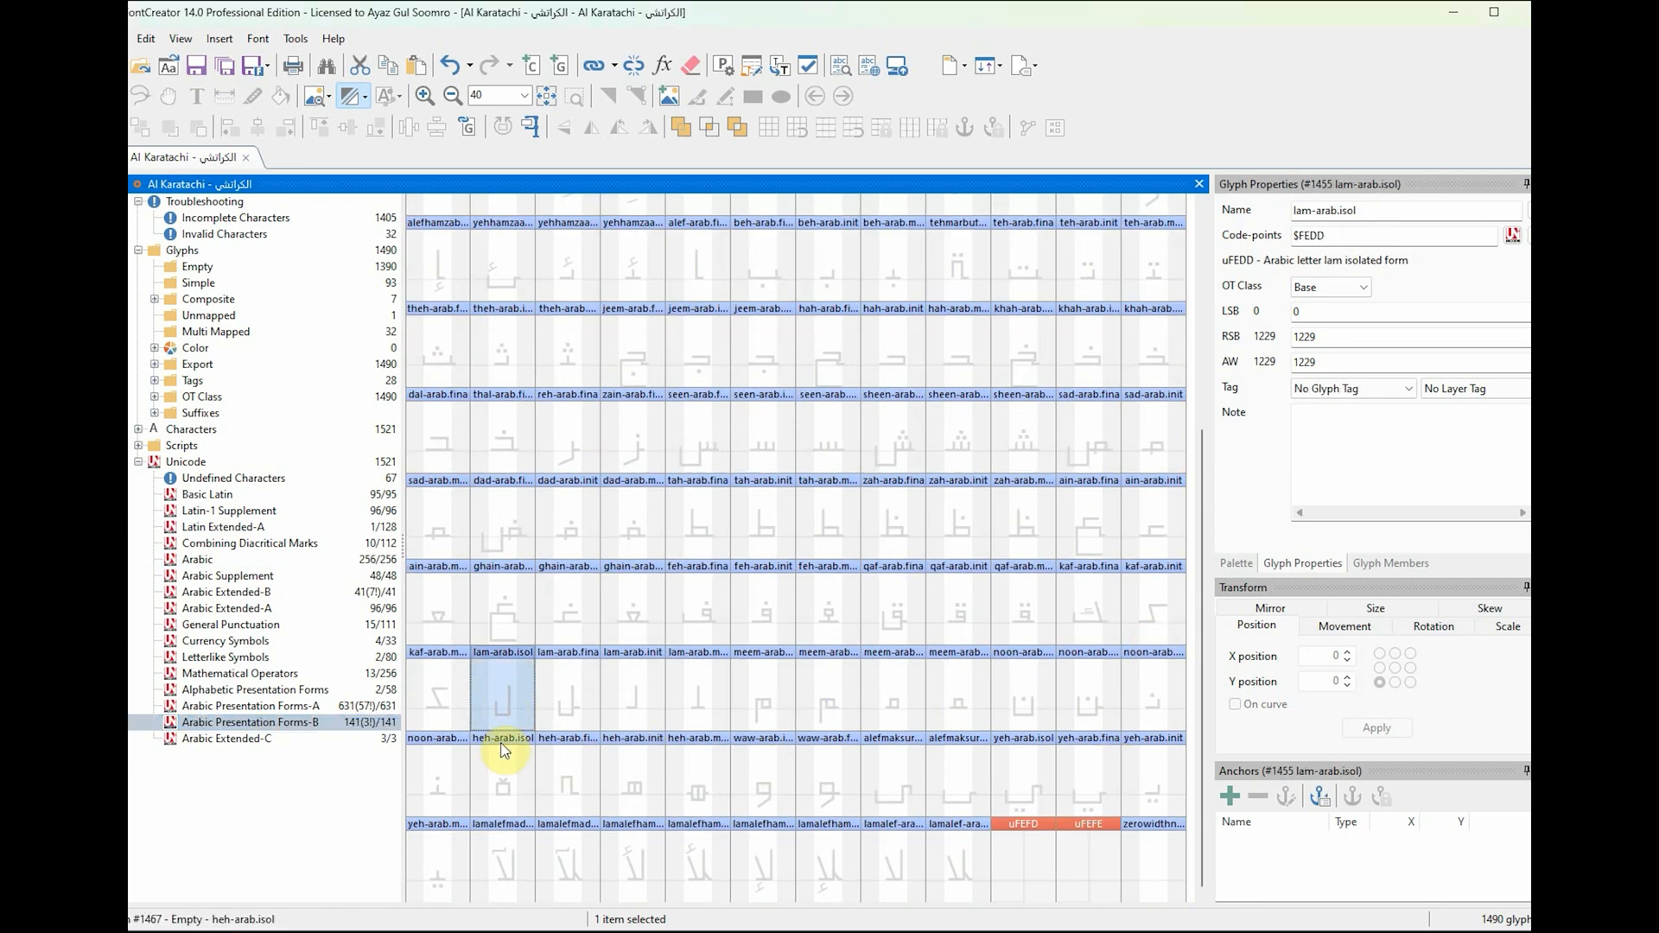
key(ctrl+x)
click(207, 560)
click(957, 702)
key(ctrl+shift+v)
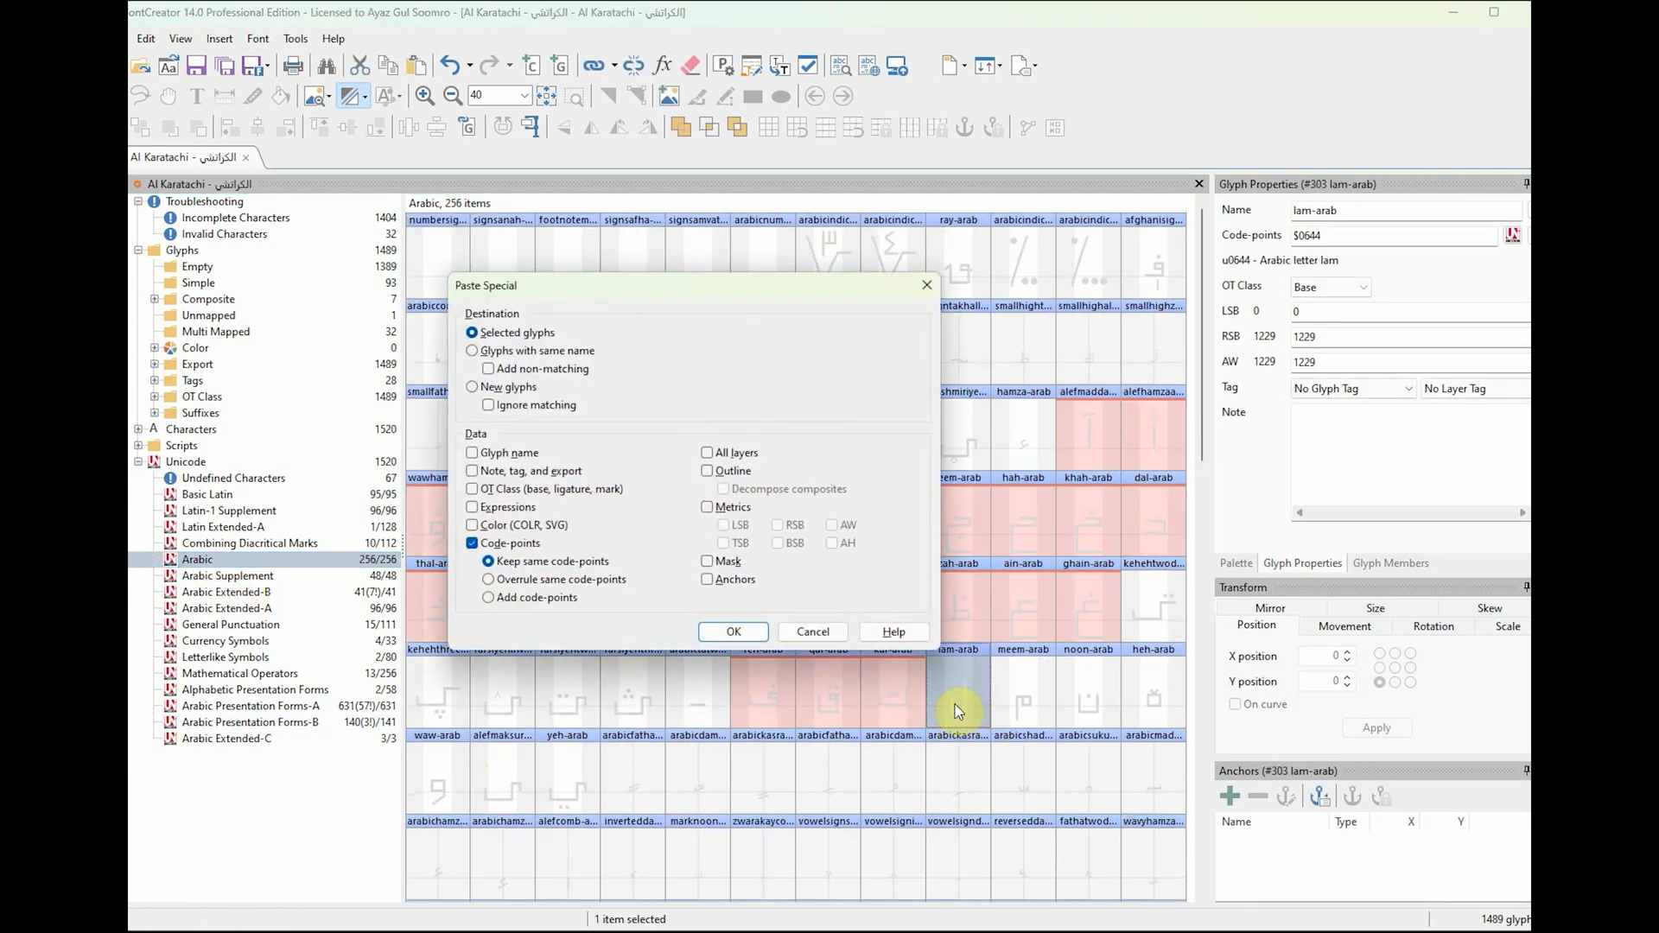
key(Return)
Step: Cut the isolated meem glyph to transfer only its code-point to meem-arab, and tag meem-arab as Important
click(314, 724)
scroll(777, 730, down, 5)
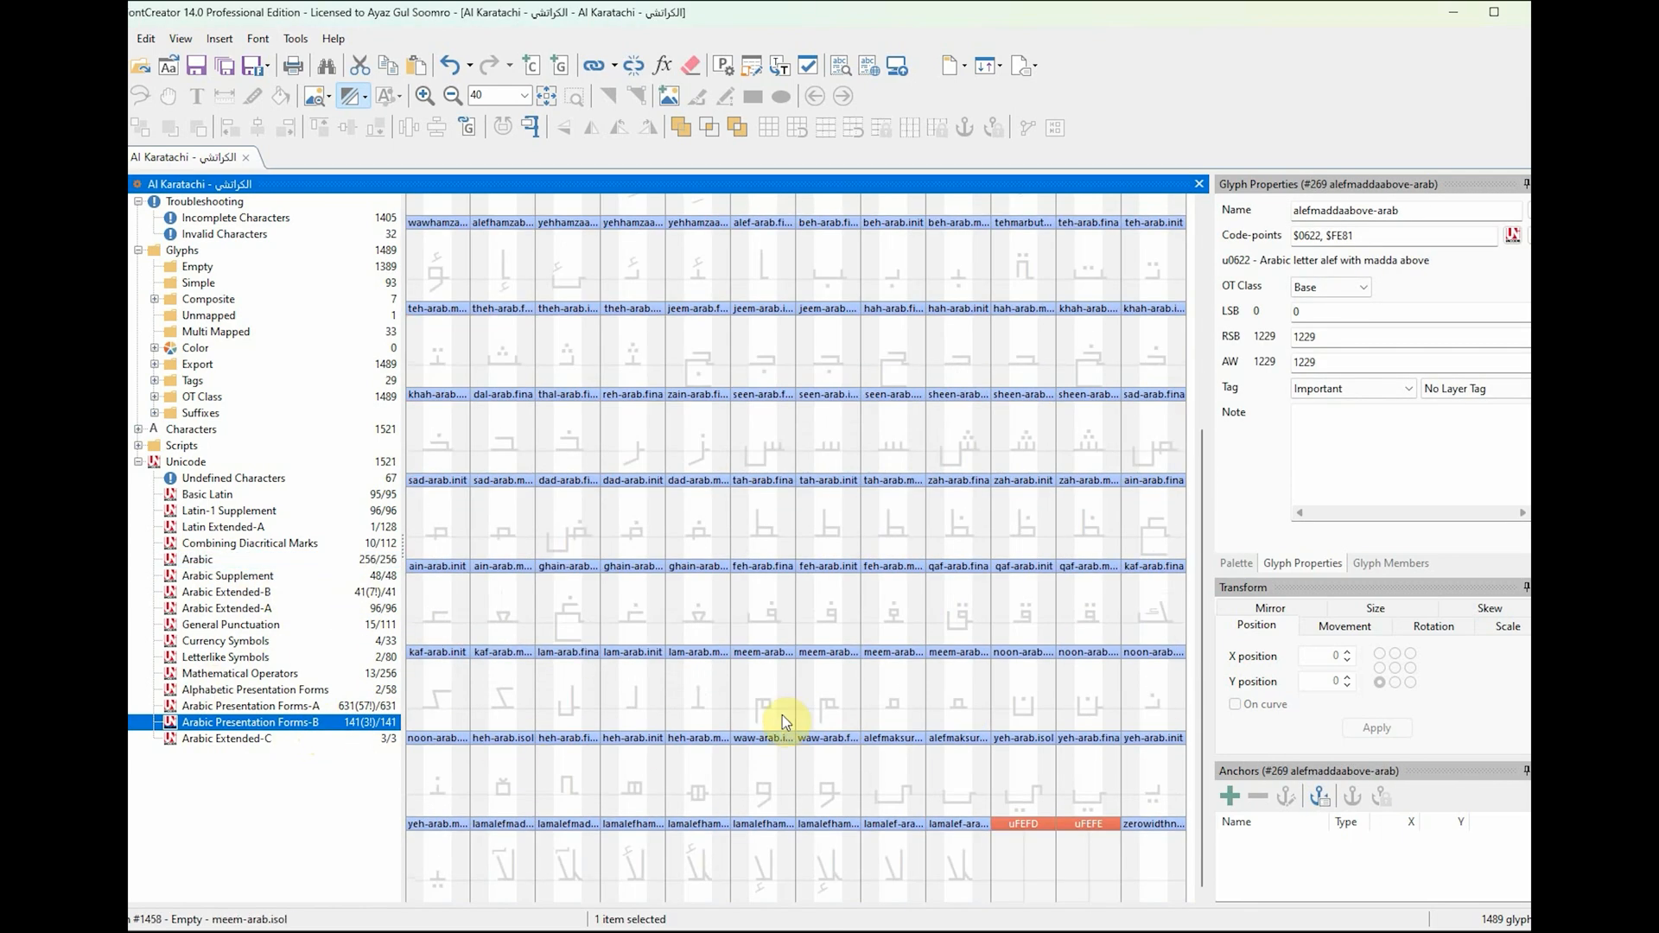
click(781, 714)
key(ctrl+x)
click(337, 560)
click(1028, 692)
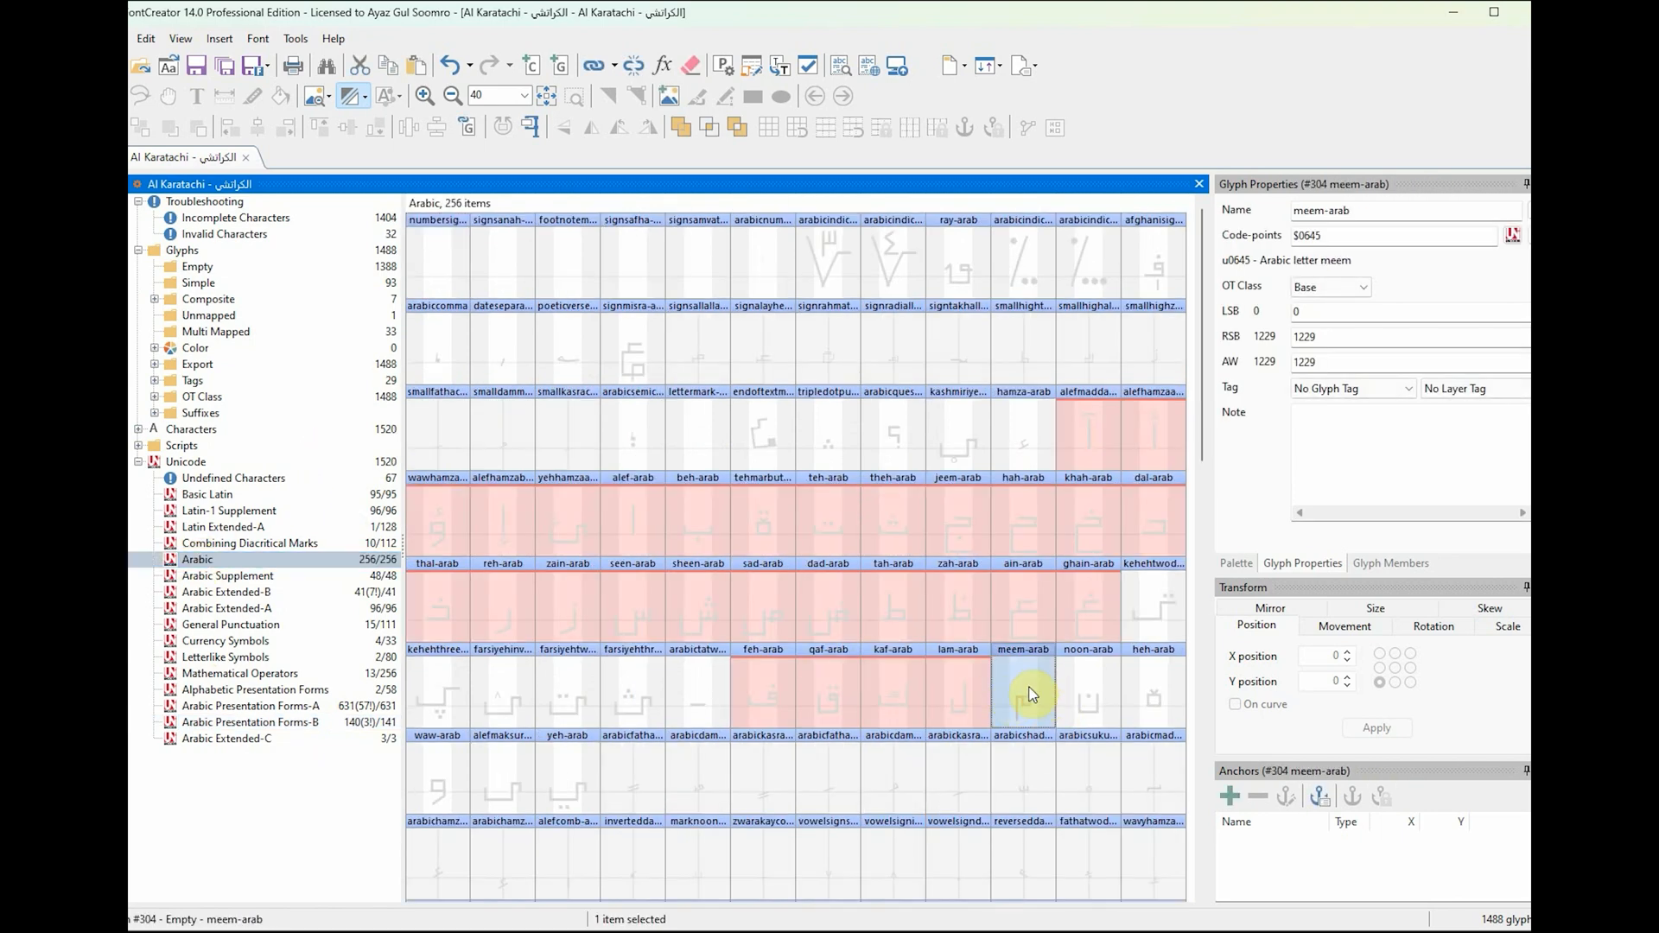
key(ctrl+shift+v)
key(Return)
Step: Cut the isolated noon glyph to transfer only its code-point to noon-arab, and tag noon-arab as Important
click(335, 724)
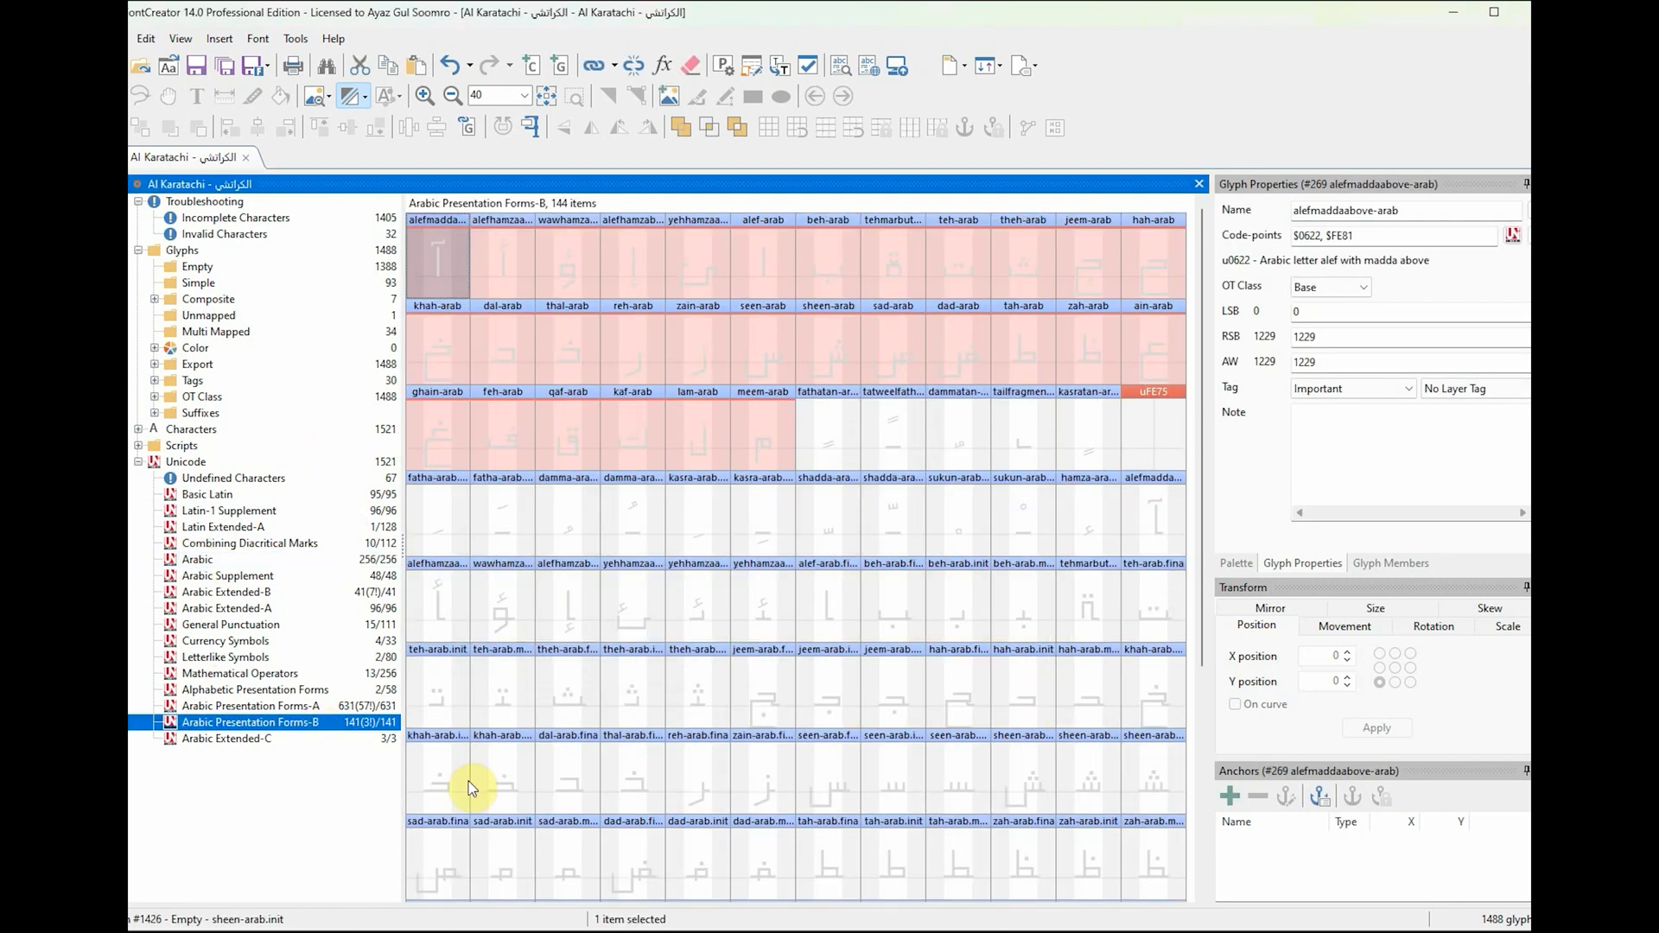
scroll(1034, 706, down, 3)
key(ctrl+x)
click(208, 560)
click(1088, 691)
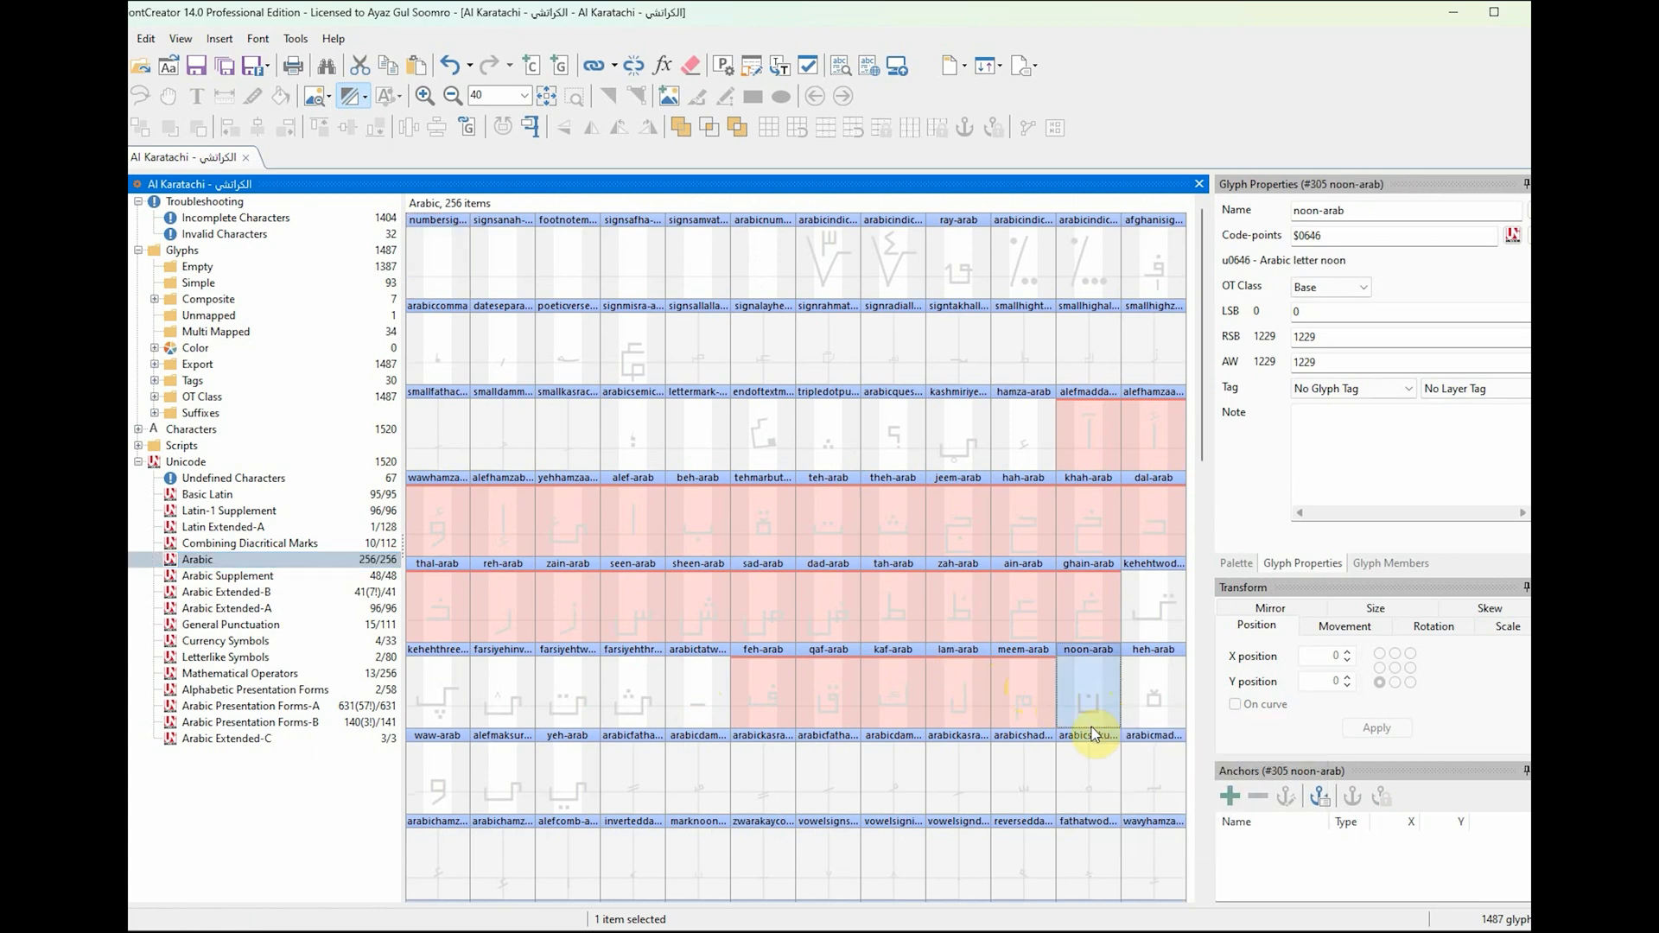
key(ctrl+shift+v)
click(750, 633)
key(ctrl+1)
Step: Cut the isolated heh glyph from Arabic Presentation Forms-B and transfer only its code-point $FEE9 to heh-arab
click(1154, 717)
click(307, 723)
scroll(1024, 731, down, 3)
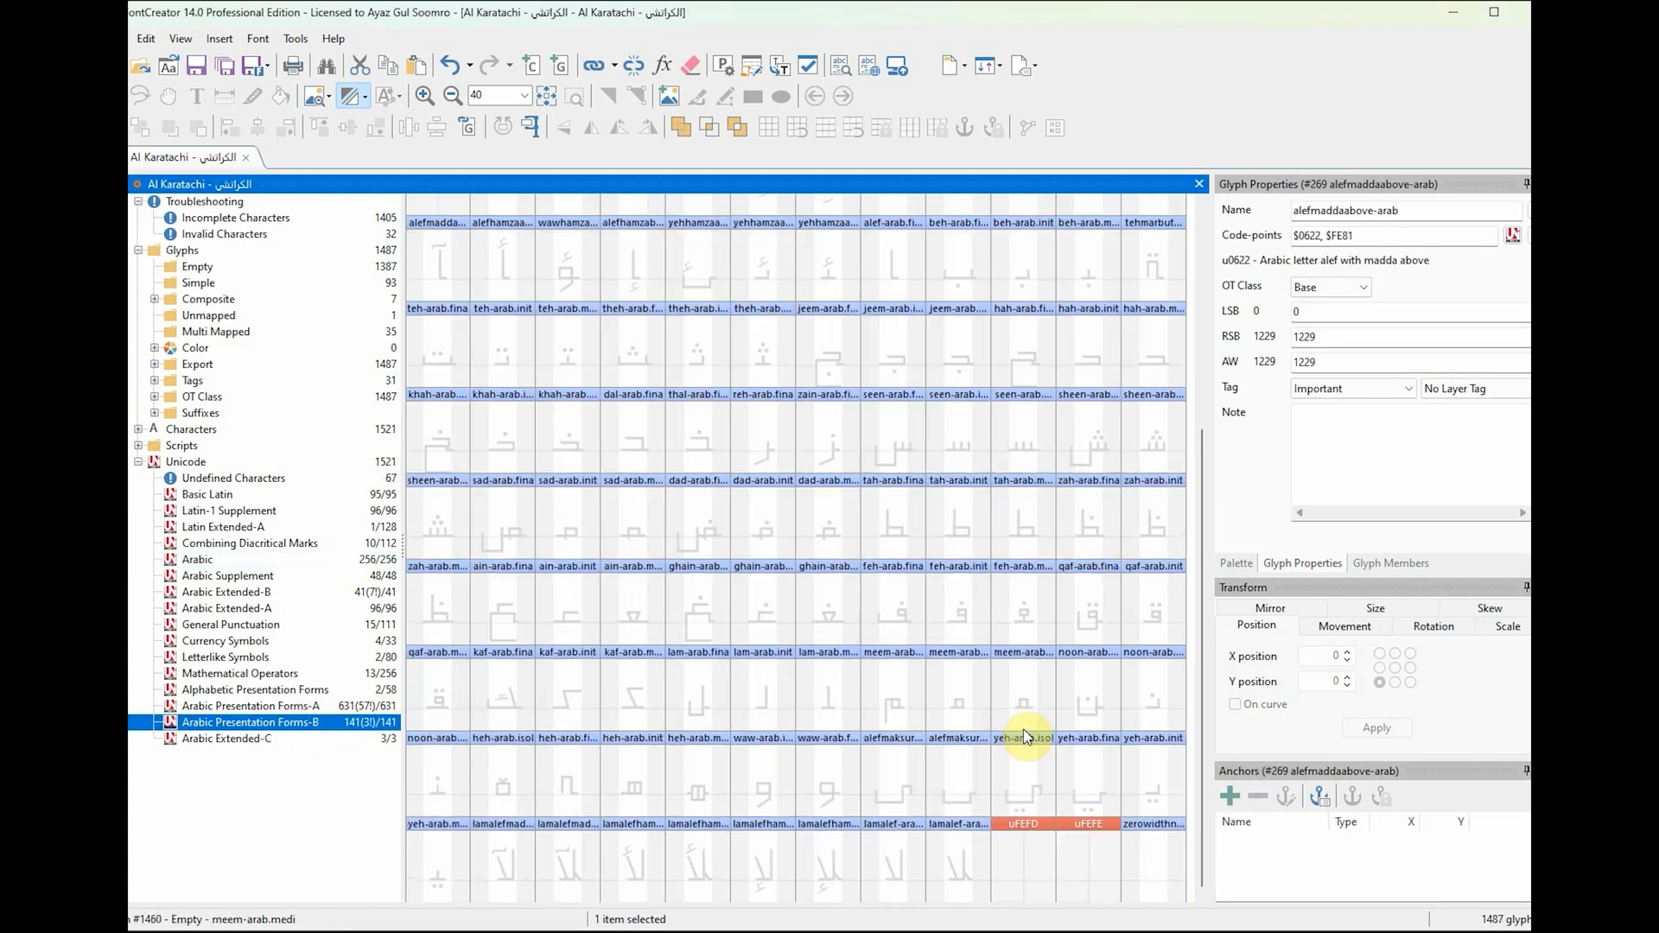
click(506, 786)
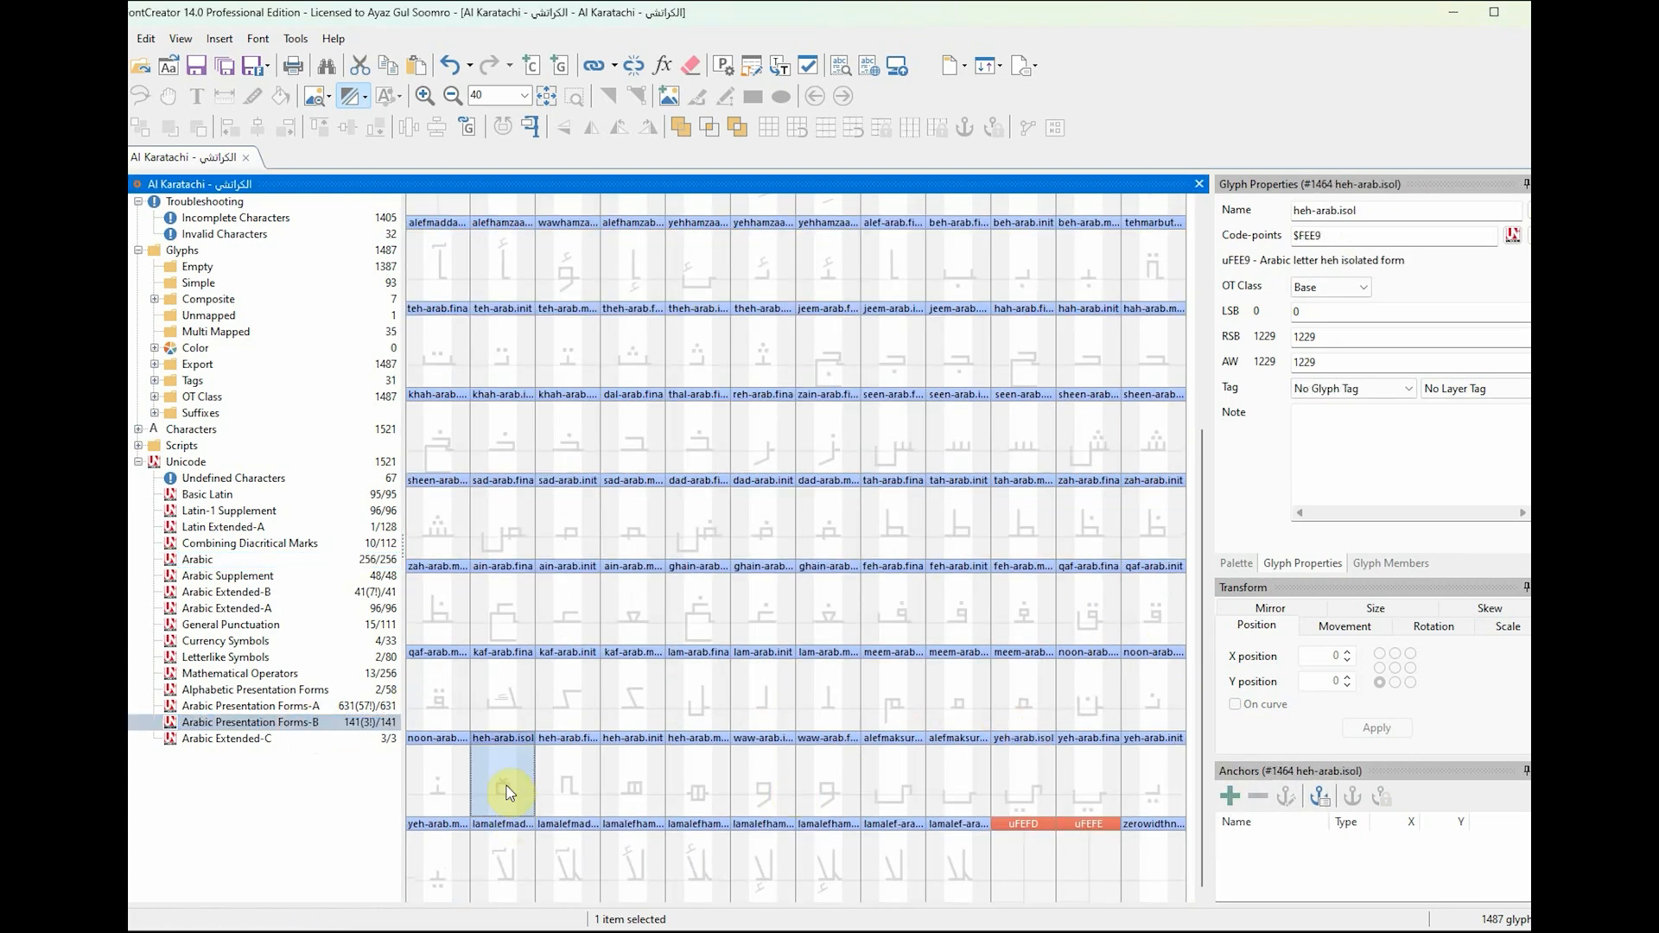
key(ctrl+x)
click(197, 560)
click(1155, 704)
key(ctrl+shift+v)
key(Return)
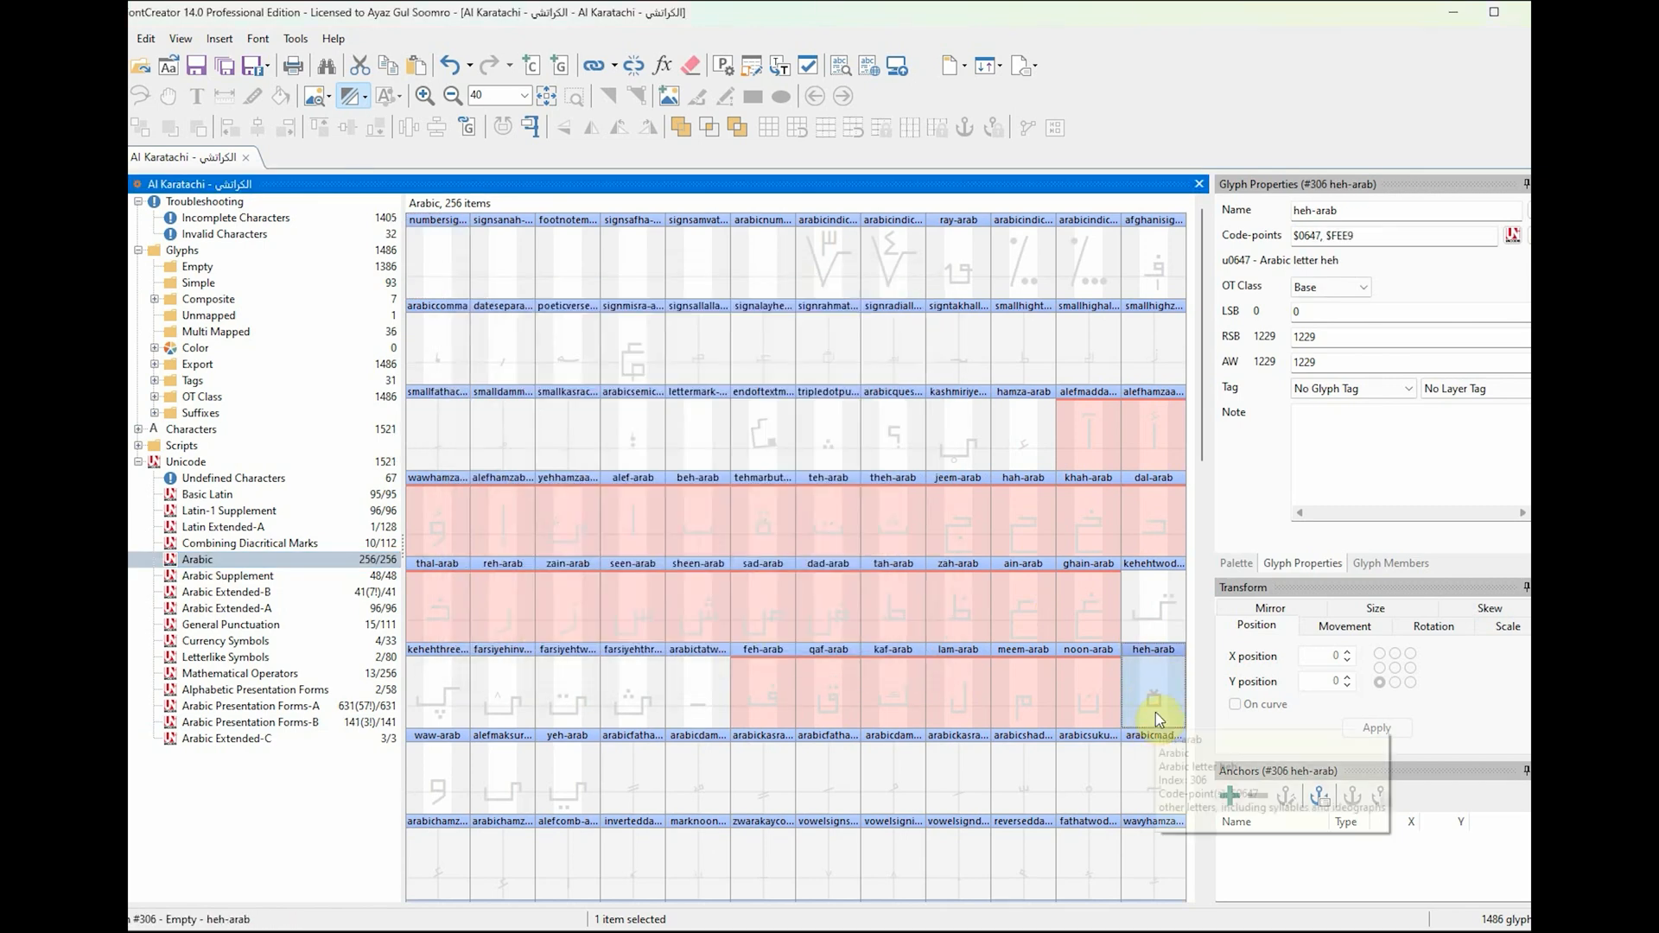
Step: Tag heh-arab as Important and check its assigned code-points
key(ctrl+1)
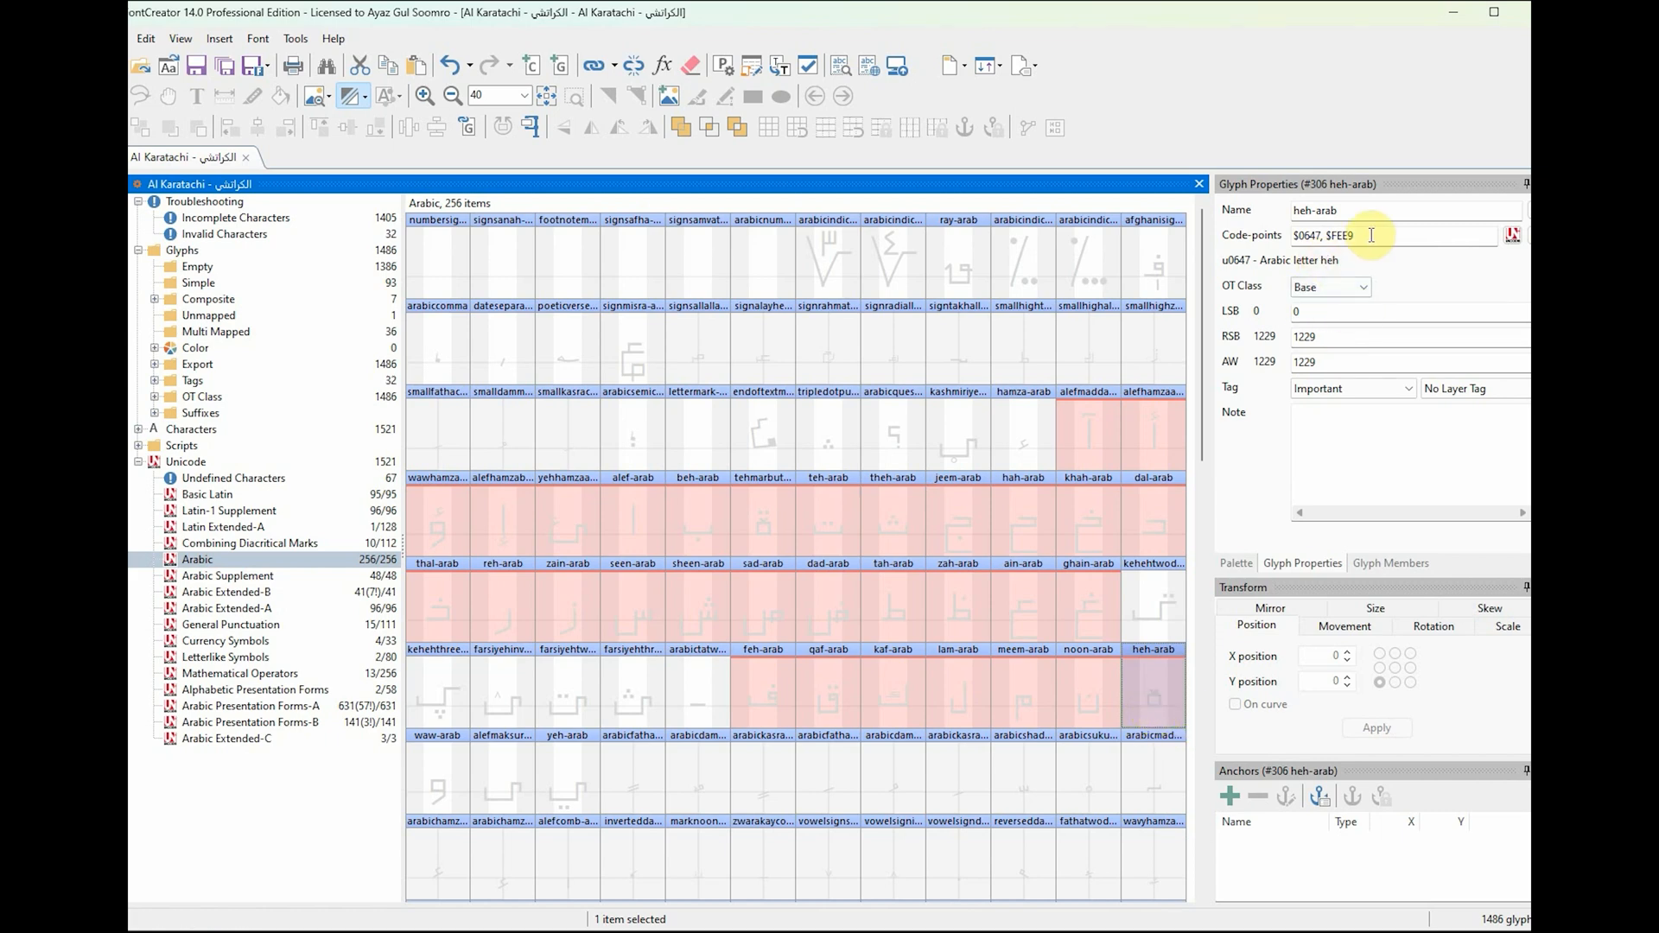
click(1371, 235)
click(1169, 707)
Step: Switch to the browser and examine the Arabic.pdf Unicode chart, highlighting the letter at 0629
click(570, 928)
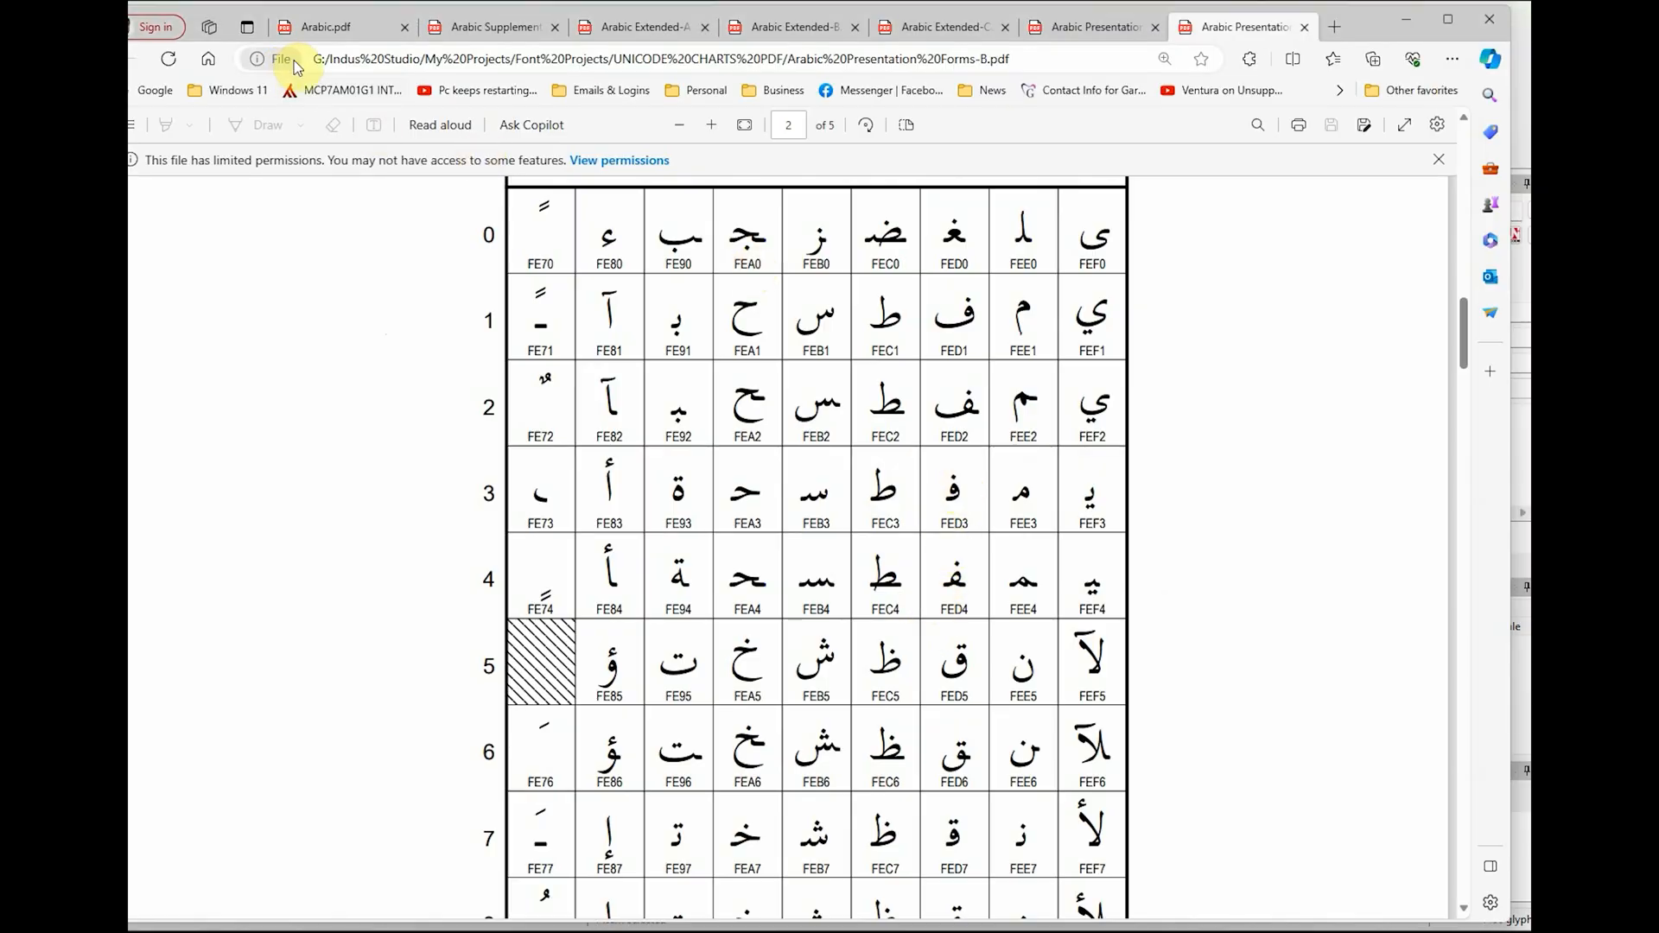
click(312, 28)
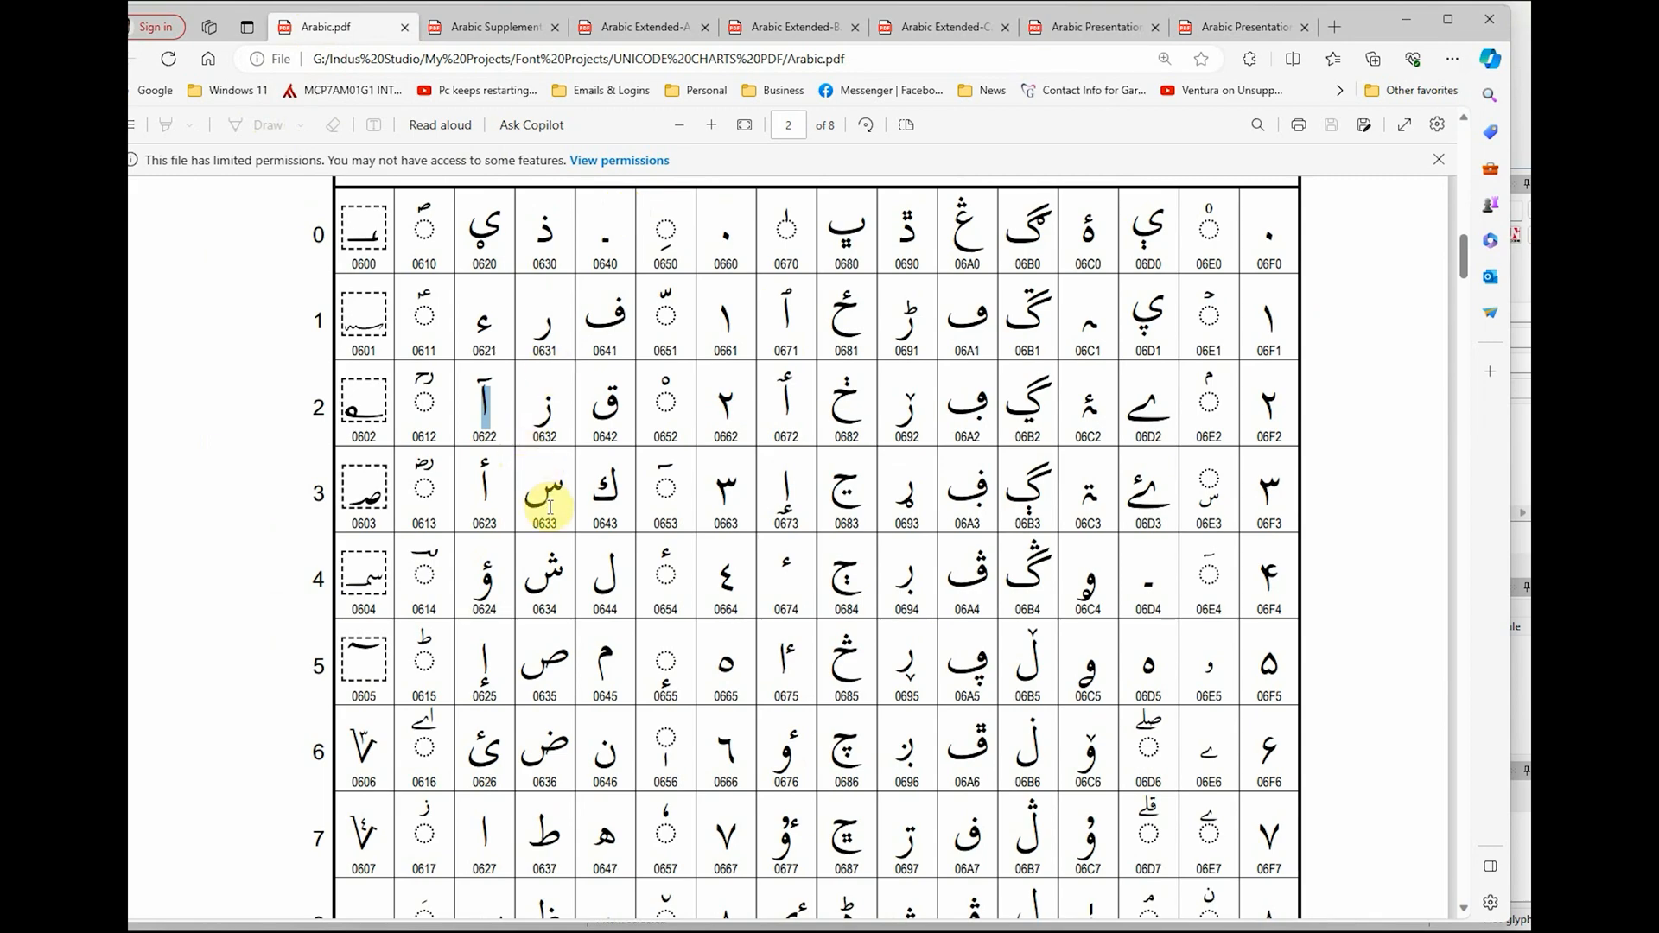
scroll(664, 619, down, 5)
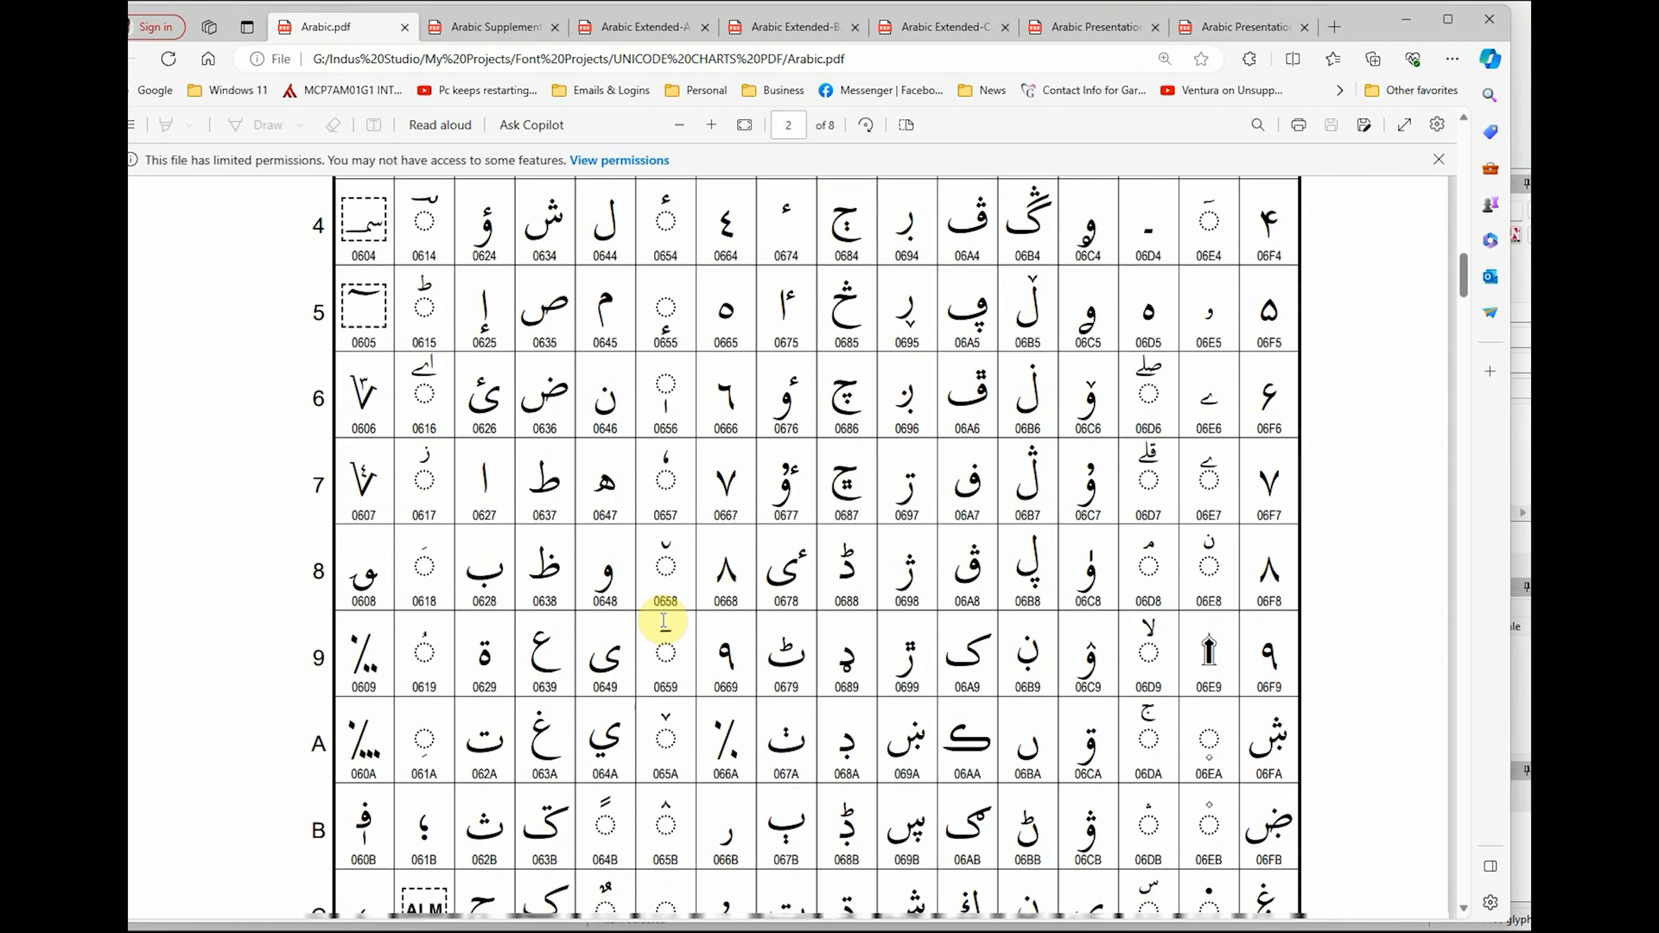
scroll(663, 618, down, 3)
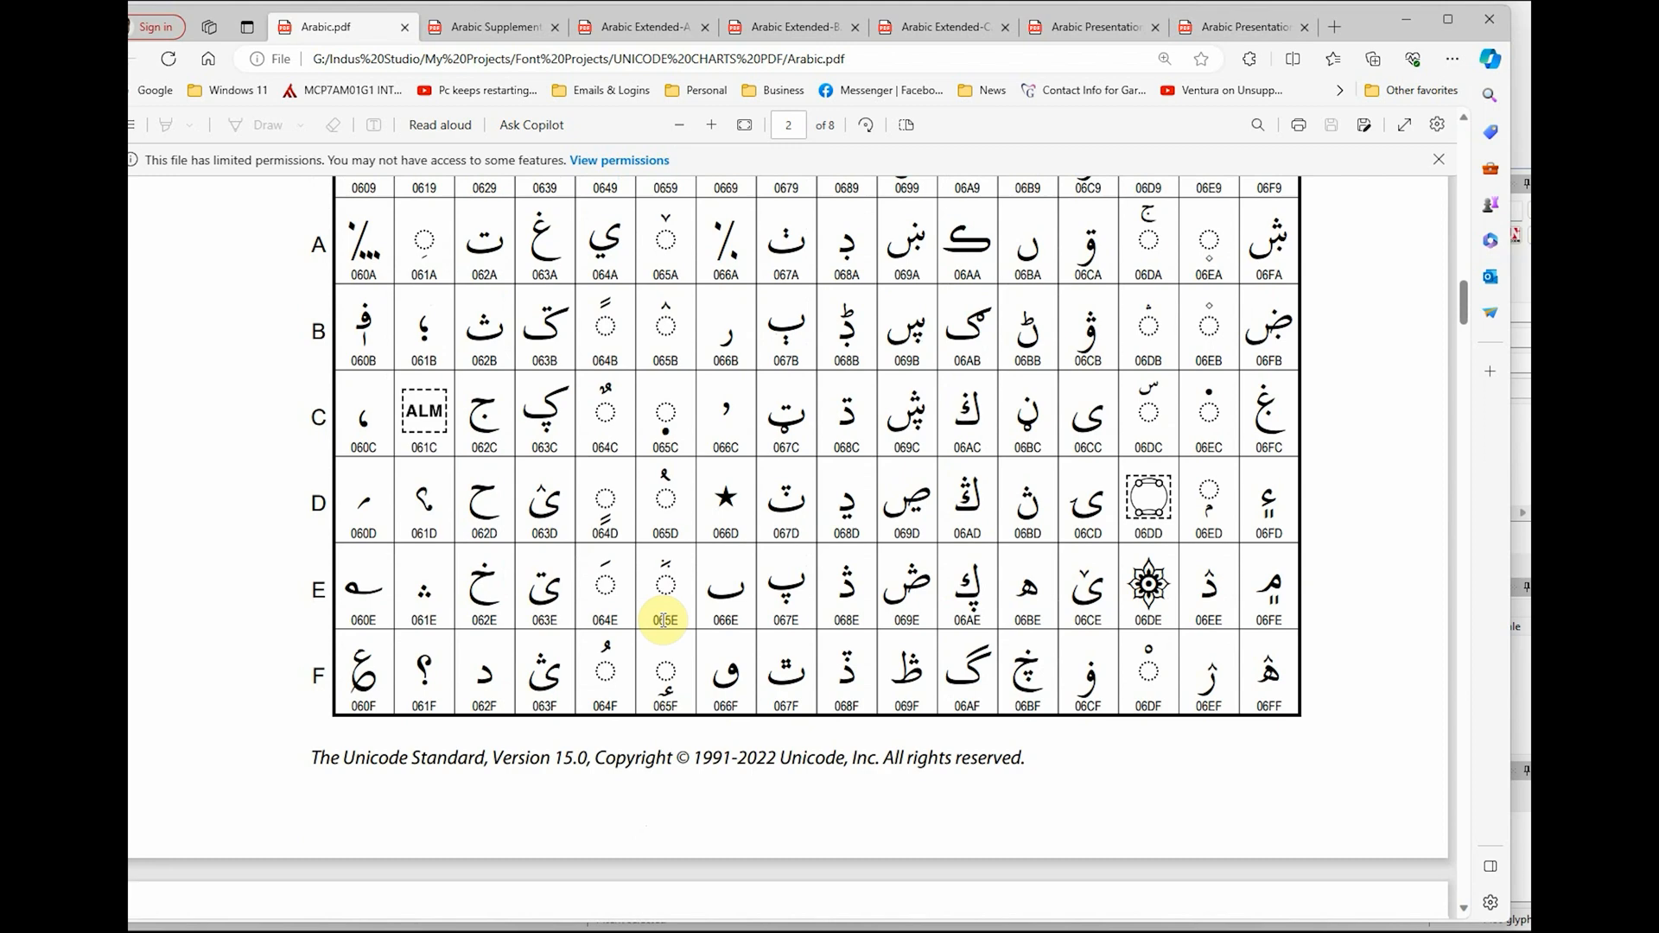
scroll(540, 596, up, 4)
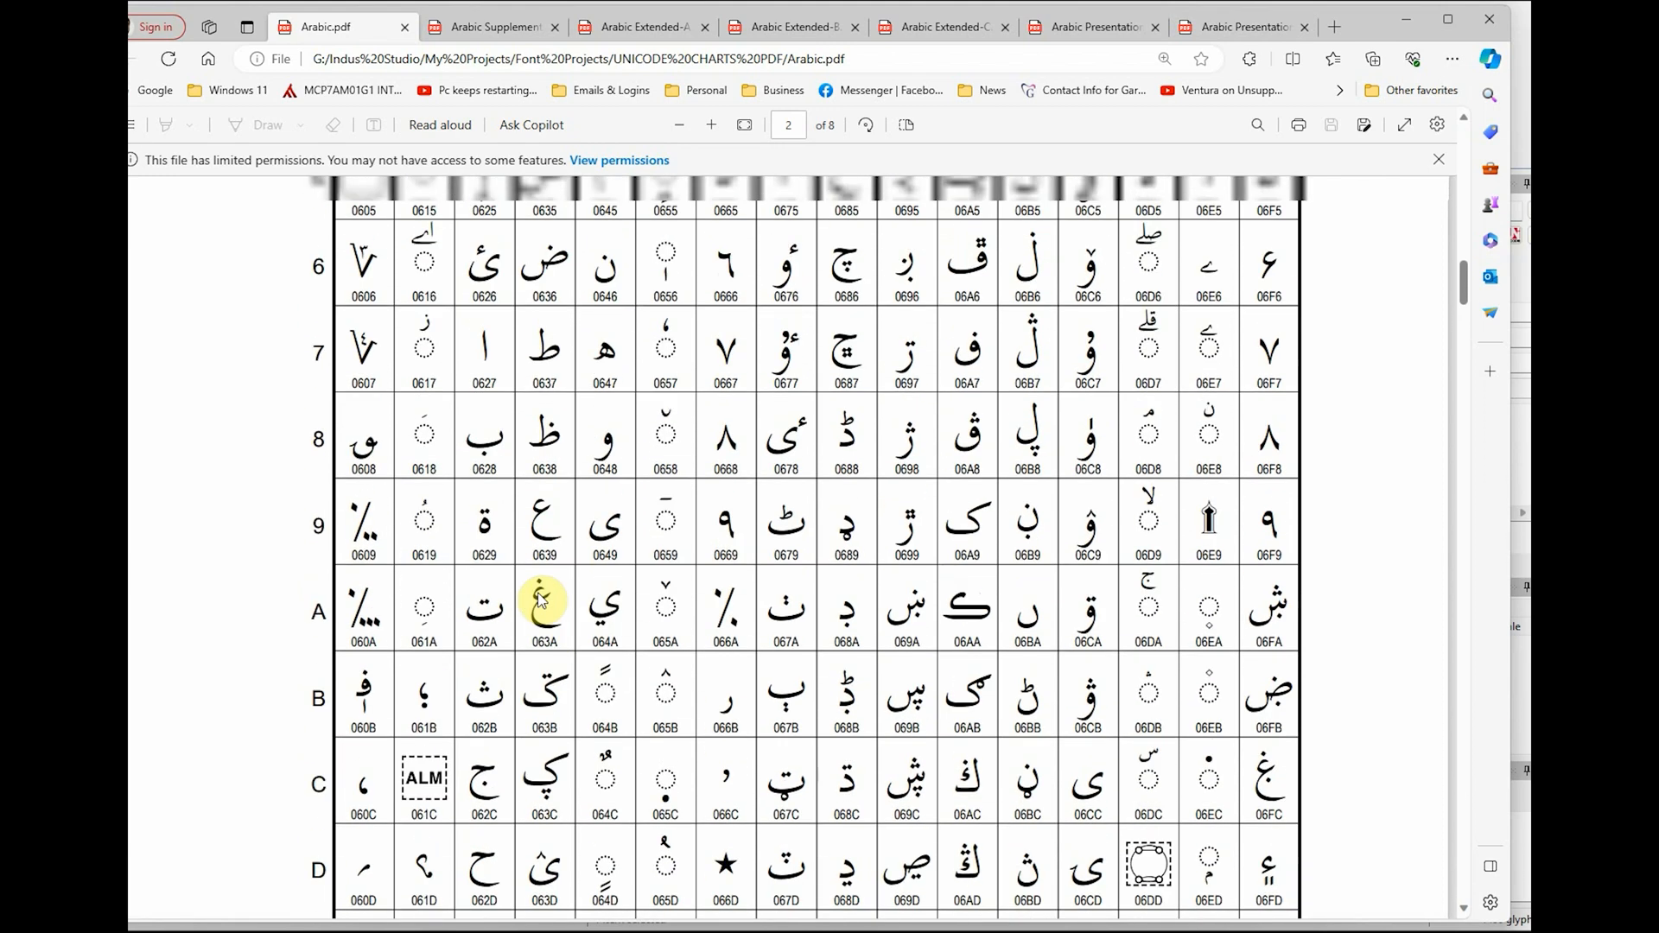
scroll(540, 596, up, 1)
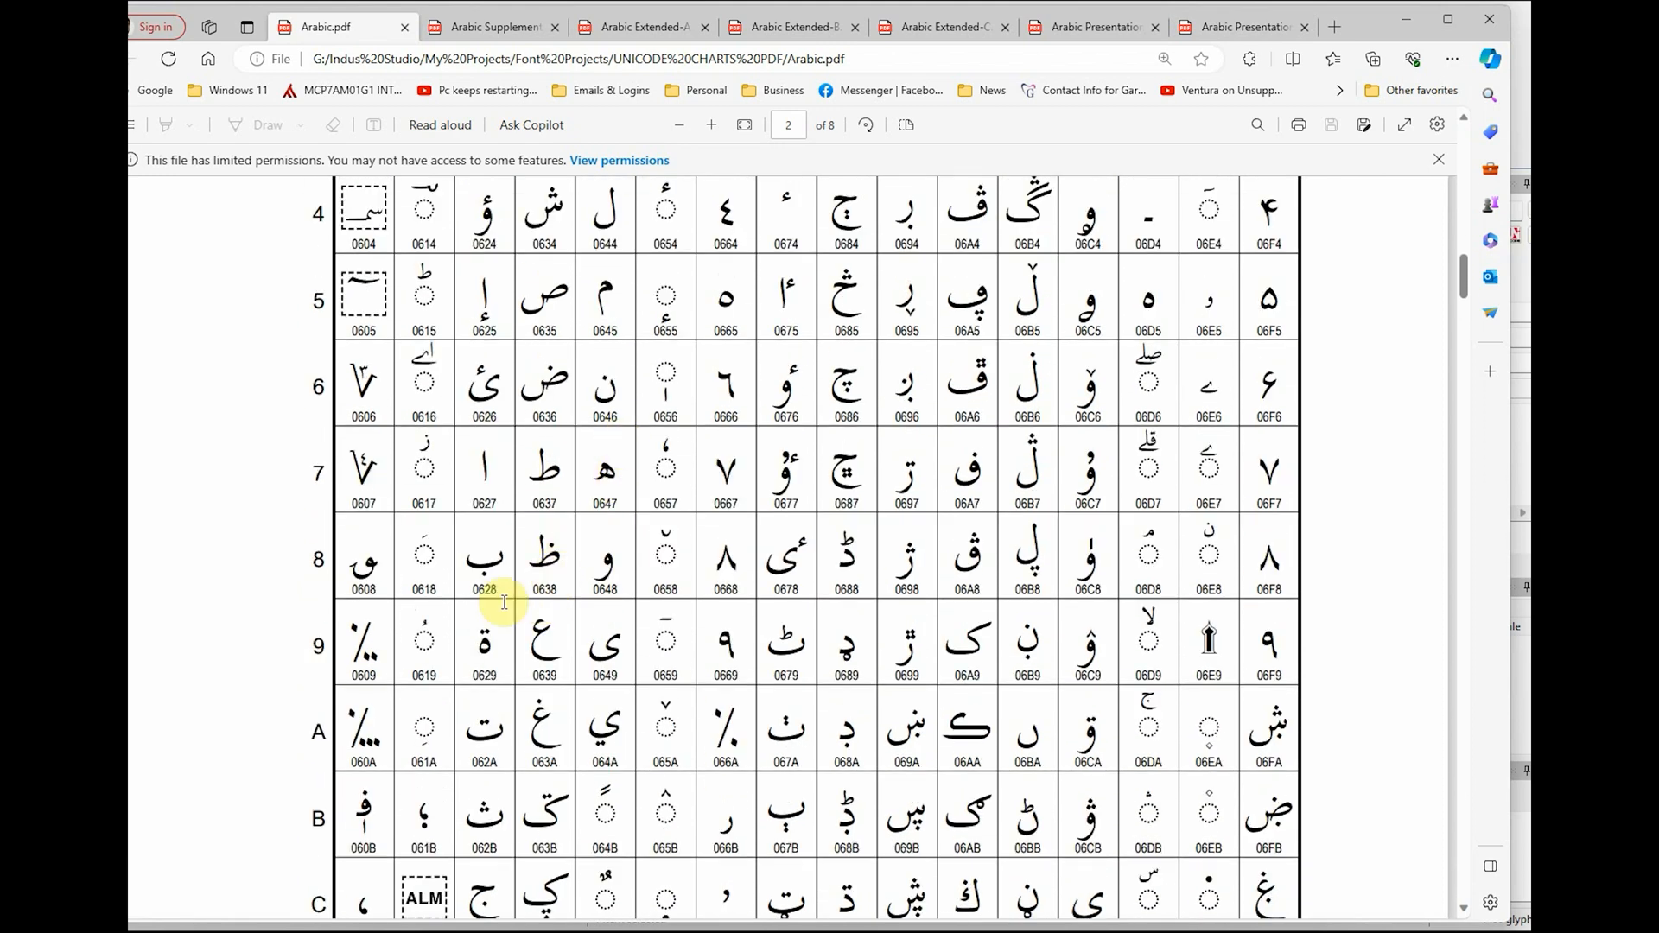
drag(493, 638, 492, 646)
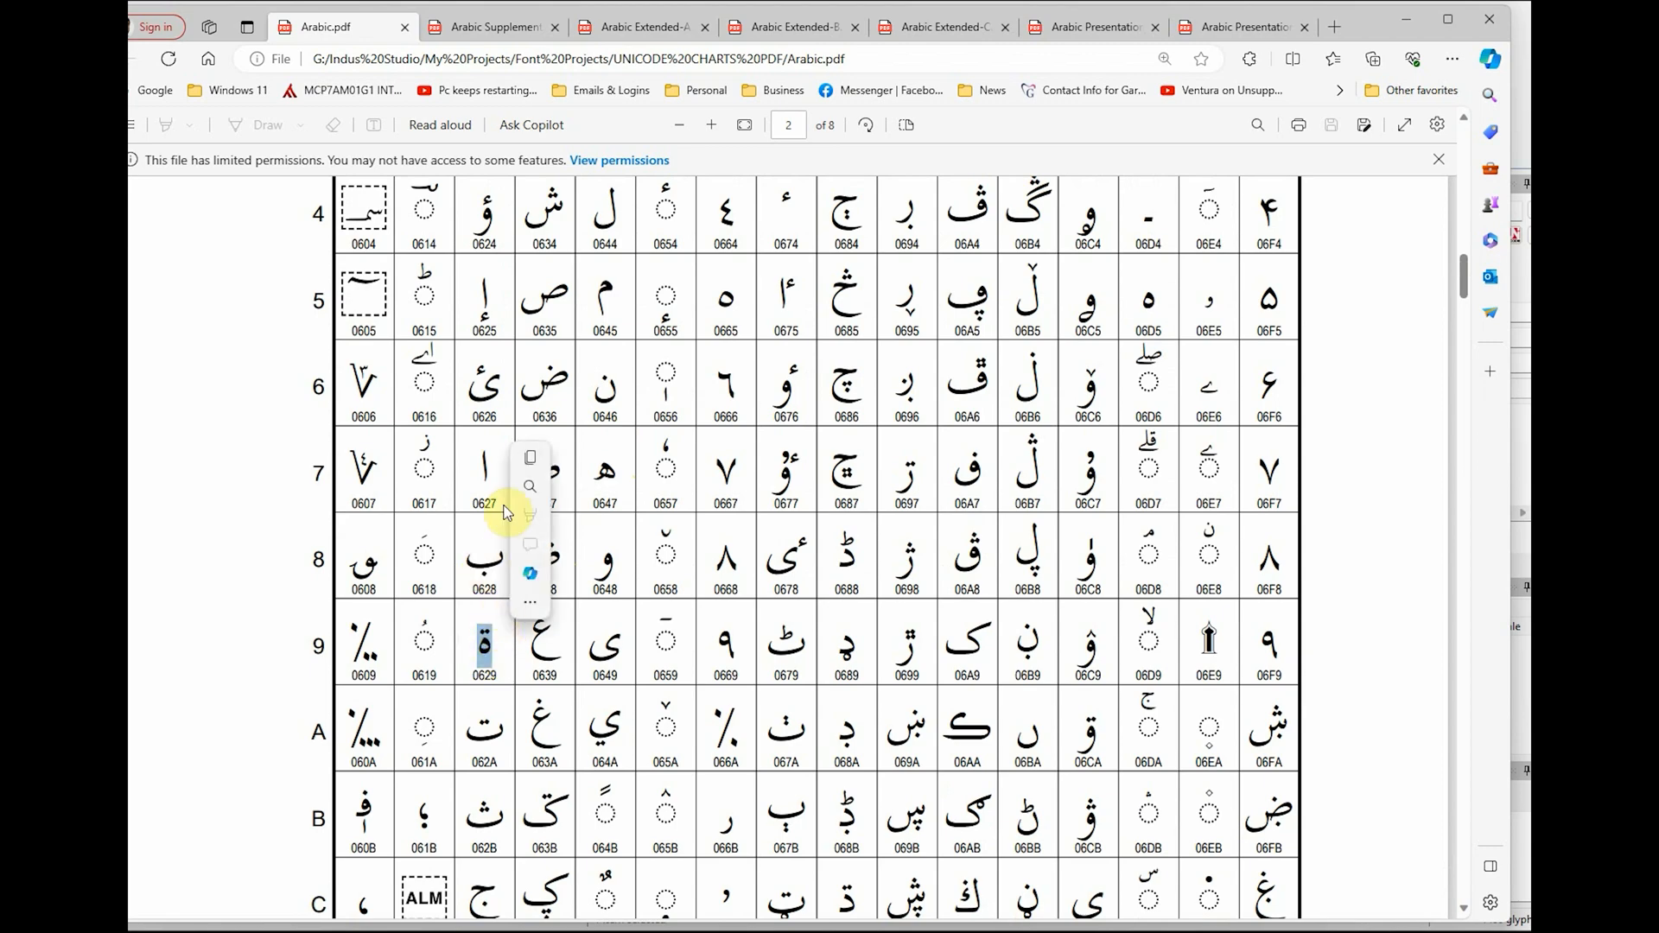
Step: Look through all rows of the 0600–06FF Arabic chart for letters shaped like isolated heh
scroll(485, 581, down, 4)
scroll(486, 582, down, 1)
scroll(567, 722, up, 3)
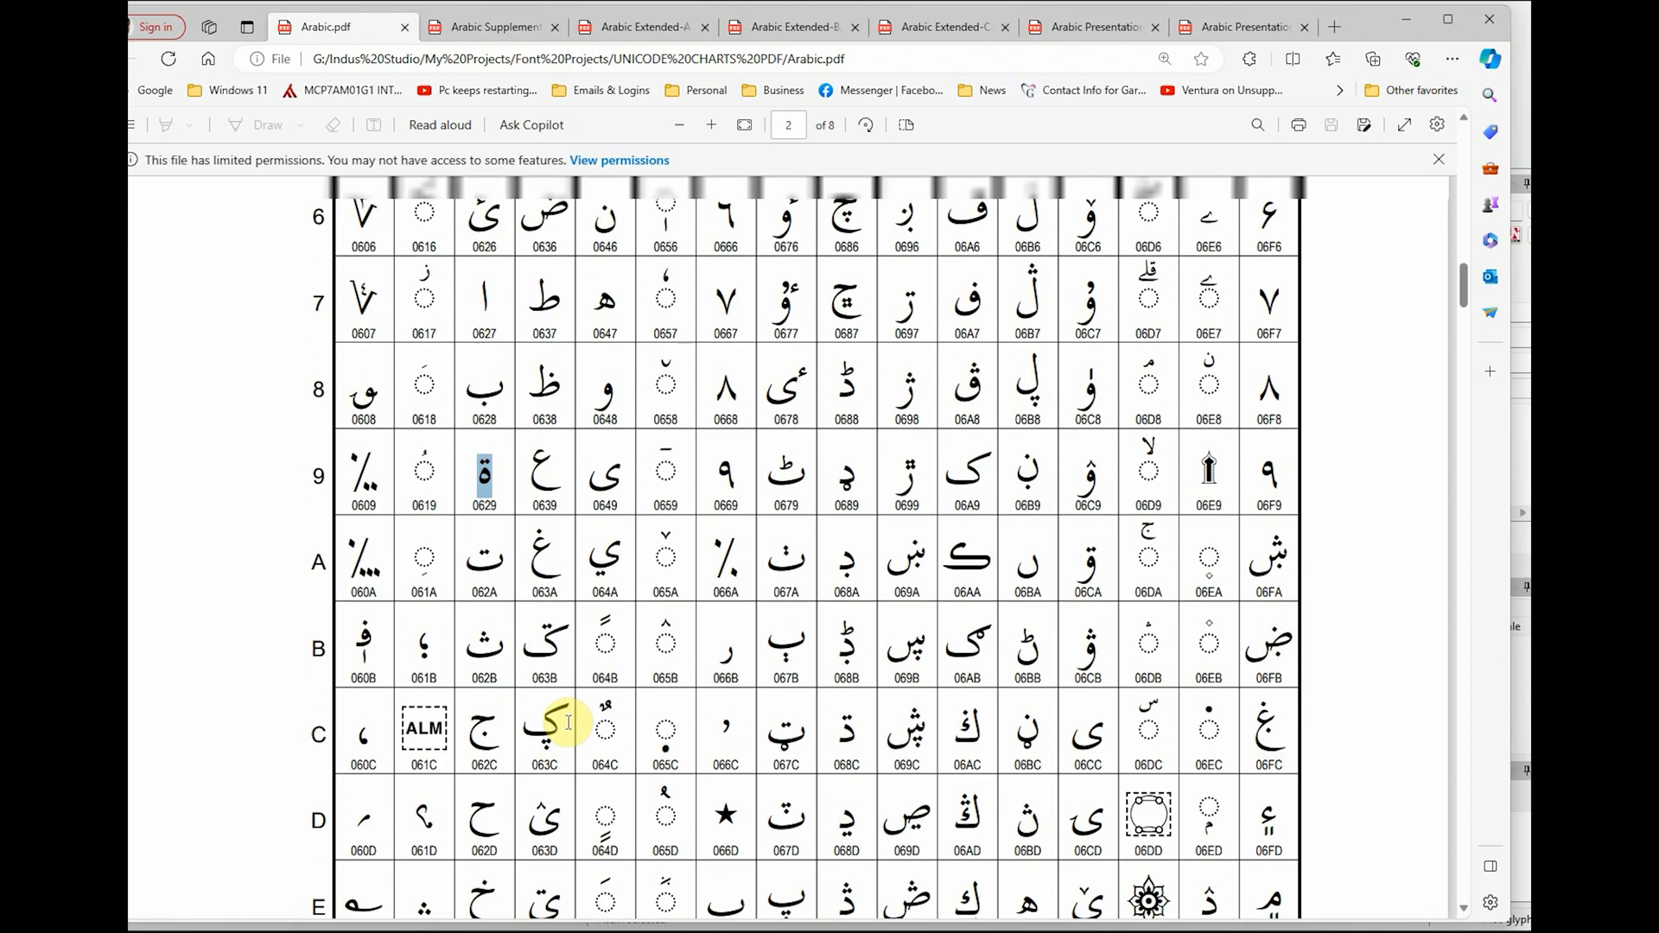
scroll(568, 722, up, 8)
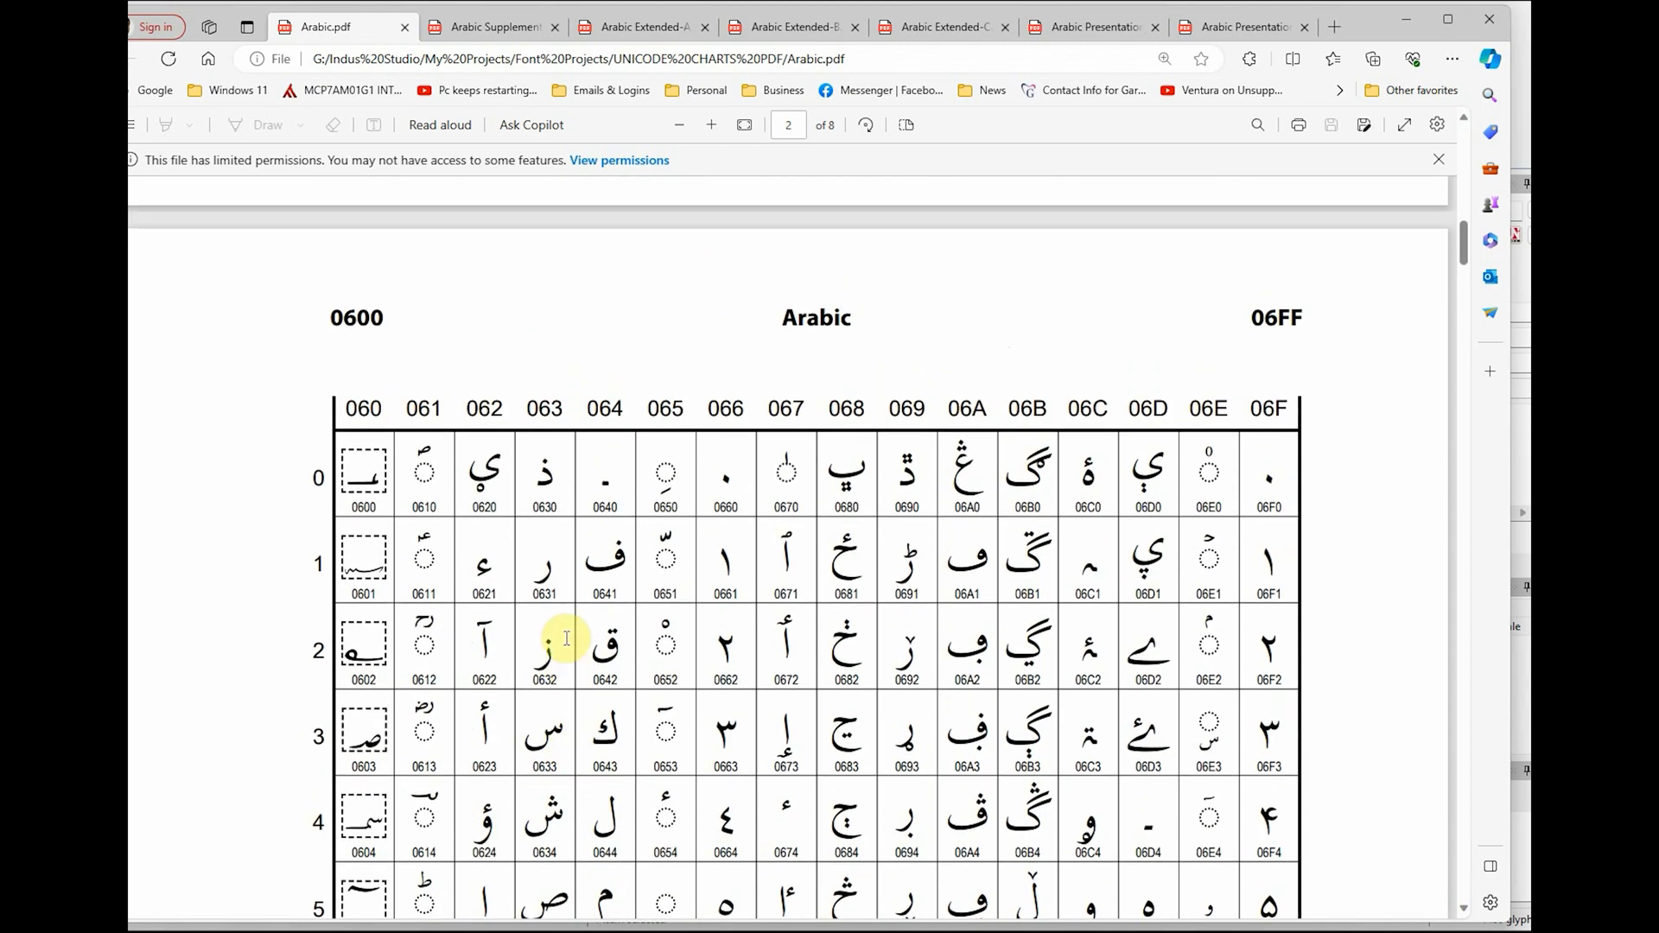
scroll(670, 545, down, 5)
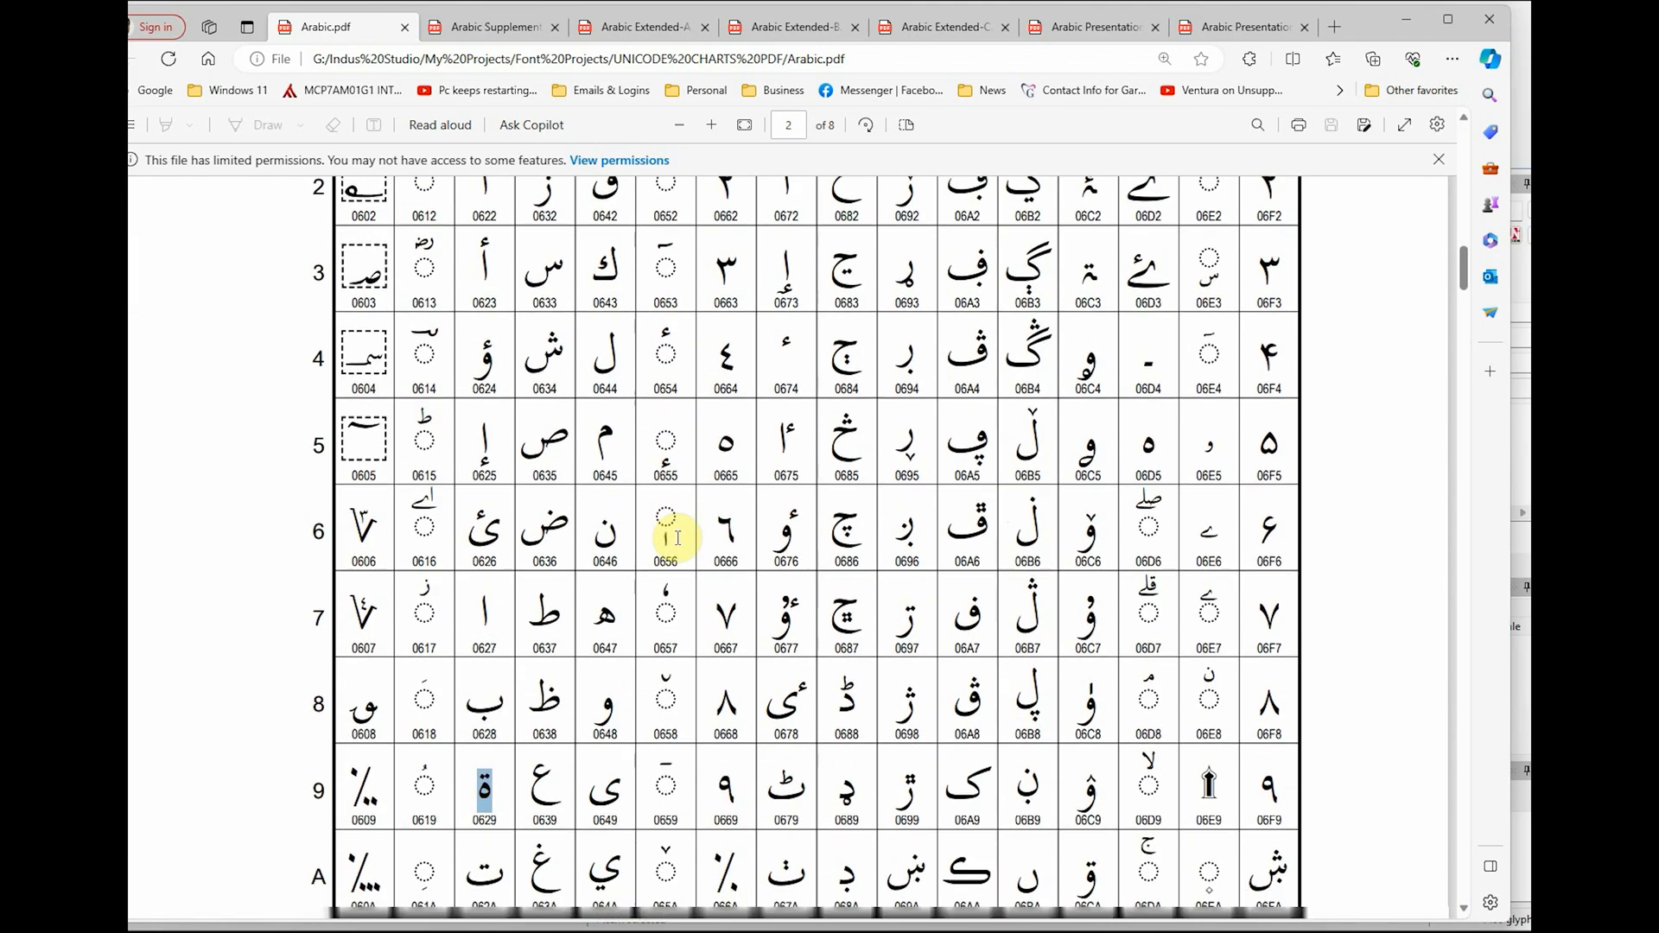
scroll(678, 538, down, 6)
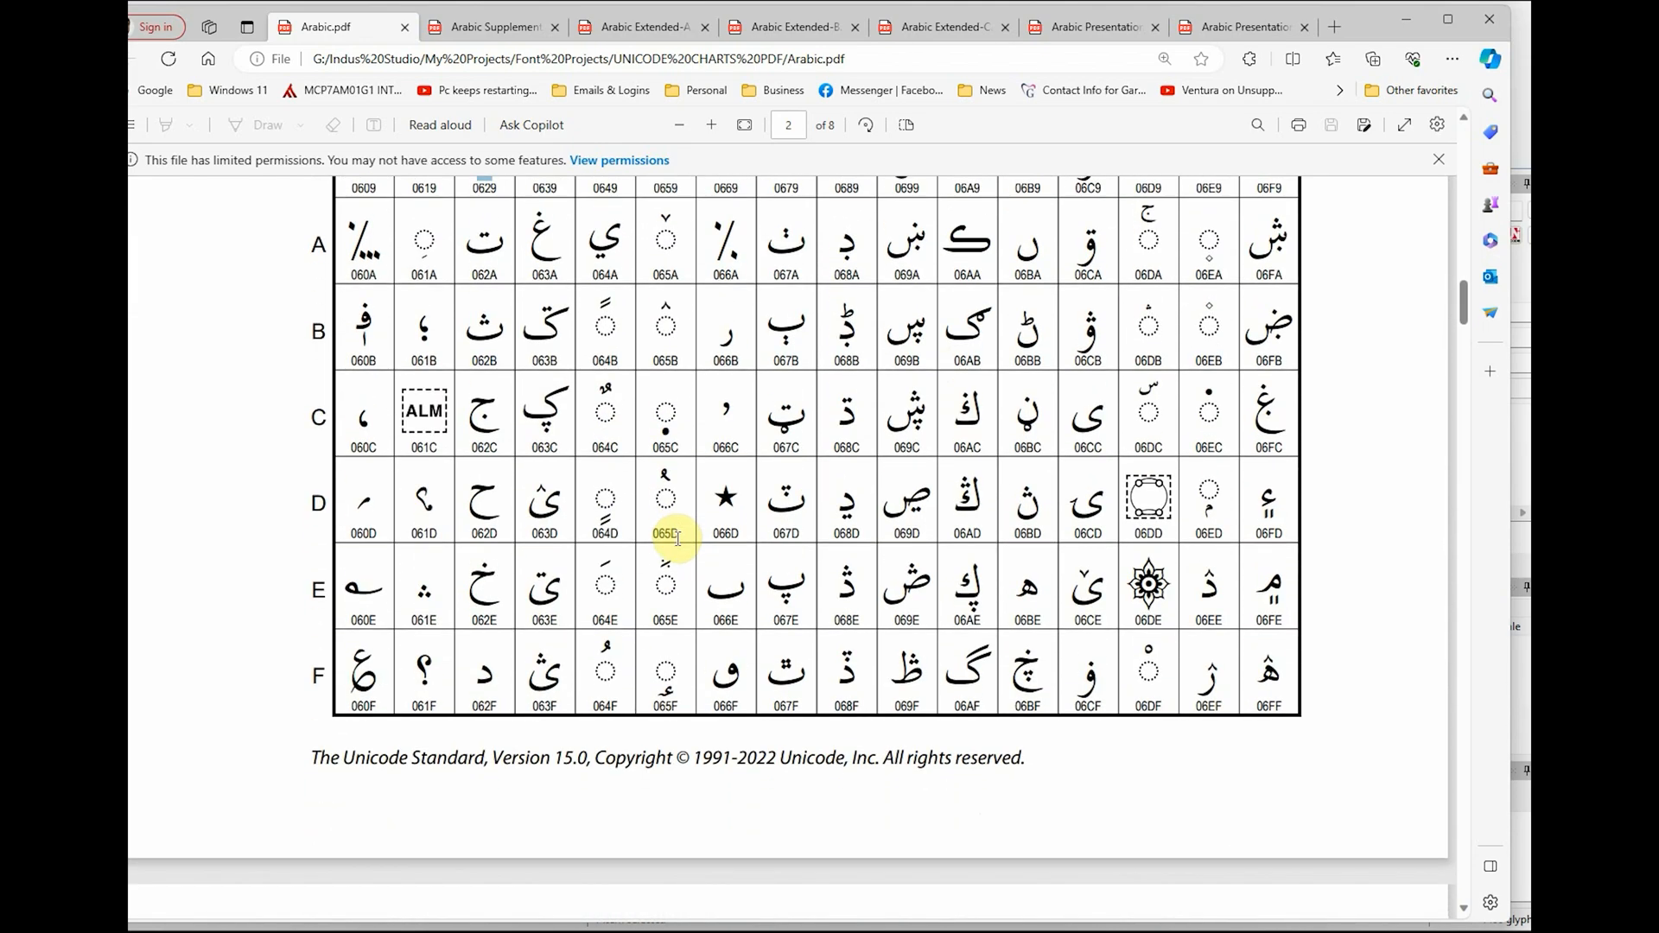
scroll(451, 657, up, 10)
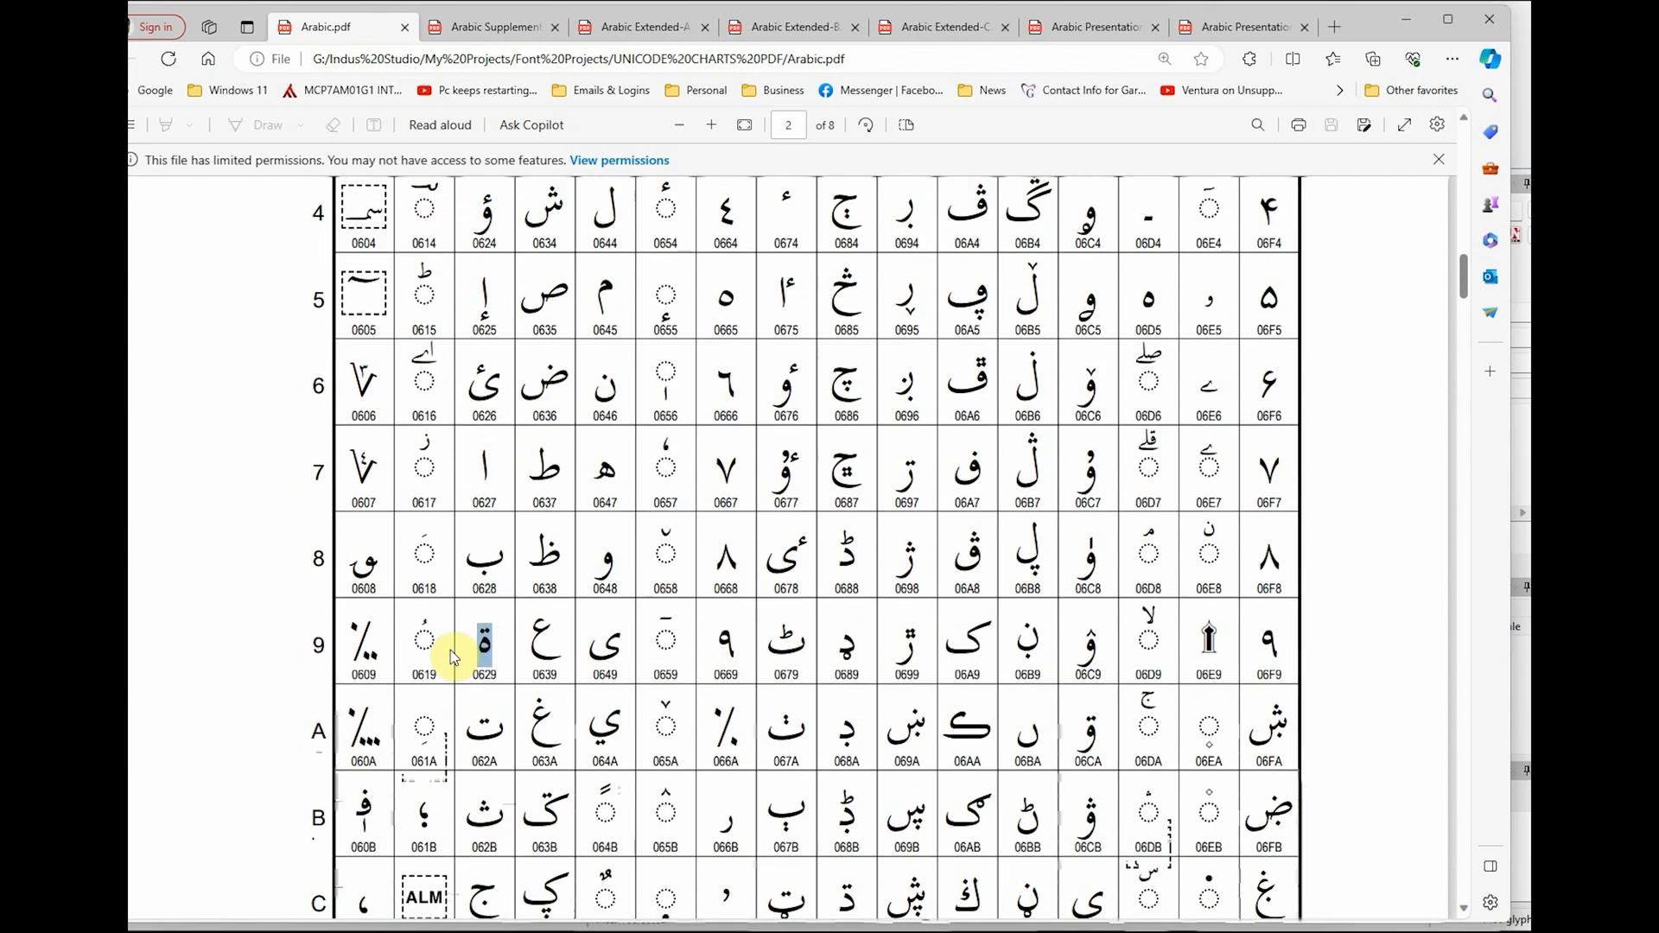
scroll(449, 655, up, 1)
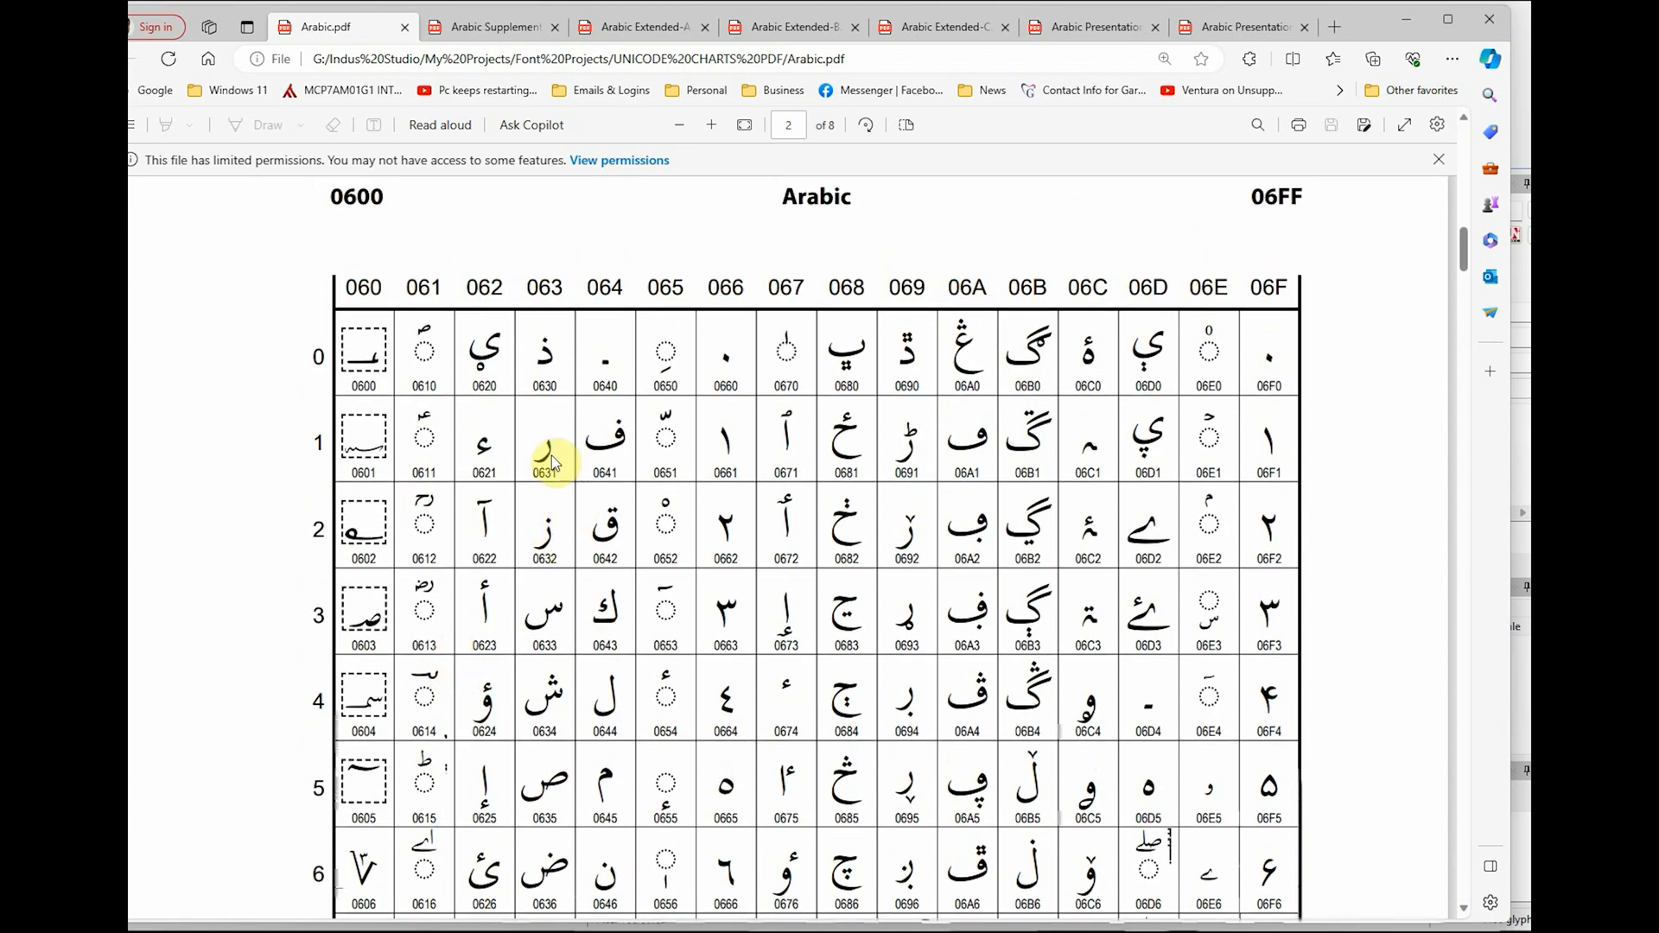
scroll(553, 518, down, 3)
scroll(561, 518, down, 4)
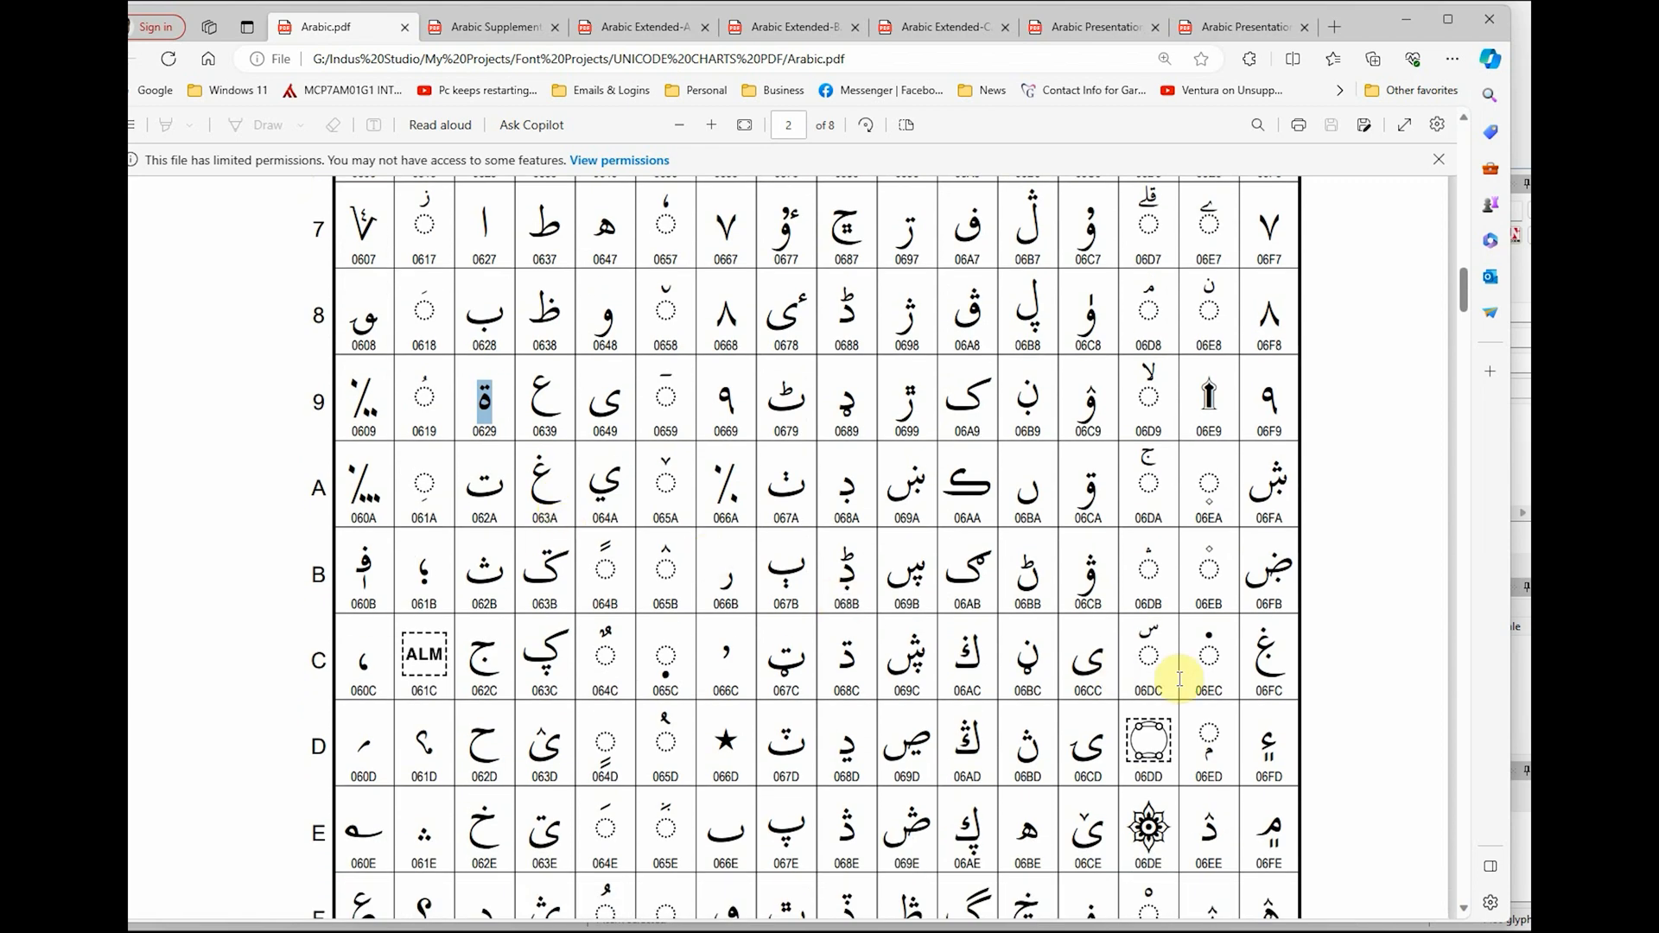
scroll(955, 670, up, 3)
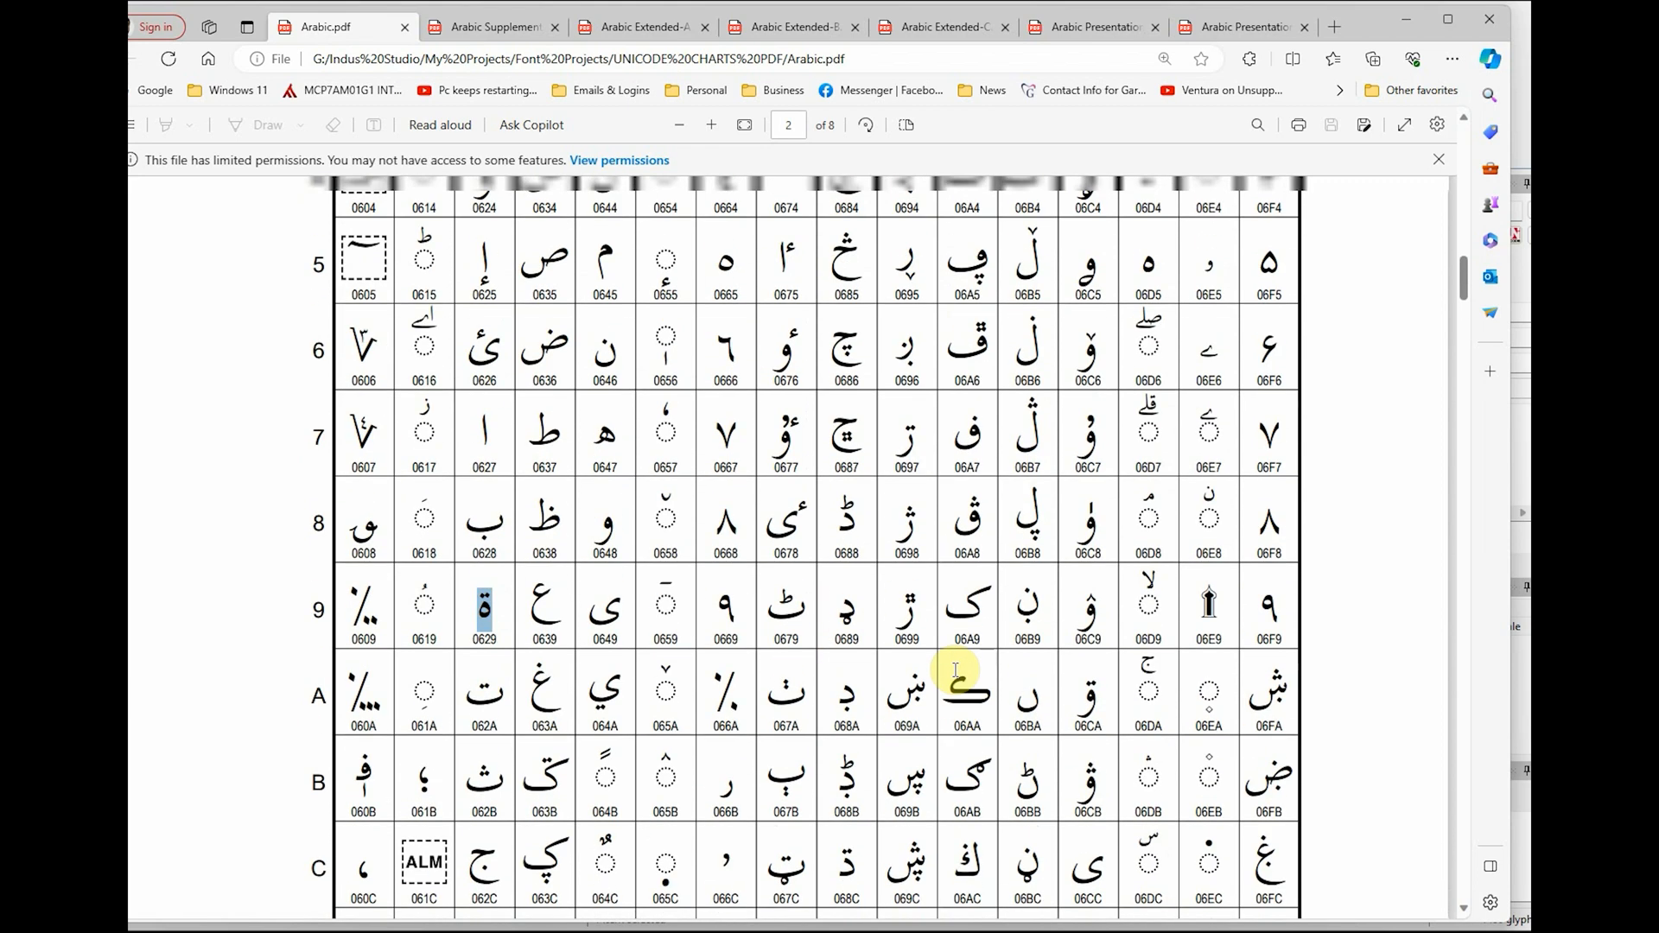
scroll(955, 669, up, 6)
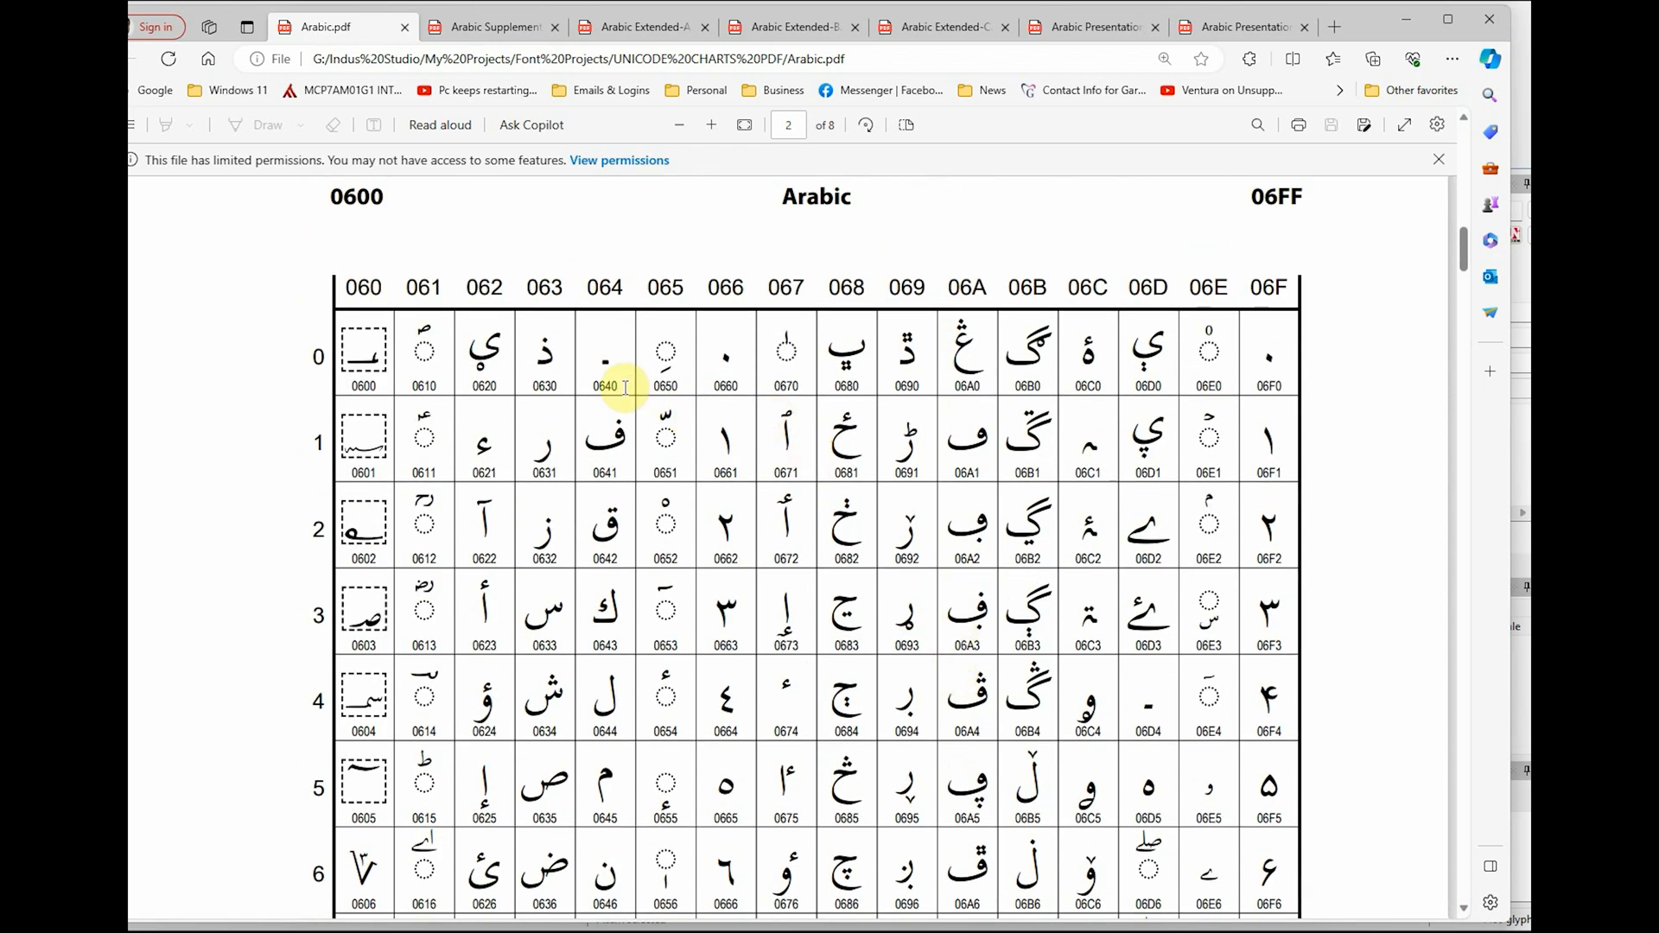
Step: Look up the isolated heh in the Arabic Presentation Forms-B chart and highlight the character at FEE9
click(1241, 31)
scroll(717, 583, down, 12)
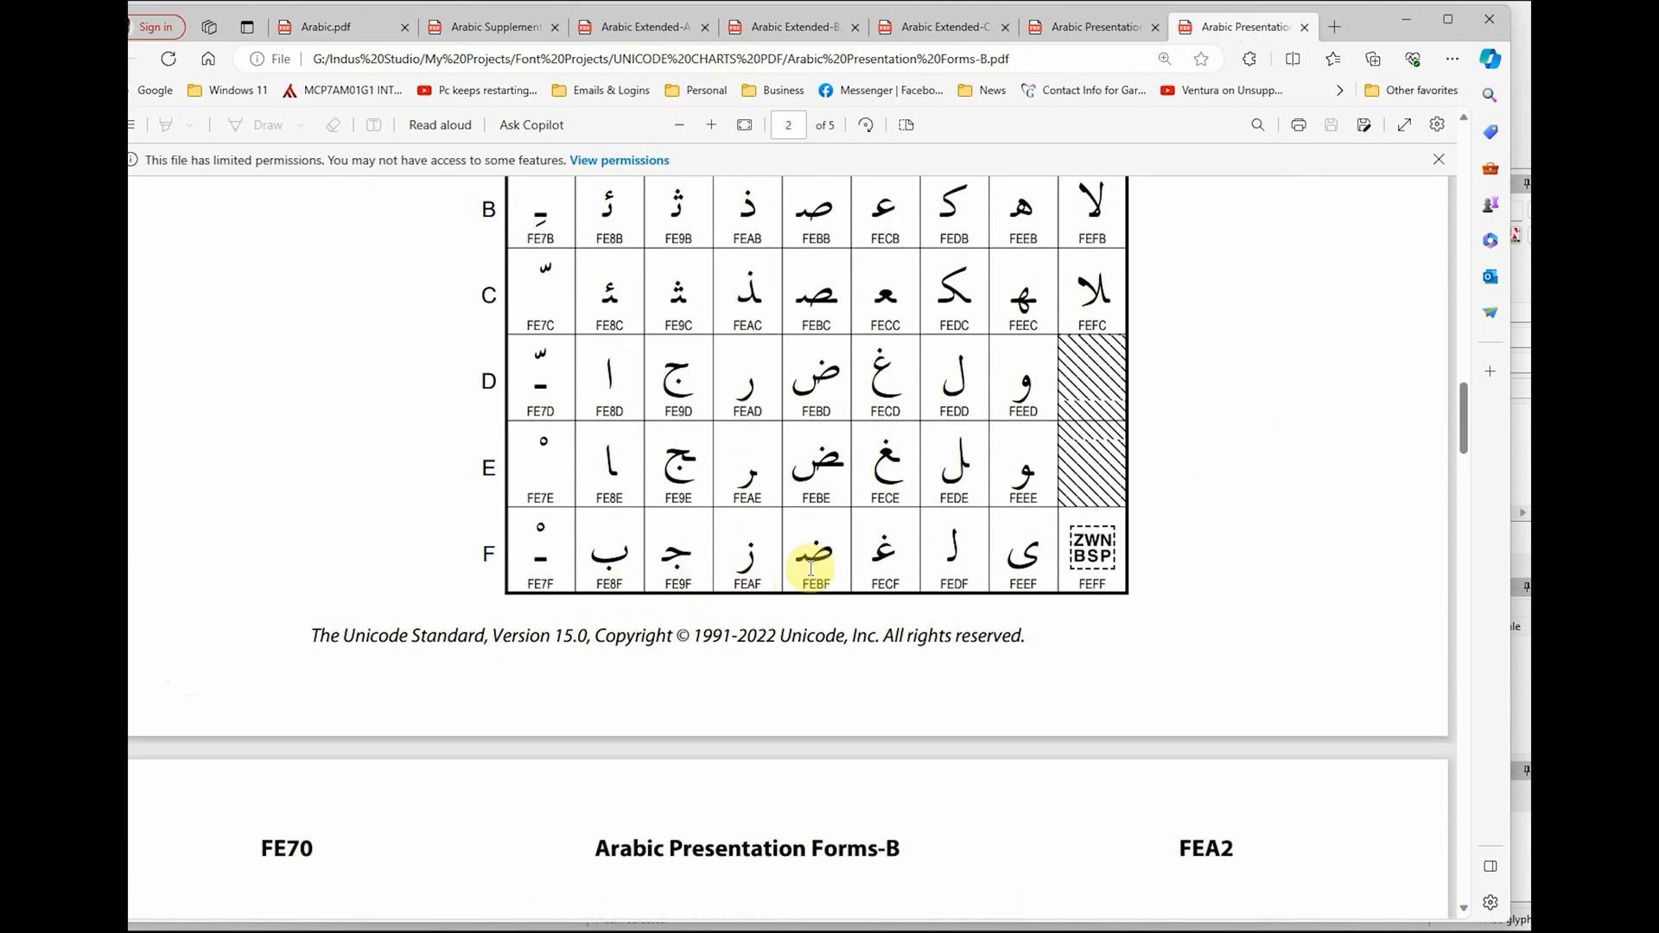
scroll(778, 579, up, 6)
scroll(1048, 636, down, 5)
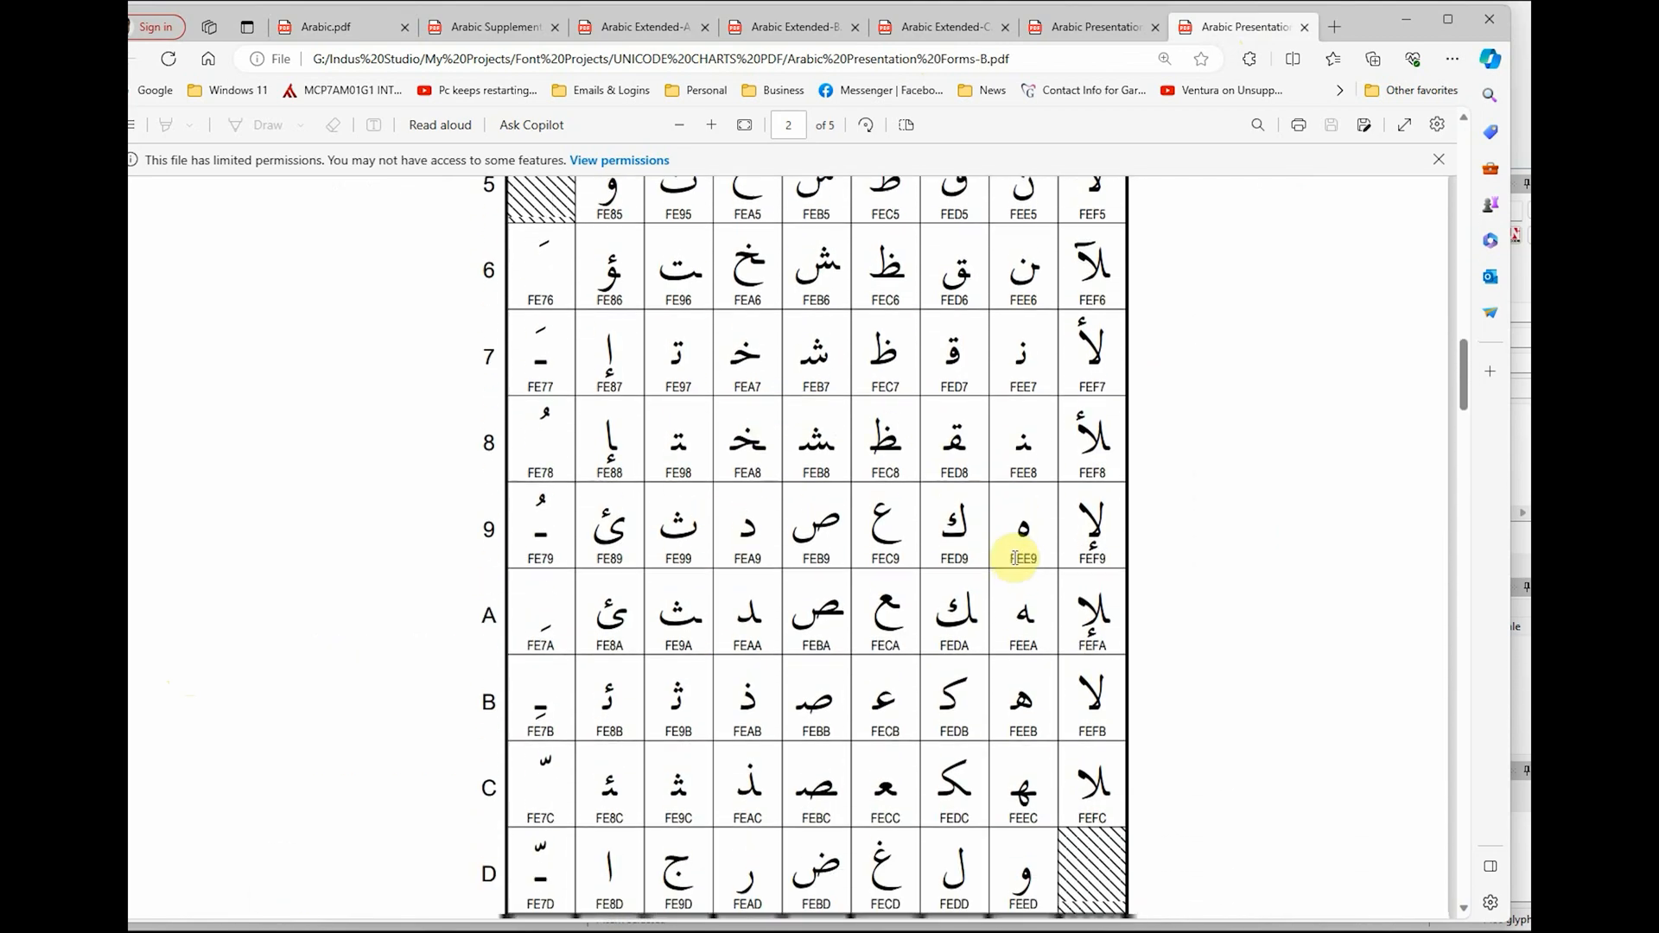
scroll(1015, 553, up, 3)
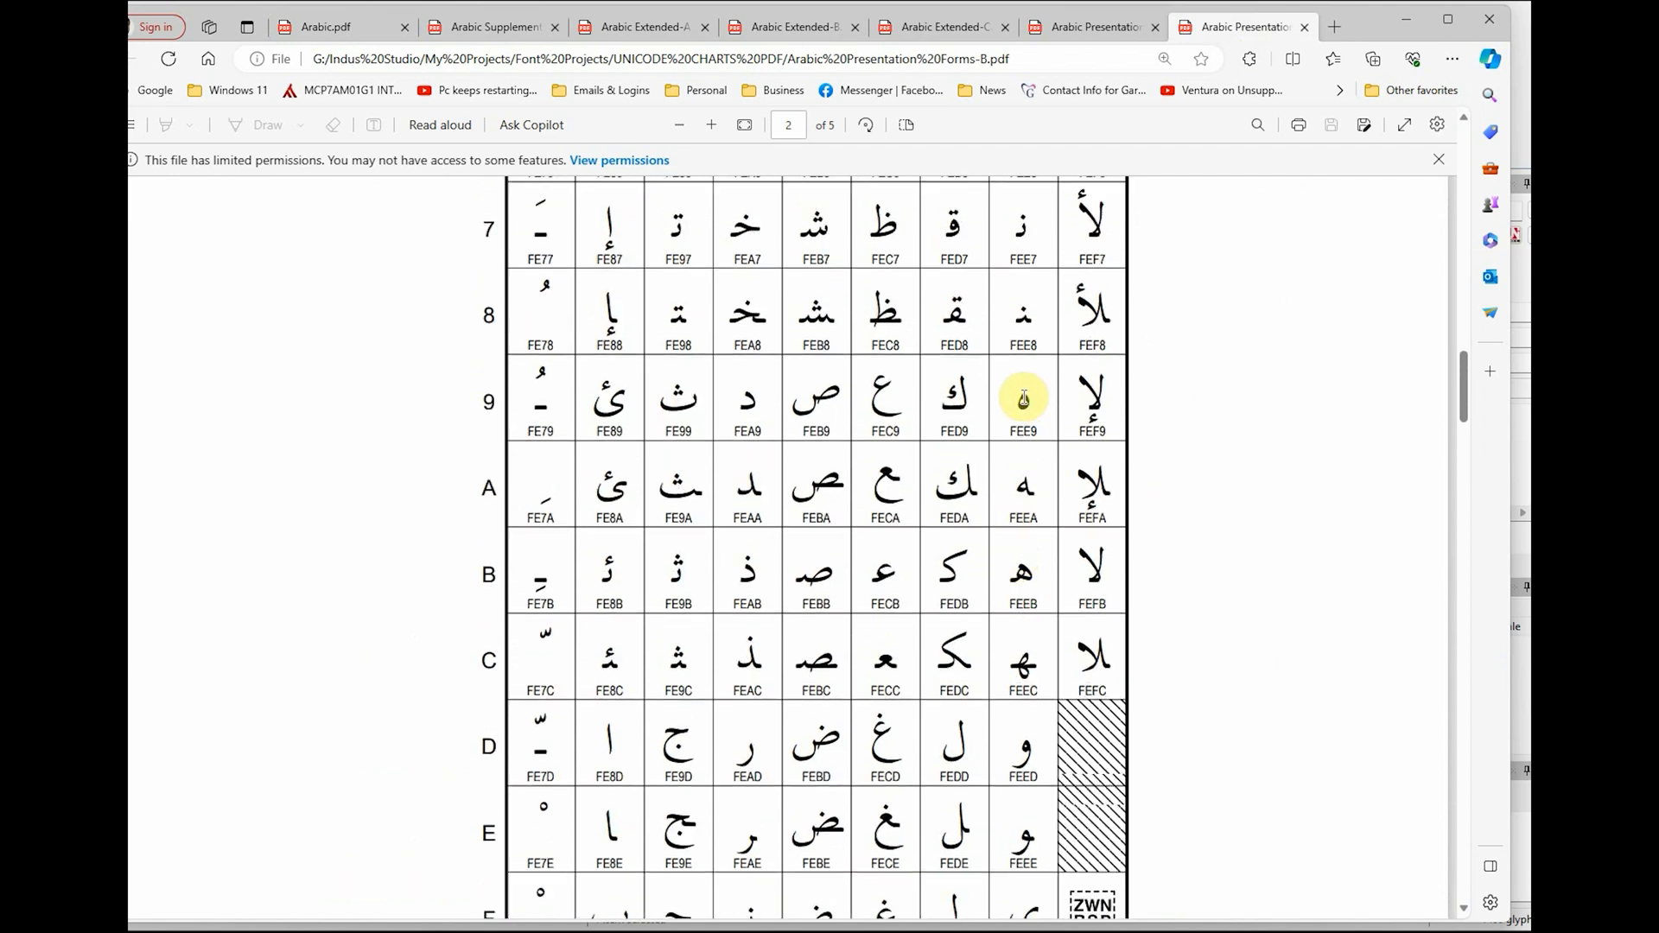
double_click(1025, 397)
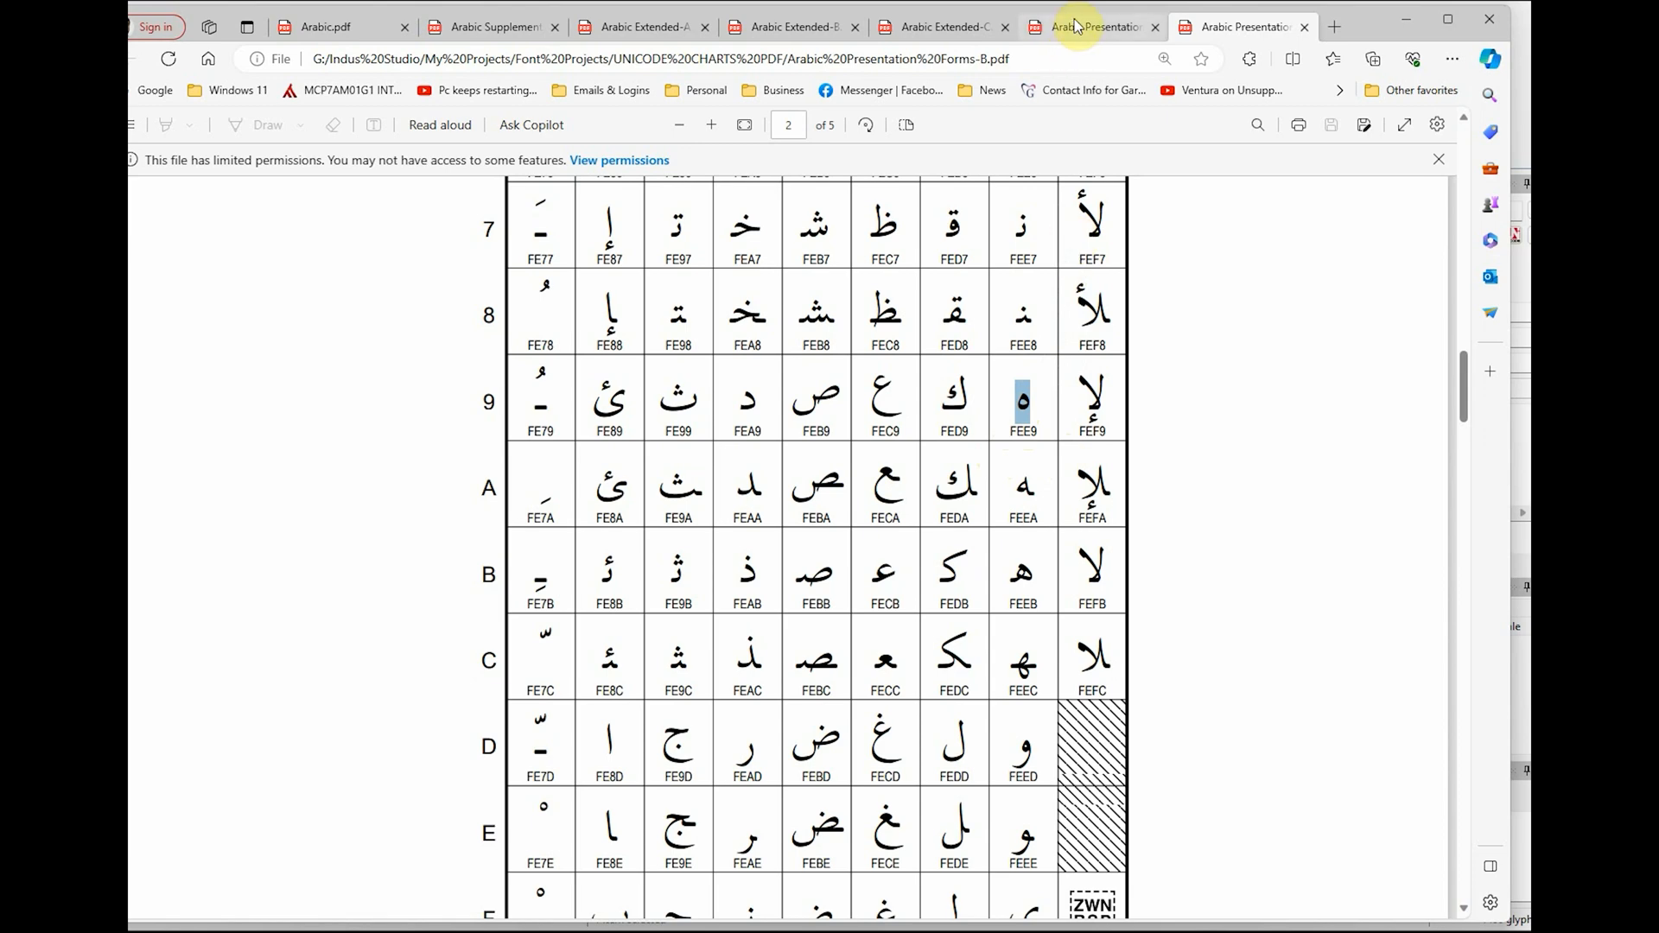
Step: Find the matching heh shape in the Arabic Presentation Forms-A chart and highlight its code FBA6
mouse_move(1079, 33)
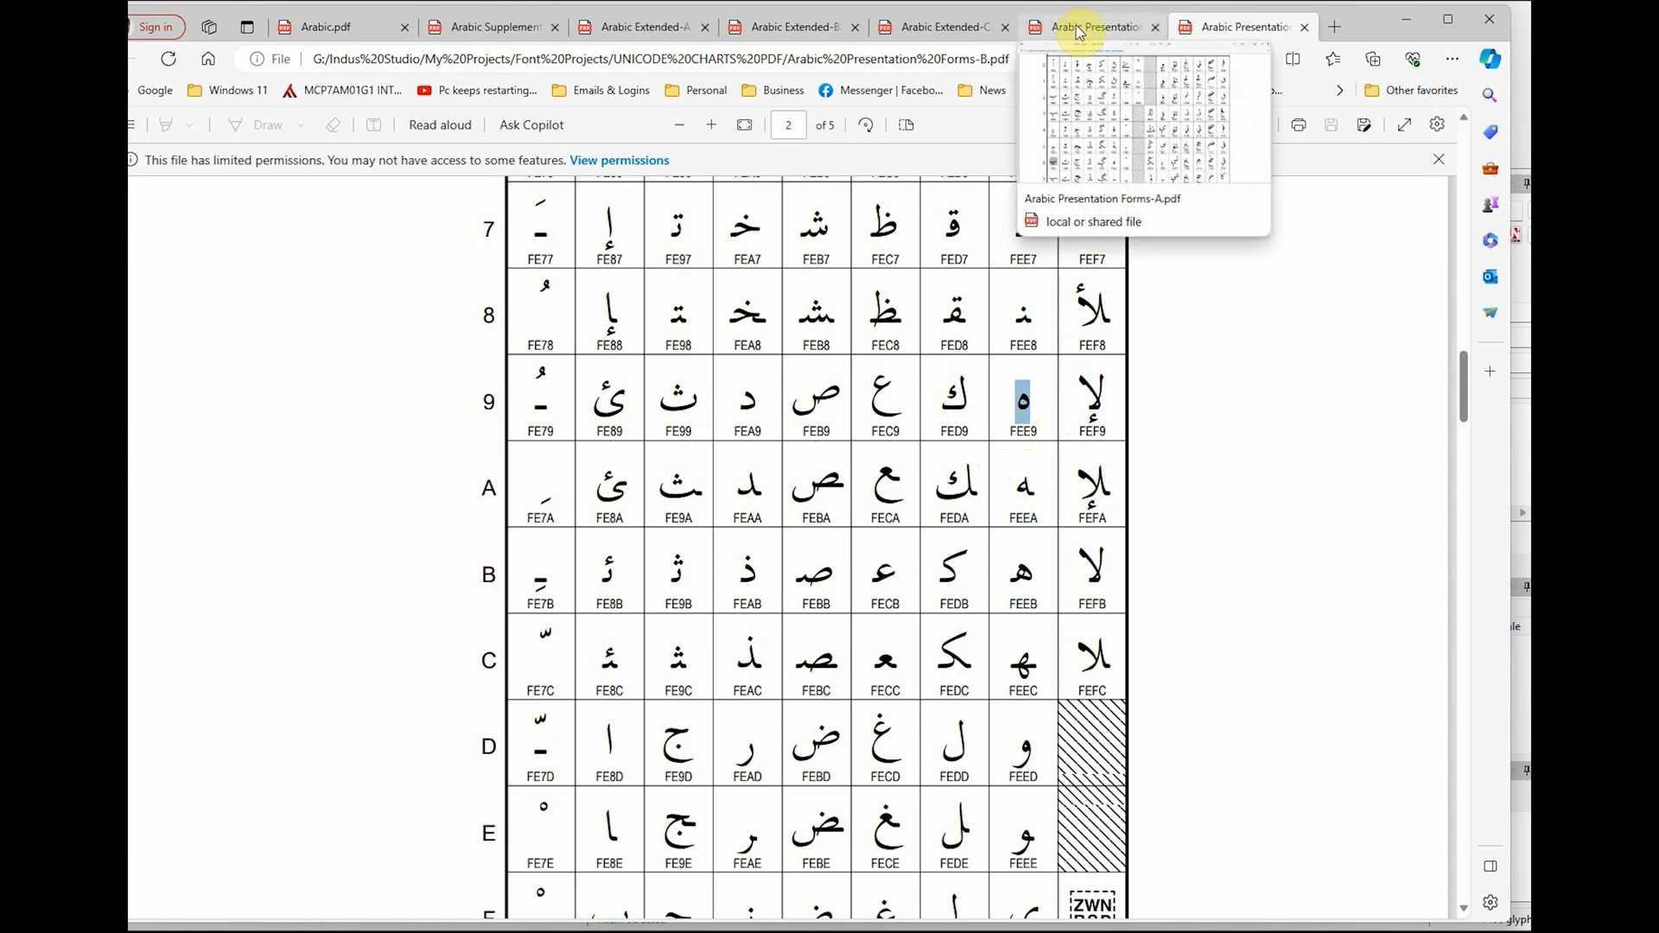
click(1079, 33)
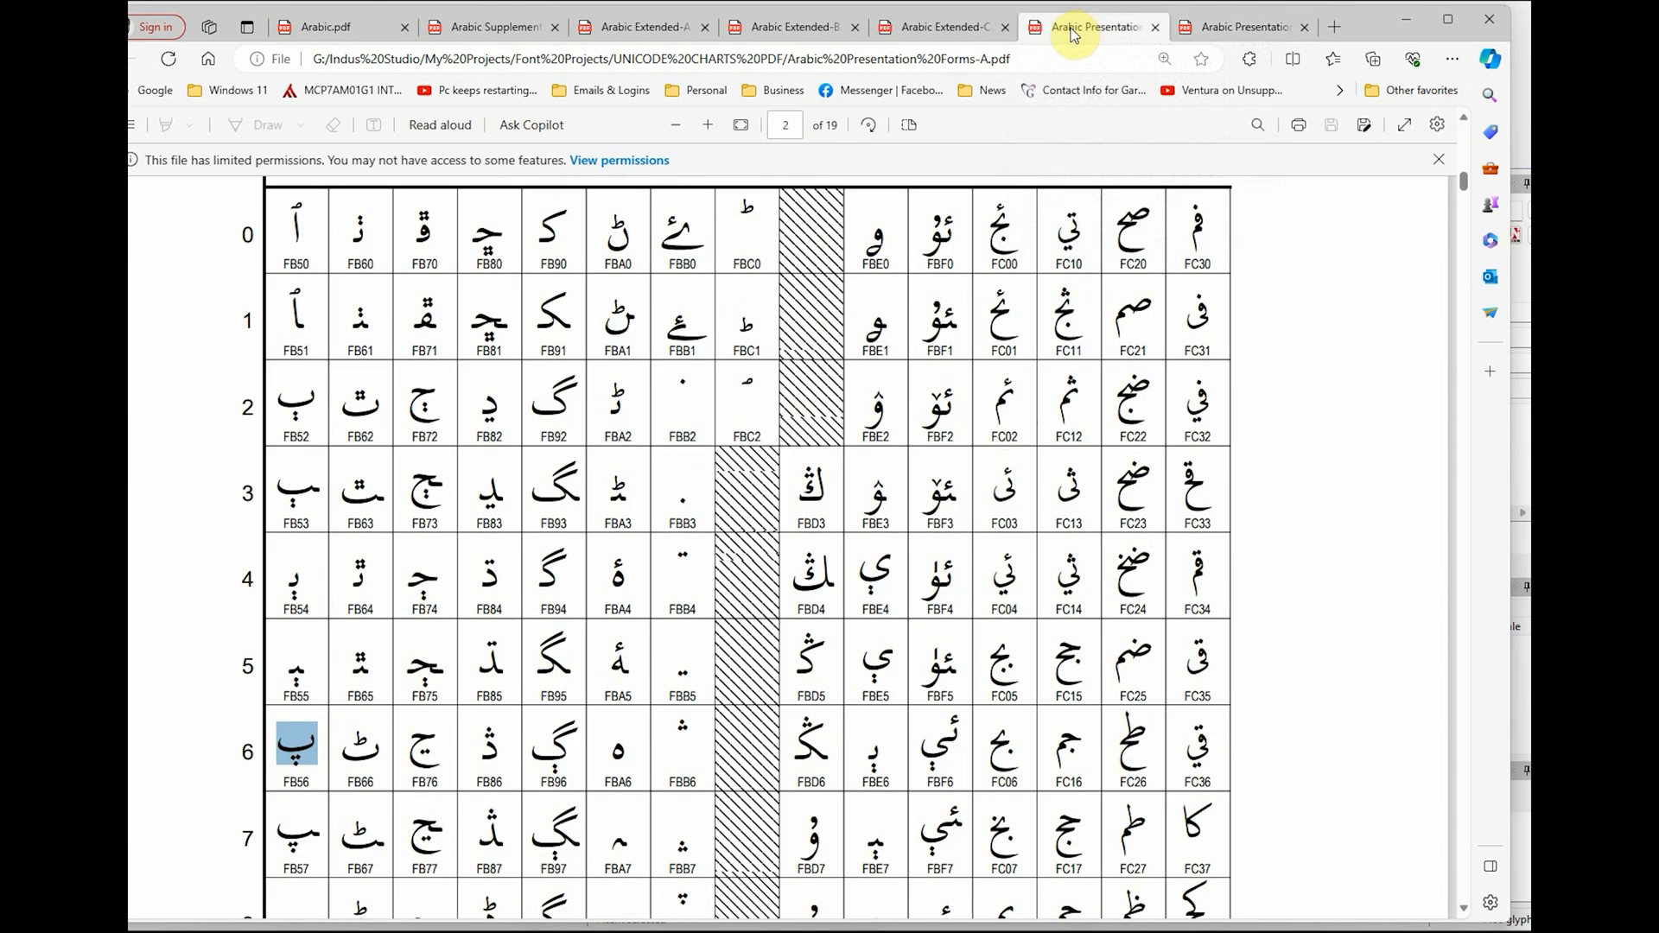
scroll(463, 484, down, 2)
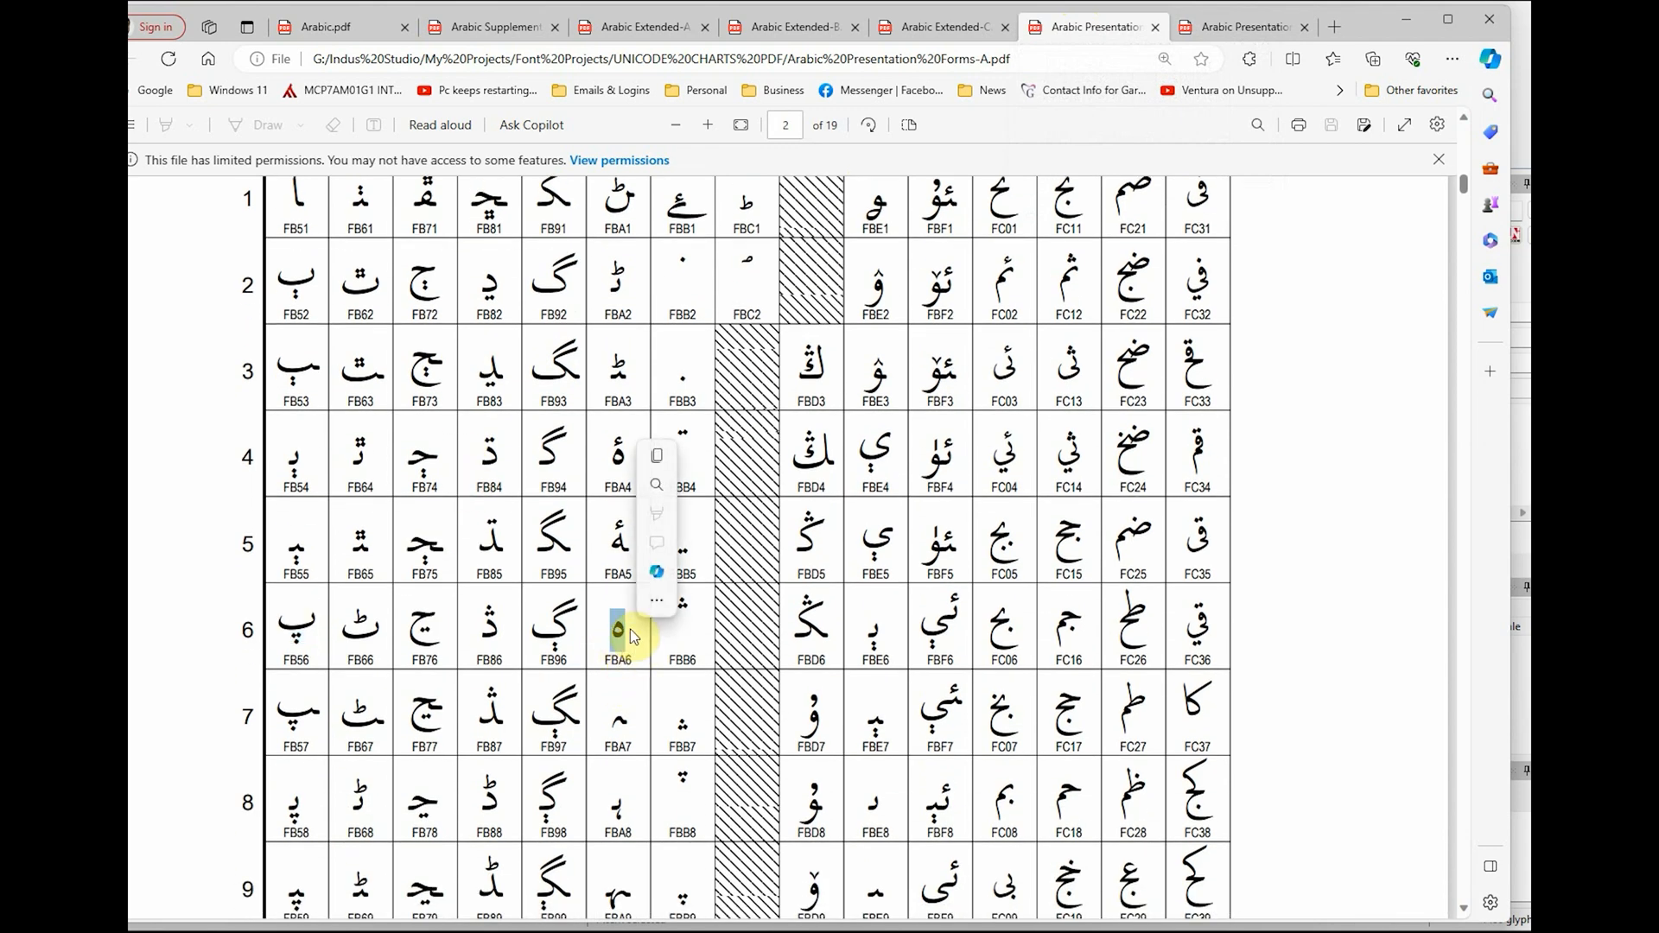
scroll(629, 631, down, 3)
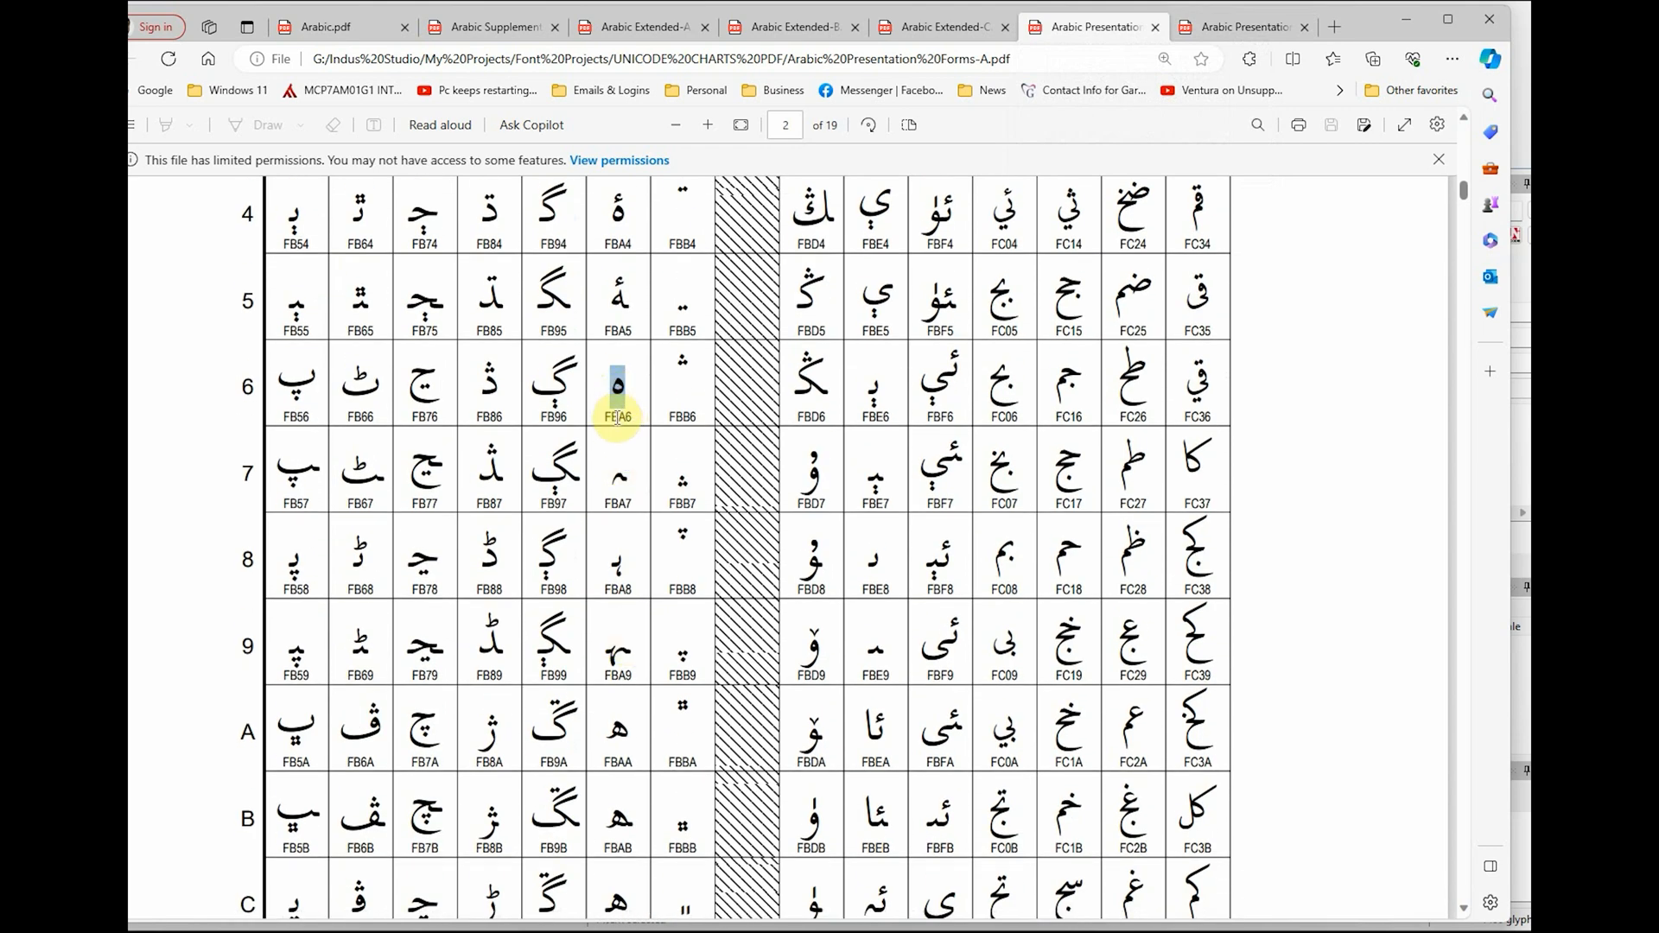
double_click(617, 418)
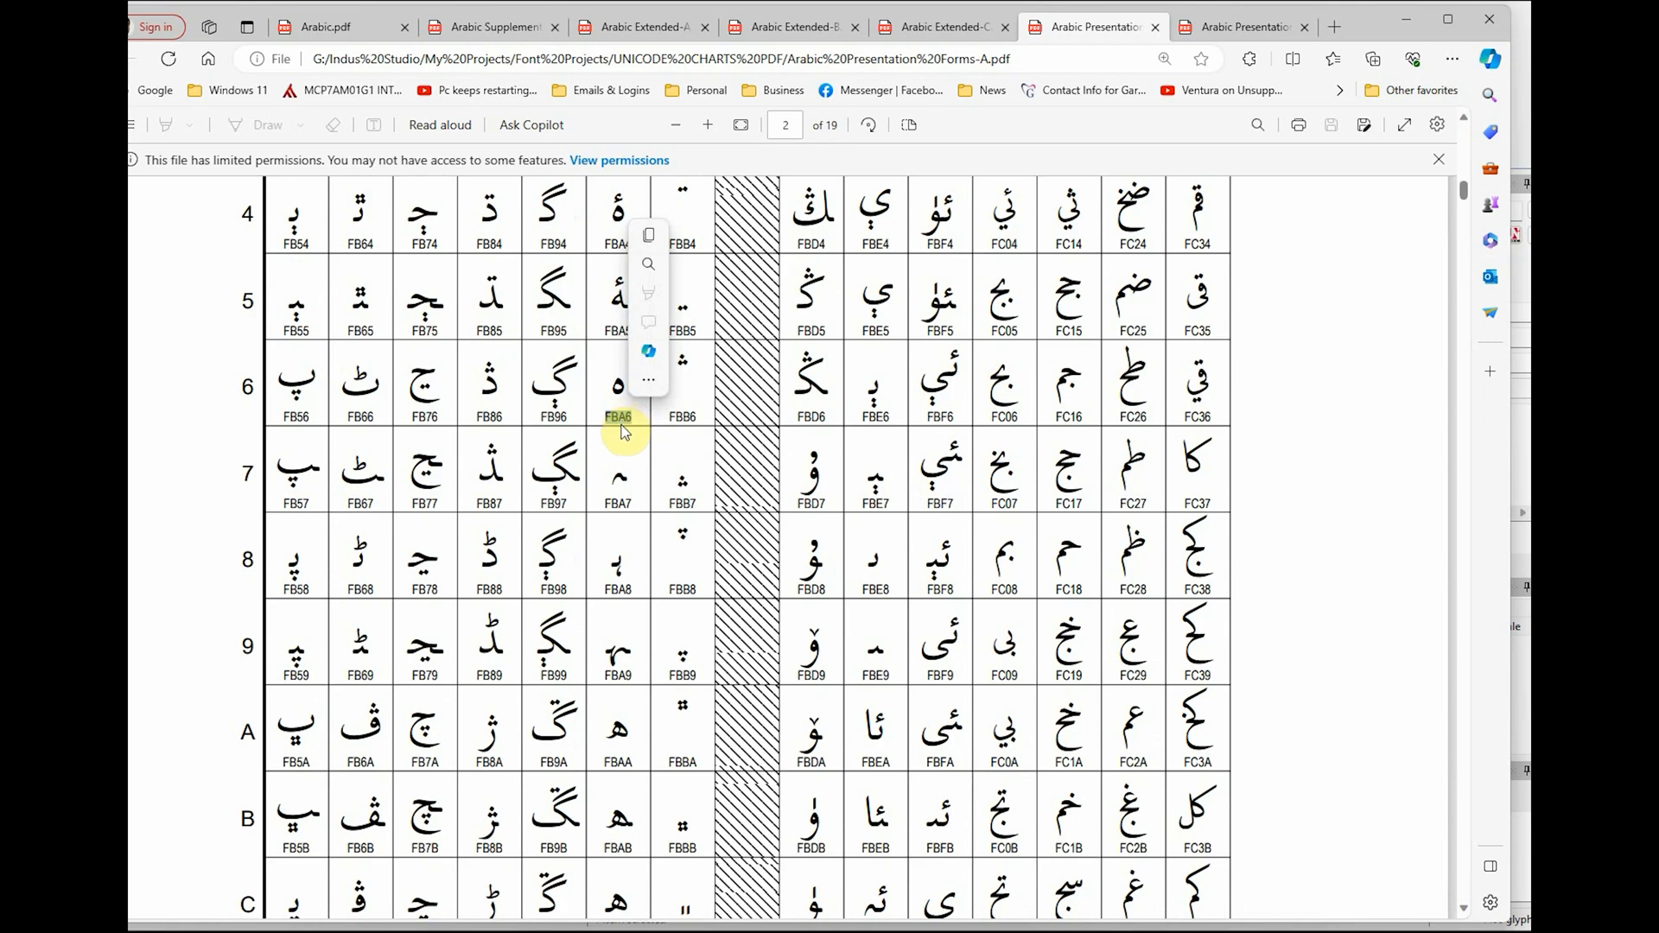
scroll(640, 458, down, 1)
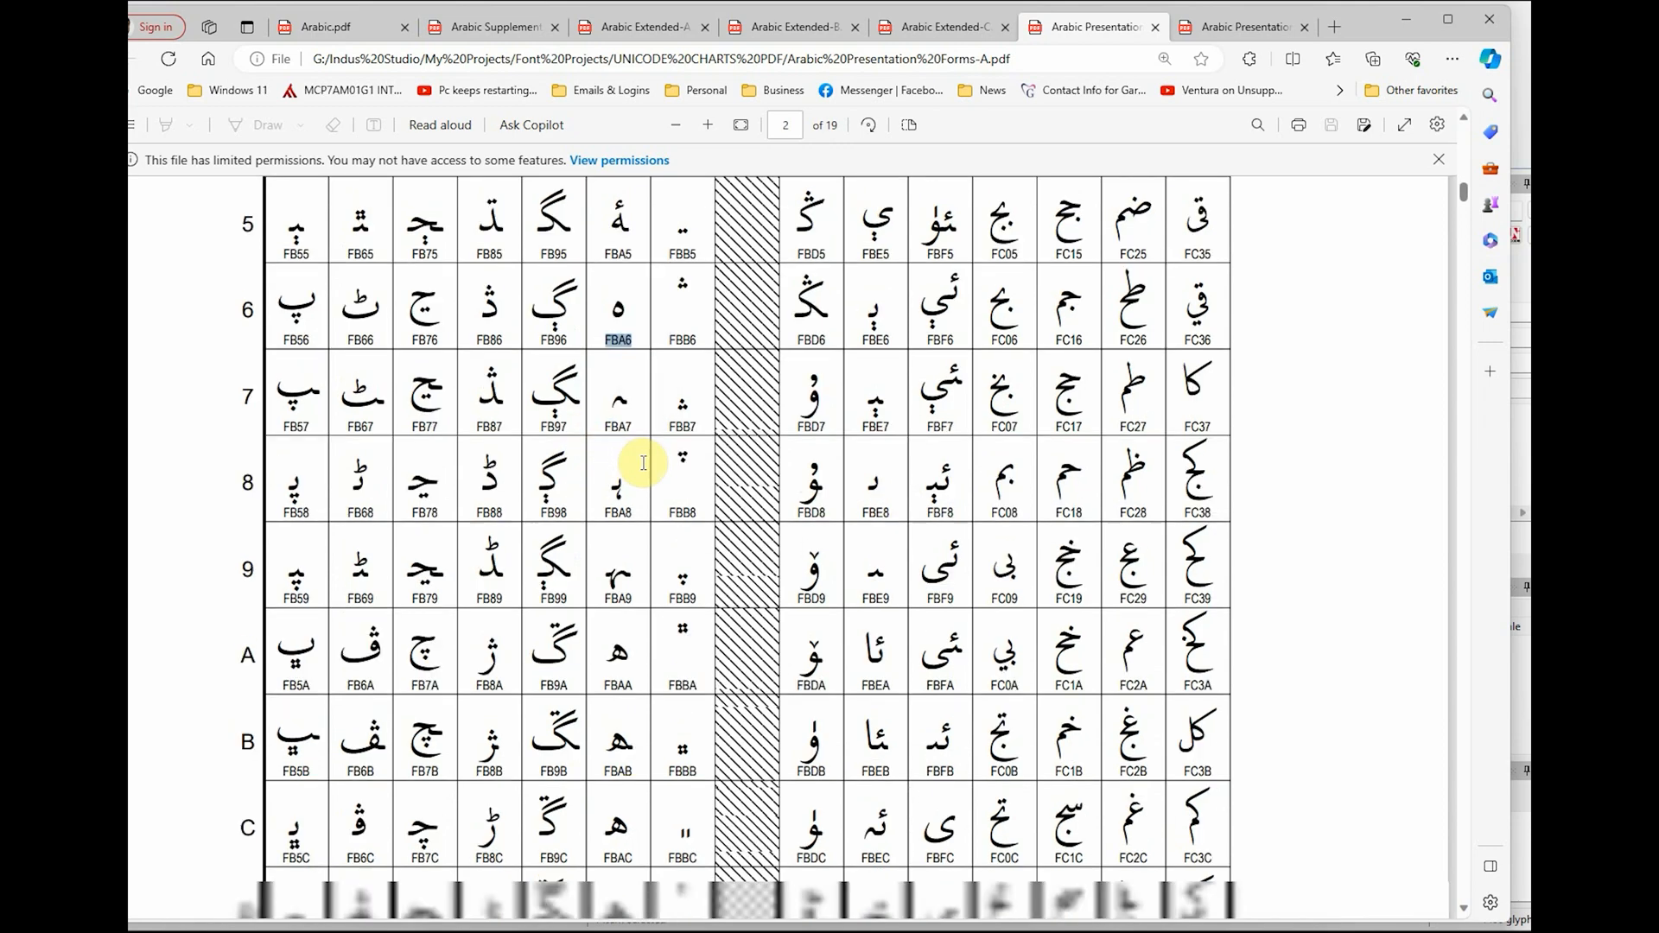
Step: Look up FBA6 in the Presentation Forms-A character names list and highlight its name and base code-point 06C1
scroll(641, 484, down, 20)
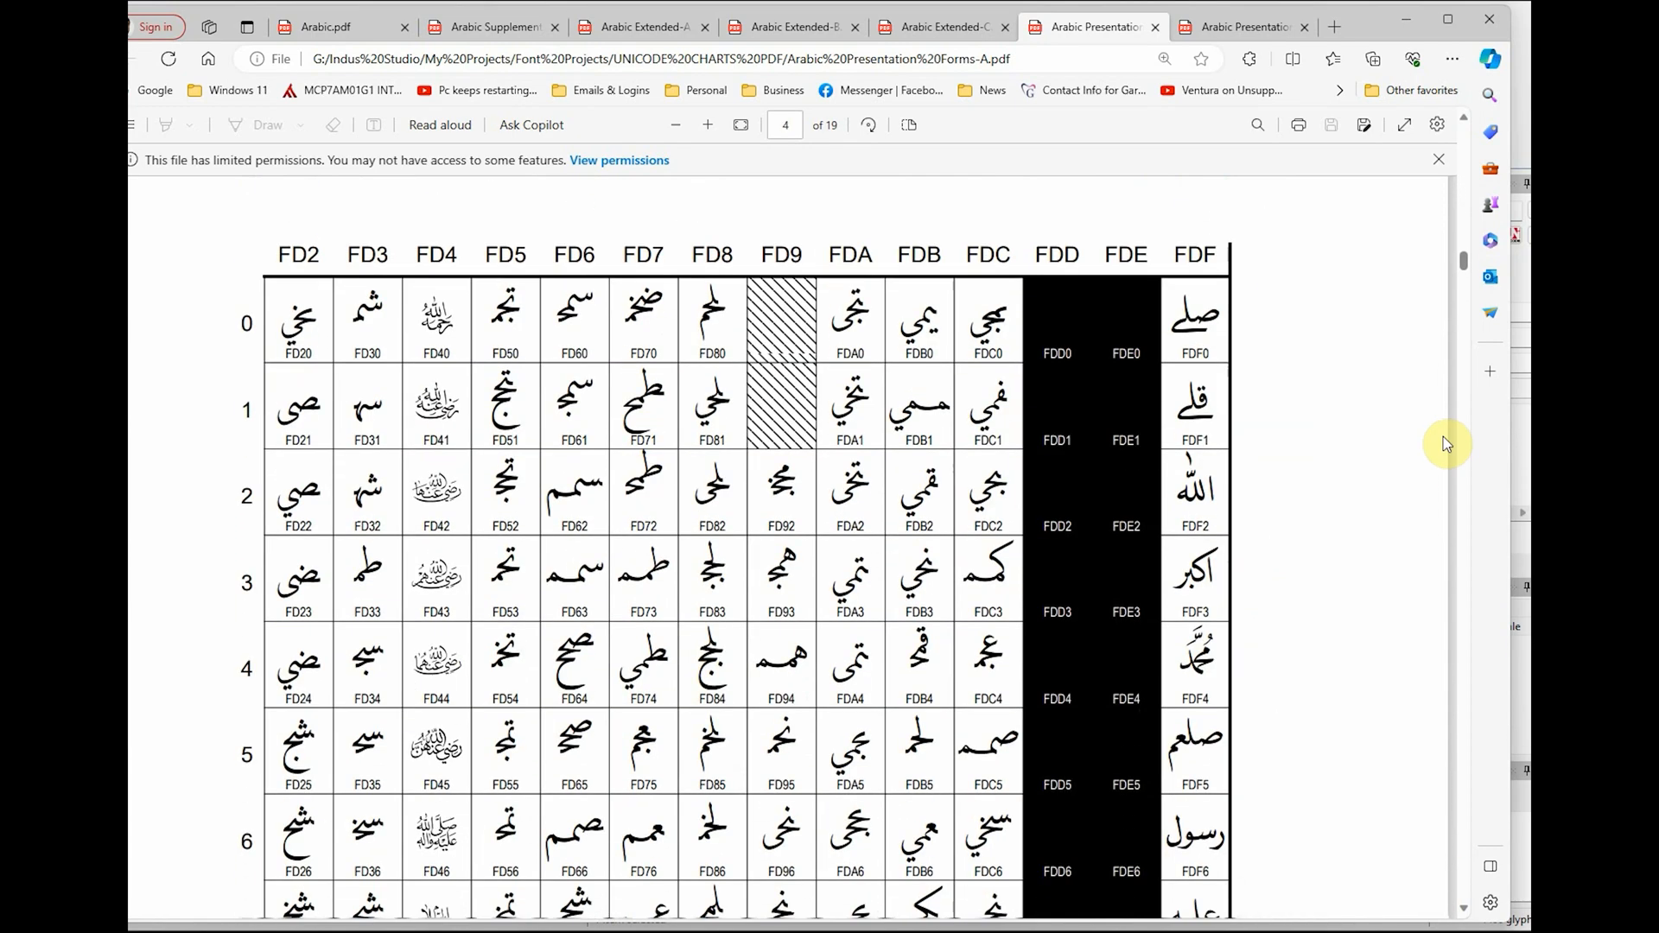
drag(1463, 259, 1465, 442)
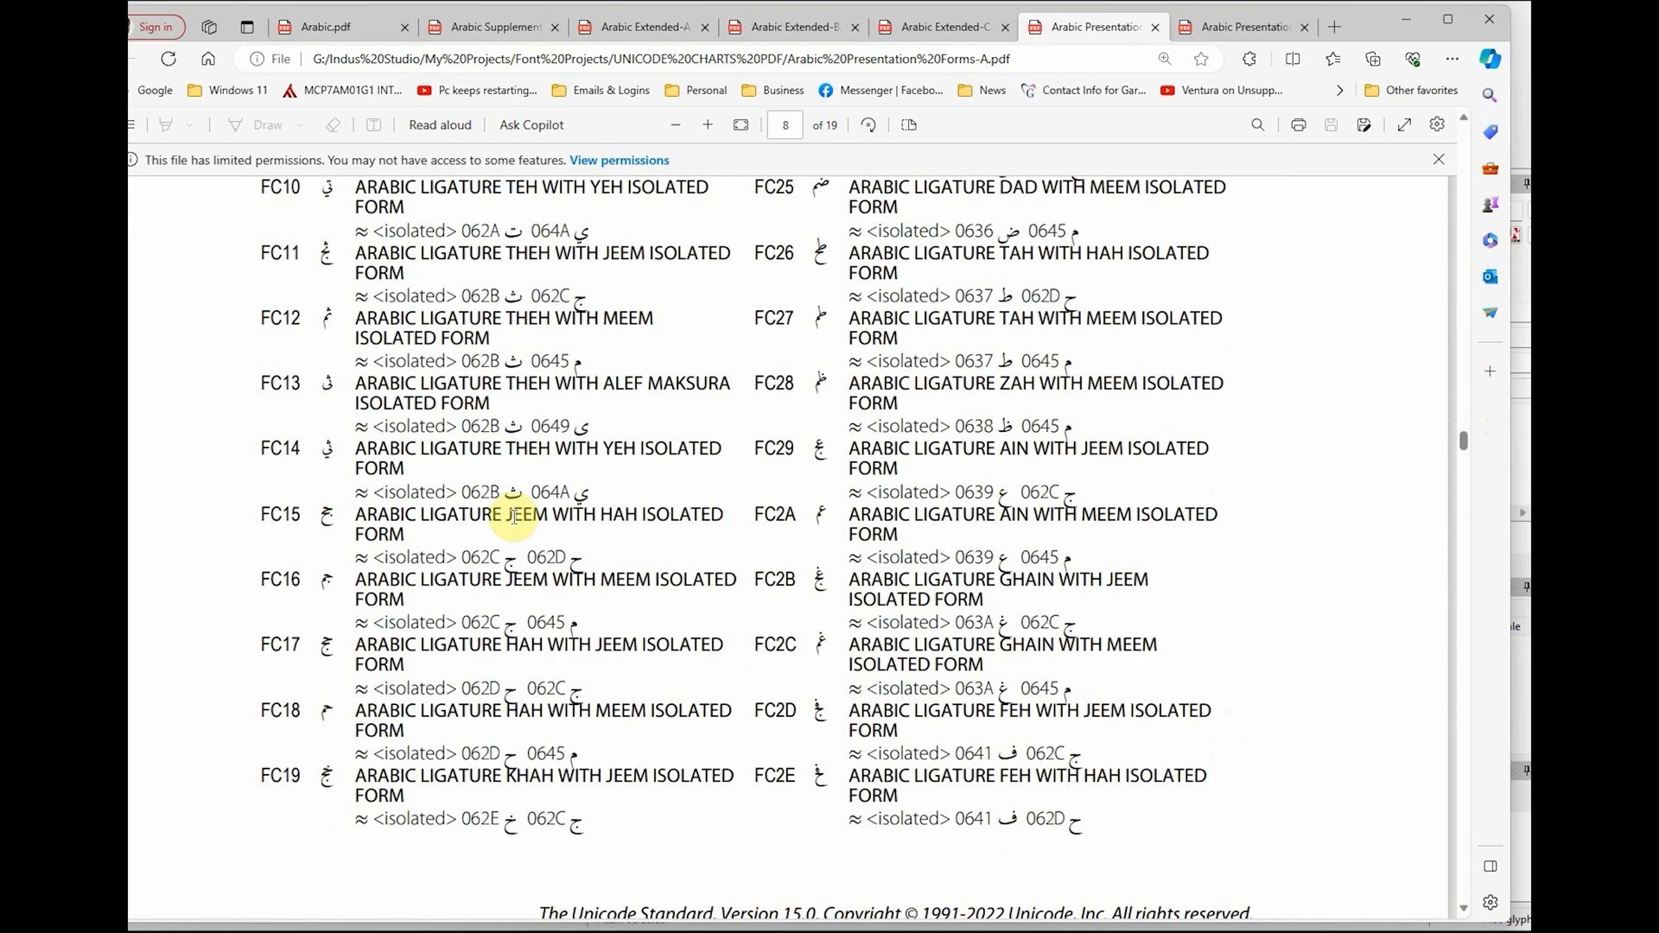
scroll(596, 484, up, 10)
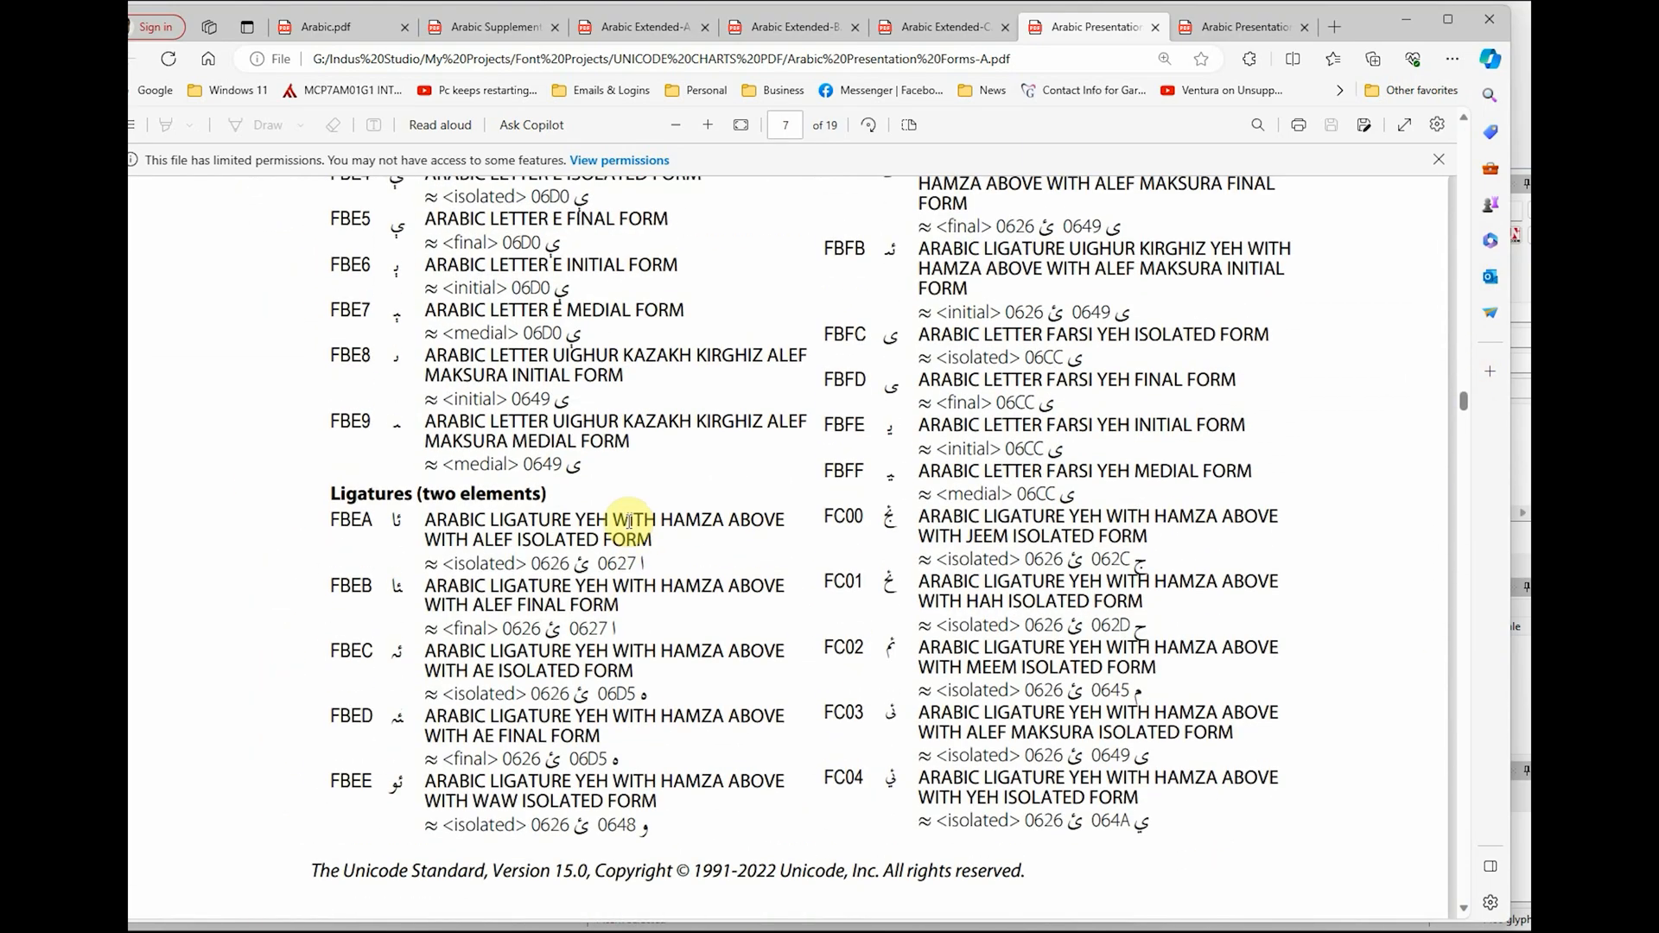
scroll(629, 521, up, 4)
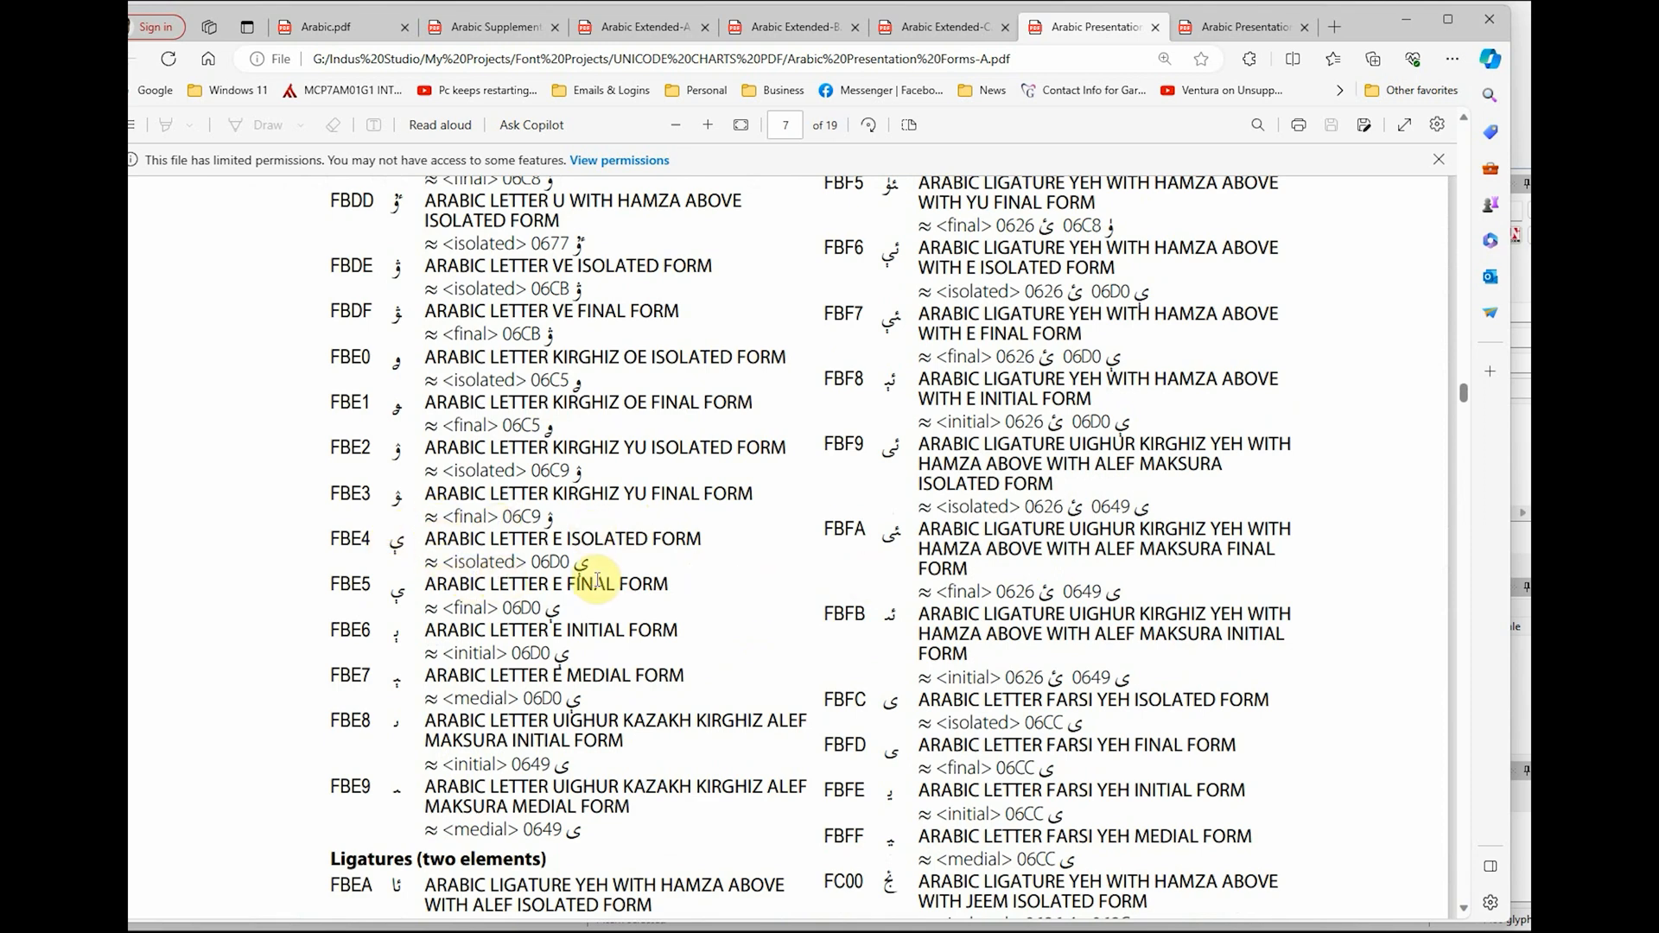
scroll(591, 591, up, 10)
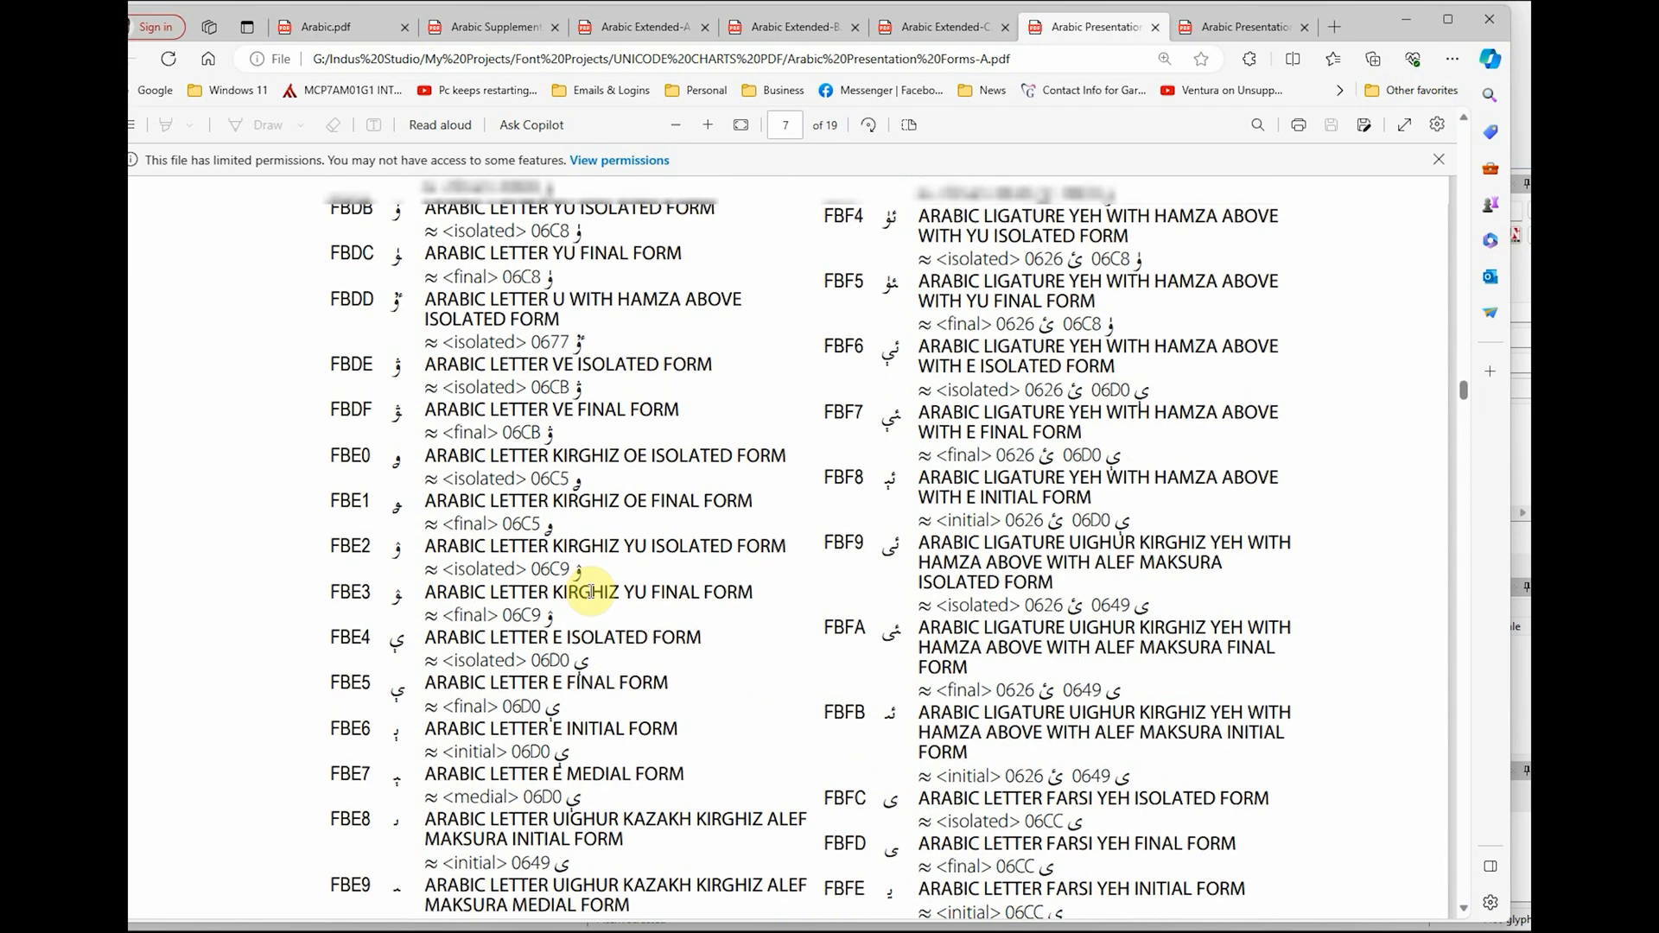
scroll(591, 591, up, 4)
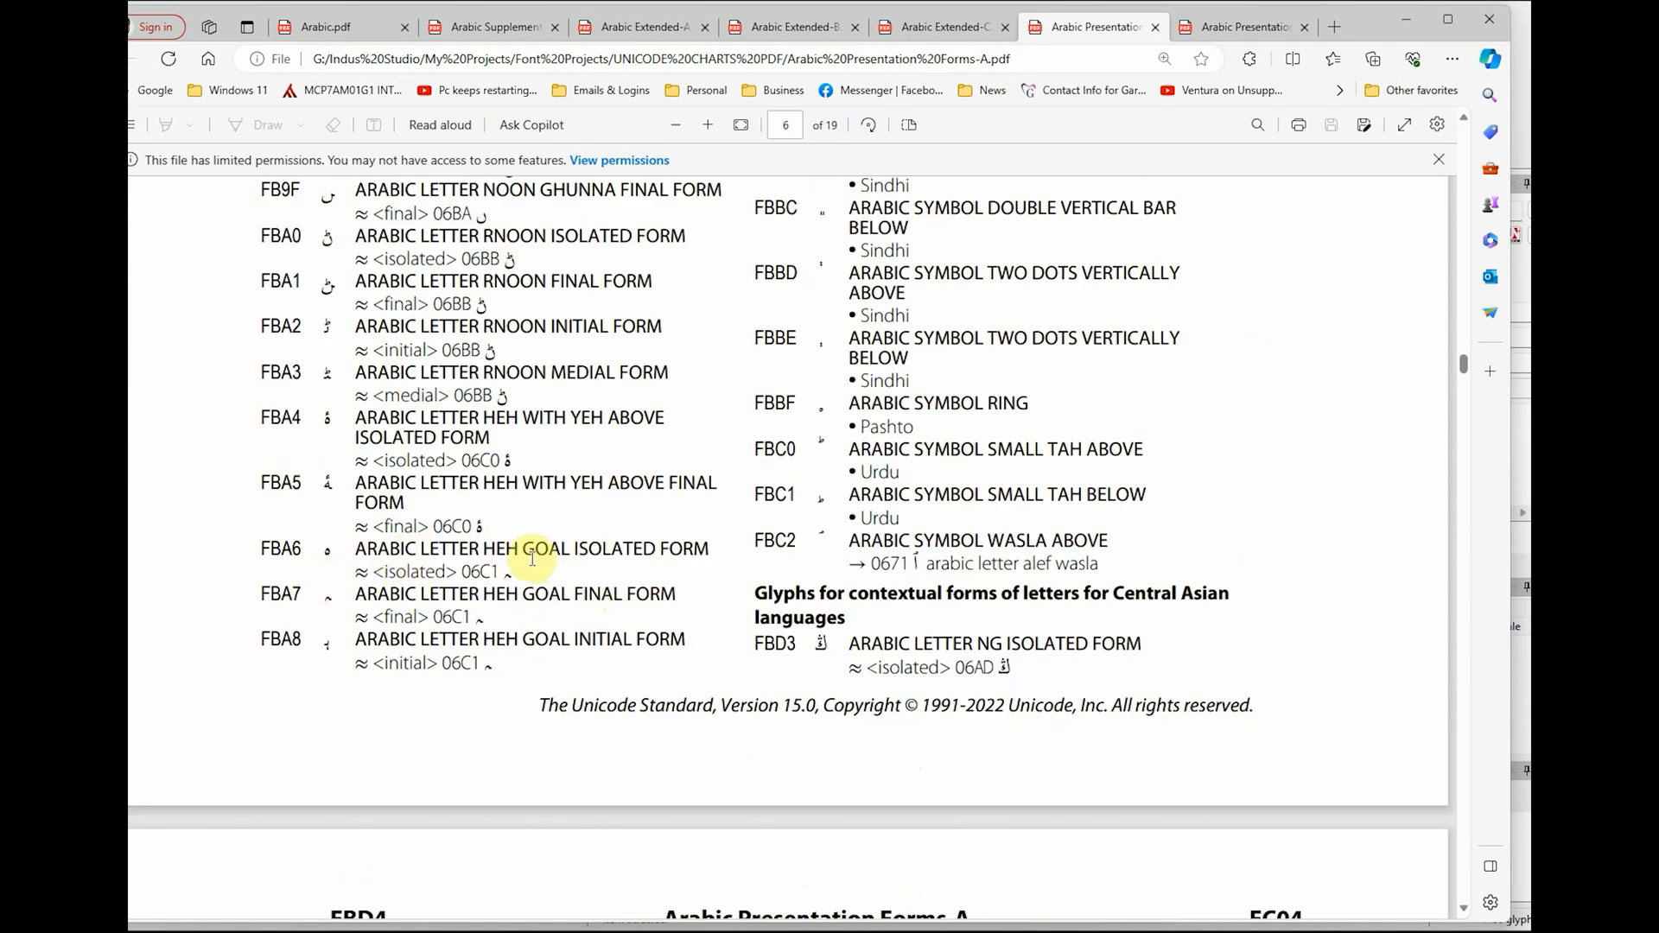
drag(392, 550, 621, 554)
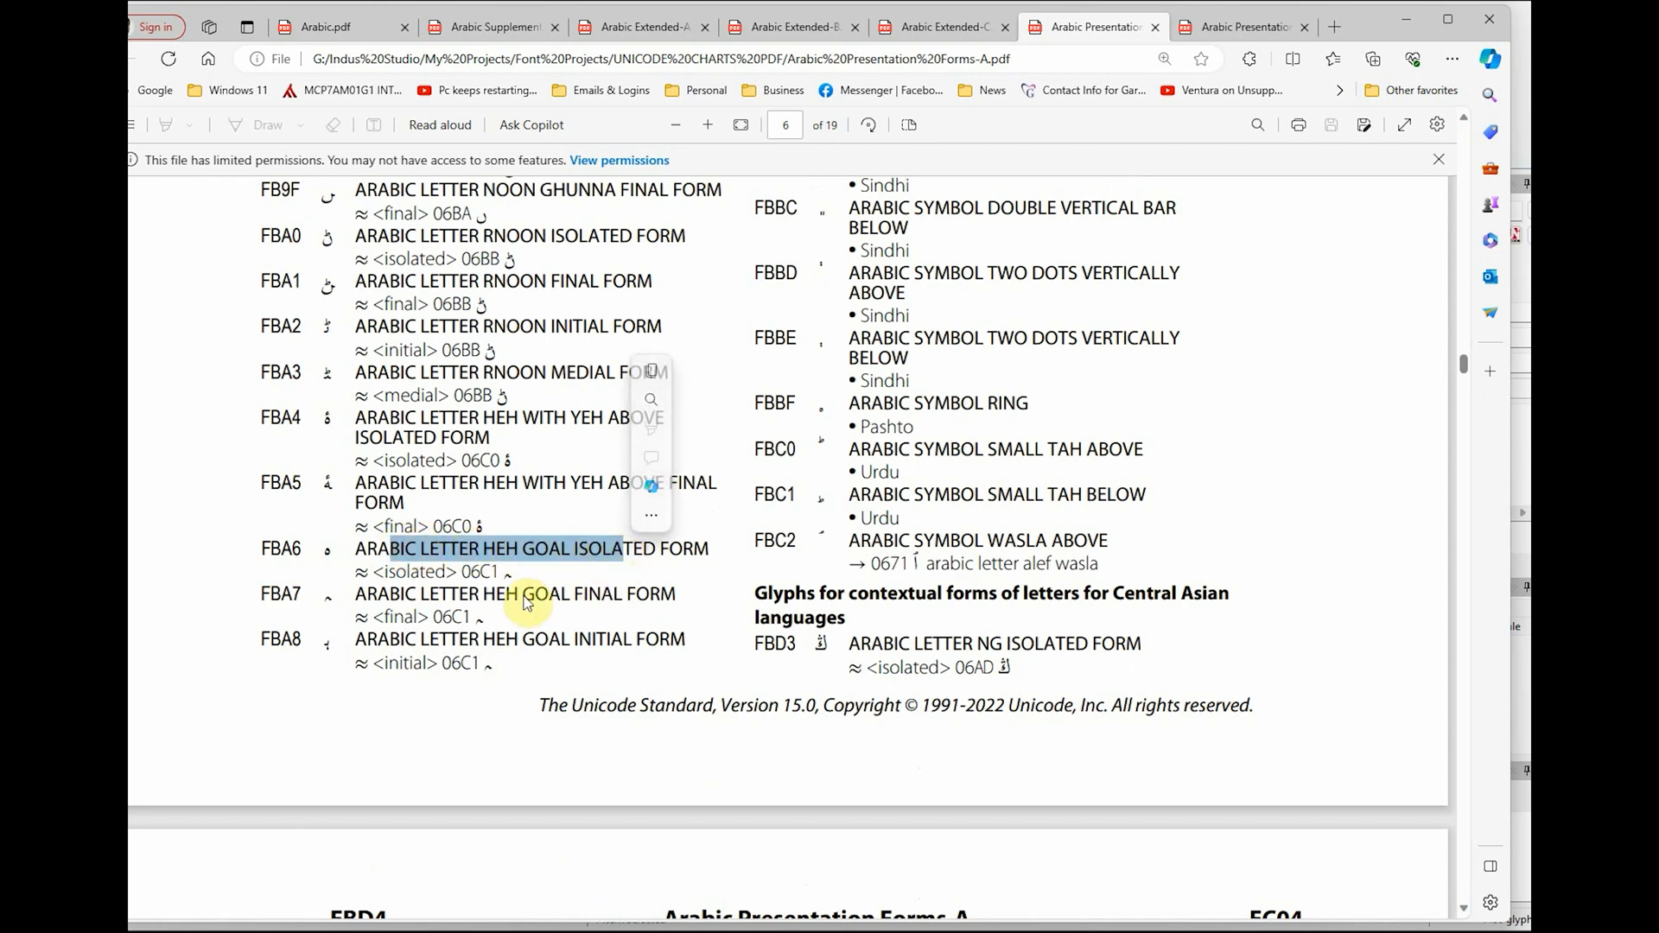
double_click(465, 571)
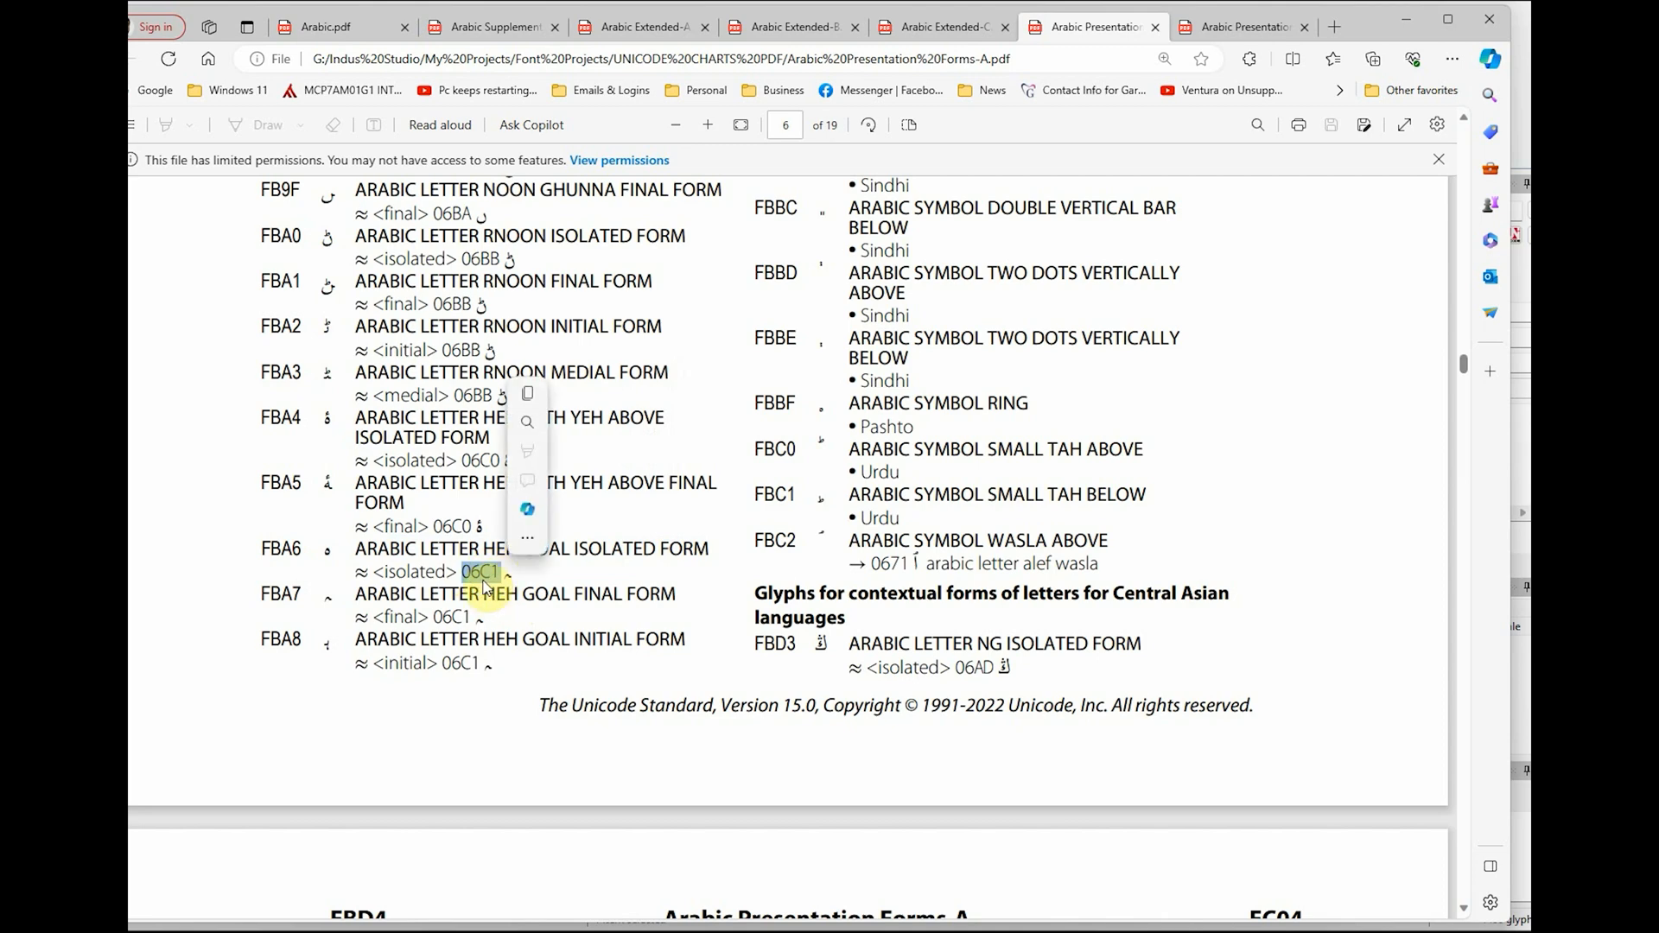
Step: Find the character at 06C1 in the 0600–06FF Arabic chart, highlight it, and highlight the similar heh shape at 06D5
click(326, 28)
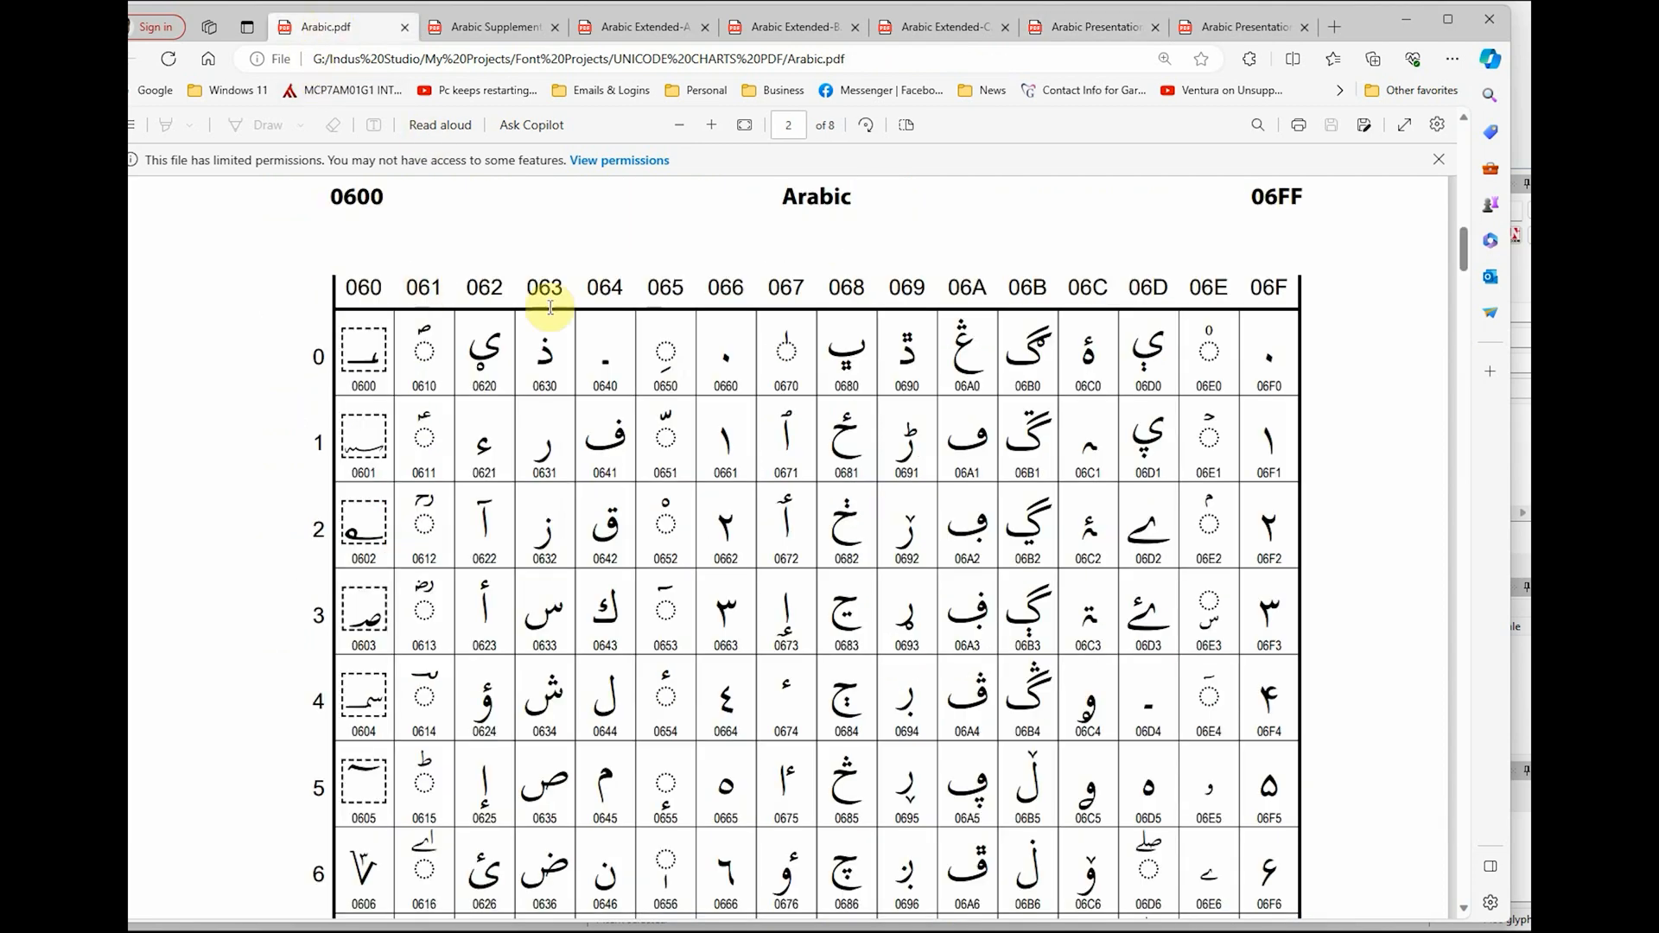
double_click(1090, 445)
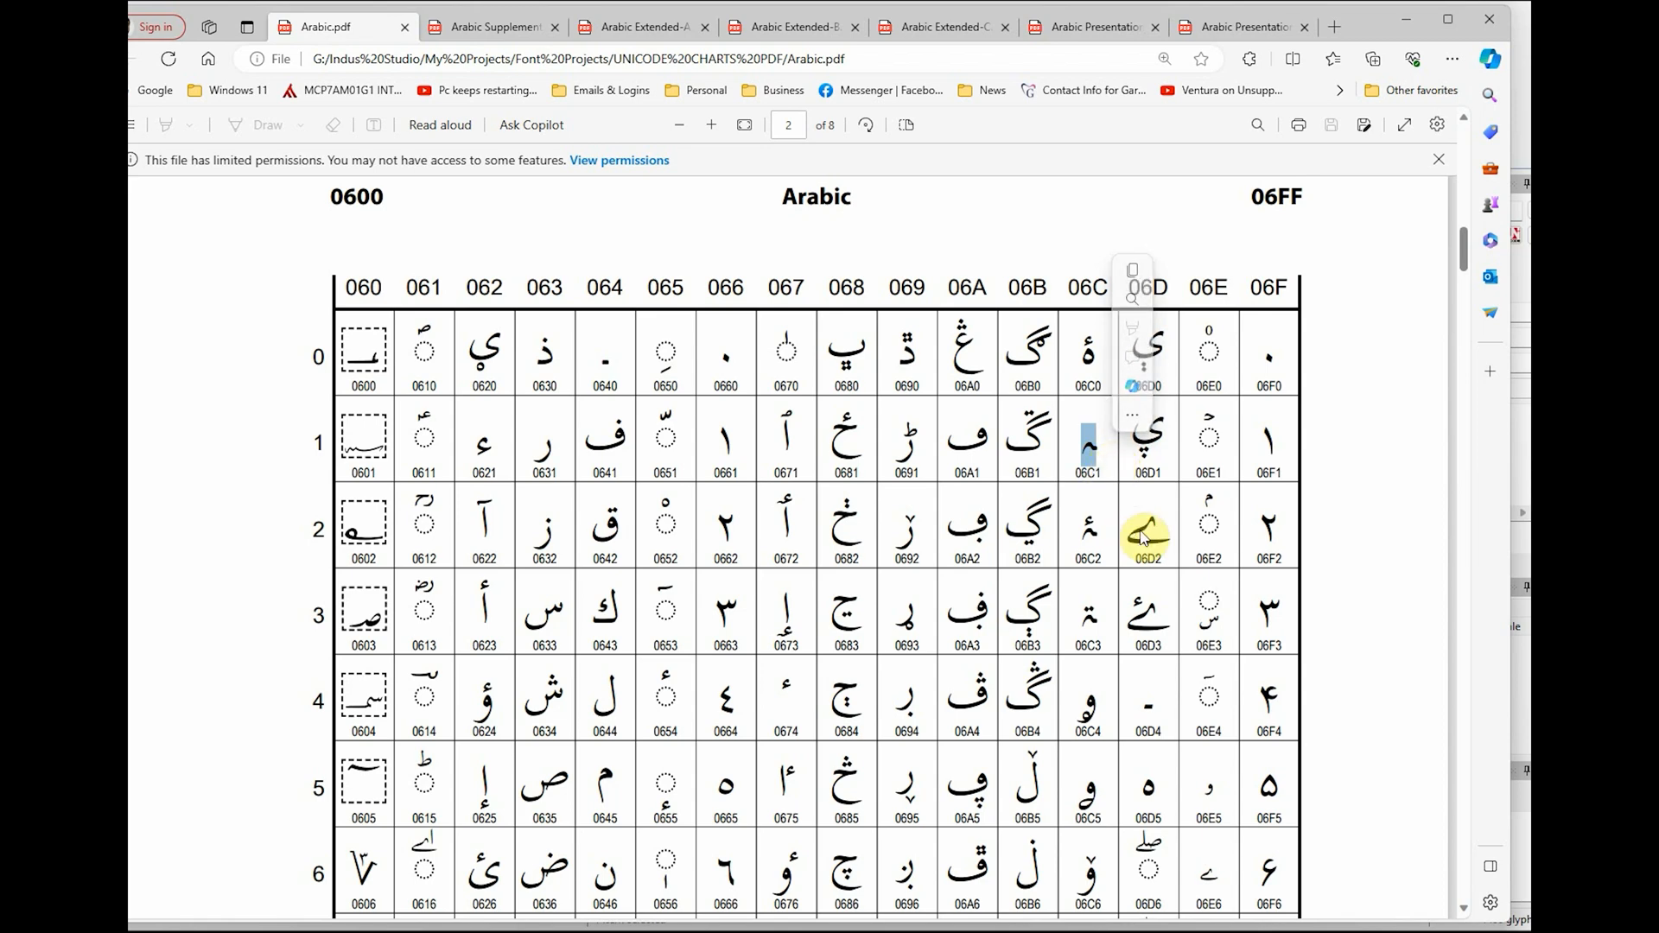
scroll(1210, 530, down, 2)
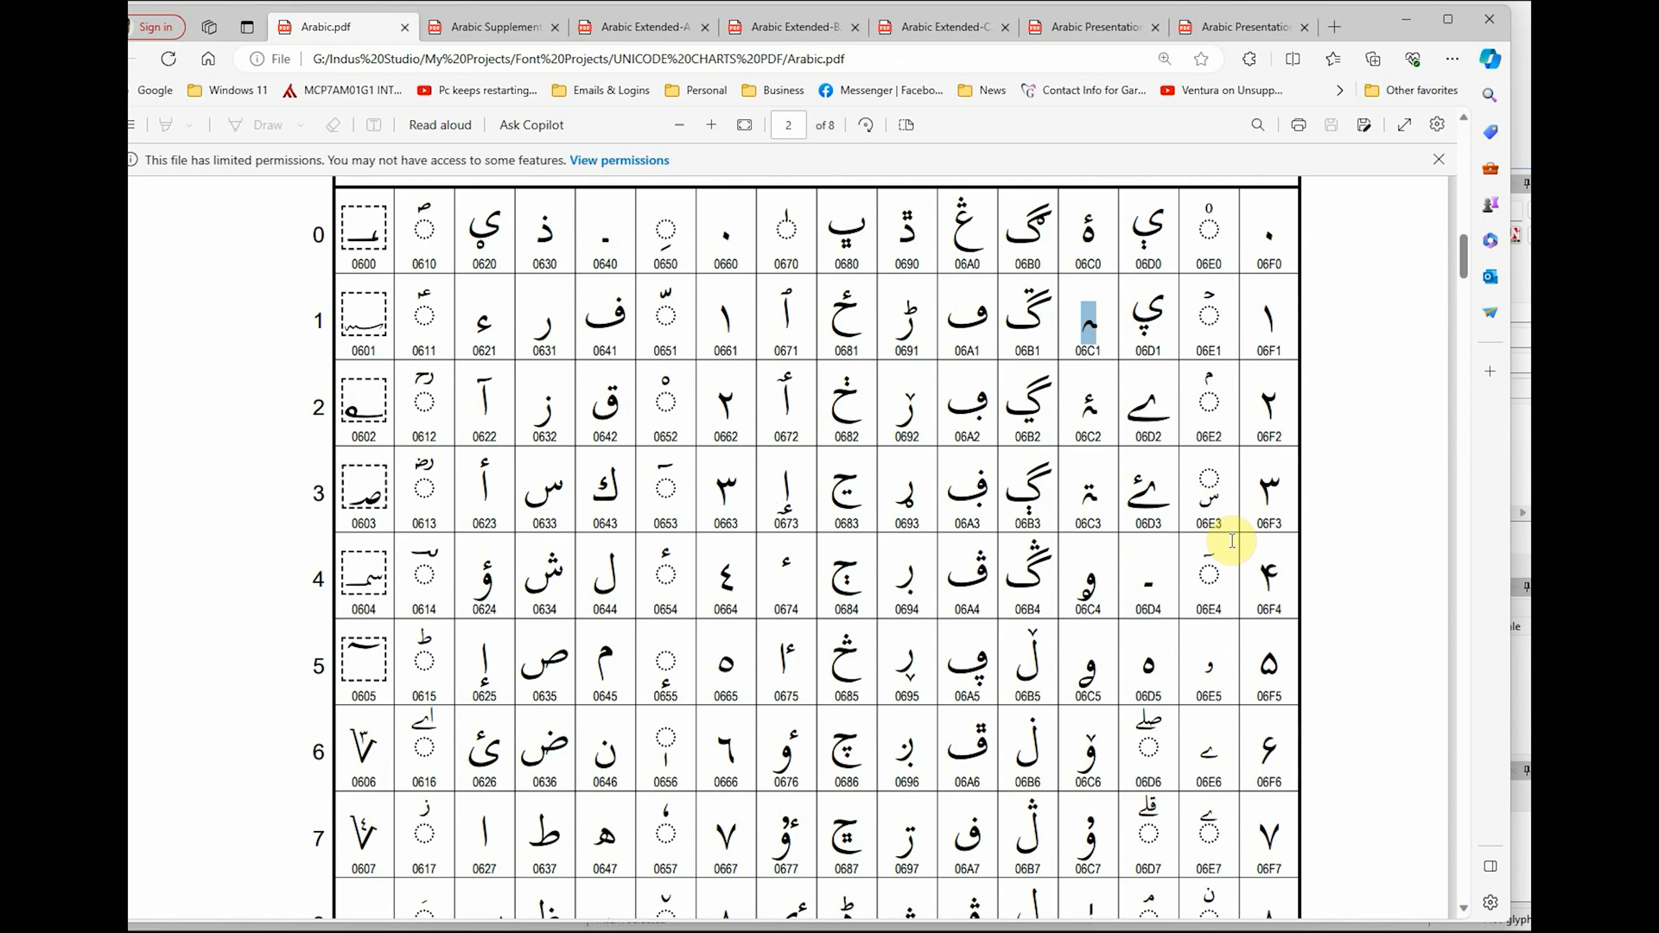
scroll(1227, 541, down, 2)
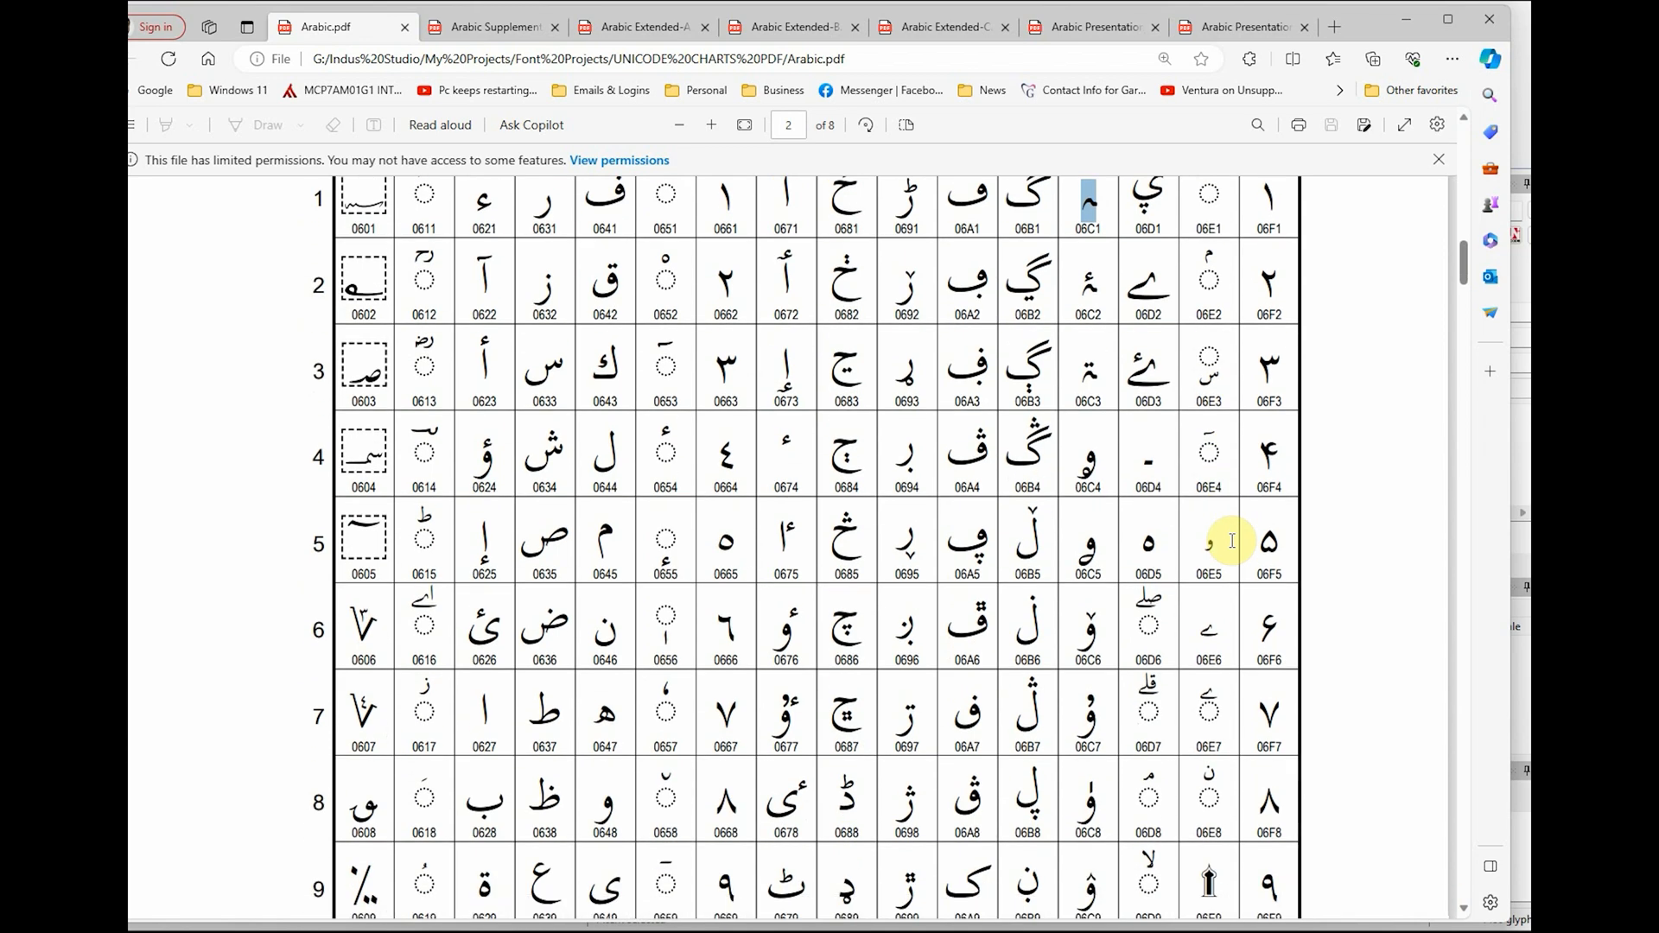
click(1152, 549)
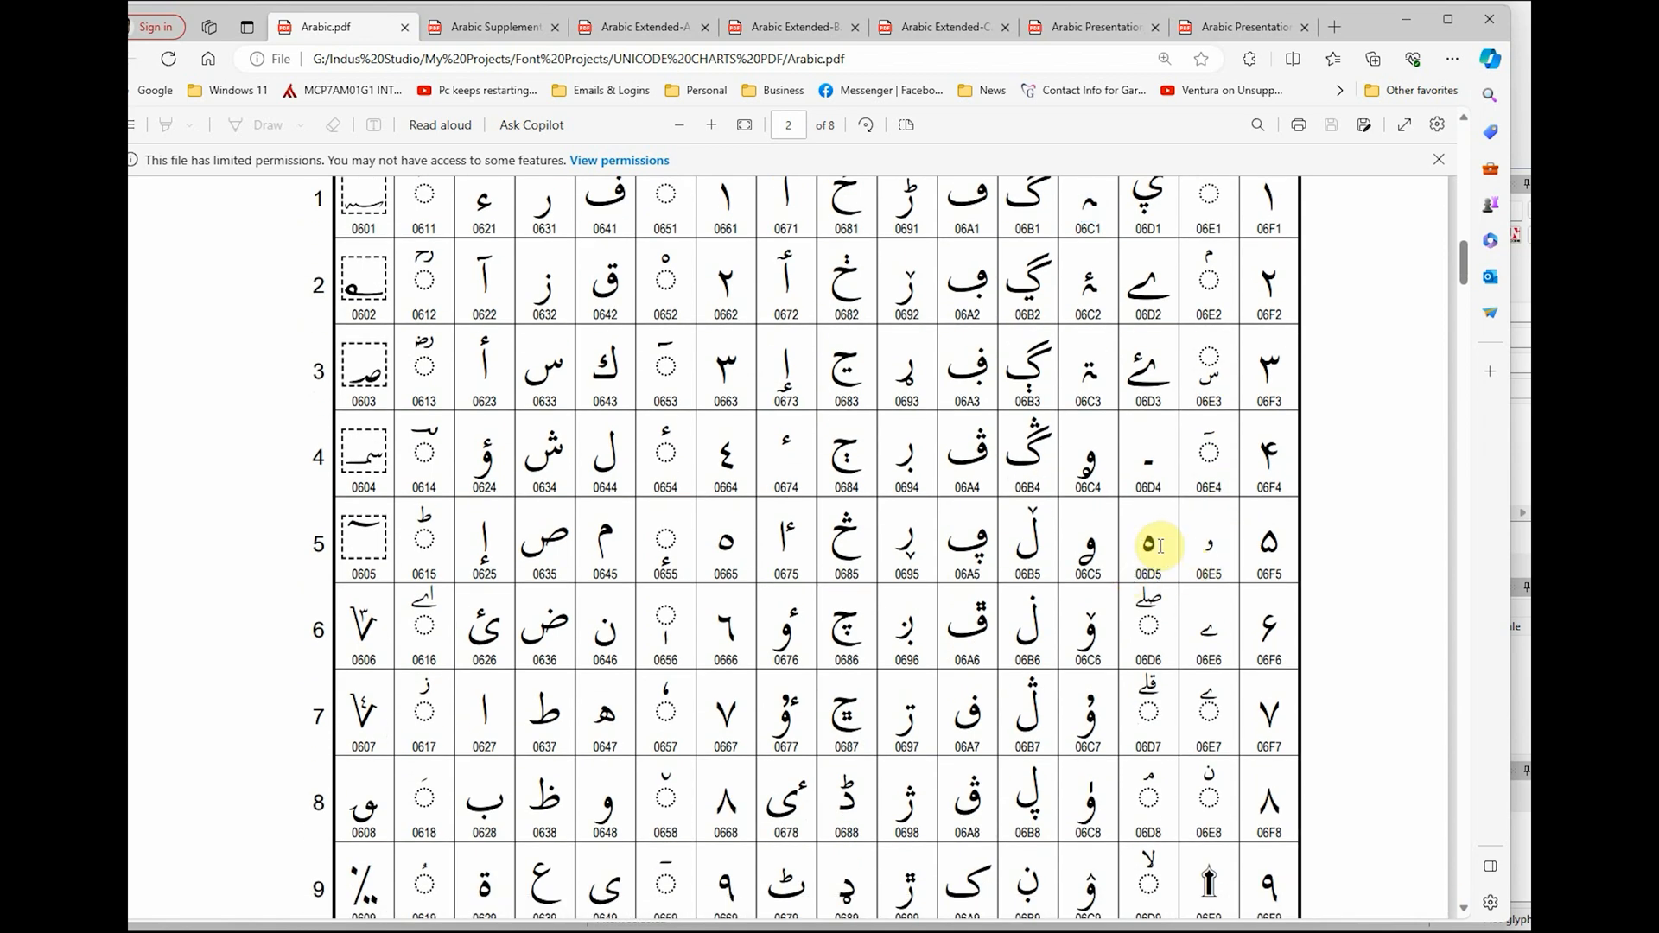
double_click(1148, 553)
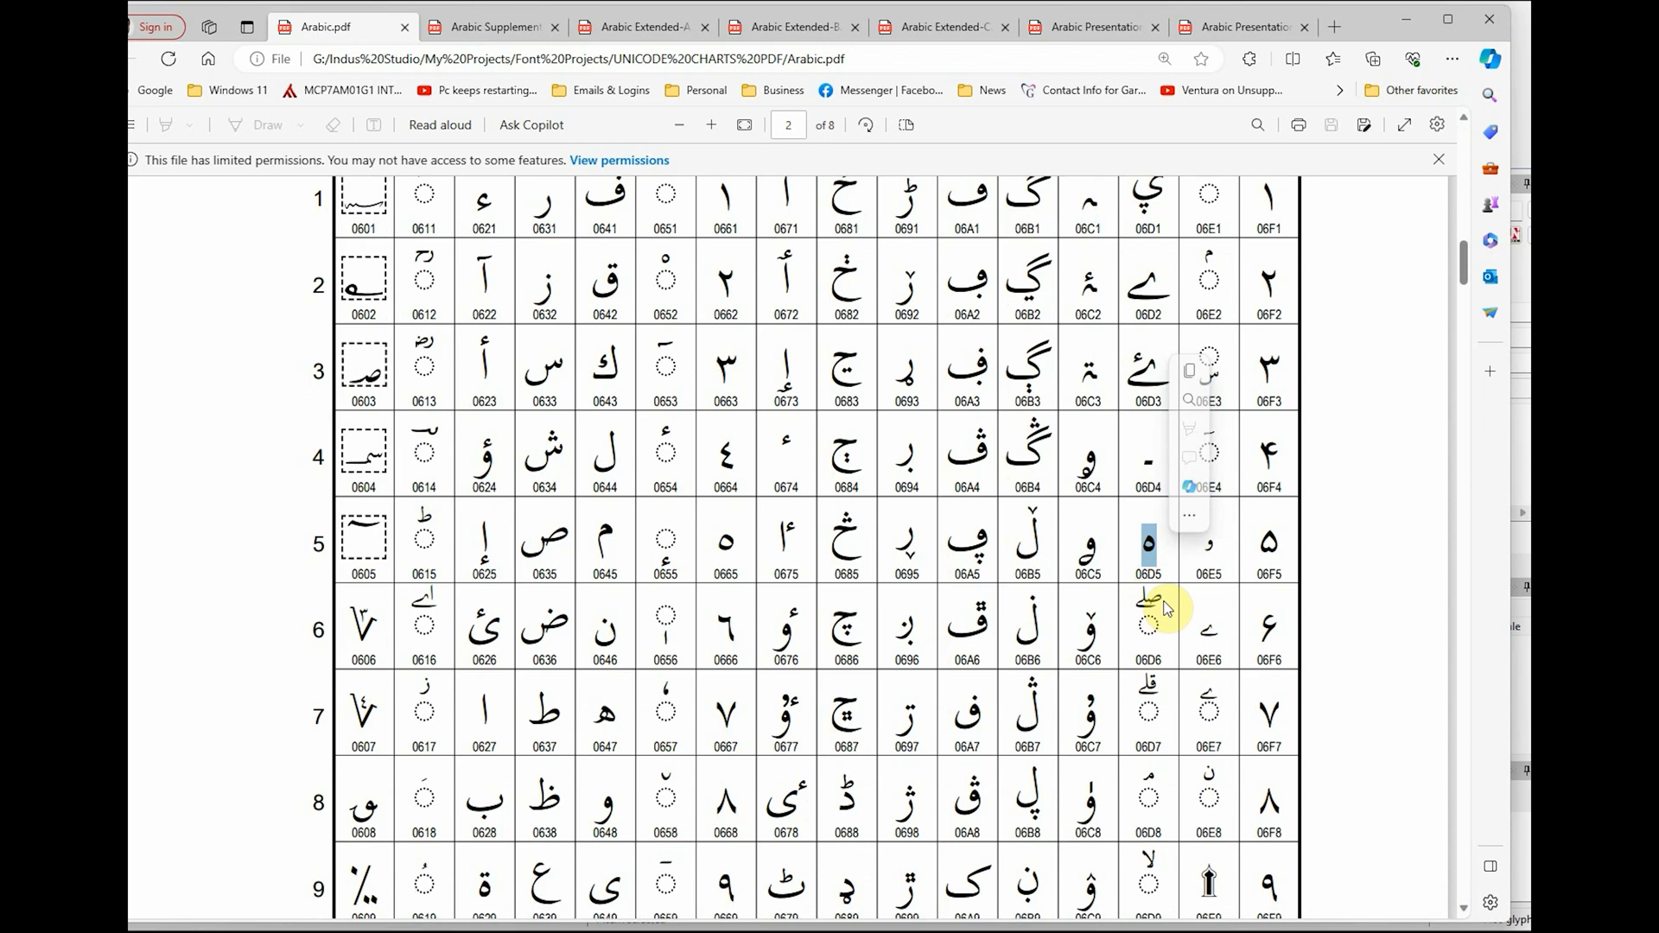
Step: Go back to the character at 06C1 in the Arabic chart and try to highlight it again for comparison
scroll(1055, 596, up, 4)
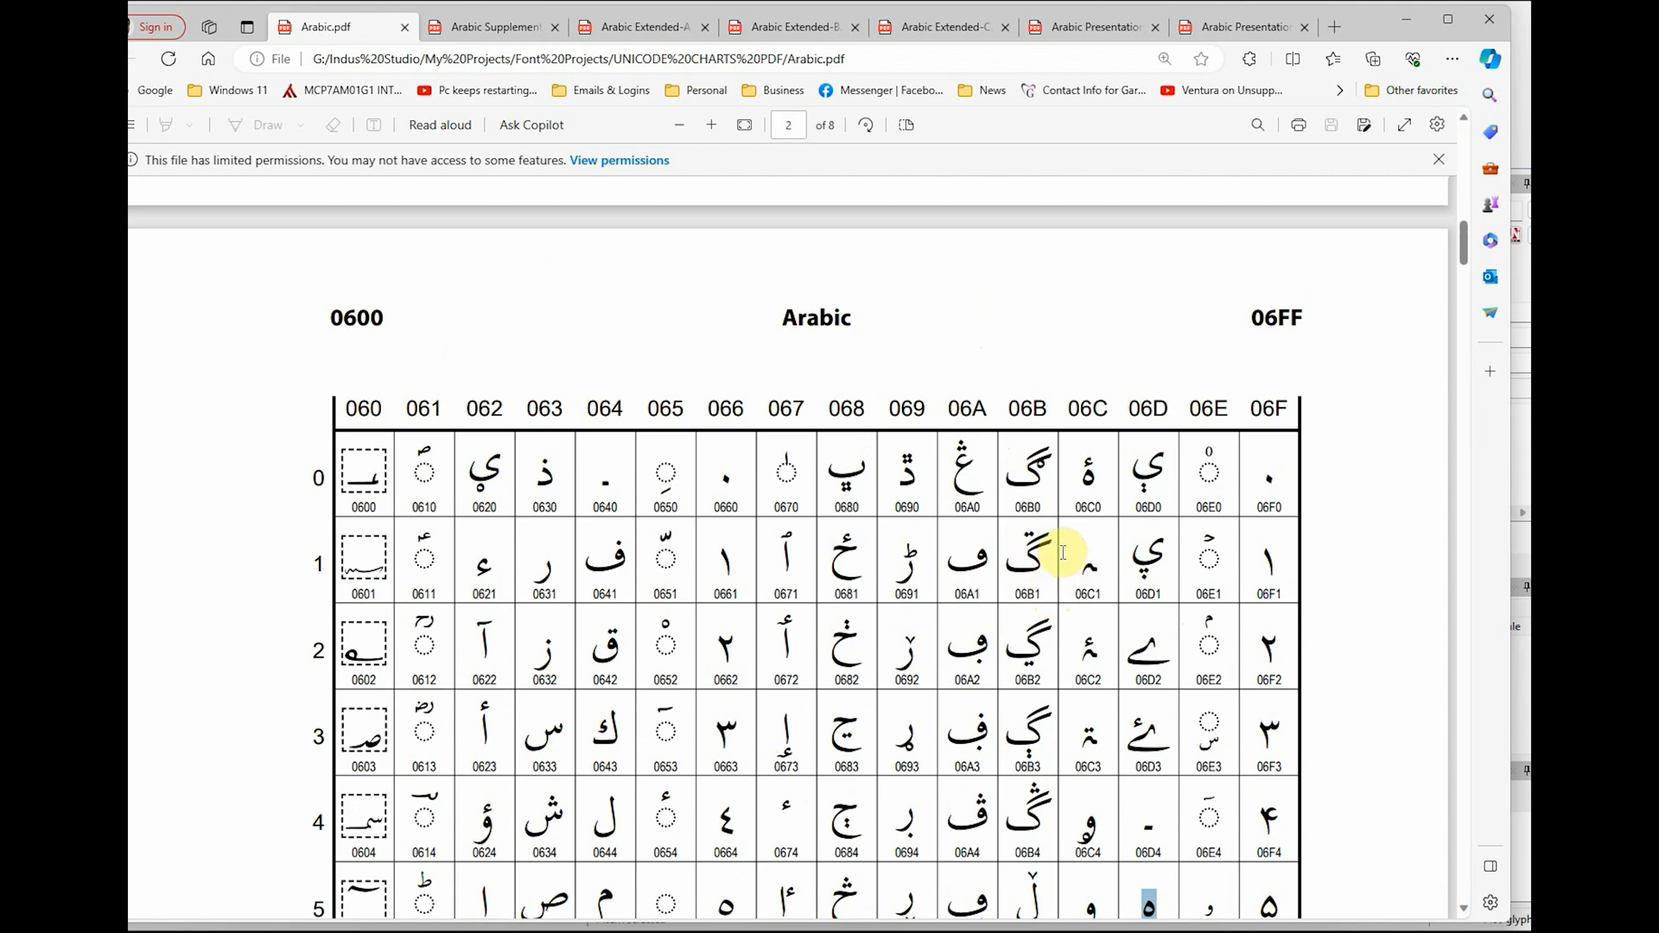
drag(1080, 560, 1089, 577)
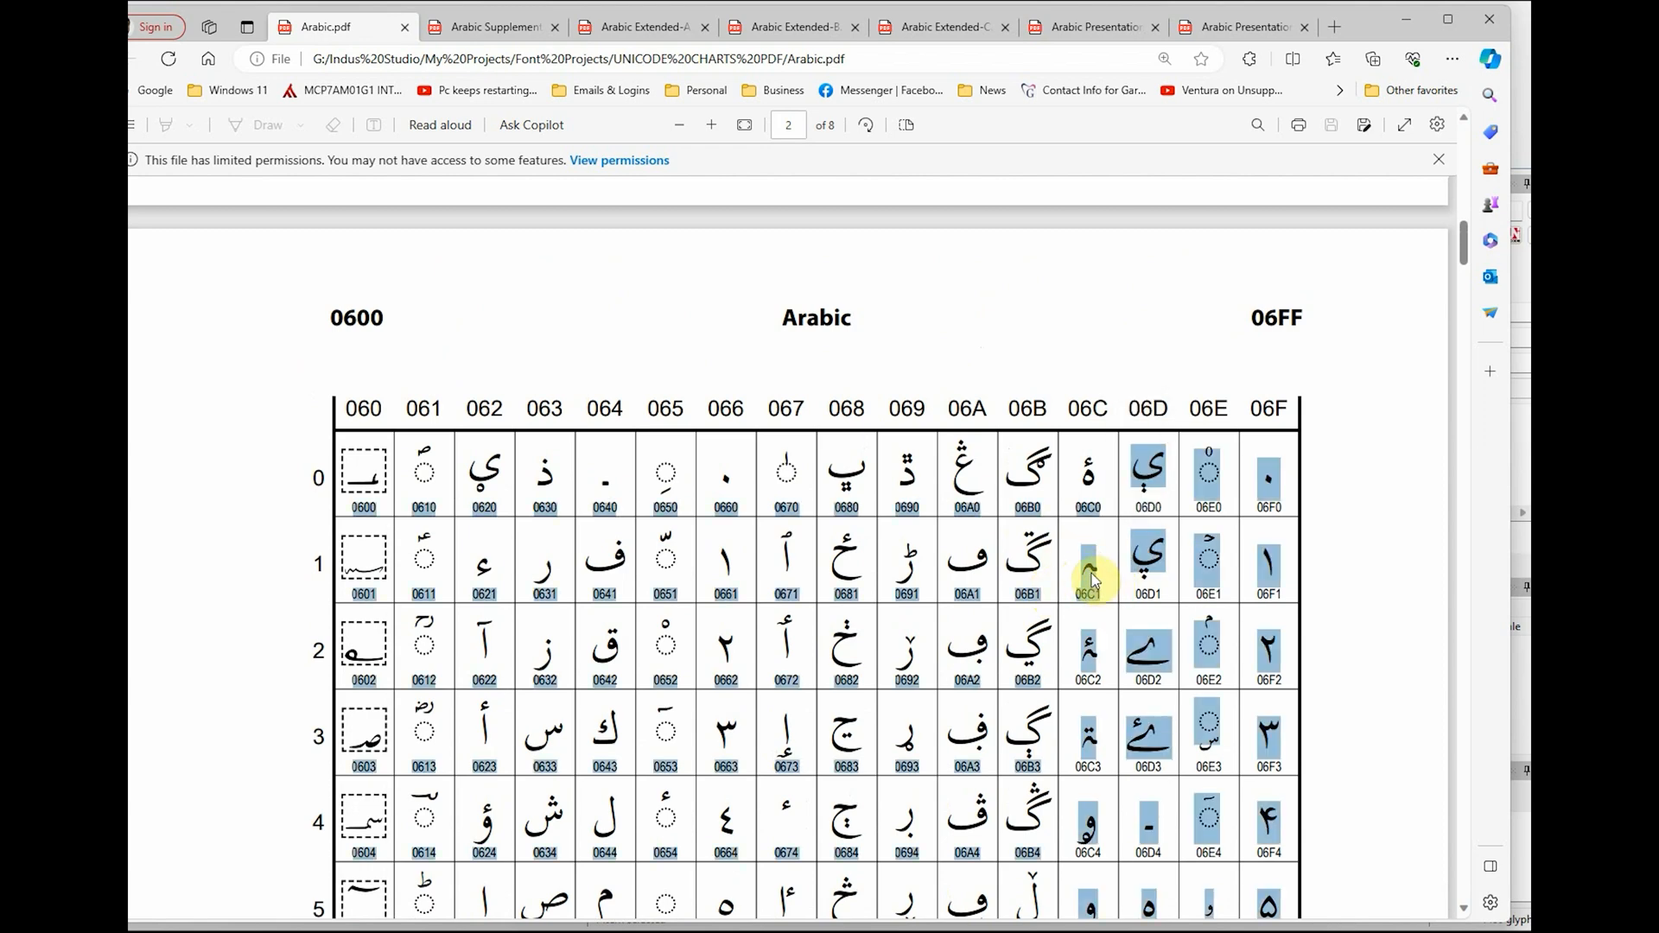
click(1090, 571)
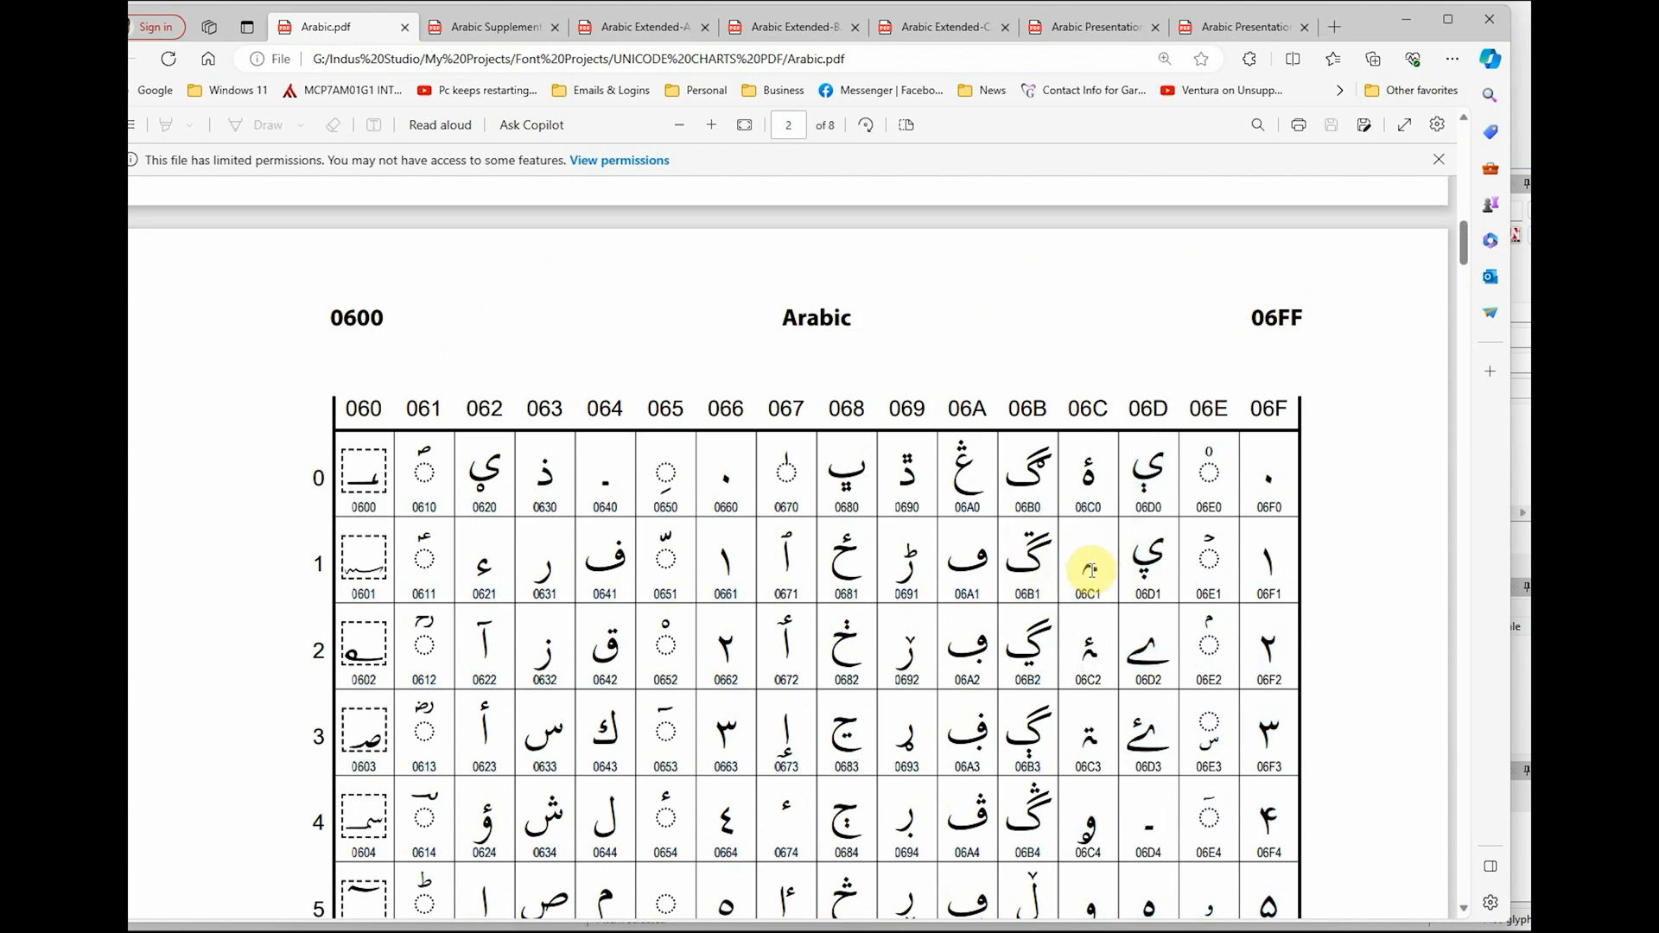